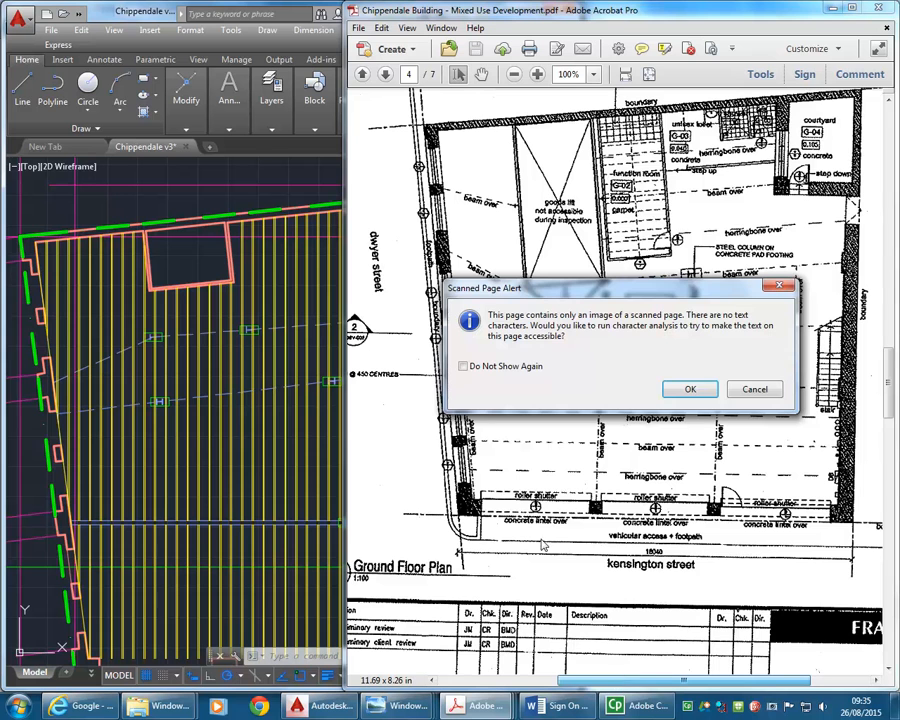
- Decline text recognition for the scanned plan and examine the column and overhead beams in the Pics 021.jpg photo
left_click(746, 392)
left_click(578, 481)
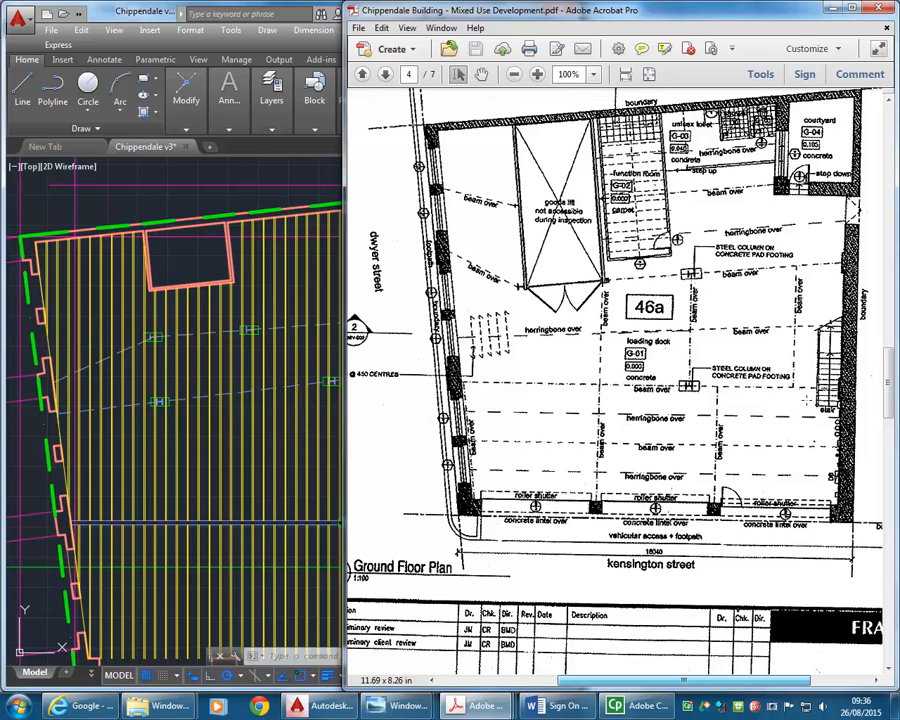
mouse_move(398, 706)
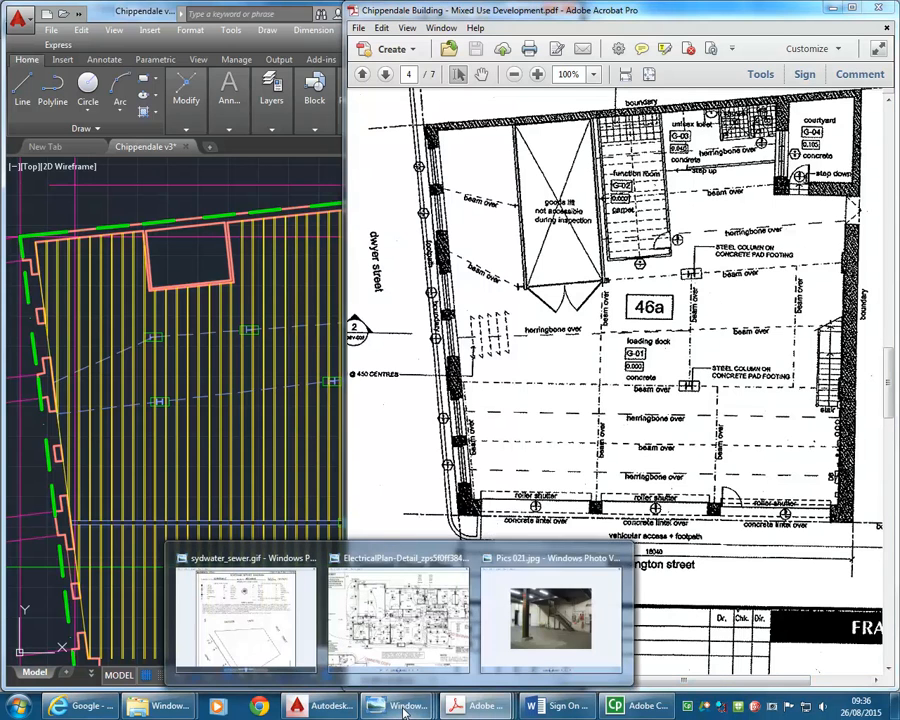
mouse_move(565, 618)
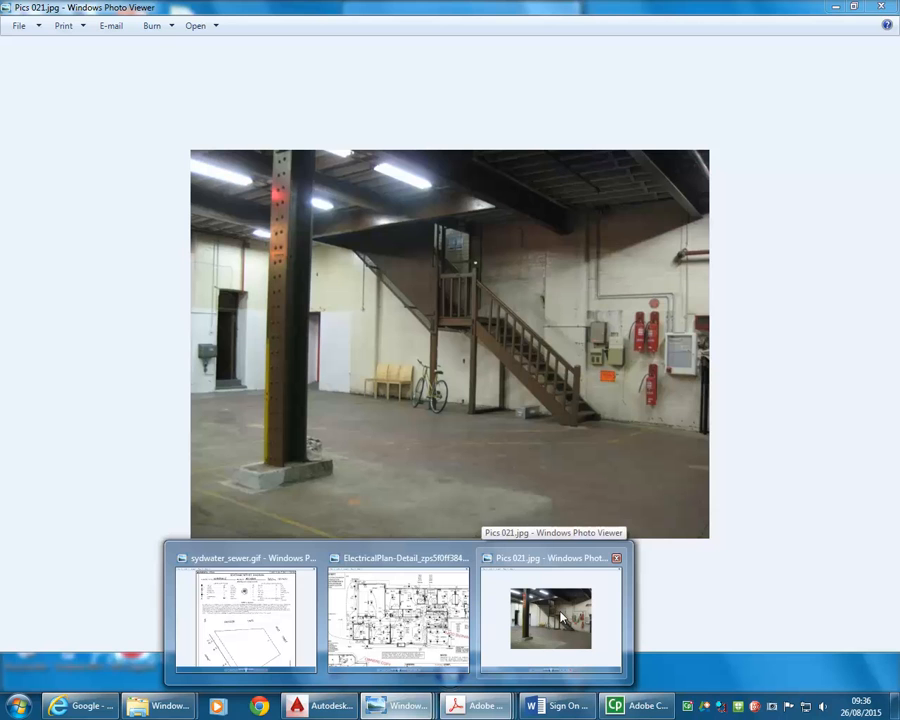
left_click(561, 618)
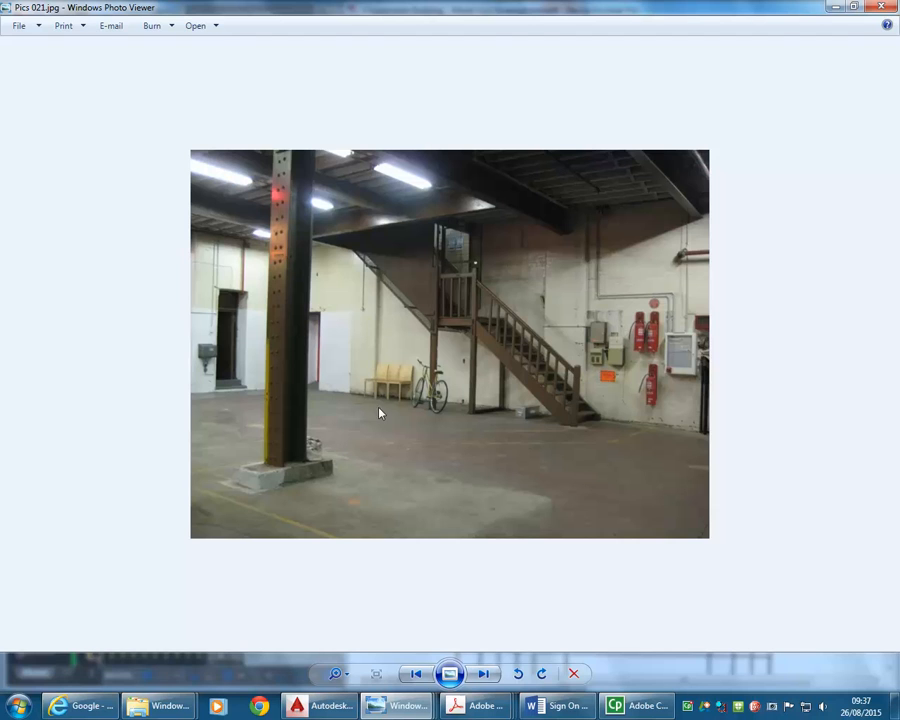
left_click(835, 7)
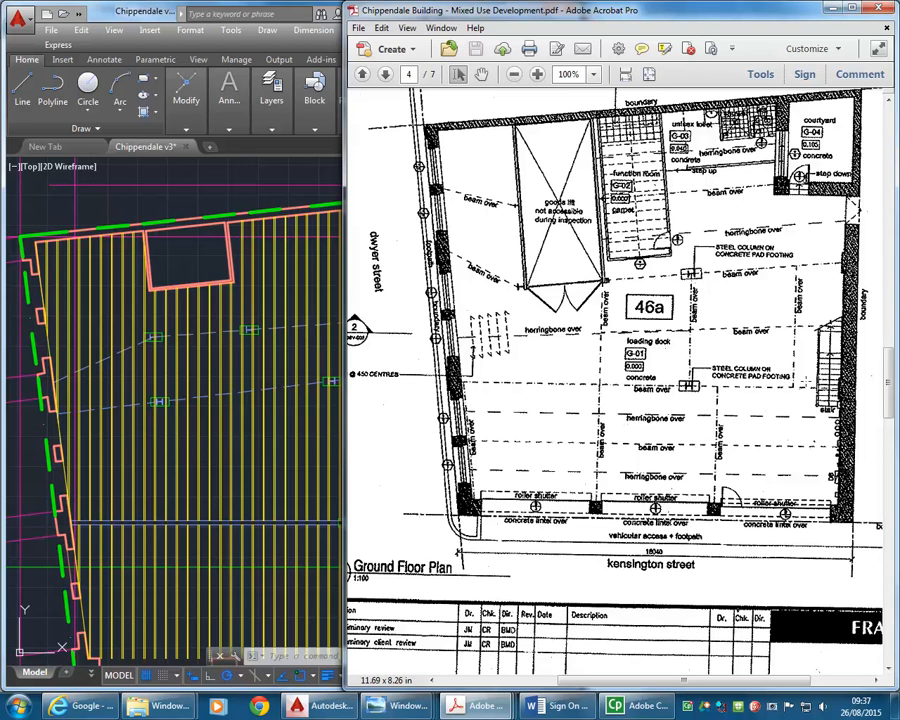
- Switch to the AutoCAD drawing and offset the upper dashed beam line, on the right of its bend, by 90 to its upper side
left_click(190, 375)
mouse_move(157, 357)
middle_mouse_down()
mouse_move(200, 357)
mouse_move(201, 416)
middle_mouse_up()
scroll(196, 389, "up", 5)
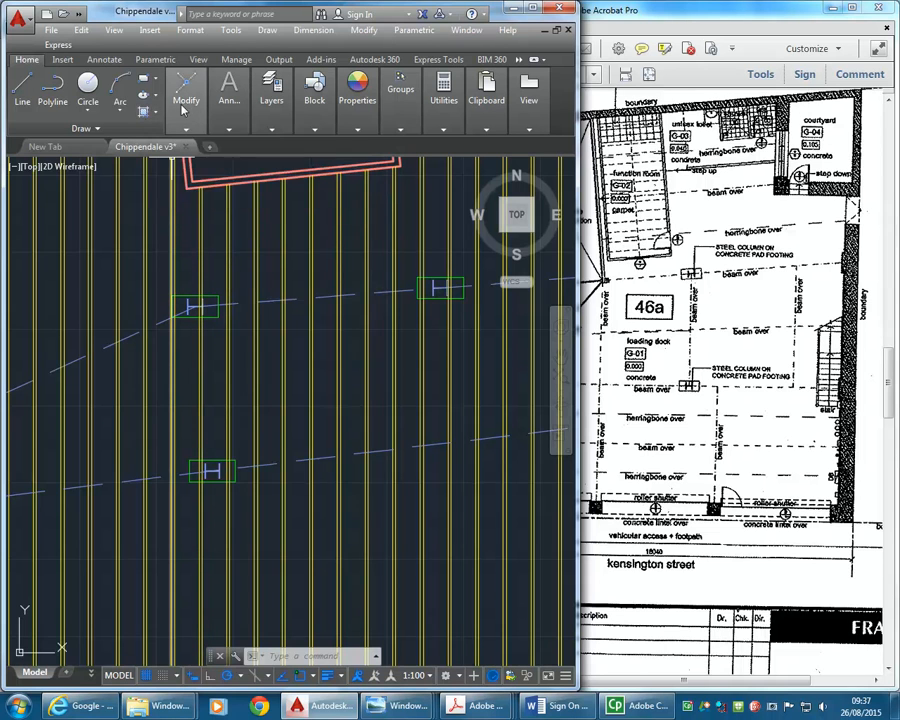
mouse_move(190, 104)
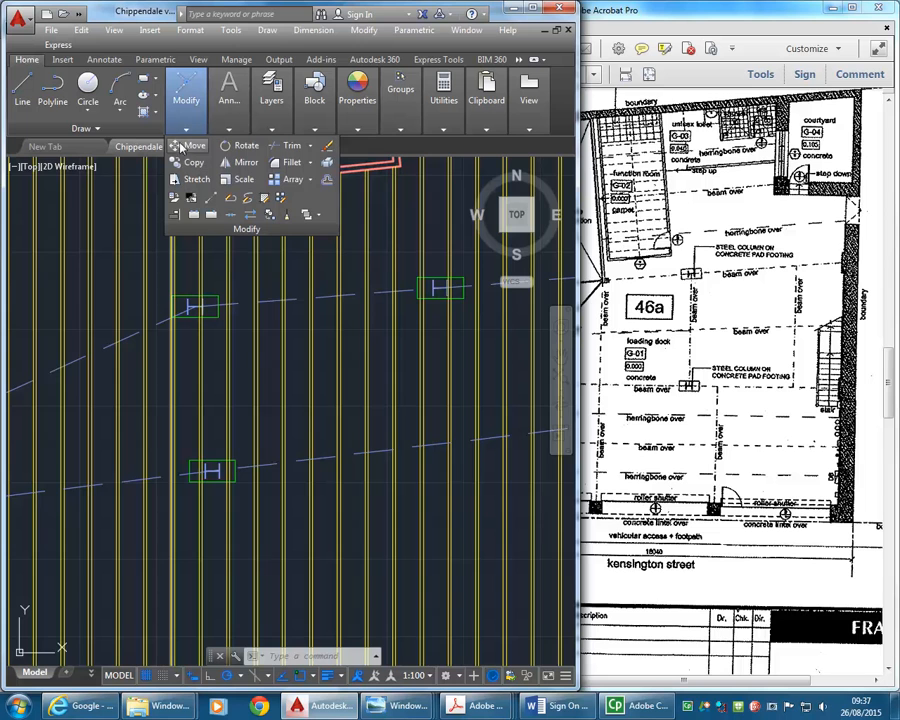
left_click(330, 181)
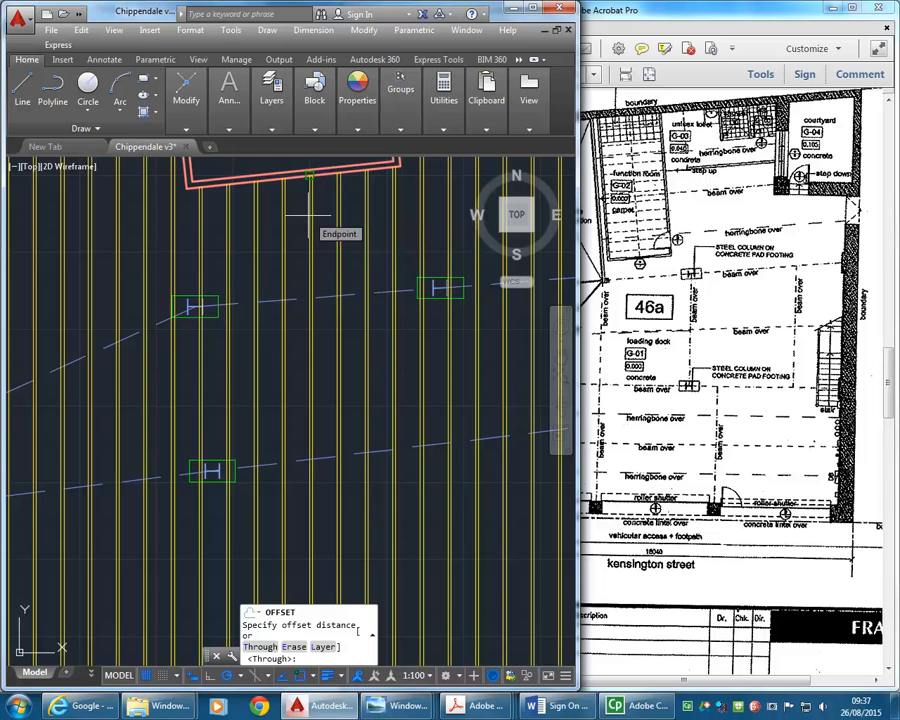
type("90")
key("Return")
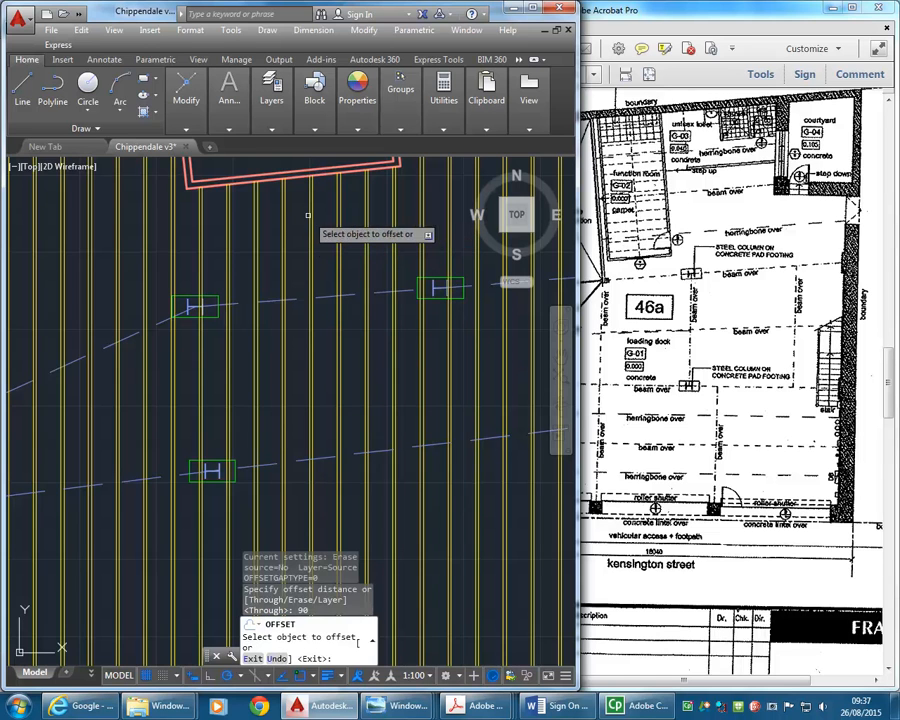
left_click(327, 292)
left_click(326, 267)
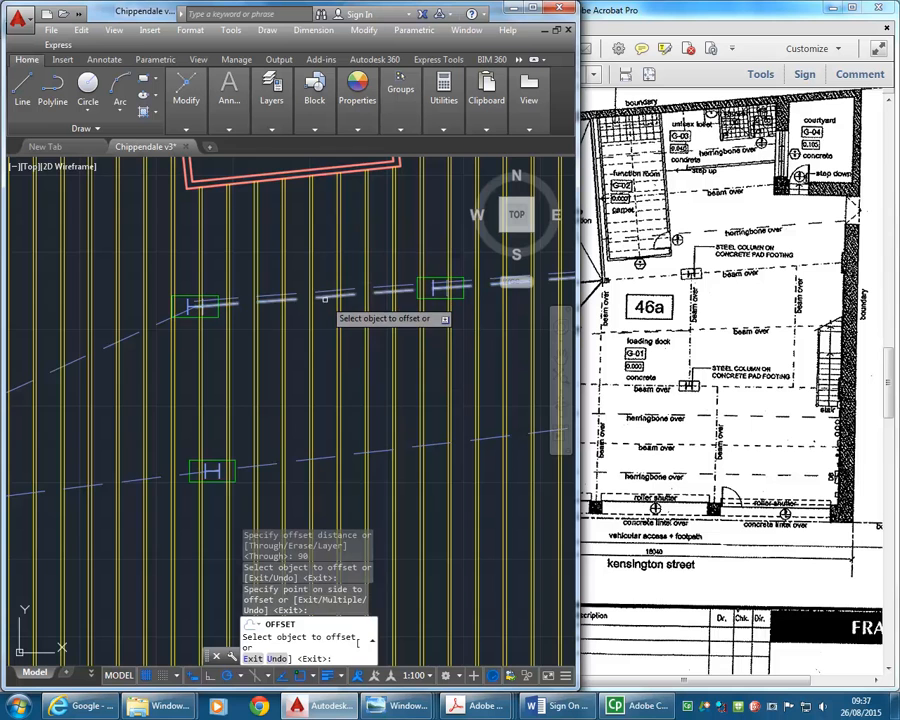
left_click(326, 298)
left_click(332, 362)
- Offset the sloping beam line on the left of the upper column's bend by 90 to both sides
scroll(107, 320, "up", 2)
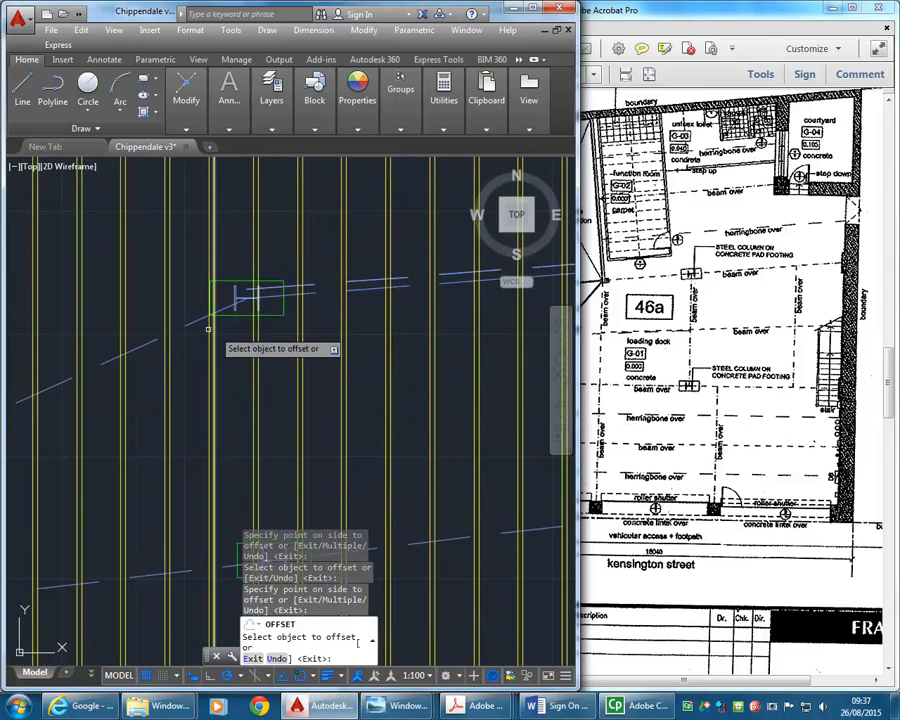
left_click(190, 321)
left_click(176, 267)
left_click(189, 322)
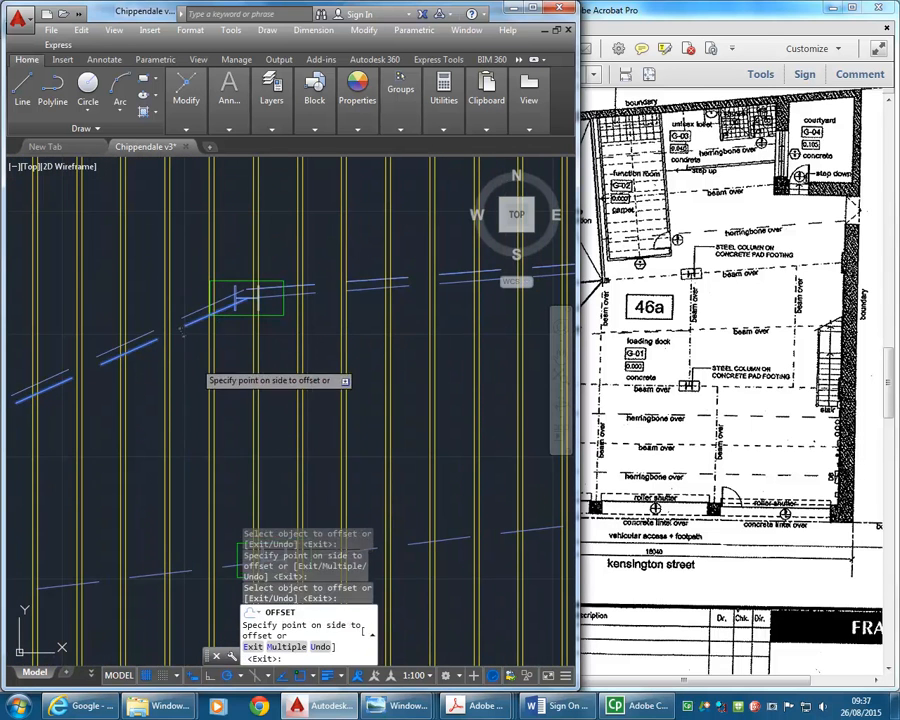
left_click(194, 355)
- Offset the lower dashed beam line by 90 to both sides and delete its original centreline
middle_click_drag(194, 343, 173, 249)
left_click(353, 455)
left_click(343, 420)
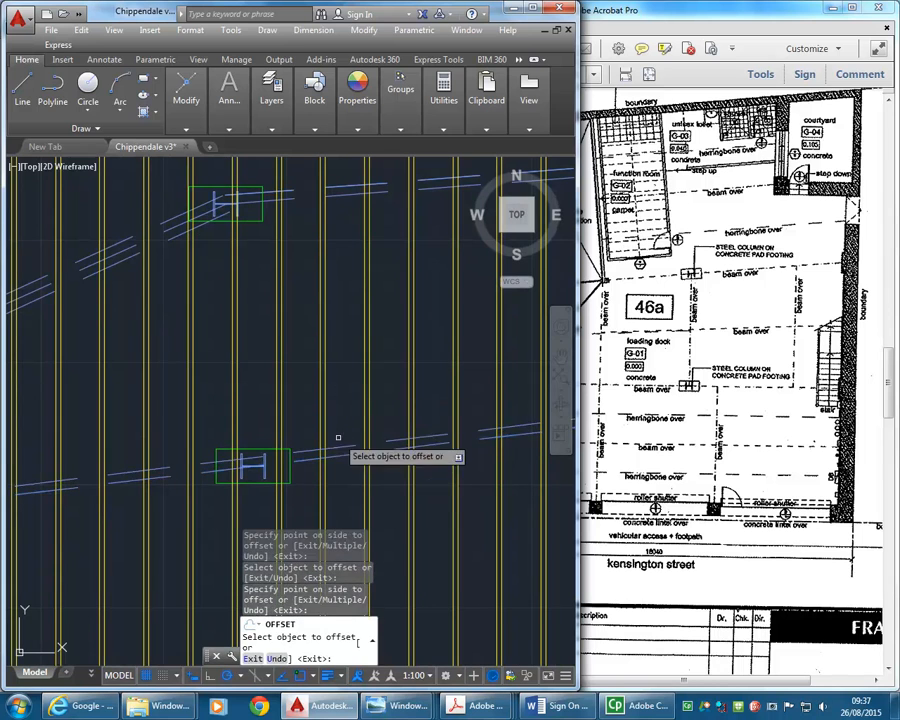
left_click(344, 454)
left_click(339, 505)
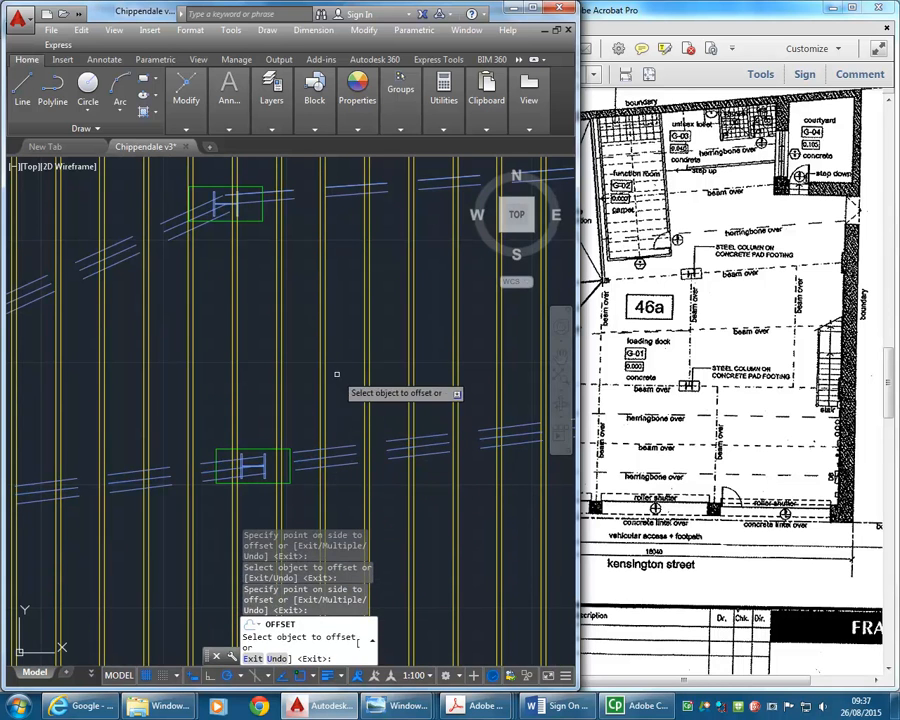
key("Return")
left_click(340, 457)
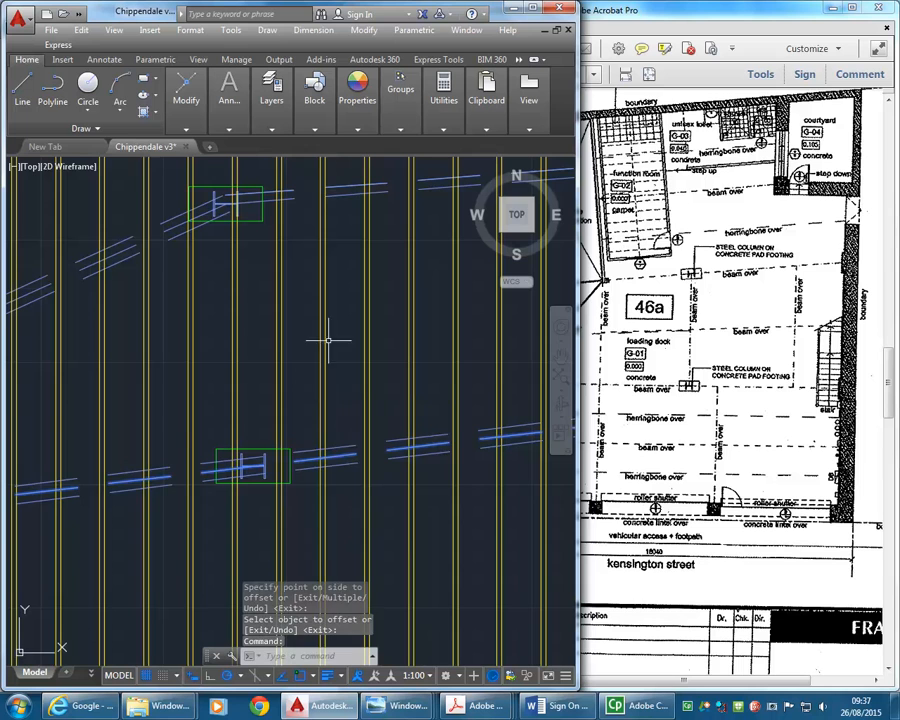
key("Delete")
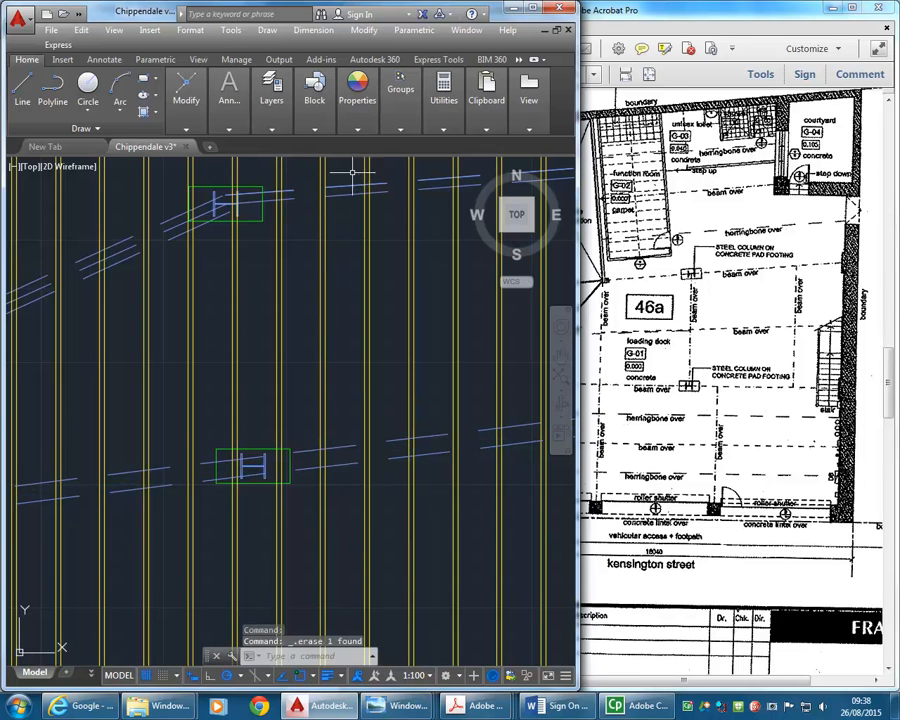
- Offset the centreline of the upper beam's right-hand run by 90 to its lower side
mouse_move(190, 105)
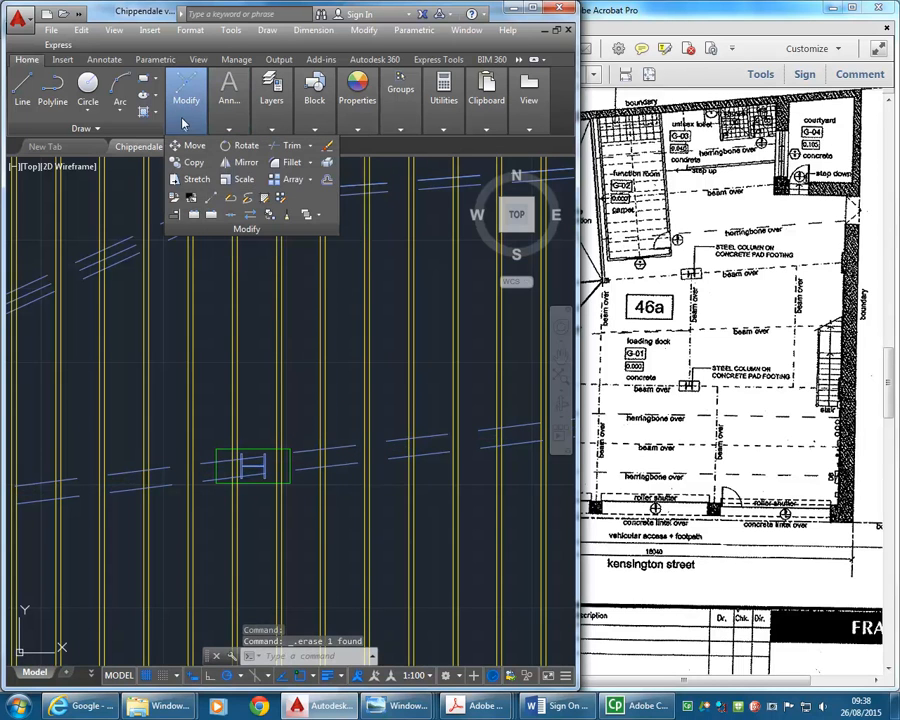
left_click(327, 179)
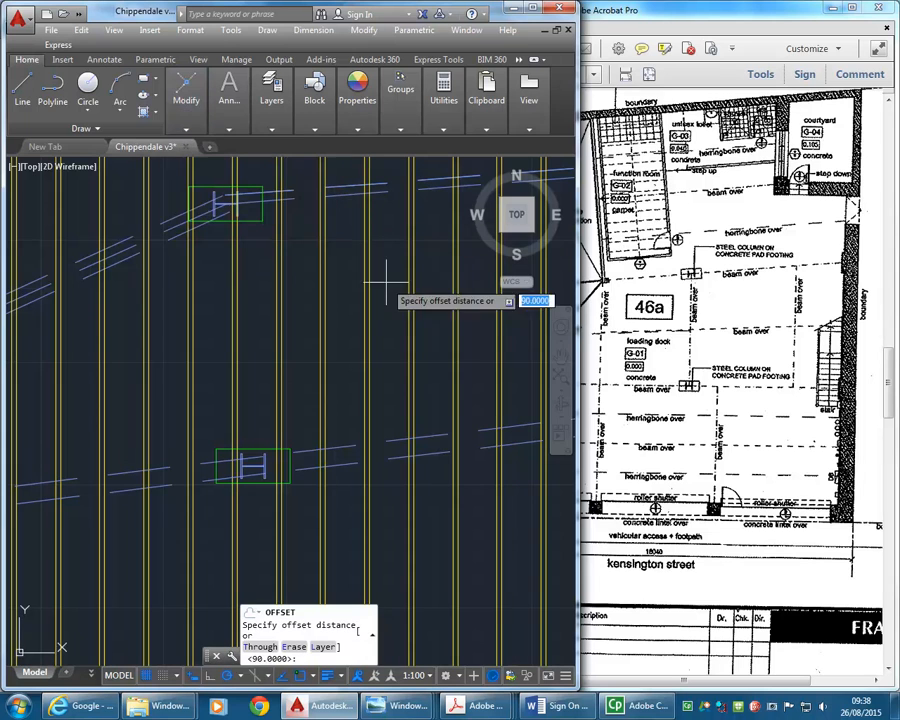
key("Return")
left_click(342, 188)
left_click(346, 230)
key("Return")
- Delete the upper beam's centrelines on both sides of the bend, leaving only the offset edges
left_click(350, 185)
key("Delete")
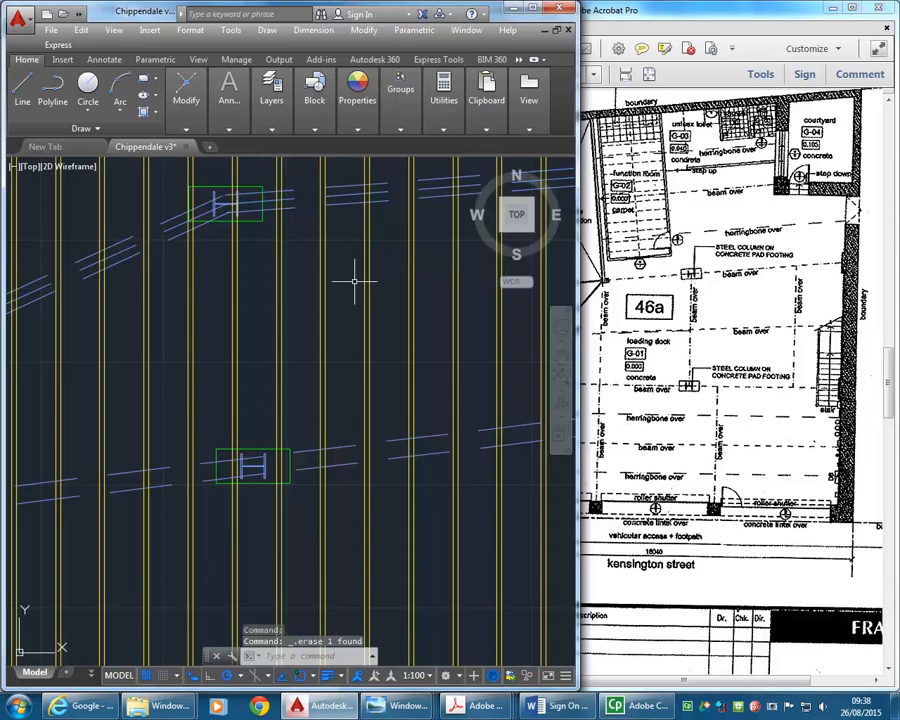
middle_click_drag(346, 237, 368, 333)
scroll(283, 288, "up", 4)
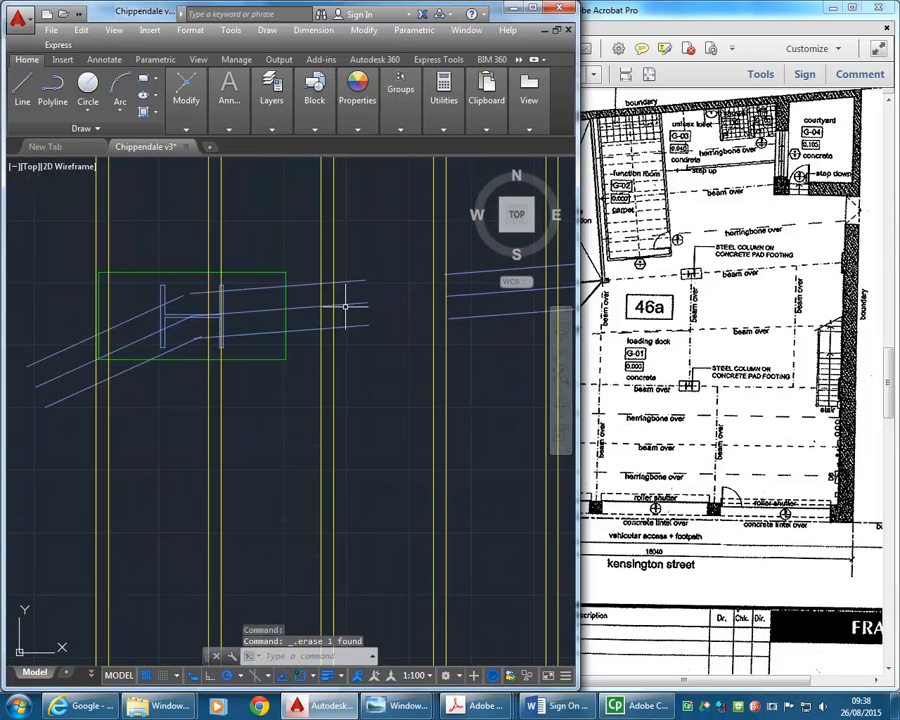
left_click(345, 305)
key("Escape")
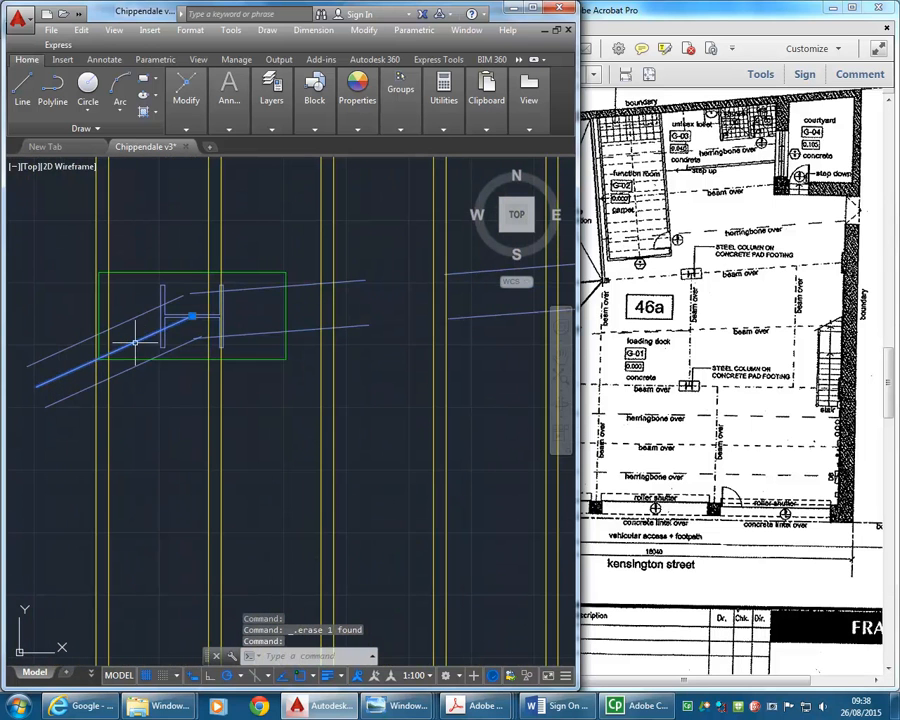
- Fillet the upper beam's lower and upper edge lines into sharp corners at the bend over the column
scroll(228, 266, "down", 4)
middle_click_drag(185, 338, 237, 352)
scroll(302, 296, "up", 4)
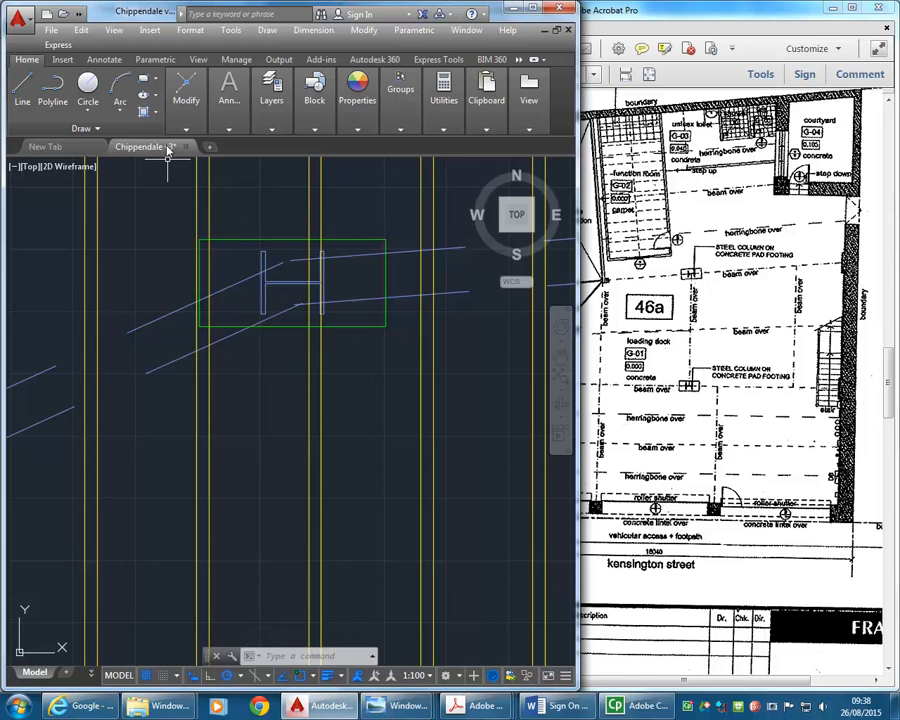
mouse_move(229, 100)
mouse_move(186, 100)
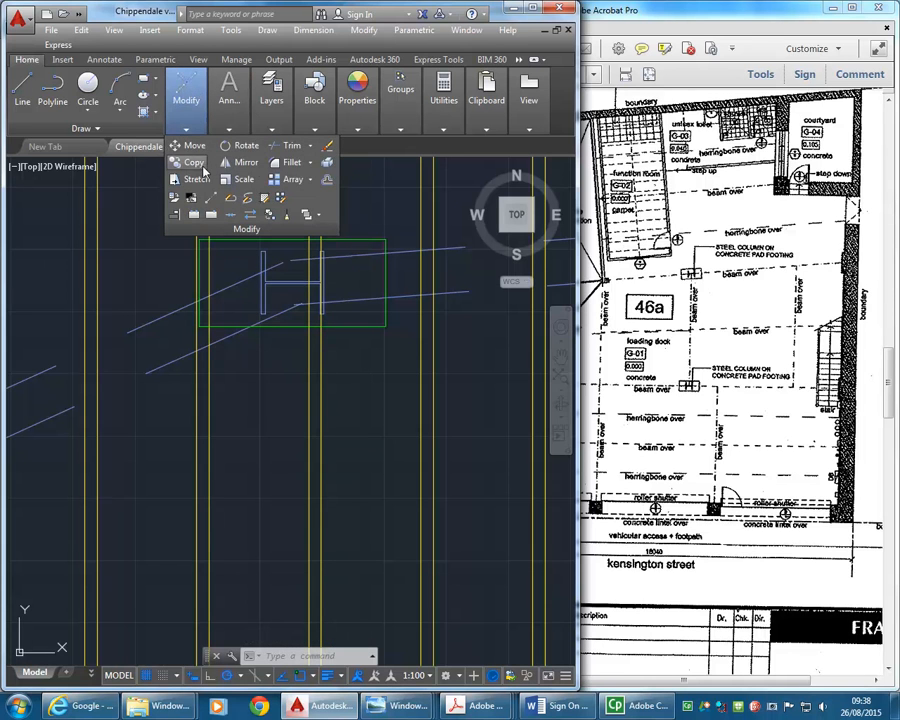
left_click(289, 162)
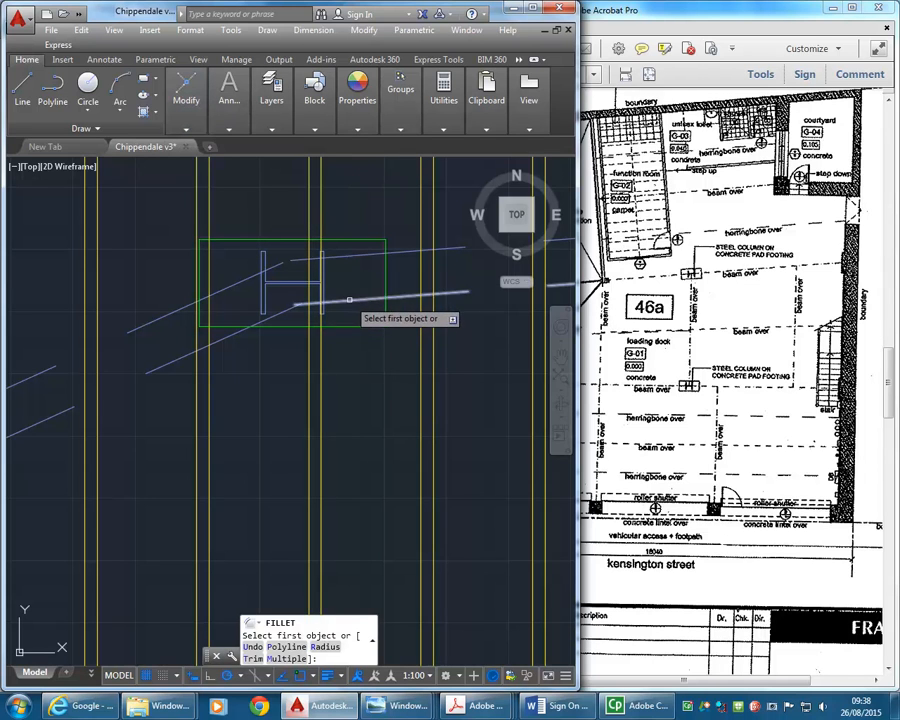
left_click(345, 299)
left_click(270, 314)
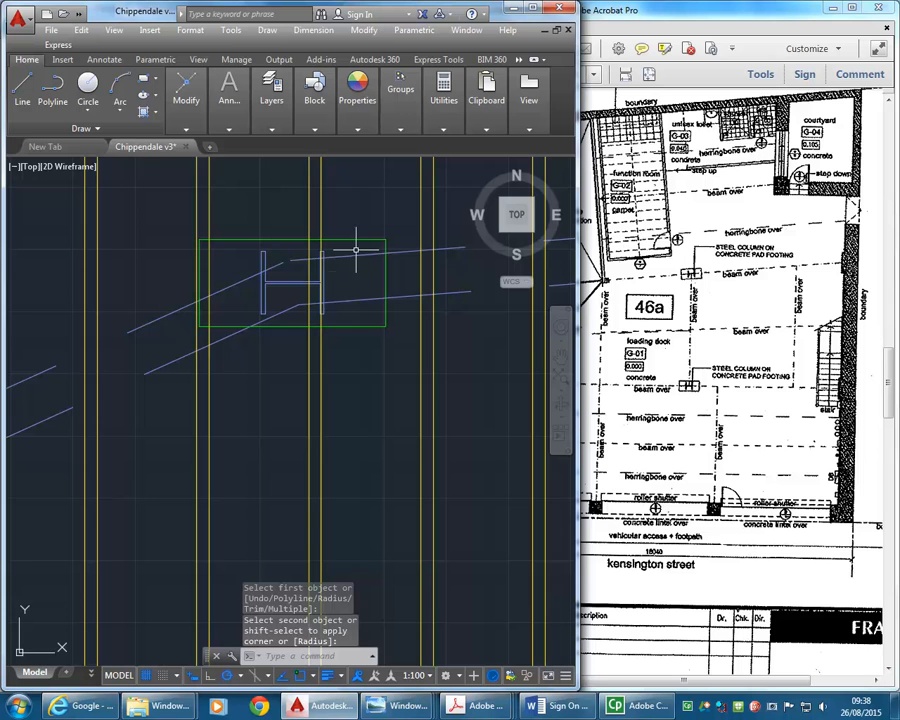
key("Return")
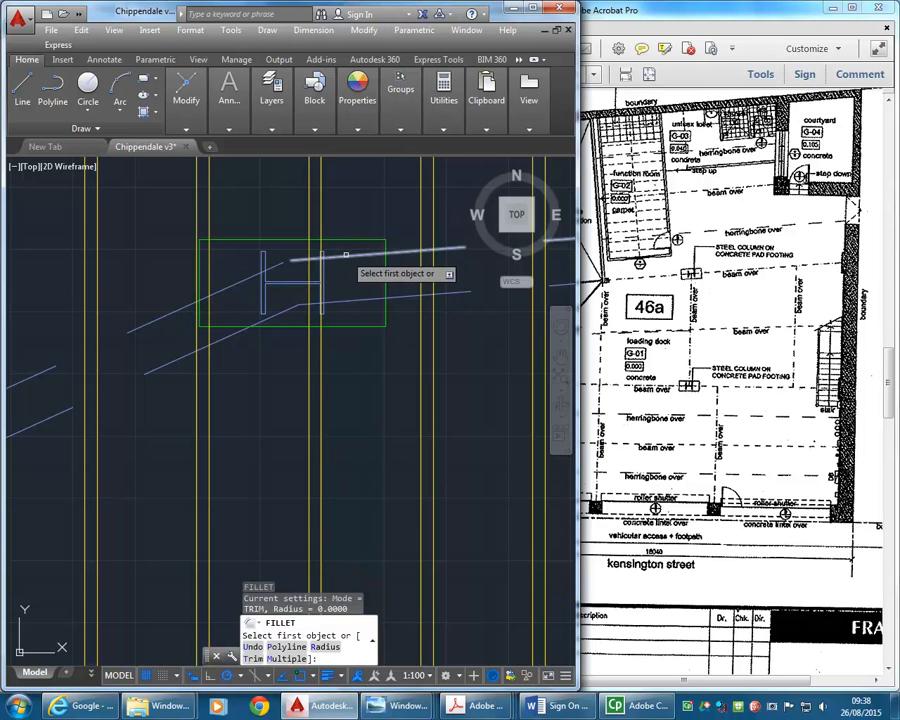
left_click(262, 272)
- Trim the sloping beam's upper edge and extend its lower edge to meet the slanted floor line along the wall
scroll(221, 376, "down", 5)
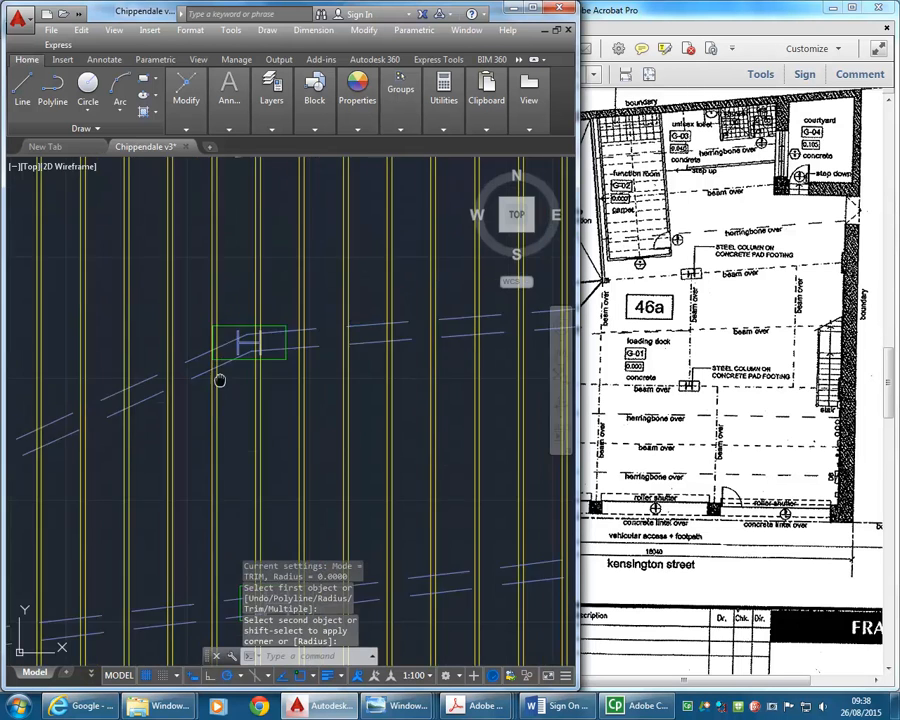
scroll(324, 287, "up", 4)
middle_click_drag(237, 337, 437, 219)
scroll(328, 359, "down", 4)
middle_click_drag(404, 373, 271, 347)
scroll(215, 361, "up", 5)
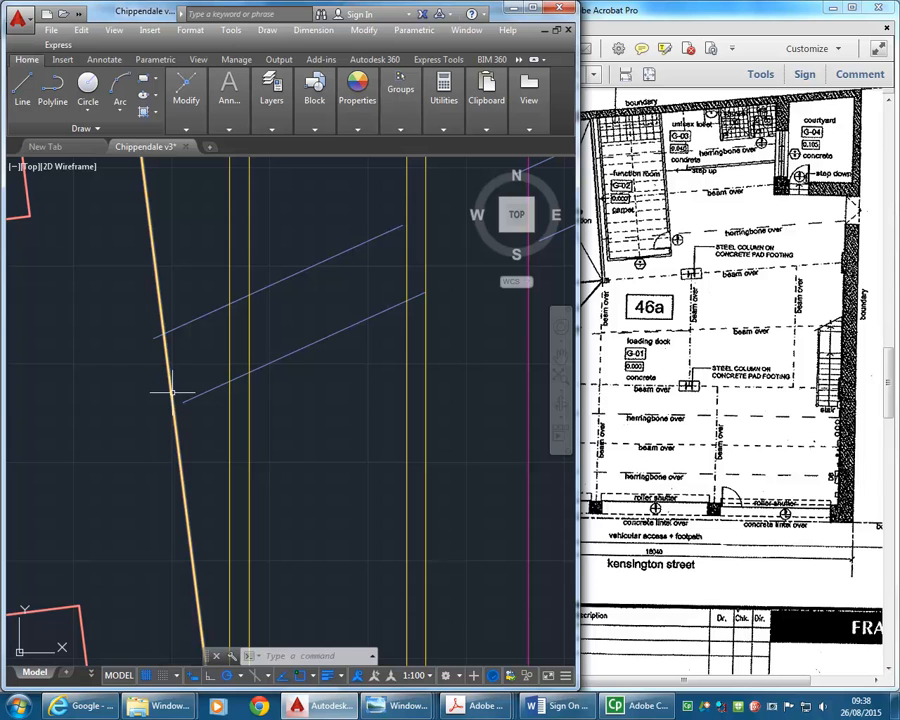
mouse_move(186, 100)
left_click(286, 150)
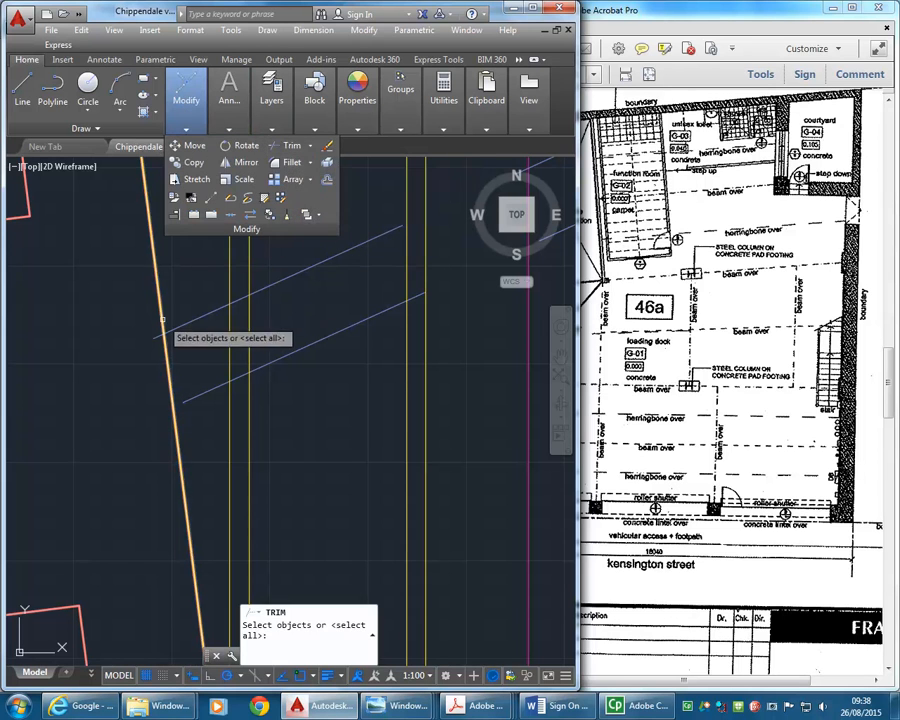
key("Return")
left_click(155, 337)
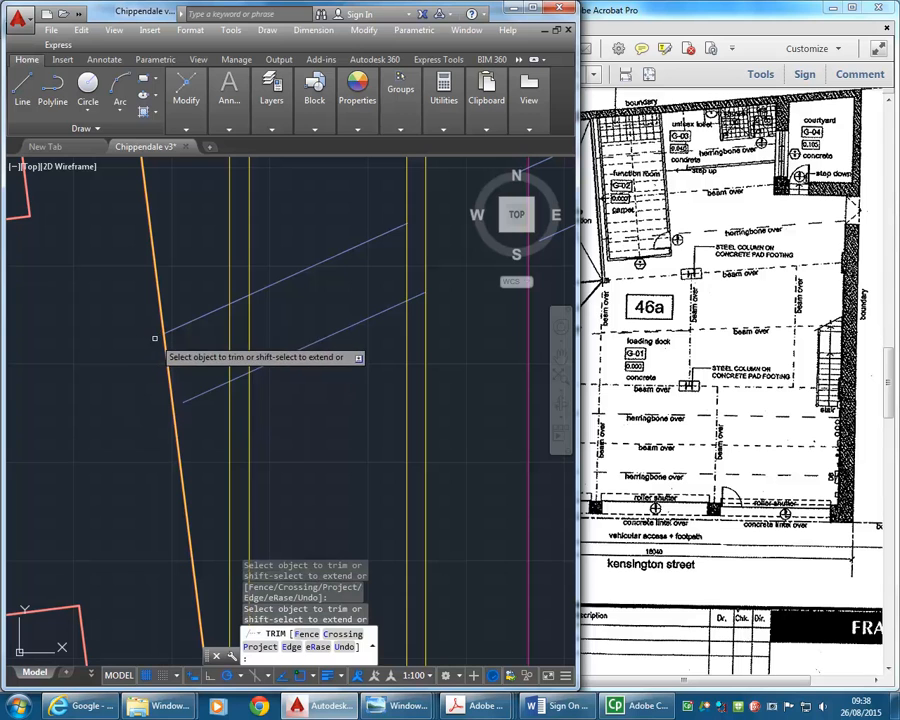
left_click(183, 404, "shift")
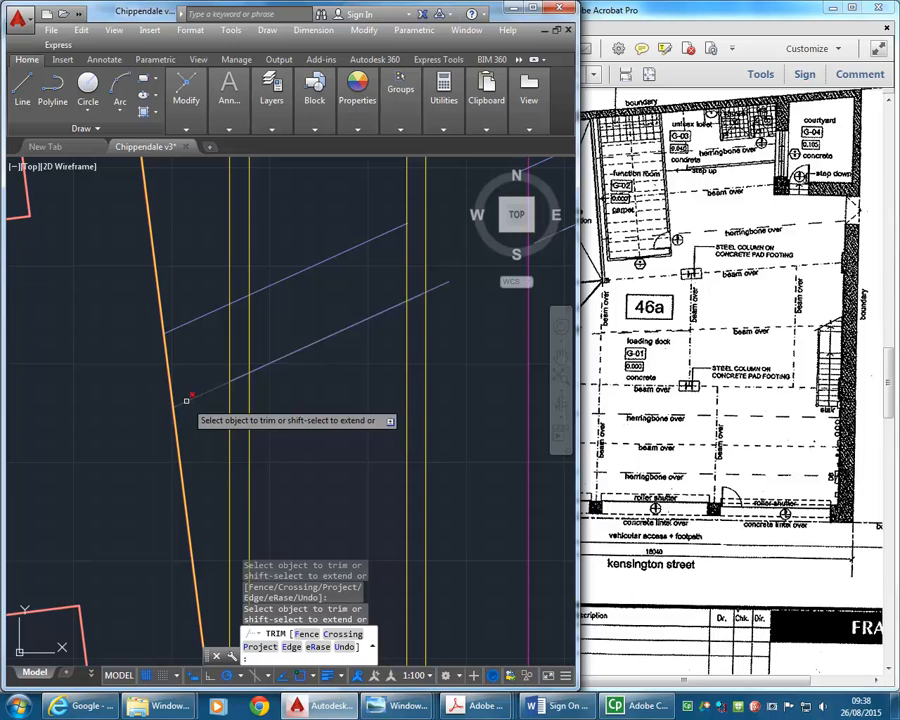
scroll(159, 287, "down", 2)
scroll(150, 350, "down", 3)
key("Return")
- Select the edge lines of both beams, including the sloping run, and move them to the A-STRUCT-BEAM layer
scroll(257, 381, "down", 2)
middle_click_drag(337, 381, 291, 393)
mouse_move(383, 309)
middle_mouse_down()
mouse_move(280, 301)
mouse_move(236, 198)
middle_mouse_up()
scroll(337, 307, "up", 4)
left_click(369, 257)
left_click(335, 342)
scroll(258, 307, "down", 4)
middle_click_drag(263, 306, 339, 291)
scroll(360, 400, "up", 2)
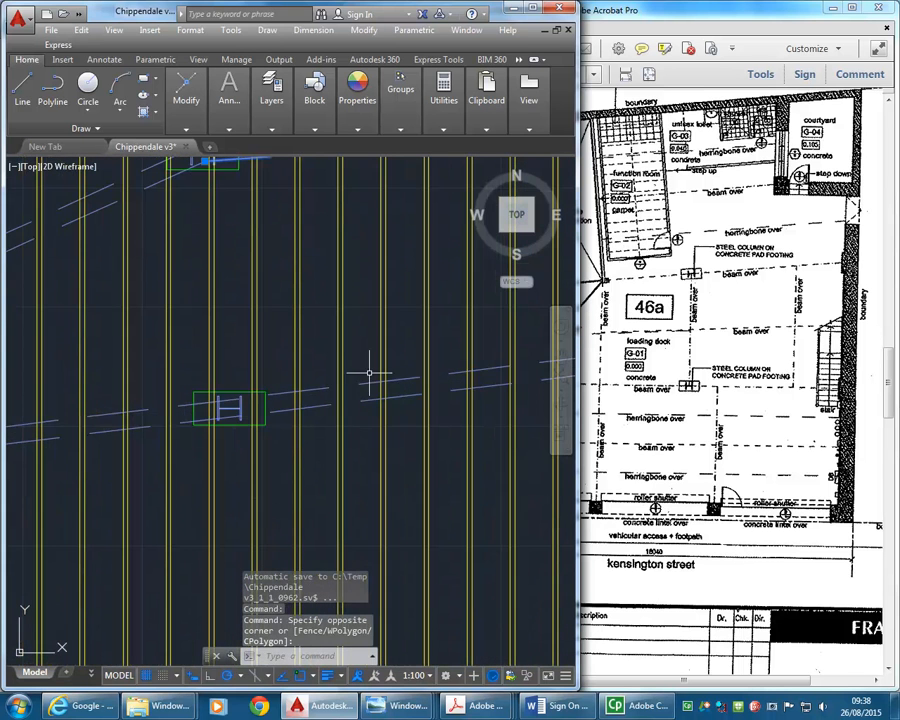
left_click(370, 371)
left_click(354, 424)
middle_click_drag(228, 381, 354, 400)
middle_click_drag(248, 283, 261, 356)
left_click(255, 263)
left_click(240, 301)
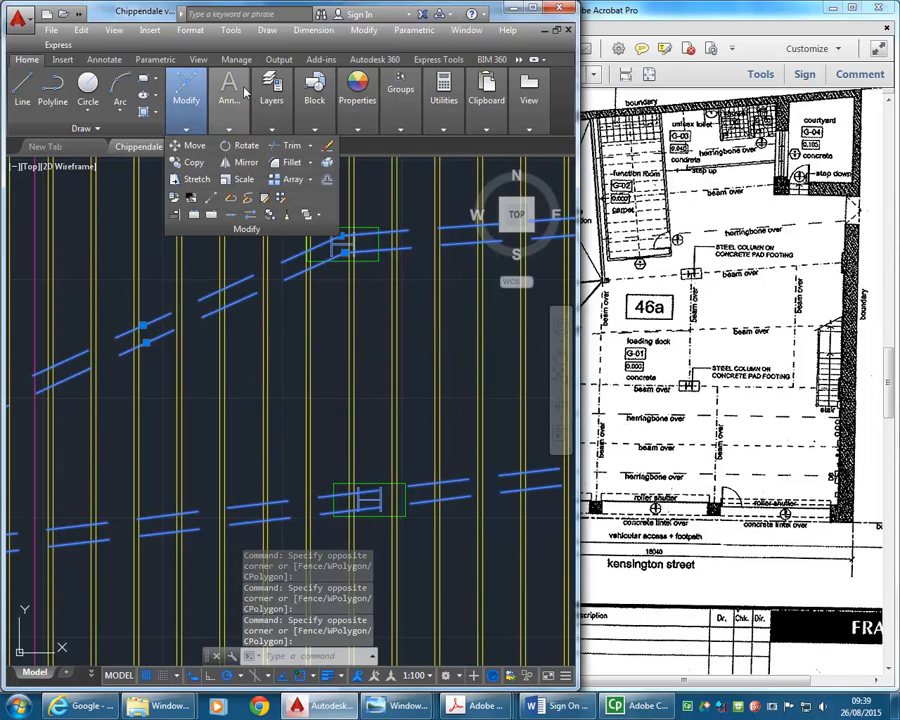
mouse_move(271, 100)
left_click(393, 148)
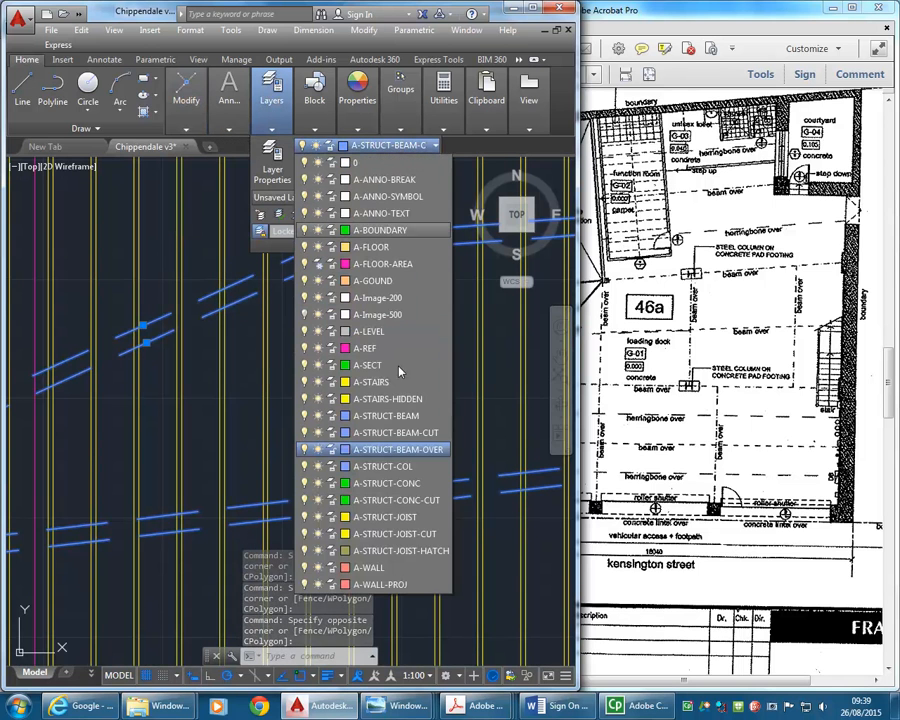
left_click(390, 416)
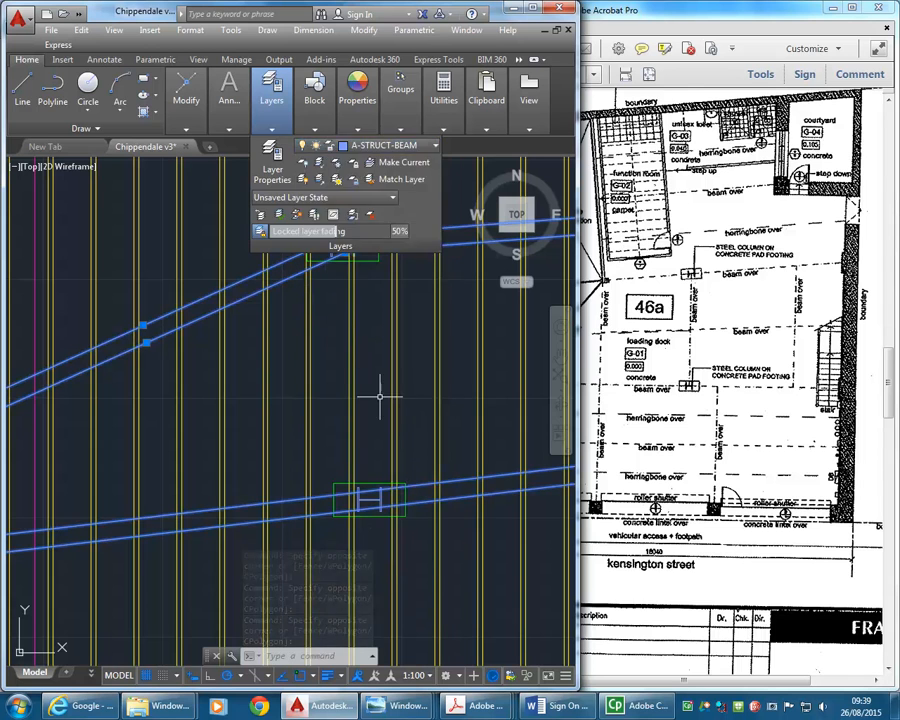
- Clear the selection and start a Trim with the edge lines of both beams as cutting edges
key("Escape")
key("Escape")
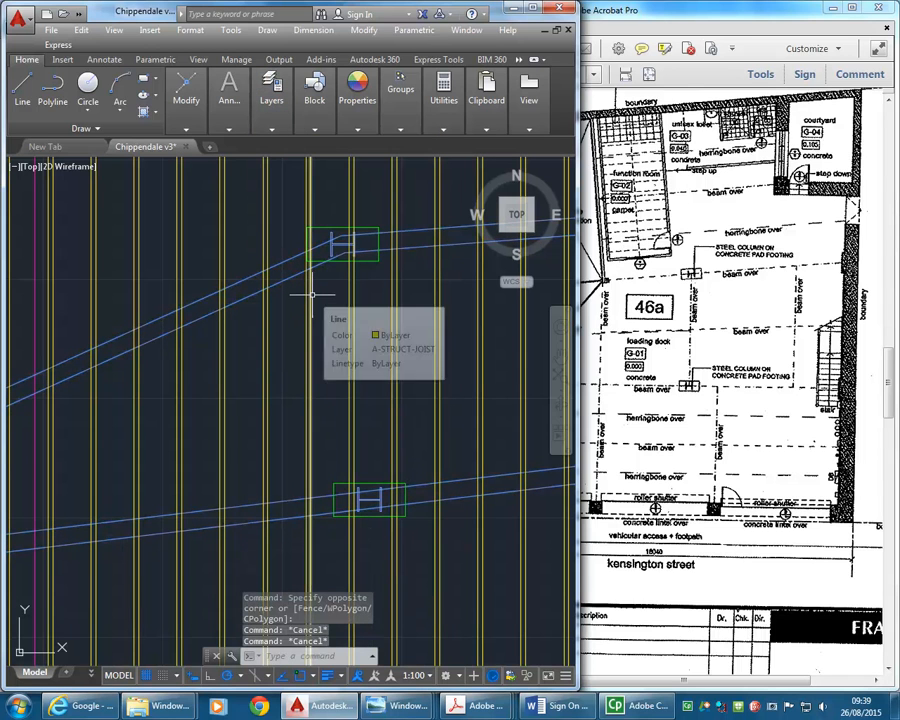
mouse_move(184, 110)
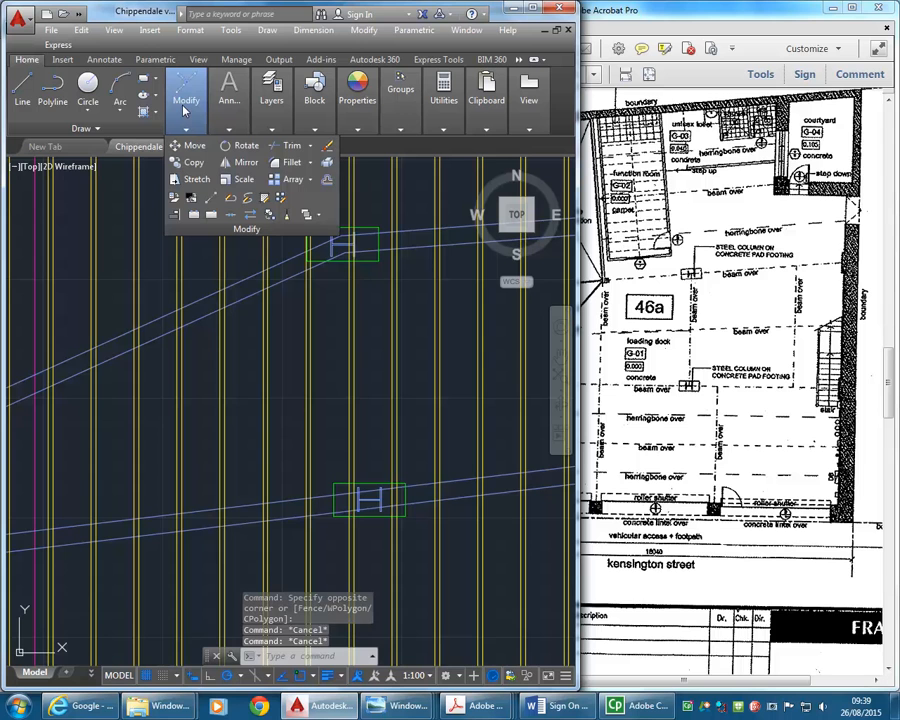
left_click(291, 145)
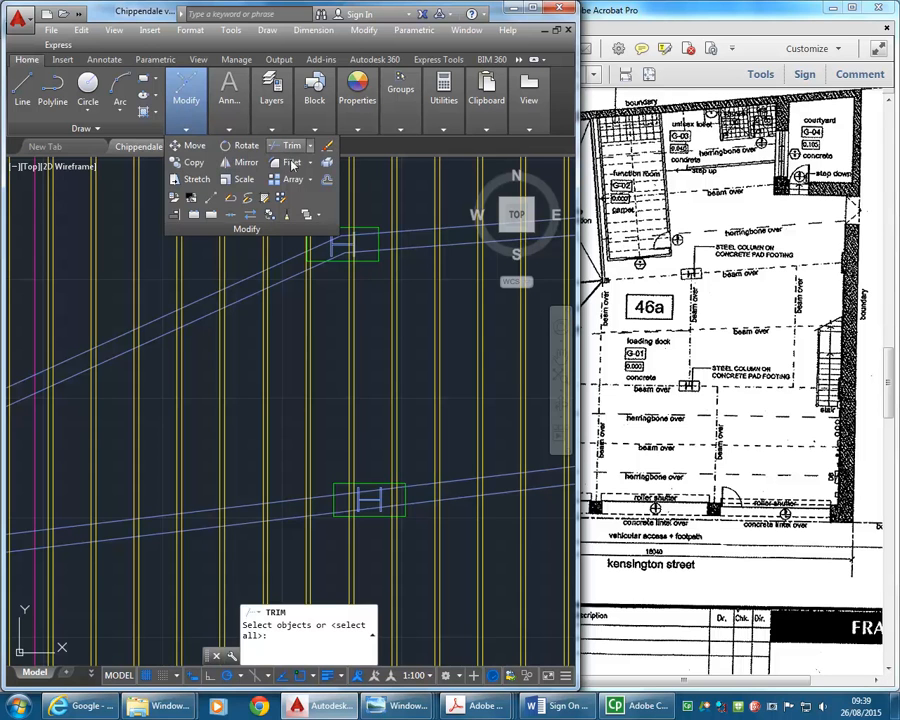
left_click(252, 256)
left_click(231, 333)
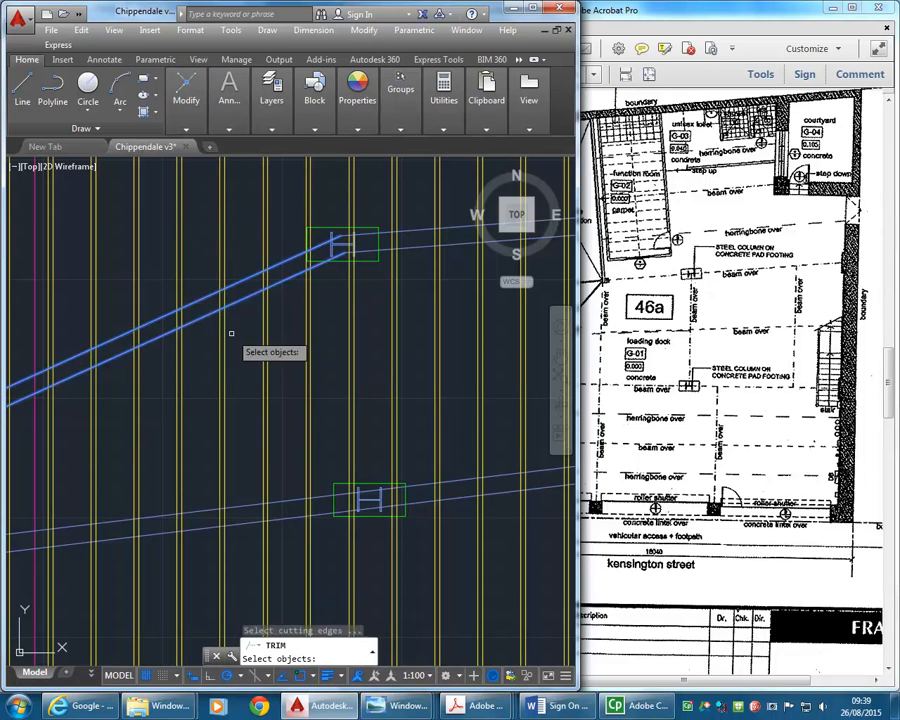
left_click(415, 222)
left_click(401, 472)
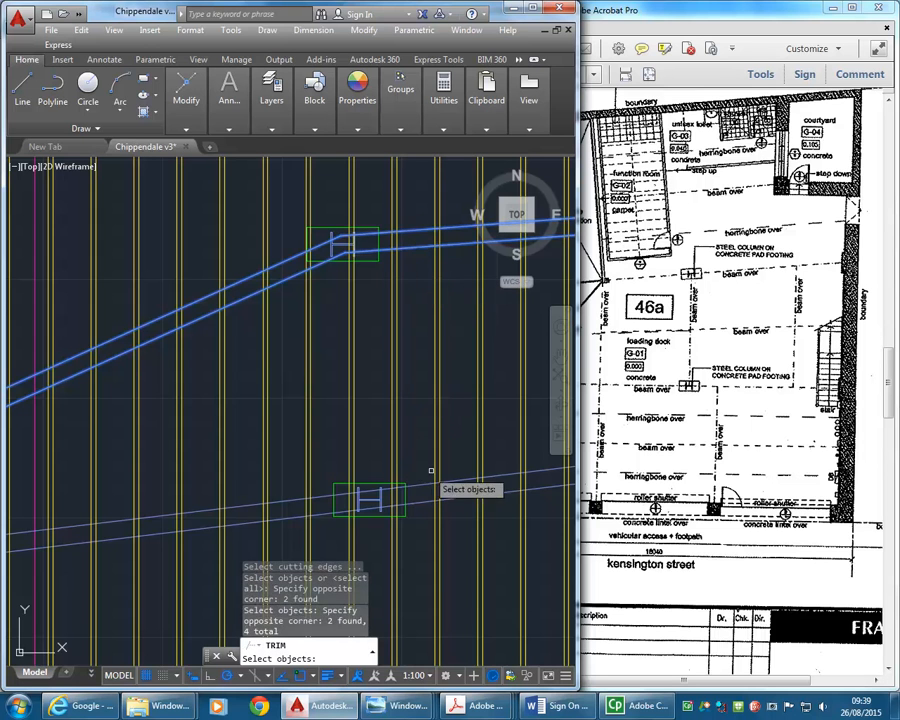
left_click(469, 468)
key("Return")
- Trim the joist pair crossing the sloping beam just beside the column at the bend
mouse_move(188, 373)
middle_mouse_down()
mouse_move(301, 390)
mouse_move(287, 391)
middle_mouse_up()
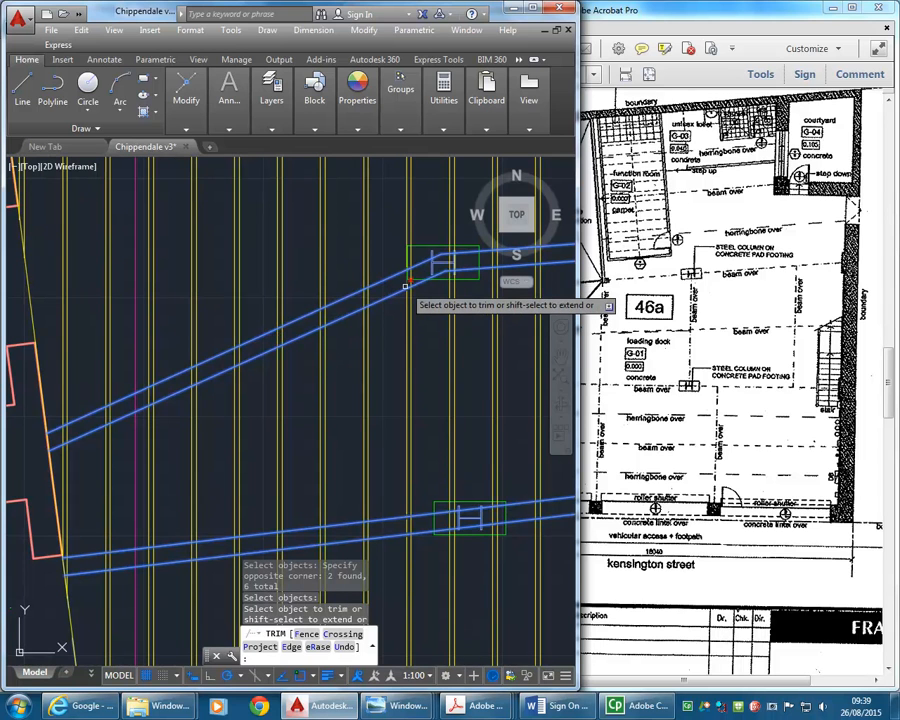
scroll(406, 287, "up", 5)
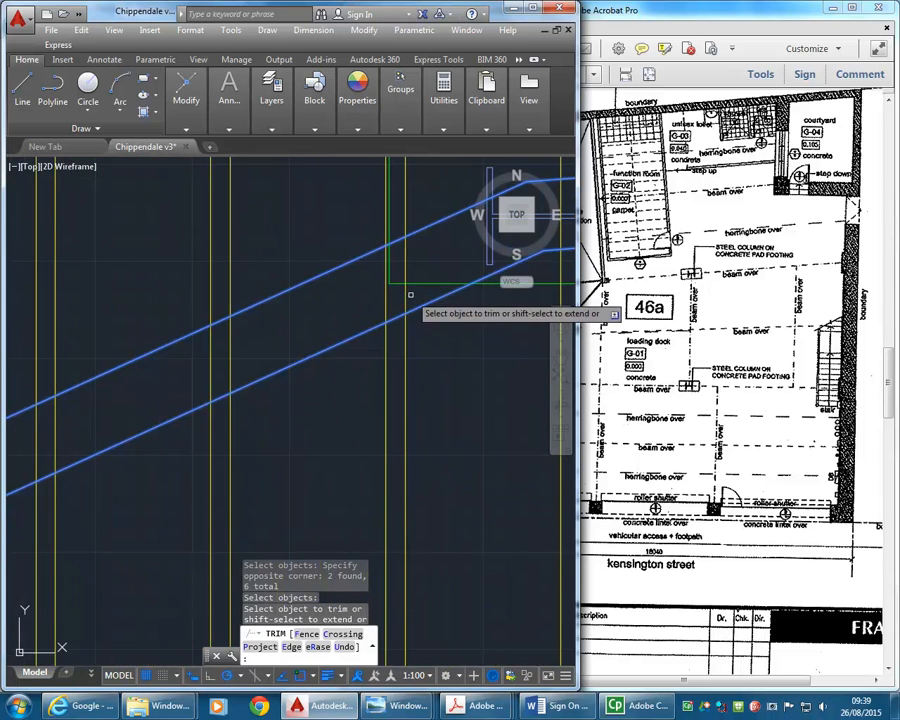
left_click(410, 294)
left_click(340, 296)
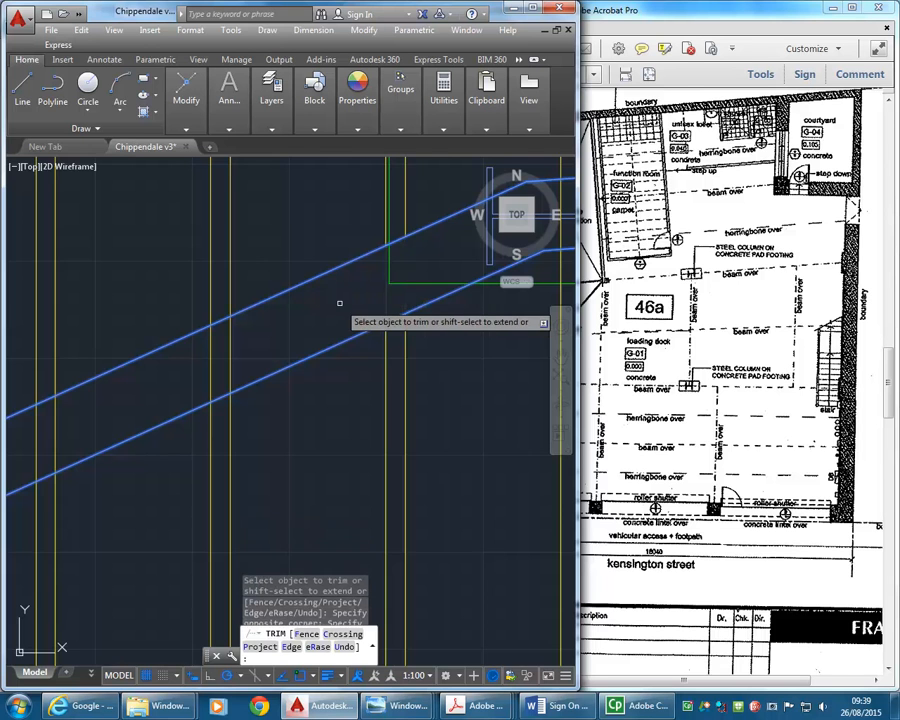
scroll(340, 295, "down", 4)
- Trim the joists between the sloping beam's edges with a fence running from near the bend column towards the slanted wall
middle_click_drag(340, 293, 403, 279)
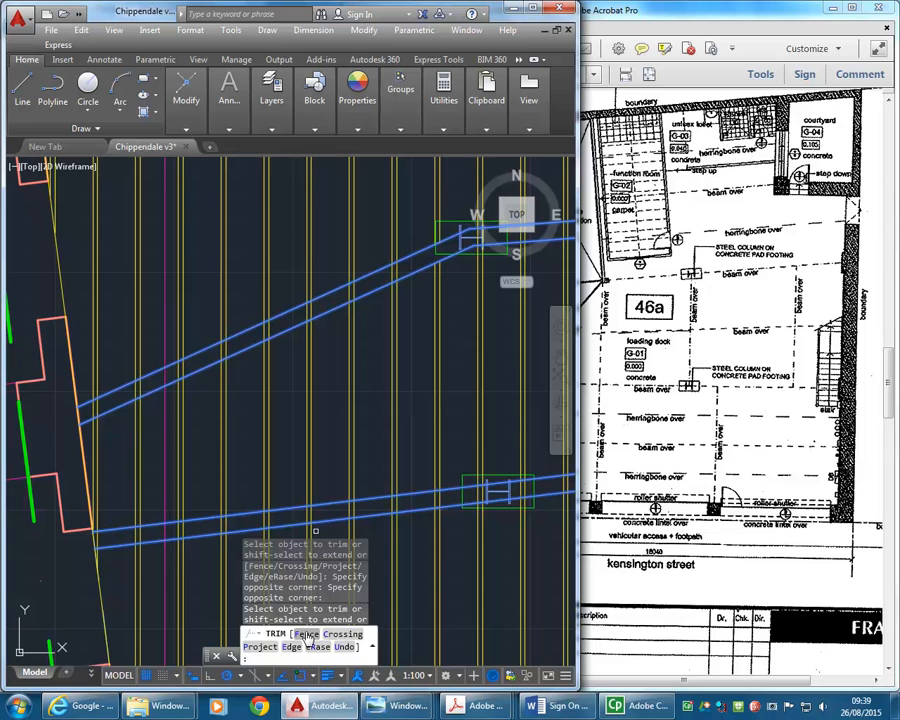
left_click(308, 636)
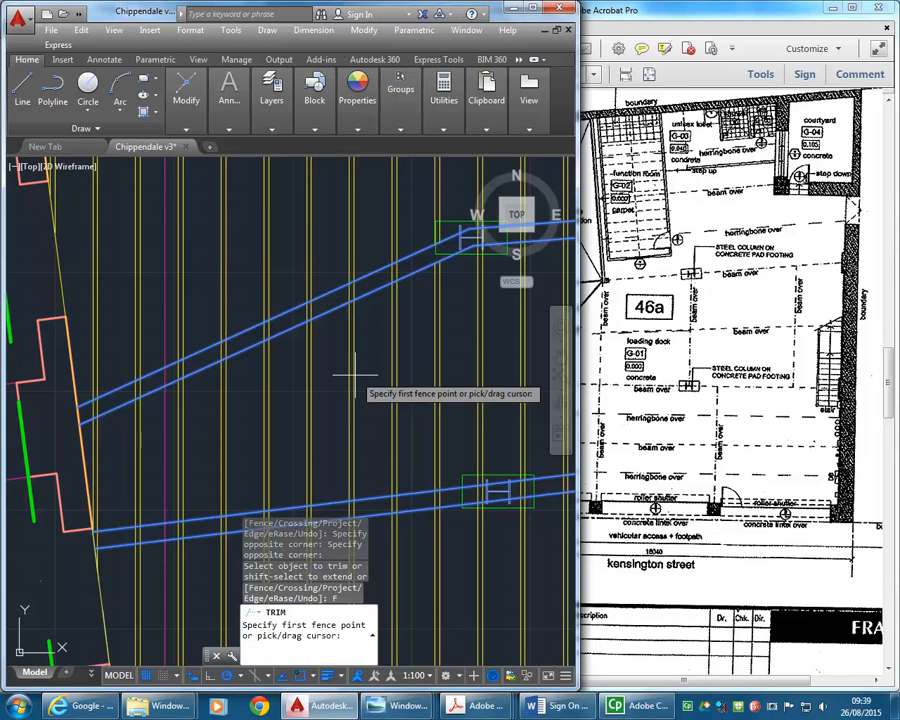
left_click(403, 268)
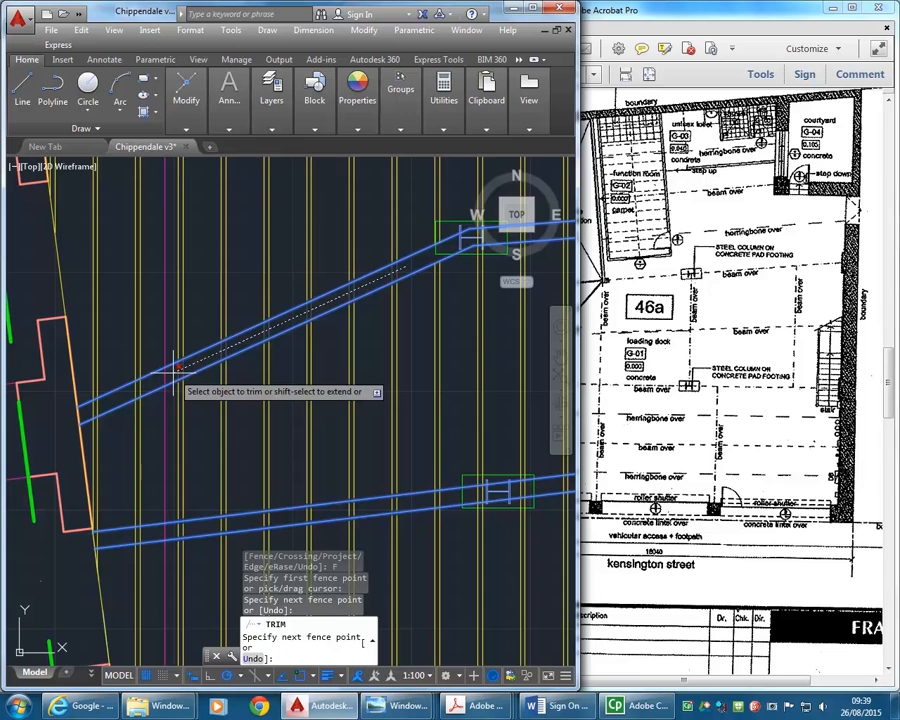
left_click(178, 367)
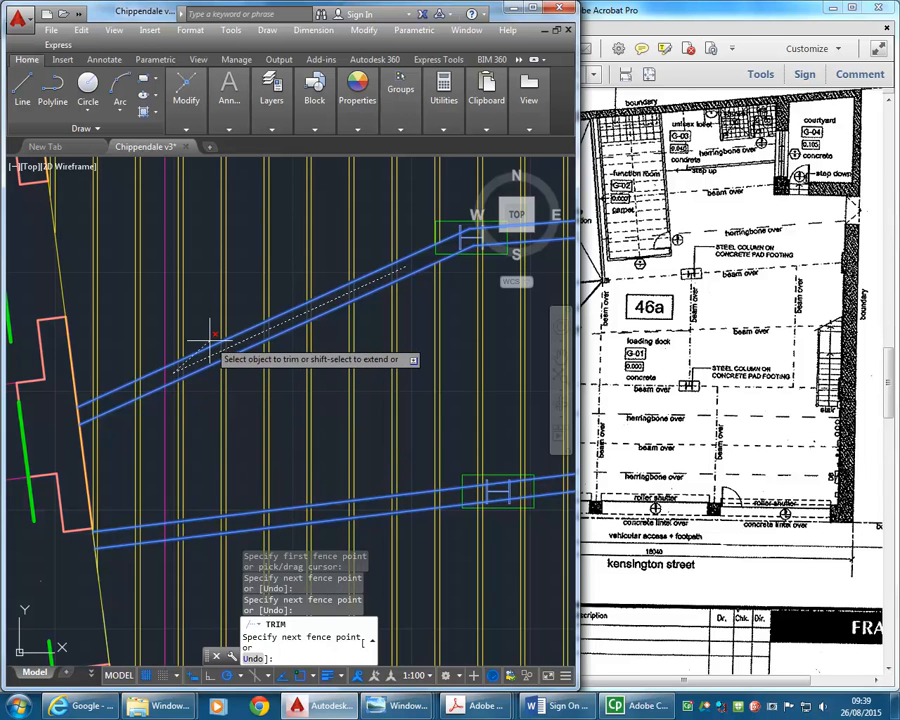
key("Return")
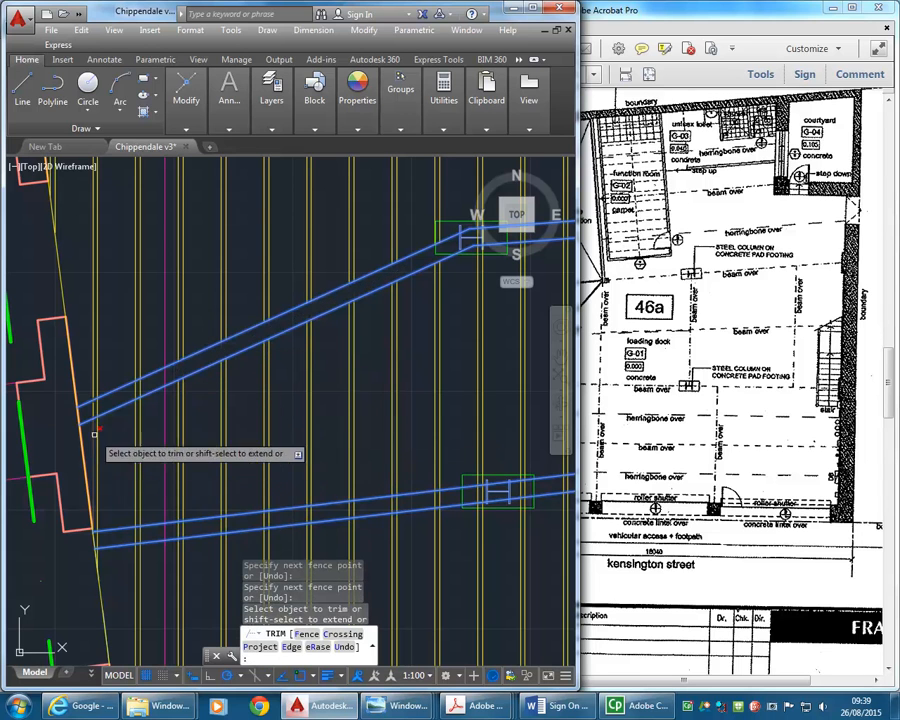
- Trim the joist pair still crossing the sloping beam near its wall end
scroll(92, 394, "up", 4)
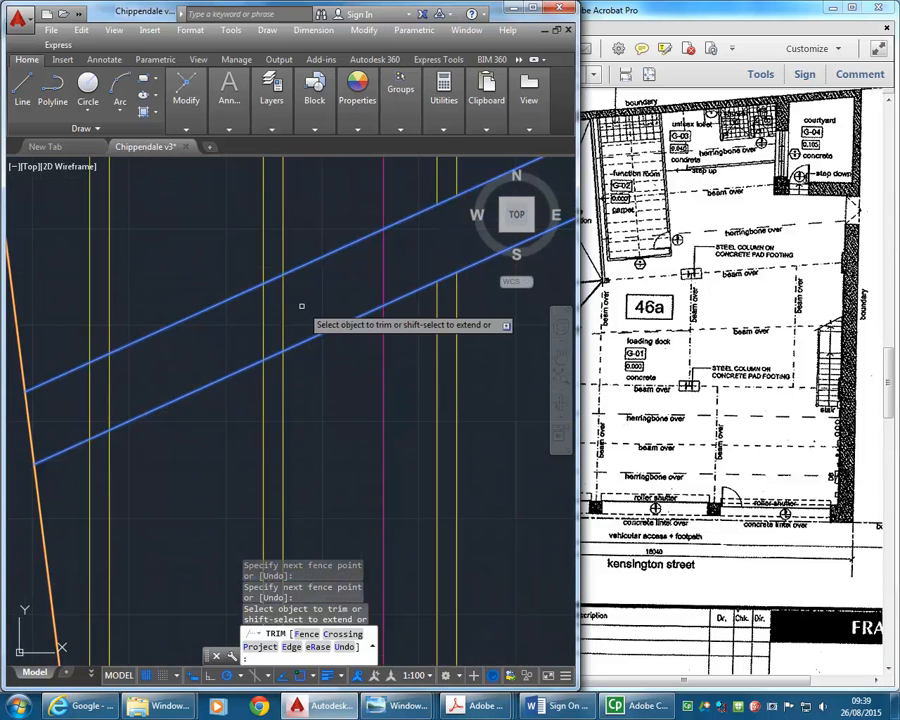
left_click(291, 306)
left_click(236, 317)
scroll(124, 350, "down", 3)
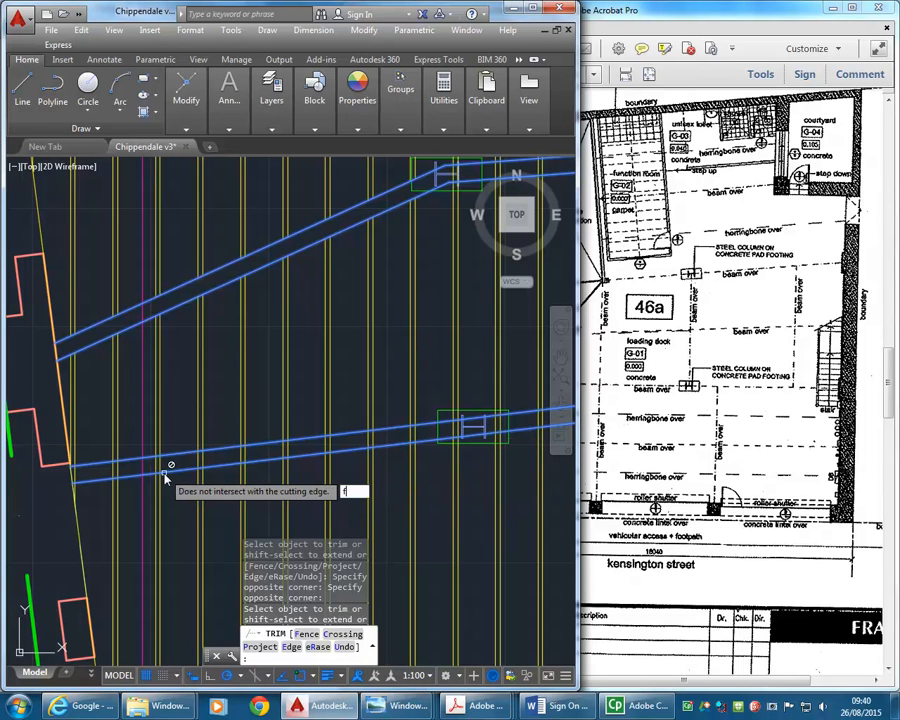
- Fence-trim the joists between the lower beam's edges from its first column towards the slanted wall
type("f")
key("Return")
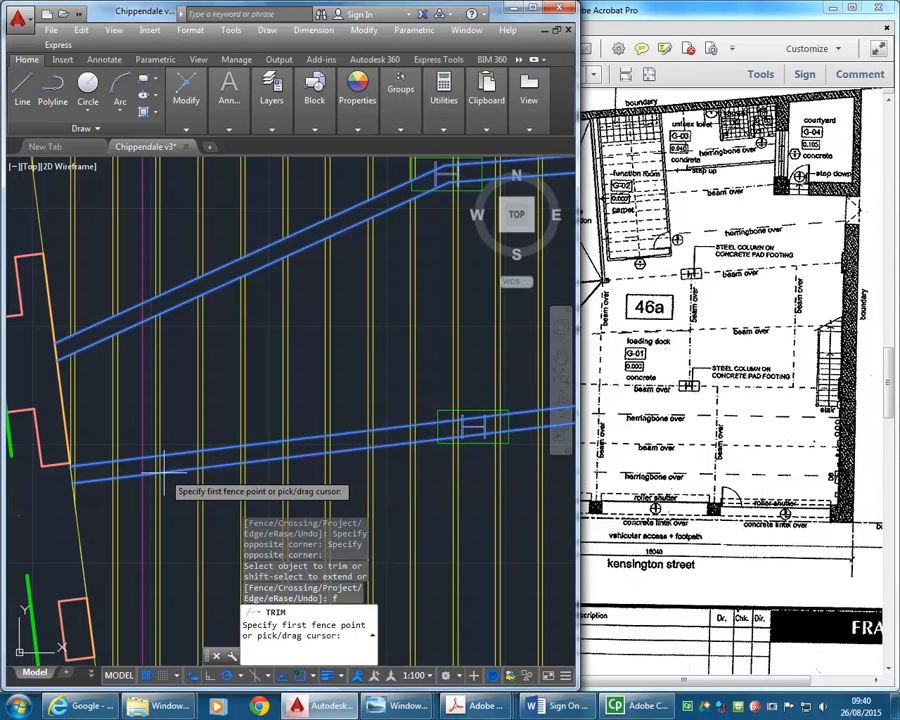
left_click(429, 431)
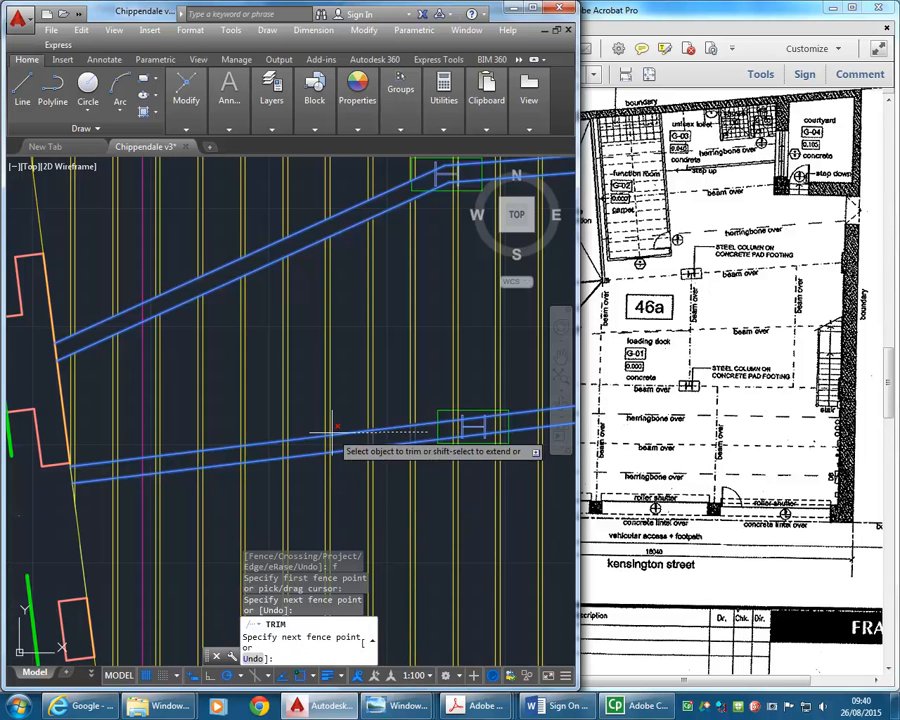
left_click(151, 461)
key("Return")
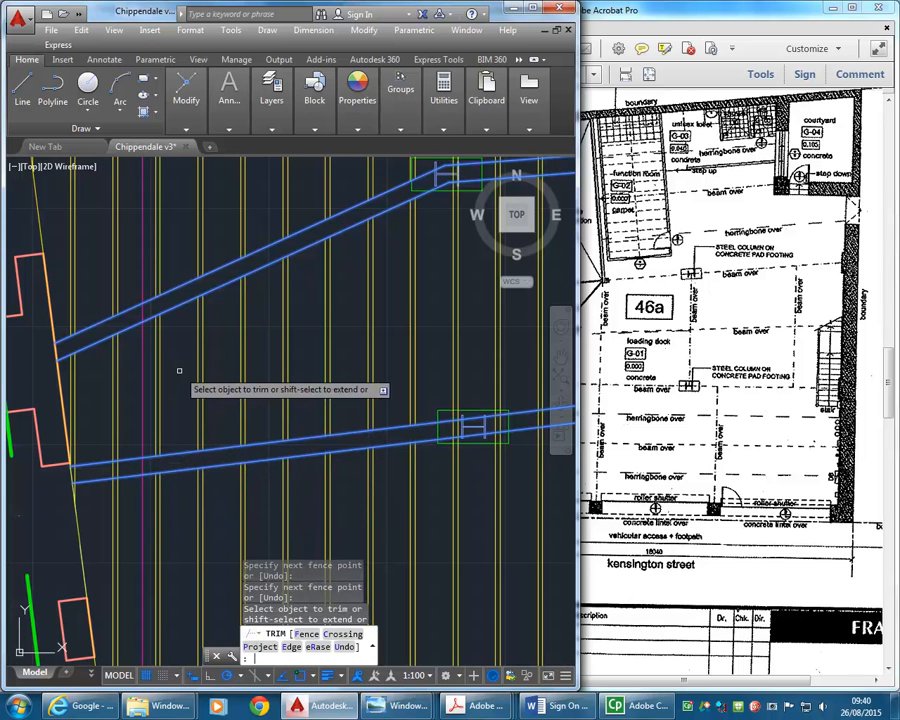
- Trim the leftover joist line between the lower beam's edges near the slanted wall
scroll(181, 420, "down", 4)
scroll(207, 474, "down", 3)
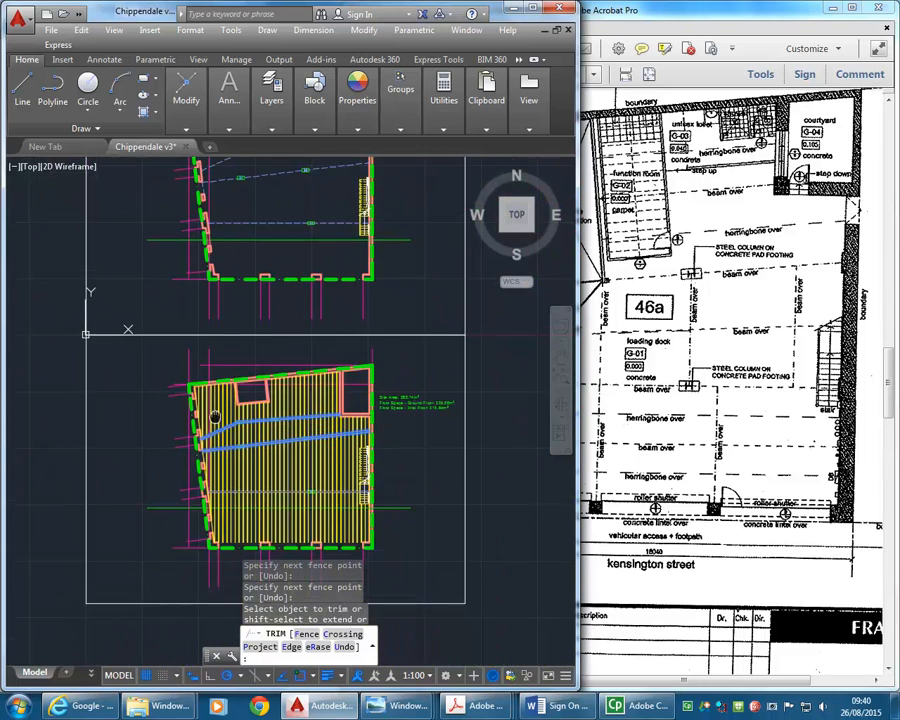
scroll(208, 440, "up", 2)
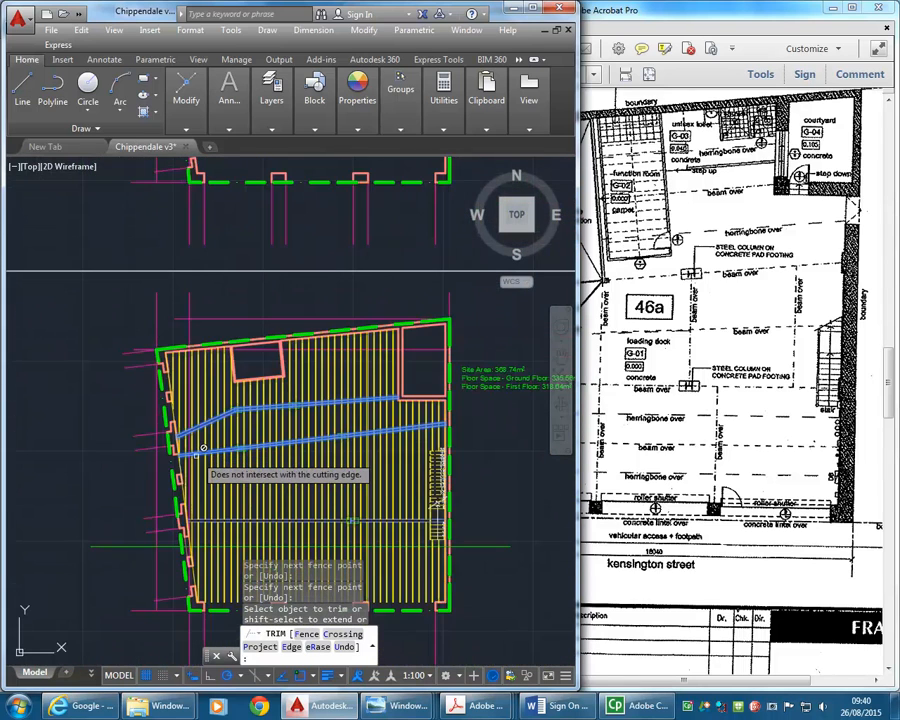
scroll(197, 440, "up", 3)
scroll(181, 447, "up", 3)
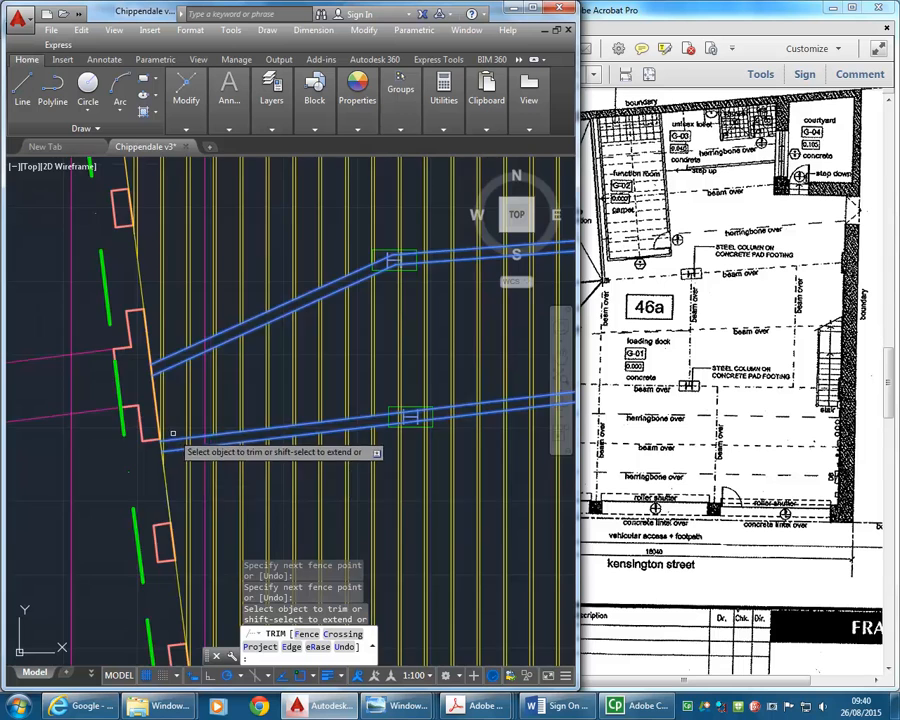
left_click(193, 448)
left_click(163, 450)
scroll(155, 450, "up", 1)
scroll(153, 448, "down", 1)
scroll(160, 440, "down", 3)
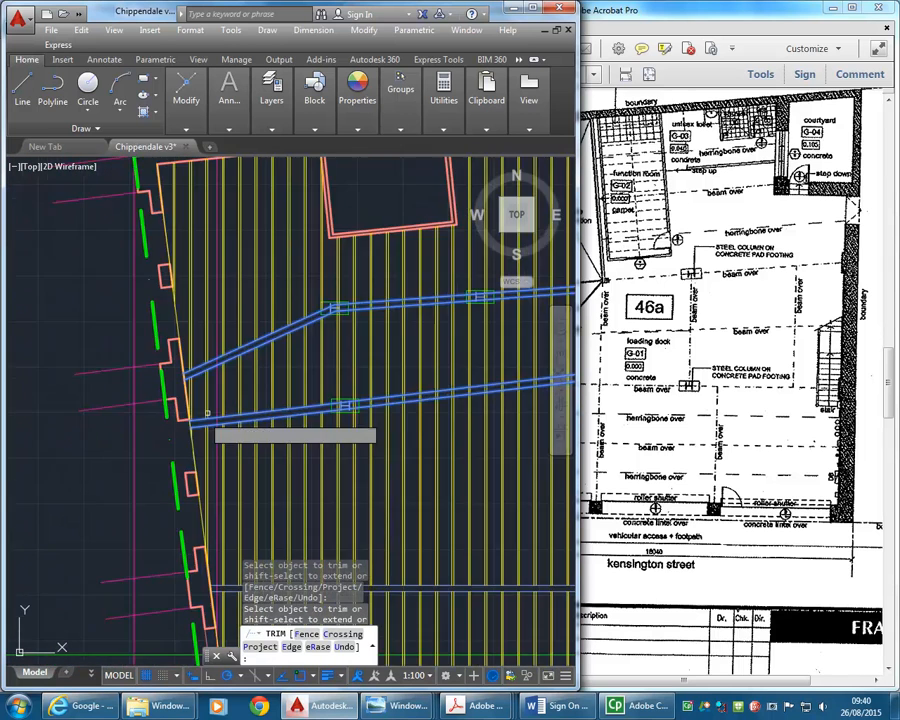
- Fence-trim the joists between the upper beam's edges from the corner room's wall back to the second column
middle_click_drag(240, 407, 228, 458)
middle_click_drag(474, 375, 381, 395)
middle_click_drag(450, 353, 423, 367)
scroll(415, 372, "up", 2)
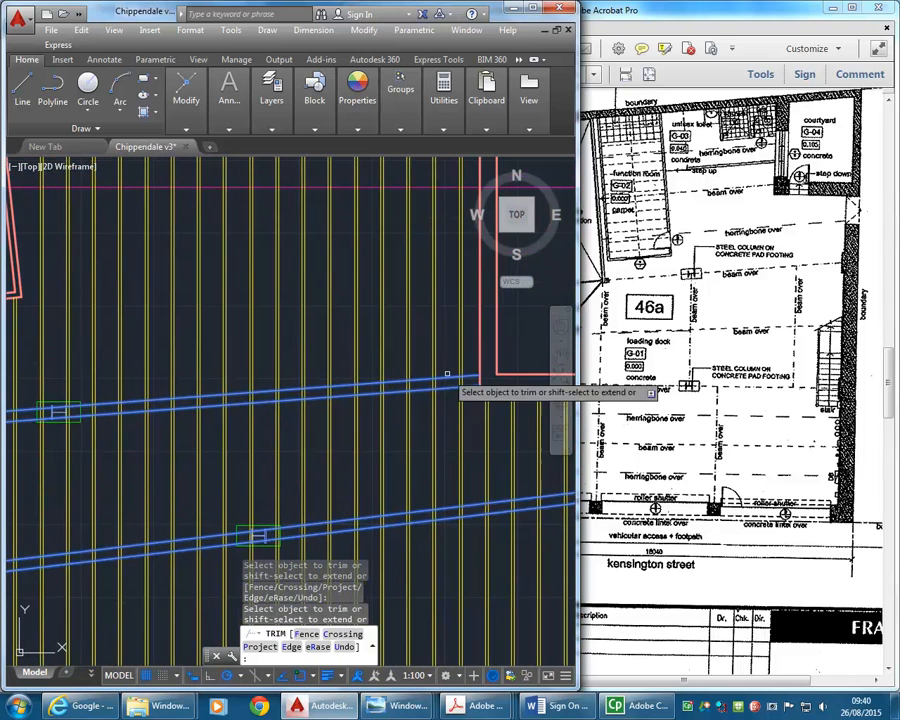
key("Return")
left_click(467, 378)
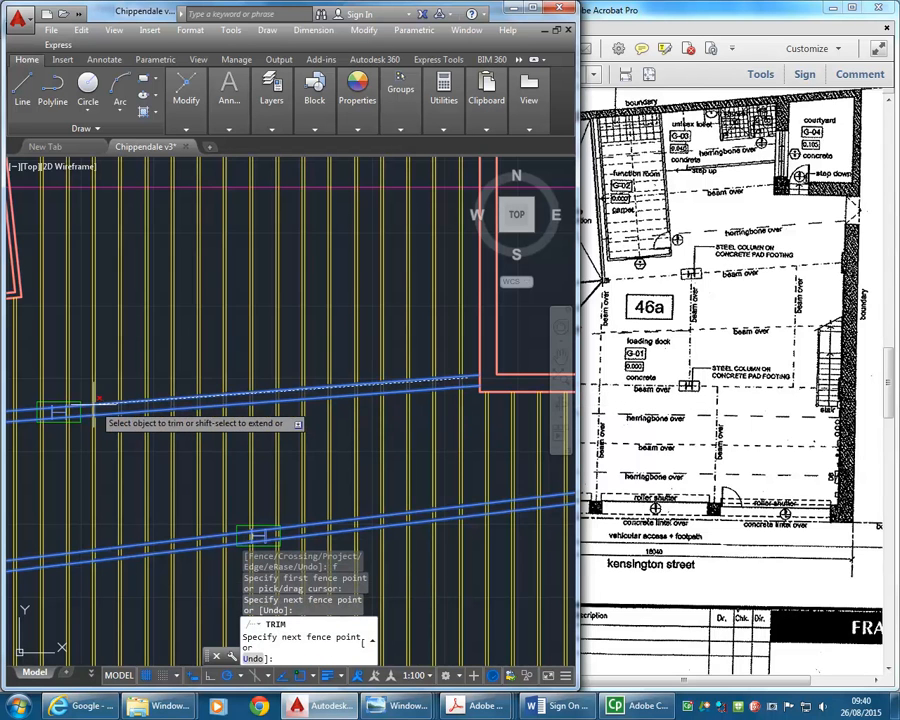
key("Return")
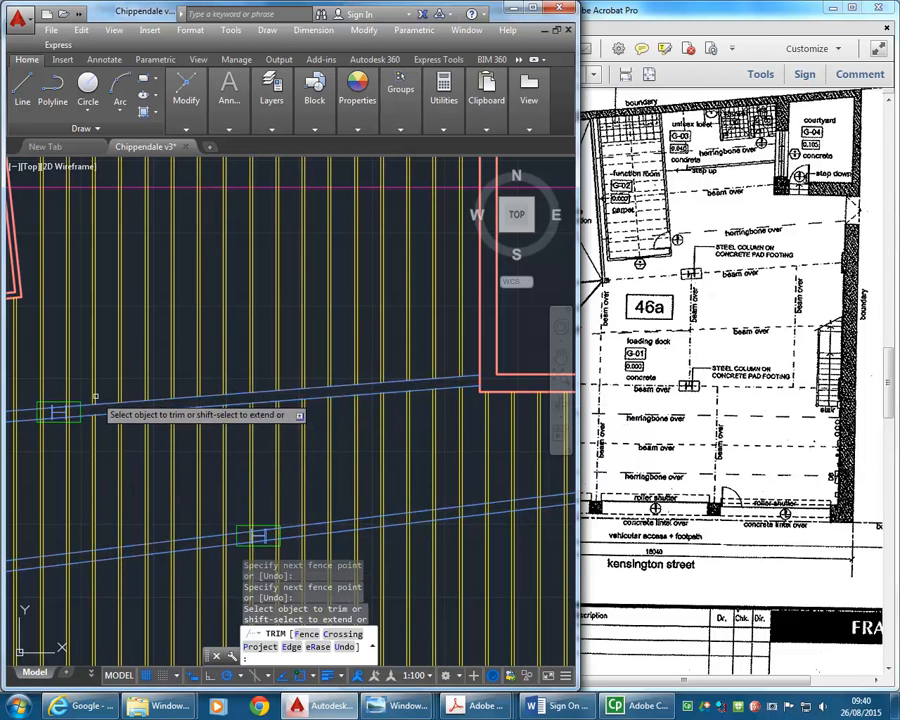
- Trim the joist pairs on both sides of the H-section column out of the upper beam at its second column
middle_click_drag(112, 455, 312, 444)
scroll(224, 394, "up", 2)
middle_click_drag(217, 394, 347, 408)
scroll(456, 396, "up", 6)
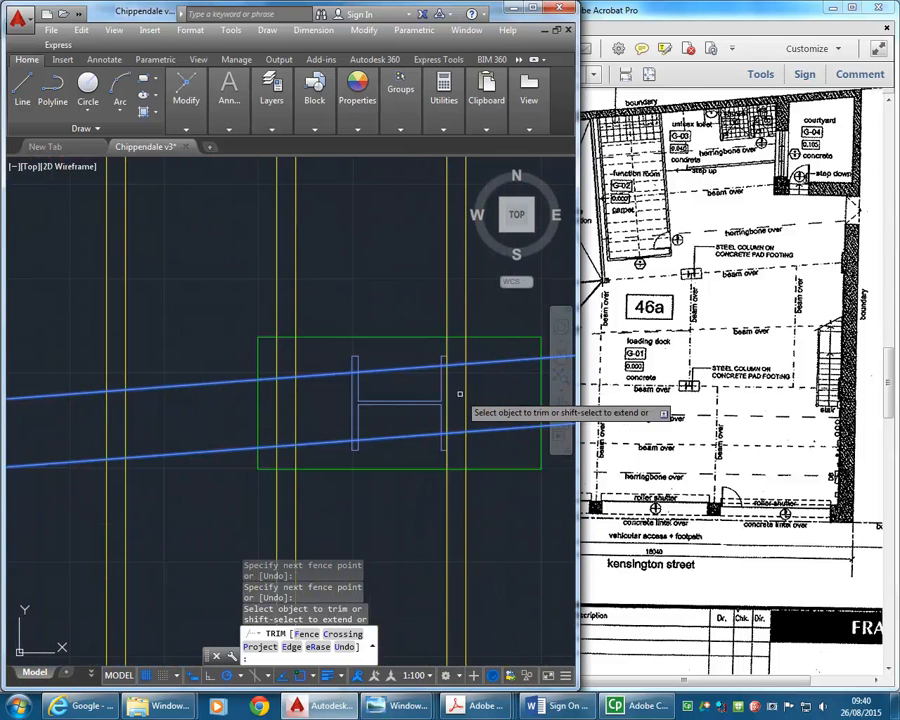
left_click(466, 393)
scroll(447, 396, "up", 5)
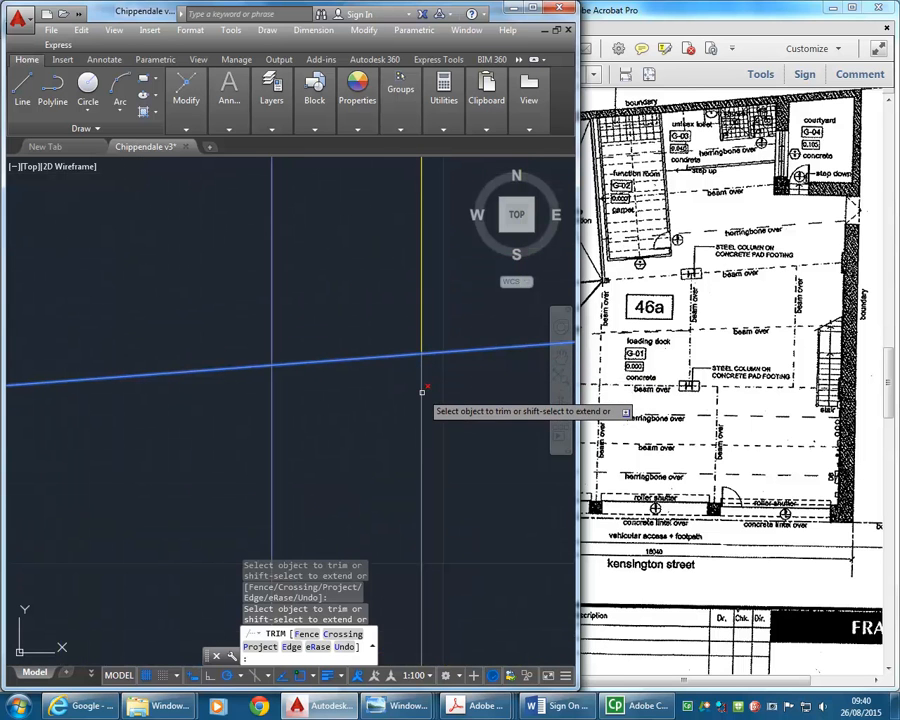
scroll(446, 420, "down", 5)
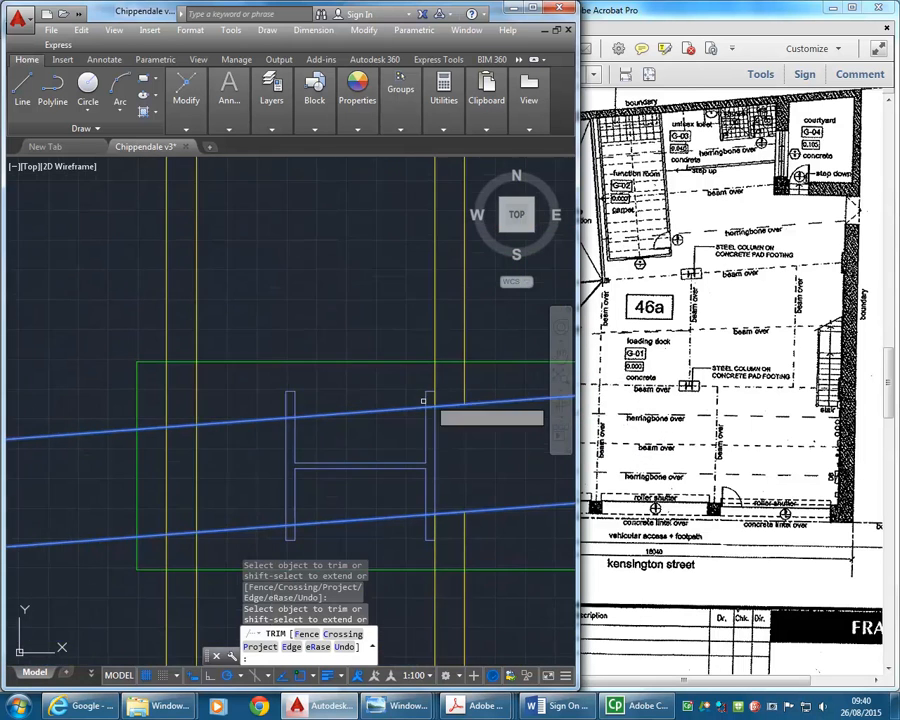
left_click(300, 446)
left_click(177, 452)
scroll(240, 425, "down", 3)
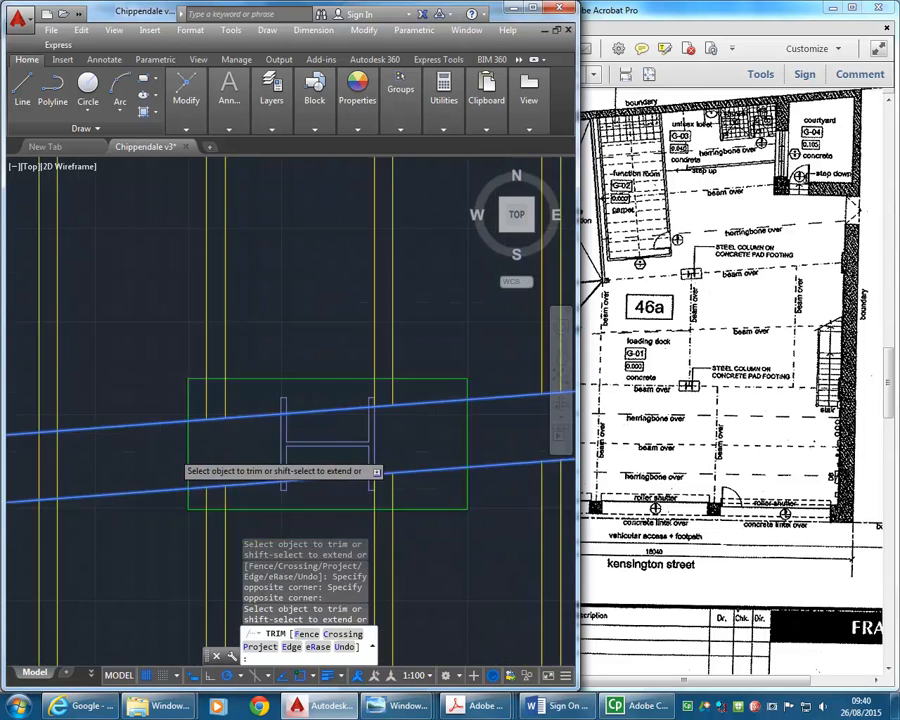
- Fence-trim the joists between the upper beam's edges along the span from the second column to the bend column
middle_click_drag(240, 425, 388, 416)
scroll(386, 416, "down", 2)
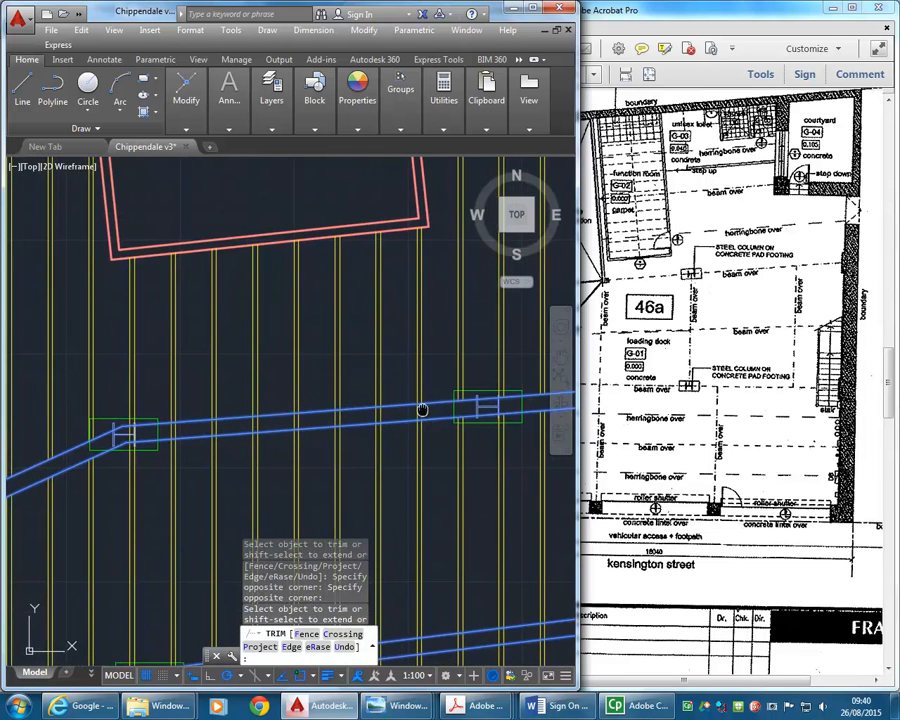
type("f")
key("Return")
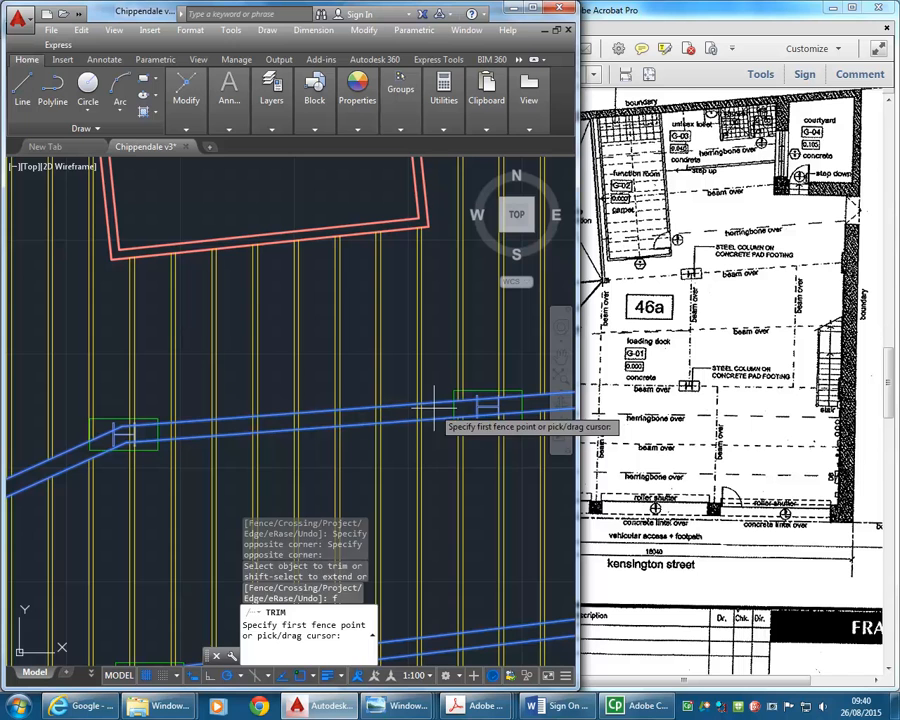
left_click(431, 411)
left_click(164, 428)
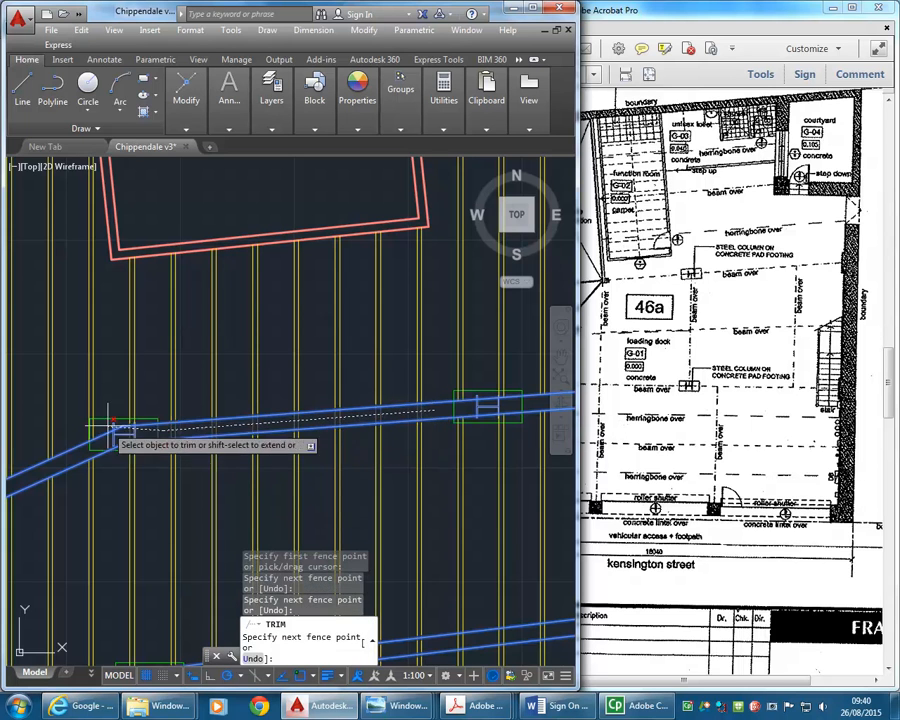
key("Return")
- Trim the joist pair crossing the upper beam inside the column footing at the bend
middle_click_drag(113, 438, 206, 418)
scroll(215, 411, "up", 3)
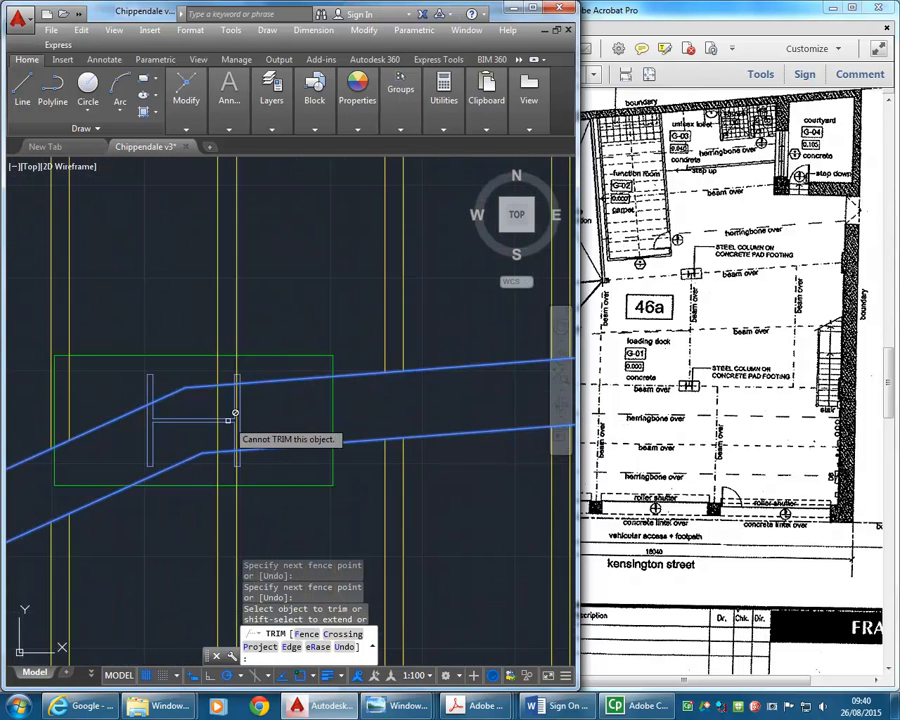
scroll(237, 410, "up", 3)
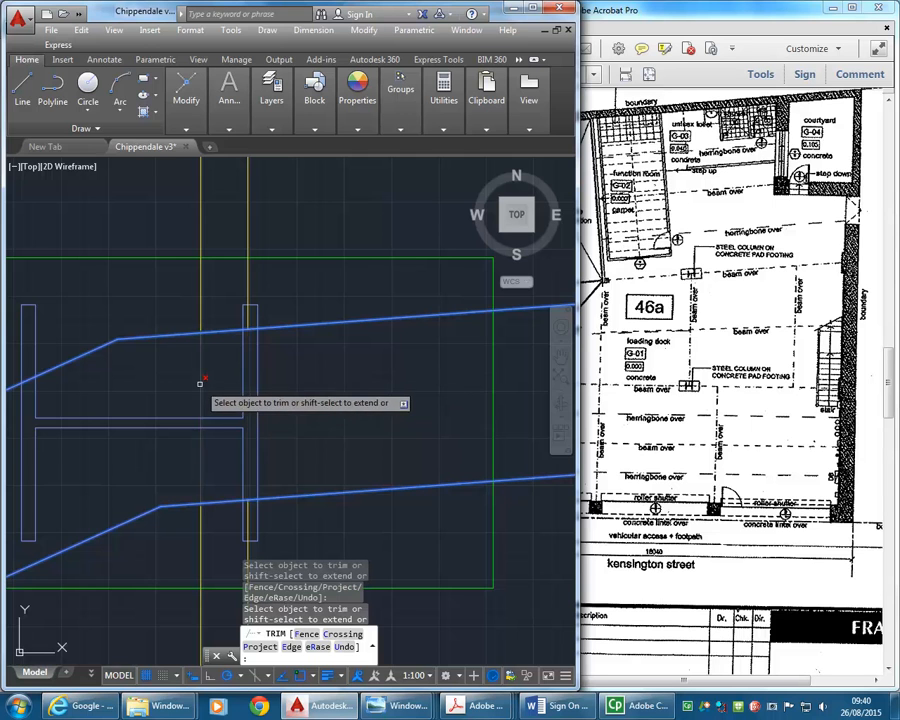
scroll(200, 430, "down", 3)
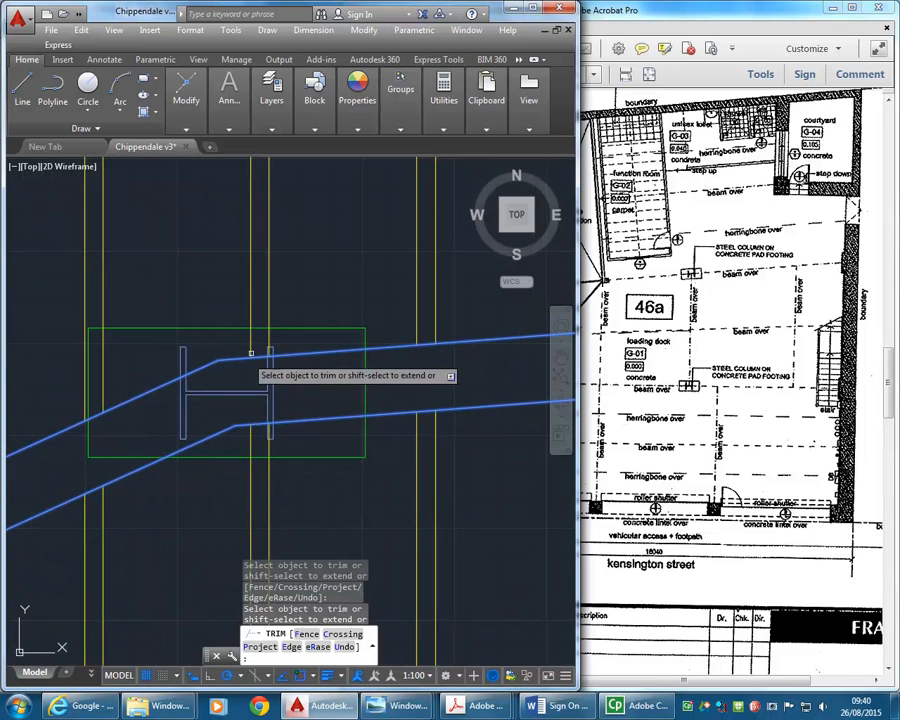
- Trim the joist pair crossing the middle sloping beam beside the east boundary wall
scroll(300, 368, "down", 2)
scroll(262, 385, "up", 2)
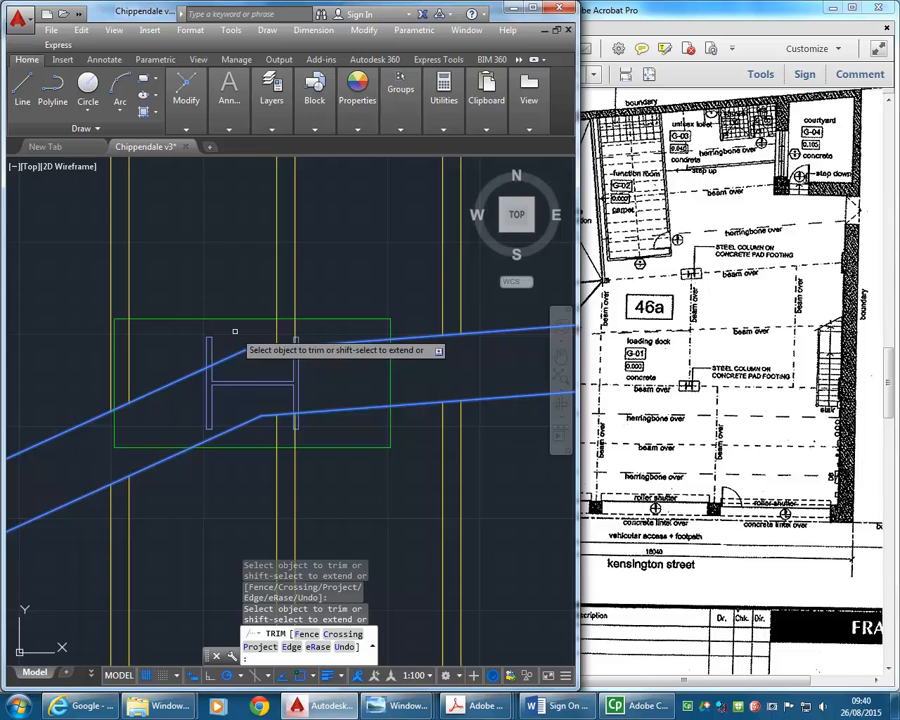
scroll(234, 331, "down", 4)
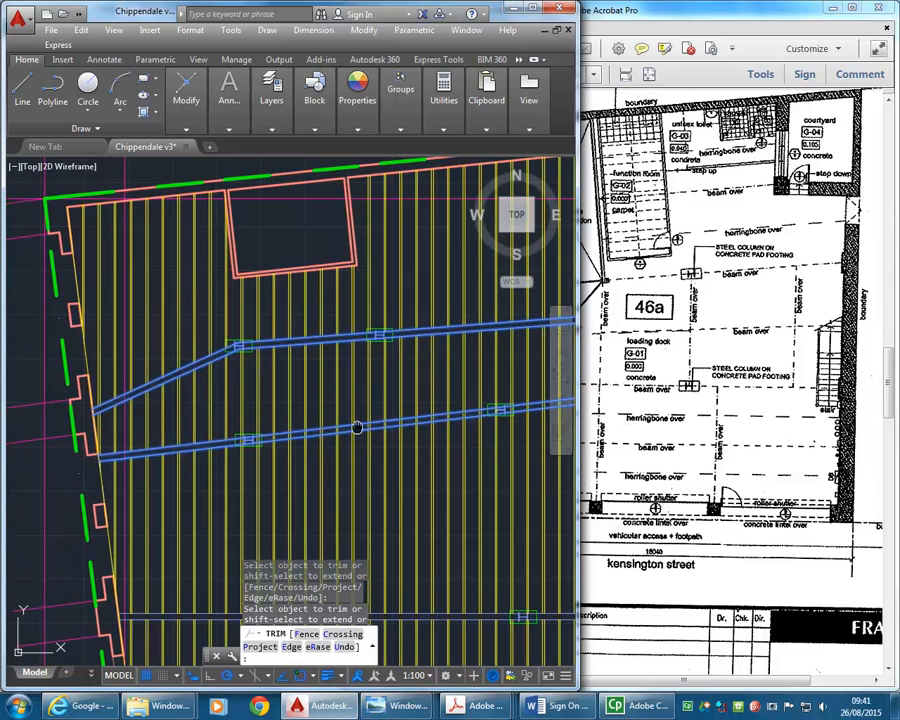
middle_click_drag(516, 392, 430, 407)
middle_click_drag(492, 398, 330, 394)
scroll(411, 395, "up", 6)
left_click(472, 370)
left_click(443, 372)
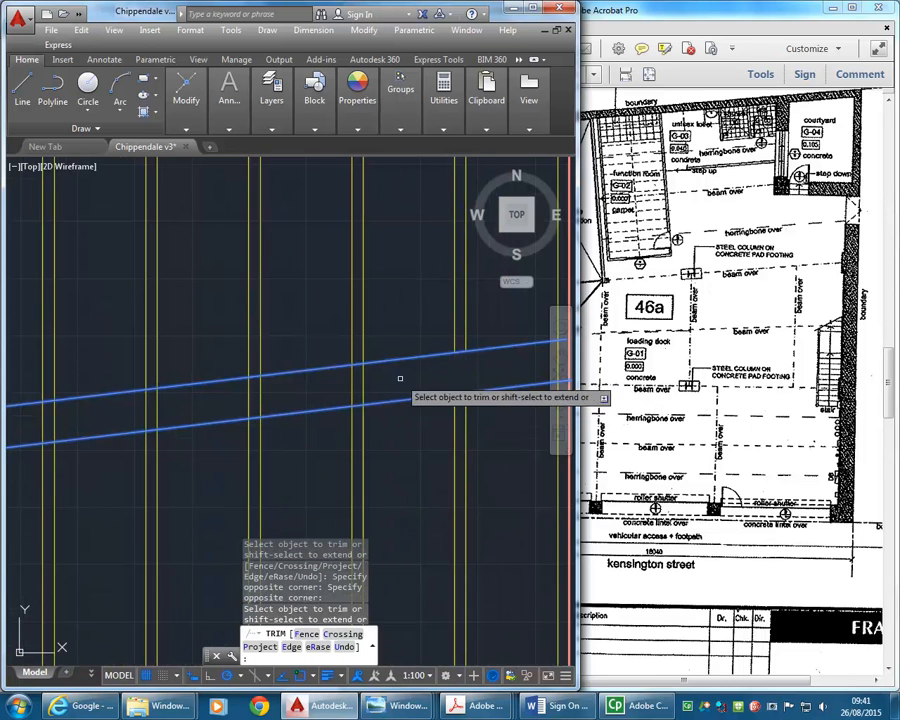
- Try to fence-trim the joists between the middle beam's edges from the second joist pair toward the nearest column, and undo that trim
scroll(369, 378, "down", 2)
type("f")
key("Return")
left_click(372, 376)
scroll(272, 397, "down", 2)
scroll(272, 397, "down", 2)
scroll(232, 392, "up", 8)
left_click(232, 392)
key("Return")
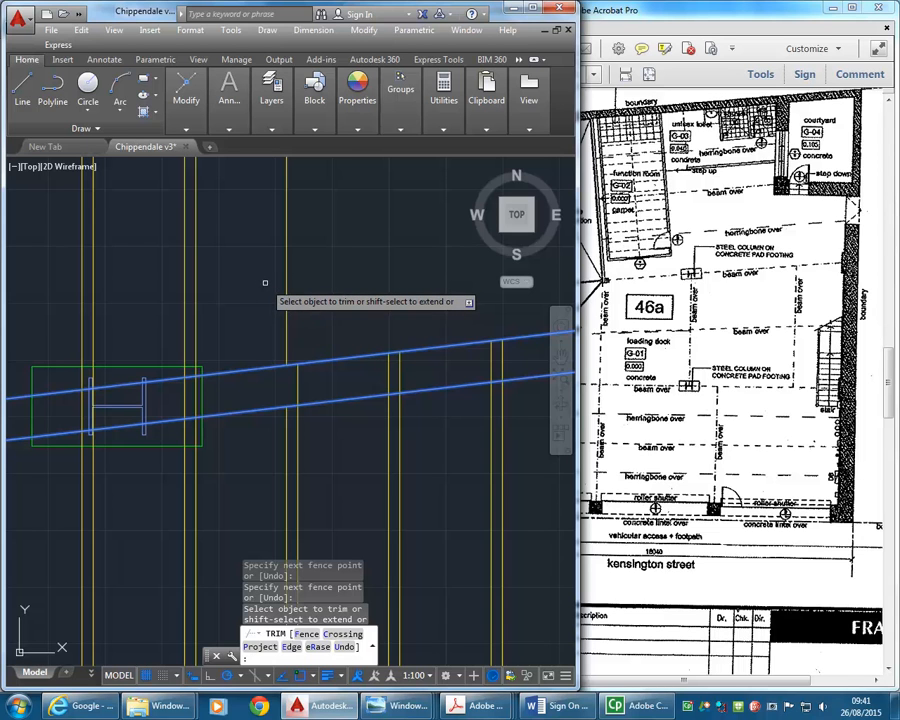
left_click(343, 647)
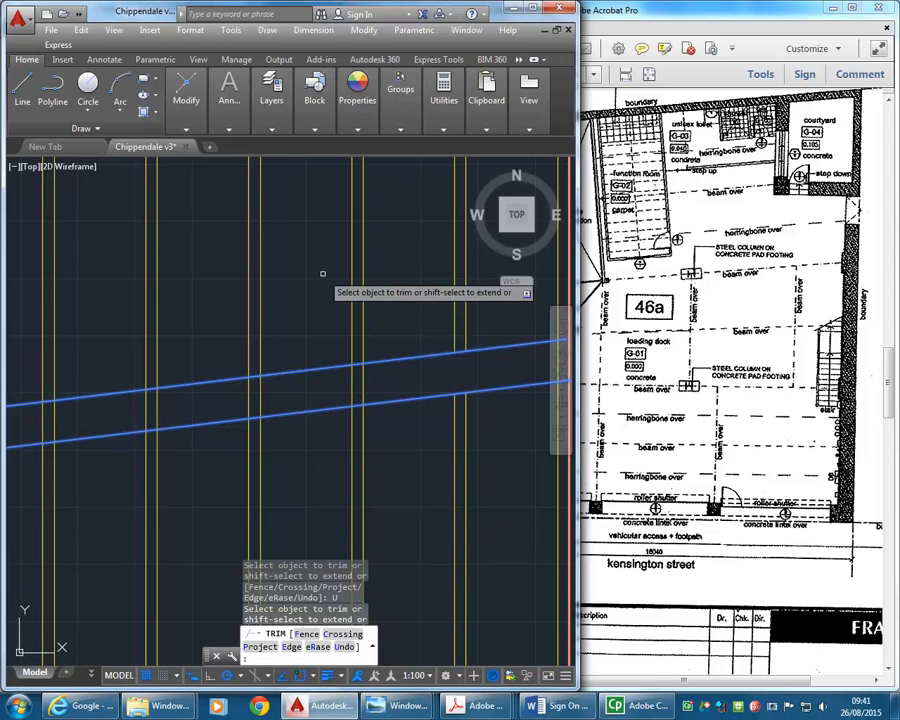
- Fence-trim the joists between the middle beam's edges along the span from the east wall to its first column
scroll(322, 273, "down", 5)
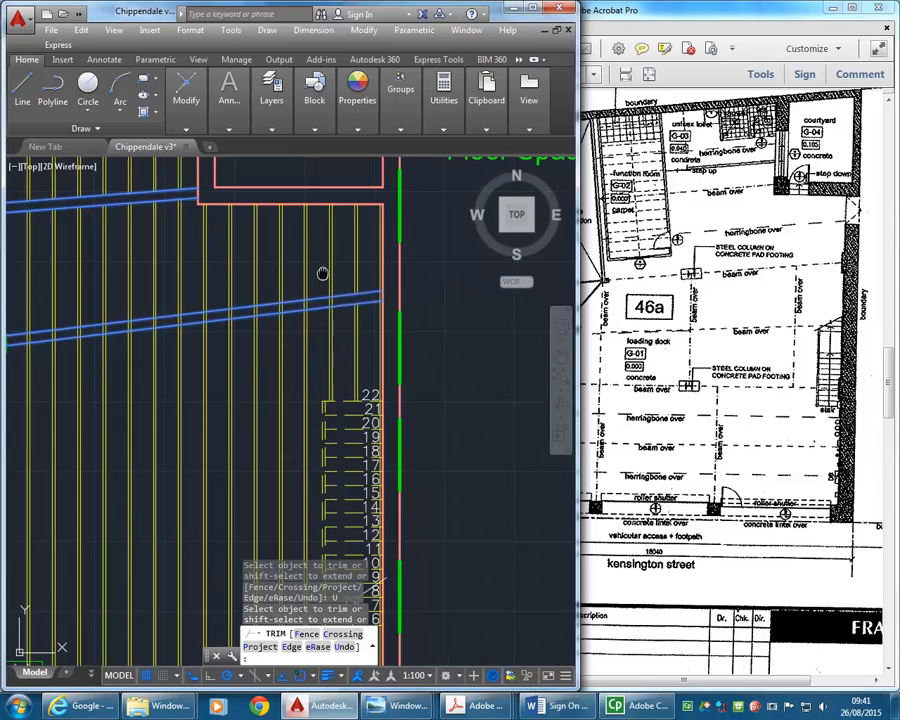
middle_click_drag(389, 327, 364, 332)
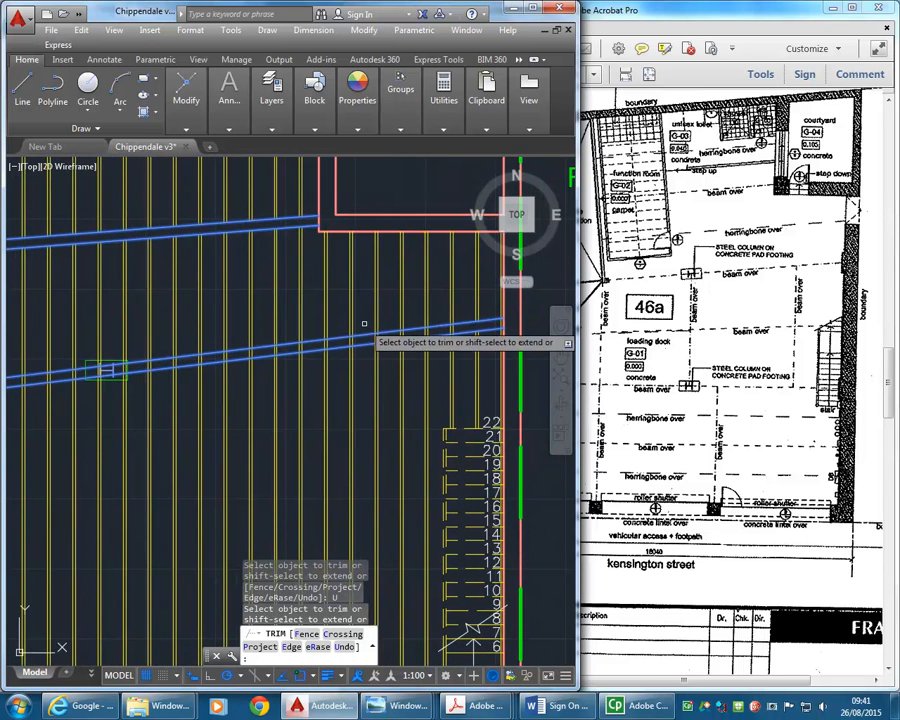
key("Return")
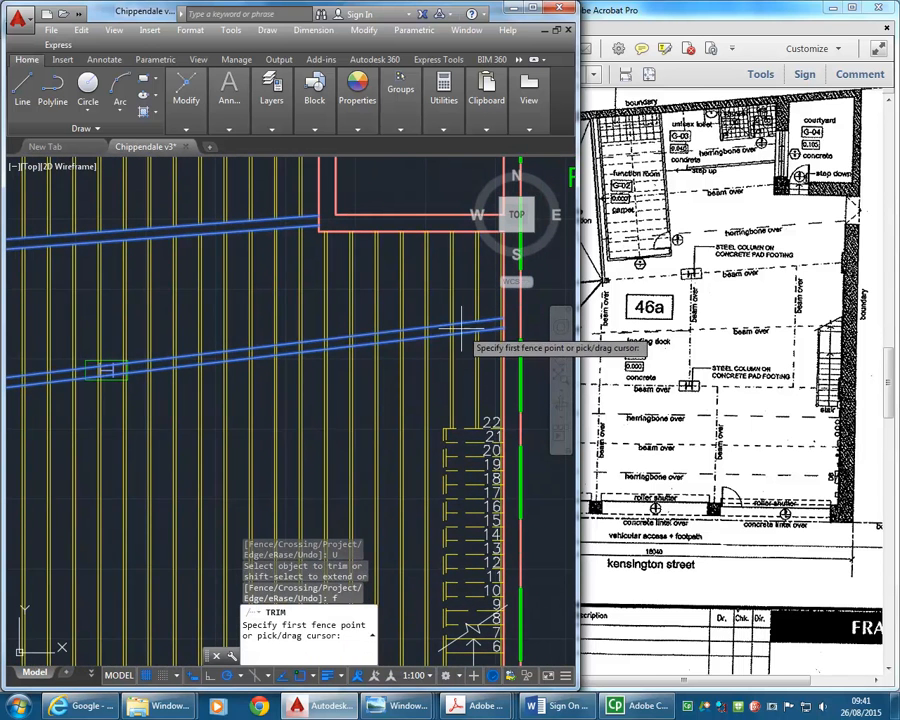
left_click(462, 328)
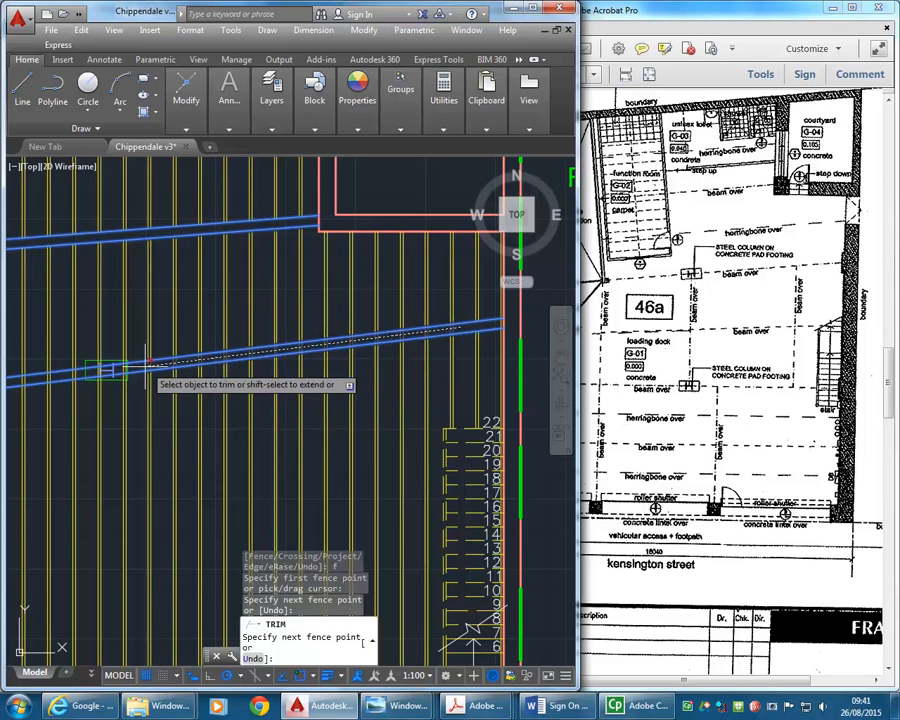
key("Return")
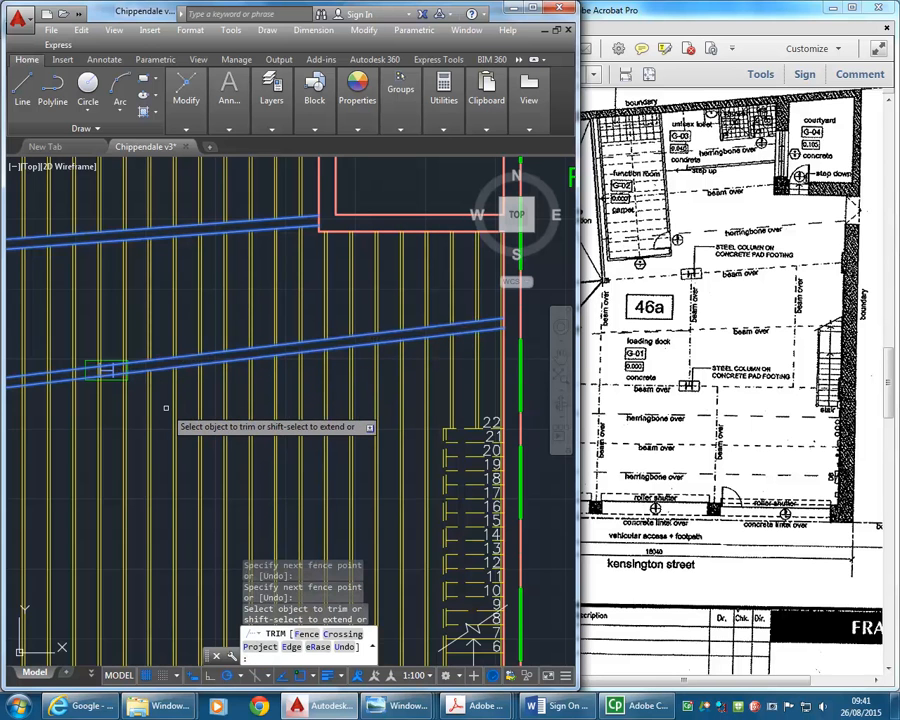
- Trim the joist pair crossing the middle beam inside the first column's footing, on the column's east side
mouse_move(98, 366)
middle_mouse_down()
mouse_move(150, 377)
mouse_move(313, 334)
middle_mouse_up()
scroll(149, 379, "up", 3)
scroll(318, 327, "up", 2)
left_click(366, 325)
left_click(305, 330)
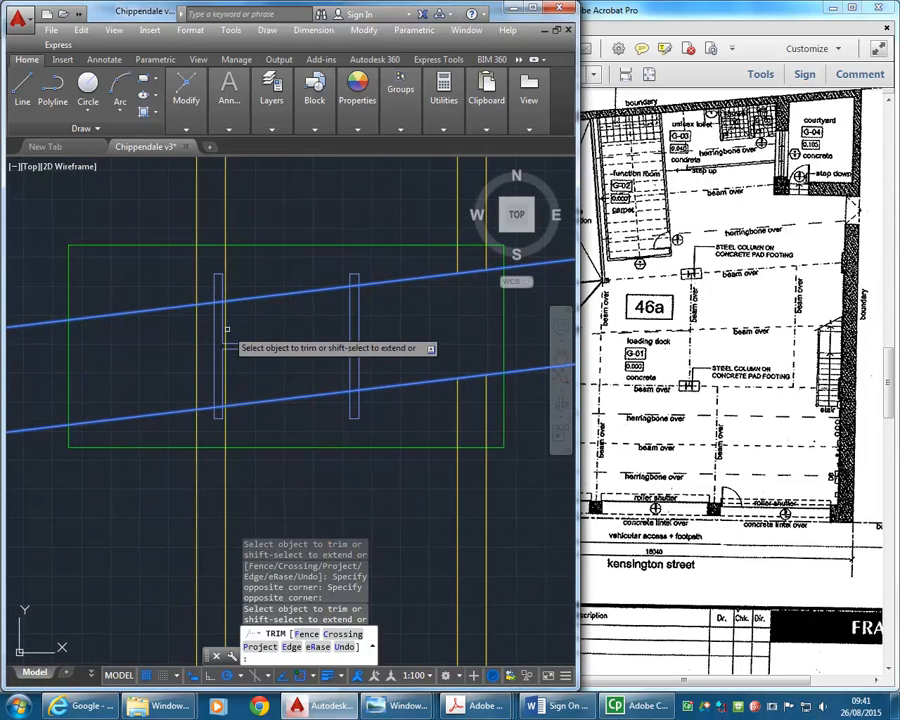
- Fence-trim the joists between the middle beam's edges from the first column westward toward the second column
scroll(124, 362, "down", 3)
middle_click_drag(124, 362, 397, 372)
scroll(243, 350, "down", 6)
scroll(341, 337, "up", 2)
scroll(393, 372, "up", 2)
type("f")
key("Return")
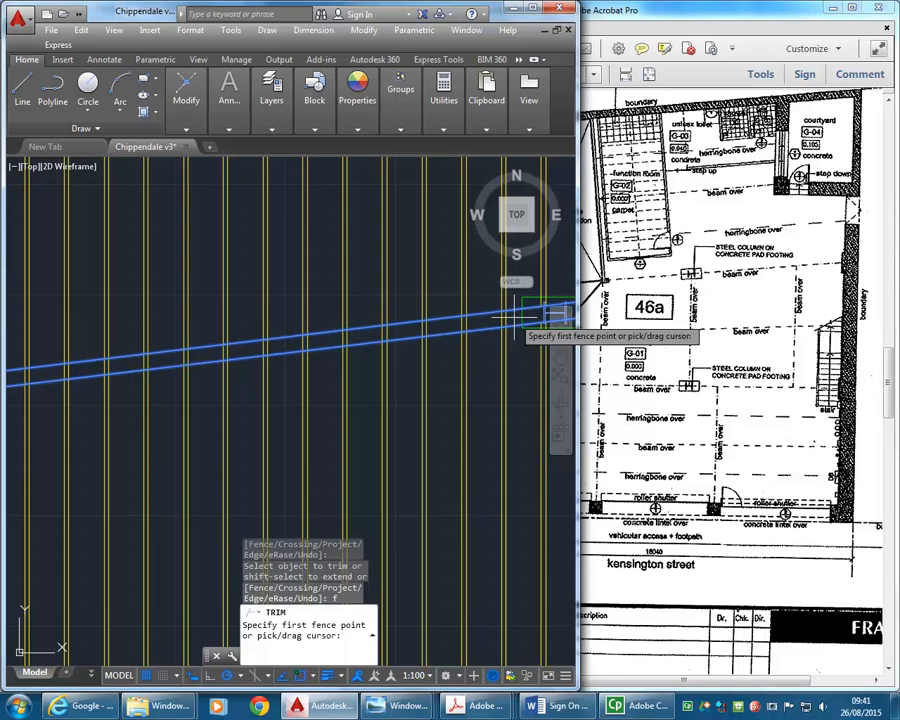
left_click(512, 320)
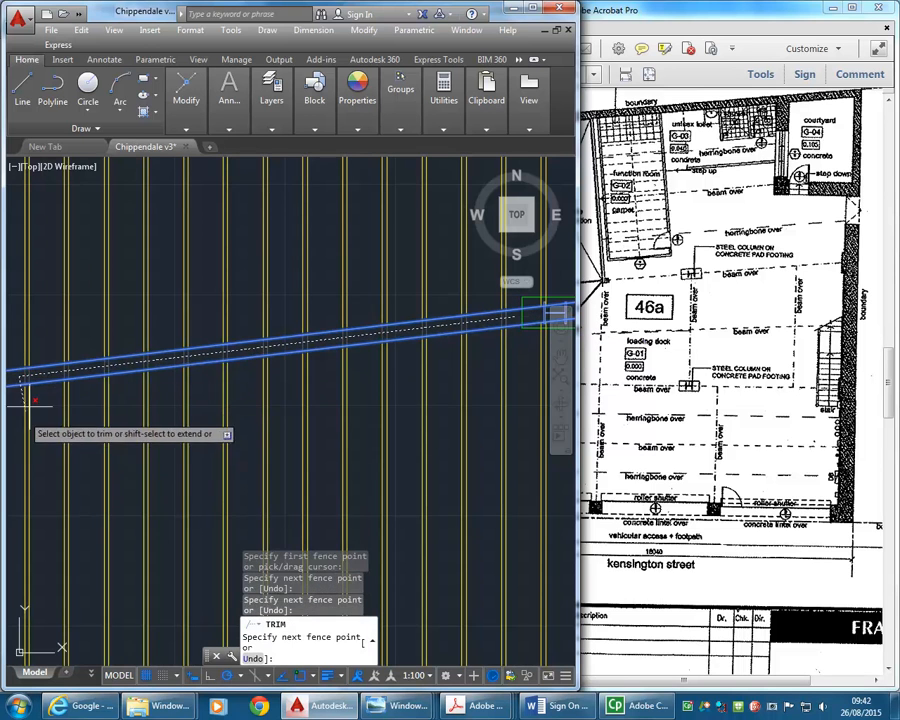
key("Return")
- Trim the remaining joist pairs crossing the middle beam at its second column footing, and finish the Trim command
middle_click_drag(60, 392, 320, 377)
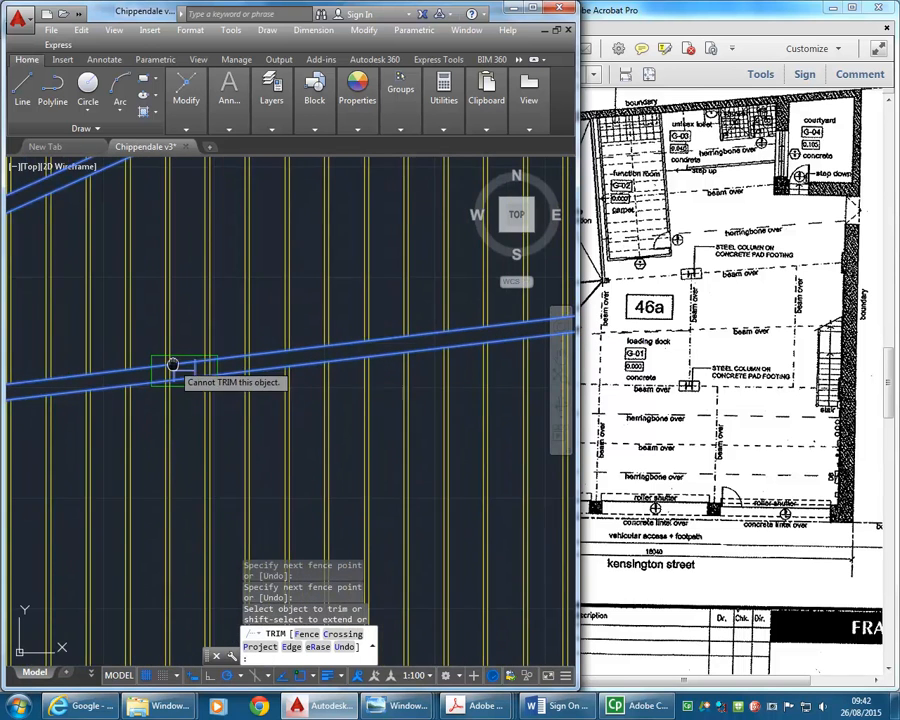
middle_click_drag(174, 363, 293, 359)
scroll(293, 358, "up", 2)
left_click(424, 355)
left_click(350, 367)
left_click(350, 367)
left_click(350, 367)
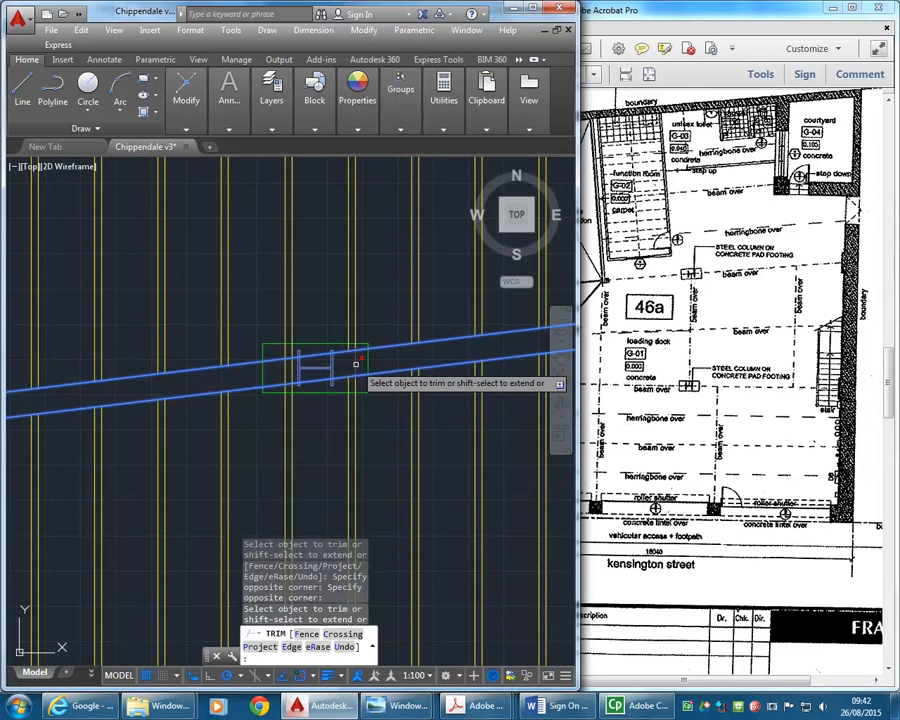
scroll(282, 370, "up", 3)
left_click(316, 391)
left_click(268, 403)
scroll(168, 394, "down", 4)
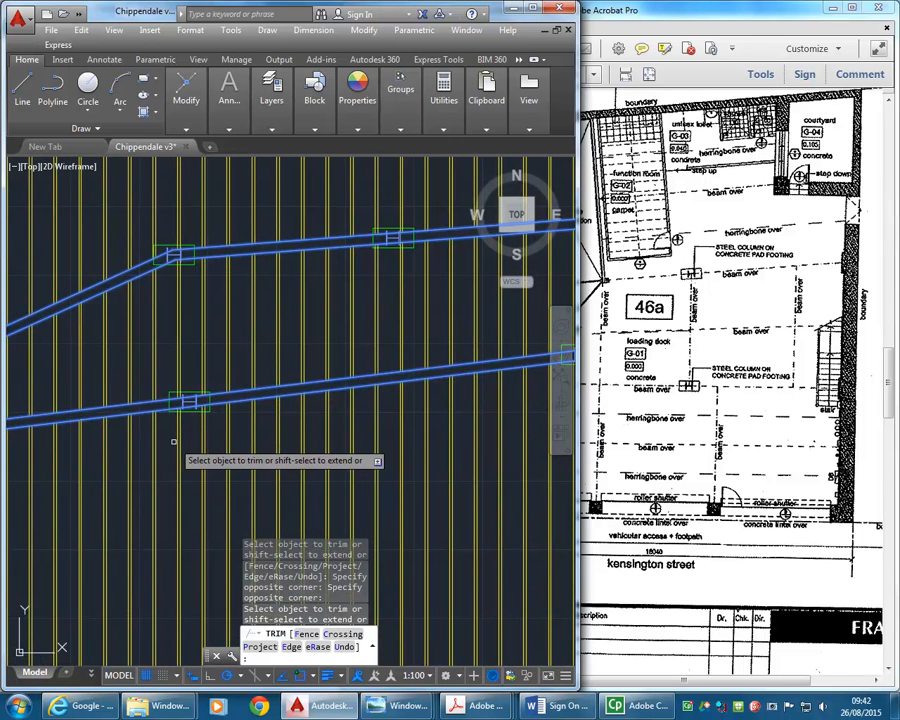
scroll(173, 441, "down", 4)
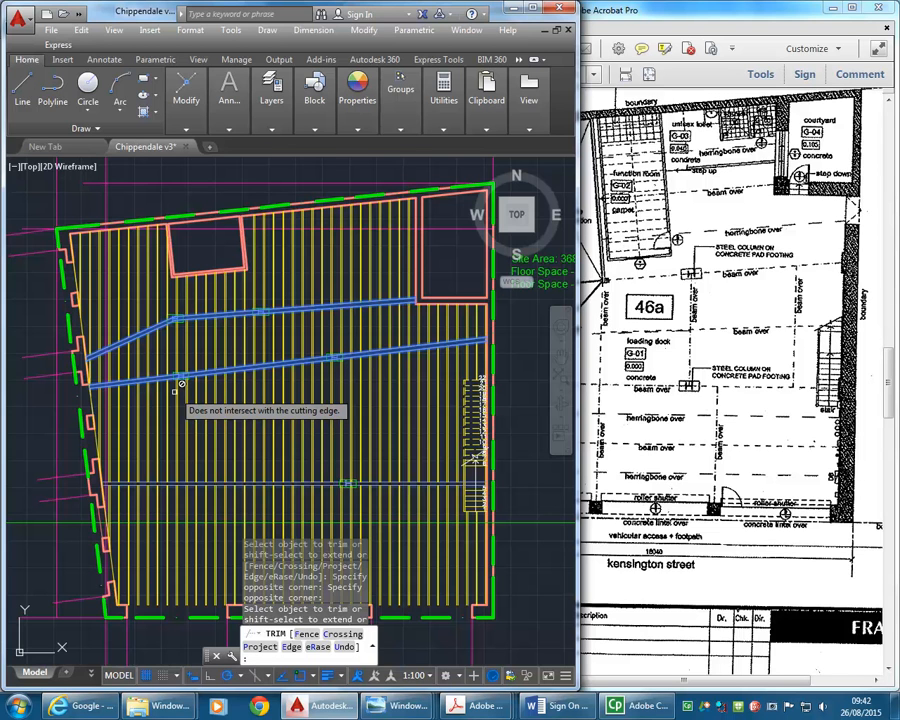
middle_click_drag(174, 392, 175, 392)
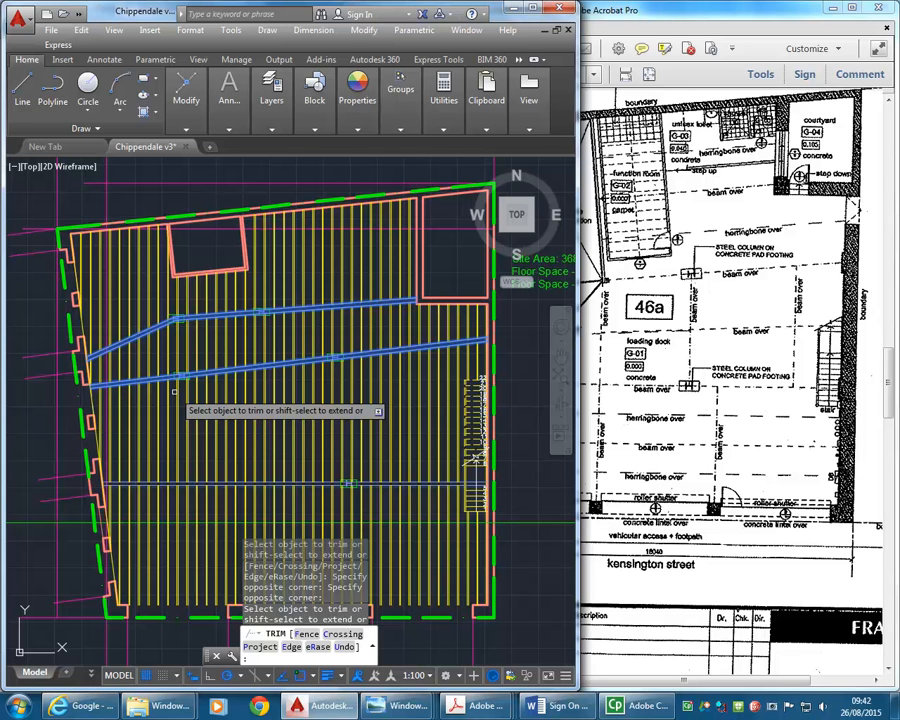
left_click(238, 375)
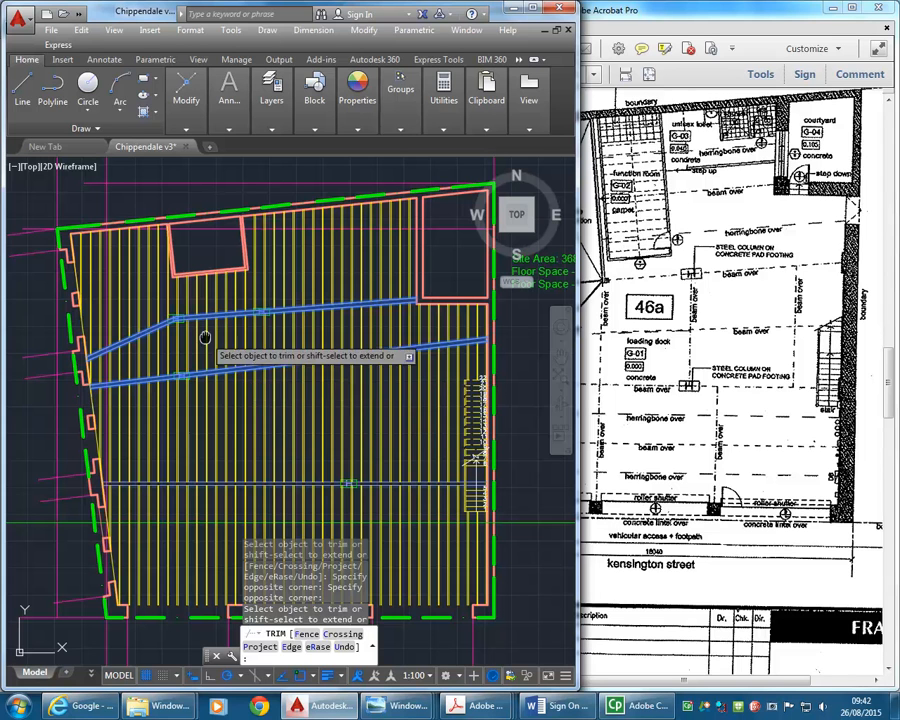
middle_click_drag(206, 336, 213, 336)
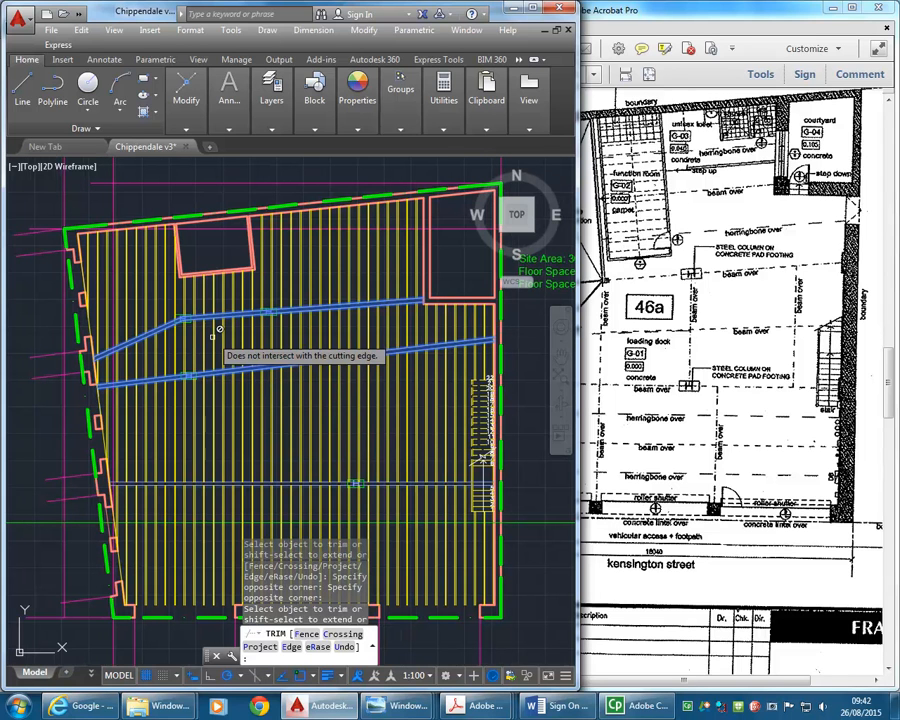
left_click(172, 370)
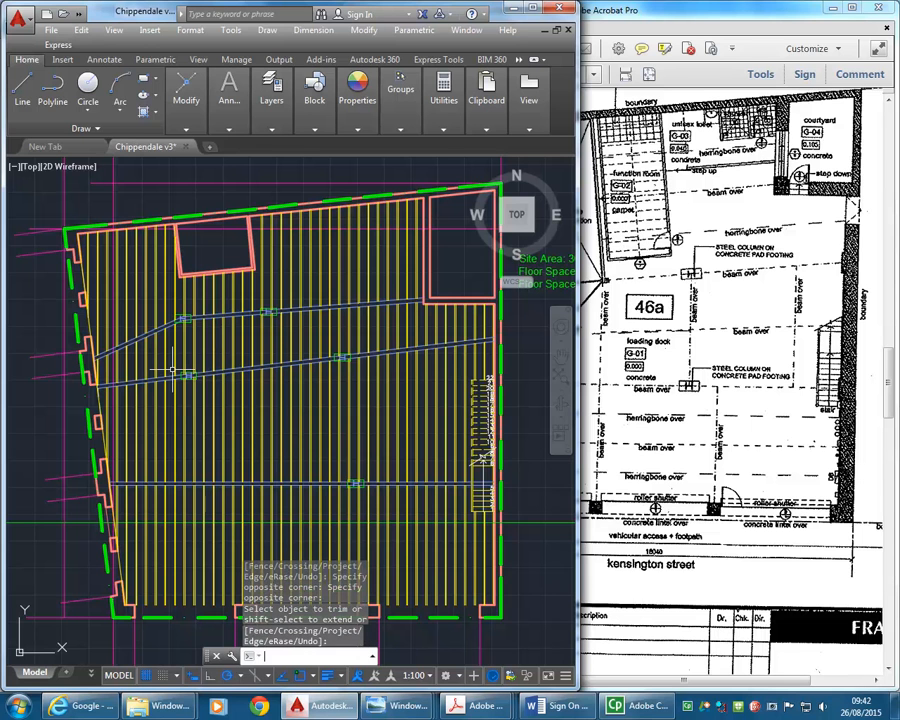
- Check the stair area in the drawing, and examine the overhead beams around the staircase in the site photo Pics 021.jpg
scroll(492, 493, "up", 5)
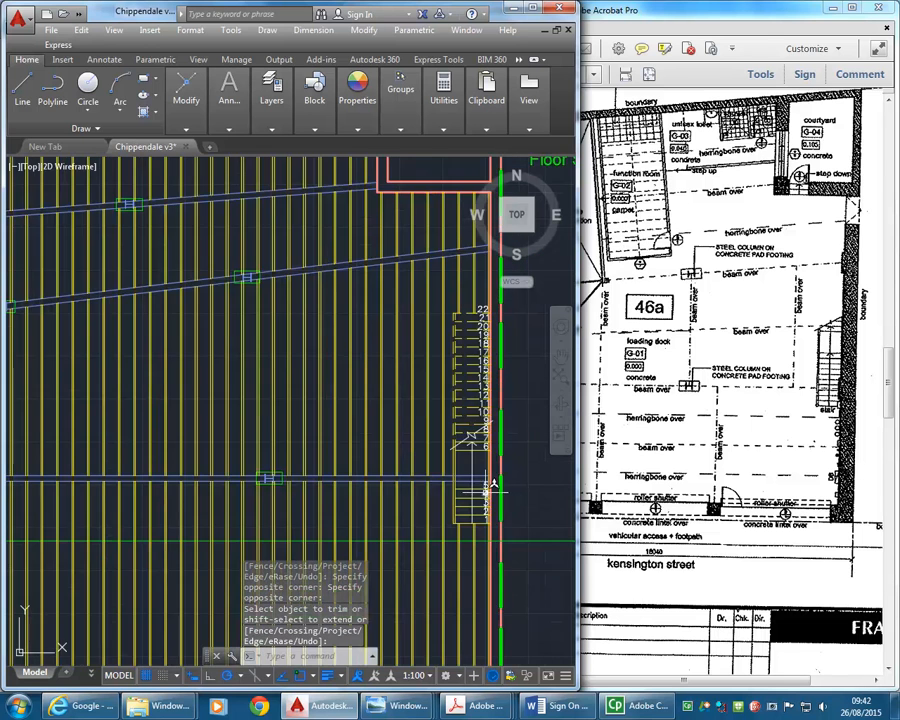
scroll(240, 437, "down", 5)
mouse_move(240, 438)
middle_mouse_down()
mouse_move(412, 458)
mouse_move(440, 438)
mouse_move(395, 452)
middle_mouse_up()
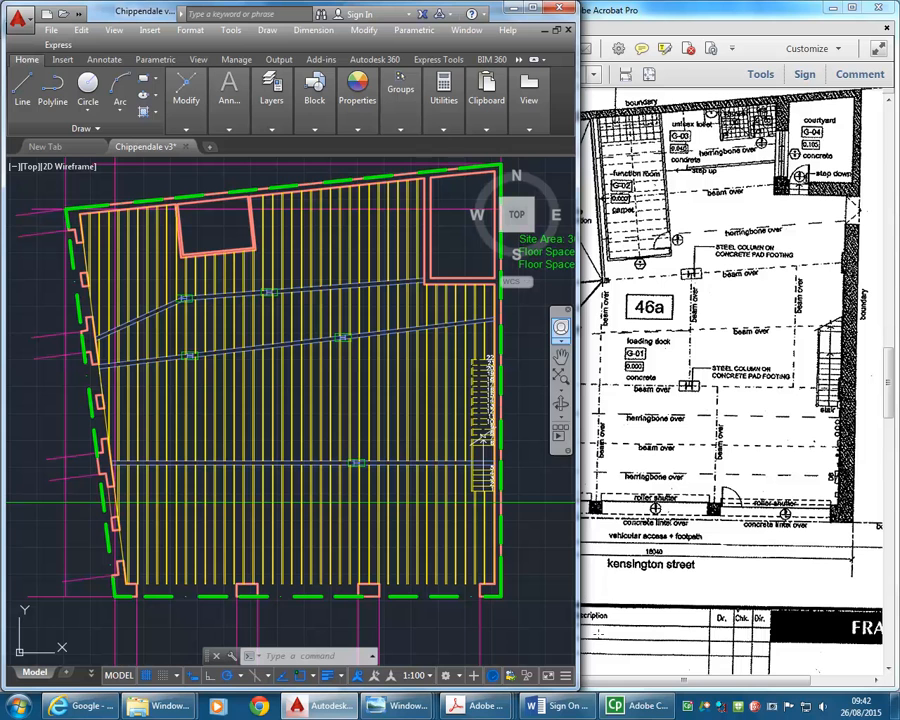
mouse_move(390, 705)
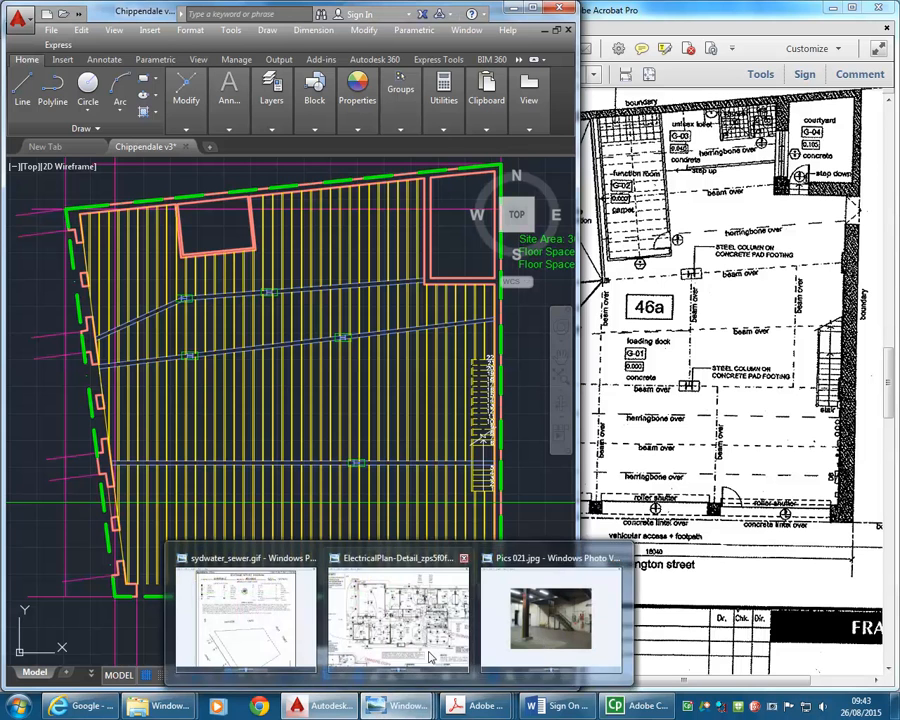
left_click(543, 645)
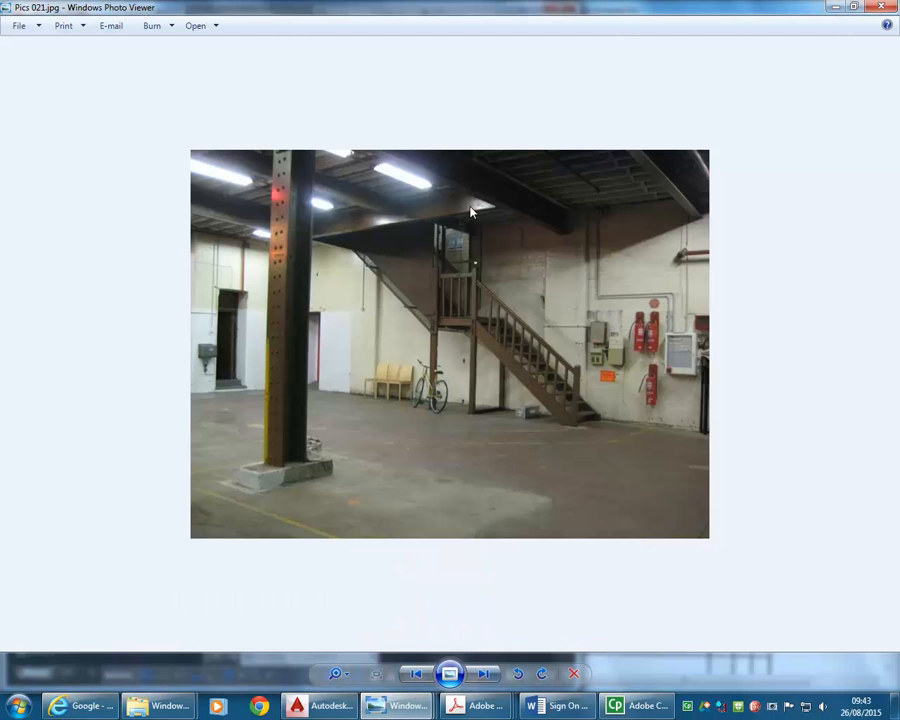
scroll(320, 234, "up", 5)
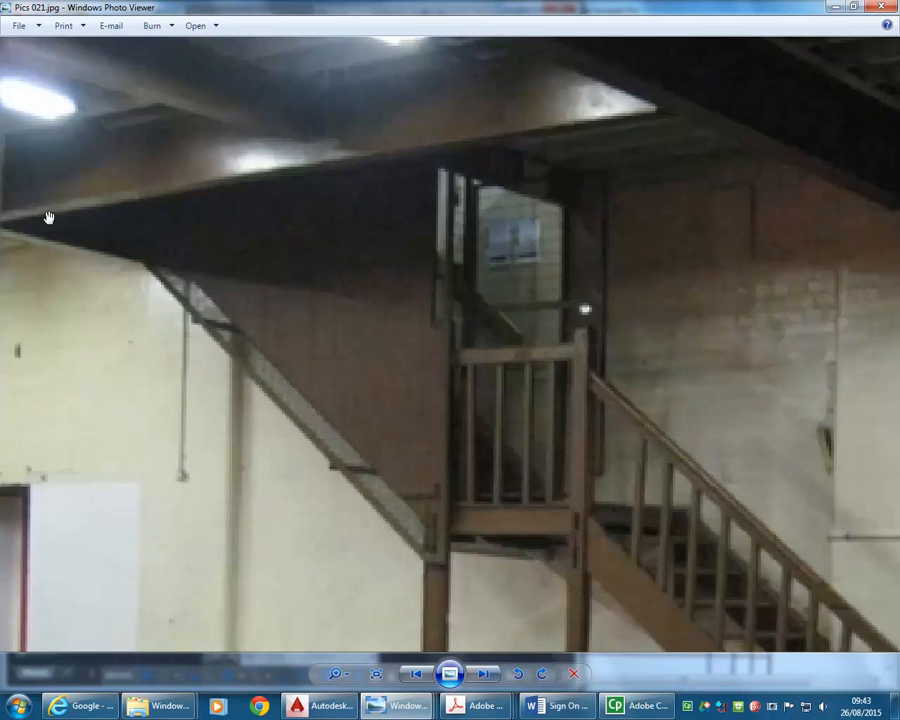
scroll(565, 127, "down", 3)
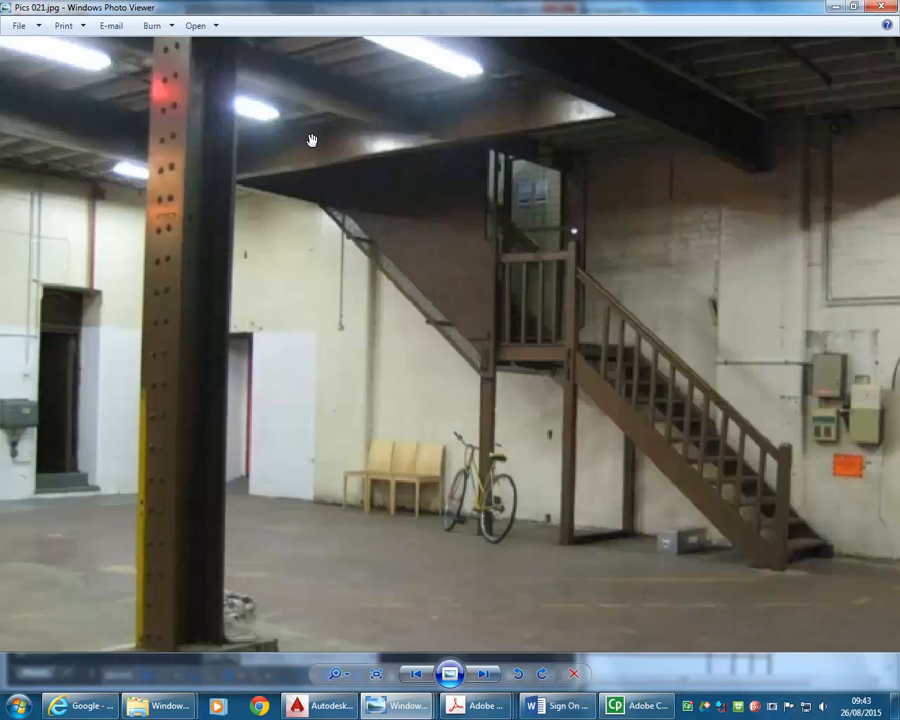
scroll(310, 152, "down", 3)
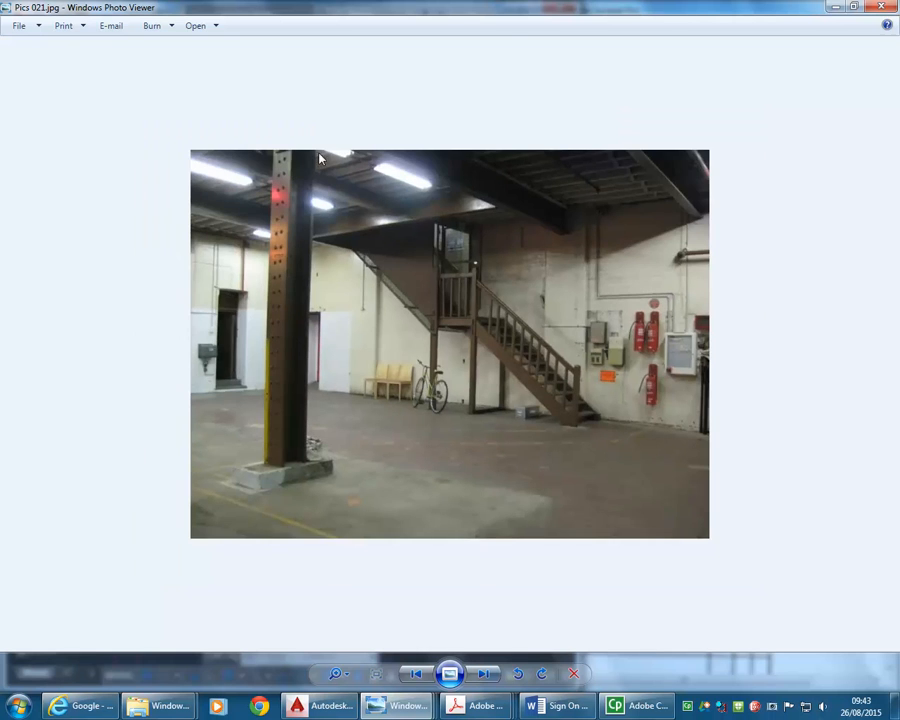
- Browse the following site photos and return to Pics 021.jpg to examine the ceiling beams beside the staircase
left_click(486, 679)
left_click(486, 679)
left_click(486, 679)
left_click(486, 679)
left_click(486, 679)
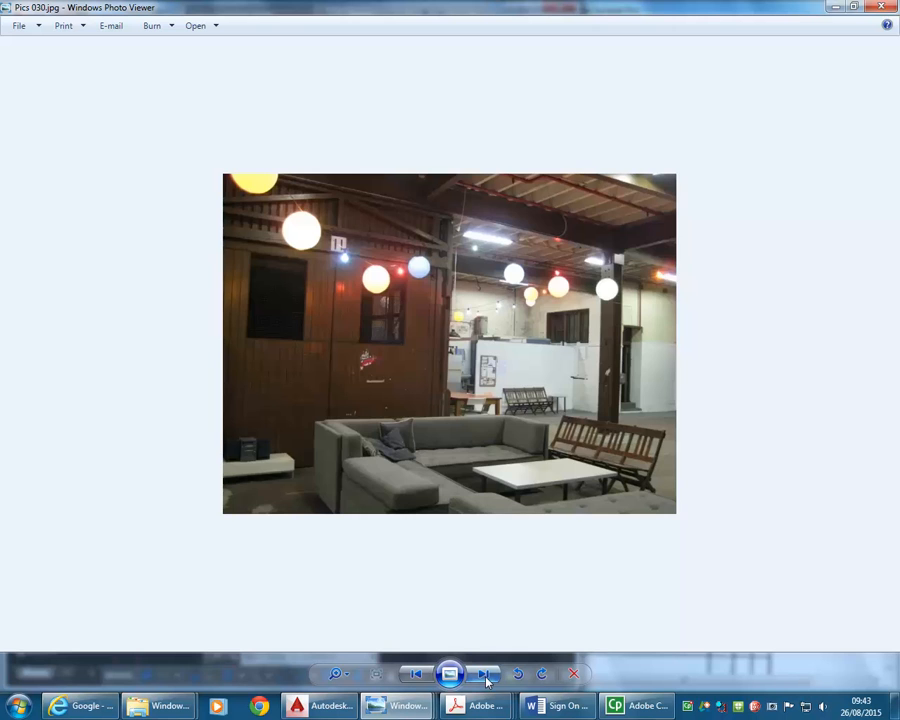
left_click(486, 679)
left_click(413, 678)
left_click(413, 678)
left_click(413, 678)
left_click(413, 678)
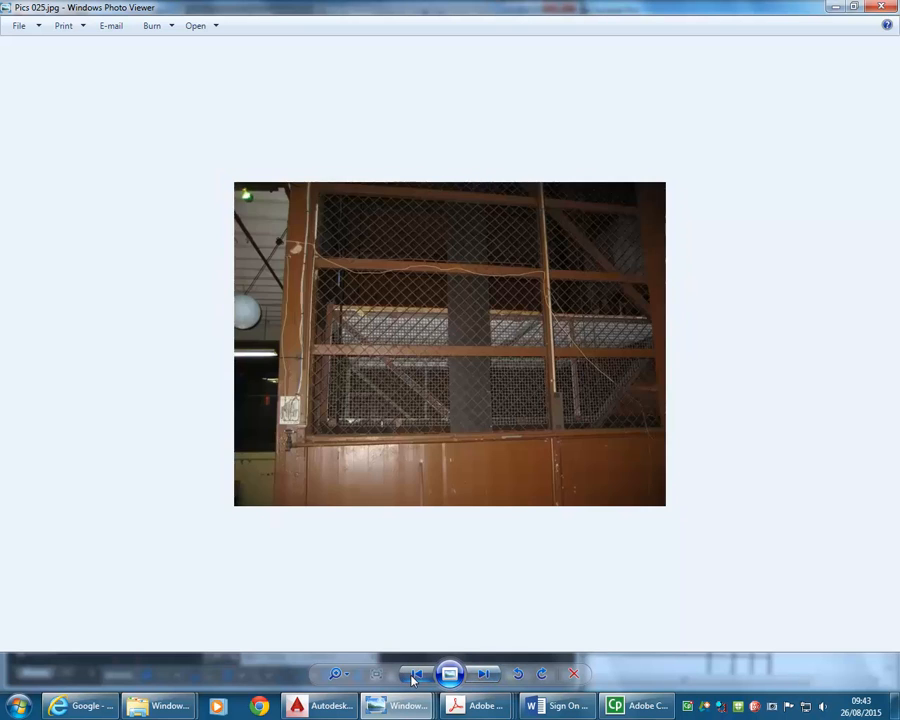
left_click(413, 678)
left_click(413, 678)
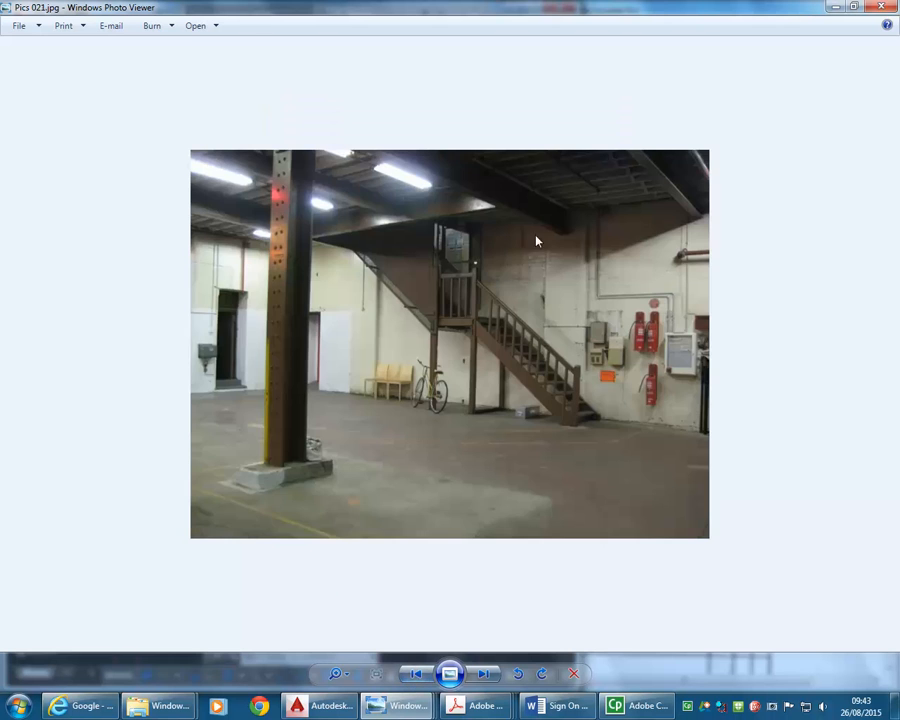
scroll(540, 198, "up", 2)
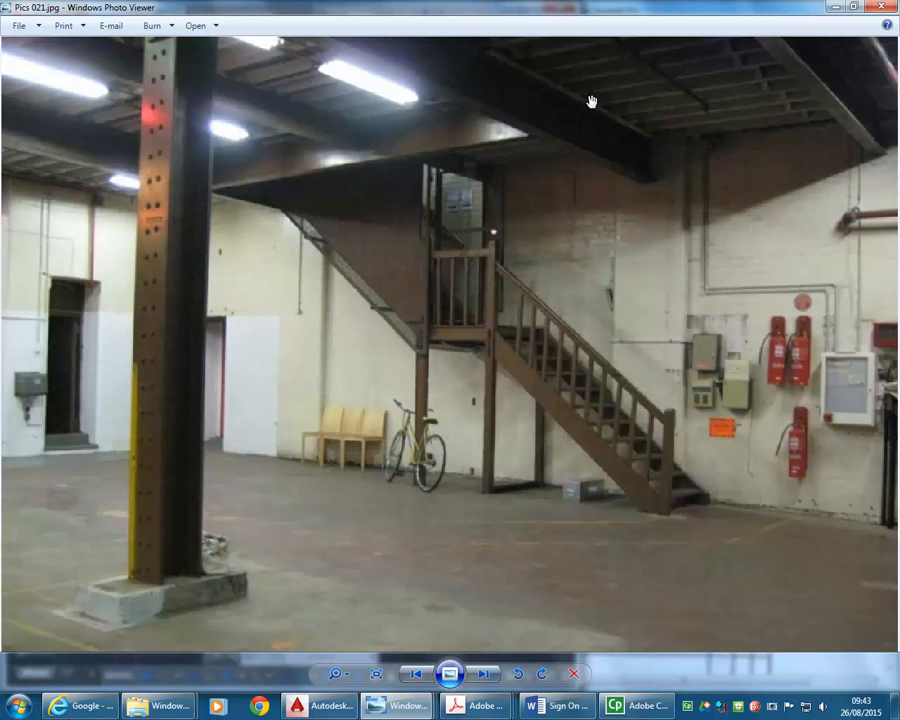
- Move the joist pair west of the stair, between the sloping and horizontal beams, to layer A-STRUCT-BEAM
left_click(834, 8)
scroll(435, 508, "up", 5)
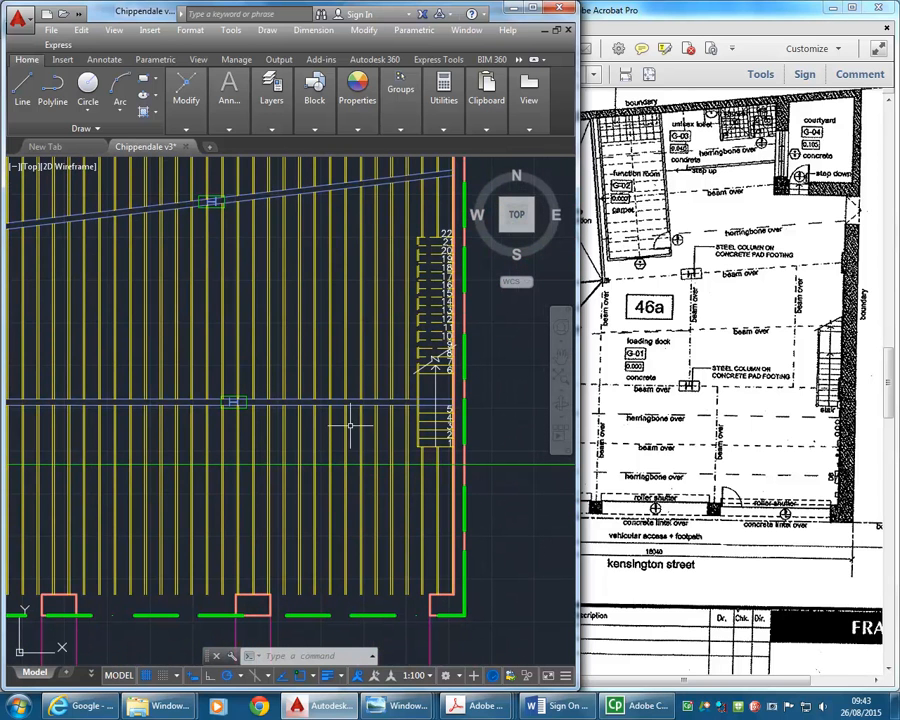
scroll(352, 318, "up", 2)
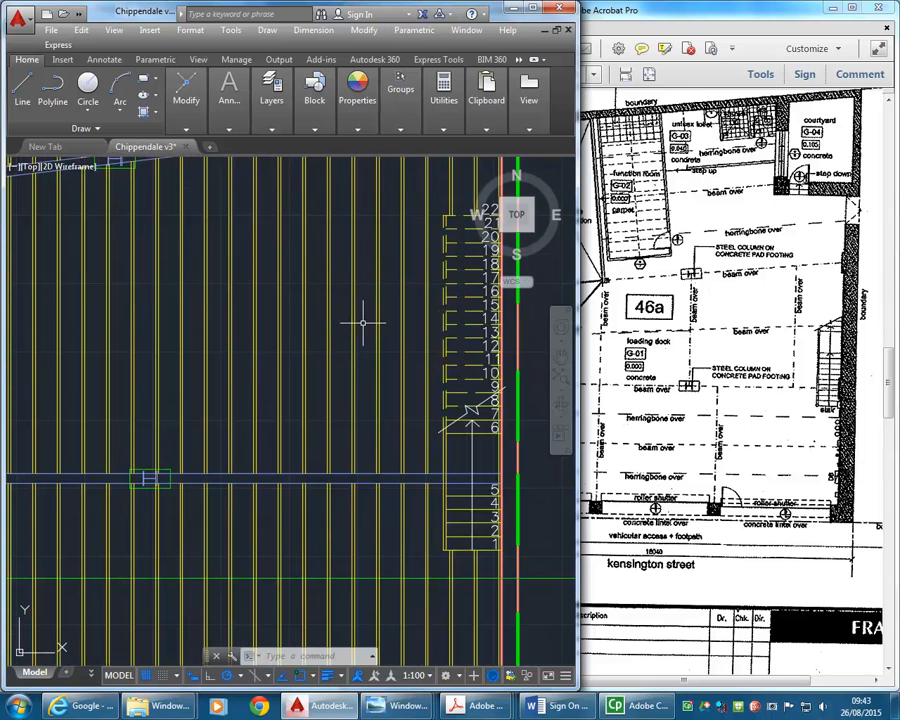
left_click(362, 318)
left_click(350, 336)
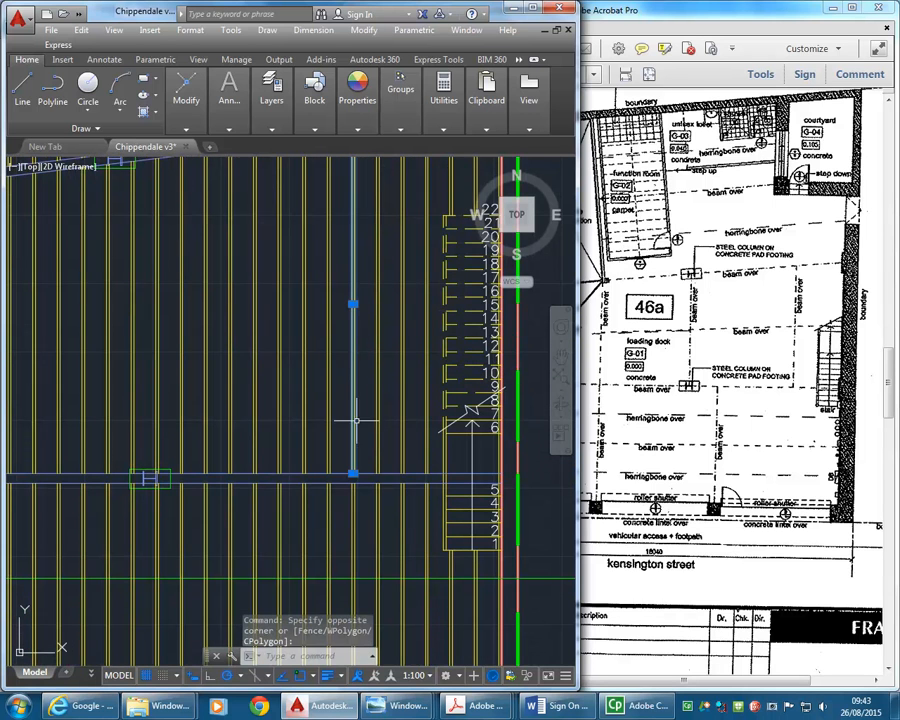
scroll(366, 403, "down", 2)
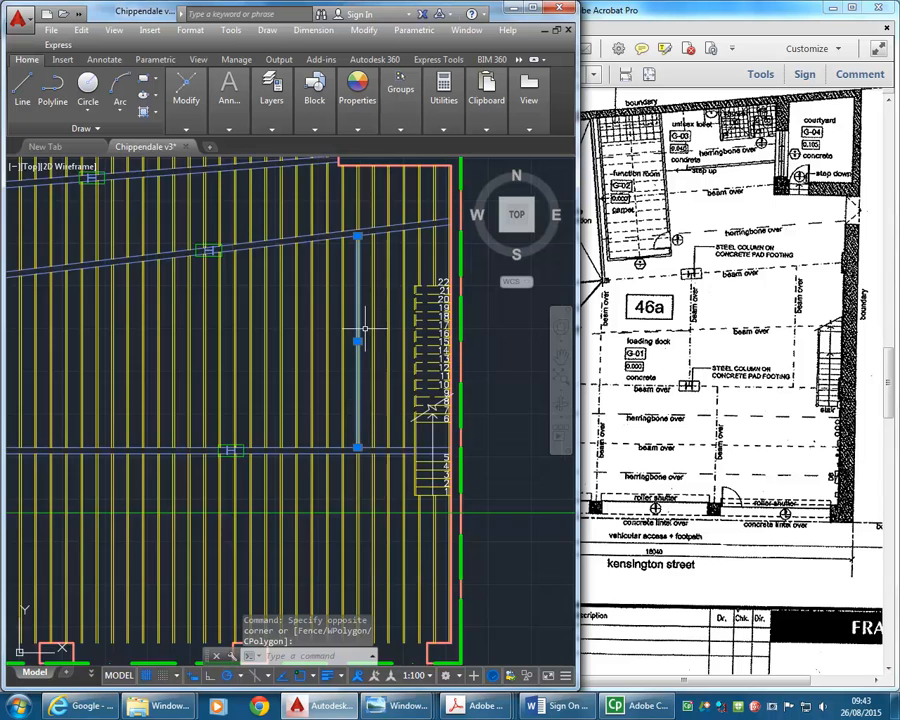
middle_click_drag(357, 407, 309, 355)
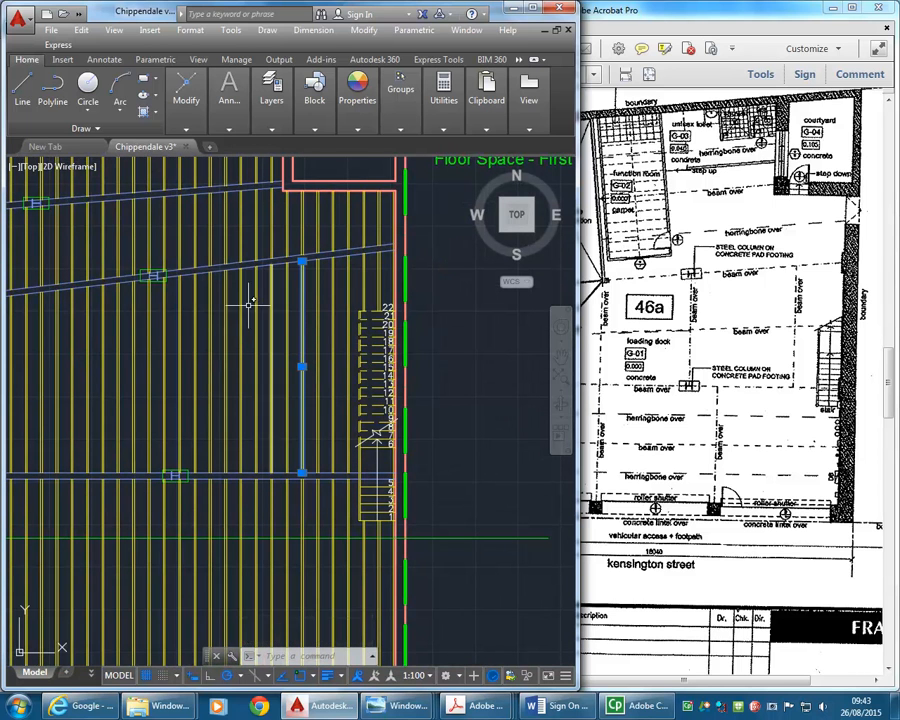
mouse_move(230, 108)
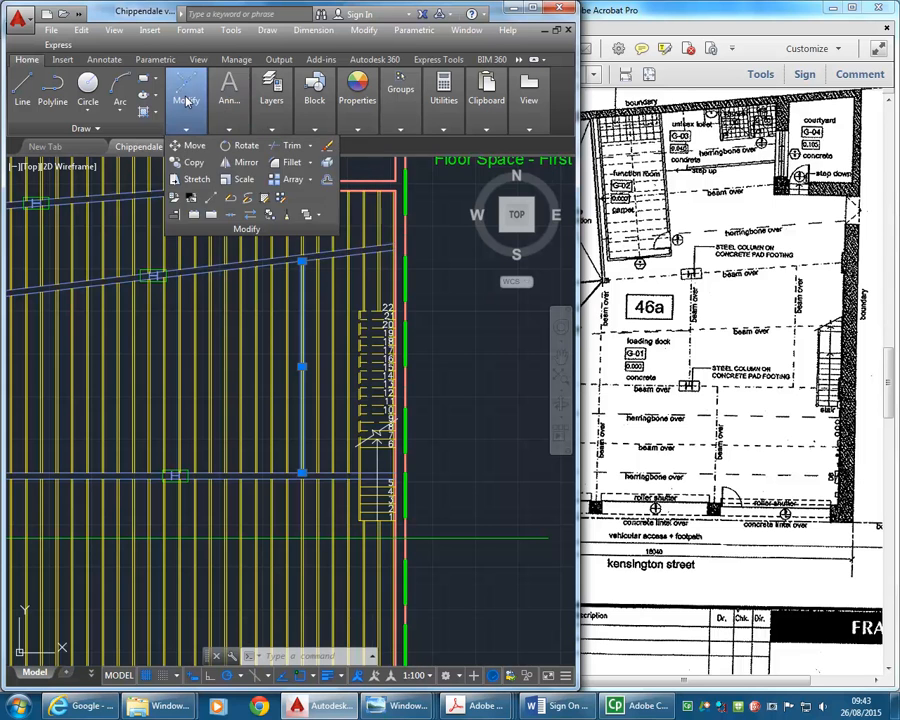
mouse_move(259, 104)
left_click(432, 147)
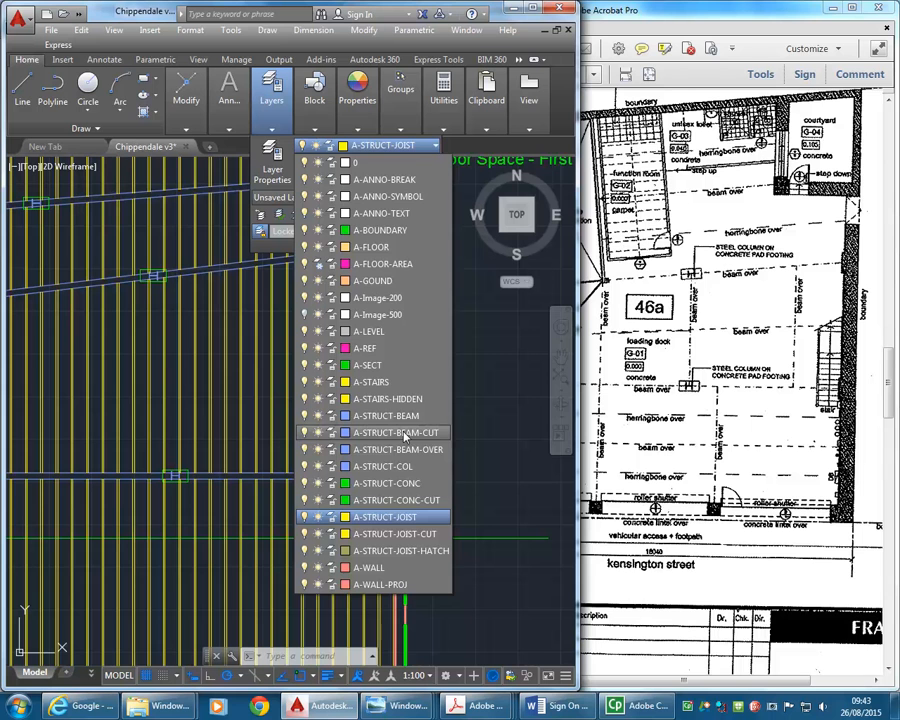
left_click(387, 415)
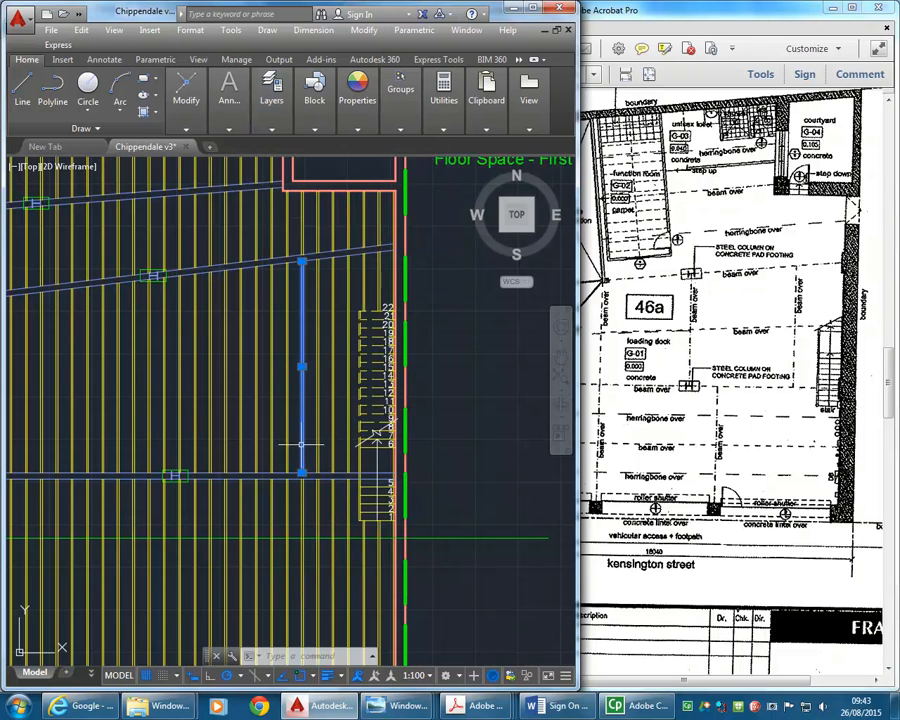
scroll(297, 447, "up", 2)
middle_click_drag(297, 434, 257, 464)
key("Escape")
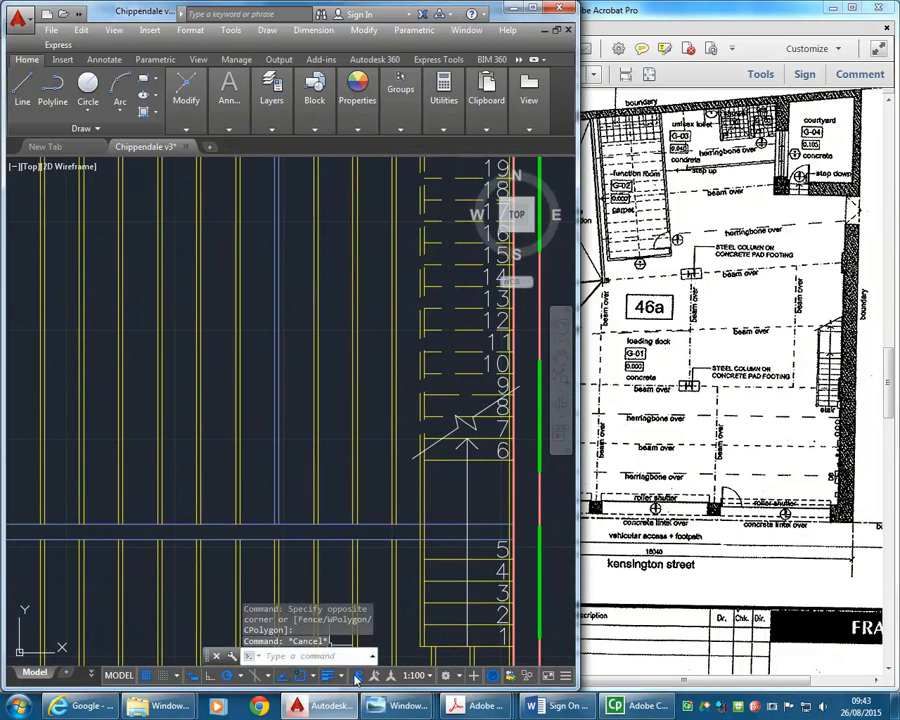
- Re-examine the ceiling beams in Pics 021.jpg, and measure the gap between the two new beam lines at their south end
mouse_move(397, 706)
left_click(552, 612)
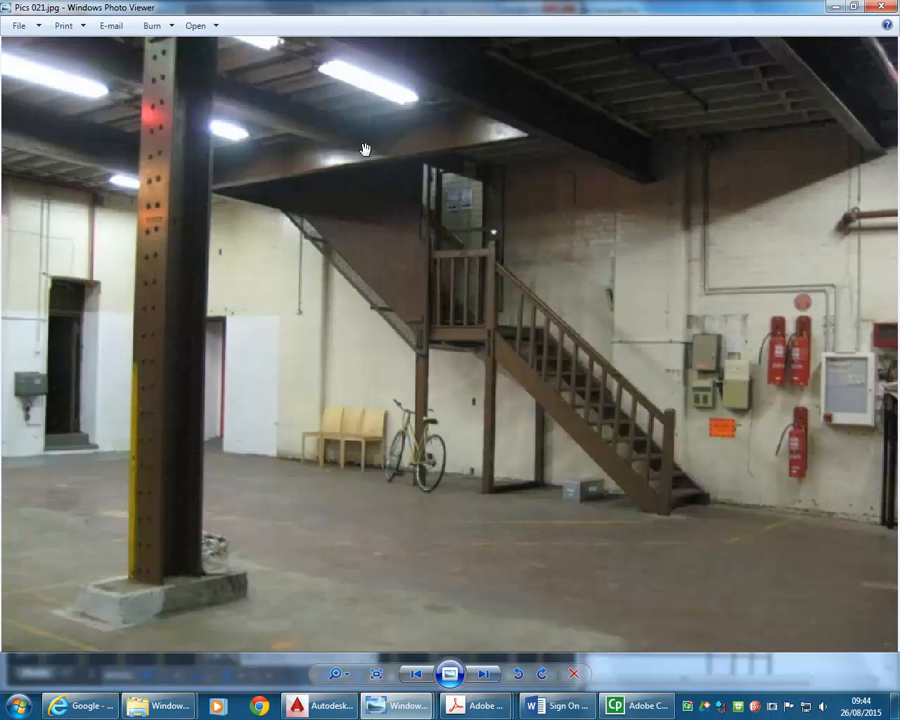
left_click(834, 8)
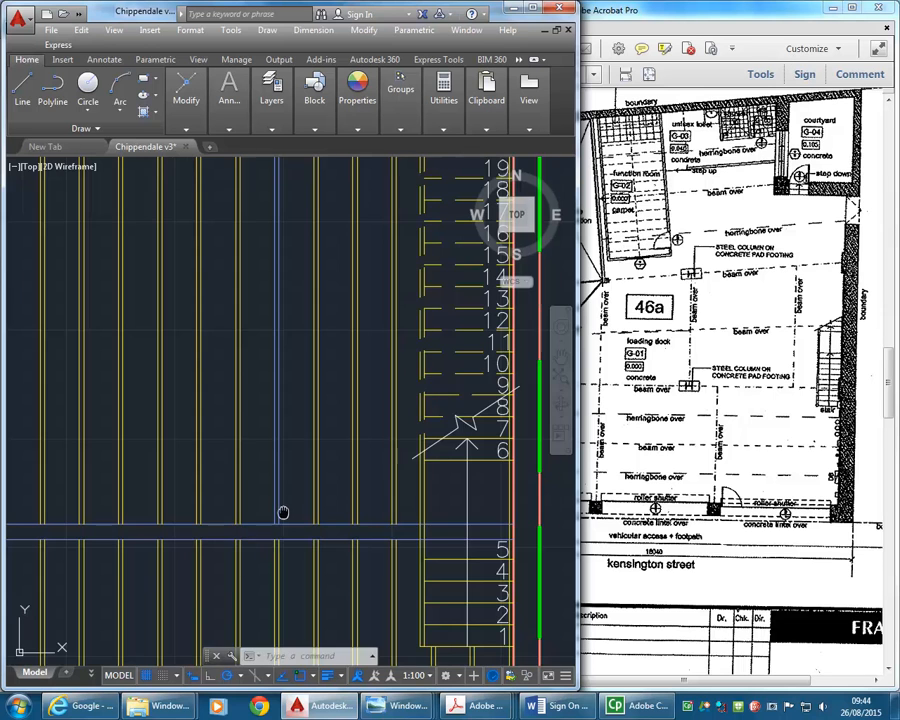
scroll(280, 508, "up", 2)
type("di")
key("Return")
scroll(295, 515, "up", 3)
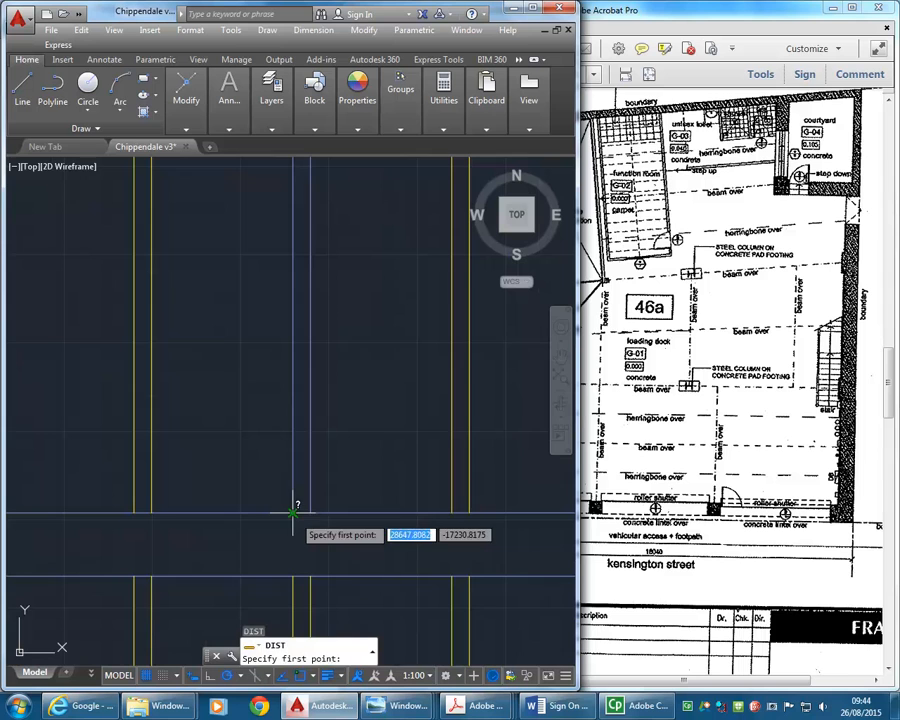
left_click(295, 513)
left_click(310, 513)
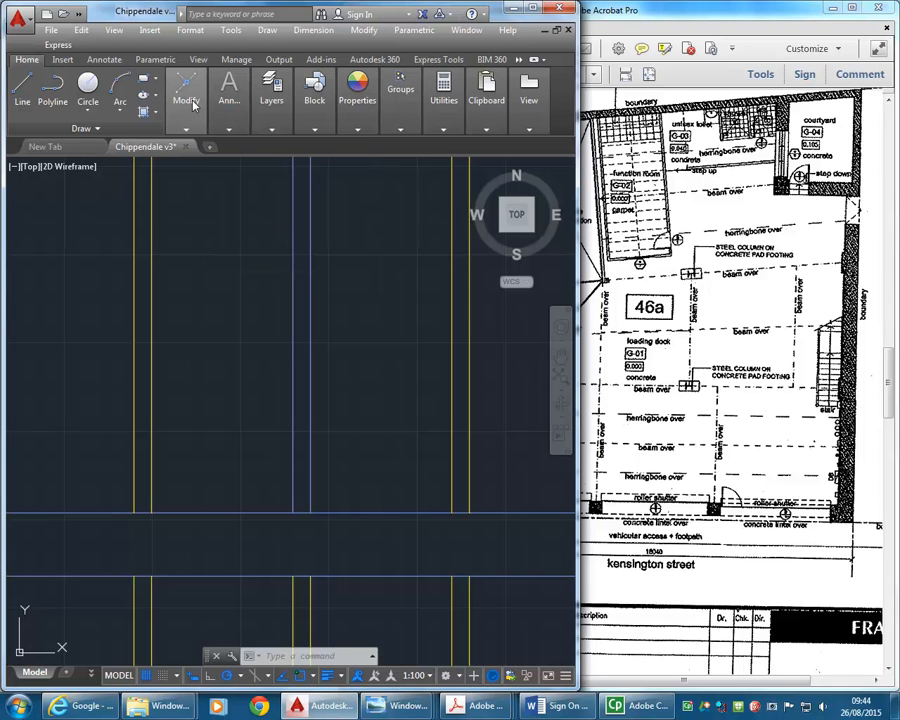
- Try to offset the two beam lines outward by 40, one to each side
mouse_move(205, 120)
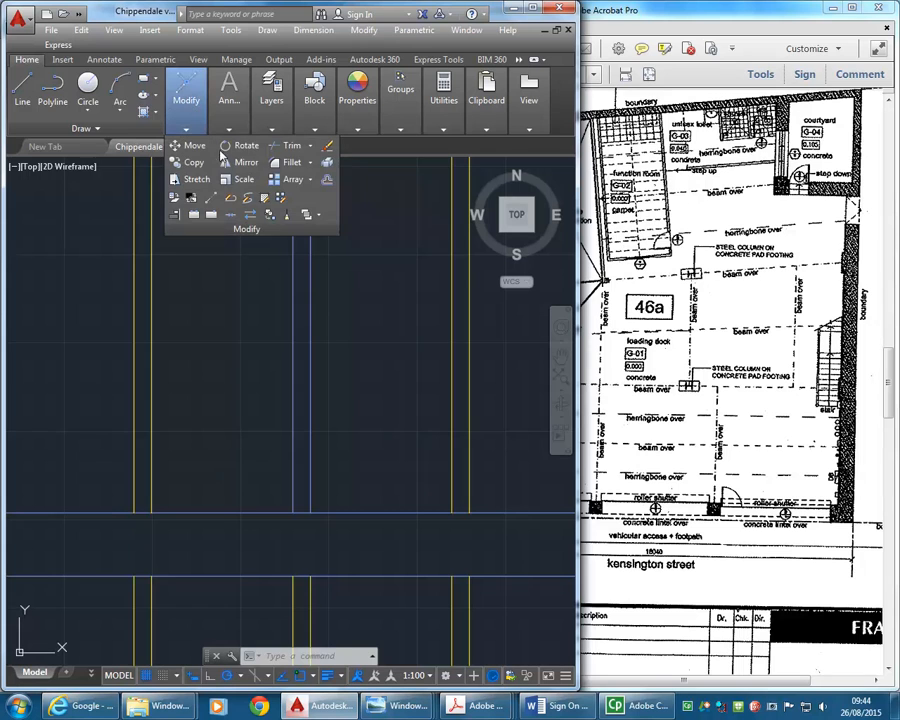
left_click(328, 182)
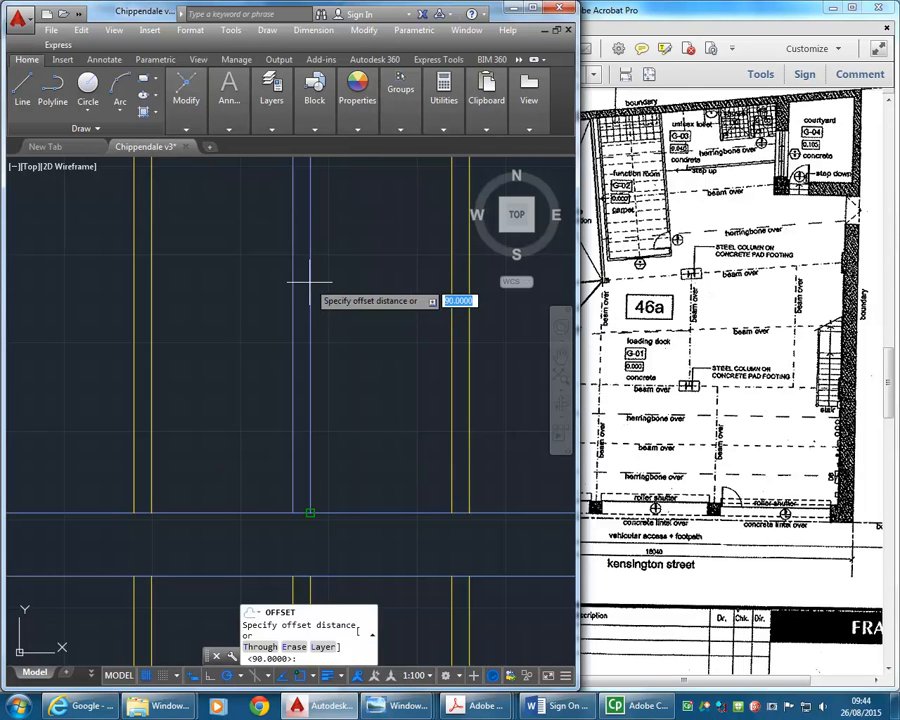
type("4")
key("Return")
left_click(294, 345)
left_click(252, 348)
left_click(313, 370)
left_click(376, 406)
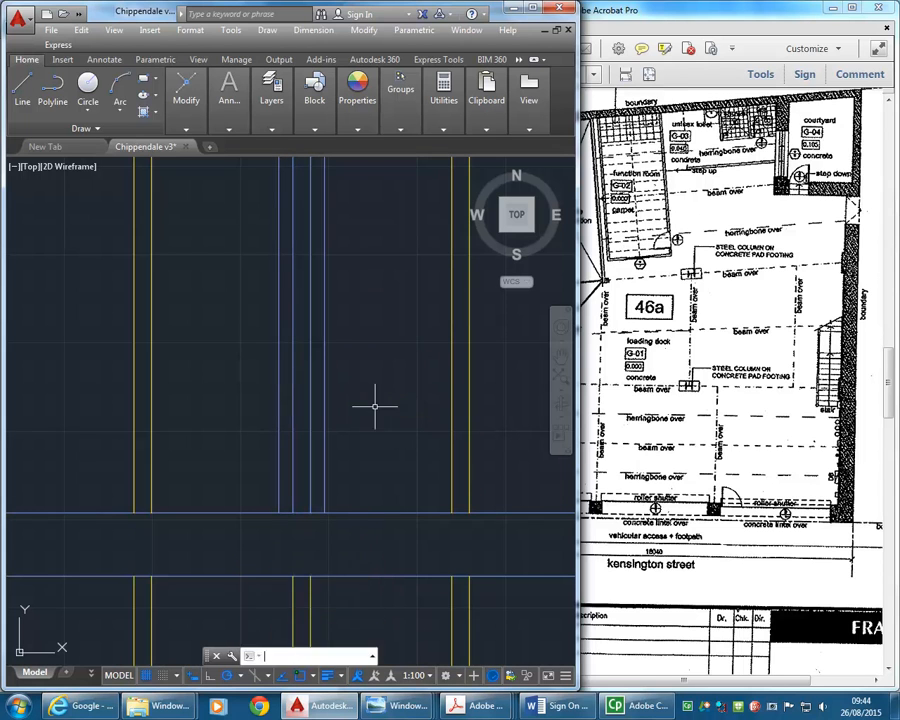
key("Return")
- Measure the overall width between the two outer offset lines at the horizontal beam
left_click(443, 100)
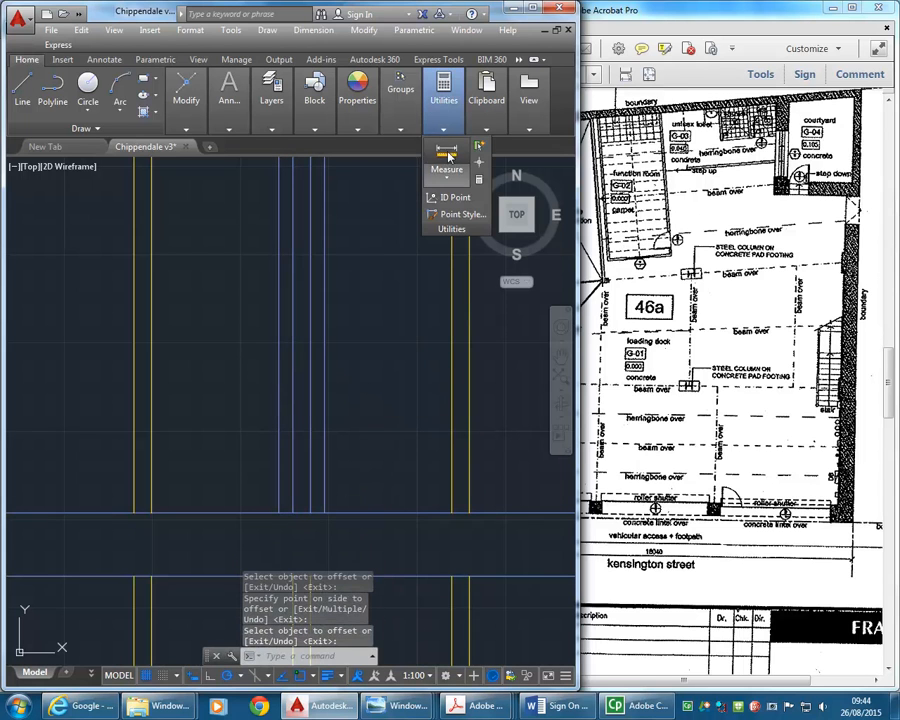
left_click(444, 158)
left_click(278, 512)
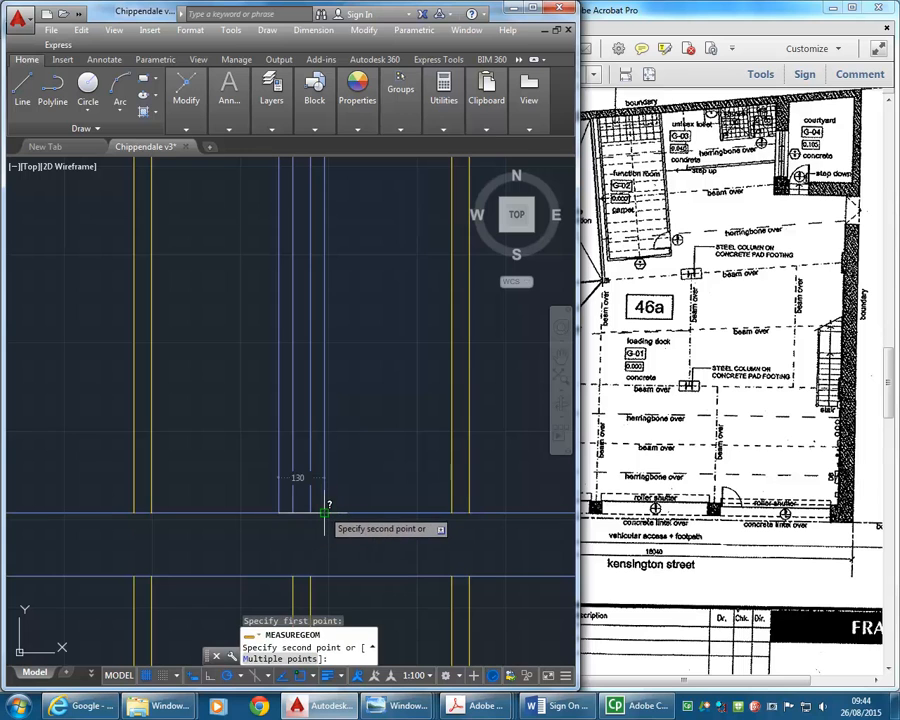
key("Escape")
key("Escape")
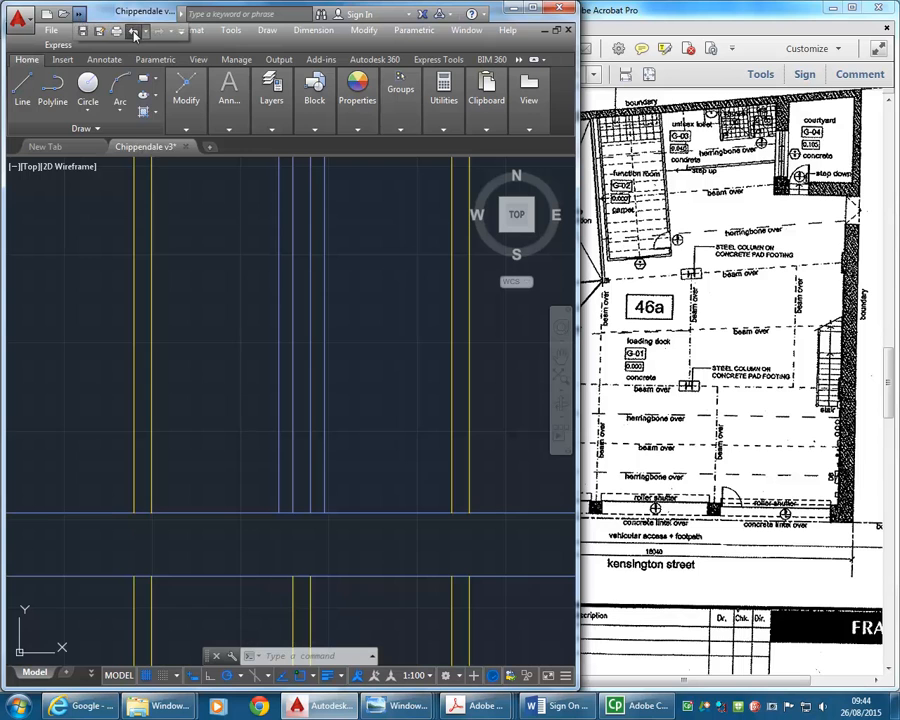
- Undo the measurement and the outward offset of the beam lines
left_click(81, 16)
left_click(137, 33)
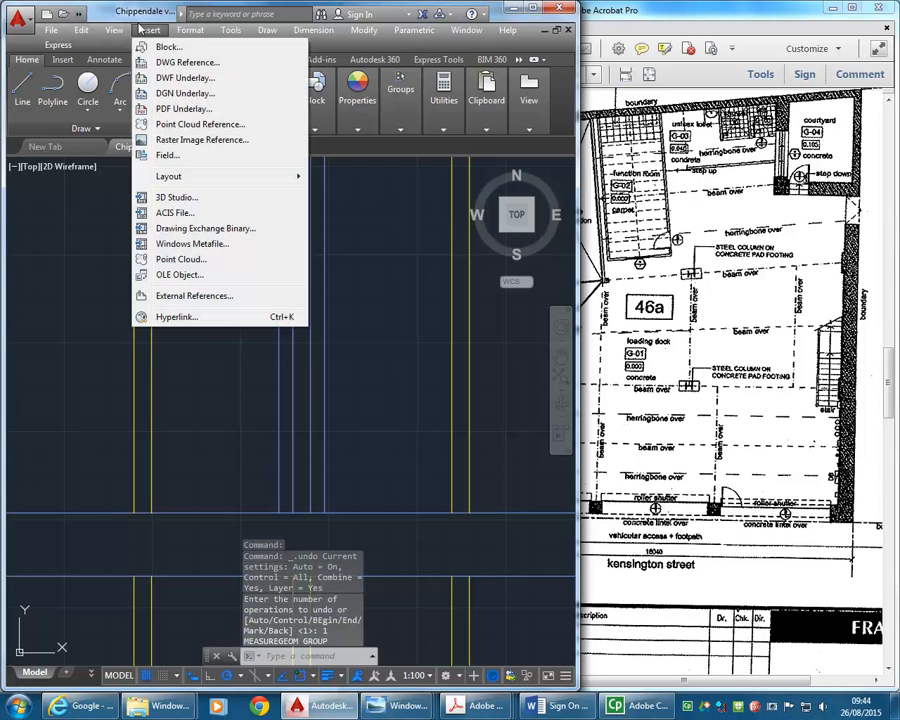
left_click(127, 16)
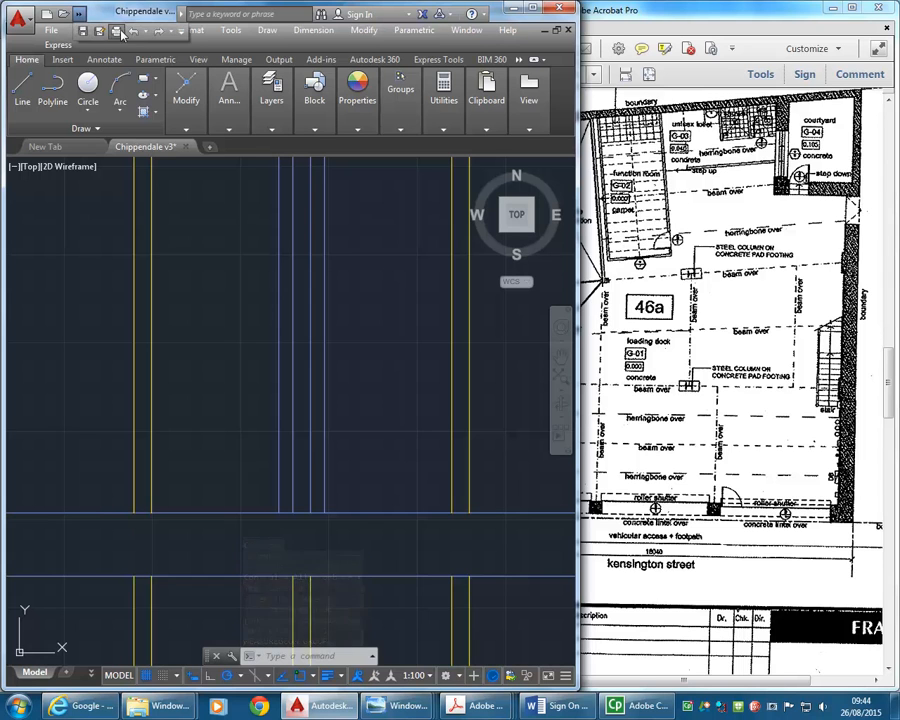
left_click(82, 16)
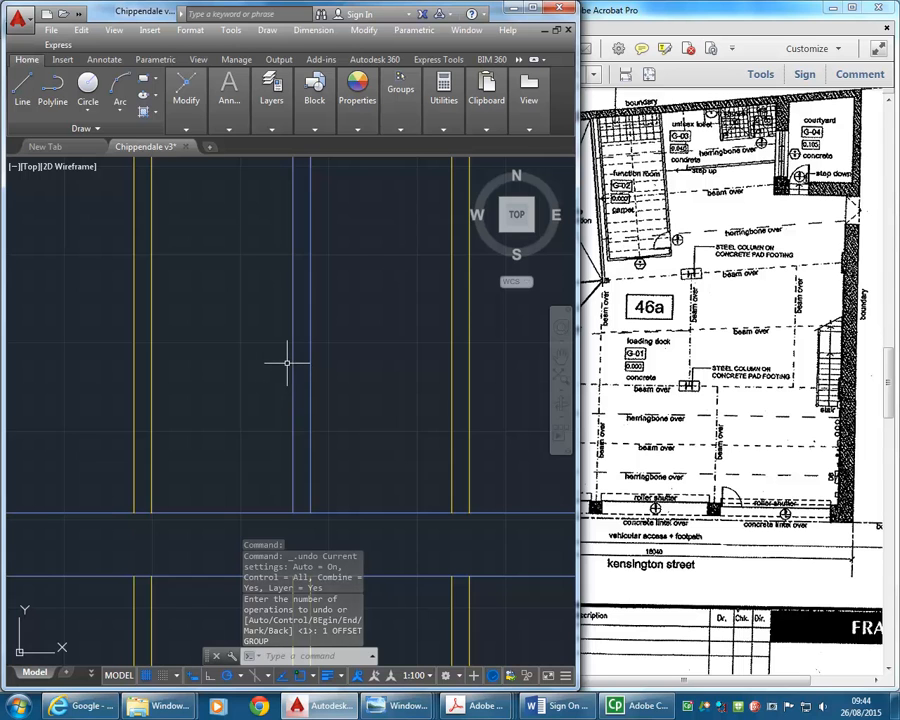
- Offset the west beam line westward and the east beam line eastward by 65
left_click(185, 100)
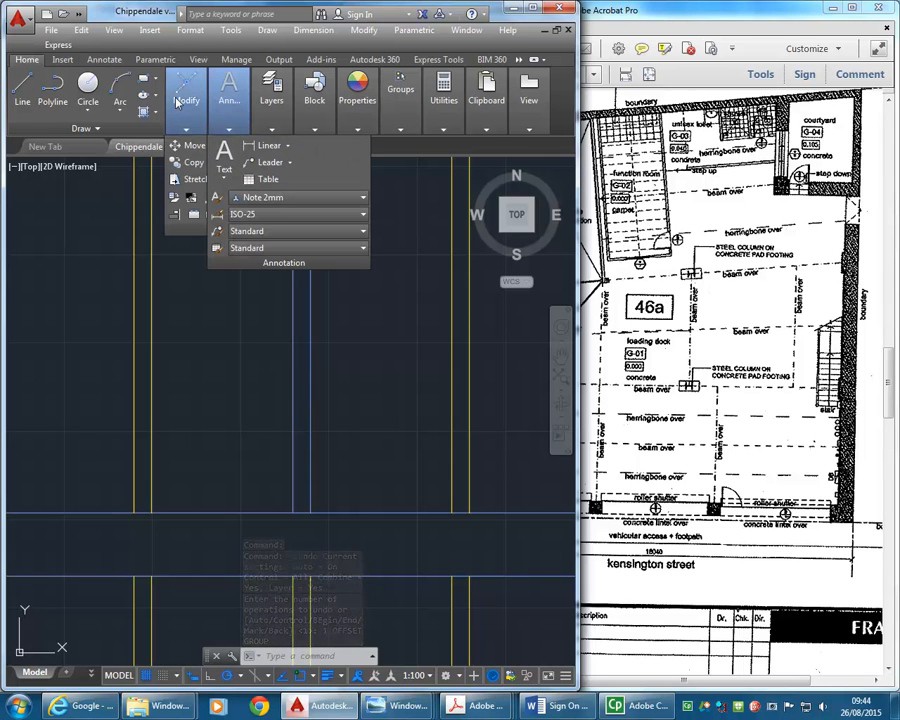
left_click(326, 180)
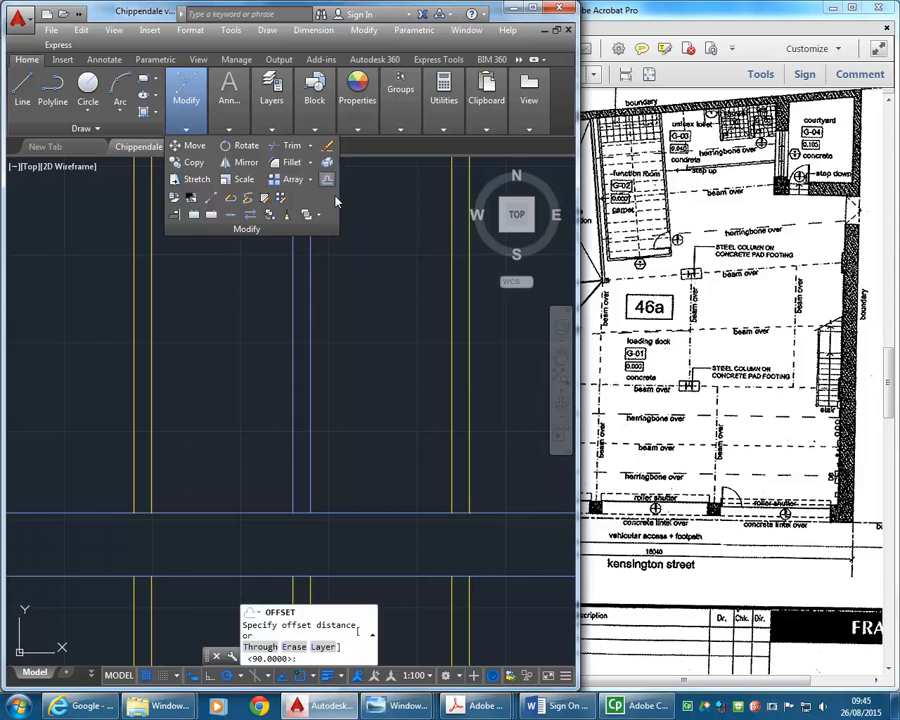
type("6")
key("Return")
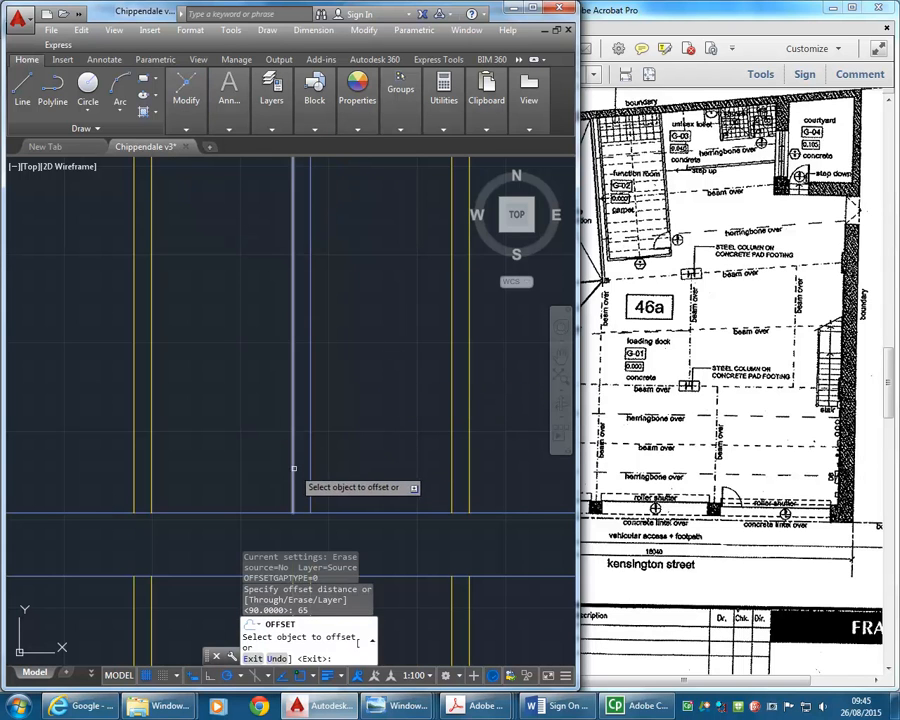
left_click(292, 462)
left_click(314, 474)
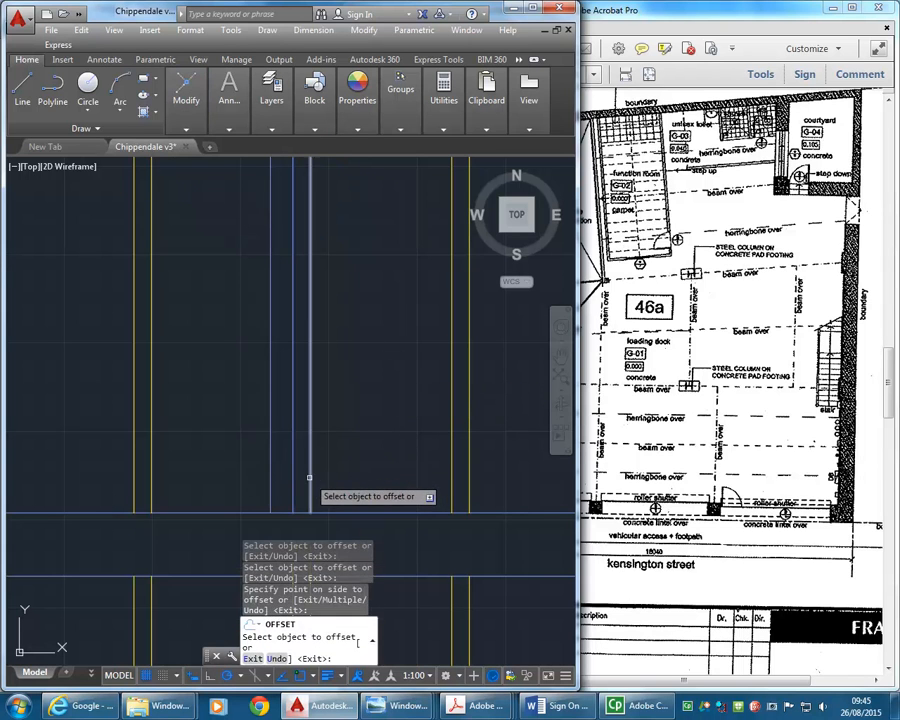
key("Return")
- Measure the new beam's overall width between its outer lines, and exit the measuring command
left_click(443, 128)
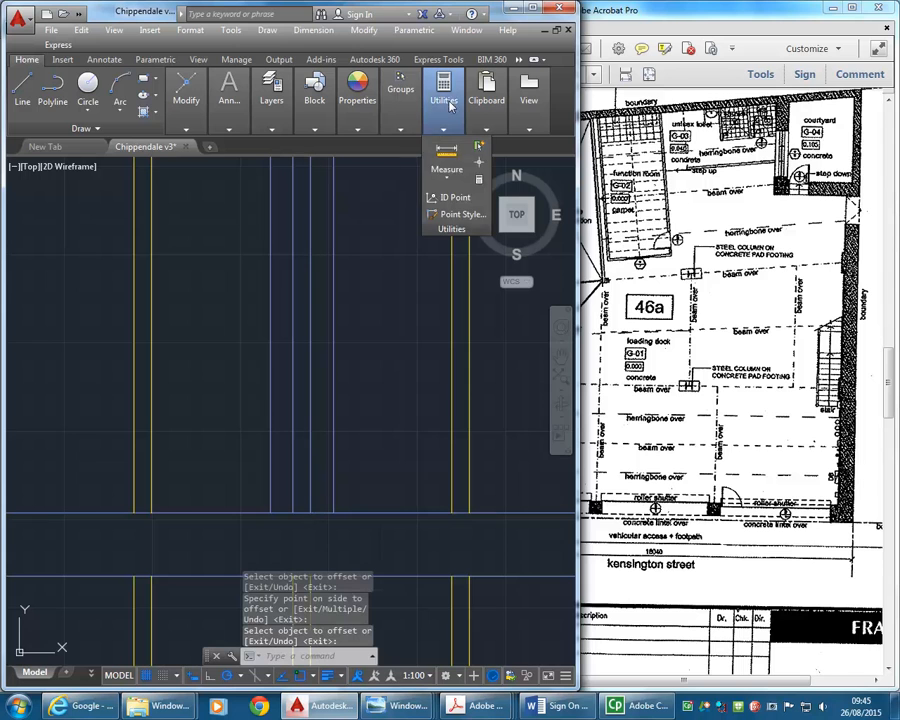
left_click(446, 152)
left_click(272, 516)
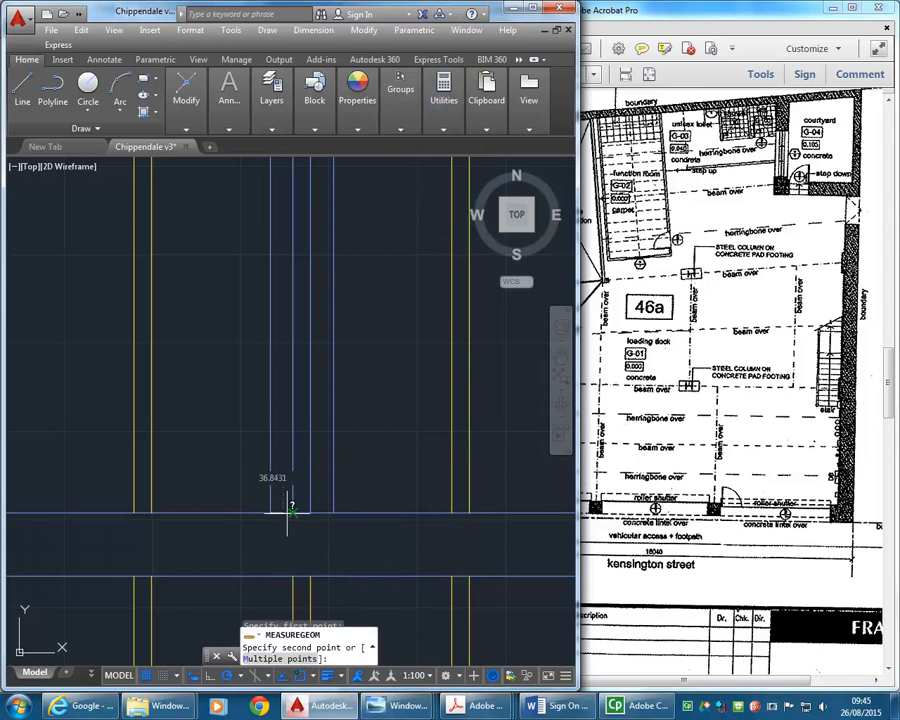
left_click(336, 519)
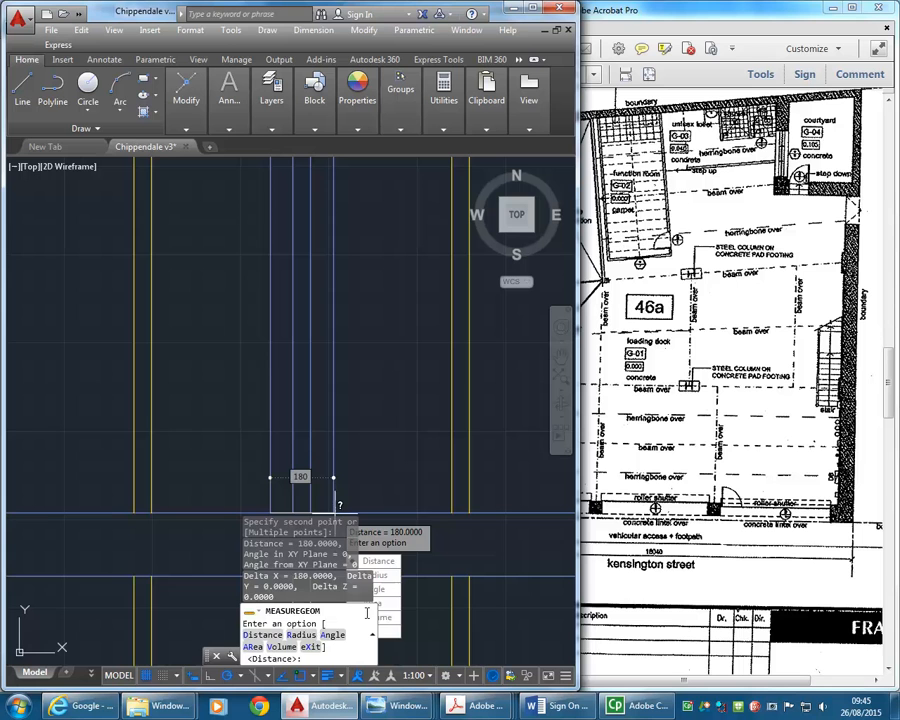
type("X")
key("Return")
- Erase the two inner former joist lines between the new beam's outer edges
left_click(317, 377)
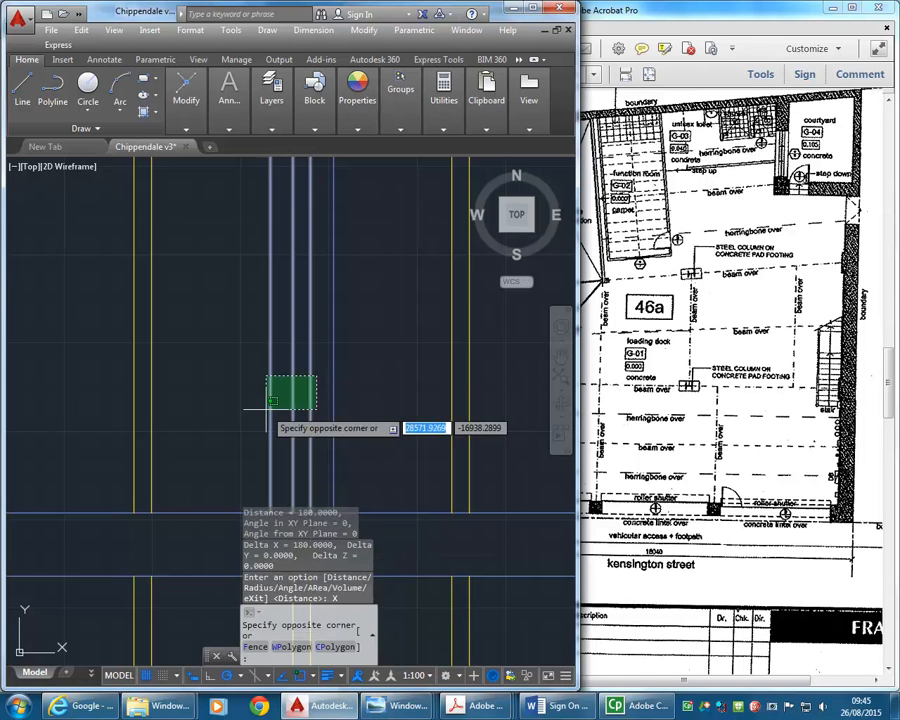
left_click(279, 405)
key("Delete")
scroll(305, 320, "down", 5)
middle_click_drag(311, 297, 331, 436)
scroll(331, 436, "down", 3)
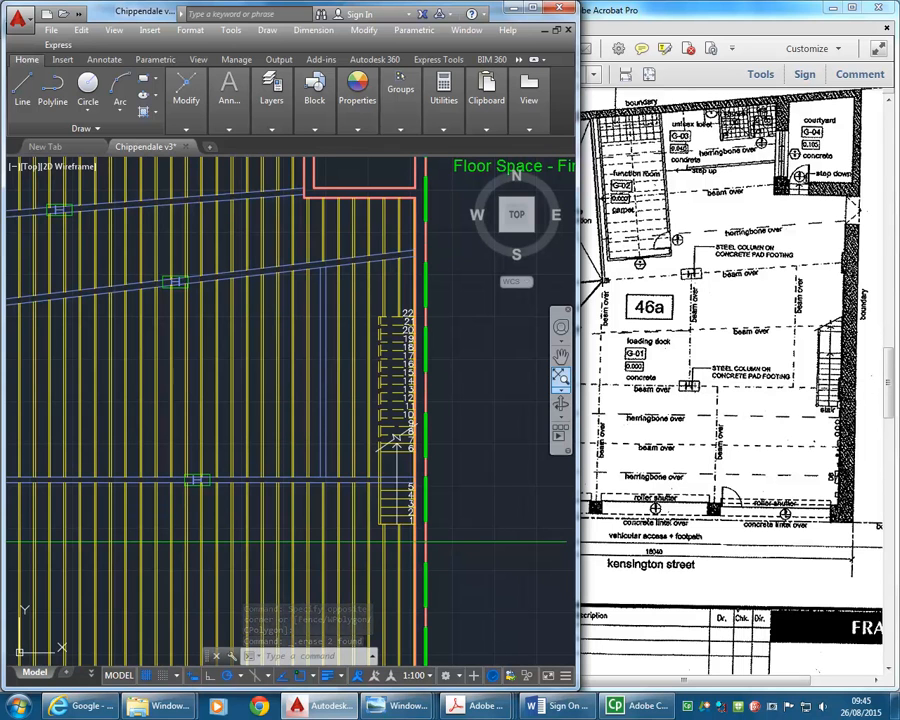
- Review the beam layout around the columns and stair, and reopen site photo Pics 021.jpg to compare the ceiling beams
middle_click_drag(185, 358, 226, 356)
middle_click_drag(224, 433, 240, 439)
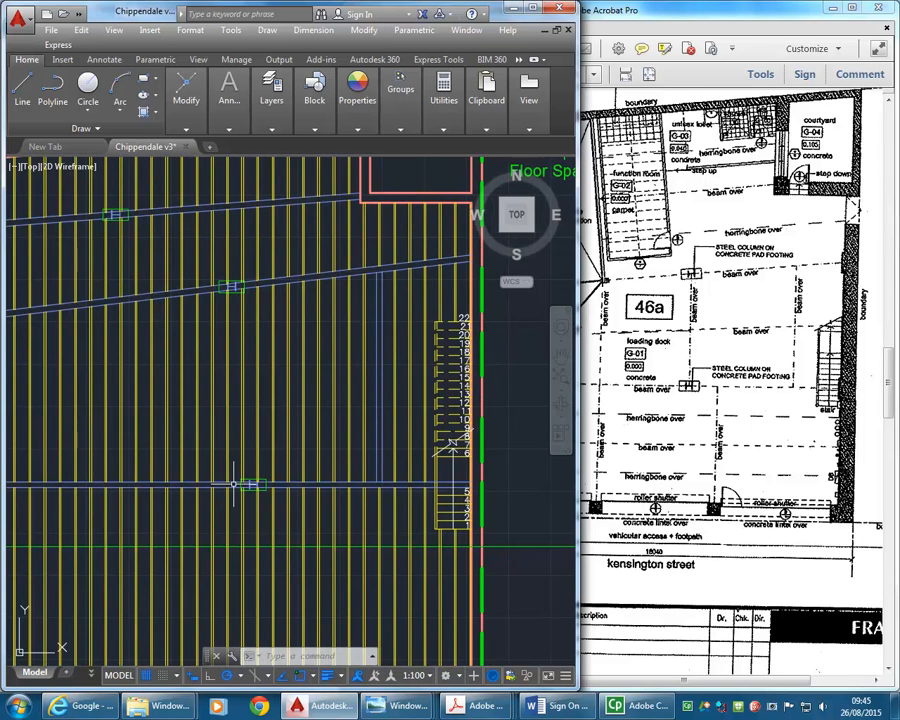
middle_click_drag(220, 345, 257, 358)
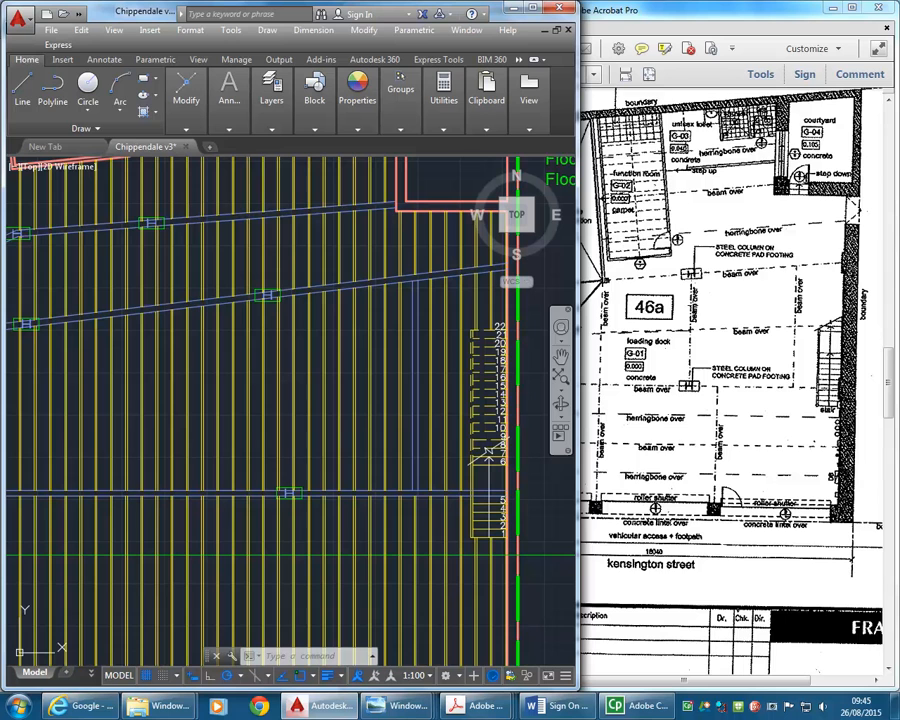
mouse_move(400, 706)
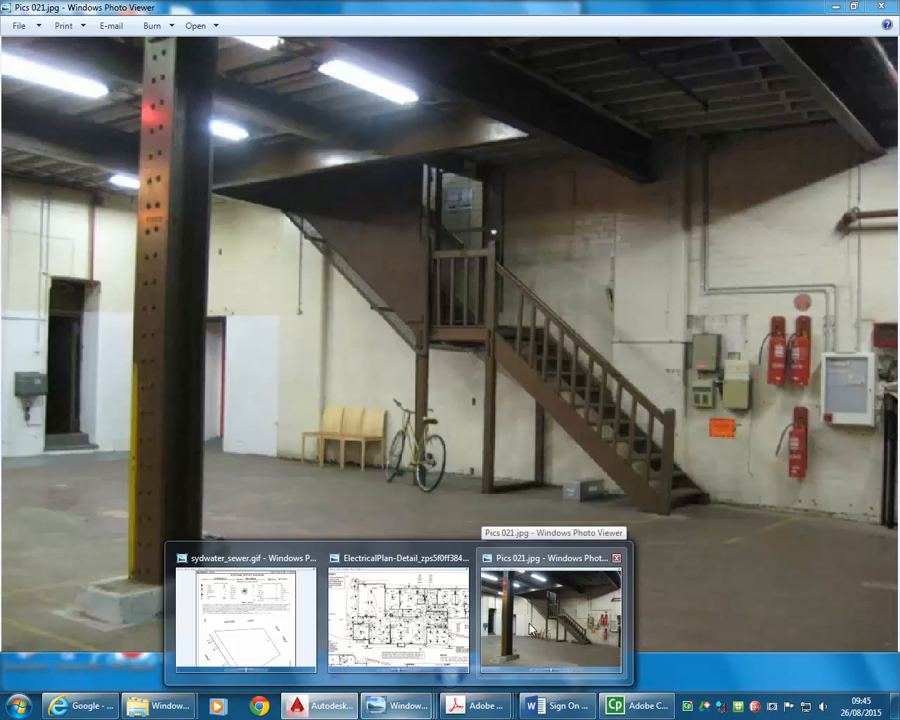
left_click(532, 626)
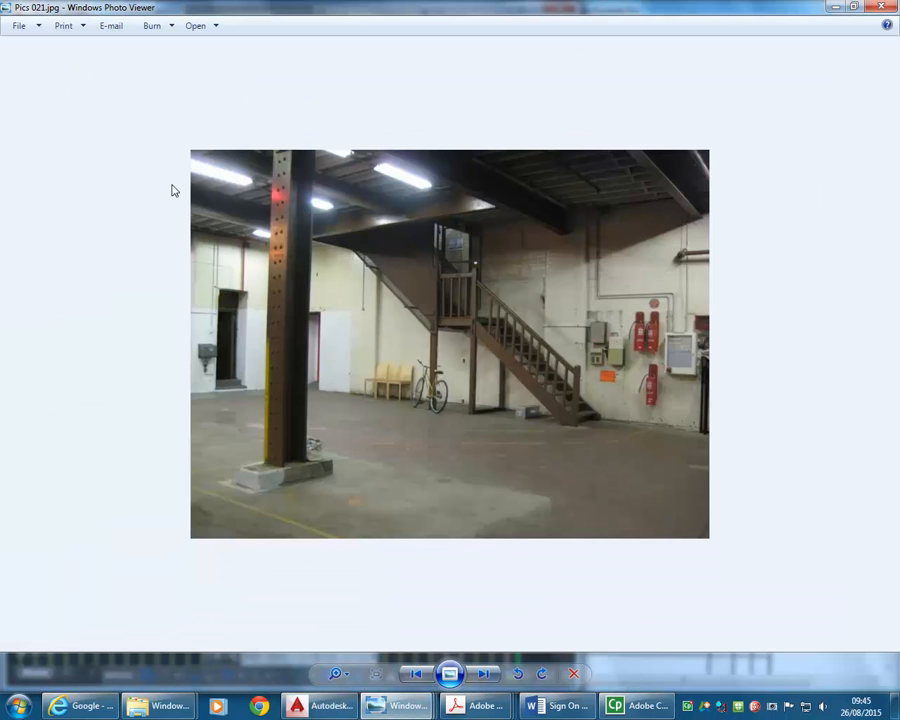
- Minimise the site photo and examine how the columns line up on the joist plan
left_click(835, 8)
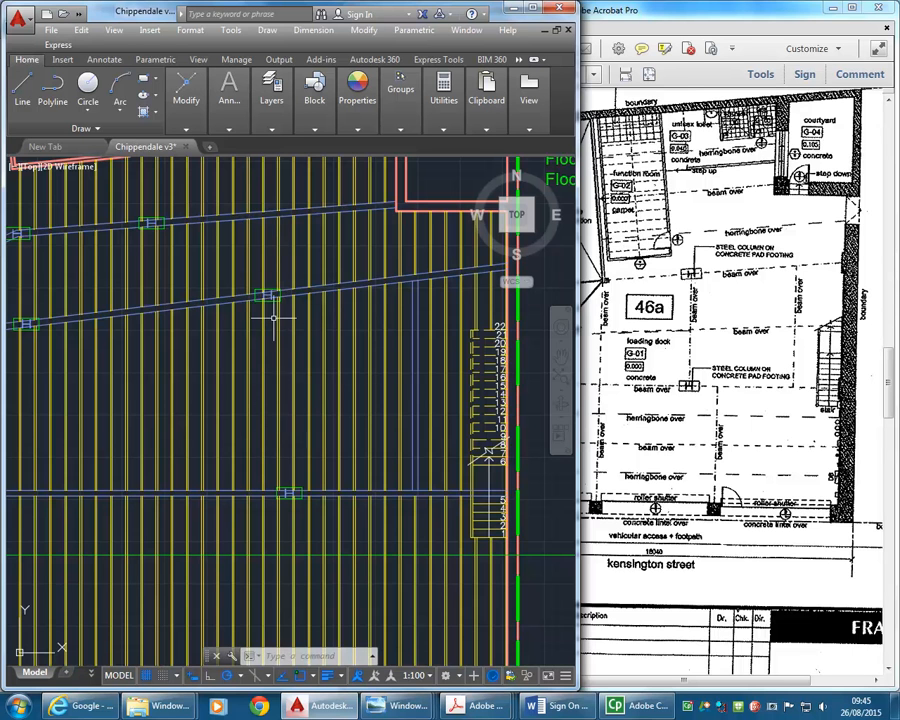
scroll(280, 350, "down", 3)
scroll(280, 383, "down", 3)
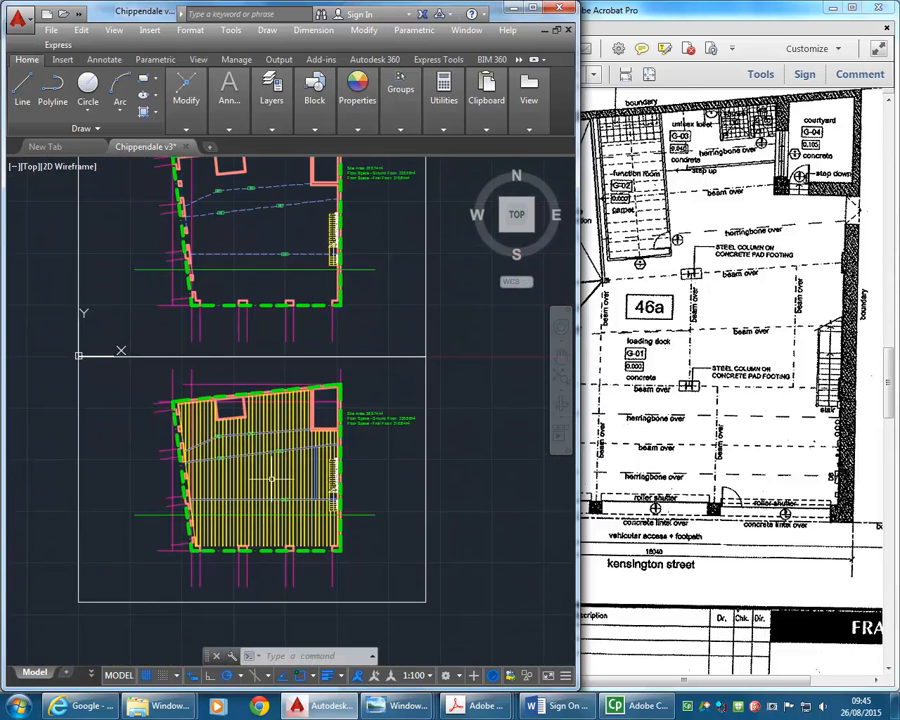
scroll(270, 467, "up", 5)
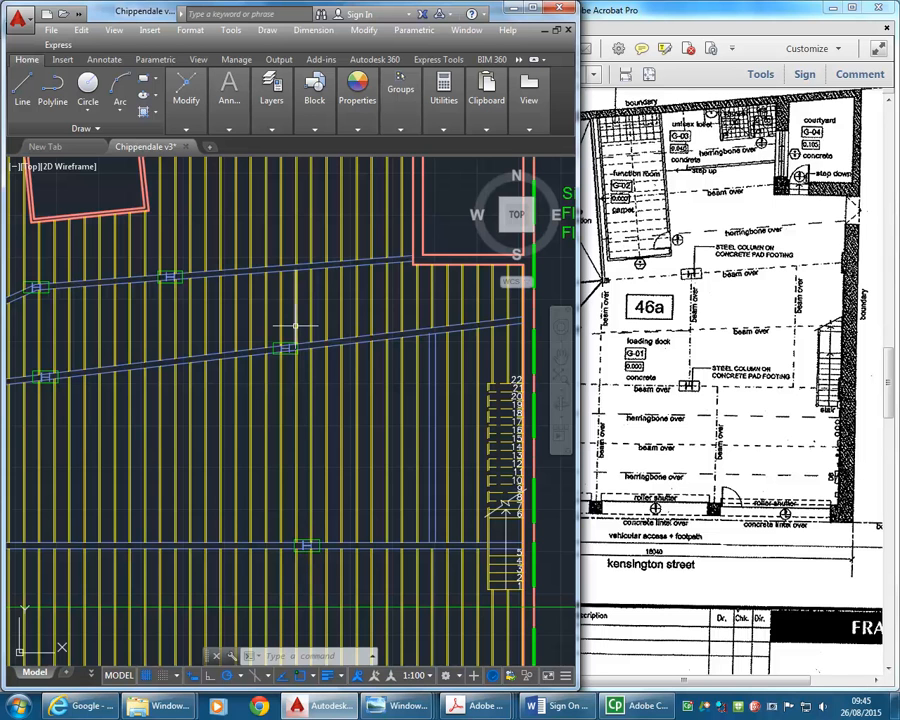
scroll(276, 323, "up", 7)
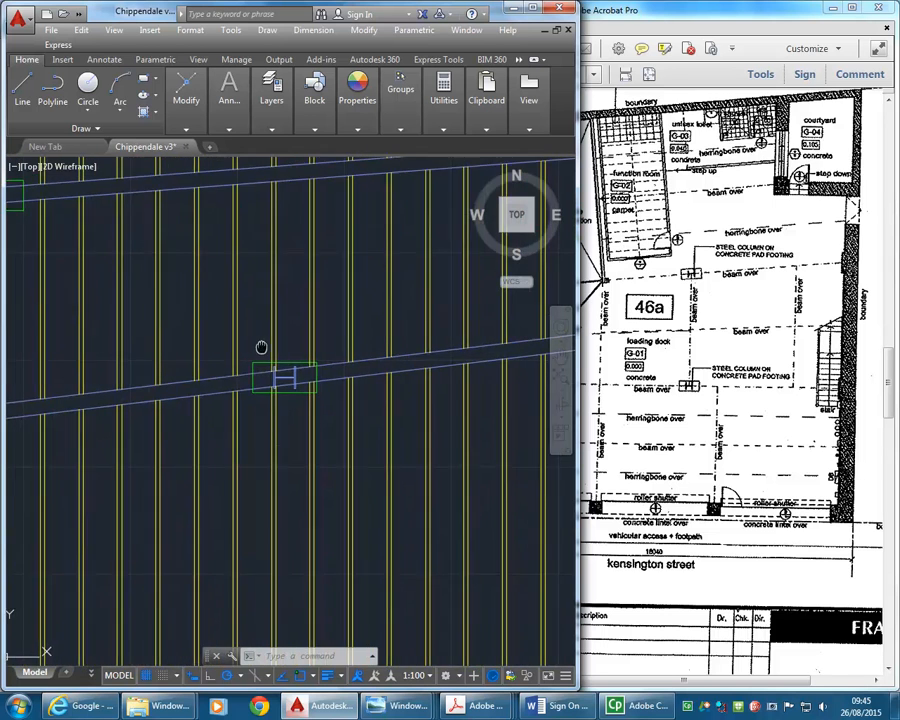
- Move the middle beam's eastern column and pad footing 645 east on both floor plans, in line with the southern column
left_click(238, 320)
left_click(395, 422)
scroll(365, 296, "down", 6)
mouse_move(355, 283)
middle_mouse_down()
mouse_move(310, 475)
mouse_move(323, 385)
middle_mouse_up()
middle_click_drag(303, 248, 302, 315)
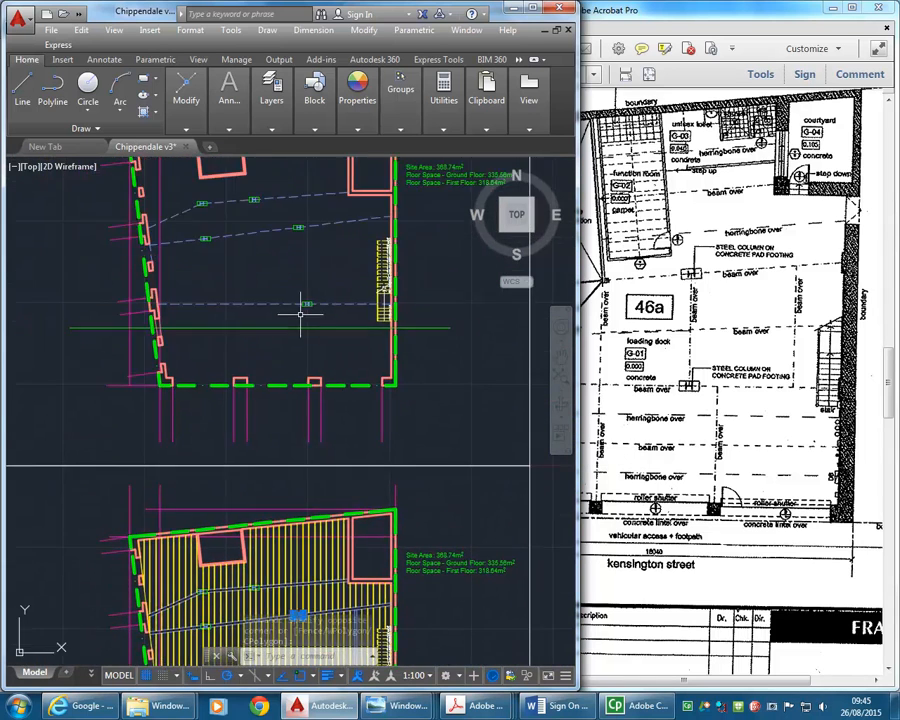
left_click(281, 204)
left_click(296, 227)
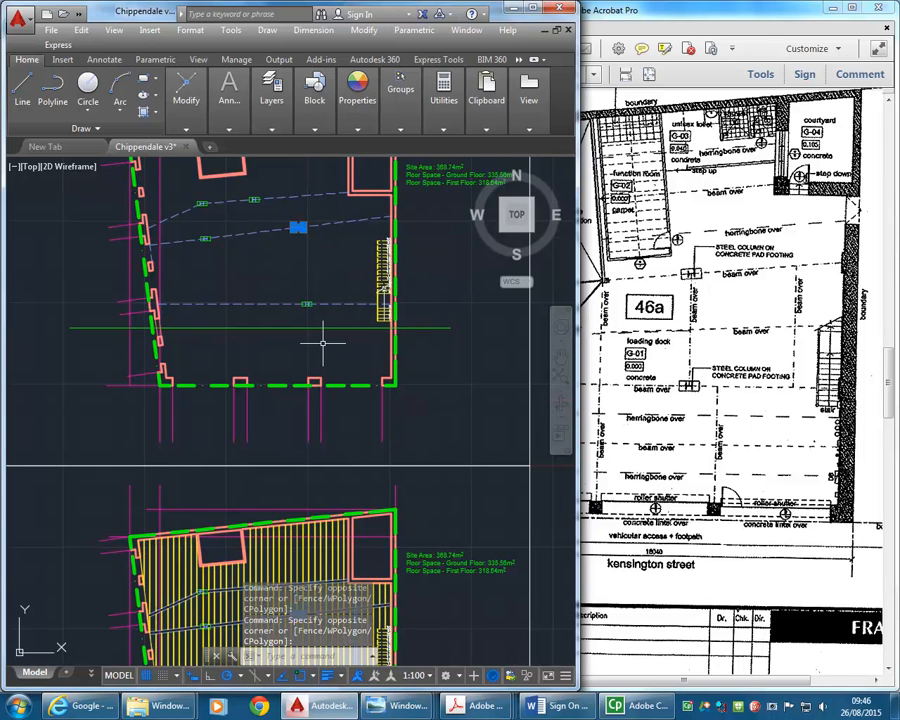
scroll(307, 261, "down", 4)
mouse_move(301, 270)
middle_mouse_down()
mouse_move(281, 416)
mouse_move(279, 334)
middle_mouse_up()
scroll(278, 480, "up", 6)
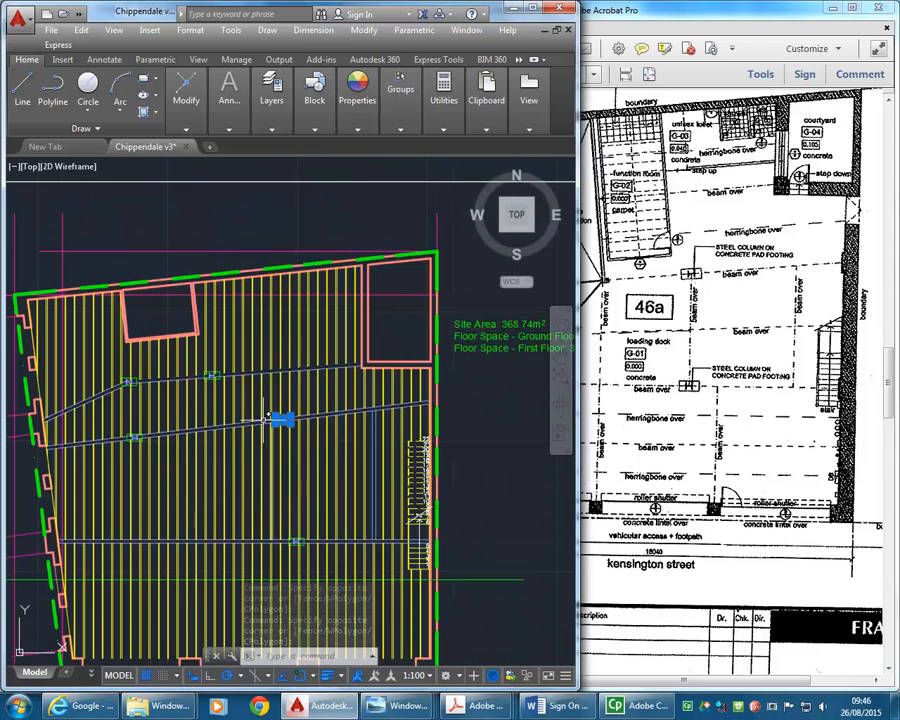
scroll(278, 487, "up", 4)
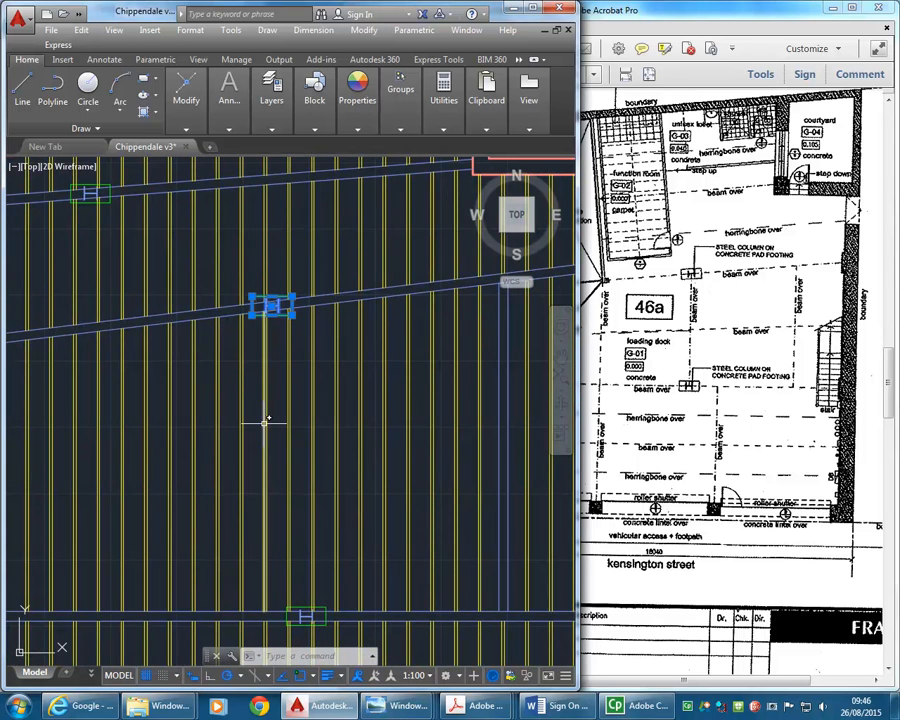
left_click(186, 100)
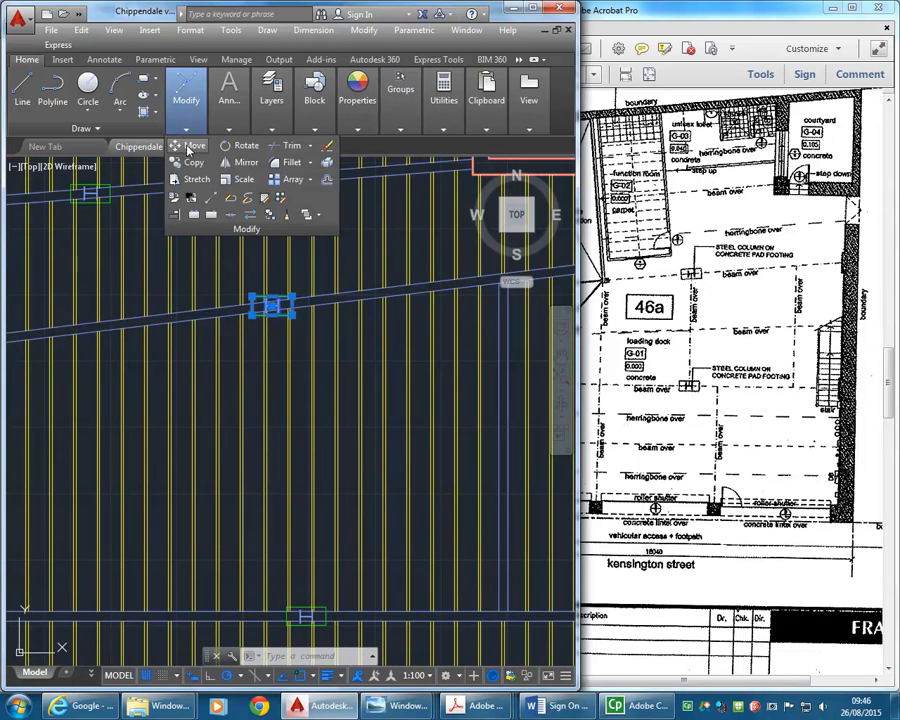
left_click(190, 145)
middle_click_drag(253, 388, 245, 360)
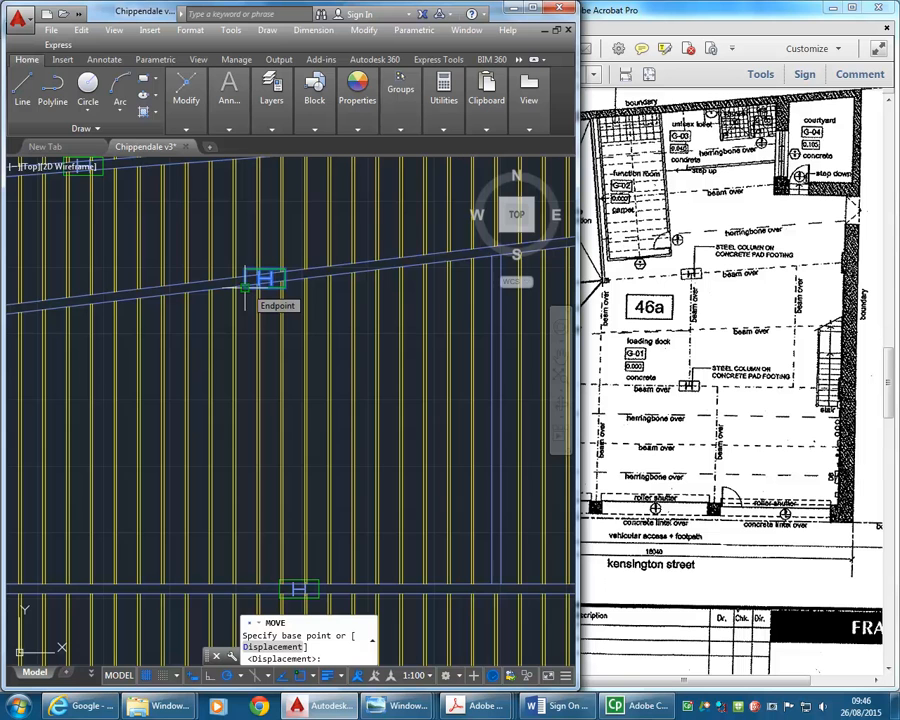
left_click(245, 287)
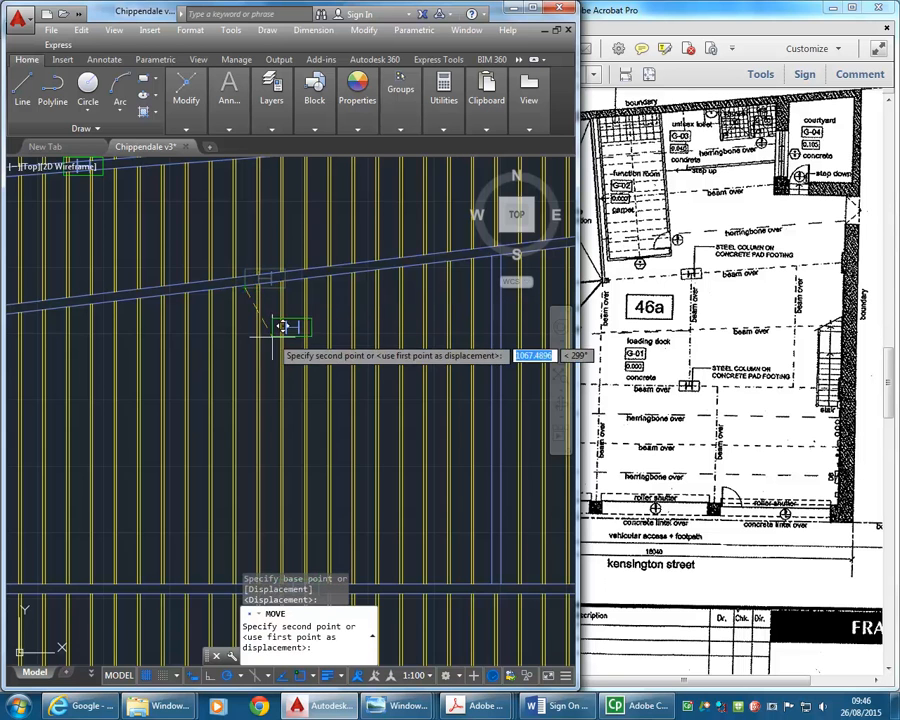
middle_click_drag(270, 363, 262, 321)
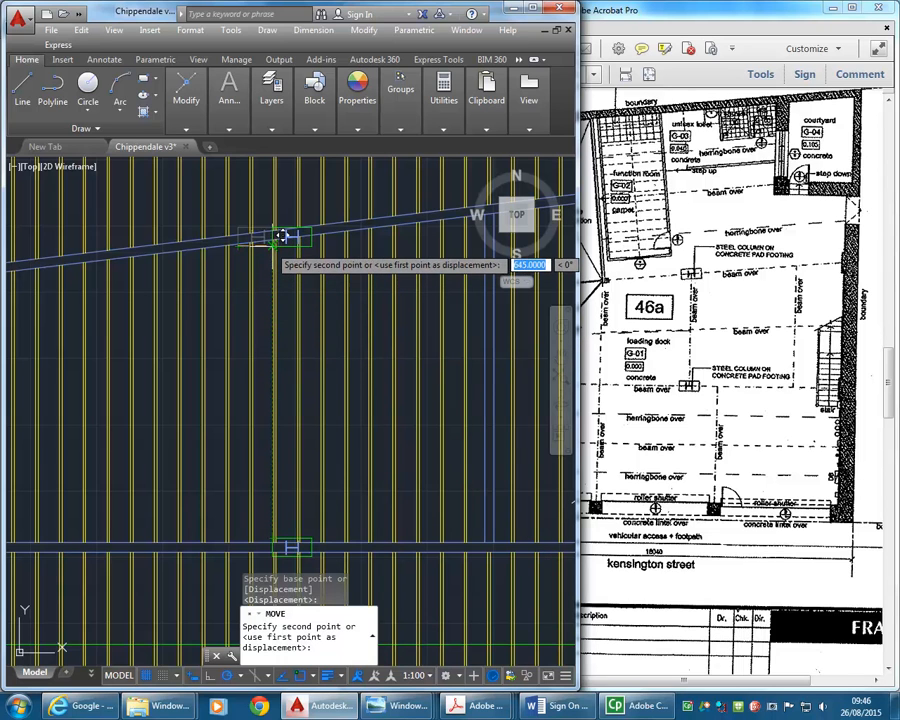
left_click(283, 236)
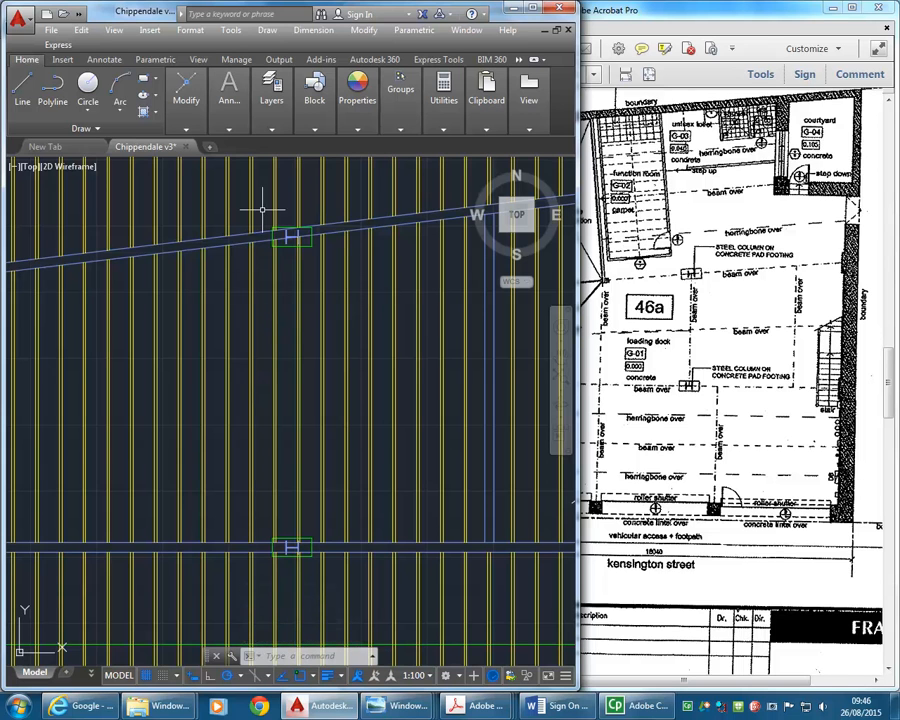
- Move the same column and footing sets north from the web's midpoint, centring the column on the angled beam
left_click(182, 90)
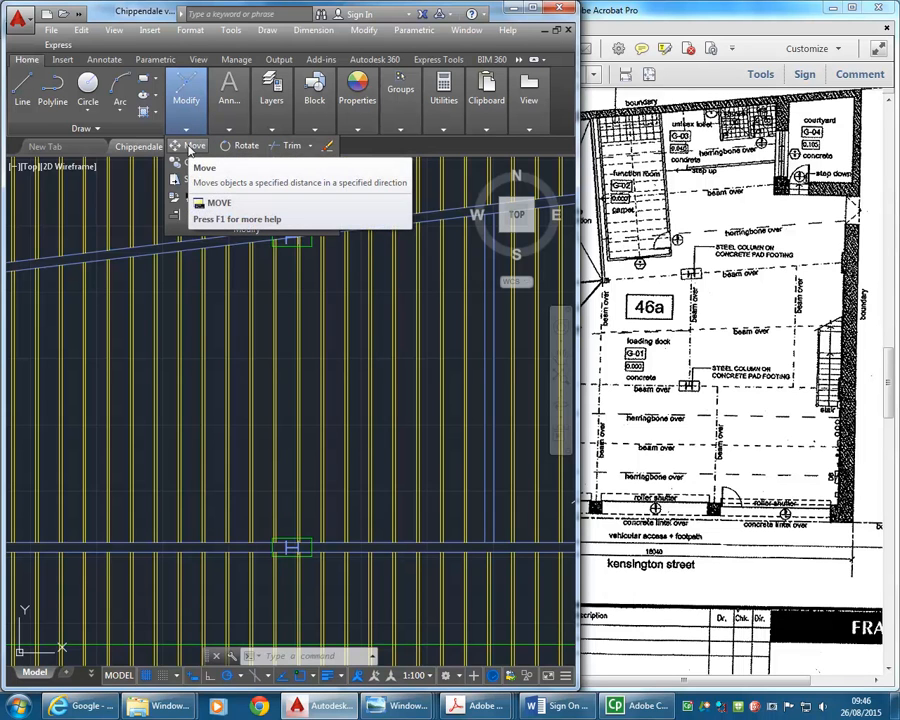
left_click(190, 148)
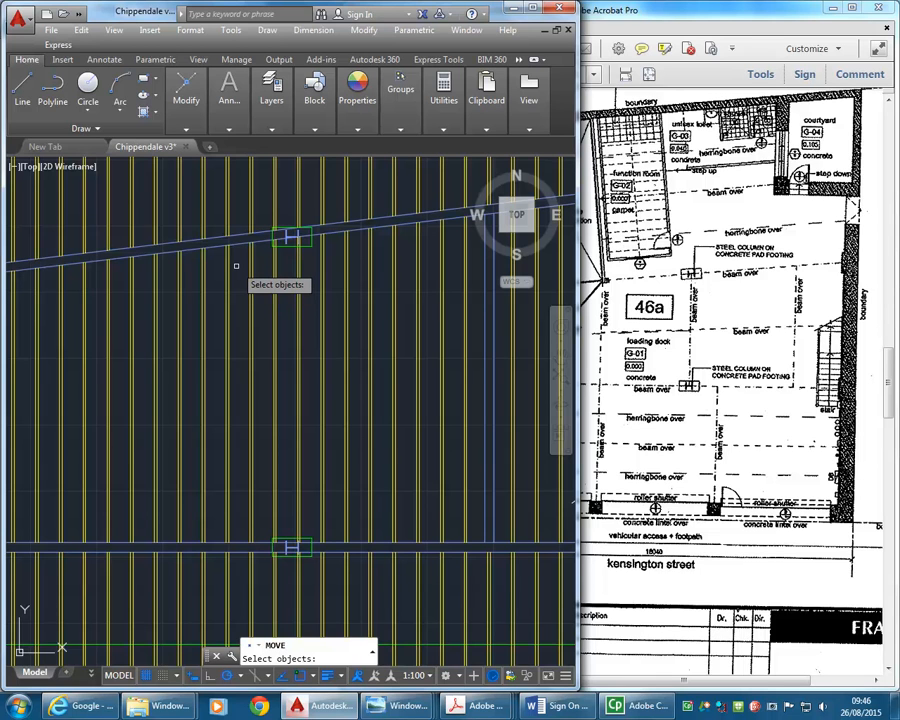
type("p")
key("Return")
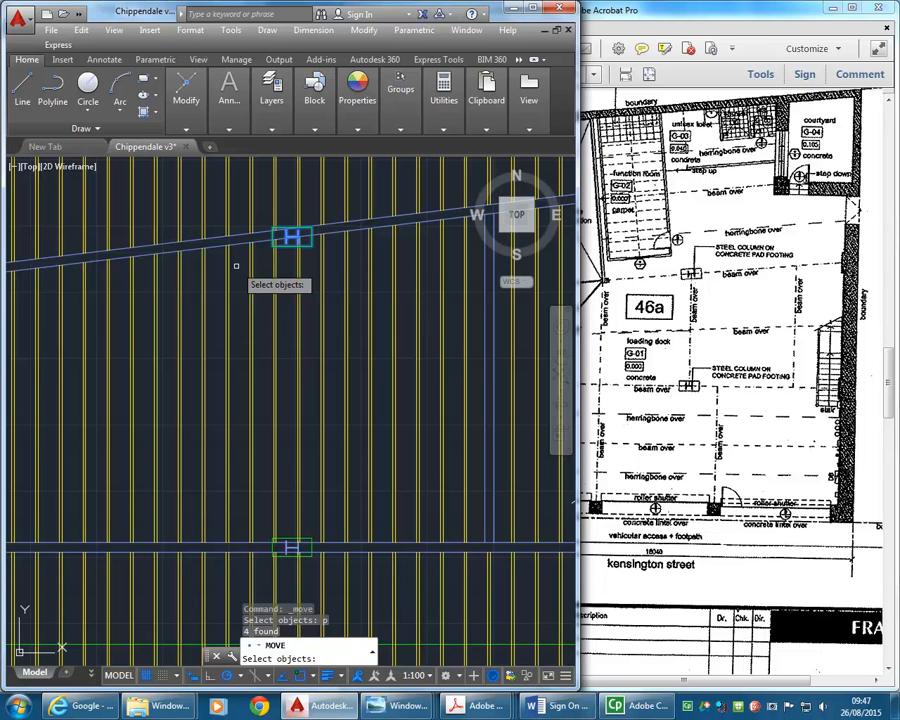
key("Return")
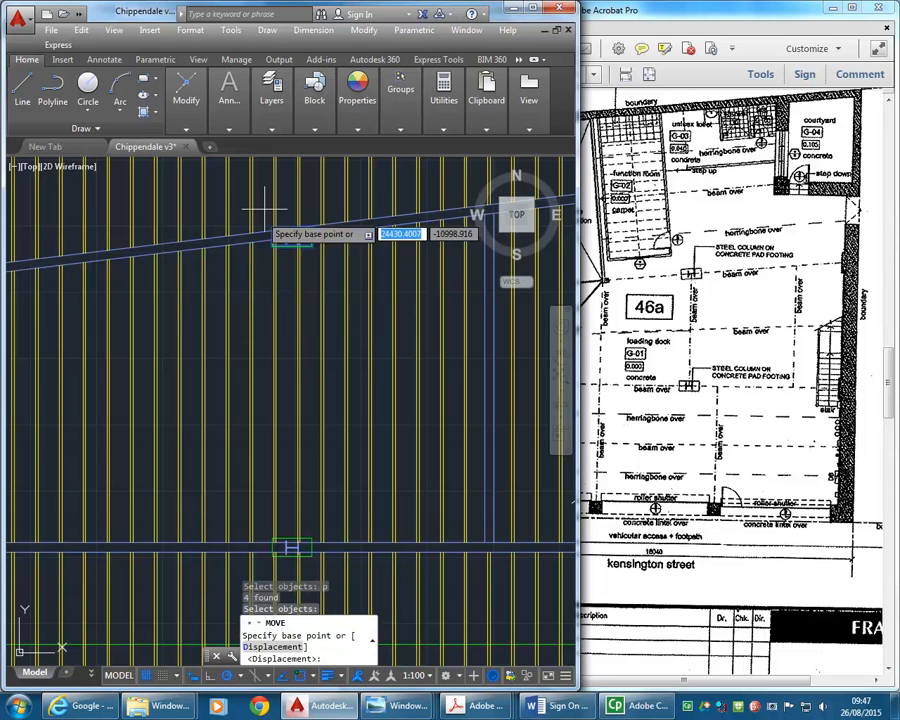
scroll(274, 205, "up", 3)
scroll(285, 235, "up", 3)
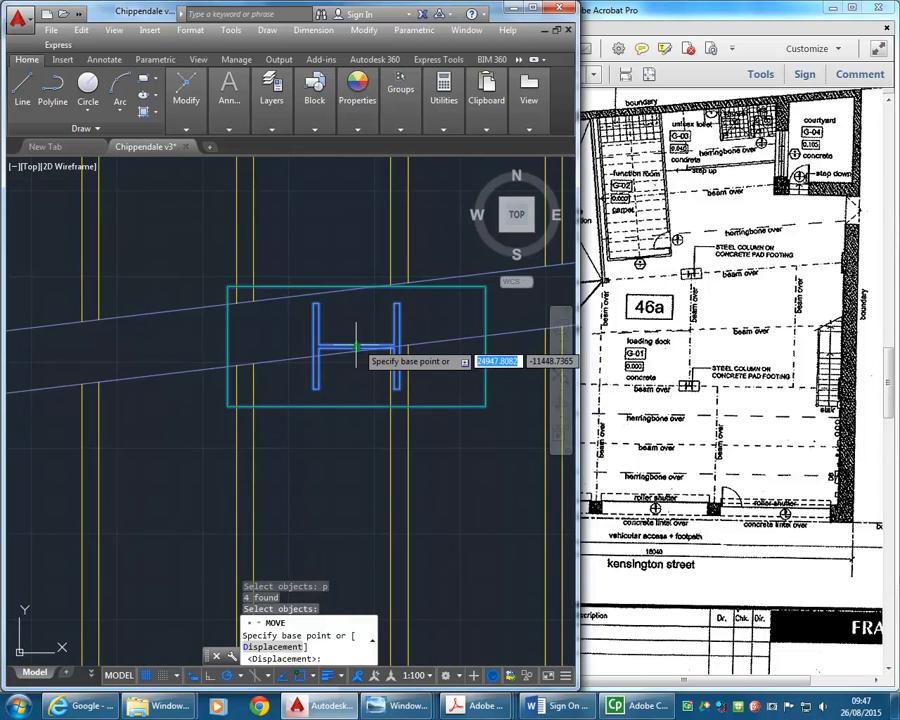
scroll(356, 347, "up", 2)
left_click(356, 347)
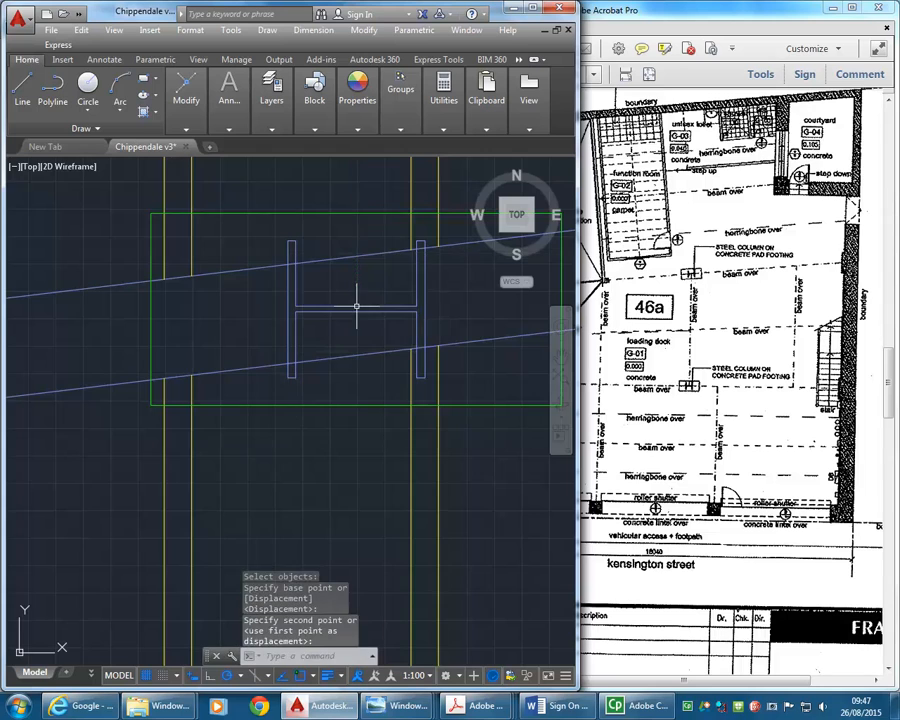
- Examine the moved column's alignment on both floor plans and preview site photo Pics 021.jpg for the beam layout
scroll(356, 302, "down", 6)
middle_click_drag(314, 421, 312, 526)
middle_click_drag(335, 340, 331, 340)
middle_click_drag(321, 251, 317, 308)
scroll(303, 250, "up", 3)
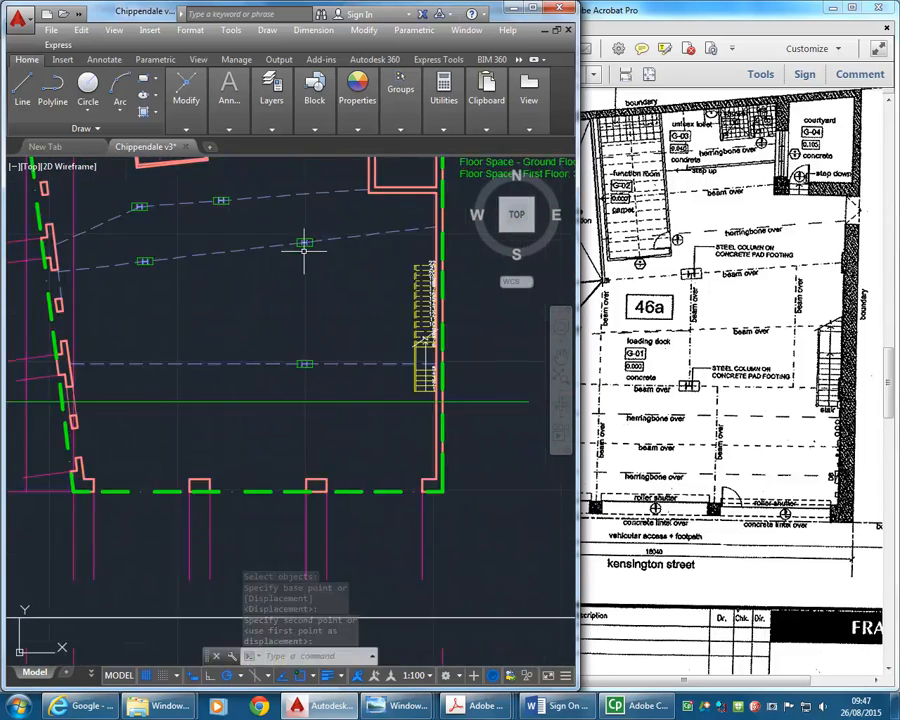
scroll(293, 340, "down", 3)
middle_click_drag(290, 378, 288, 250)
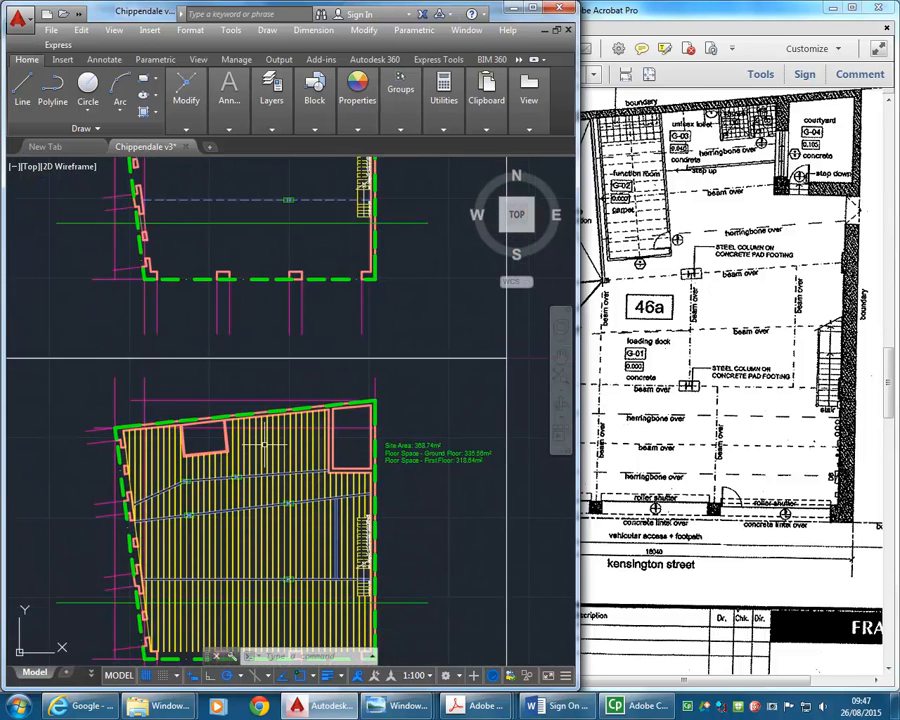
scroll(270, 300, "up", 6)
middle_click_drag(274, 391, 259, 324)
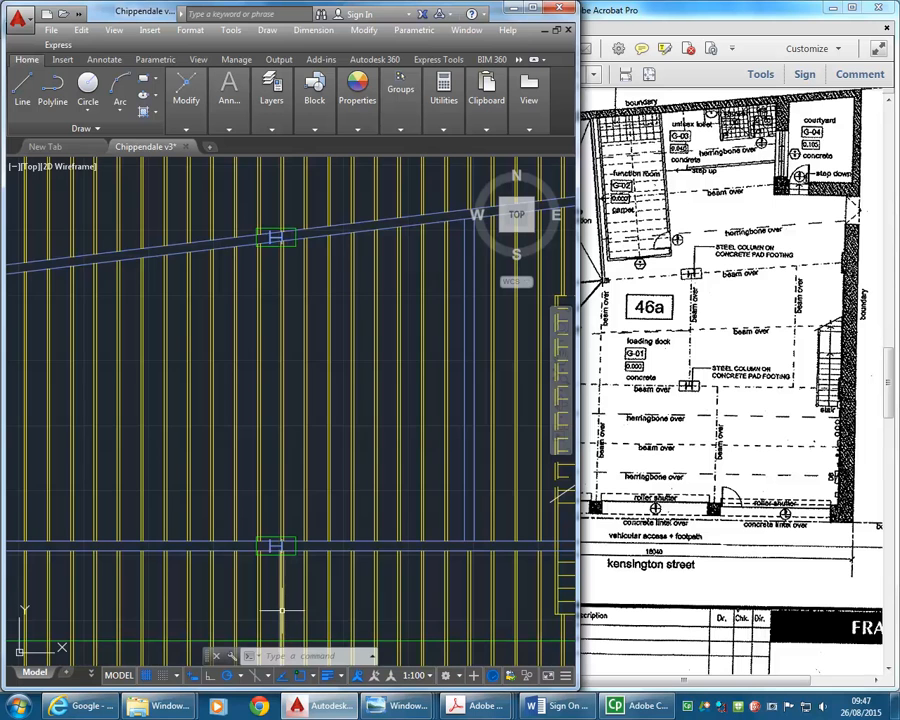
middle_click_drag(221, 479, 249, 460)
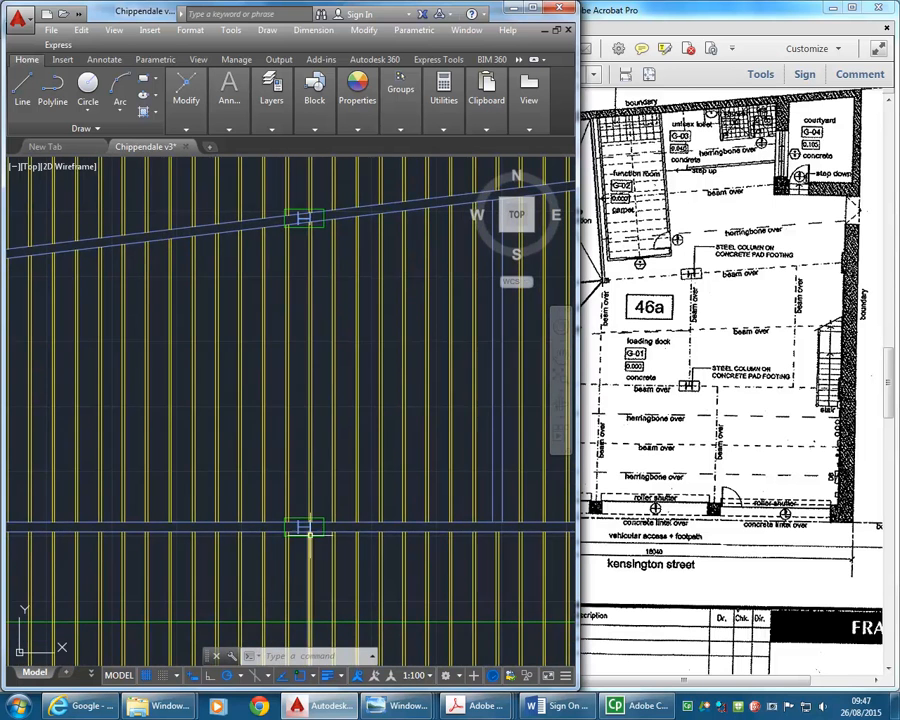
scroll(310, 535, "up", 3)
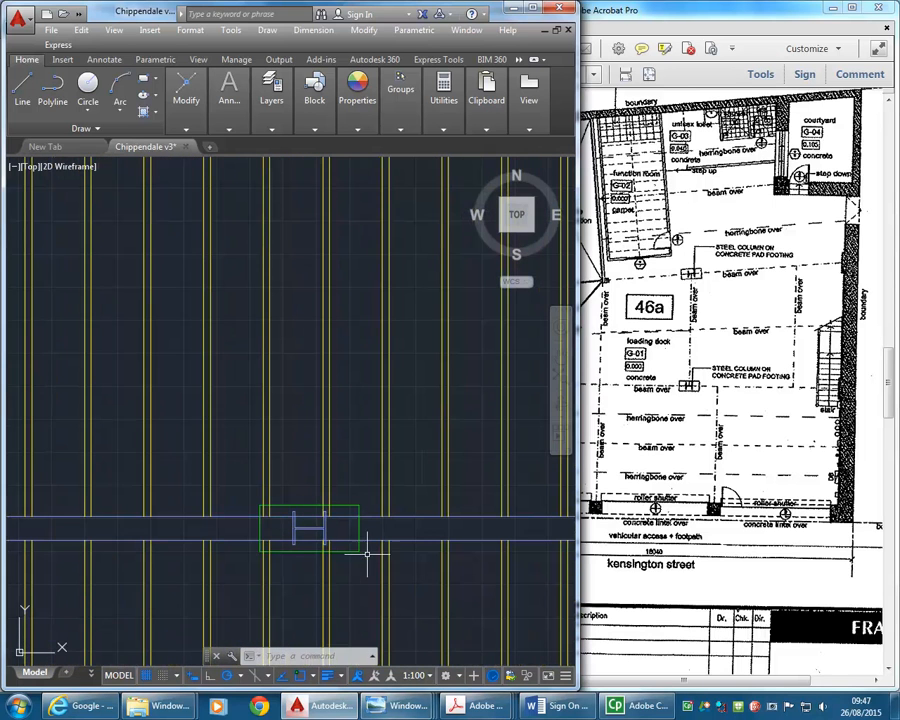
mouse_move(400, 705)
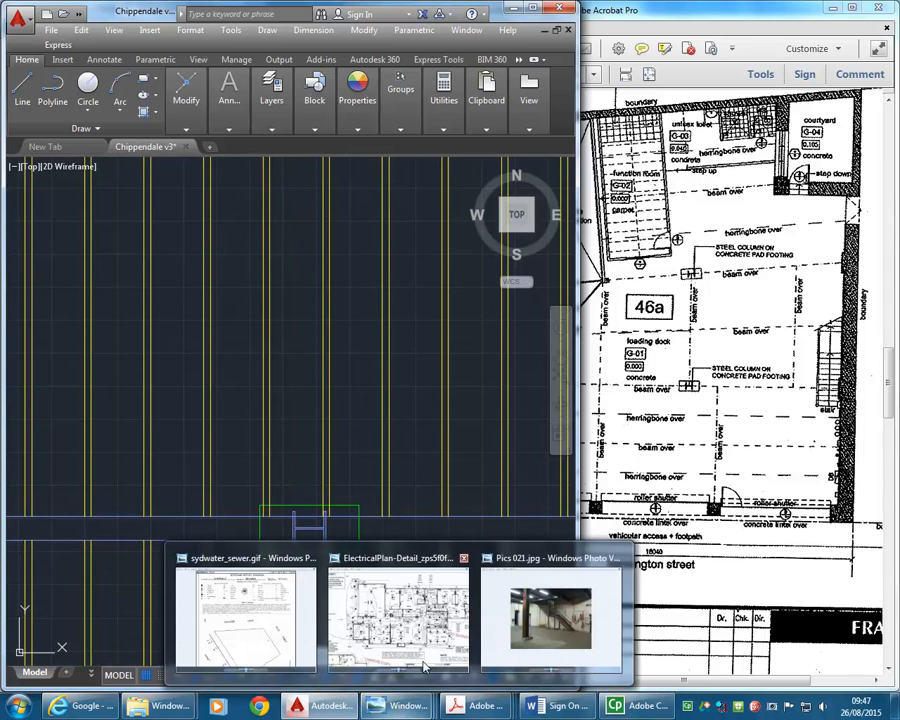
mouse_move(567, 651)
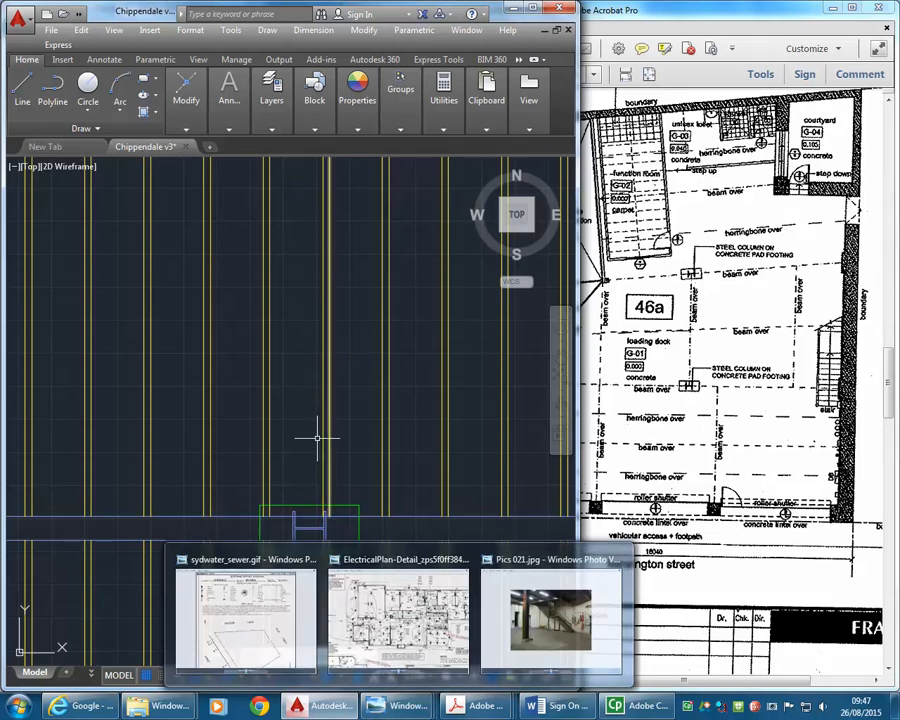
- Start copying the two beam lines beside the stair, with the base point 90 east of the west line's south end
scroll(300, 445, "down", 3)
scroll(430, 466, "up", 2)
left_click(446, 466)
left_click(412, 481)
scroll(437, 520, "up", 2)
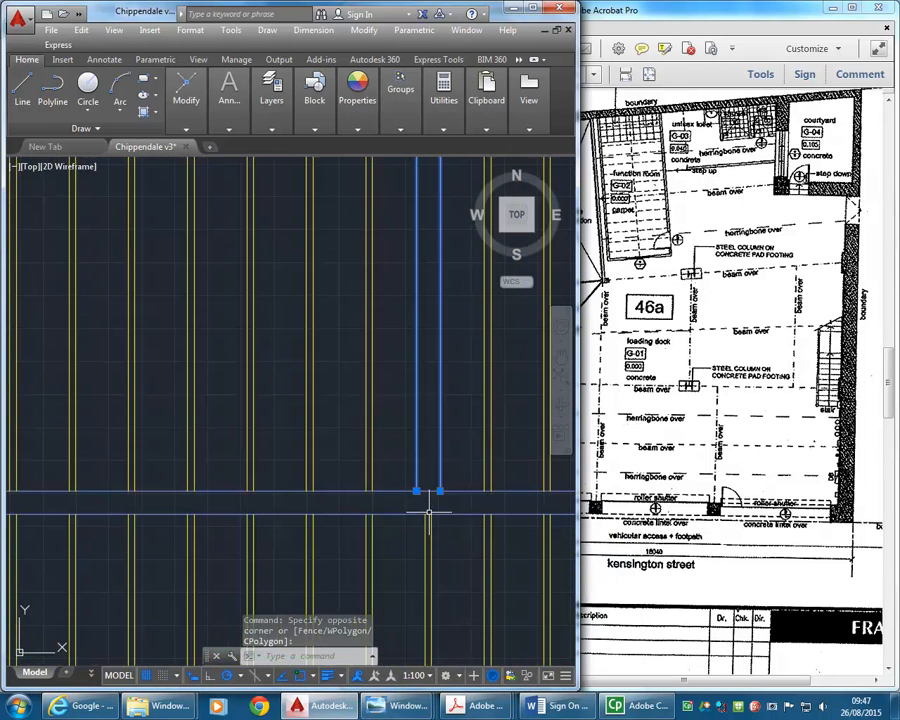
left_click(186, 95)
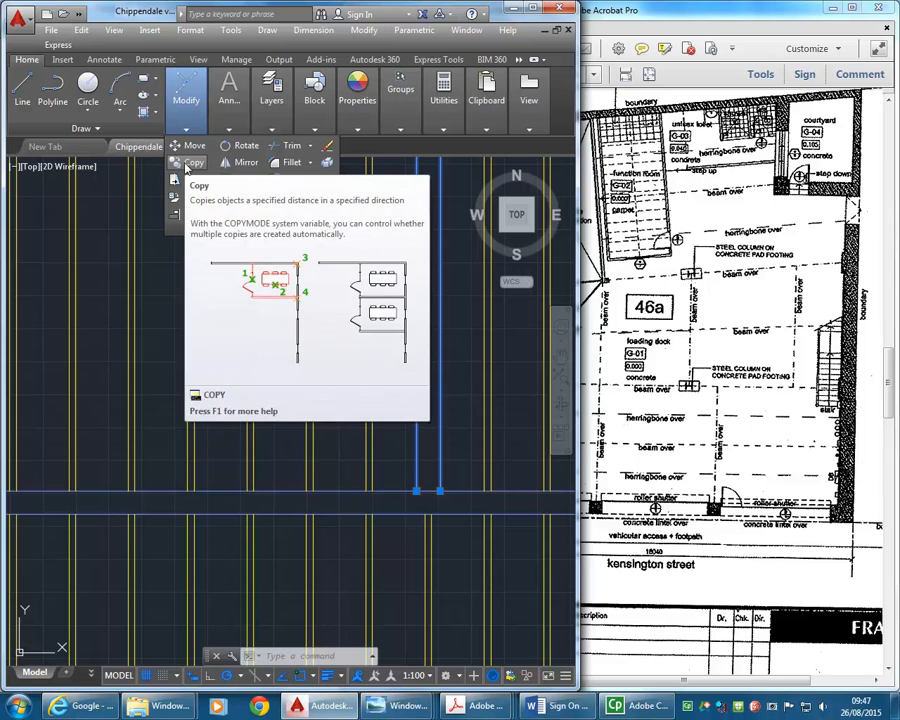
left_click(187, 164)
scroll(310, 474, "up", 4)
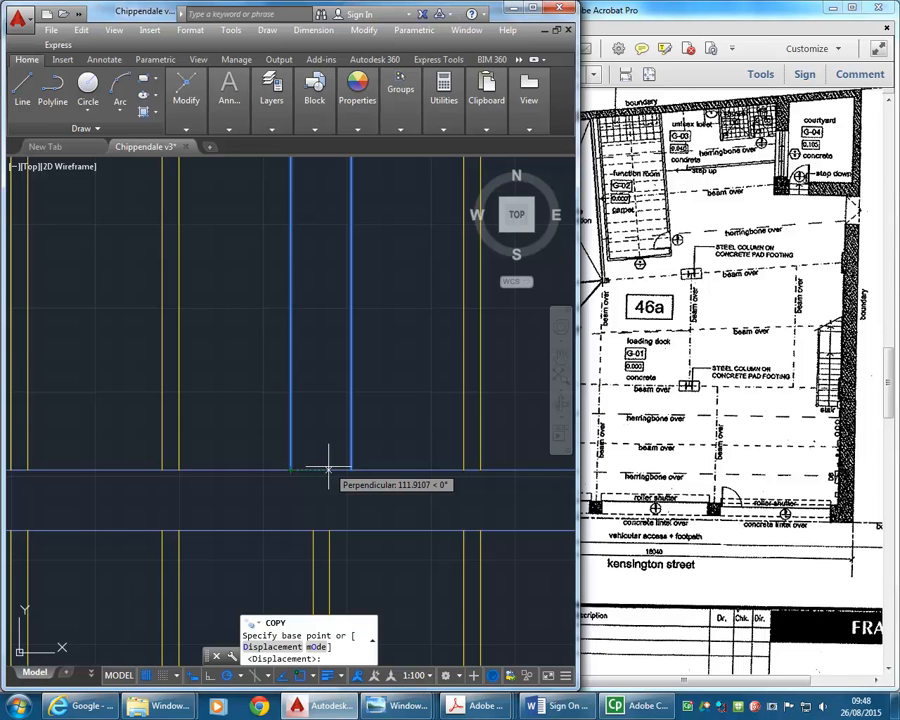
type("90")
key("Return")
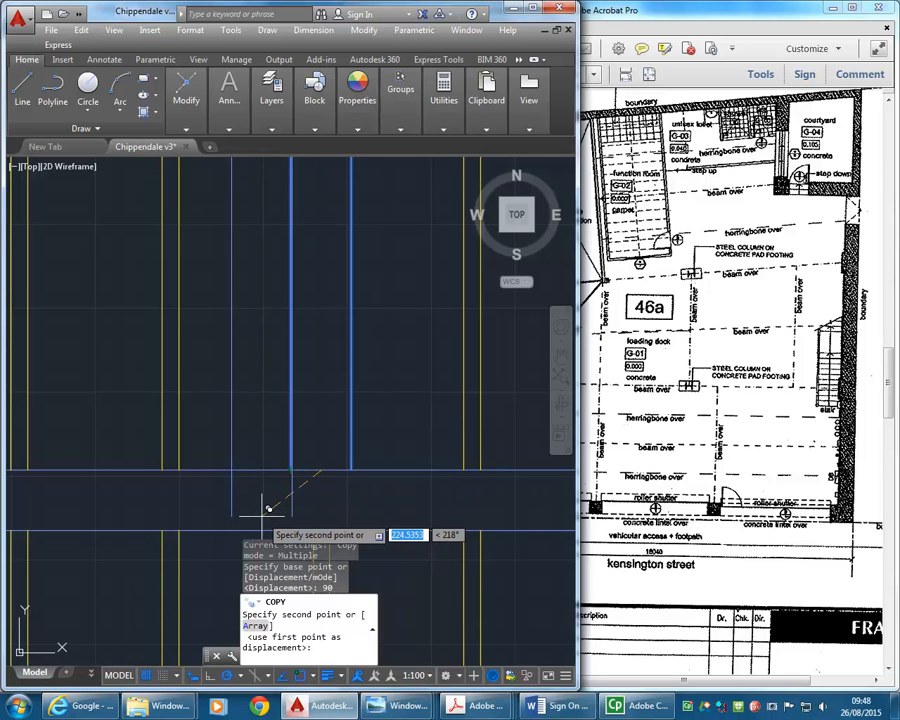
- Place the copied beam on the southern beam's north edge, centred on the column's web, and finish copying
scroll(206, 434, "down", 3)
middle_click_drag(206, 434, 382, 434)
middle_click_drag(150, 389, 239, 373)
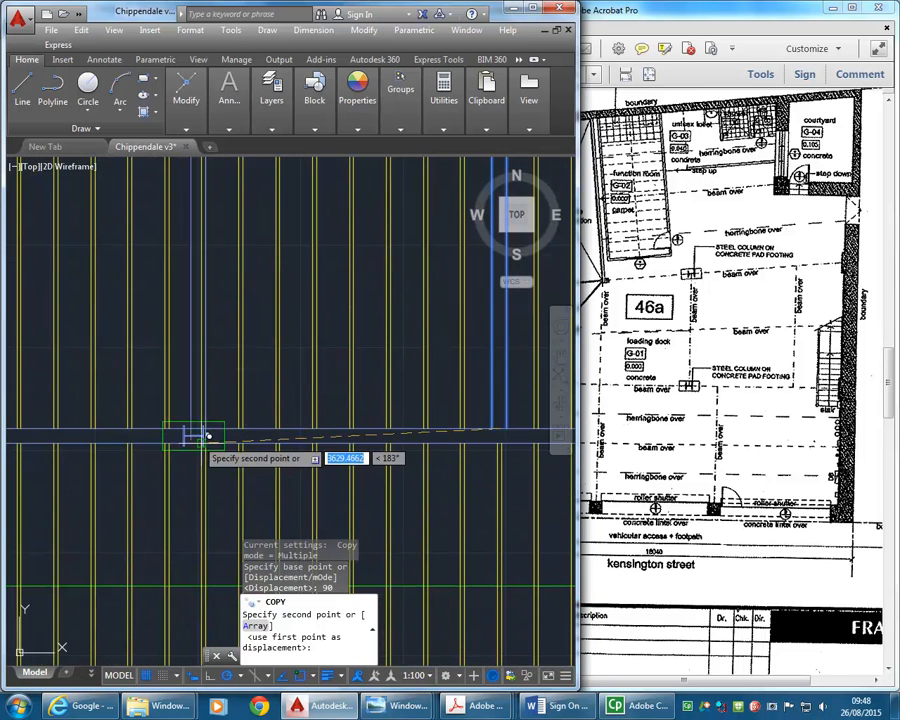
scroll(194, 438, "up", 2)
scroll(206, 420, "up", 1)
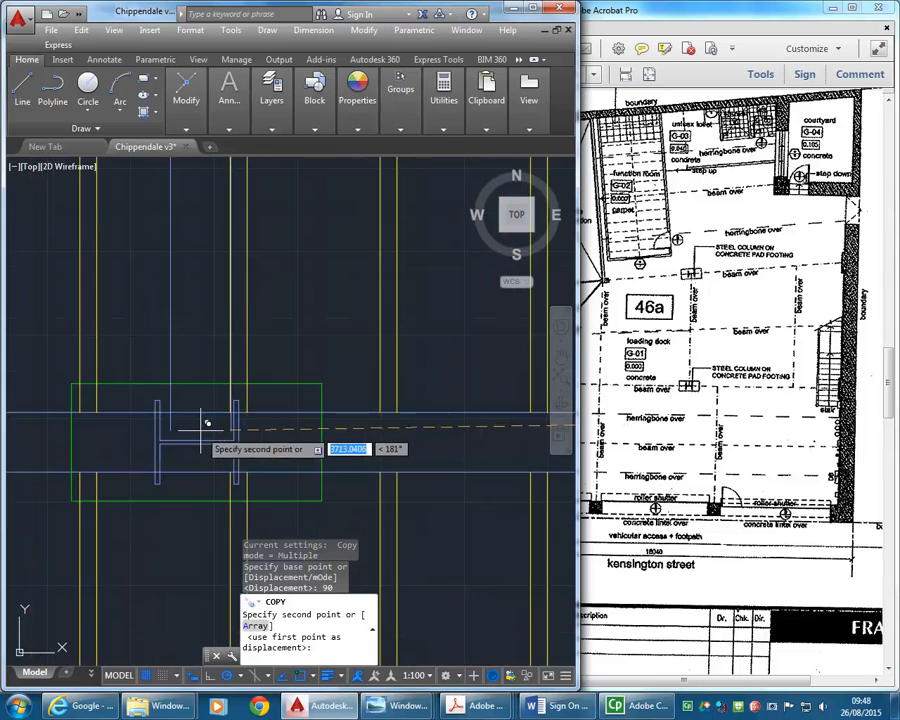
scroll(160, 436, "up", 1)
middle_click_drag(160, 436, 185, 450)
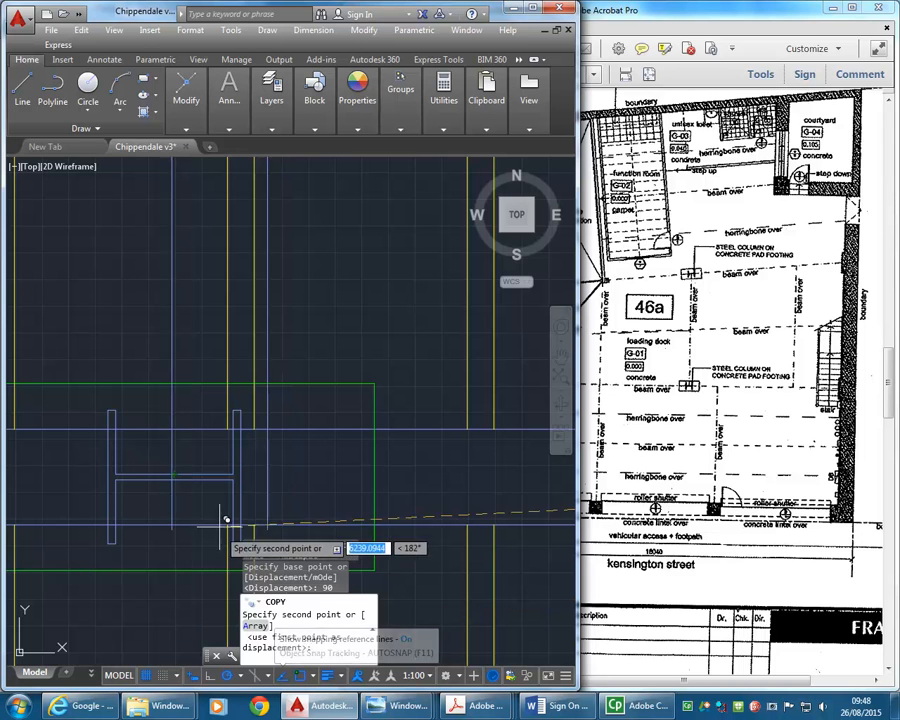
left_click(180, 428)
right_click(145, 293)
left_click(178, 299)
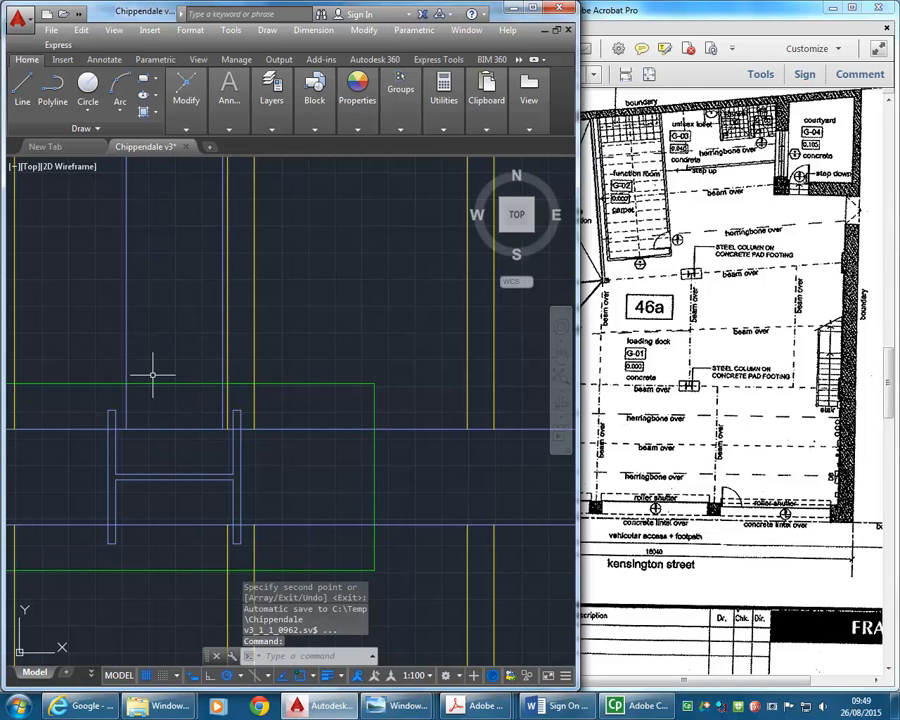
scroll(153, 375, "down", 4)
scroll(155, 378, "up", 2)
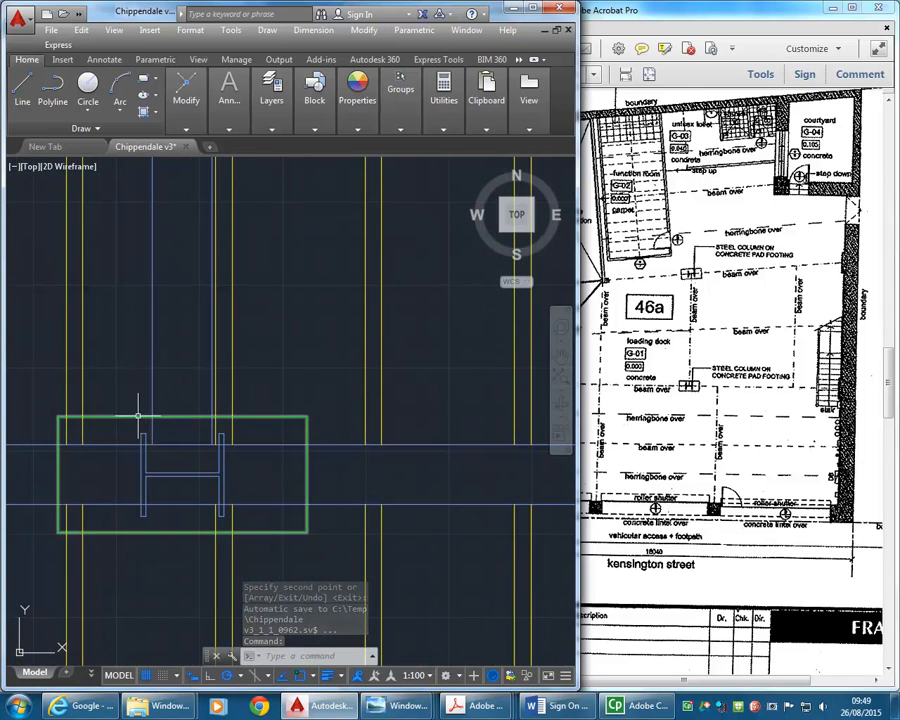
- Delete the green rectangular footing outlines around the steel columns on the floor plan with the joists
left_click(131, 418)
key("Delete")
scroll(214, 452, "down", 5)
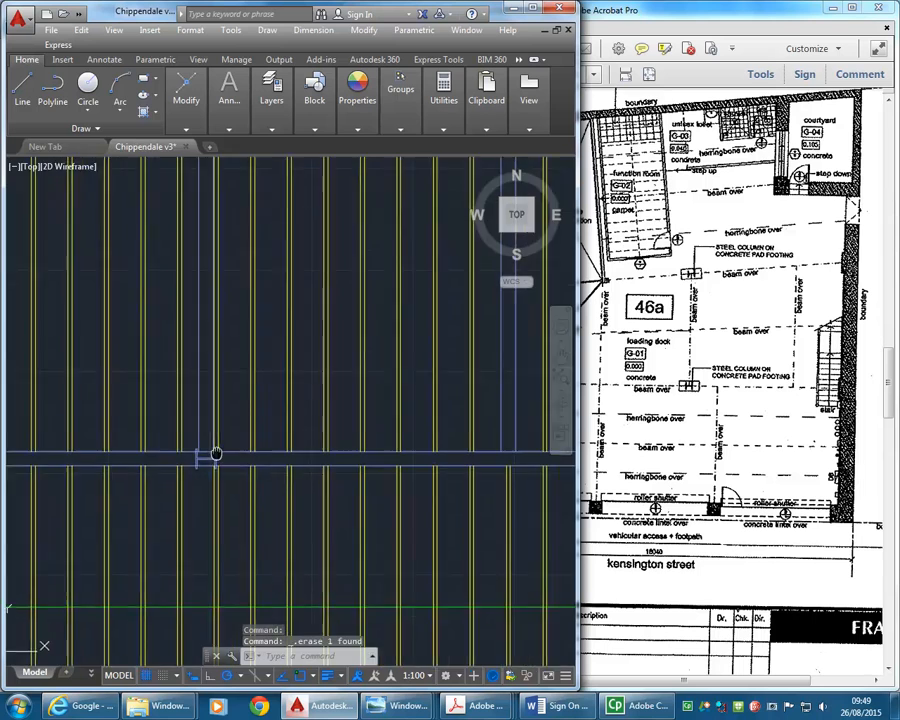
middle_click_drag(197, 457, 268, 455)
scroll(262, 360, "up", 4)
scroll(271, 448, "up", 4)
key("Delete")
scroll(369, 399, "down", 6)
mouse_move(153, 440)
middle_mouse_down()
mouse_move(203, 438)
mouse_move(184, 444)
mouse_move(227, 507)
middle_mouse_up()
scroll(162, 416, "up", 6)
left_click(132, 465)
key("Delete")
scroll(160, 428, "down", 3)
left_click(142, 314)
middle_click_drag(305, 315, 183, 338)
scroll(313, 338, "up", 2)
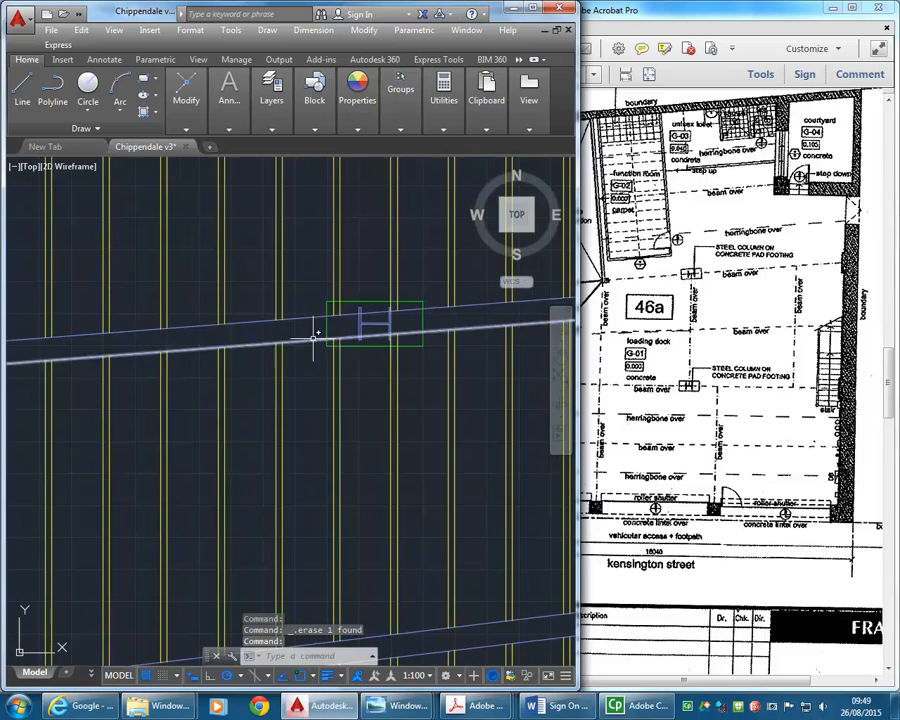
left_click(332, 303)
key("Delete")
- Trim the copied beam's two lines back to the south edge of the angled beam at its column
scroll(228, 299, "down", 4)
middle_click_drag(300, 363, 251, 299)
scroll(249, 297, "down", 2)
scroll(377, 460, "up", 4)
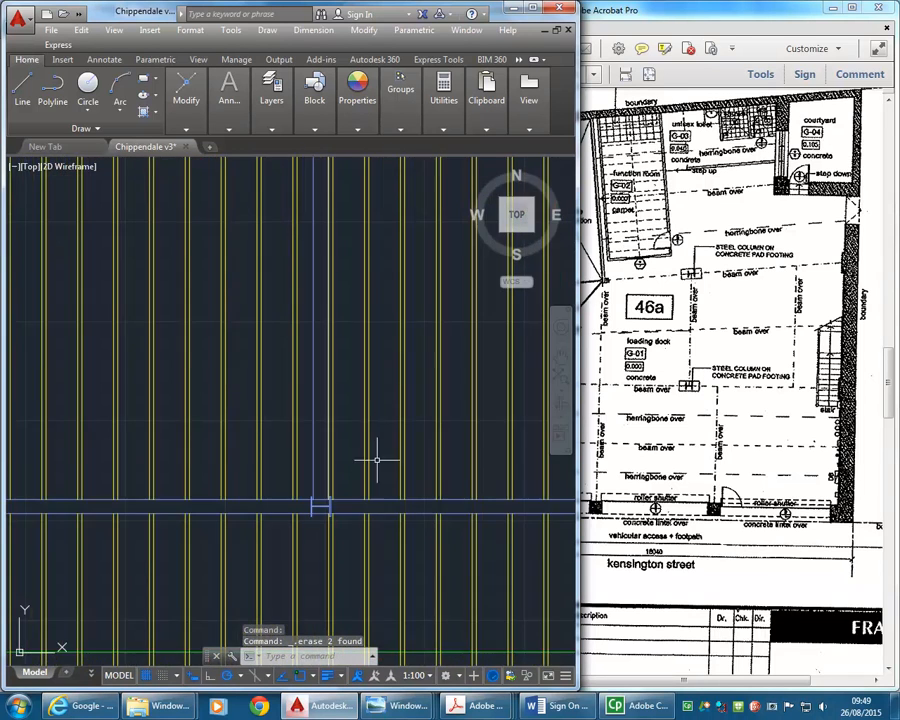
middle_click_drag(375, 447, 319, 498)
middle_click_drag(294, 185, 285, 303)
scroll(268, 222, "up", 2)
middle_click_drag(243, 207, 260, 283)
scroll(251, 279, "up", 4)
middle_click_drag(300, 343, 235, 314)
scroll(250, 423, "up", 2)
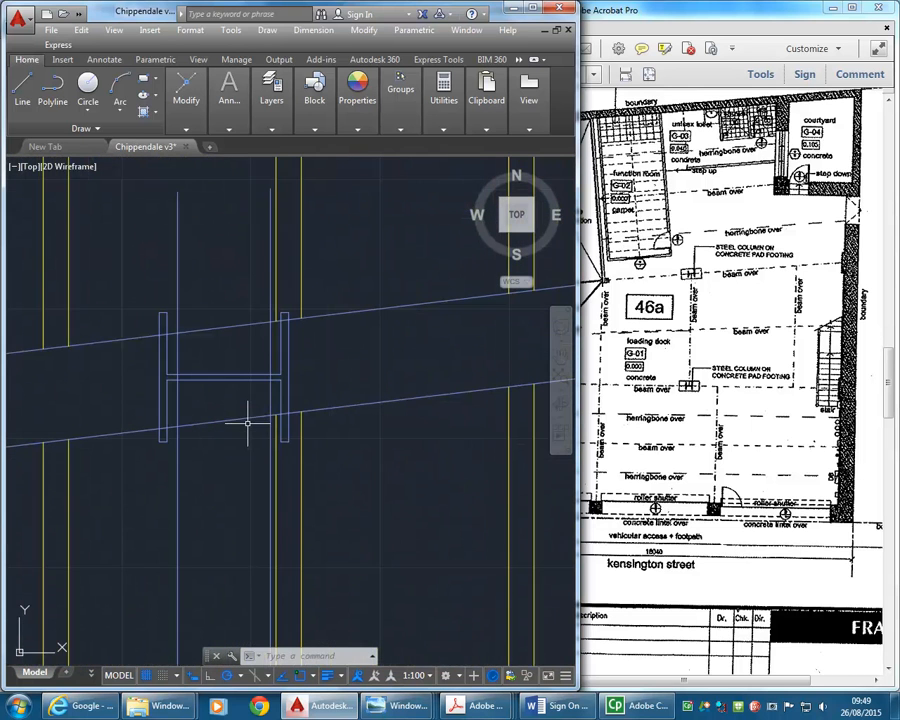
mouse_move(187, 106)
left_click(272, 157)
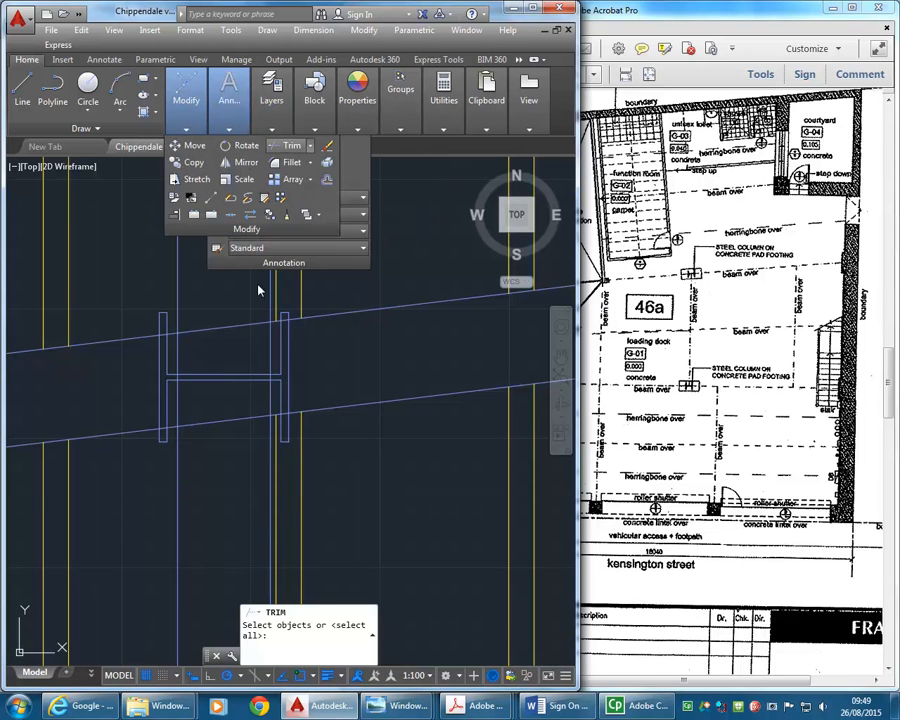
left_click(235, 420)
key("Return")
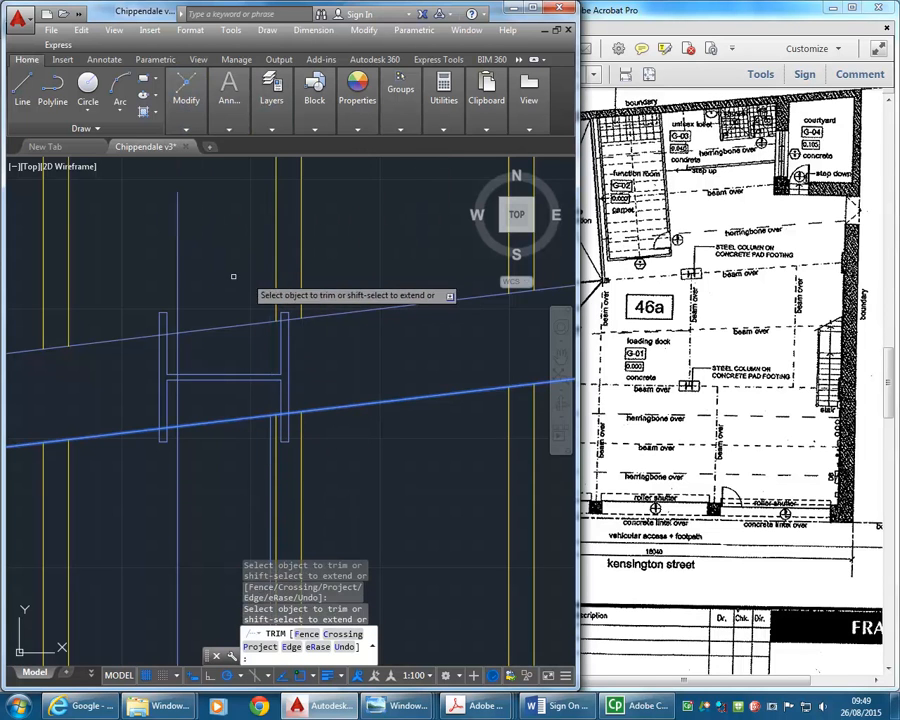
left_click(178, 276)
right_click(167, 256)
left_click(190, 262)
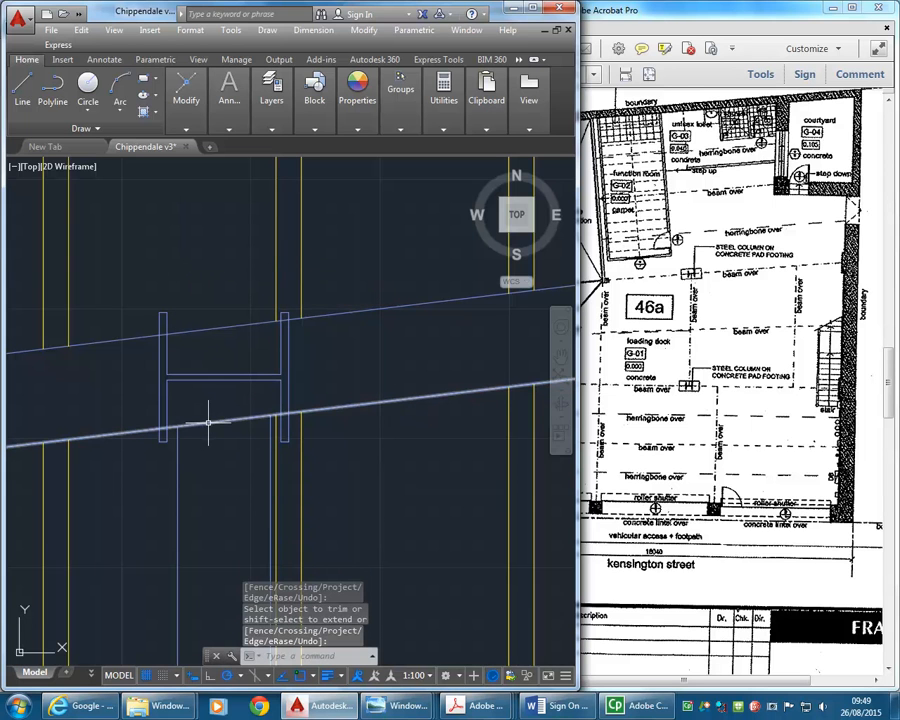
- Compare the drawn beams with the loading dock beam layout on the ground floor plan PDF in Adobe Acrobat Pro and return to AutoCAD
scroll(215, 430, "down", 5)
middle_click_drag(233, 442, 227, 366)
middle_click_drag(214, 476, 283, 449)
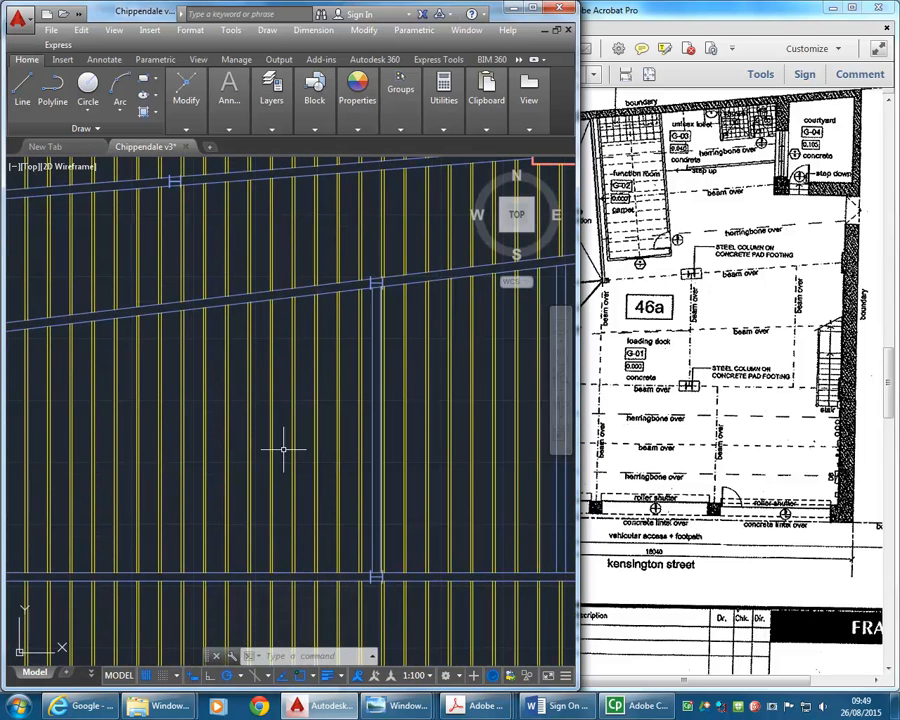
left_click(609, 472)
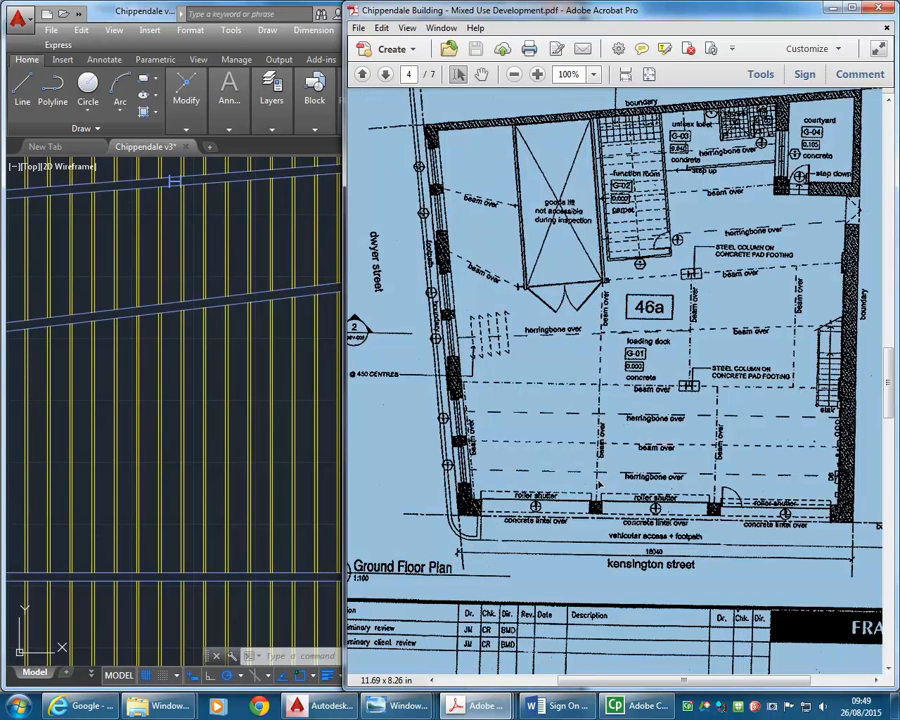
left_click(598, 497)
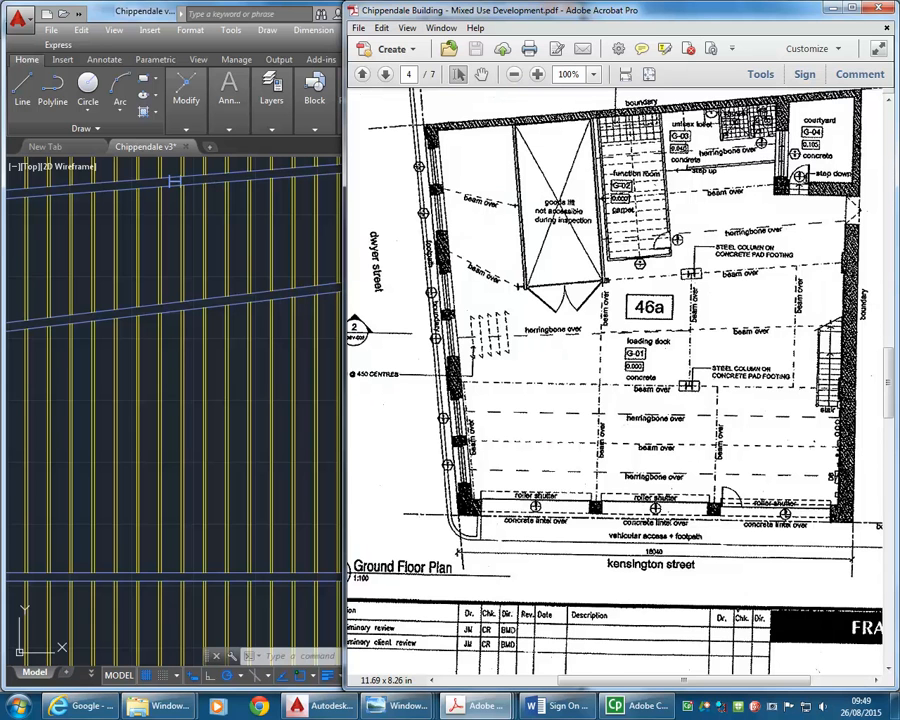
left_click(202, 343)
scroll(184, 325, "down", 5)
mouse_move(184, 325)
middle_mouse_down()
mouse_move(207, 325)
mouse_move(236, 356)
middle_mouse_up()
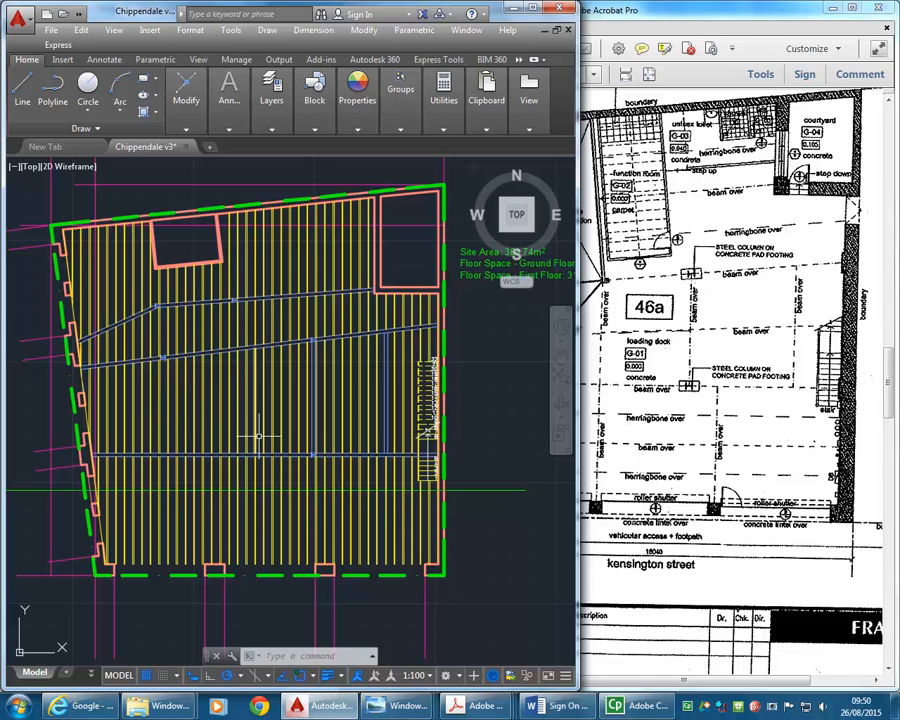
- Start copying the trimmed beam's two lines, with the base point 90 east of the west line's north end
scroll(277, 445, "up", 5)
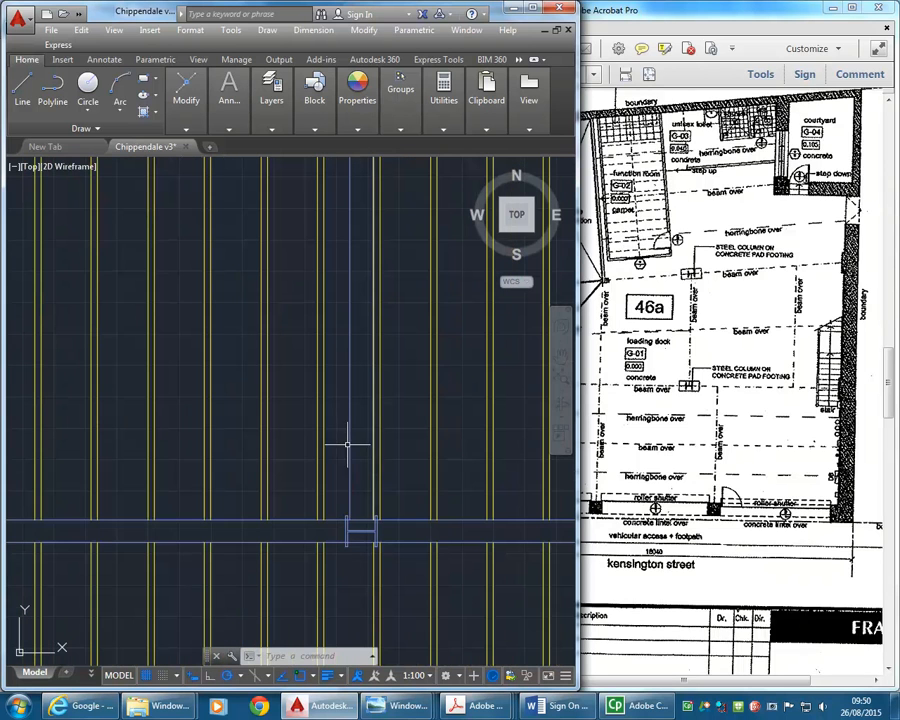
left_click(371, 450)
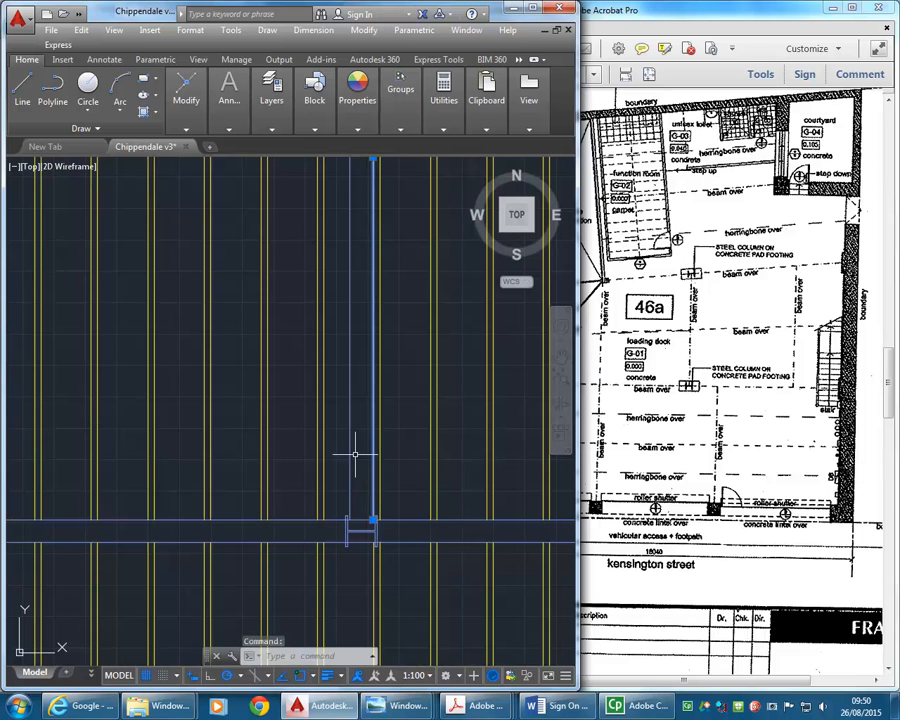
left_click(350, 452)
scroll(271, 408, "down", 6)
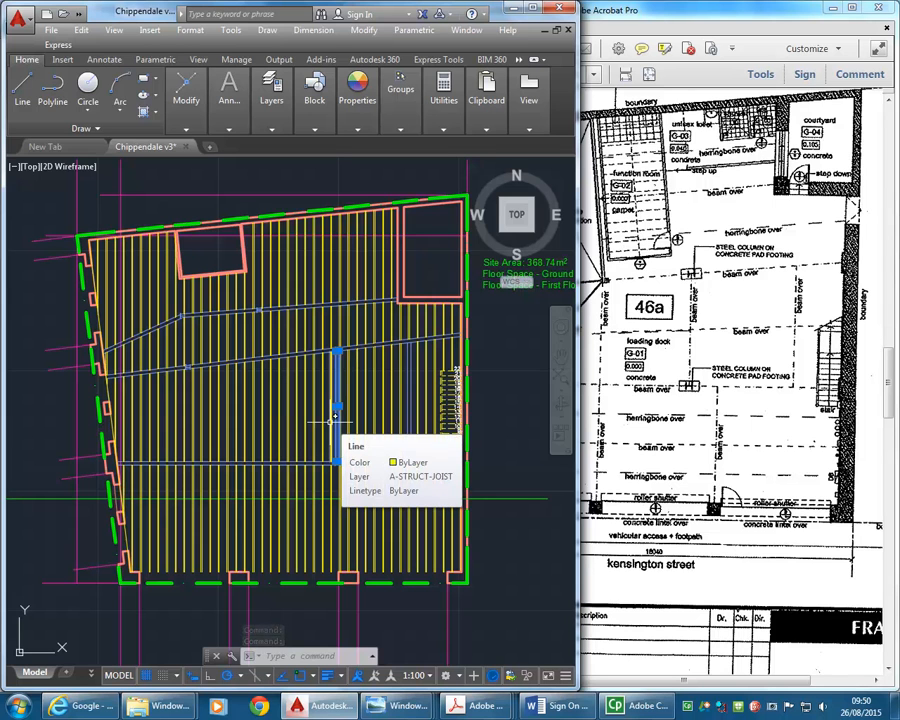
scroll(330, 362, "up", 8)
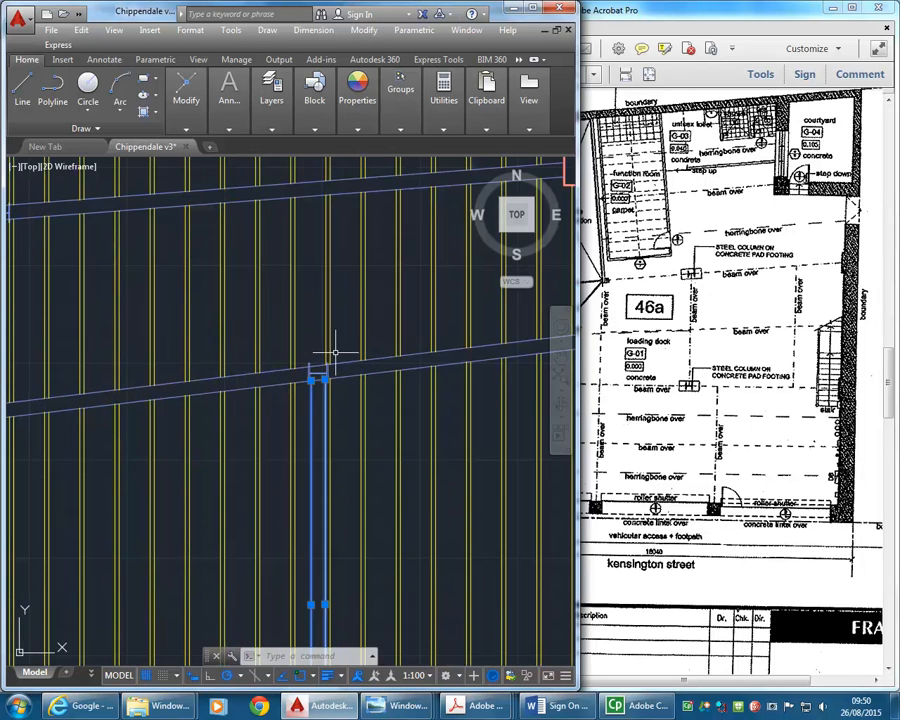
scroll(324, 377, "up", 2)
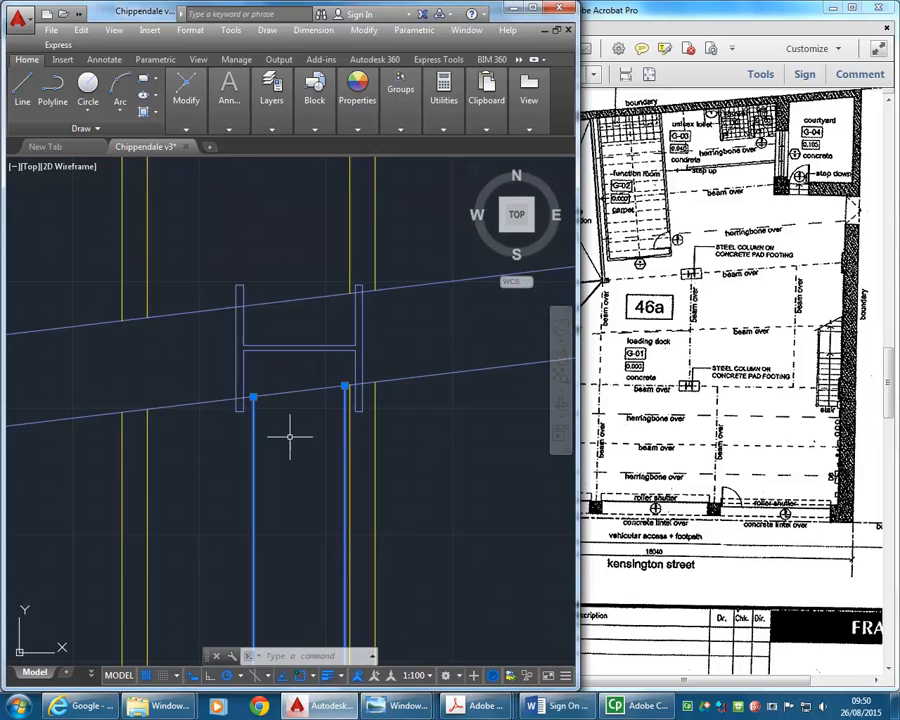
scroll(289, 436, "up", 2)
mouse_move(184, 107)
left_click(188, 164)
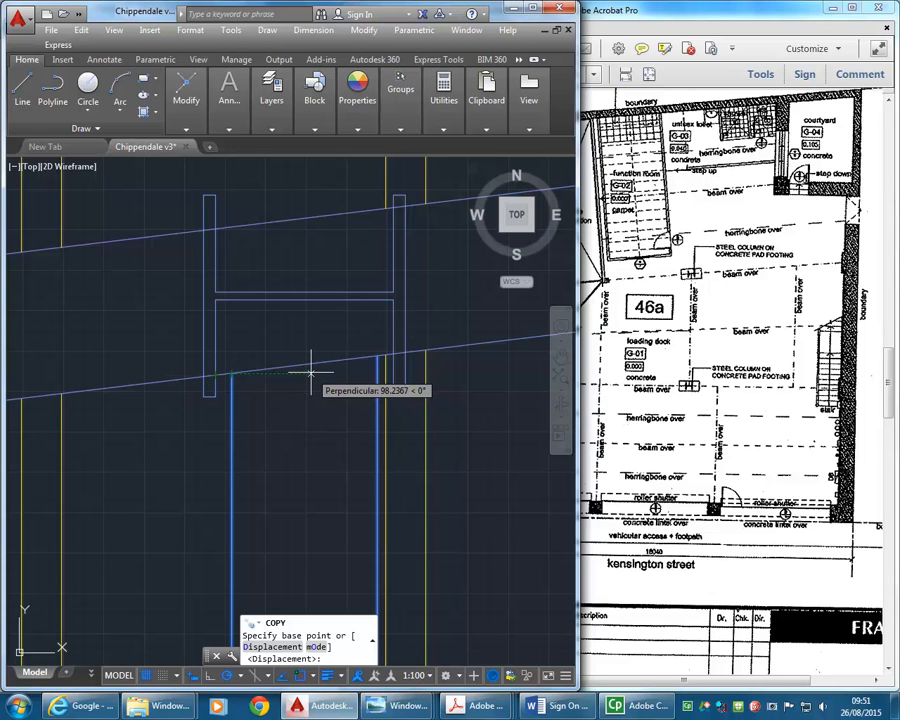
type("90")
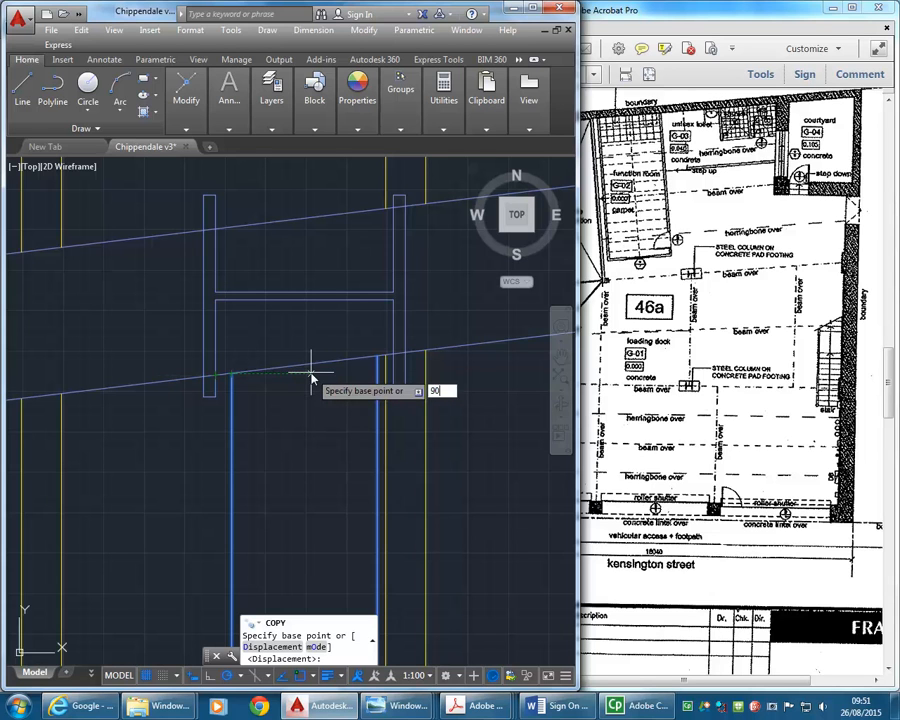
key("Return")
- Place the copied beam at the web midpoint of the western column on the same angled beam and finish copying
scroll(184, 364, "down", 4)
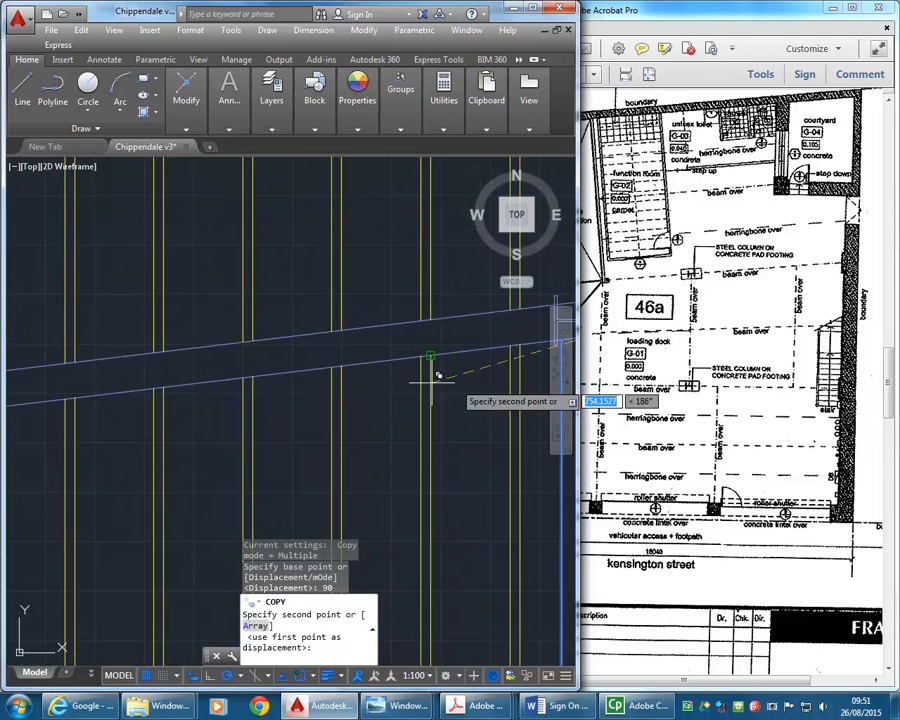
scroll(432, 383, "down", 3)
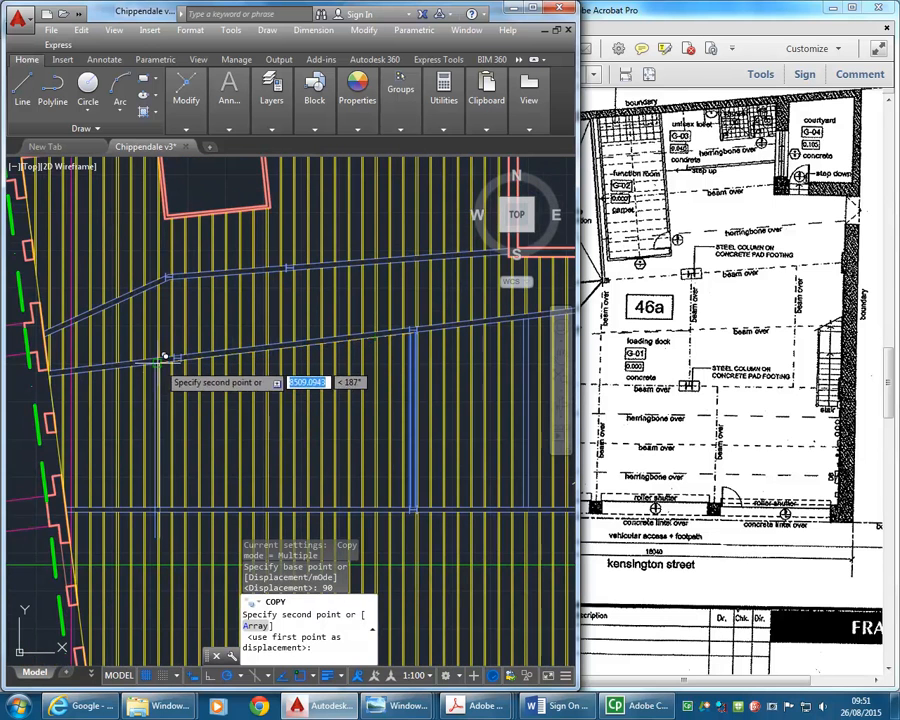
scroll(180, 345, "up", 5)
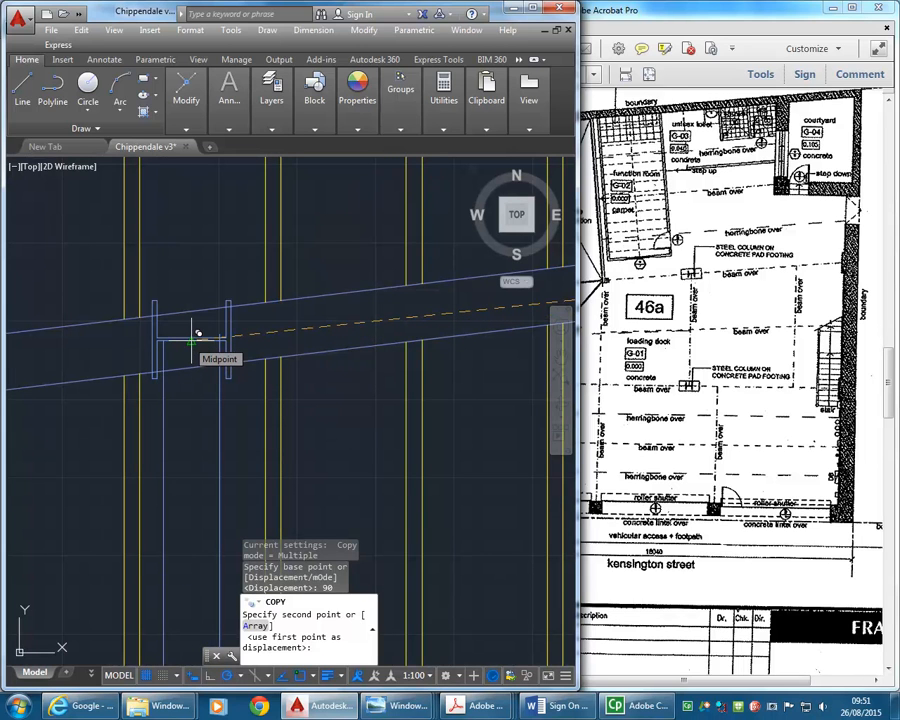
left_click(192, 342)
right_click(190, 258)
left_click(210, 262)
- Trim the new western beam's two lines back to the south edge of the angled beam
scroll(220, 336, "up", 3)
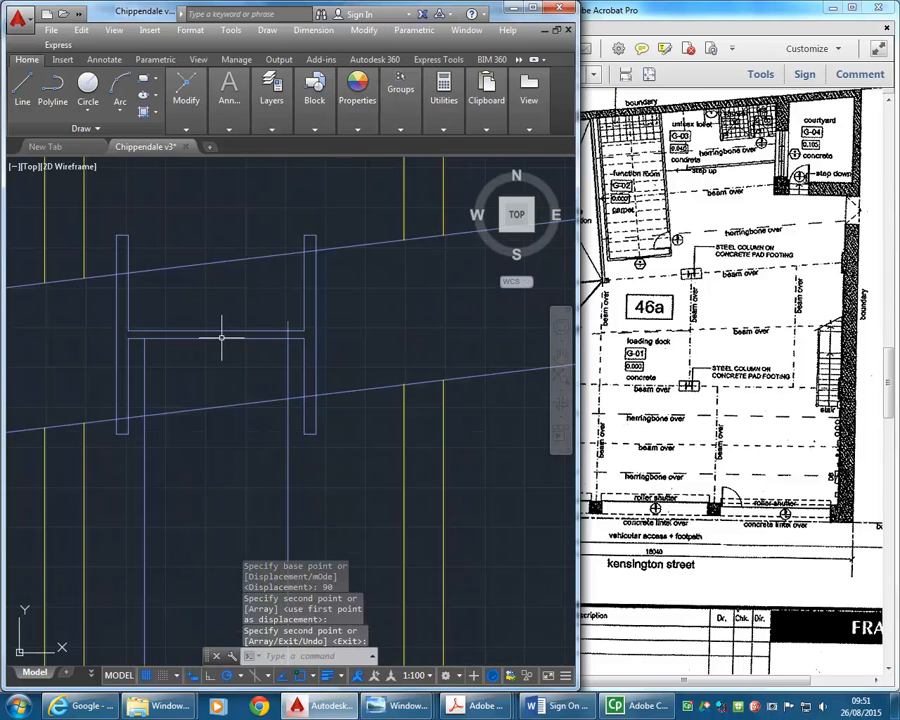
mouse_move(196, 130)
left_click(290, 145)
left_click(232, 406)
key("Return")
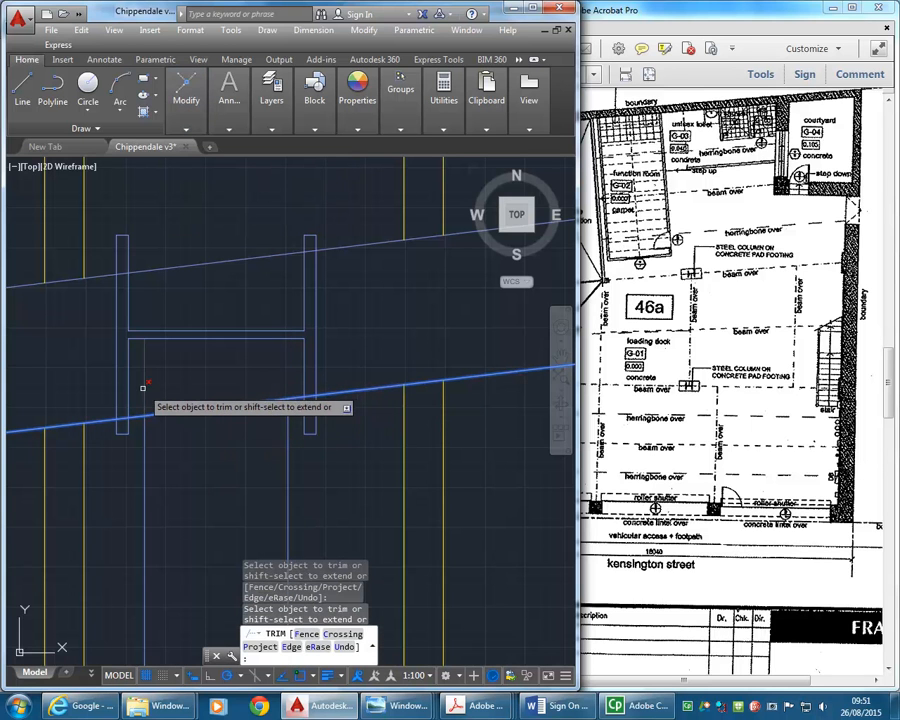
left_click(145, 389)
right_click(167, 380)
left_click(181, 390)
- Trim the western beam's two lines out between the north and south edges of the horizontal southern beam
scroll(177, 369, "down", 10)
middle_click_drag(177, 368, 207, 266)
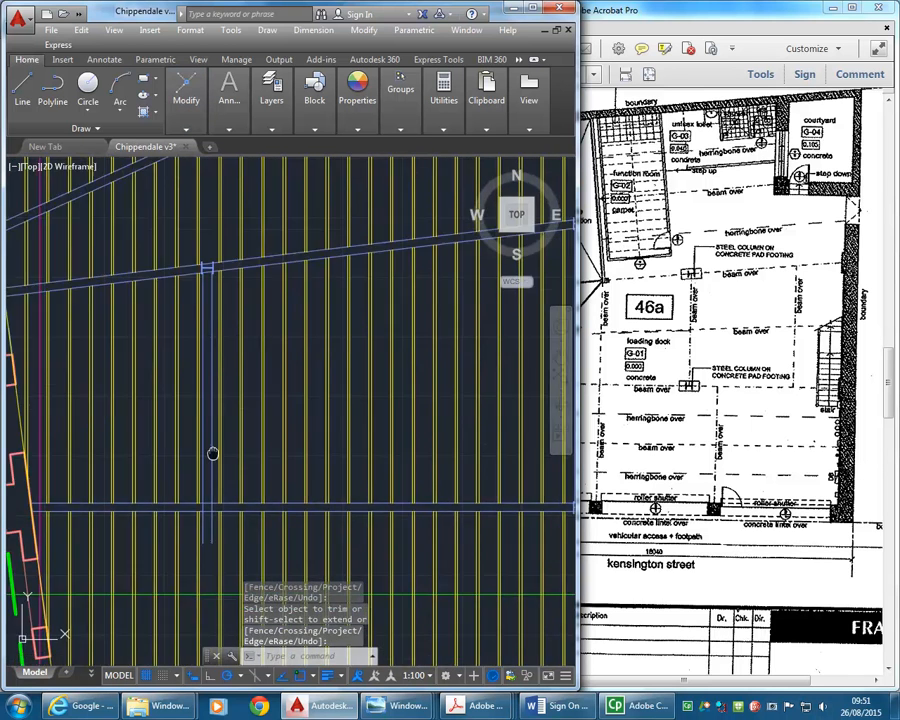
middle_click_drag(214, 454, 222, 314)
scroll(223, 439, "down", 3)
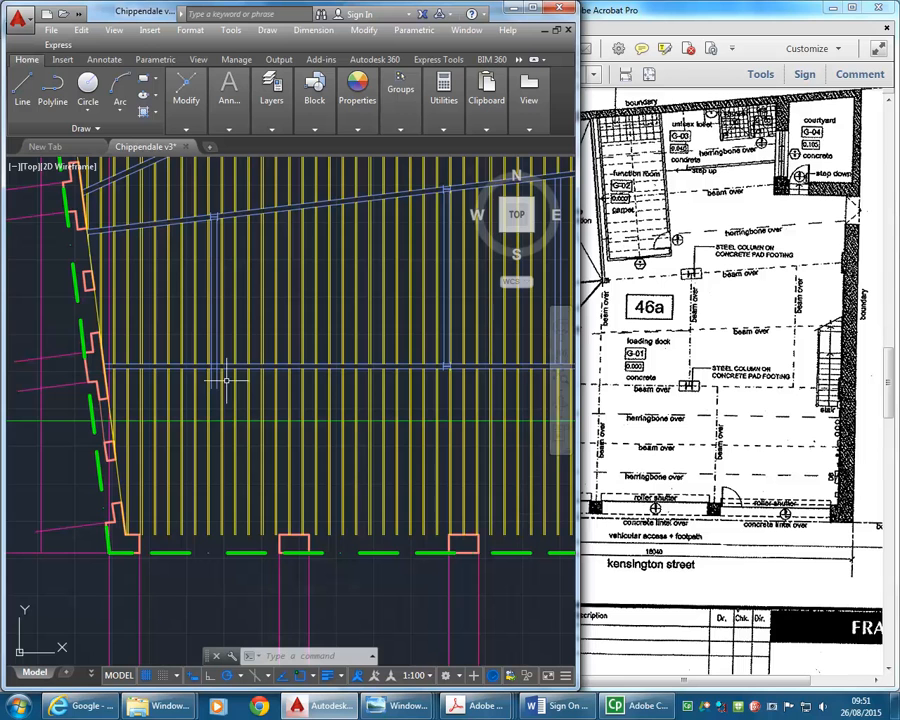
scroll(220, 378, "up", 5)
scroll(220, 378, "up", 3)
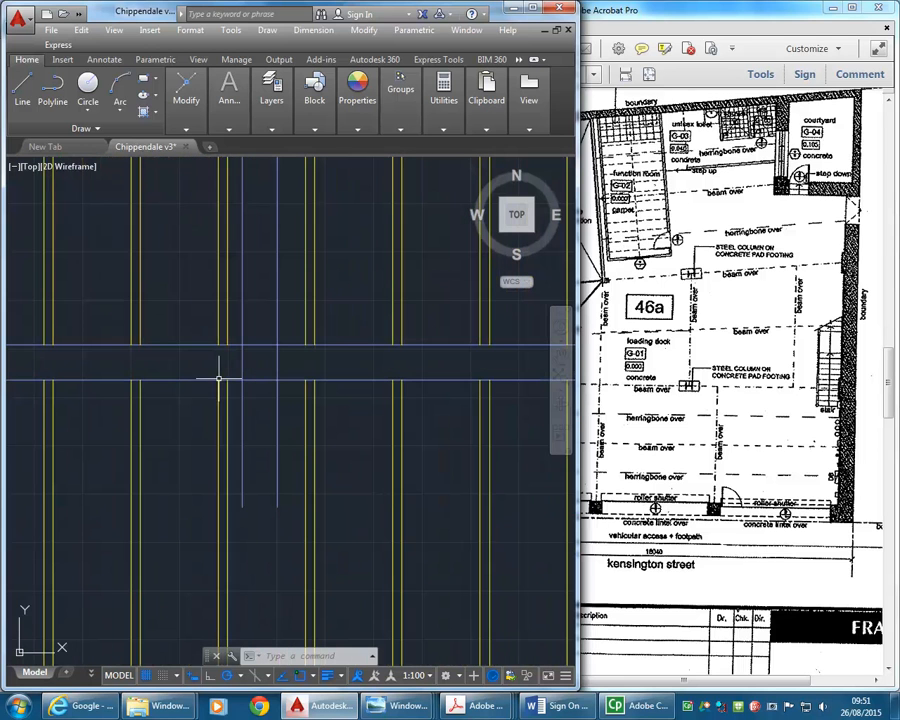
mouse_move(183, 97)
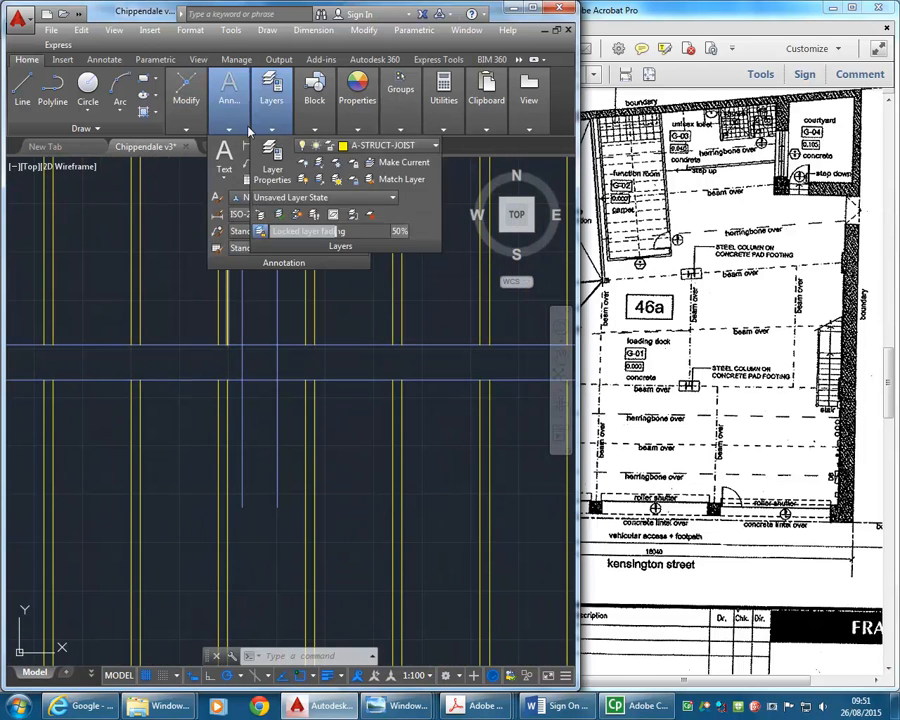
left_click(290, 148)
left_click(374, 326)
left_click(349, 418)
key("Return")
left_click(310, 356)
left_click(205, 375)
scroll(245, 352, "down", 4)
right_click(237, 302)
left_click(258, 302)
scroll(255, 362, "down", 4)
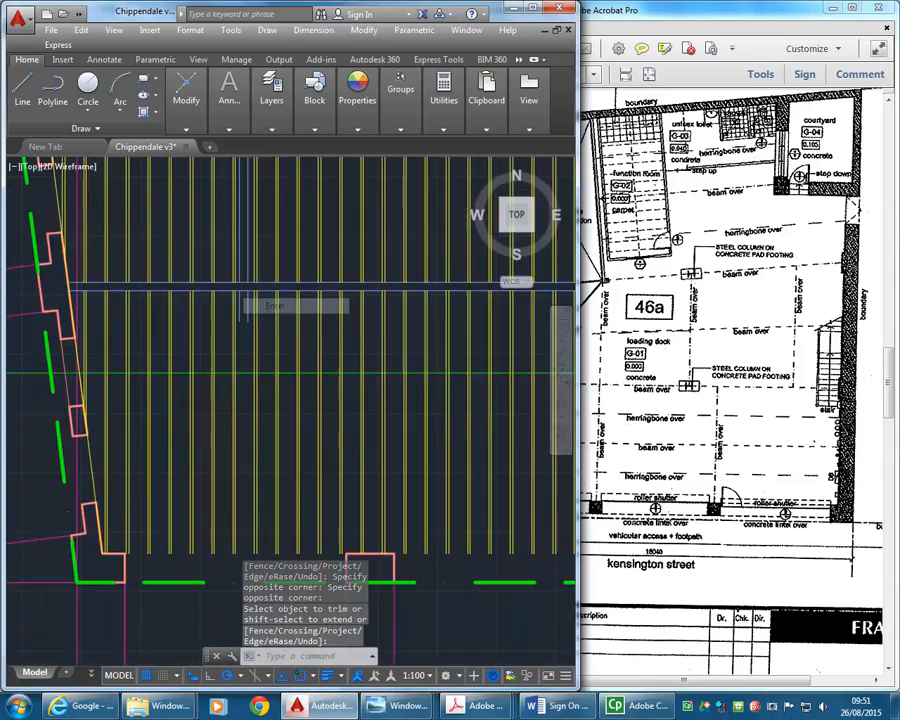
scroll(250, 370, "up", 1)
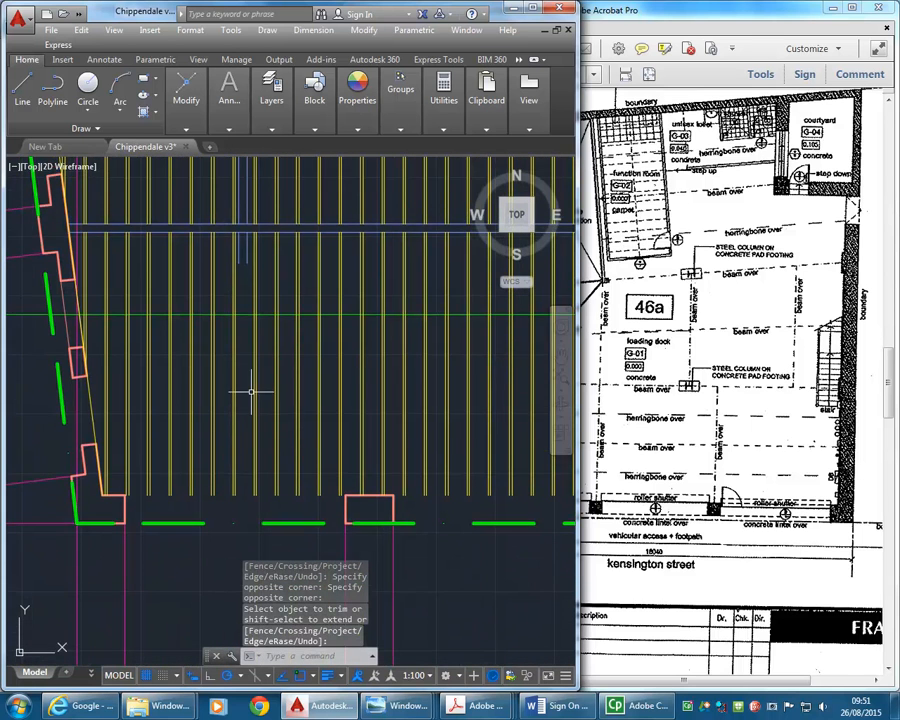
scroll(245, 386, "down", 3)
scroll(246, 392, "up", 2)
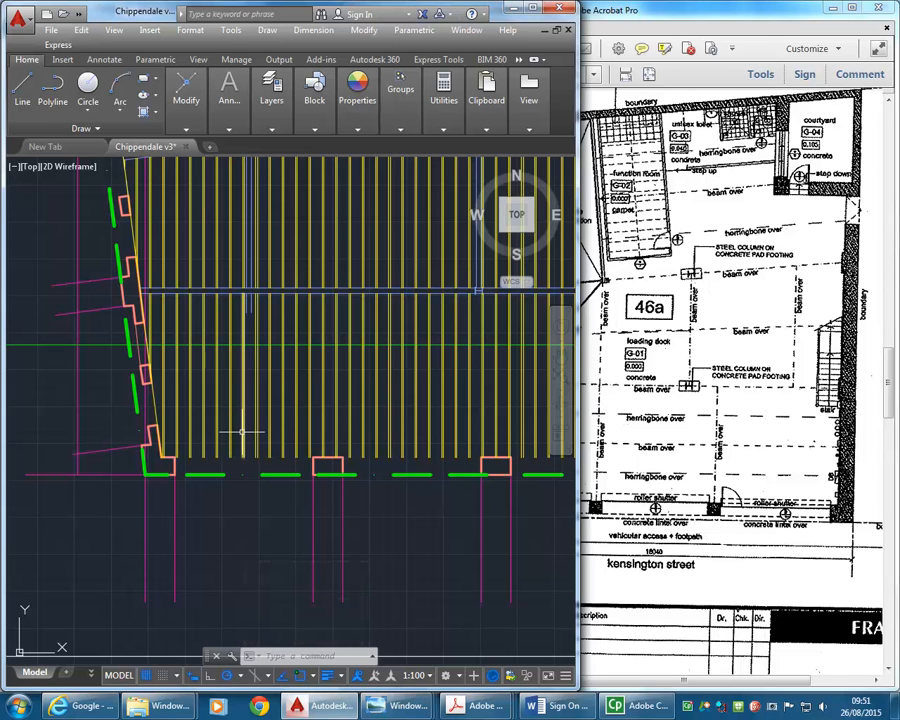
mouse_move(241, 431)
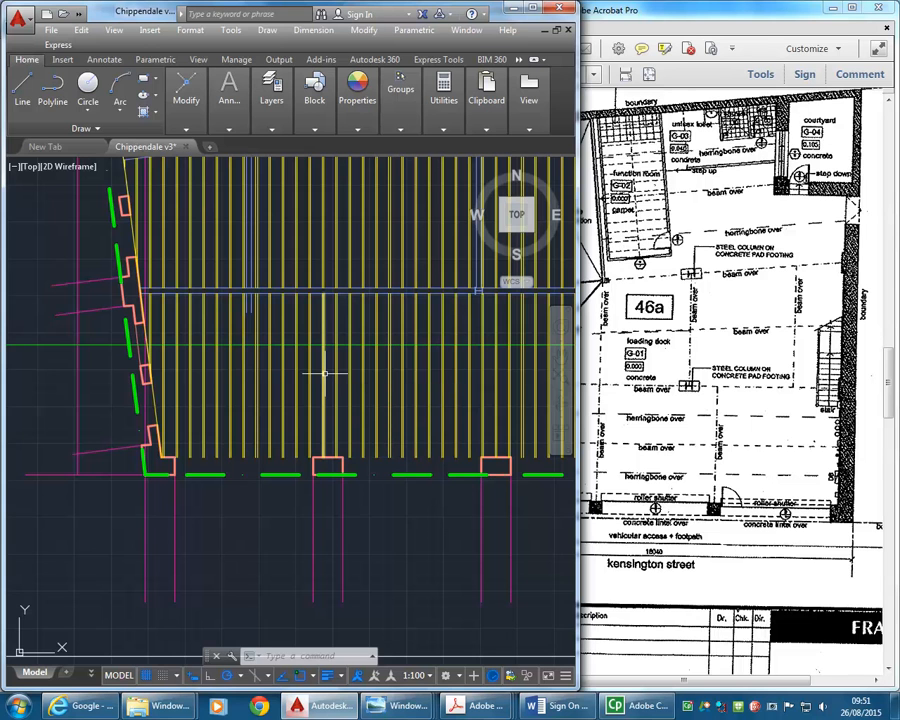
scroll(240, 362, "up", 2)
middle_click_drag(172, 386, 198, 422)
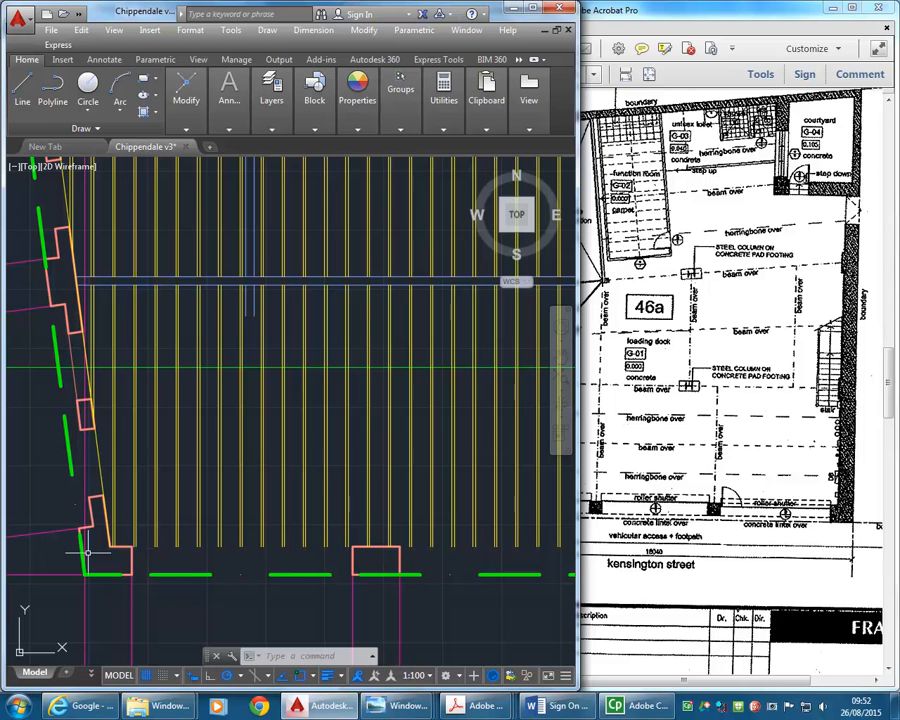
left_click(253, 305)
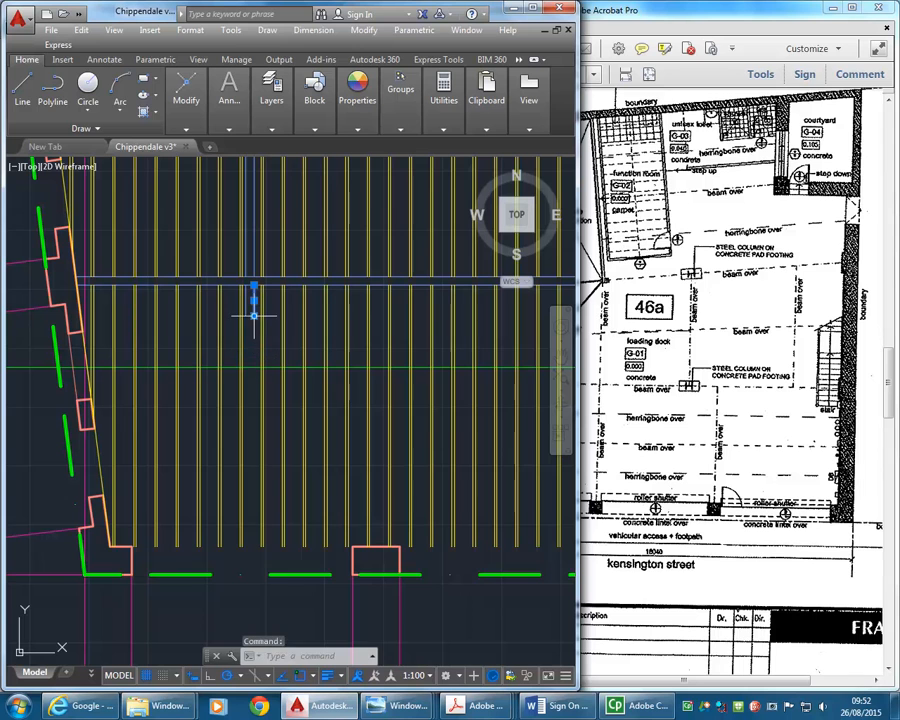
left_click(254, 315)
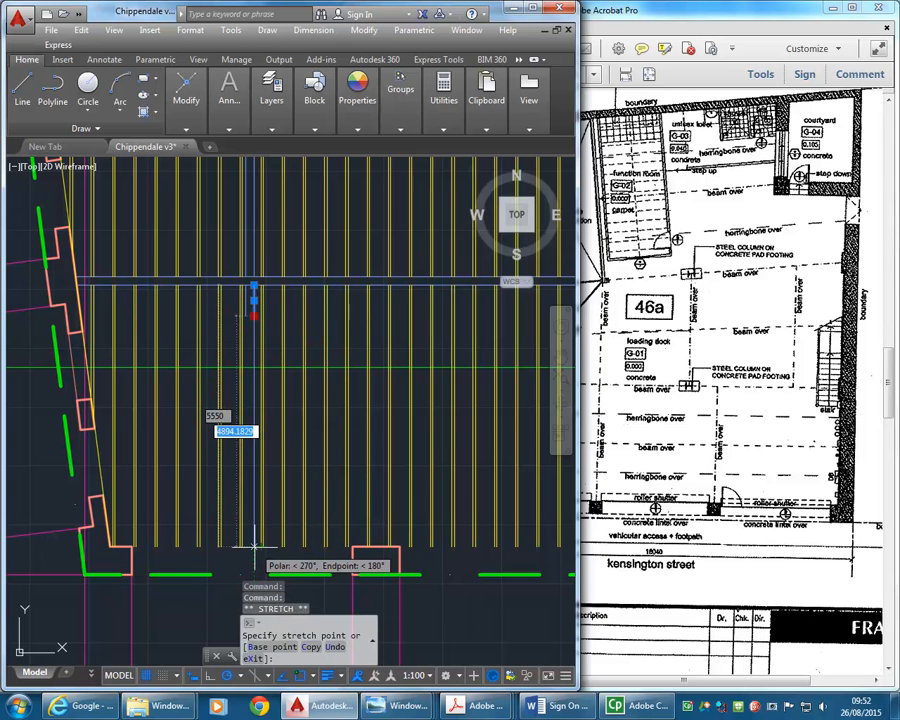
key("Escape")
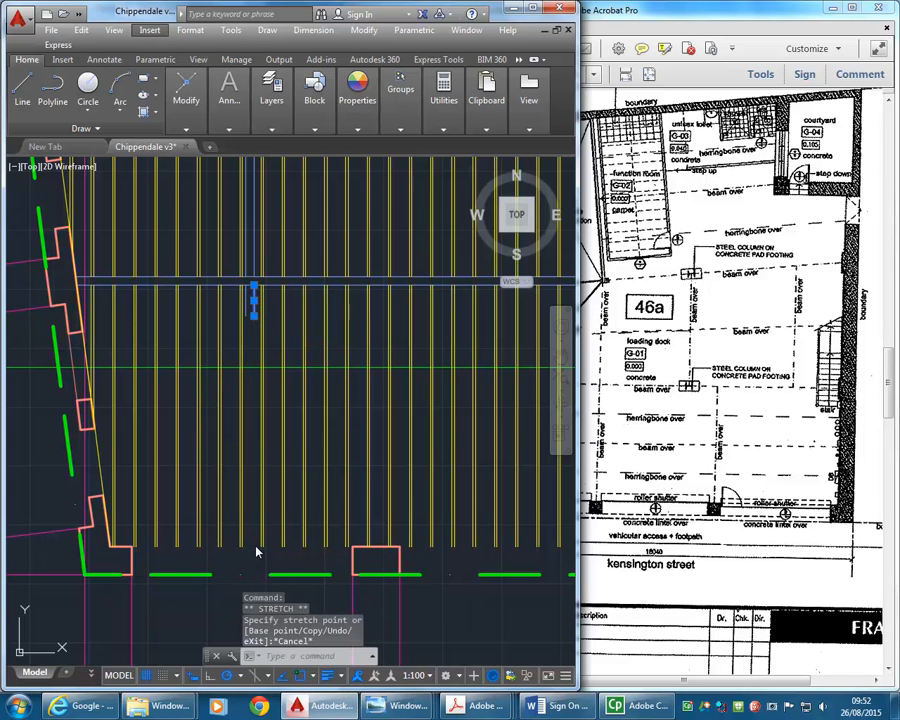
- Clear the current selection and make A-WALL-PROJ the current layer
left_click(247, 499)
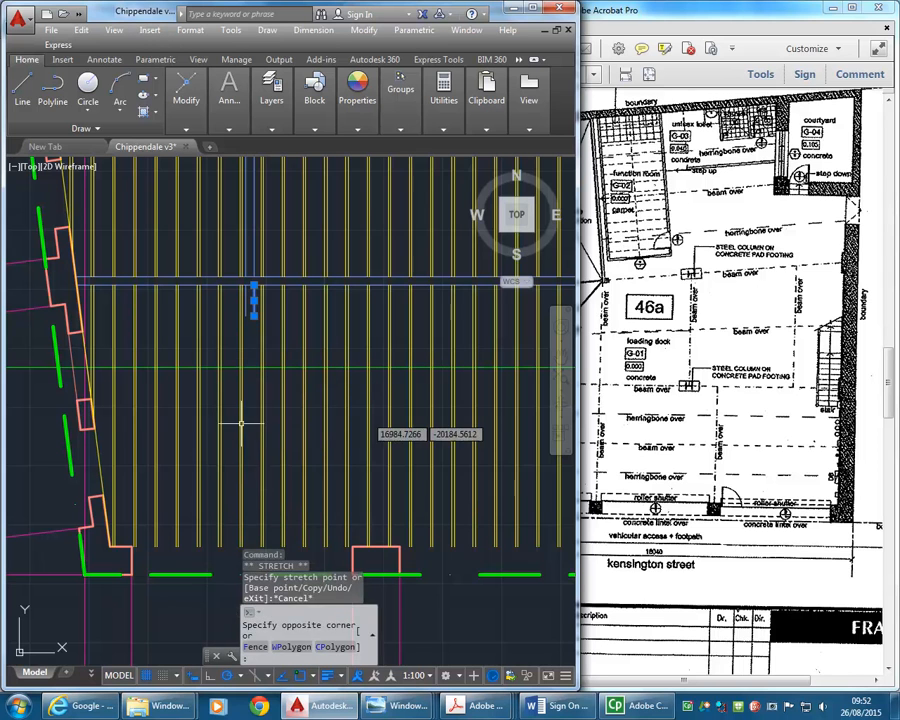
key("Escape")
key("Escape")
key("Escape")
left_click(271, 100)
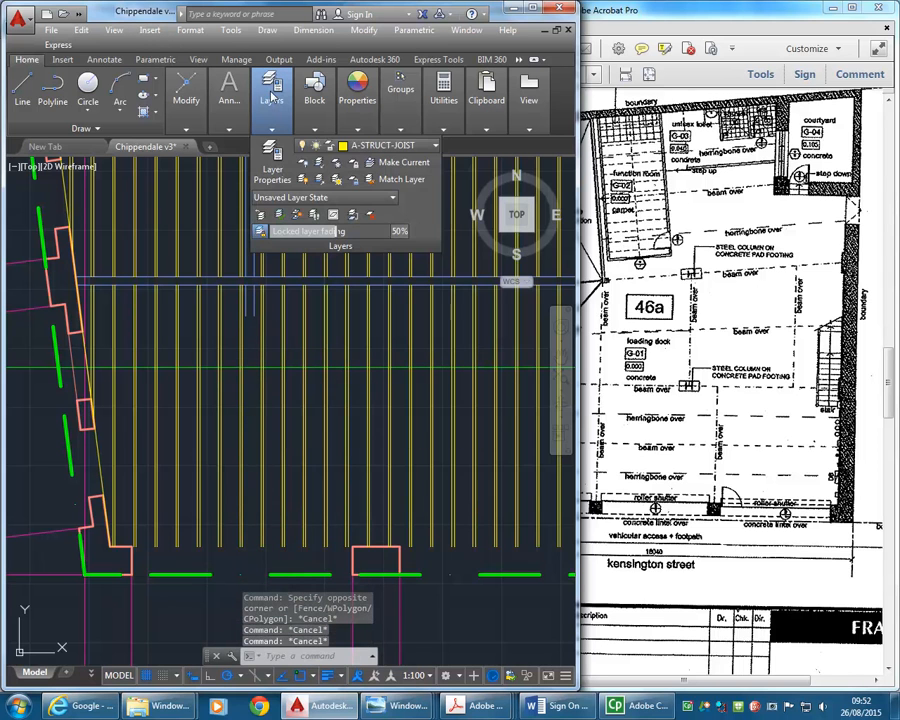
left_click(380, 150)
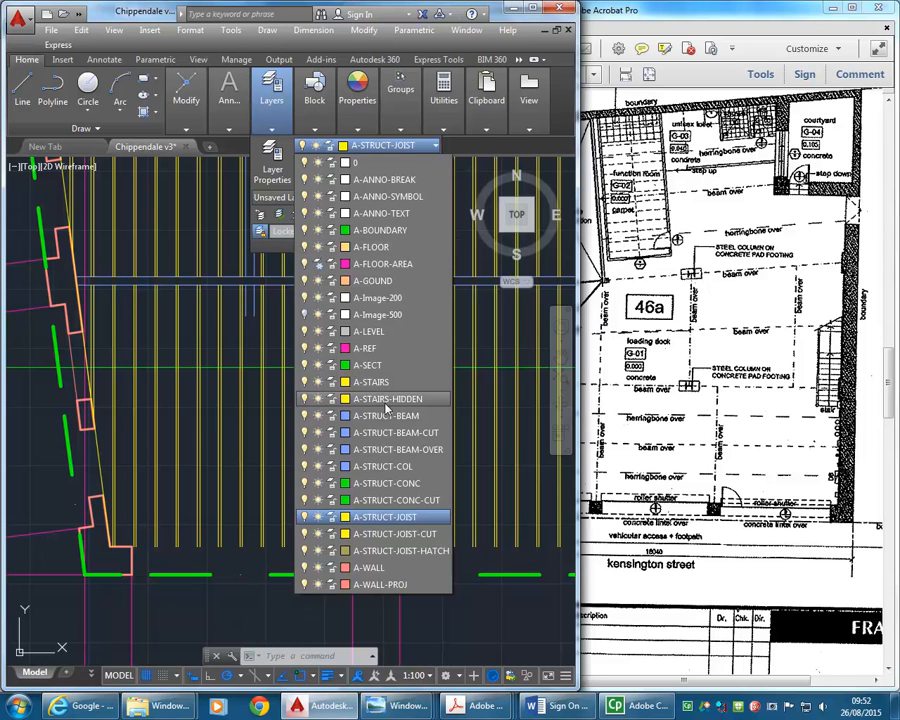
left_click(388, 585)
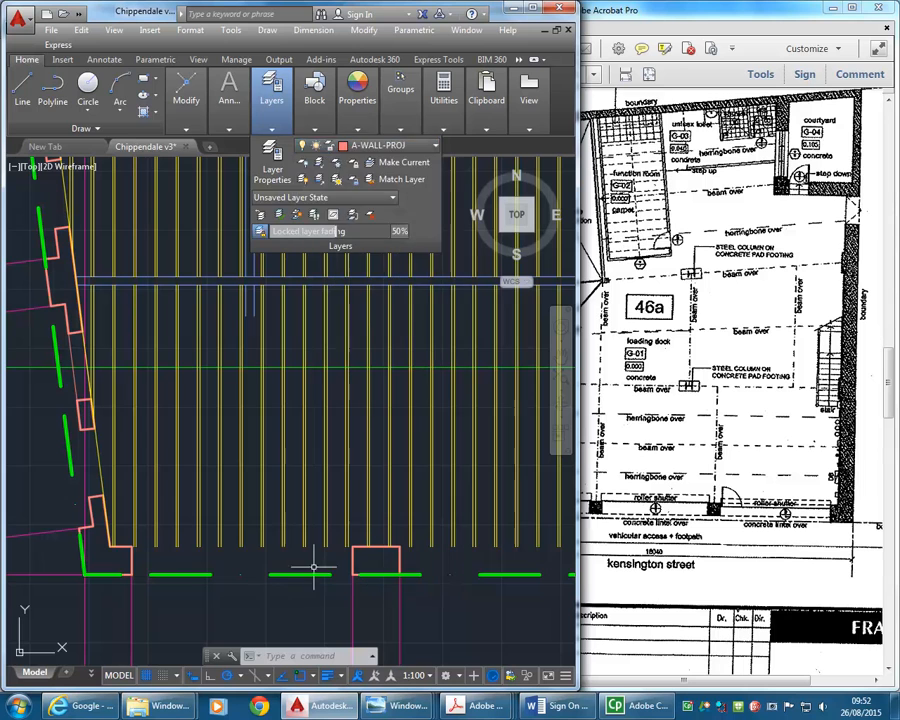
- Draw the inner and outer wall lines across the south opening between the southwest corner pier and the next pier east
left_click(30, 100)
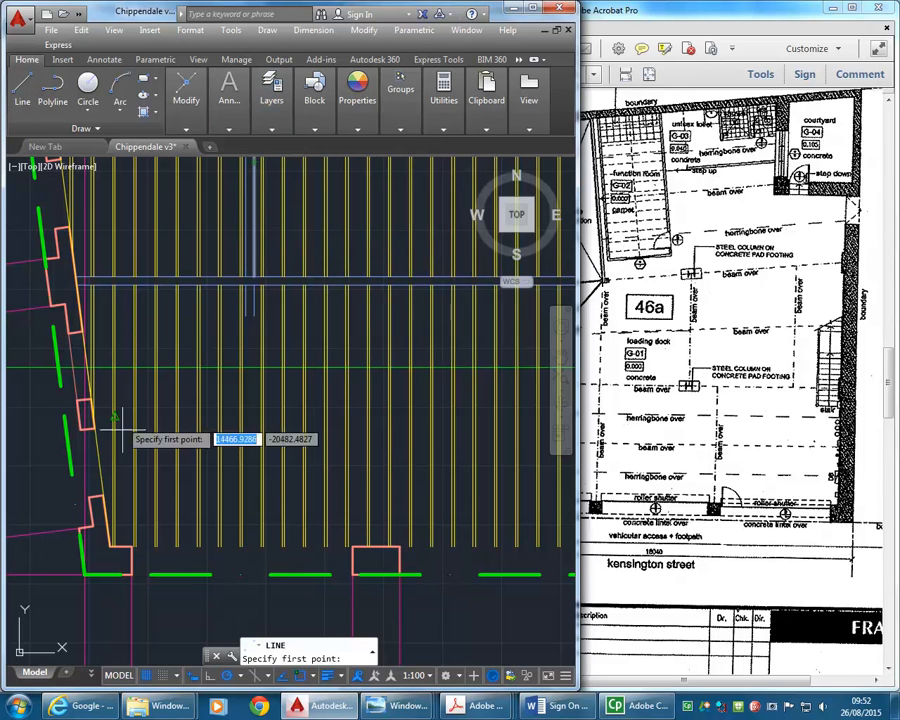
left_click(131, 547)
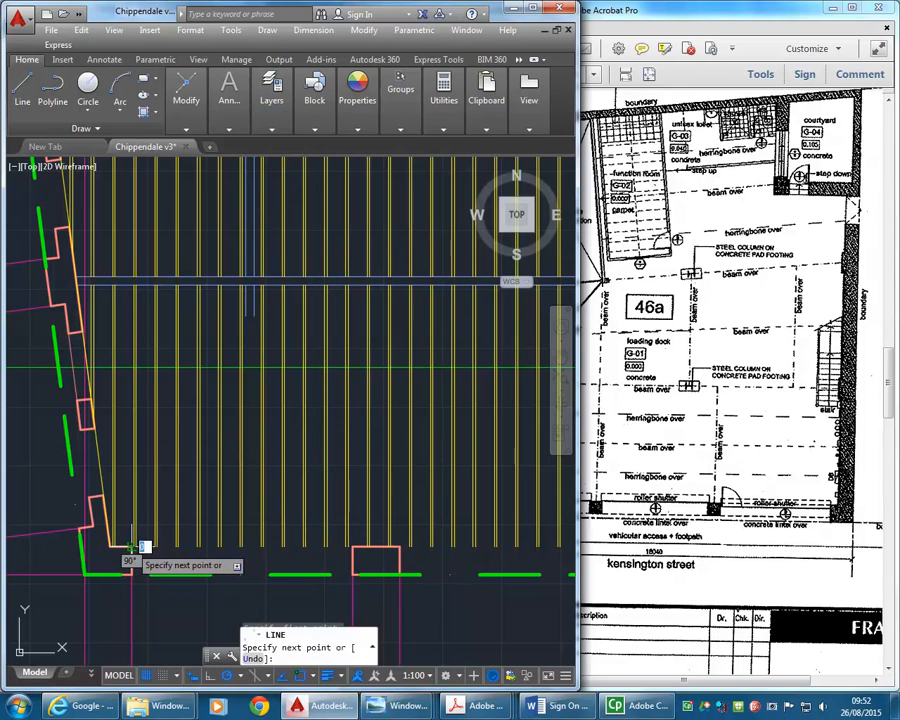
left_click(351, 546)
key("Return")
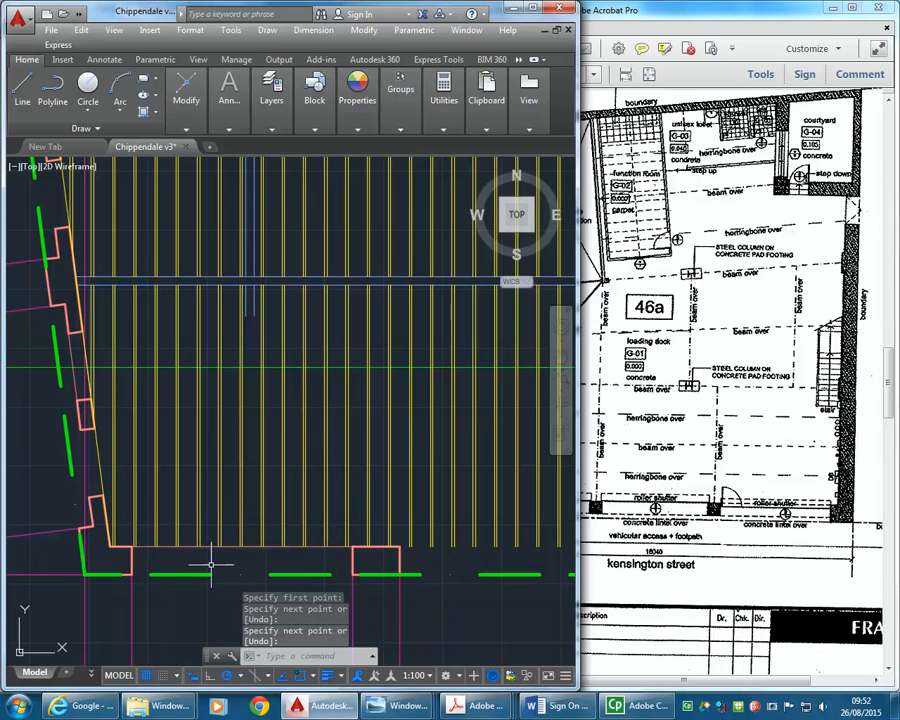
key("Return")
left_click(139, 575)
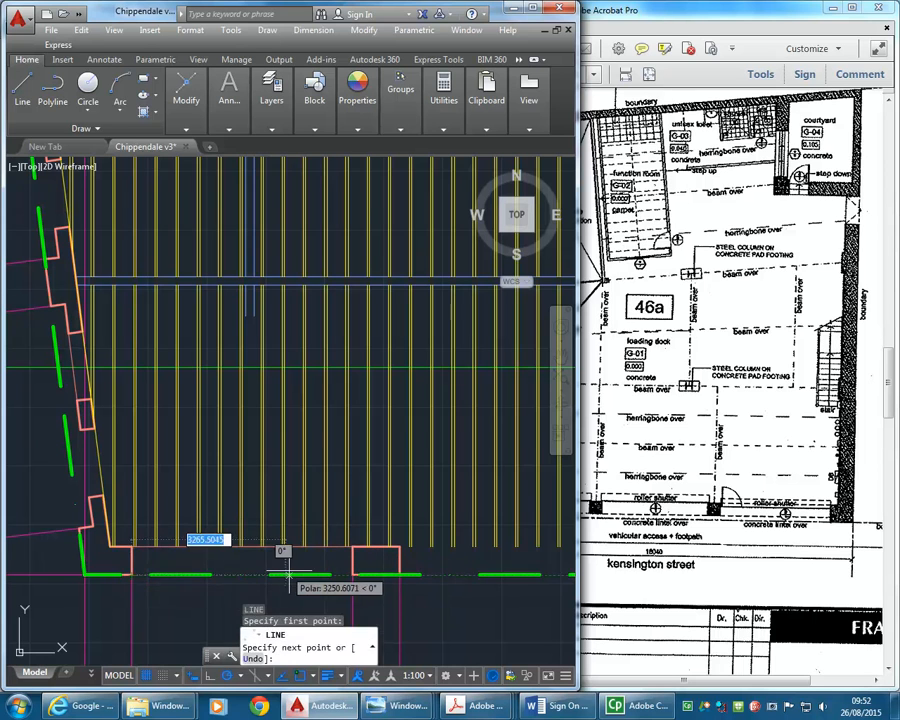
left_click(351, 575)
key("Return")
- Draw the inner and outer wall lines across the second south opening, between the second and third piers
scroll(340, 485, "up", 4)
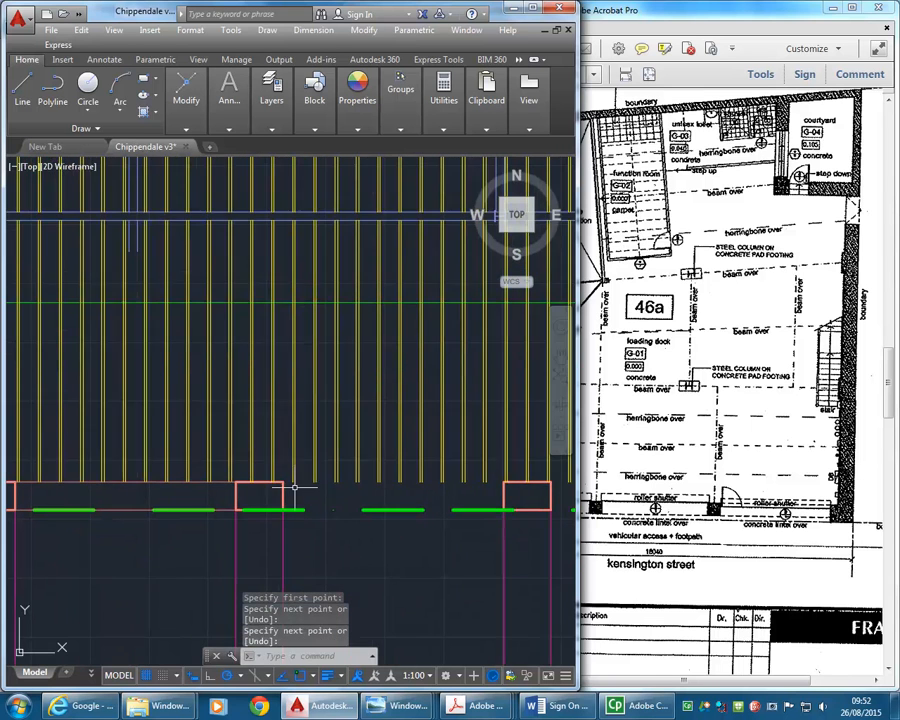
left_click(276, 480)
scroll(330, 478, "down", 4)
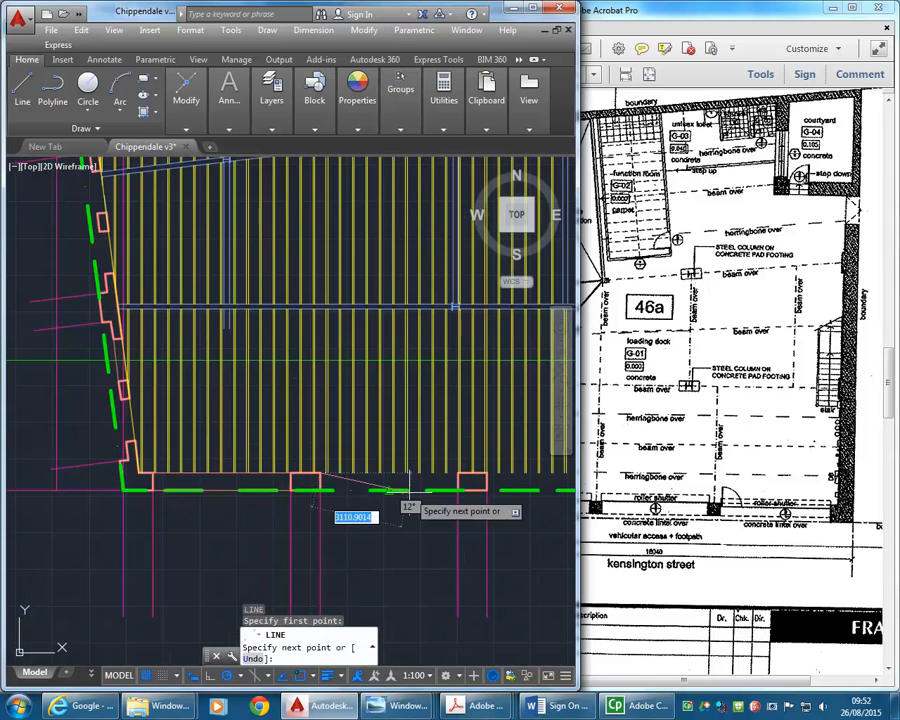
scroll(351, 464, "up", 4)
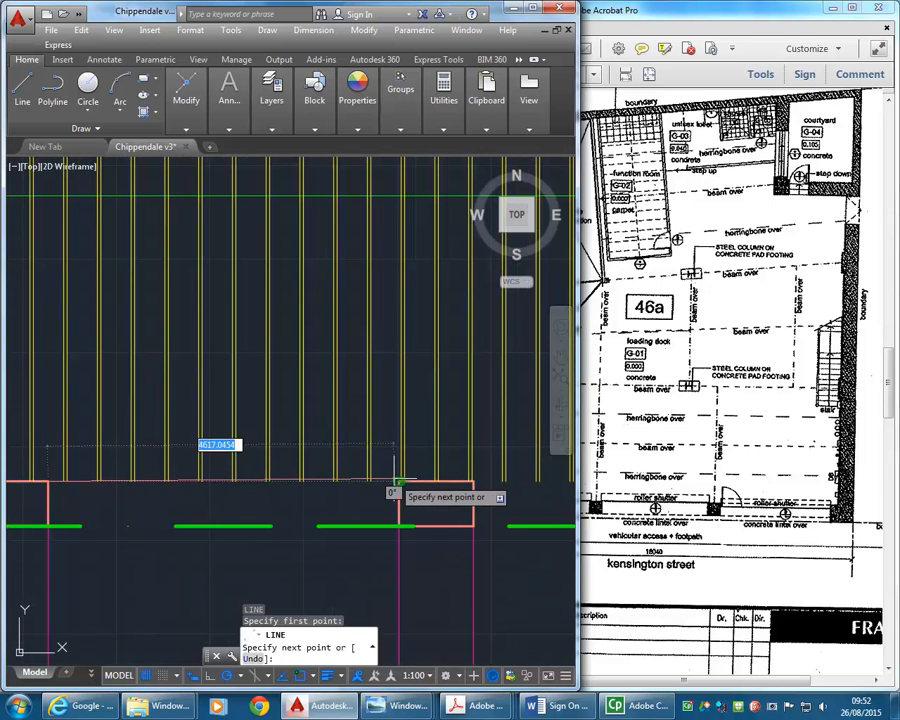
left_click(398, 481)
key("Return")
key("Return")
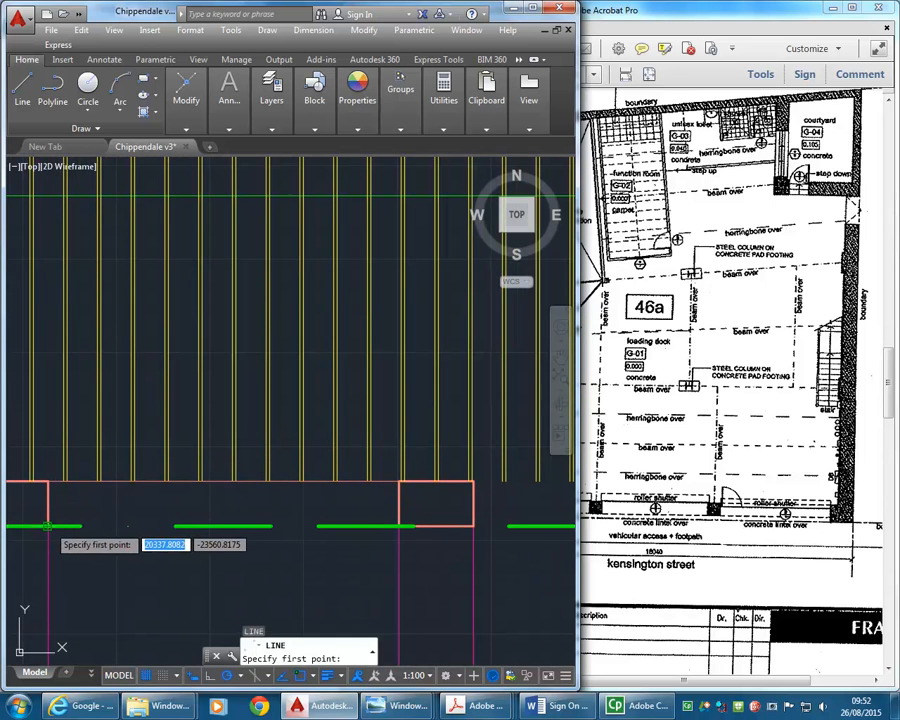
left_click(48, 526)
left_click(398, 526)
key("Return")
- Copy the second opening's two wall lines east, from the second pier's inner corner to the third pier's matching corner
left_click(293, 526)
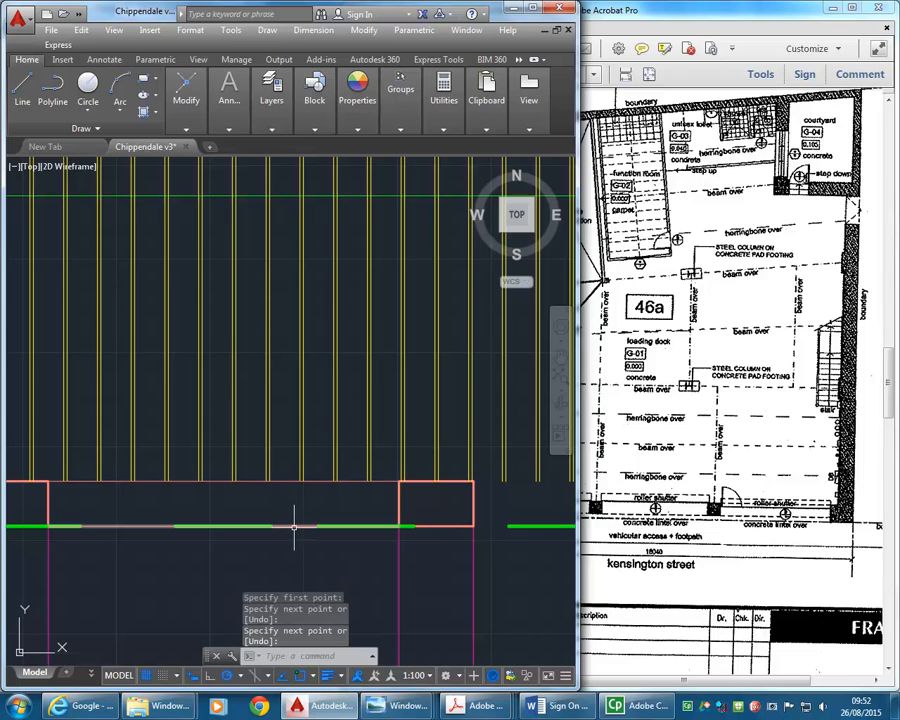
left_click(320, 478)
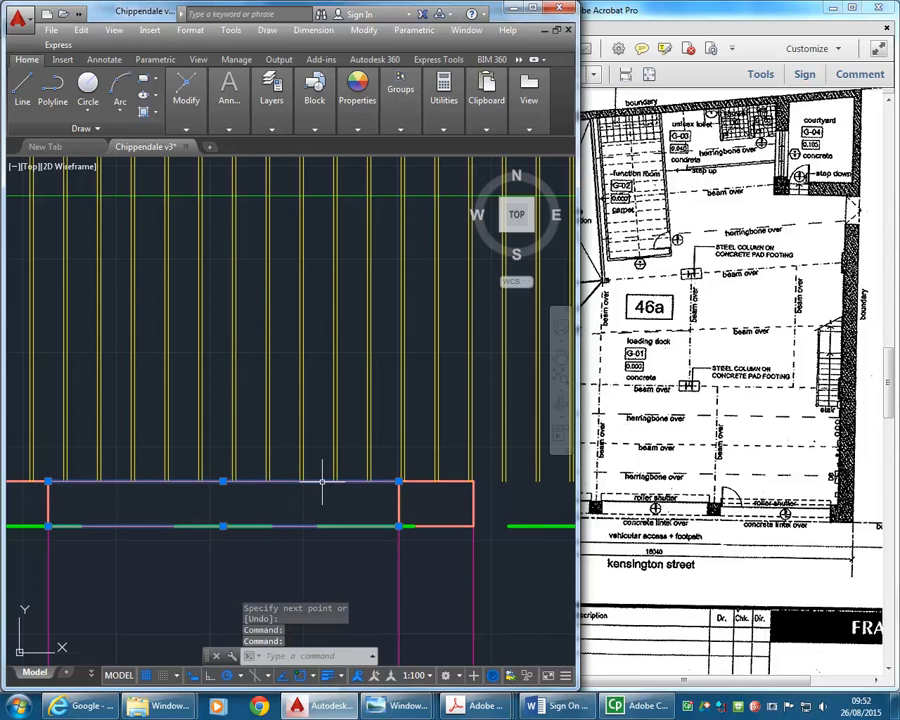
left_click(186, 100)
left_click(190, 162)
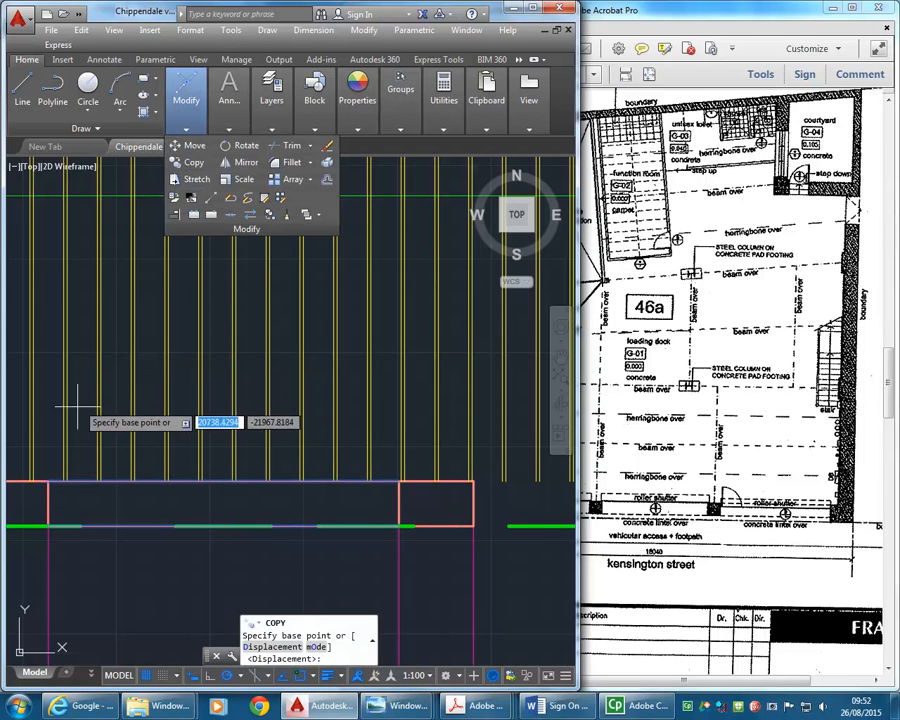
left_click(48, 481)
left_click(446, 456)
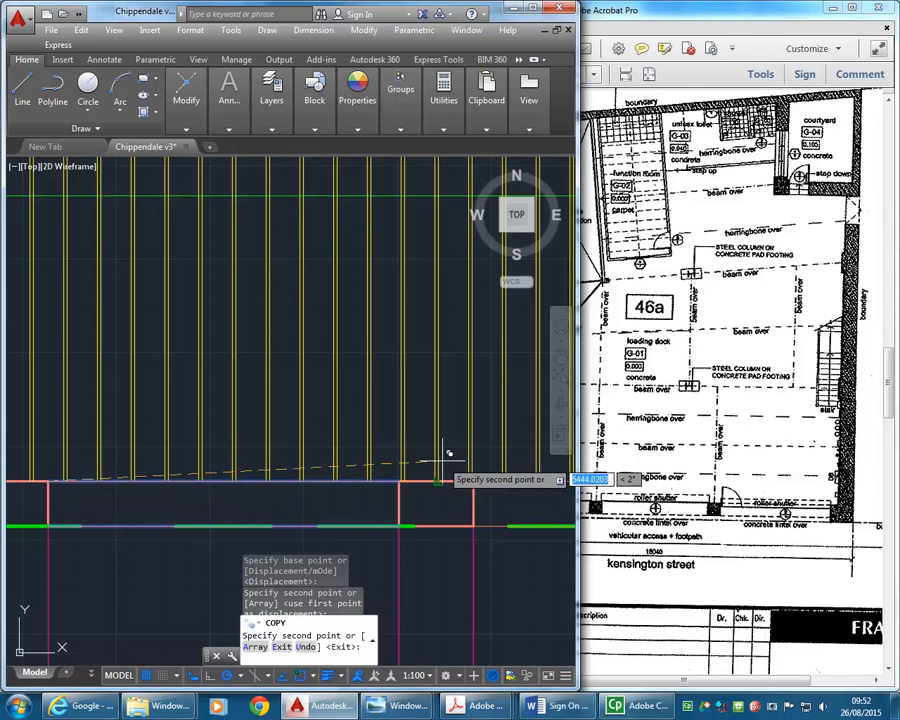
scroll(287, 400, "down", 2)
- Extend the western beam's two lines south to the inner wall line of the first south opening
scroll(287, 400, "down", 3)
scroll(299, 432, "up", 3)
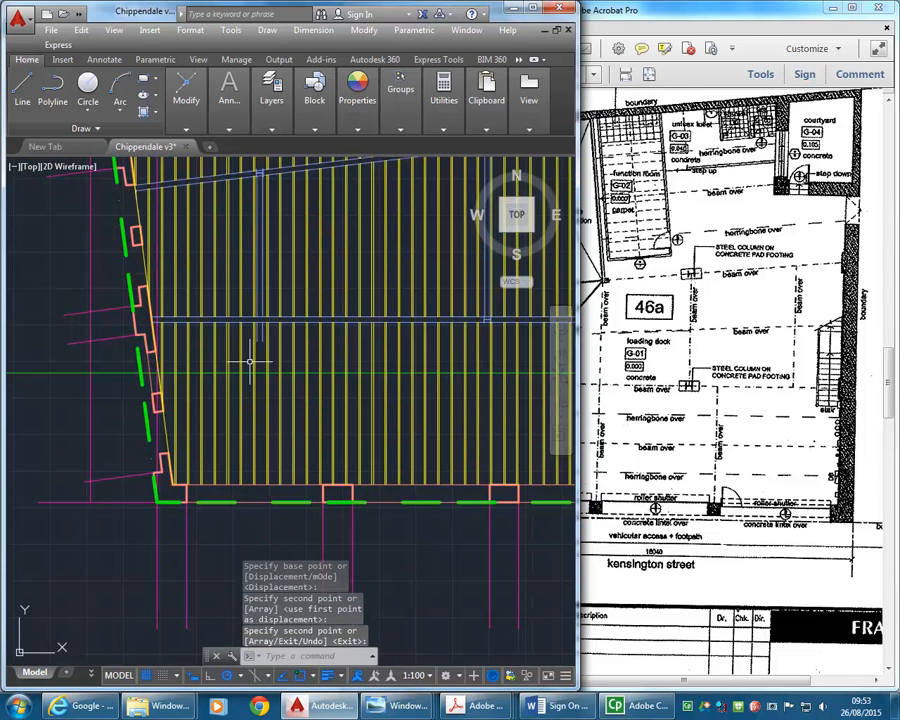
scroll(242, 475, "up", 2)
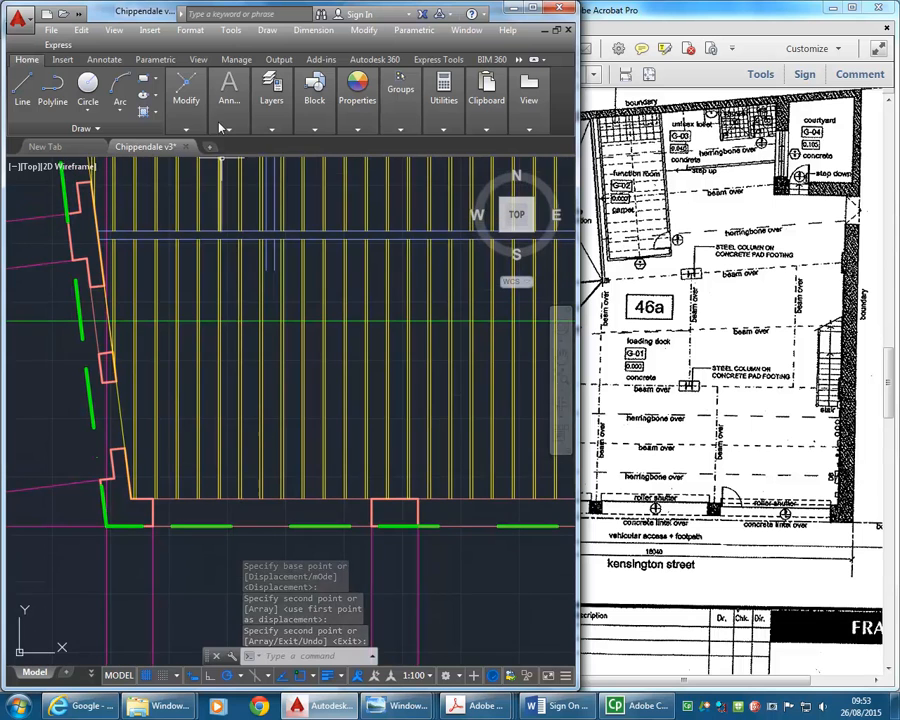
mouse_move(195, 93)
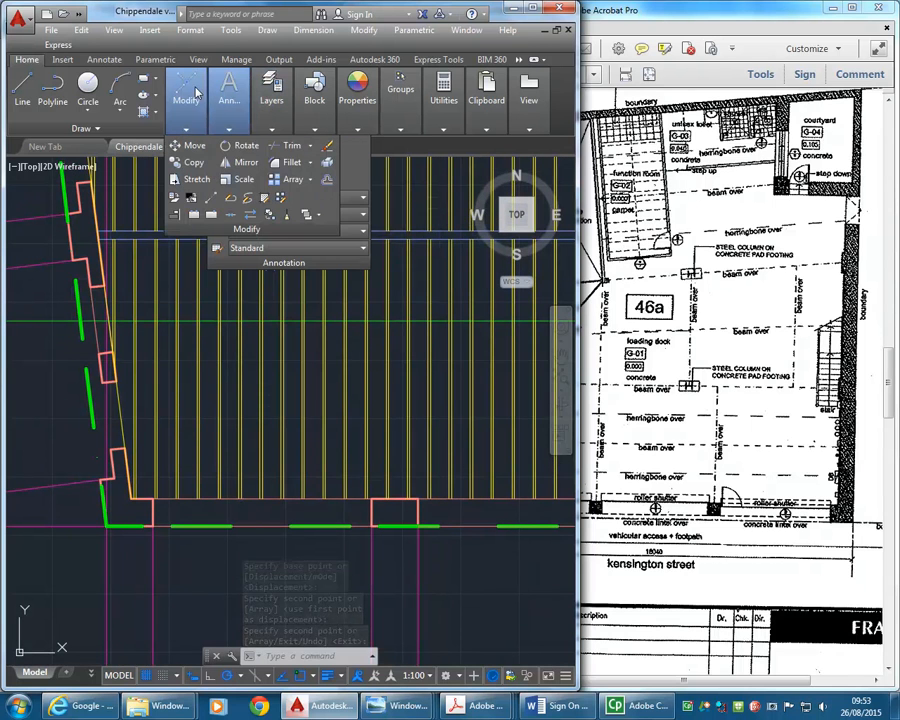
left_click(310, 146)
left_click(295, 180)
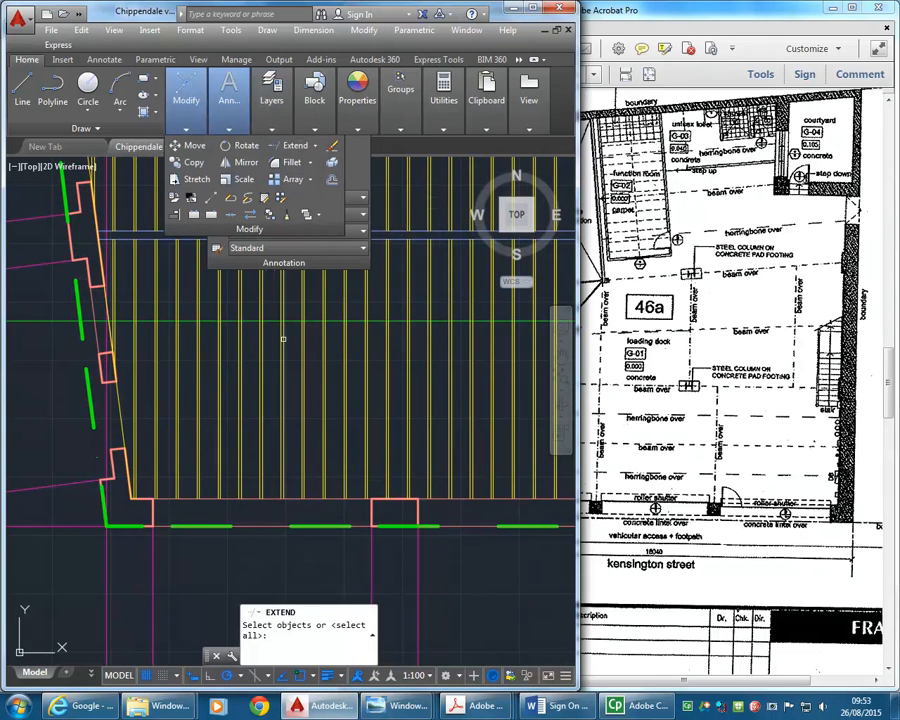
left_click(268, 498)
key("Return")
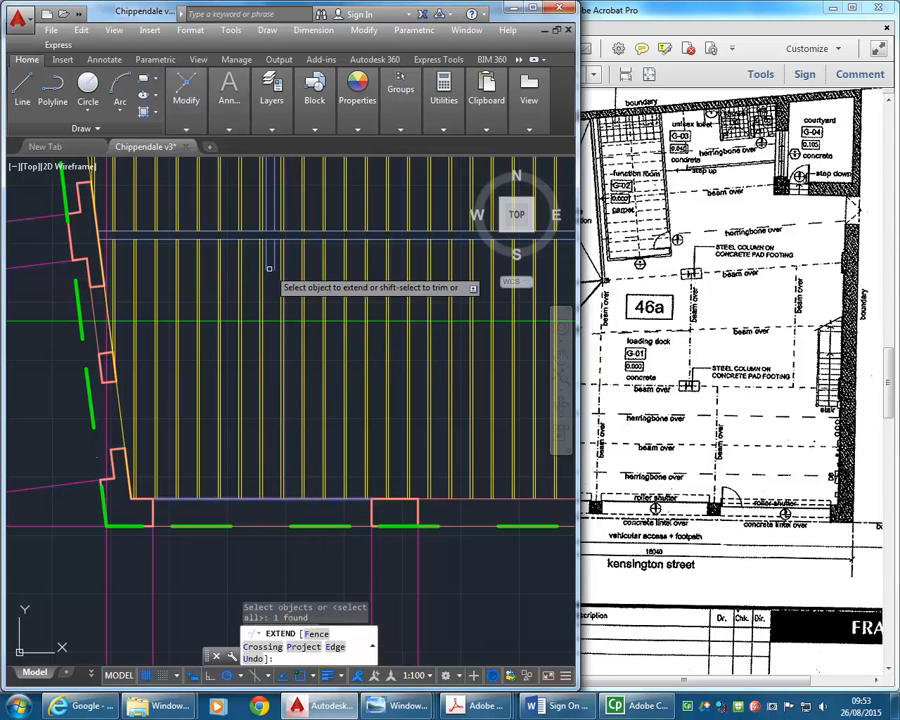
left_click(274, 257)
left_click(267, 260)
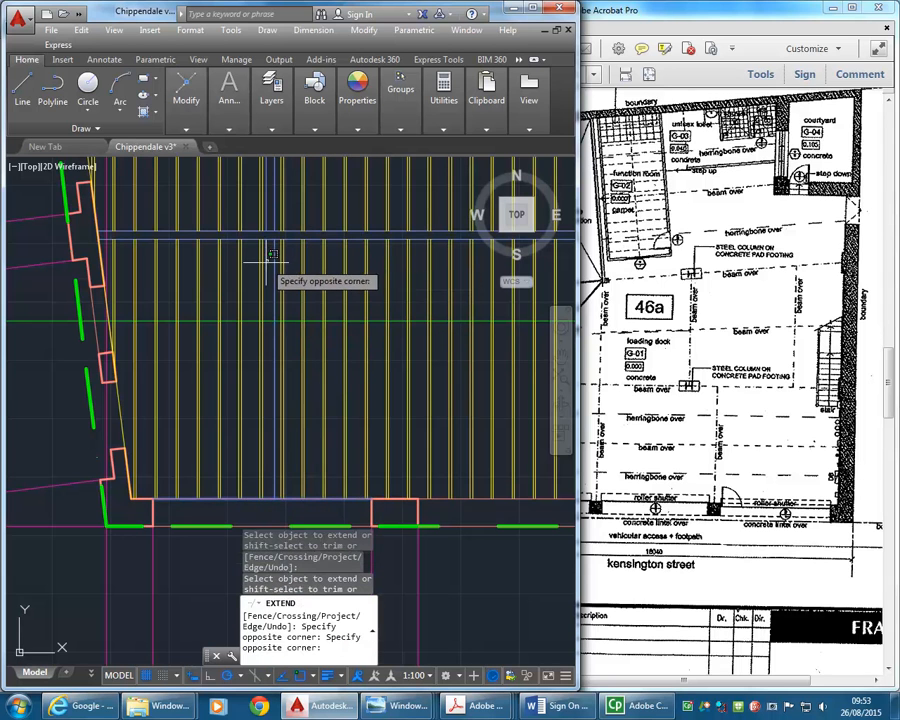
left_click(272, 258)
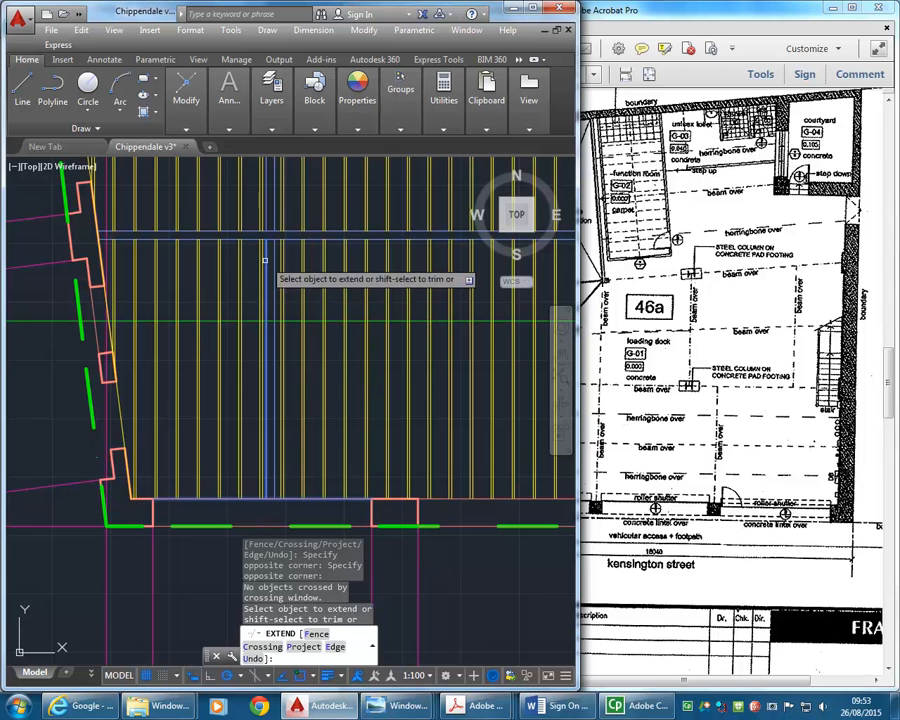
left_click(240, 382)
key("Return")
- Erase the angled yellow line running along the inner face of the west wall
middle_click_drag(245, 330, 256, 376)
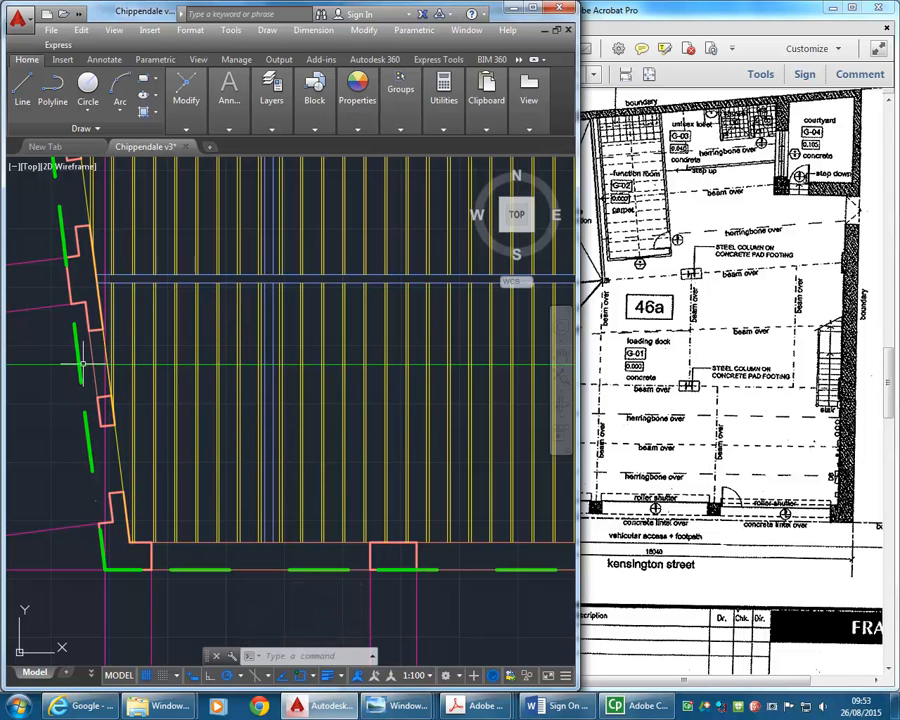
scroll(80, 358, "up", 4)
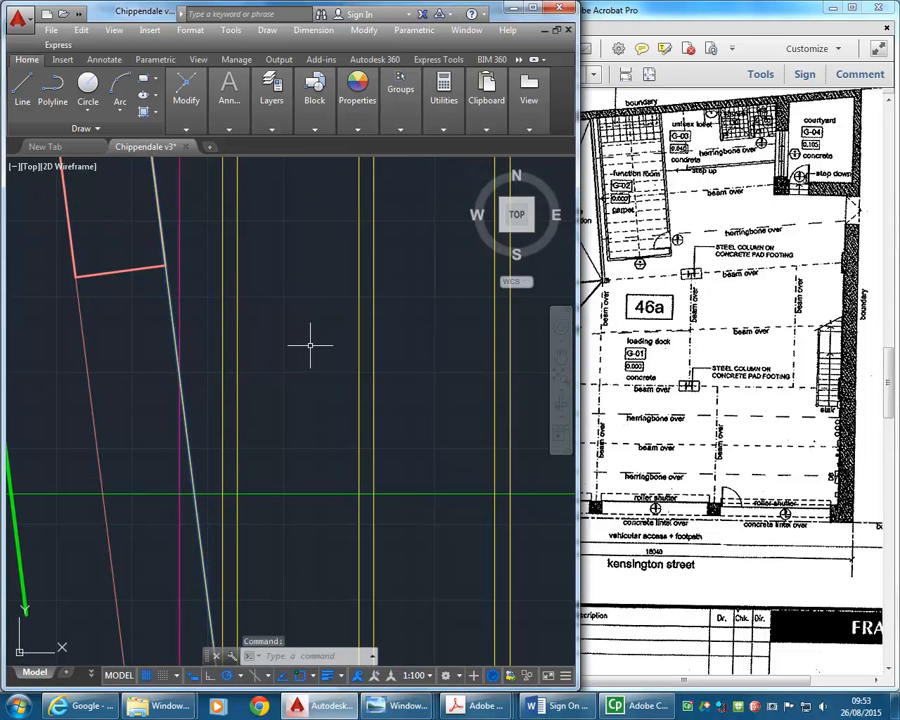
scroll(311, 420, "down", 3)
key("Delete")
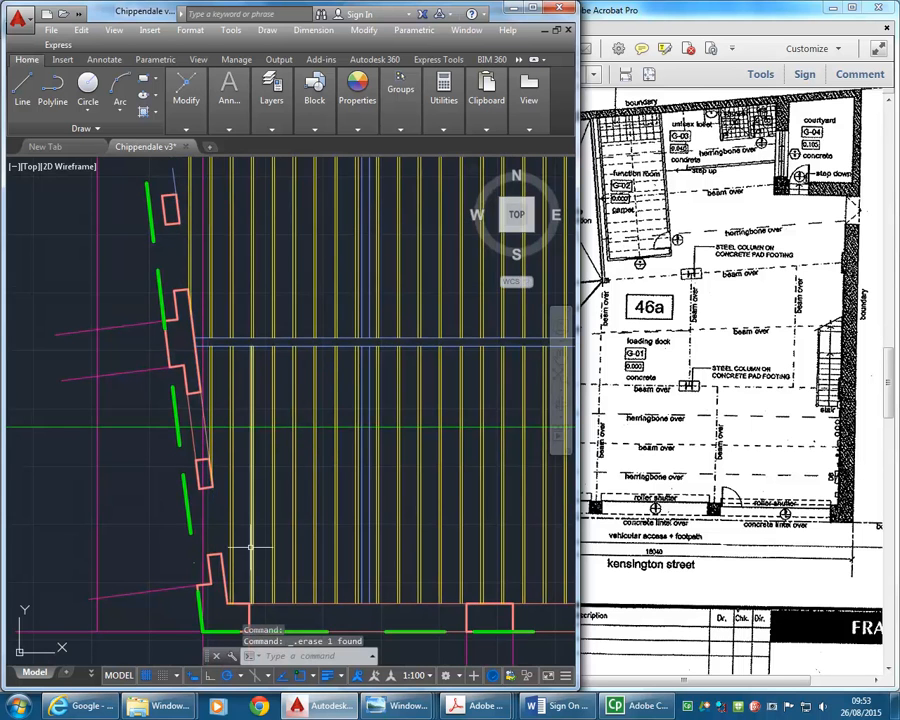
- Switch to the Ground Floor Plan PDF in Acrobat and compare its western beams with the drawing
scroll(241, 428, "down", 2)
mouse_move(241, 428)
middle_mouse_down()
mouse_move(204, 427)
mouse_move(209, 467)
middle_mouse_up()
middle_click_drag(208, 288, 194, 345)
left_click(640, 308)
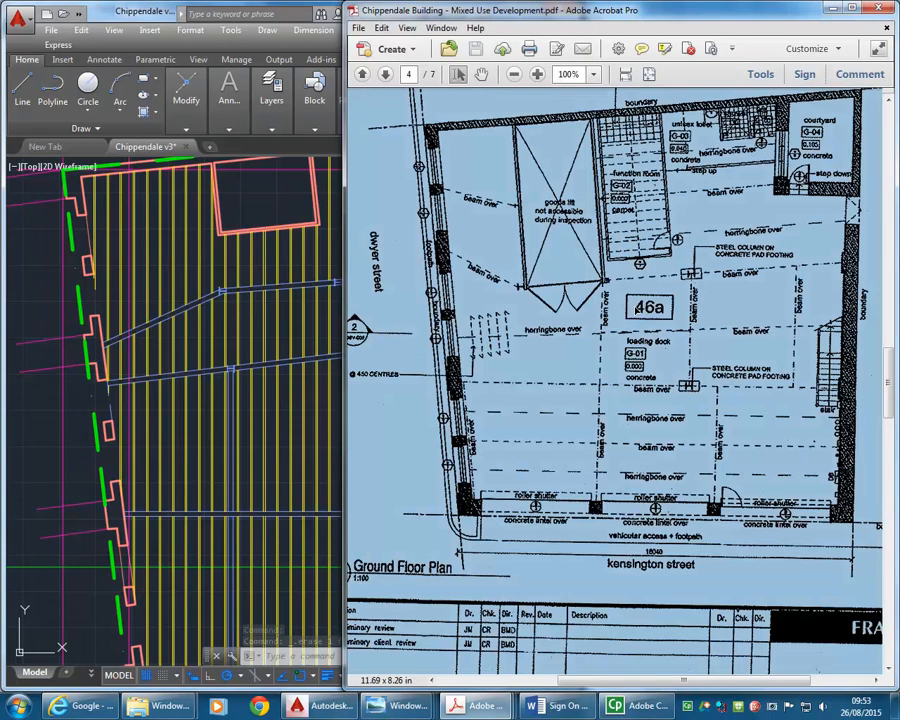
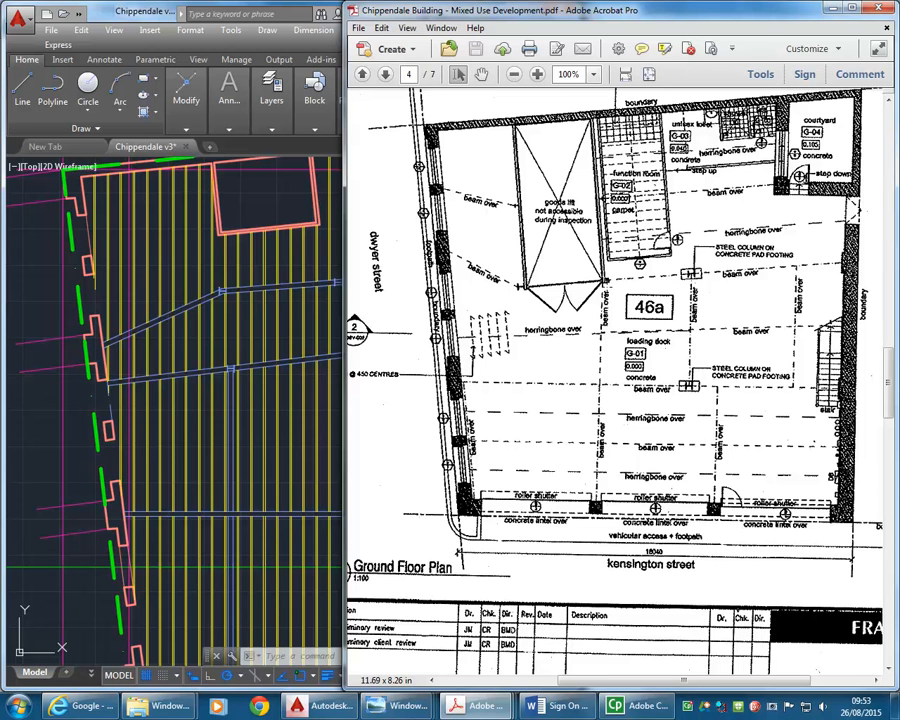
- Compare the beams and columns south of the lift shaft in the AutoCAD drawing with the Ground Floor Plan PDF
left_click(248, 398)
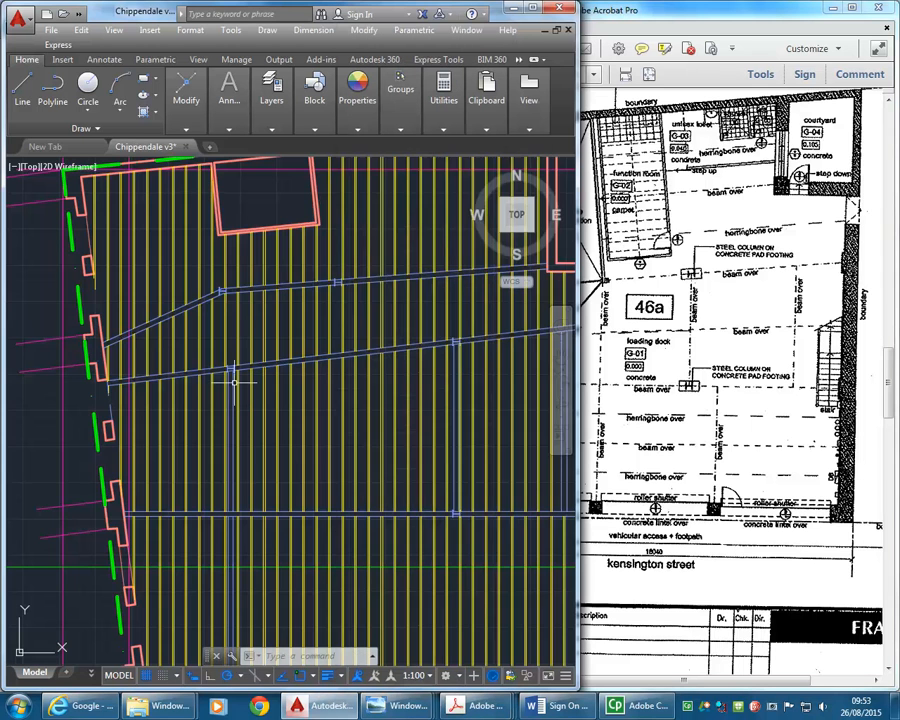
scroll(236, 374, "up", 4)
scroll(268, 370, "down", 2)
scroll(251, 446, "up", 2)
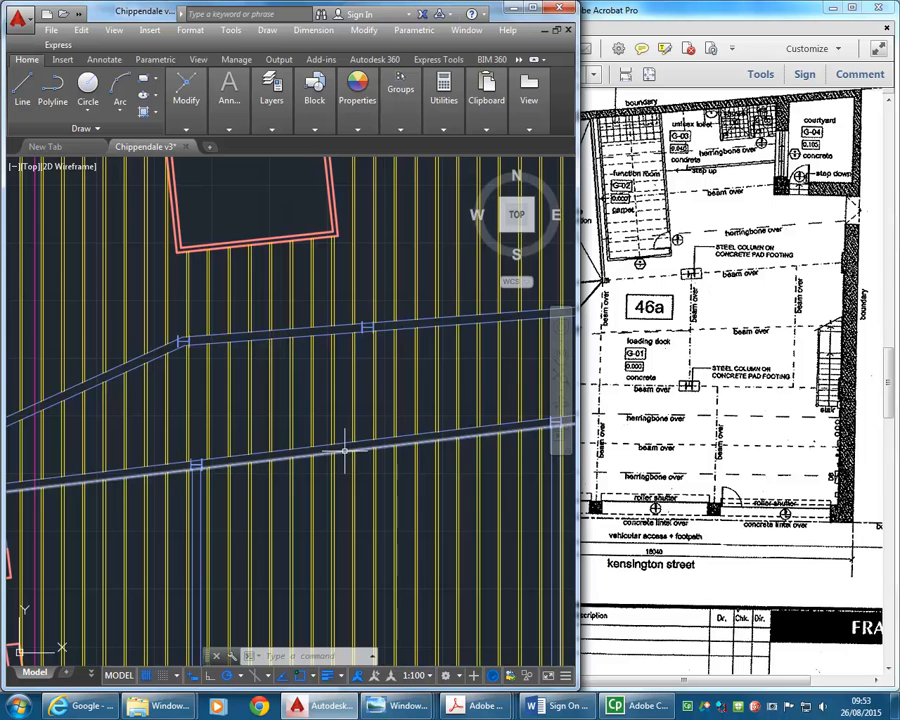
middle_click_drag(226, 355, 213, 415)
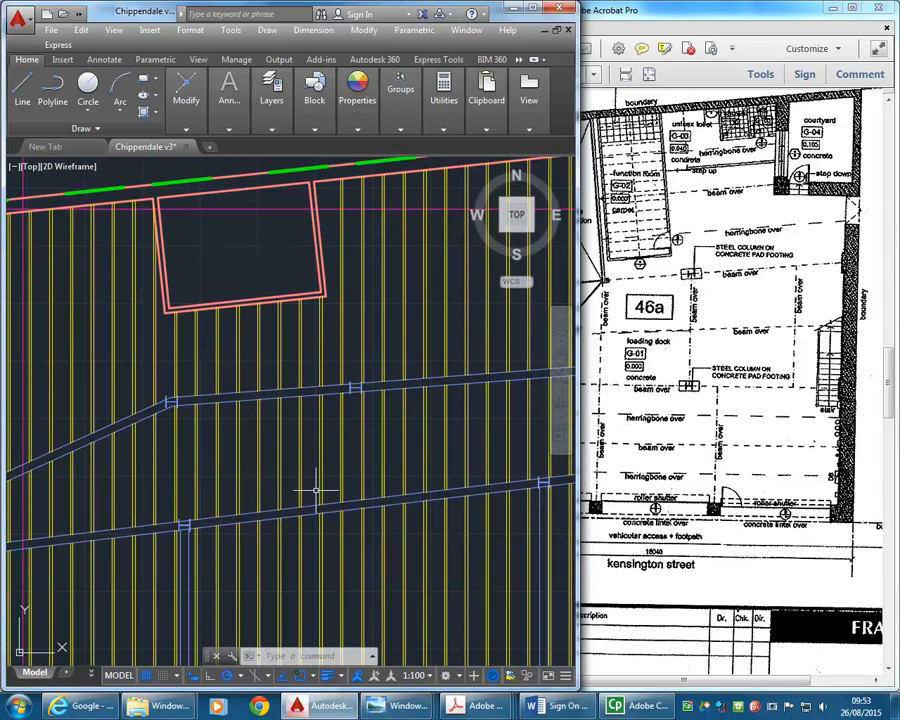
left_click_drag(579, 206, 346, 210)
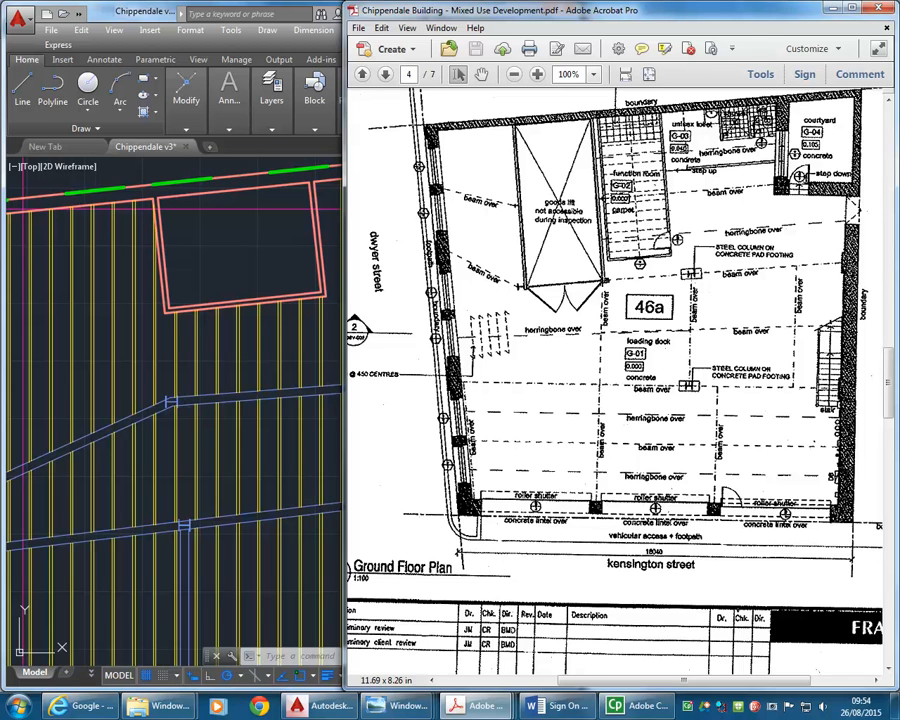
- In AutoCAD, extend the double lines of the lift shaft's east and west walls south to the upper line of the second cross beam
left_click(193, 519)
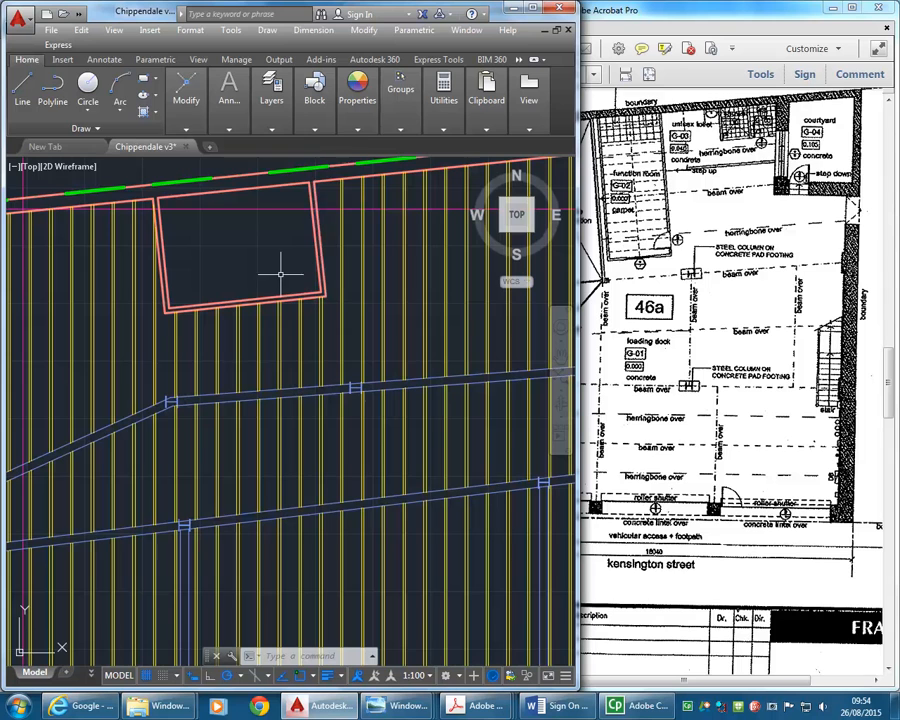
mouse_move(186, 90)
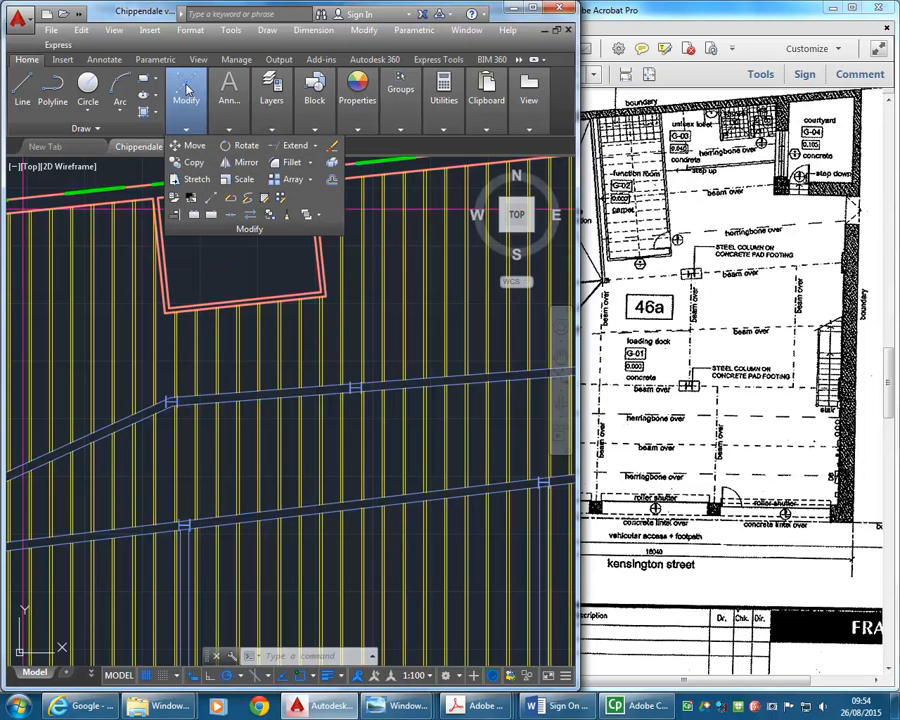
left_click(295, 145)
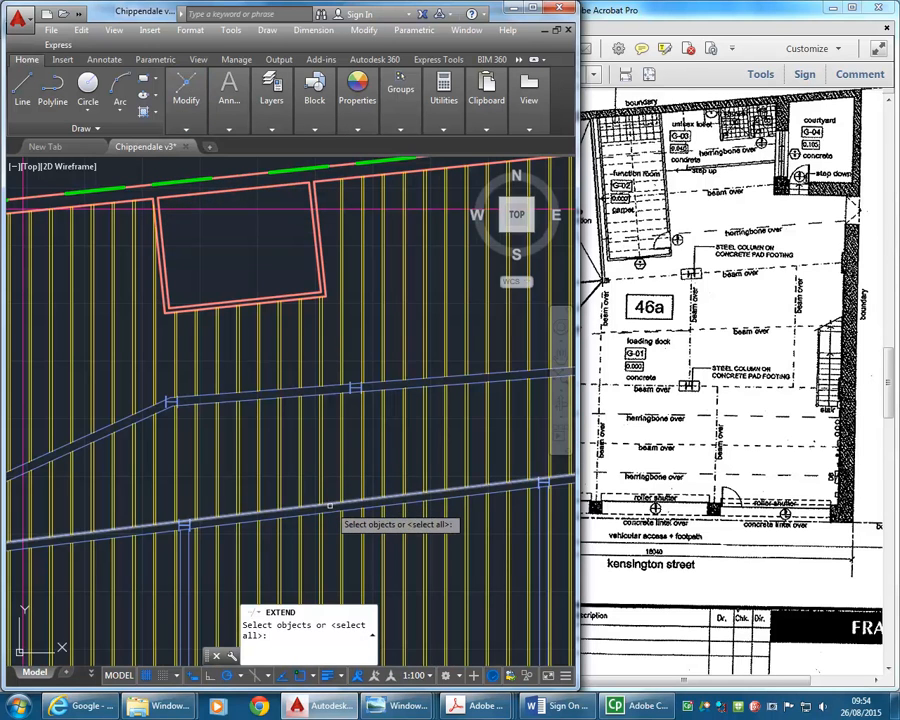
left_click(331, 503)
key("Return")
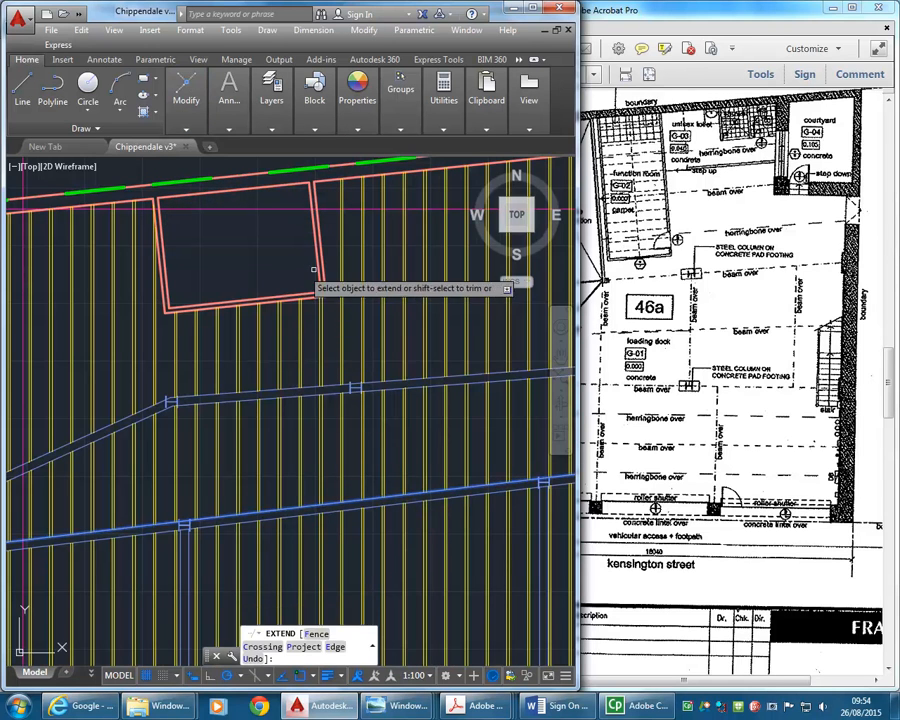
left_click(324, 268)
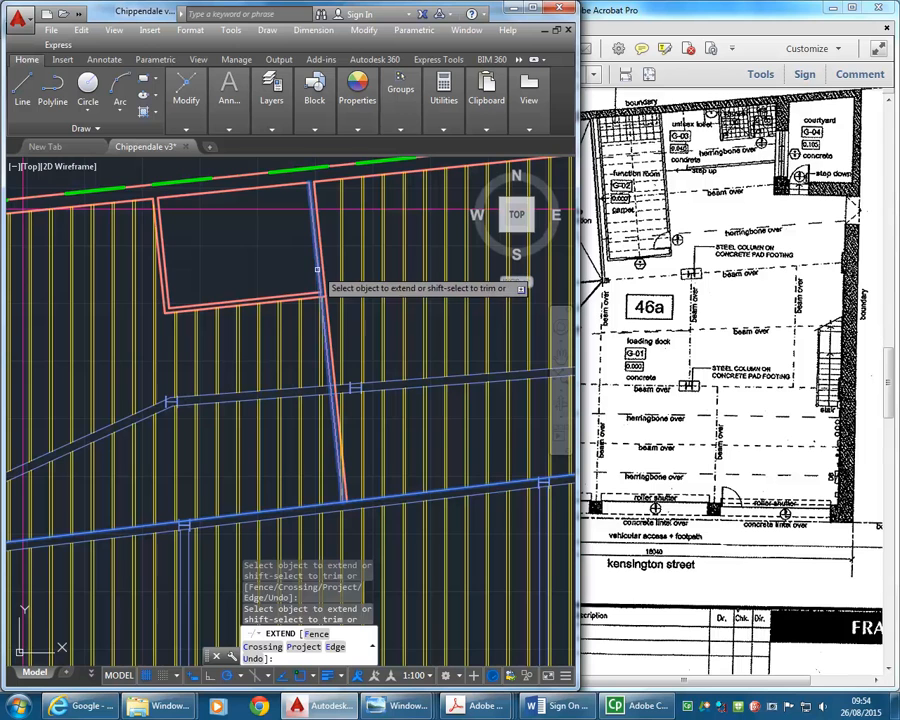
left_click(165, 284)
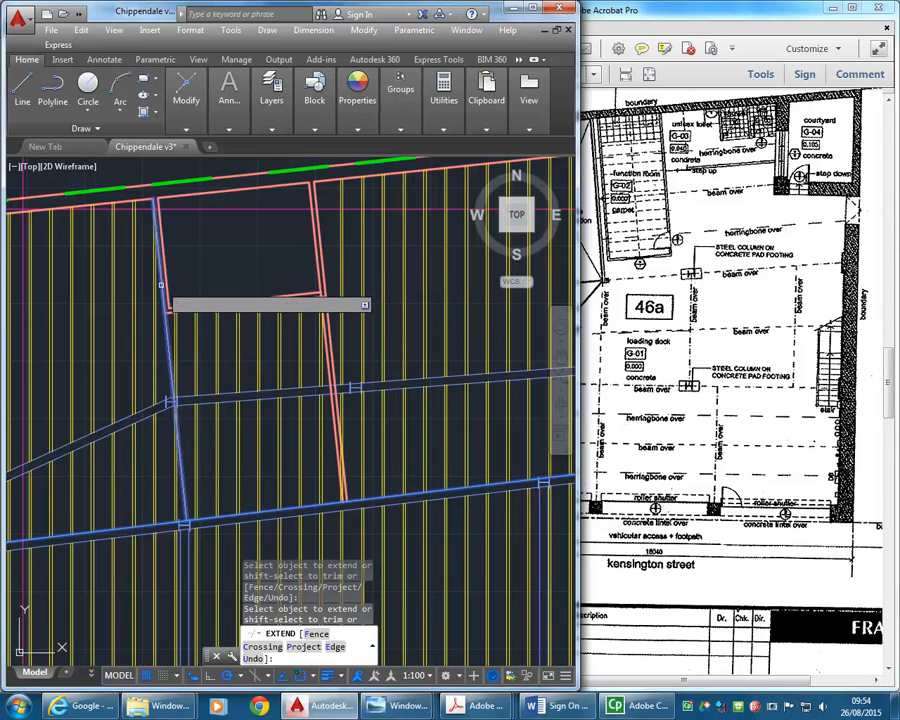
right_click(211, 270)
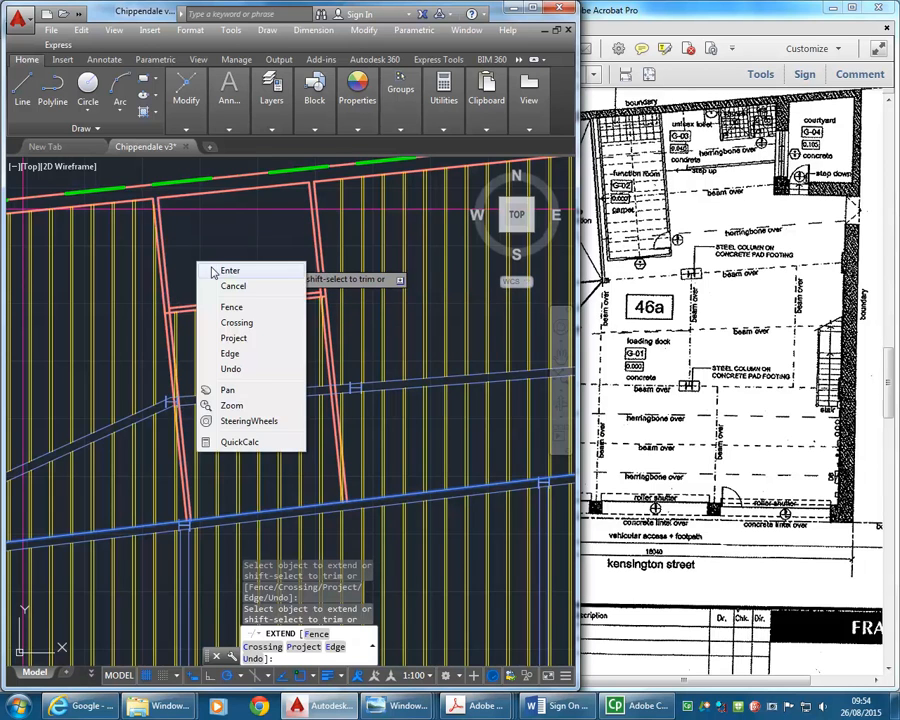
left_click(230, 270)
- View the lift shaft on the drawing's ground floor plan, and browse the site photos backwards from Pics 021 in Windows Photo Viewer
scroll(237, 261, "down", 3)
middle_click_drag(237, 261, 235, 484)
mouse_move(245, 321)
middle_mouse_down()
mouse_move(239, 548)
mouse_move(271, 442)
middle_mouse_up()
scroll(239, 297, "up", 4)
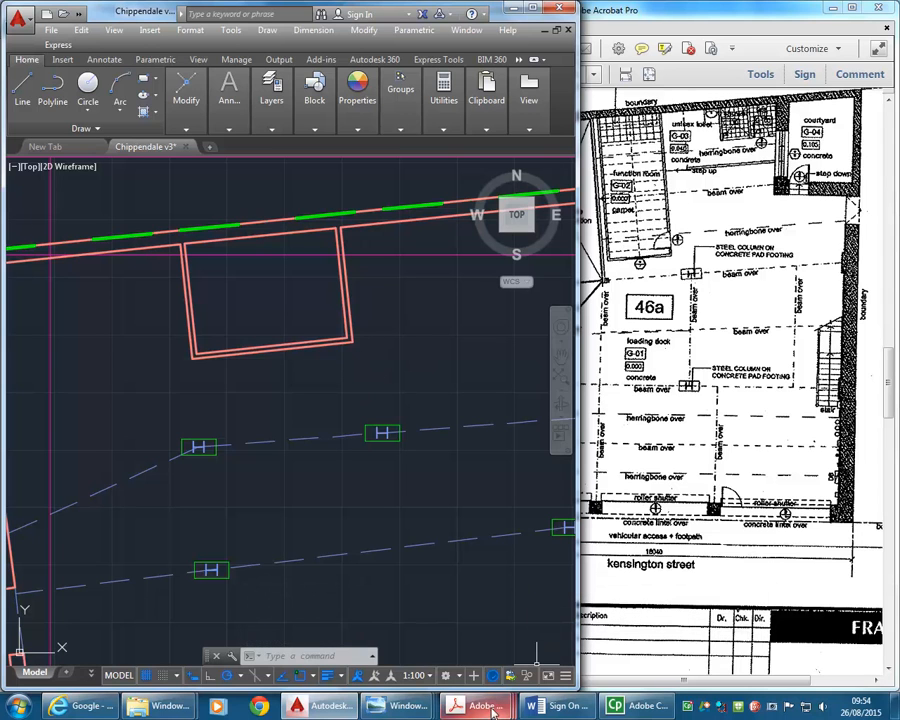
mouse_move(400, 706)
left_click(494, 620)
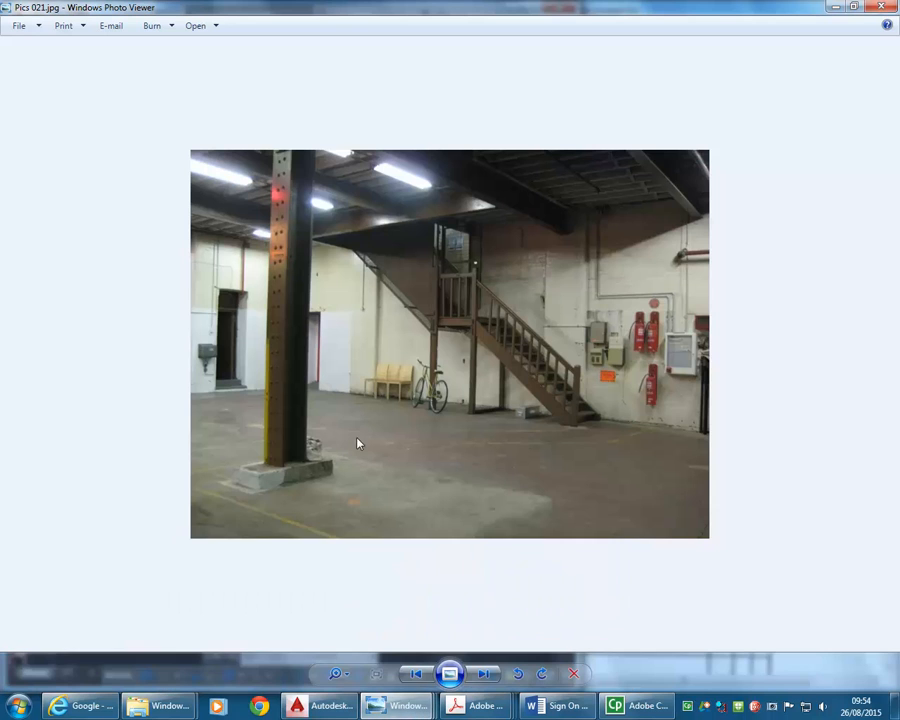
left_click(417, 674)
left_click(419, 676)
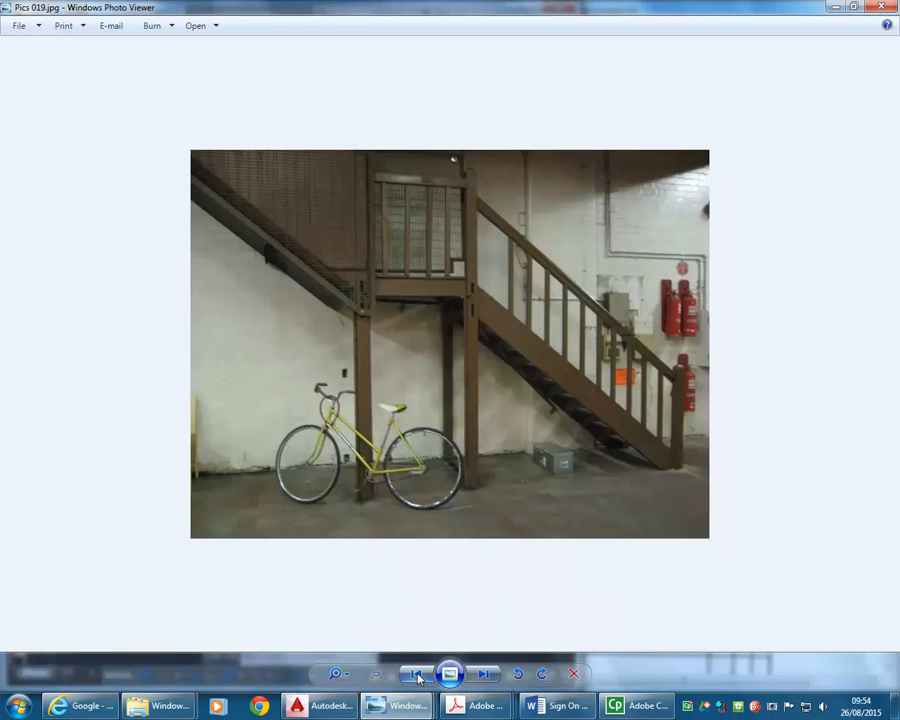
left_click(419, 676)
left_click(419, 676)
left_click(419, 676)
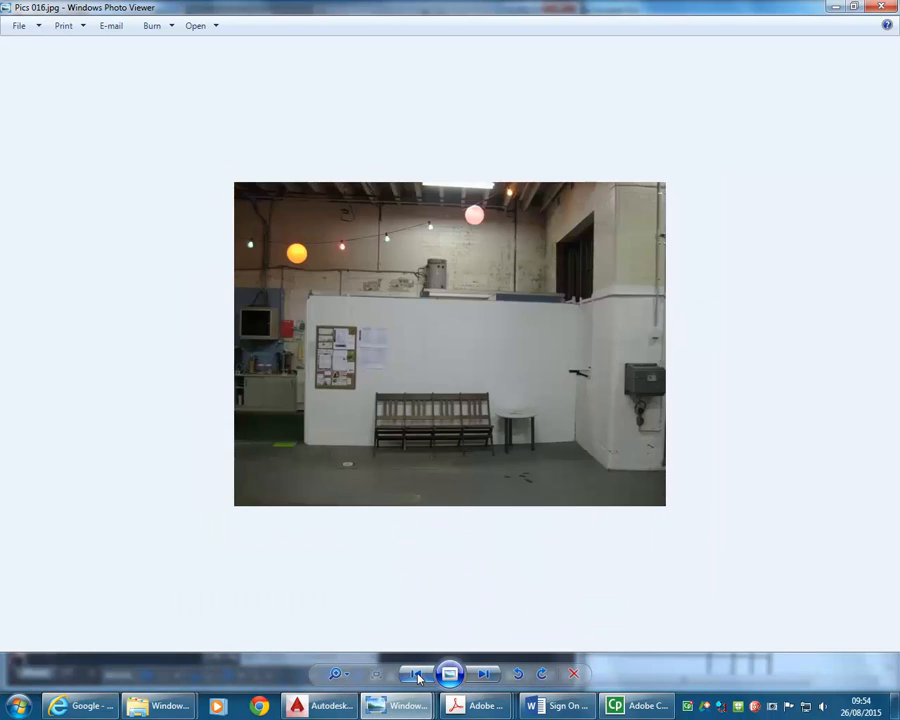
left_click(419, 676)
left_click(419, 676)
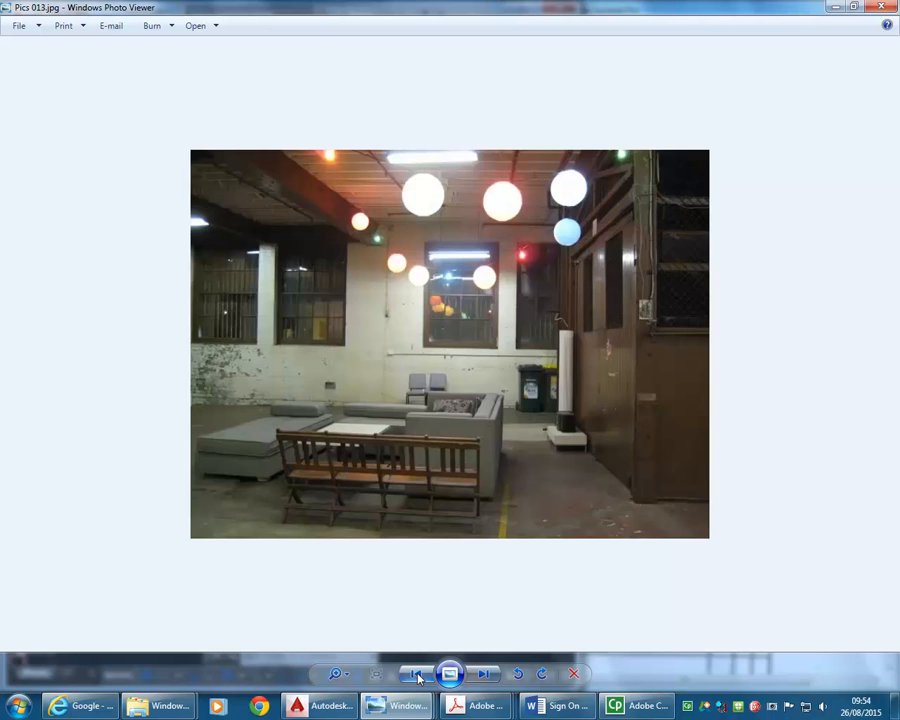
left_click(419, 676)
left_click(419, 676)
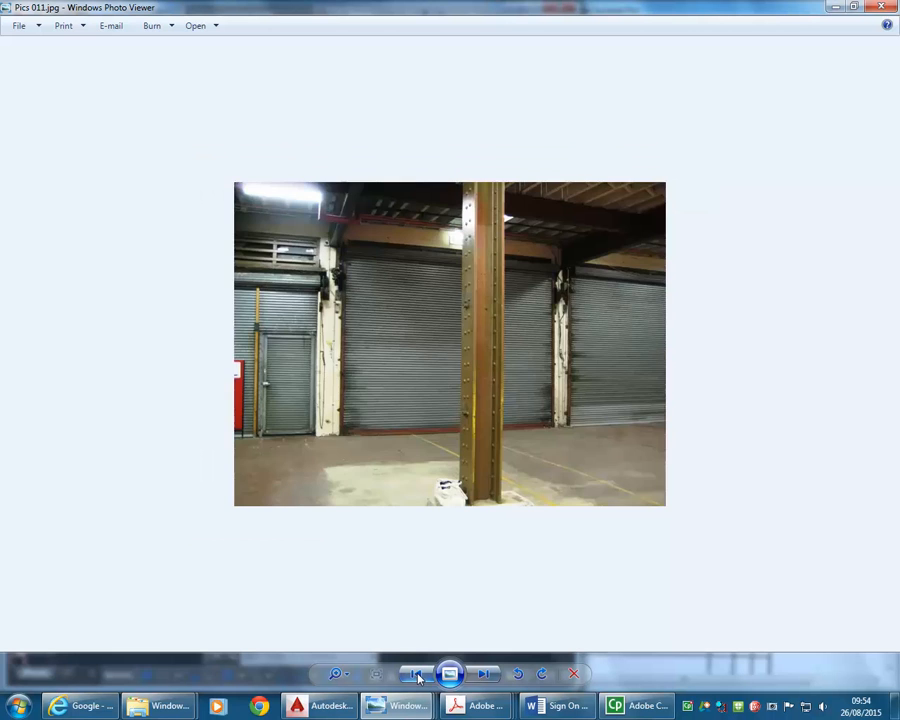
left_click(419, 676)
left_click(419, 676)
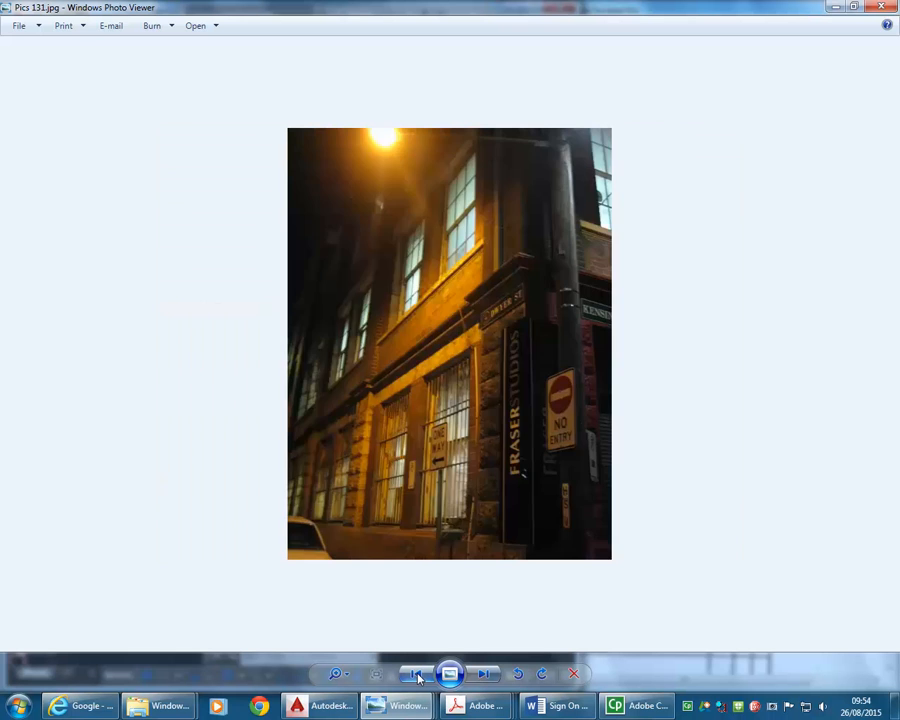
left_click(419, 676)
- Browse the site photos forwards to Pics 044, examining the lift enclosure, steel columns and overhead beams
left_click(485, 676)
left_click(485, 676)
left_click(485, 676)
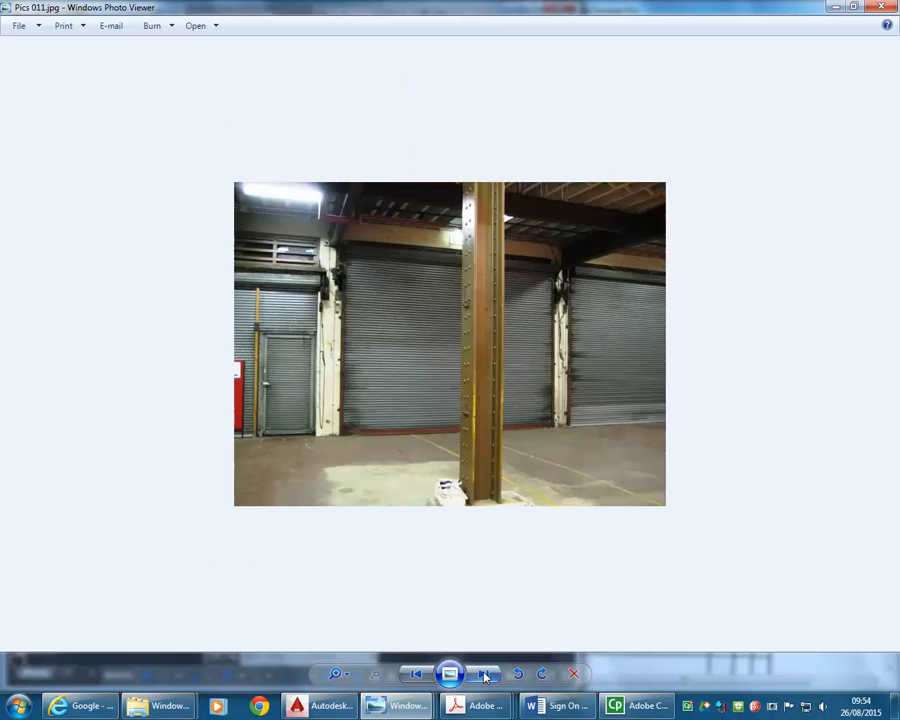
left_click(485, 676)
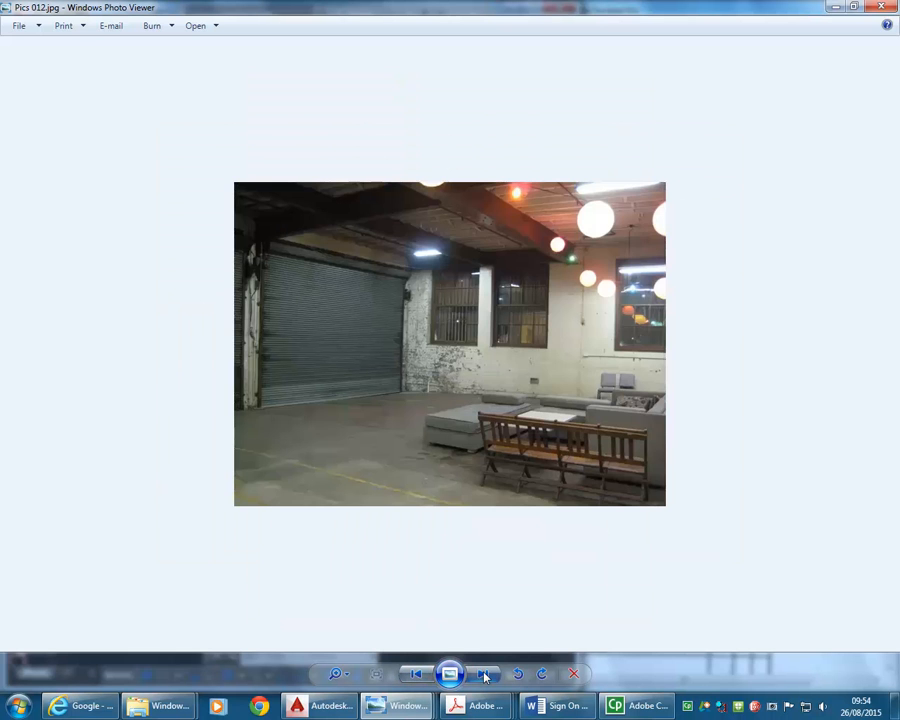
left_click(485, 676)
left_click(485, 676)
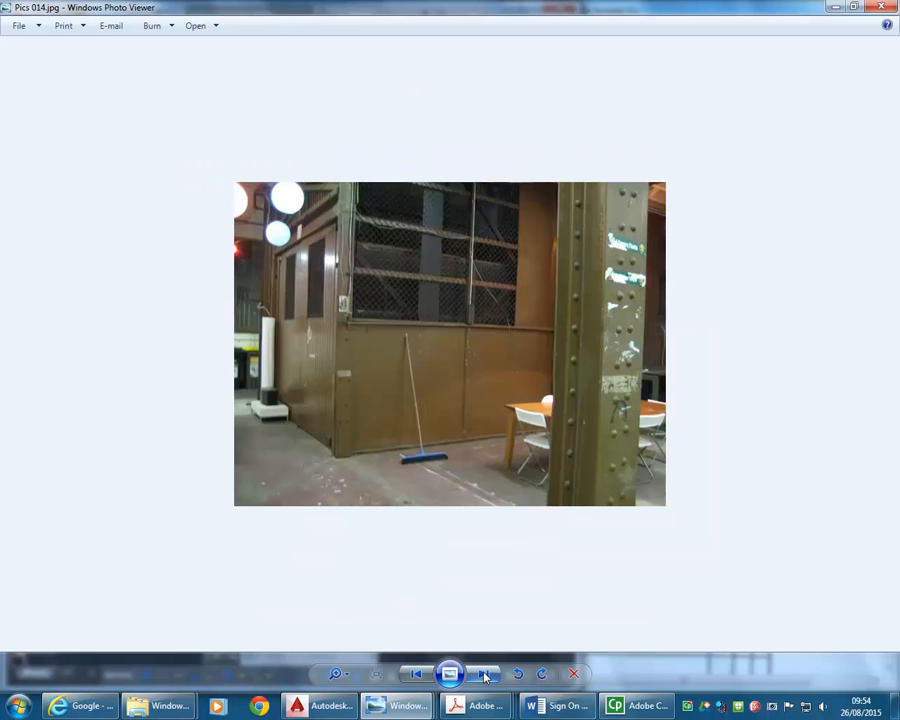
left_click(485, 676)
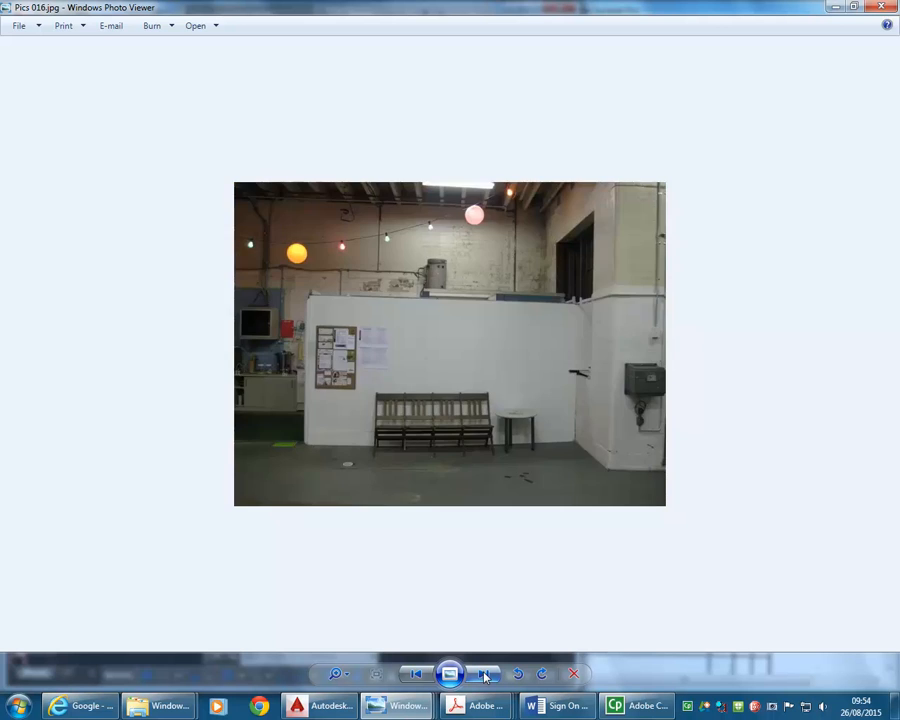
left_click(485, 676)
left_click(485, 676)
left_click(485, 676)
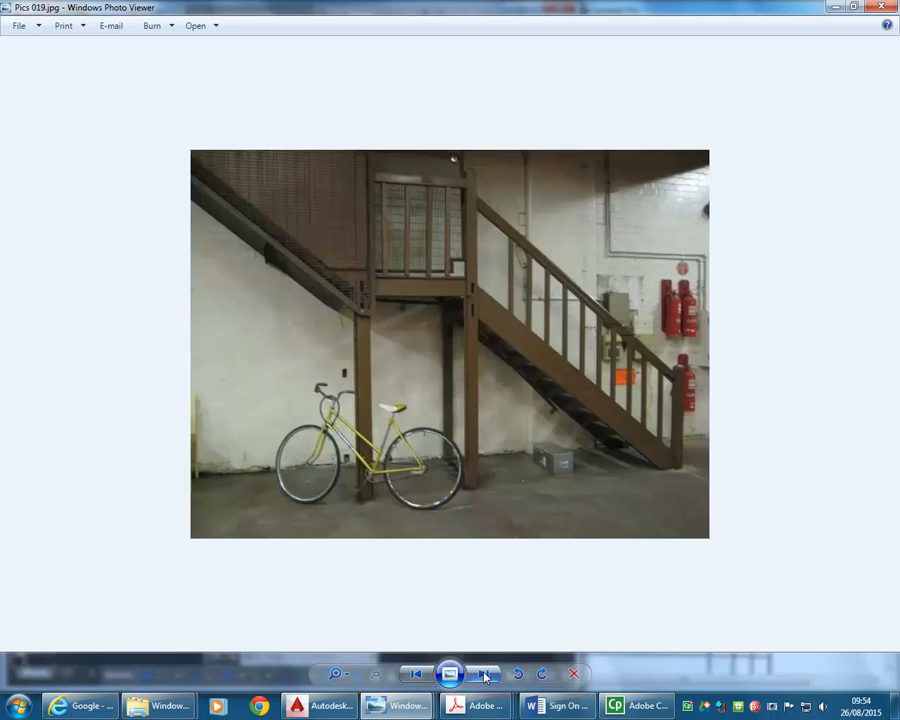
left_click(485, 676)
left_click(485, 676)
left_click(485, 676)
left_click(485, 676)
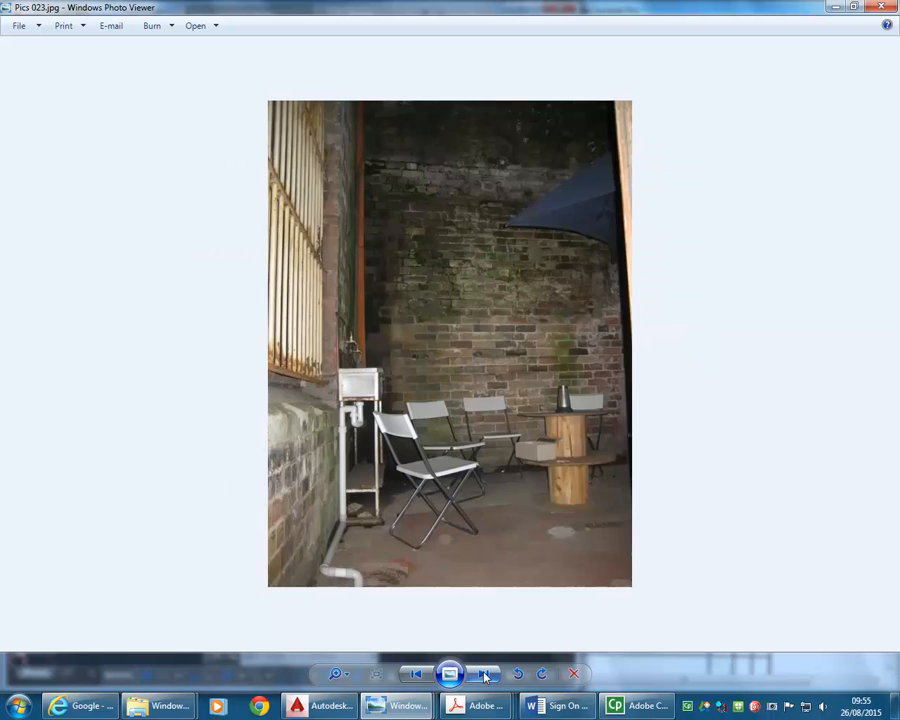
left_click(485, 676)
left_click(485, 676)
left_click(485, 676)
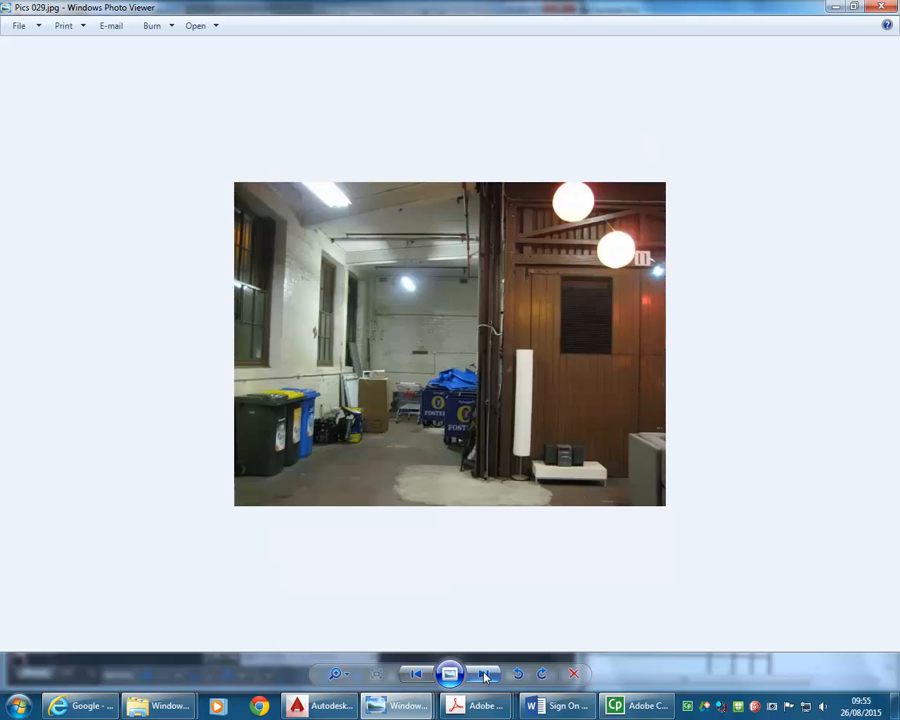
left_click(485, 676)
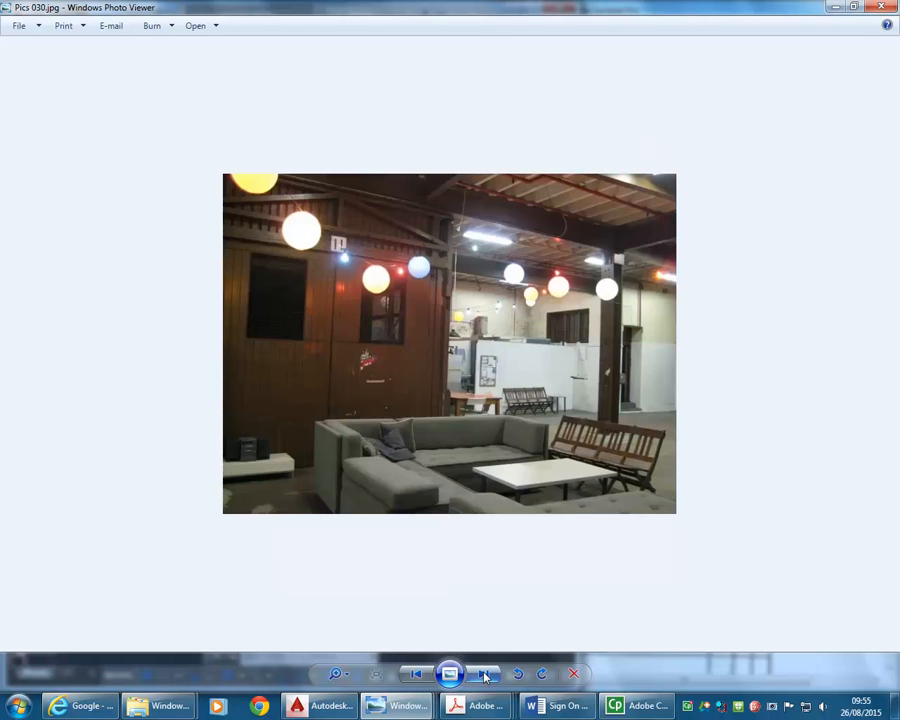
left_click(485, 676)
left_click(485, 676)
left_click(485, 676)
left_click(485, 676)
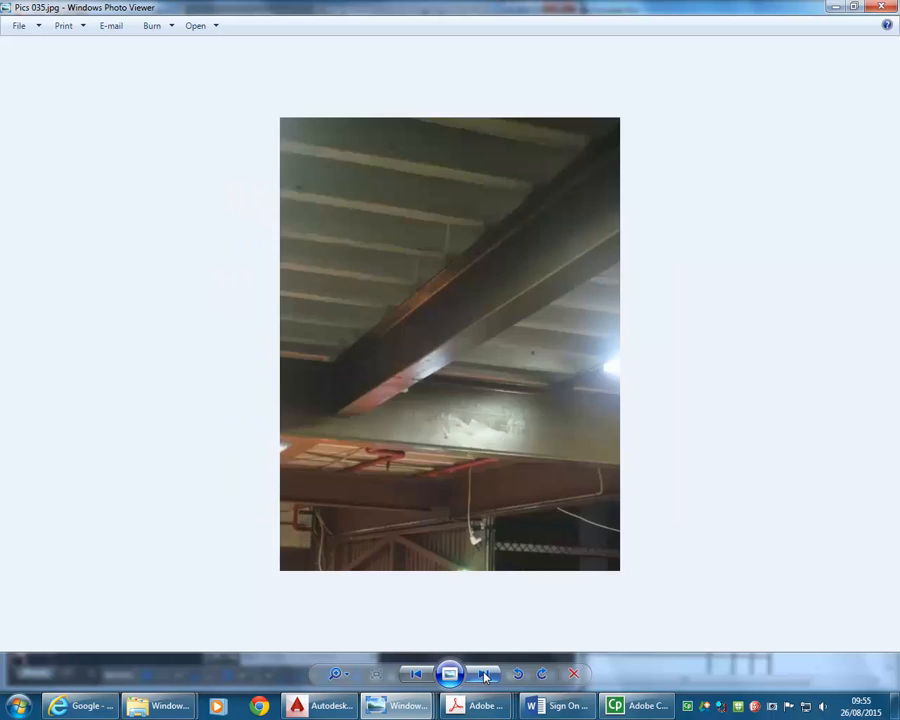
left_click(485, 676)
left_click(485, 676)
left_click(485, 676)
left_click(485, 676)
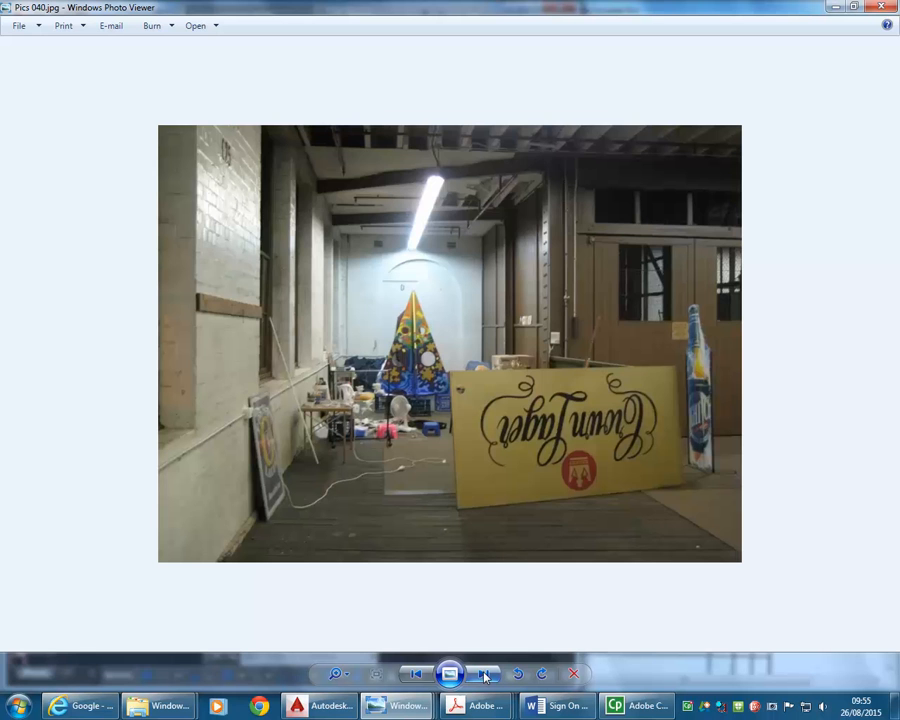
left_click(485, 676)
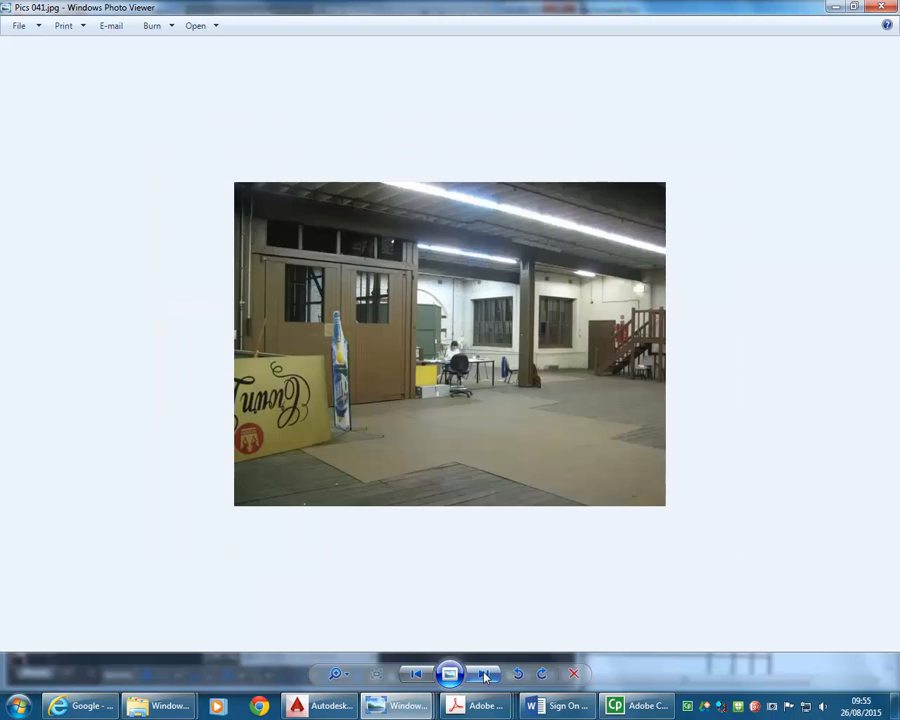
left_click(485, 676)
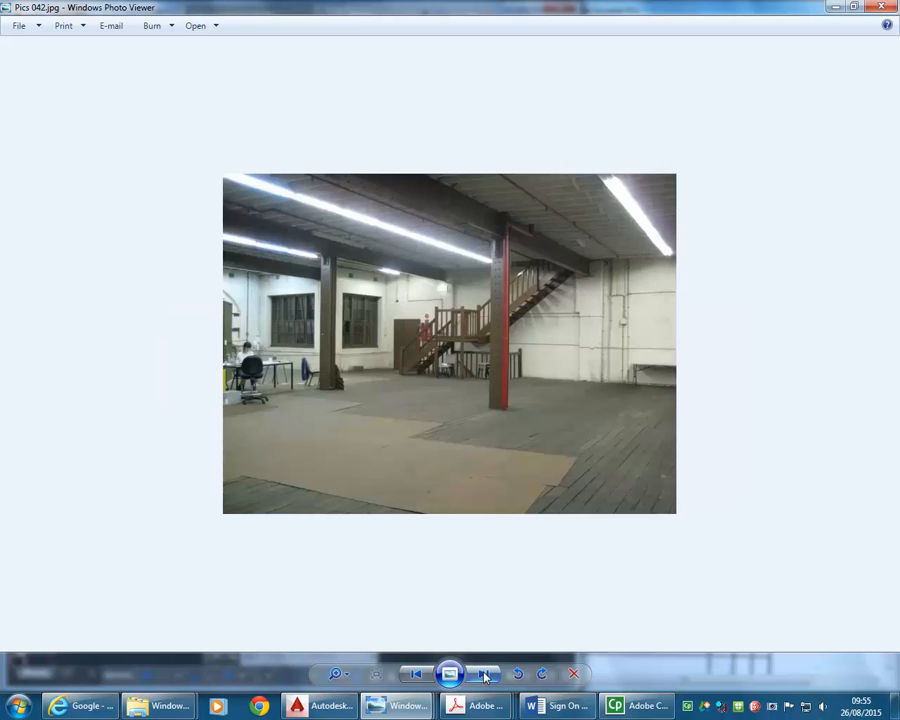
left_click(485, 676)
left_click(485, 676)
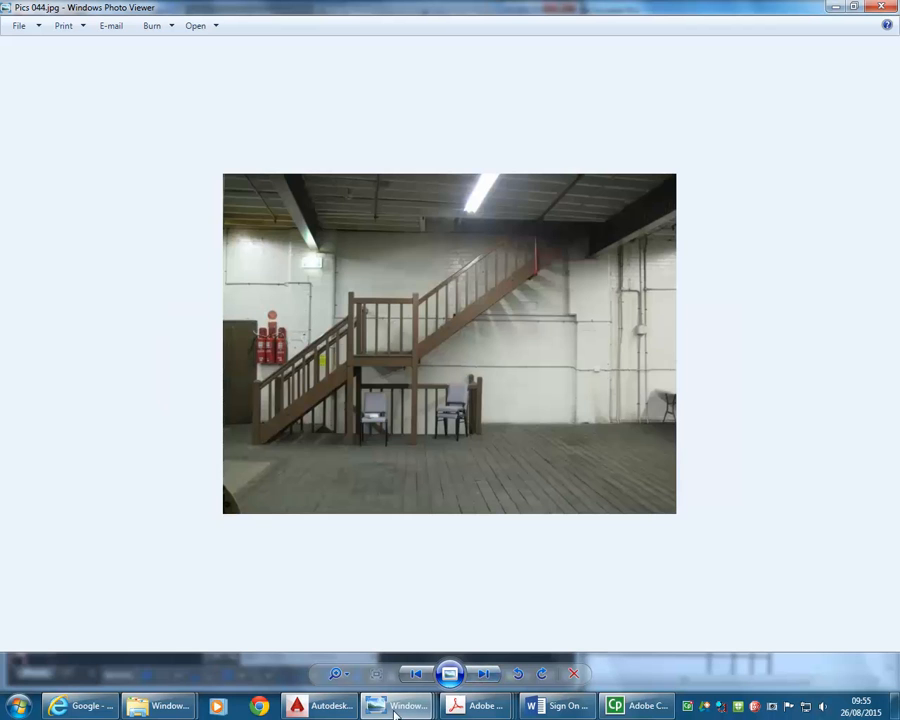
left_click(420, 677)
left_click(836, 7)
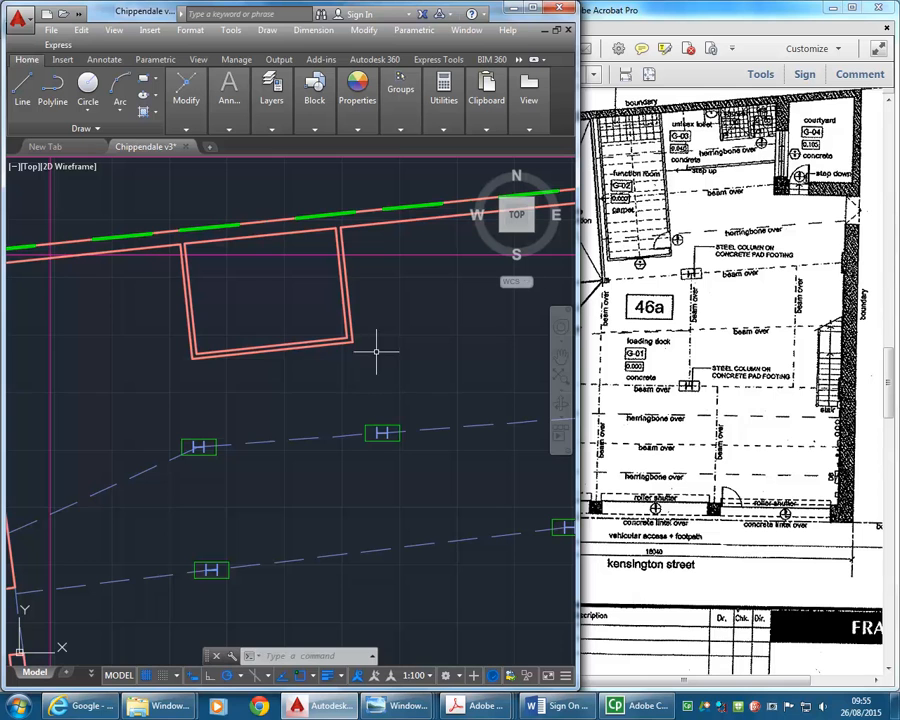
- Compare the extended lift shaft lines on the drawing's beam plan with the beams over in the Ground Floor Plan PDF
scroll(250, 394, "down", 4)
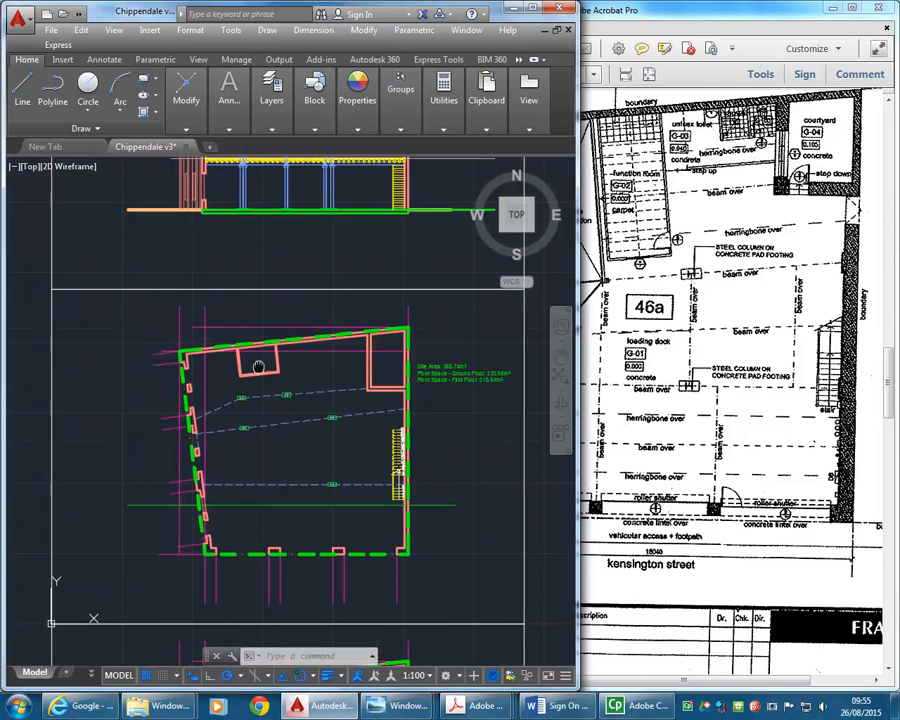
middle_click_drag(254, 338, 252, 275)
middle_click_drag(244, 436, 238, 285)
middle_click_drag(248, 492, 248, 390)
scroll(254, 445, "up", 4)
mouse_move(246, 450)
middle_mouse_down()
mouse_move(265, 499)
mouse_move(283, 456)
middle_mouse_up()
scroll(264, 490, "up", 3)
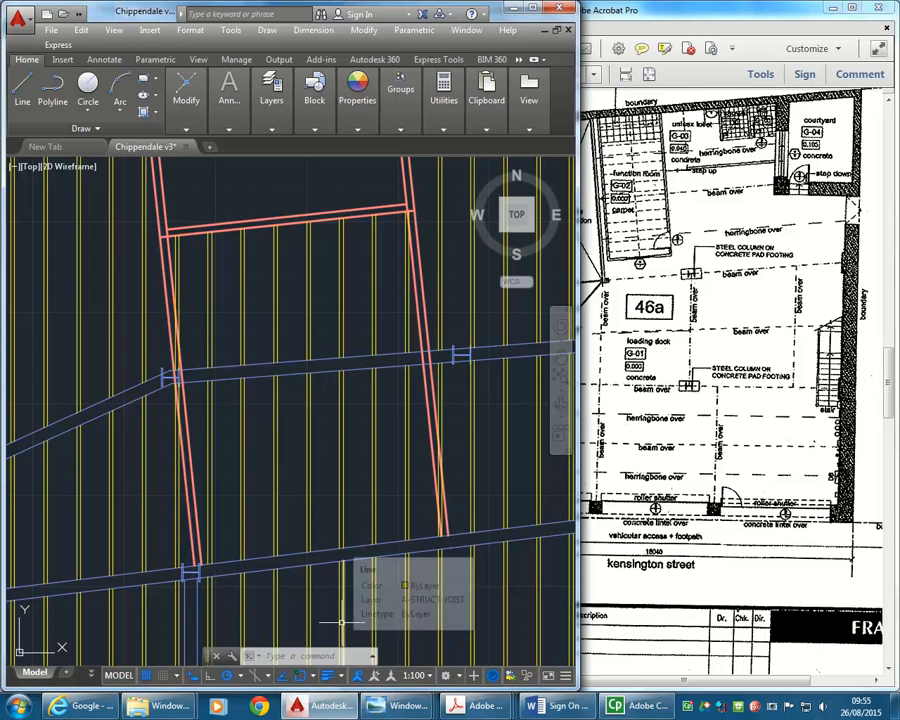
left_click(592, 335)
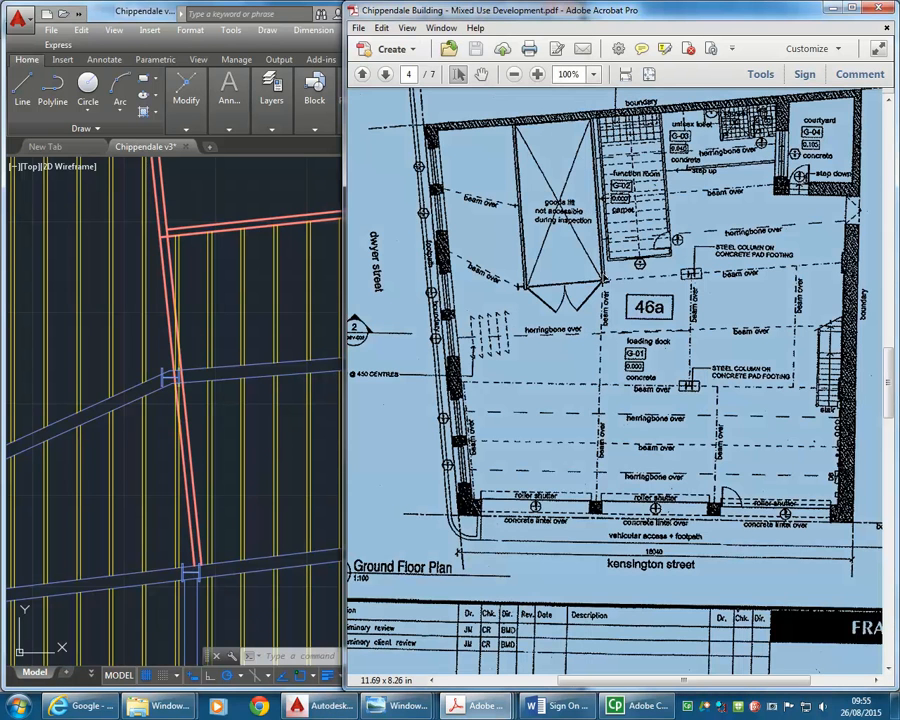
- Return to the AutoCAD drawing and examine the extended lift shaft against the surrounding walls, joists and cross beams
left_click(262, 540)
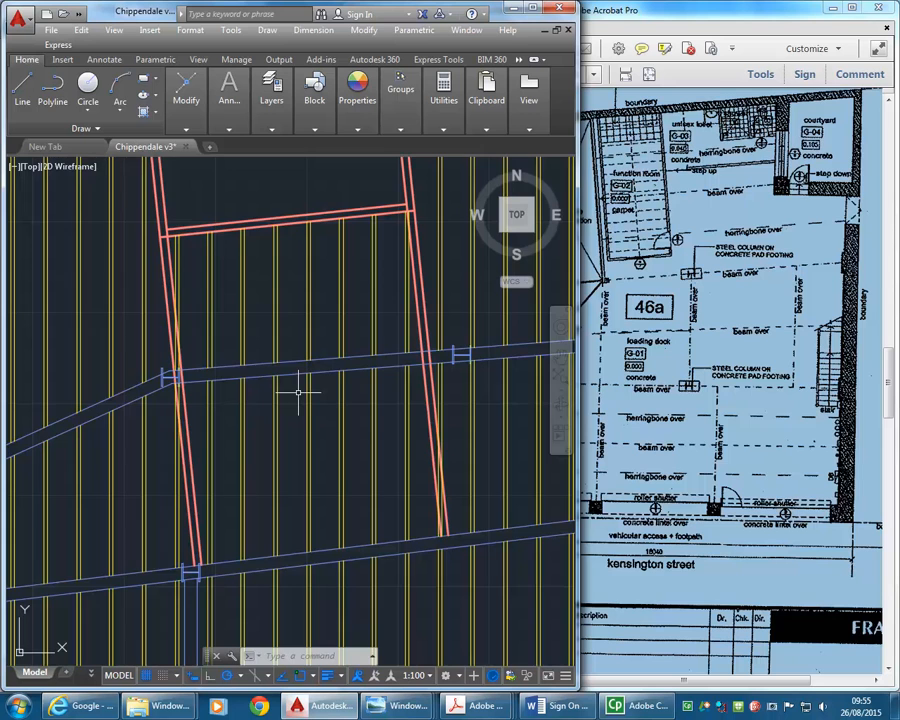
scroll(298, 393, "down", 6)
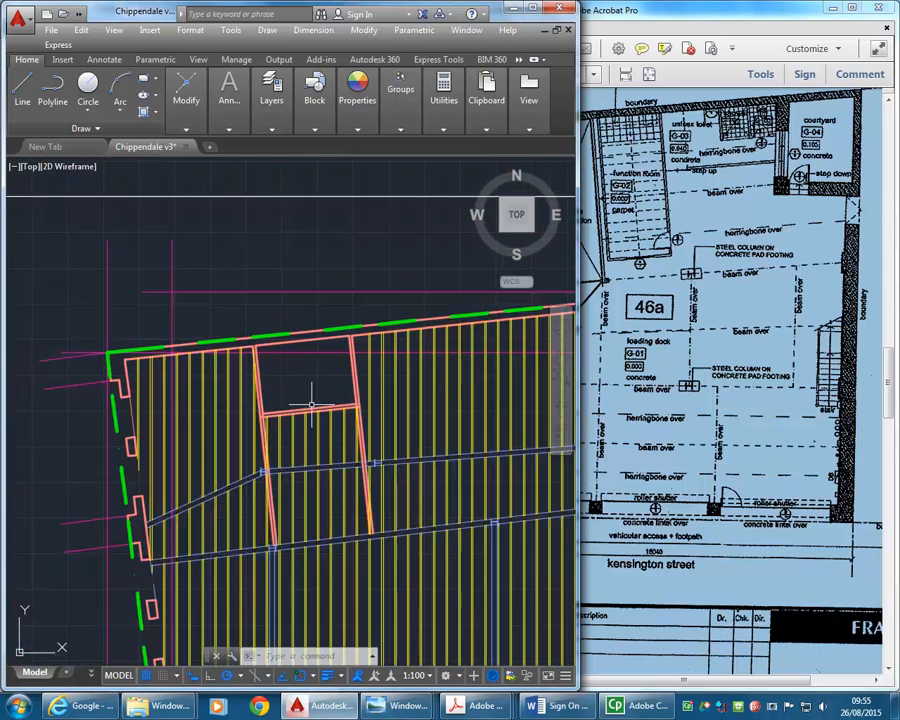
middle_click_drag(244, 339, 260, 536)
middle_click_drag(311, 315, 205, 512)
scroll(236, 312, "down", 4)
mouse_move(235, 306)
middle_mouse_down()
mouse_move(222, 354)
mouse_move(229, 281)
middle_mouse_up()
middle_click_drag(249, 368, 259, 337)
middle_click_drag(203, 531, 229, 358)
scroll(236, 430, "up", 8)
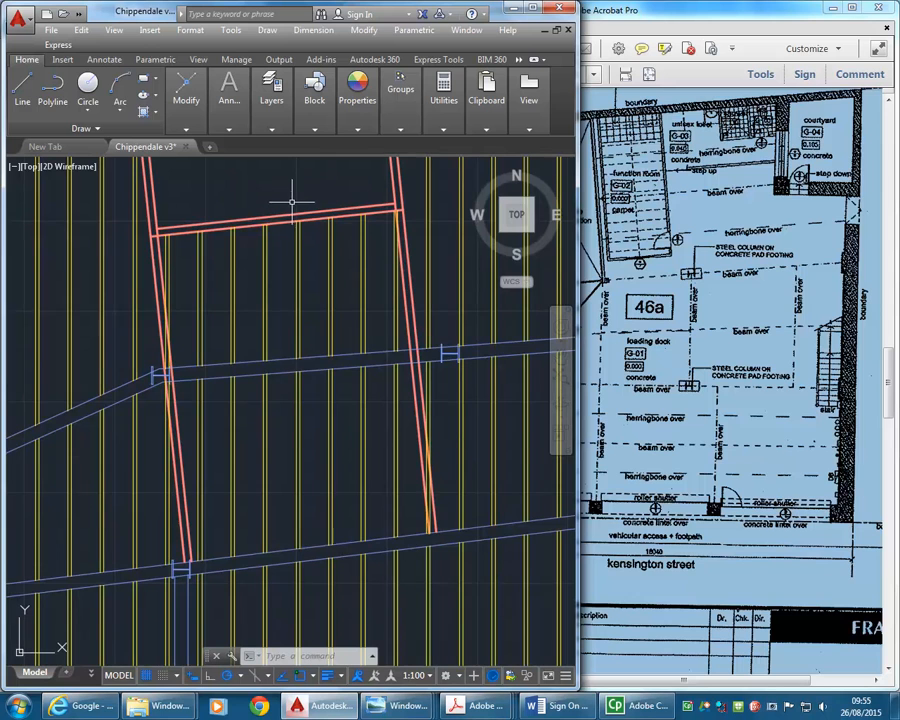
scroll(404, 330, "up", 2)
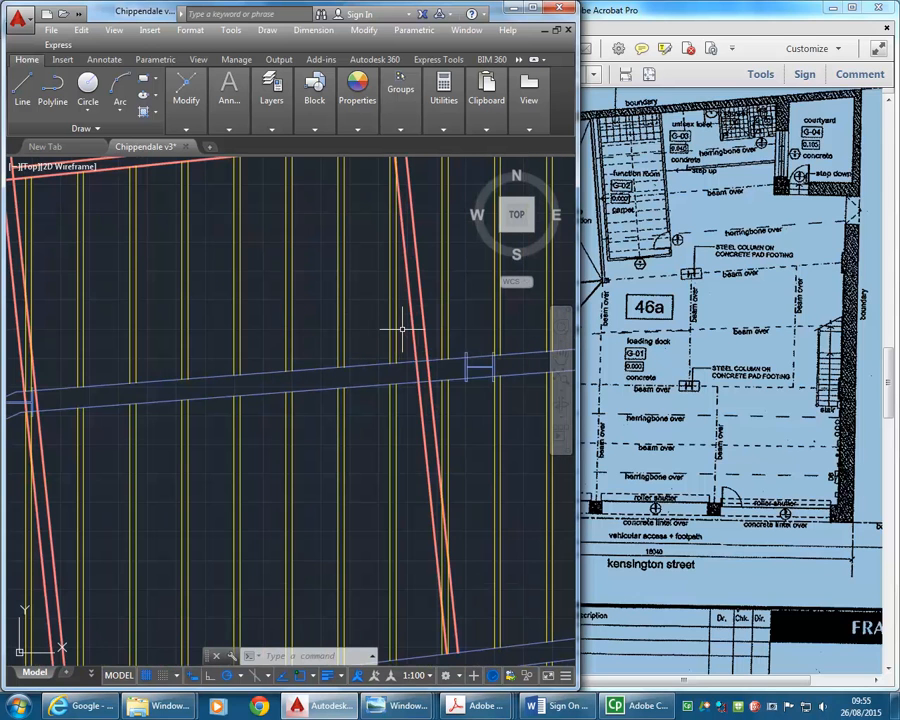
- Erase the yellow joist lines inside the lift shaft between its south wall and the first cross beam
left_click(397, 327)
left_click(404, 330)
left_click(351, 336)
scroll(350, 380, "down", 2)
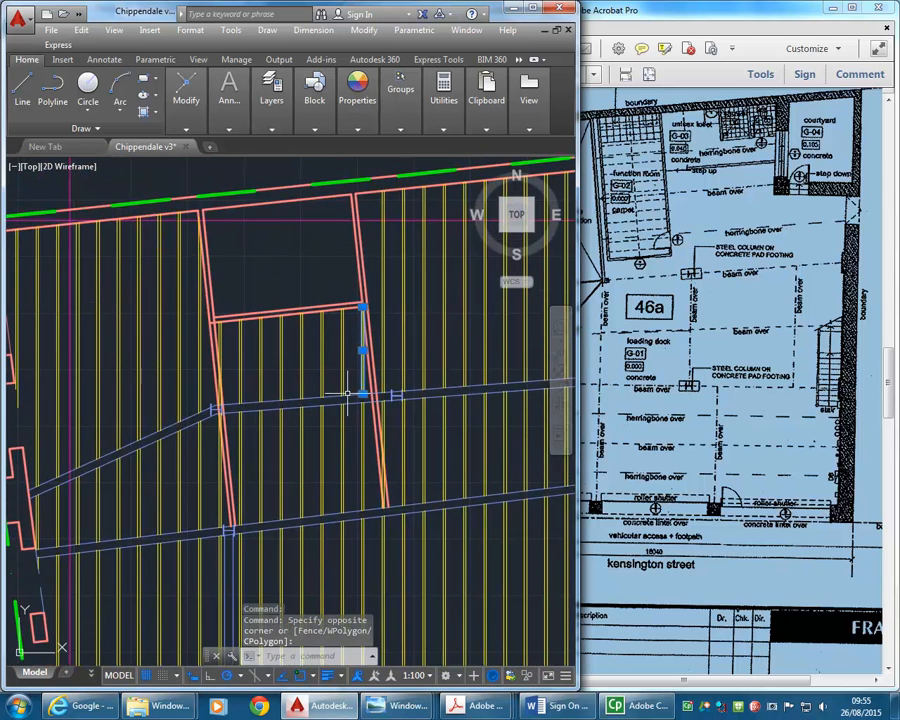
scroll(348, 385, "up", 2)
left_click(351, 346)
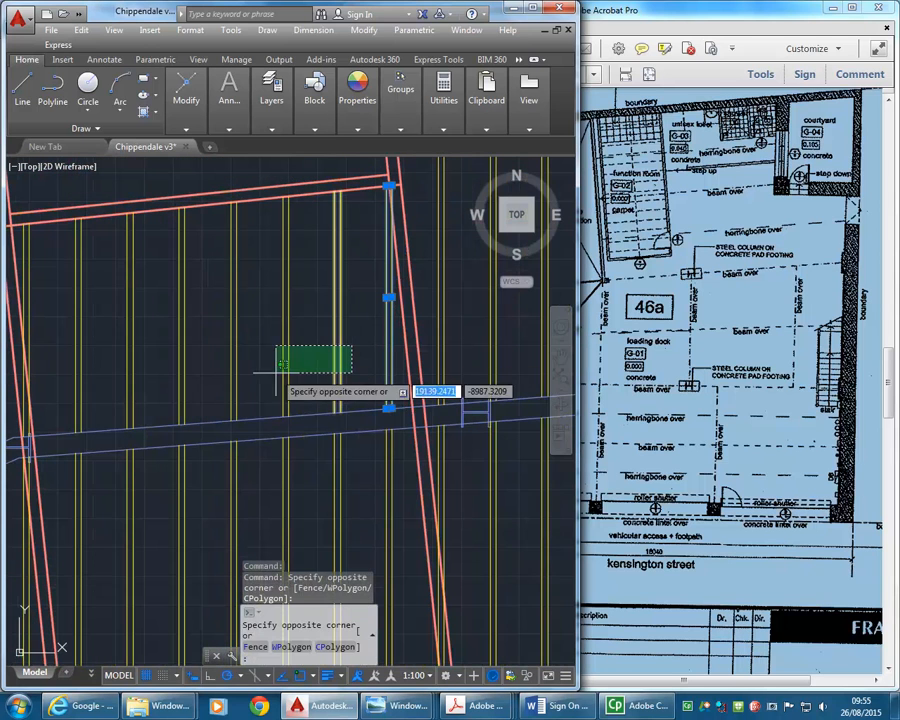
left_click(46, 381)
scroll(200, 363, "down", 1)
scroll(240, 355, "up", 2)
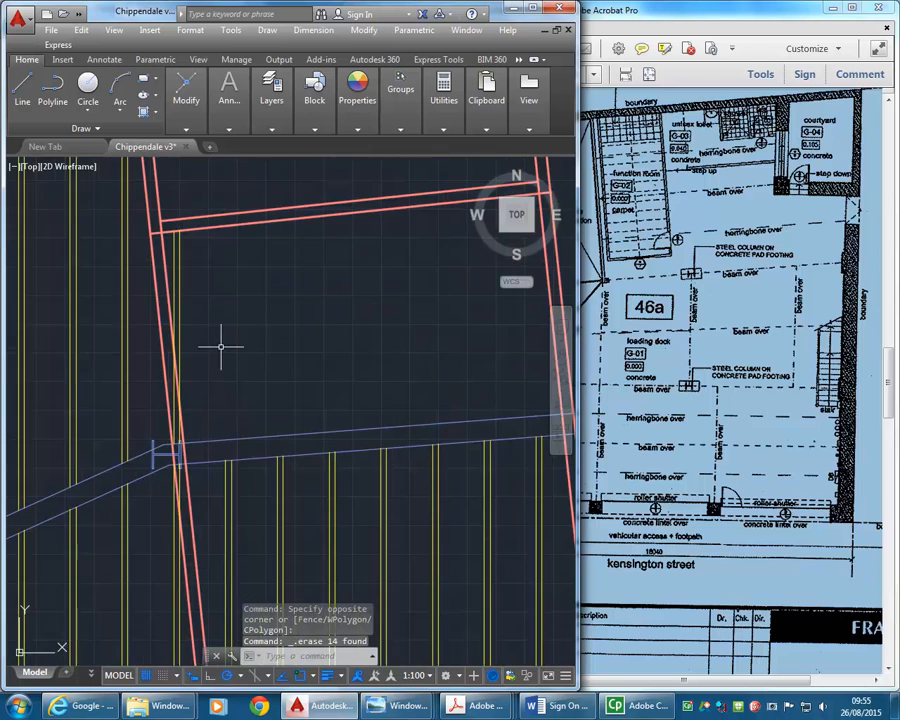
- Trim the joist lines crossing the lift shaft's west wall, using the wall's outer line as the cutting edge
mouse_move(182, 128)
mouse_move(229, 125)
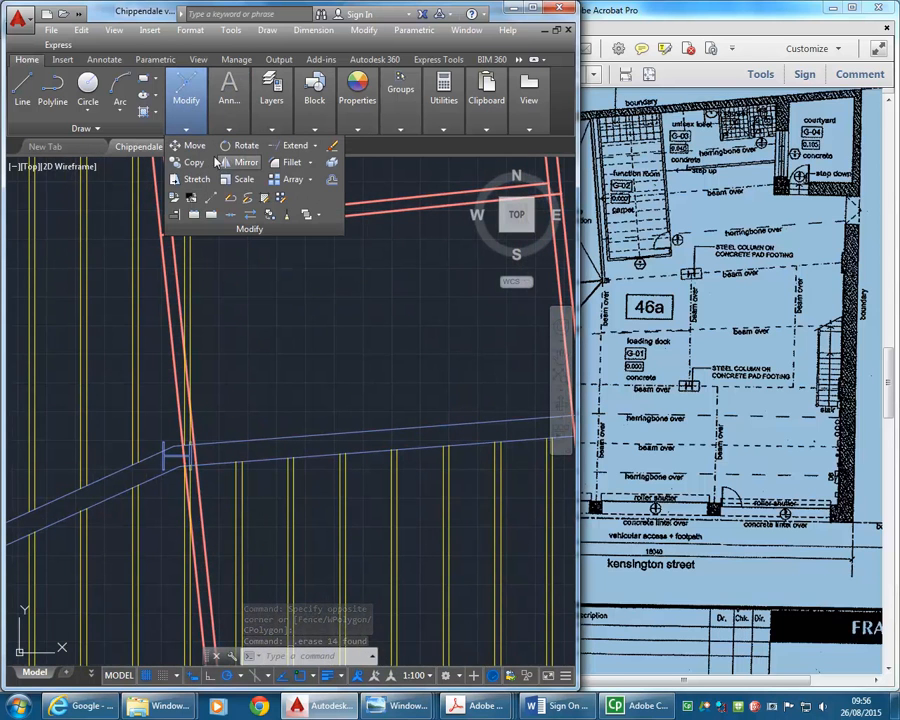
left_click(315, 145)
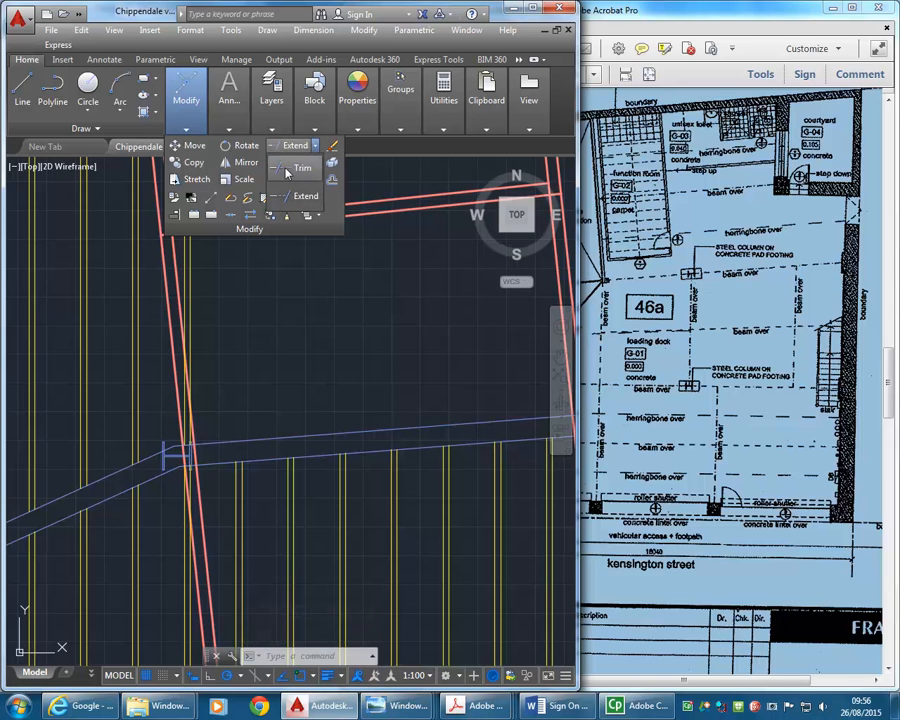
left_click(287, 172)
left_click(194, 562)
scroll(172, 543, "down", 2)
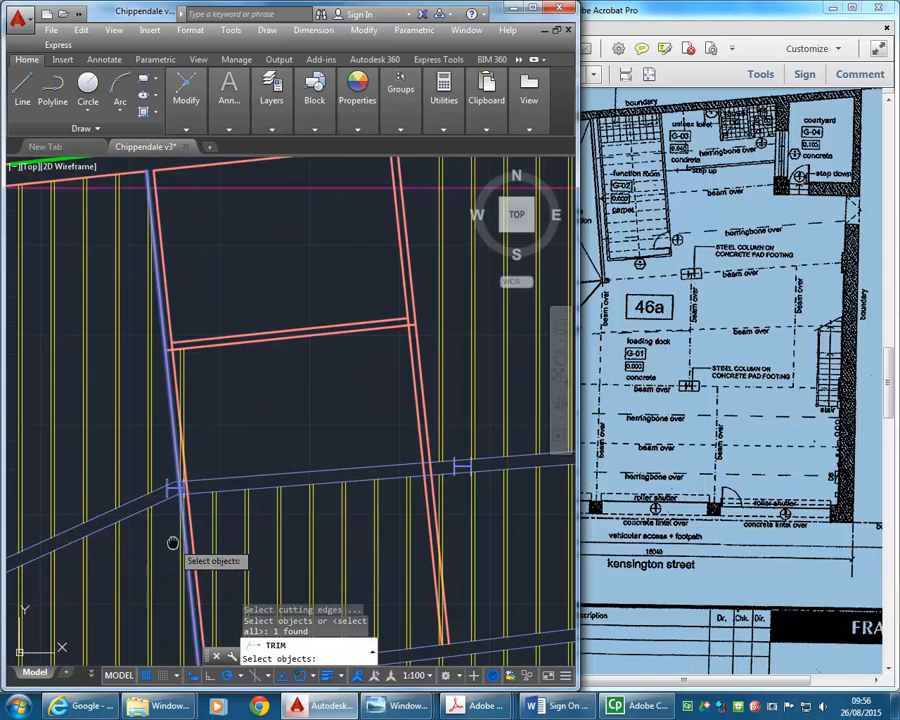
key("Return")
left_click(189, 362)
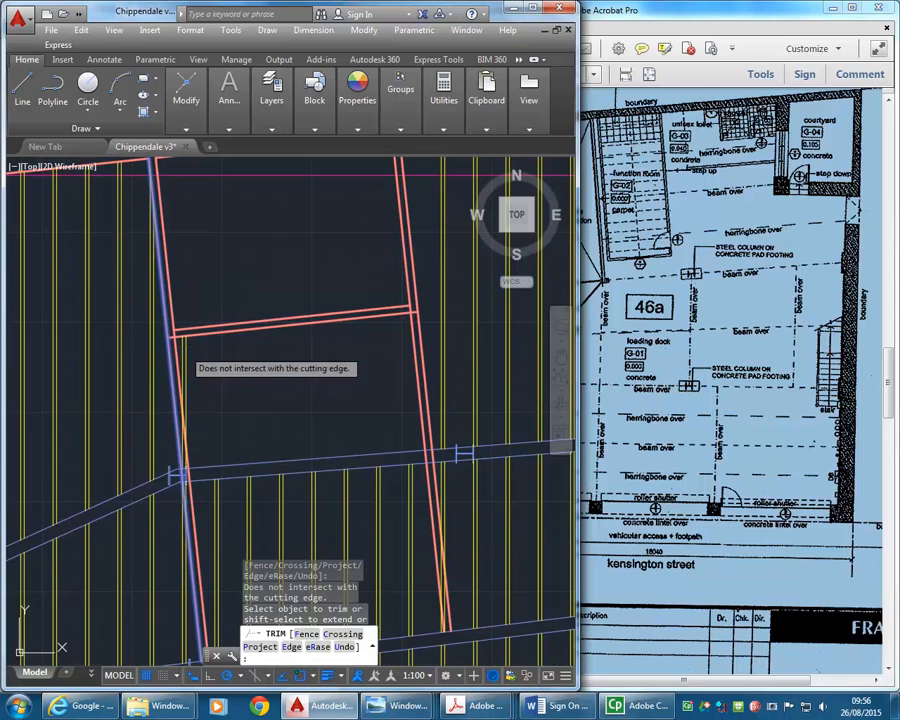
scroll(185, 355, "up", 3)
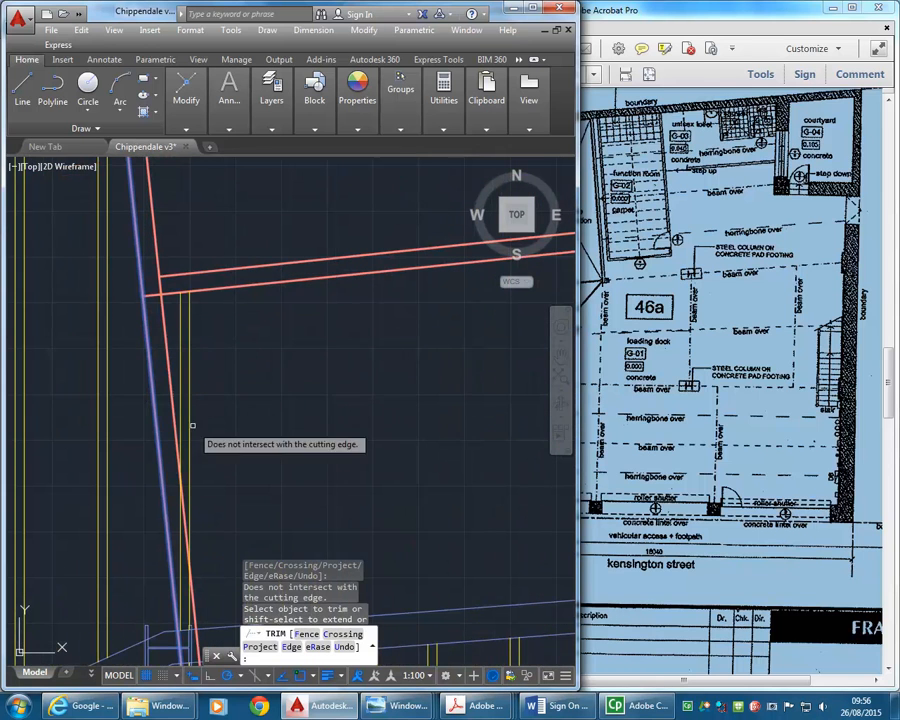
scroll(204, 357, "down", 5)
middle_click_drag(195, 366, 192, 342)
scroll(194, 422, "up", 5)
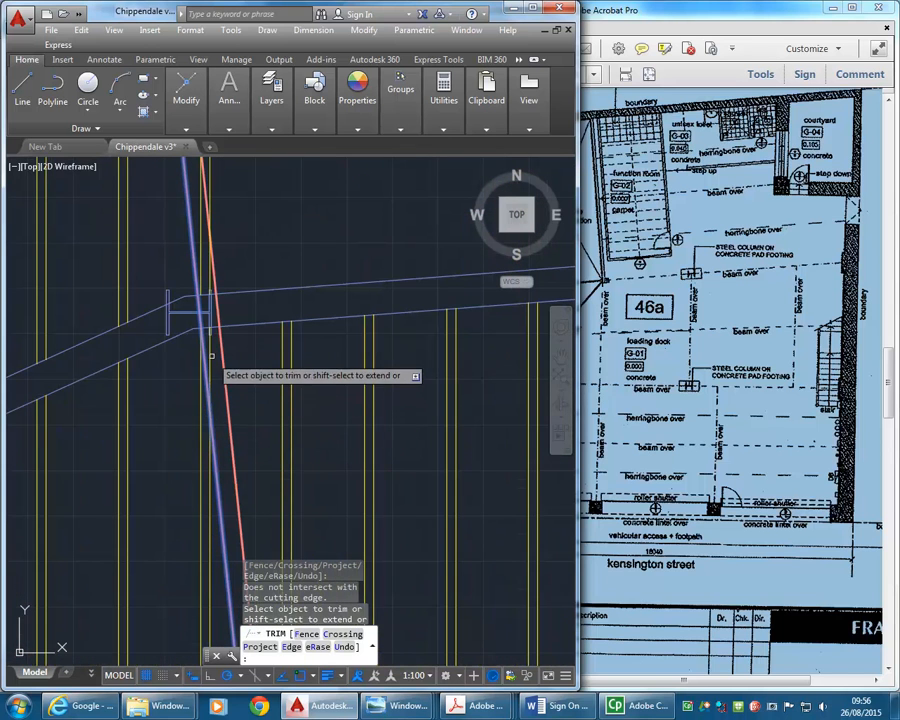
scroll(203, 336, "up", 5)
scroll(204, 334, "down", 4)
scroll(210, 375, "down", 3)
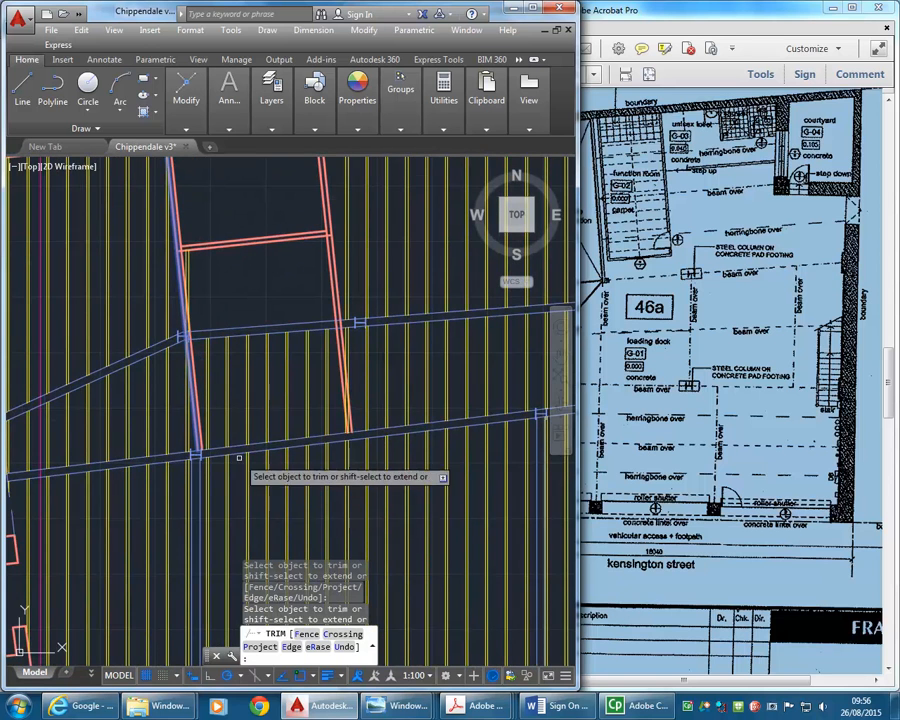
scroll(215, 428, "up", 2)
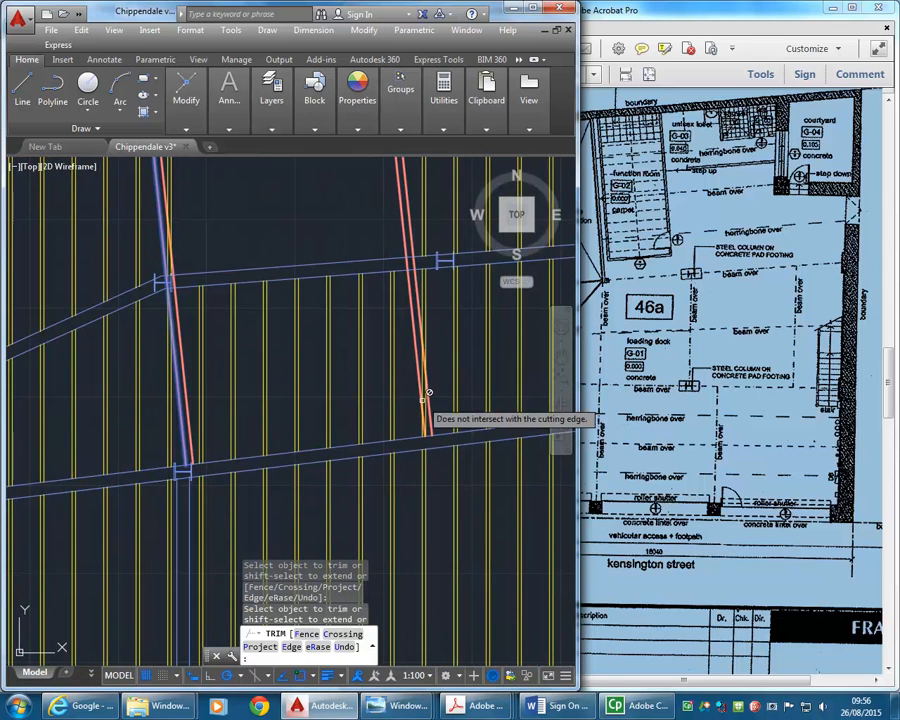
key("Escape")
- Erase the joists inside the shaft between the two cross beams, plus the leftover joist pieces beside the west wall above the first beam
left_click(412, 377)
left_click(179, 299)
middle_click_drag(190, 213, 190, 268)
left_click(178, 227)
left_click(164, 204)
key("Delete")
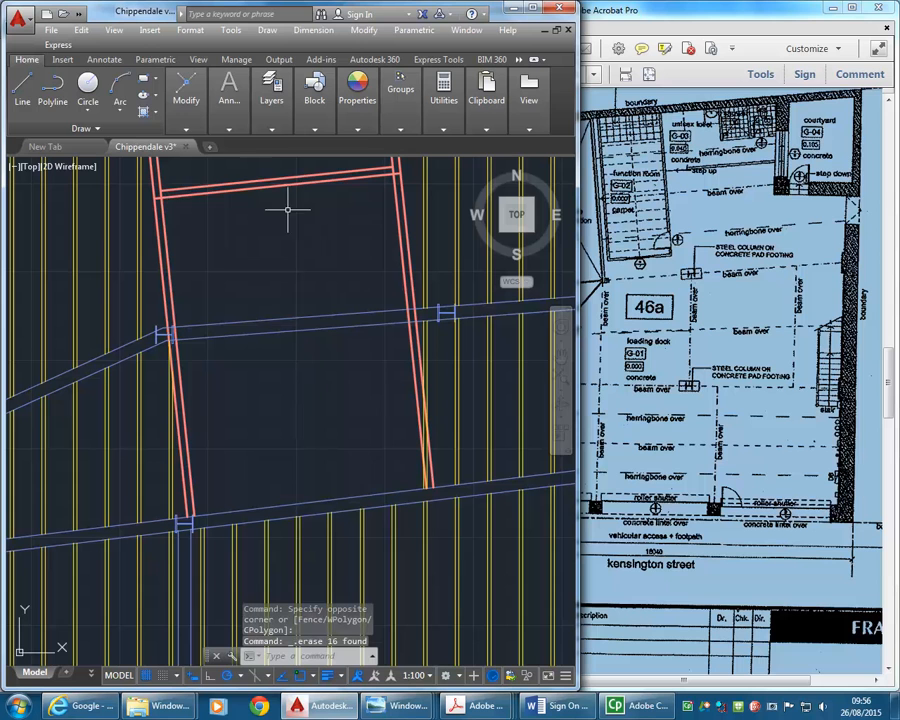
- Trim the joist lines that protrude into the shaft at its east wall, using that wall's outer line as the cutting edge
mouse_move(183, 100)
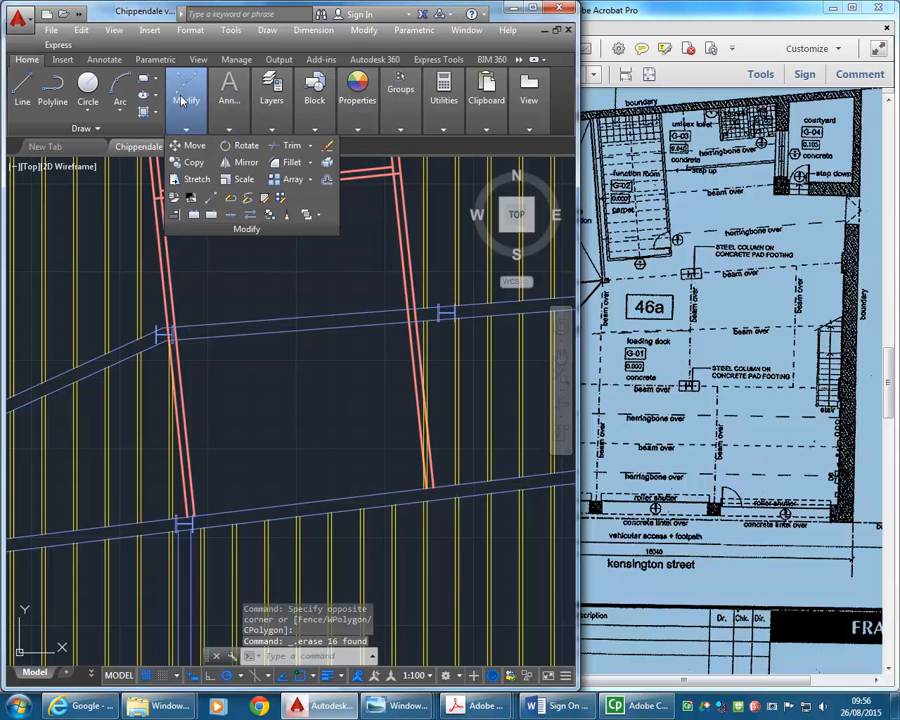
left_click(287, 146)
left_click(420, 385)
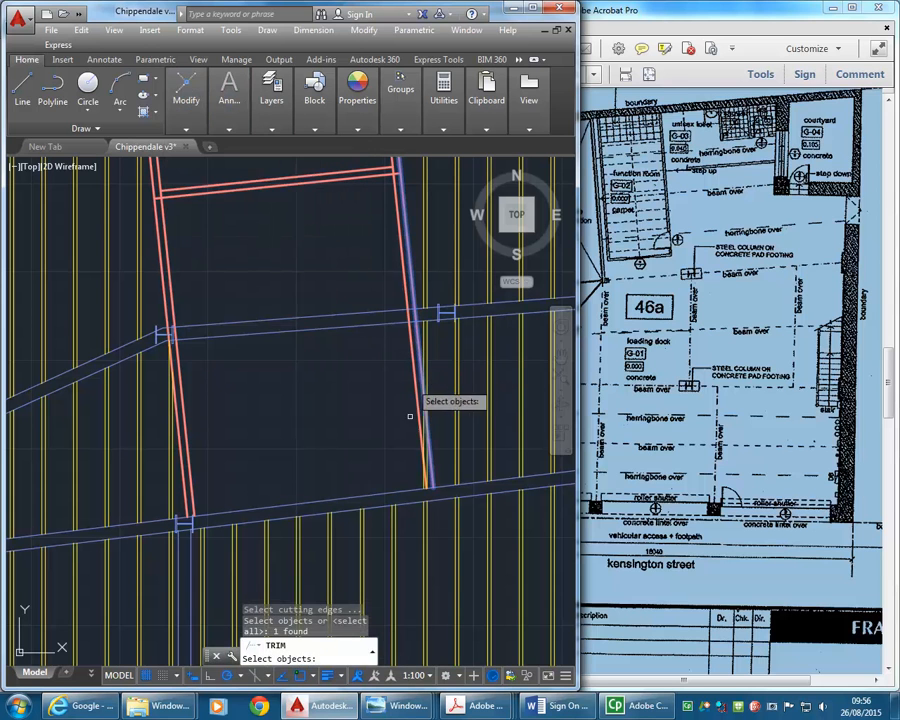
key("Return")
scroll(427, 504, "up", 4)
left_click(420, 503)
right_click(303, 424)
left_click(314, 434)
scroll(297, 417, "down", 6)
middle_click_drag(296, 417, 301, 432)
scroll(299, 432, "up", 3)
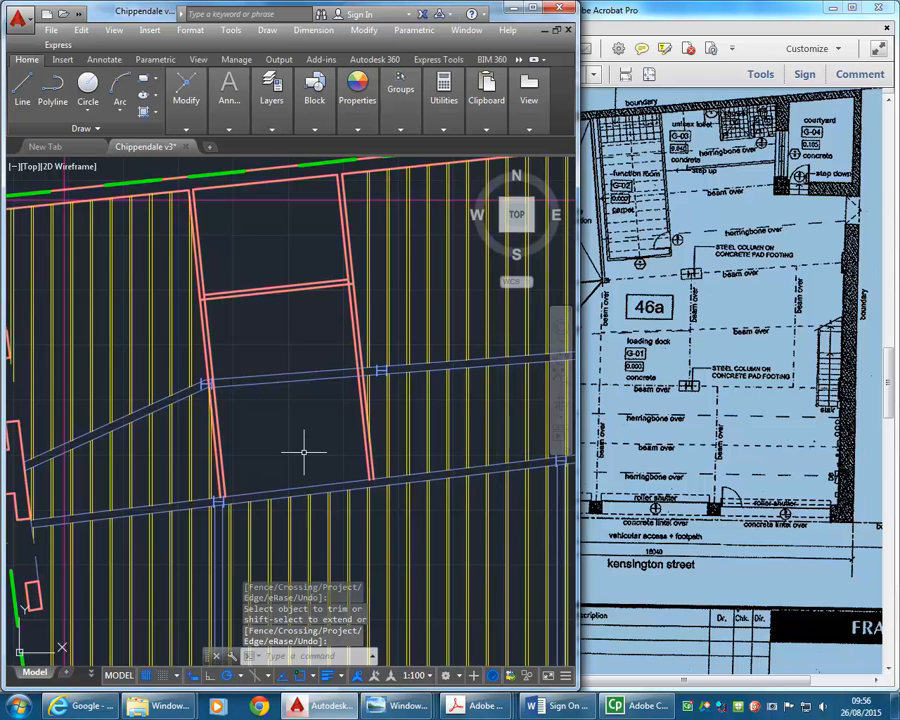
scroll(305, 452, "up", 2)
middle_click_drag(301, 452, 325, 438)
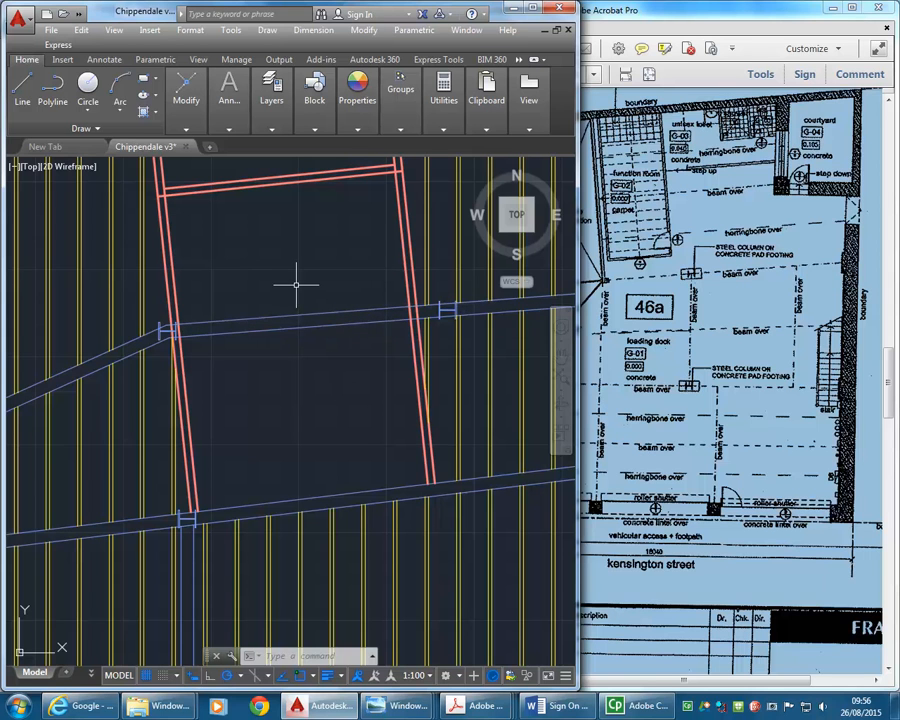
- Compare the cleared lift shaft and the cross beam running through it with the goods lift area on the Ground Floor Plan PDF
left_click(650, 322)
left_click(261, 285)
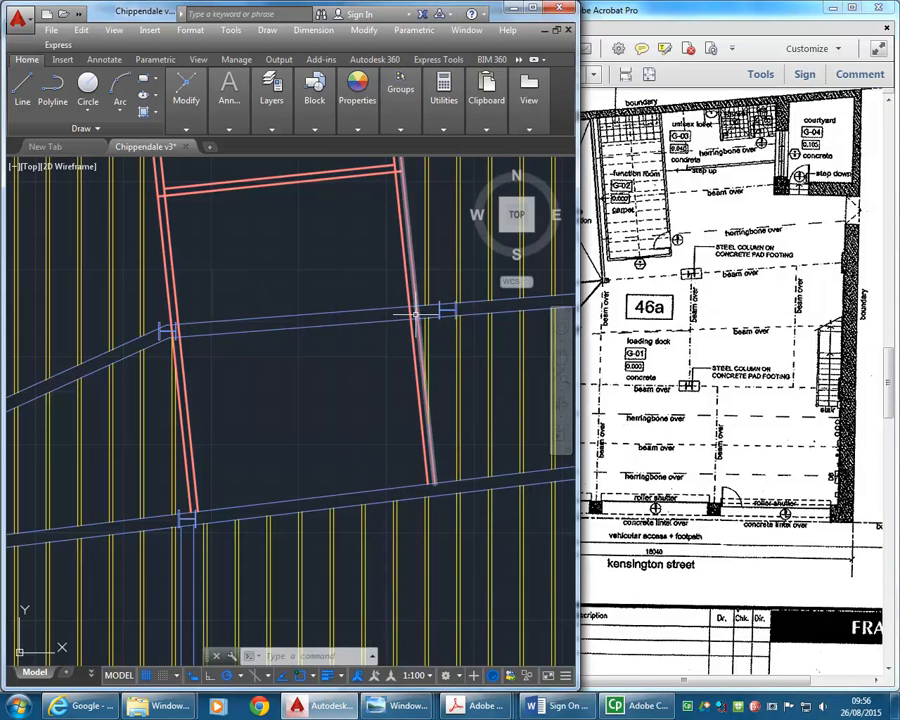
key("alt+Tab")
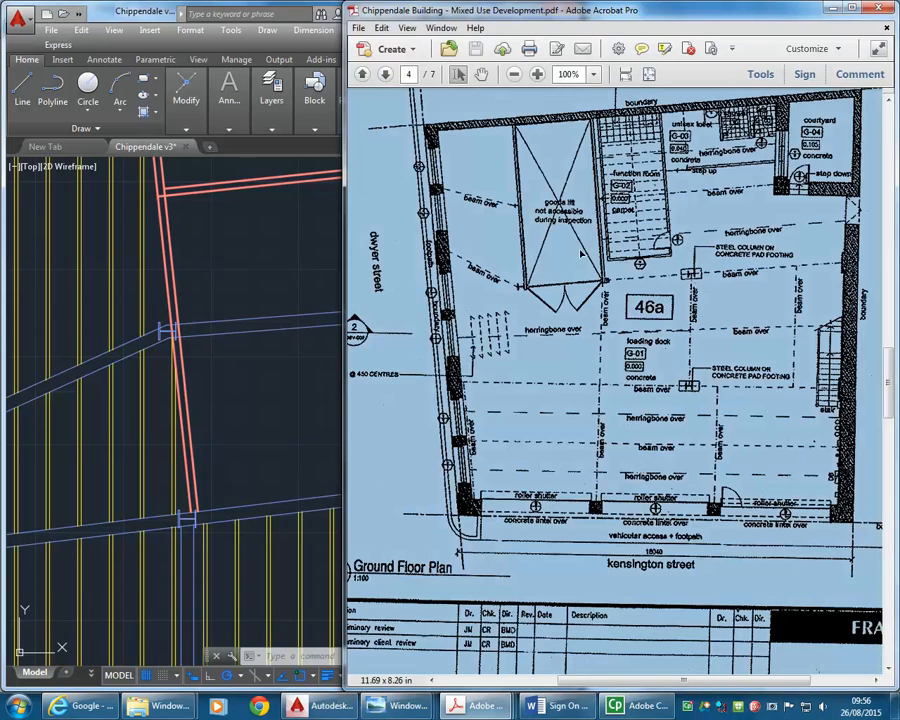
left_click(284, 320)
mouse_move(280, 283)
middle_mouse_down()
mouse_move(266, 309)
mouse_move(233, 333)
middle_mouse_up()
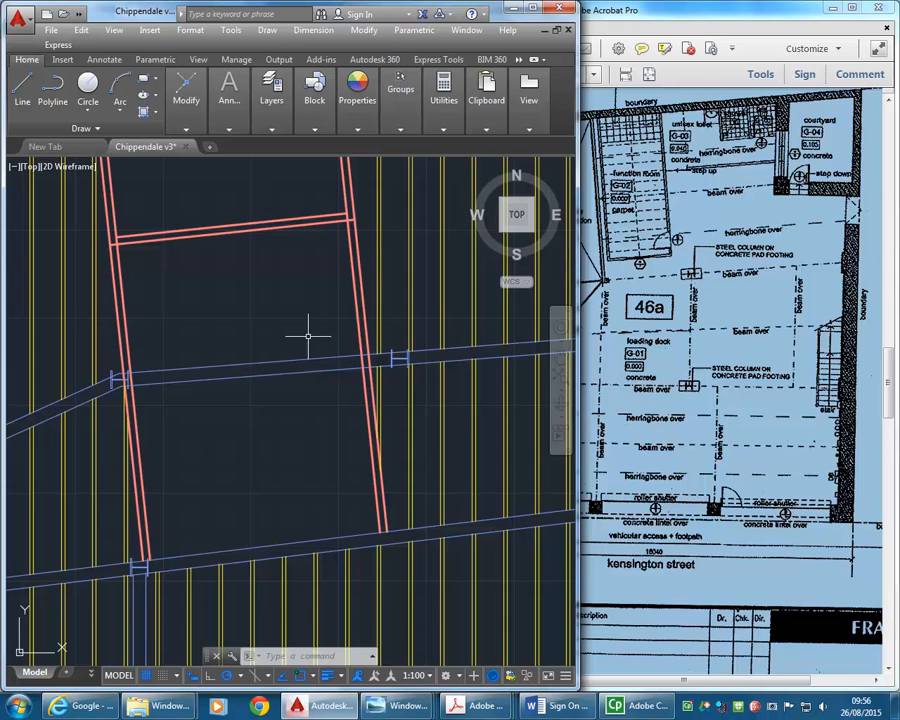
scroll(271, 317, "down", 3)
key("alt+Tab")
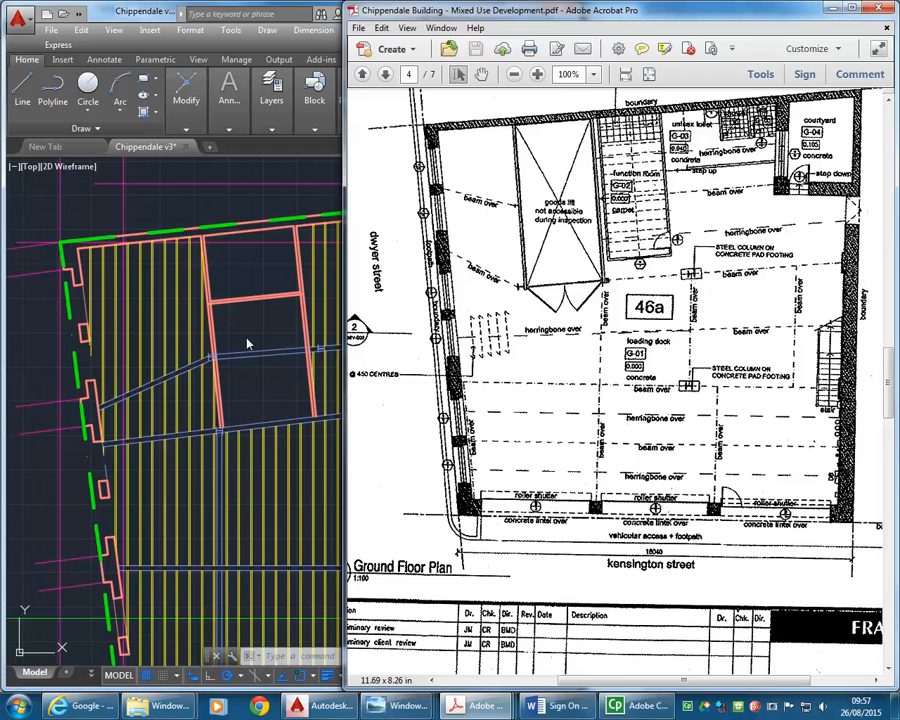
key("alt+Tab")
scroll(301, 345, "up", 3)
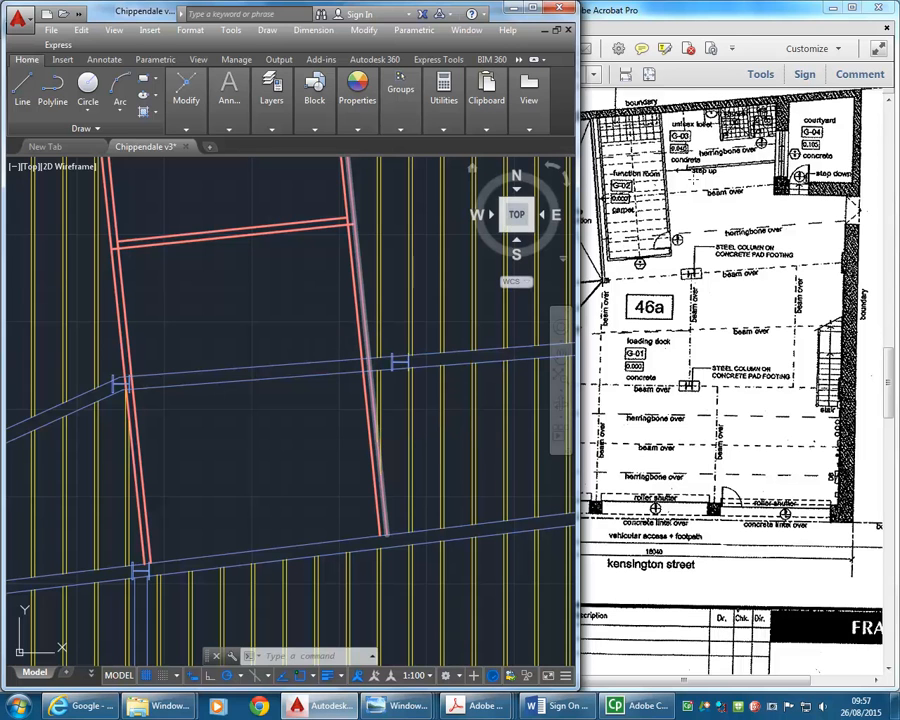
left_click(620, 221)
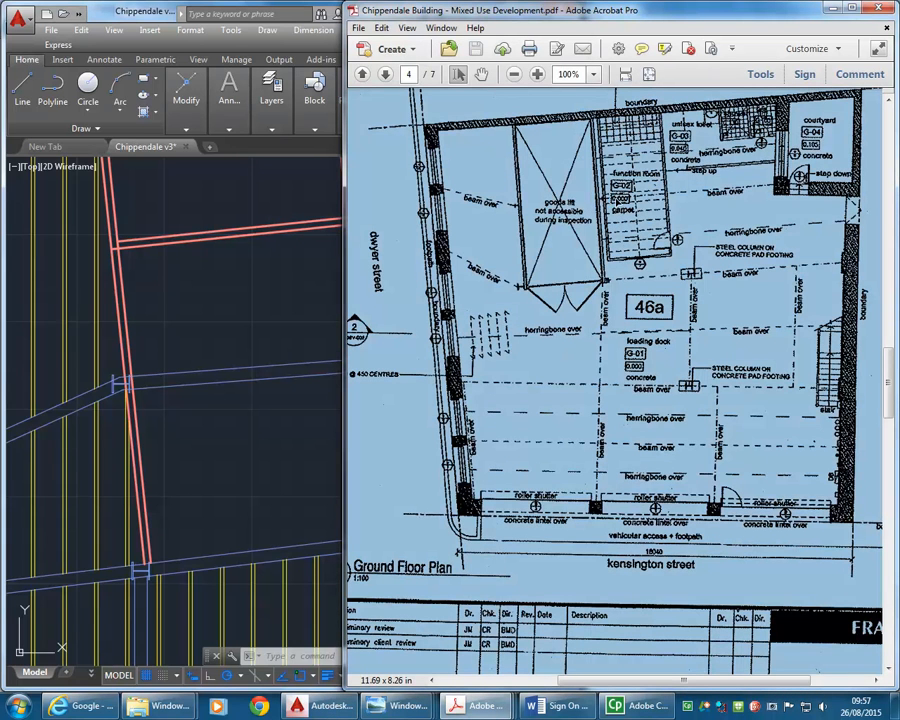
left_click(293, 313)
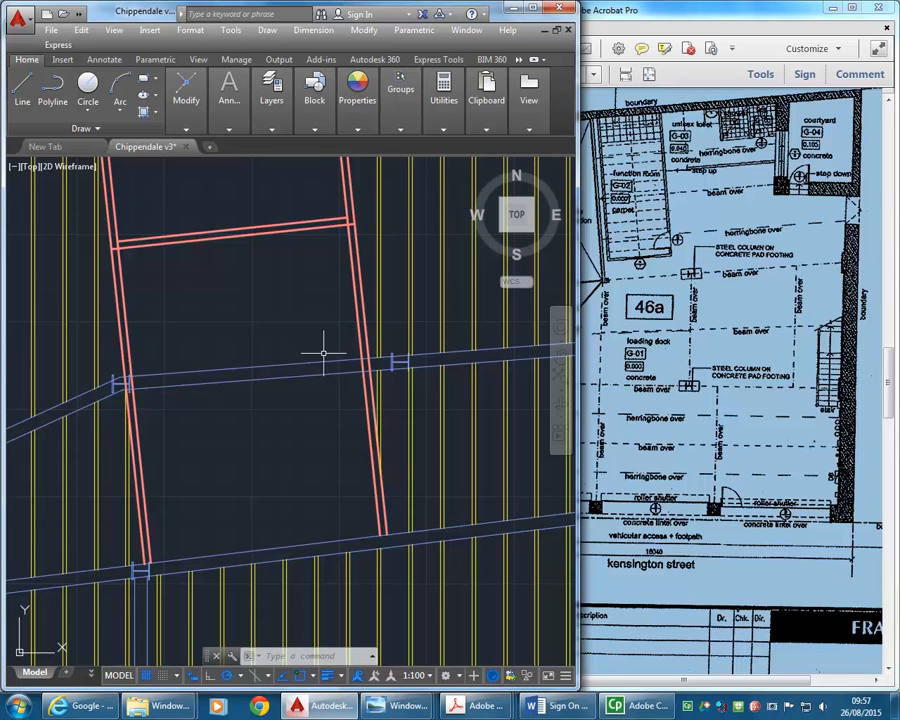
- Trim away the first cross beam's double lines inside the lift shaft, between the outer lines of its west and east walls
scroll(323, 356, "down", 3)
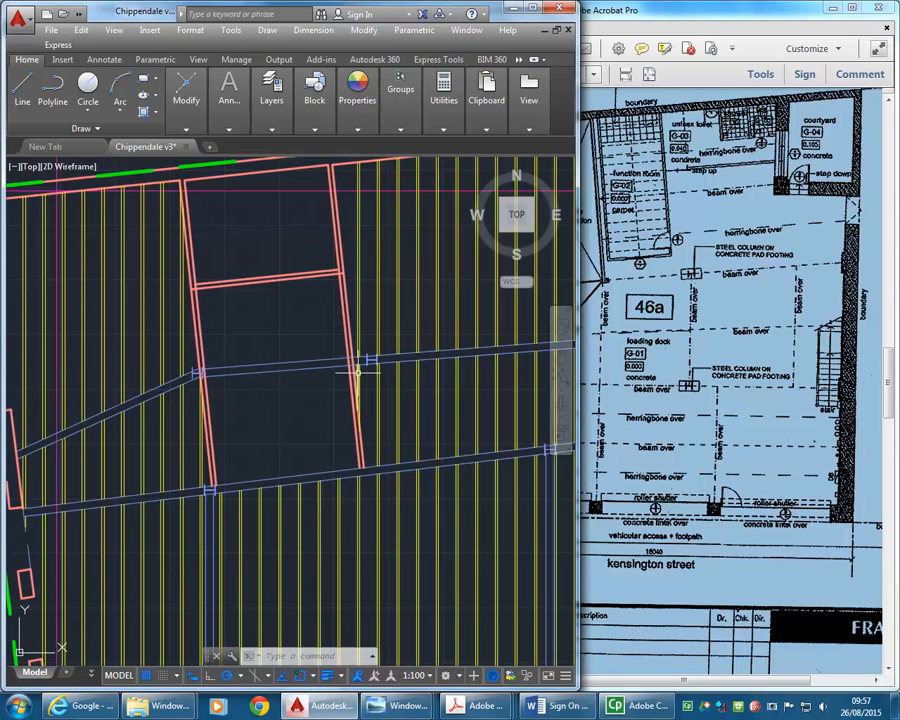
scroll(350, 347, "up", 4)
left_click(338, 353)
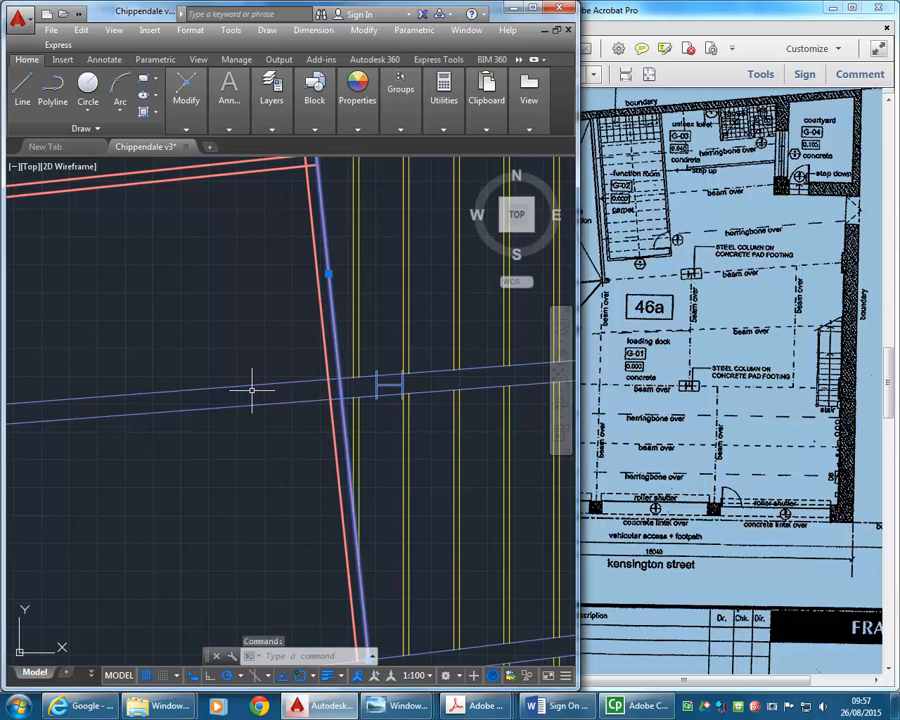
scroll(298, 388, "up", 2)
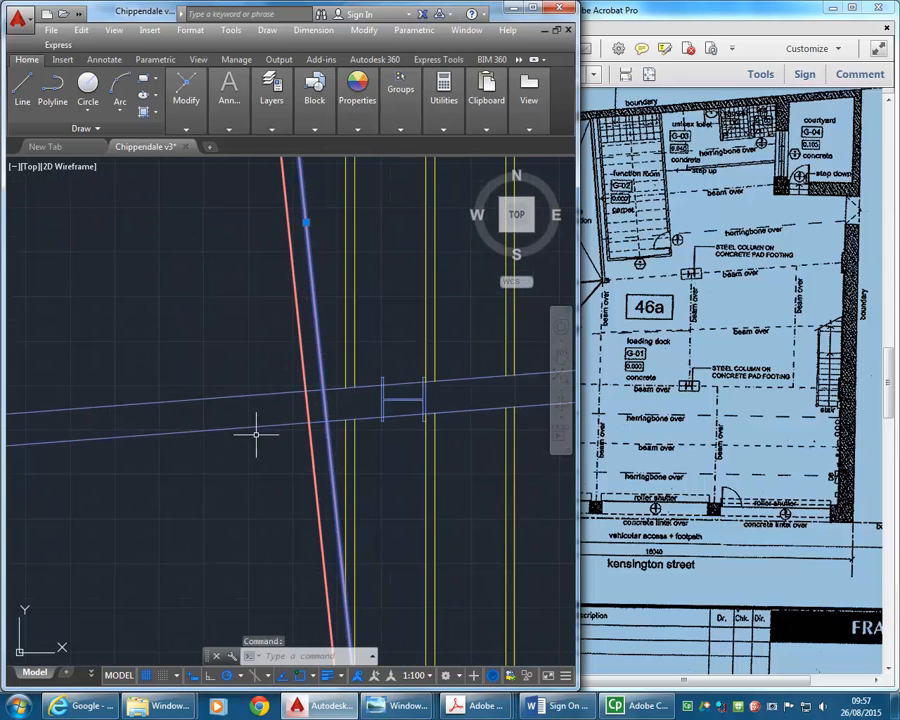
mouse_move(176, 103)
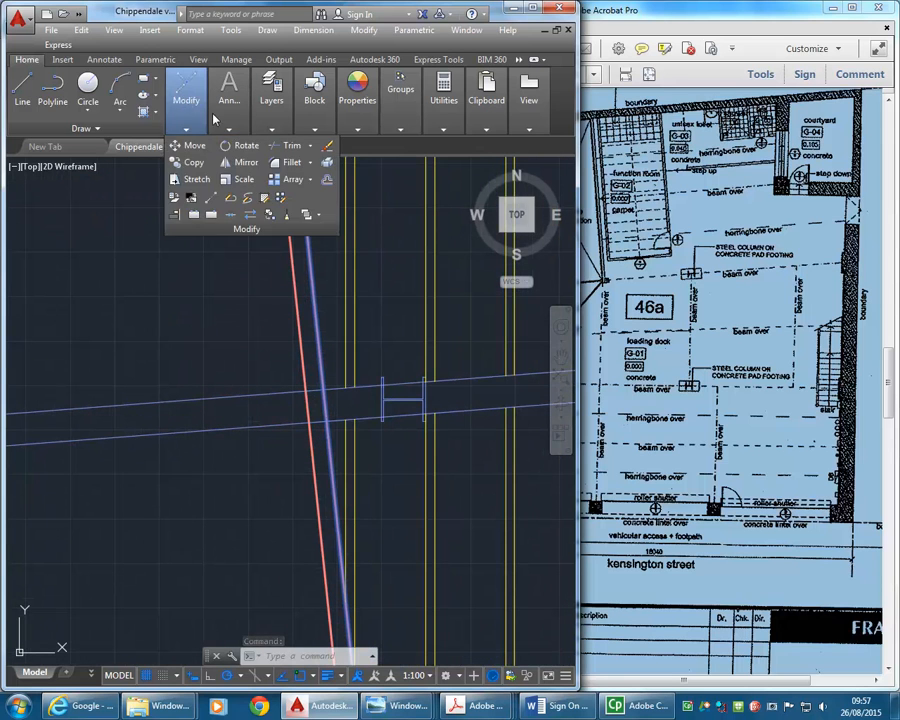
left_click(289, 150)
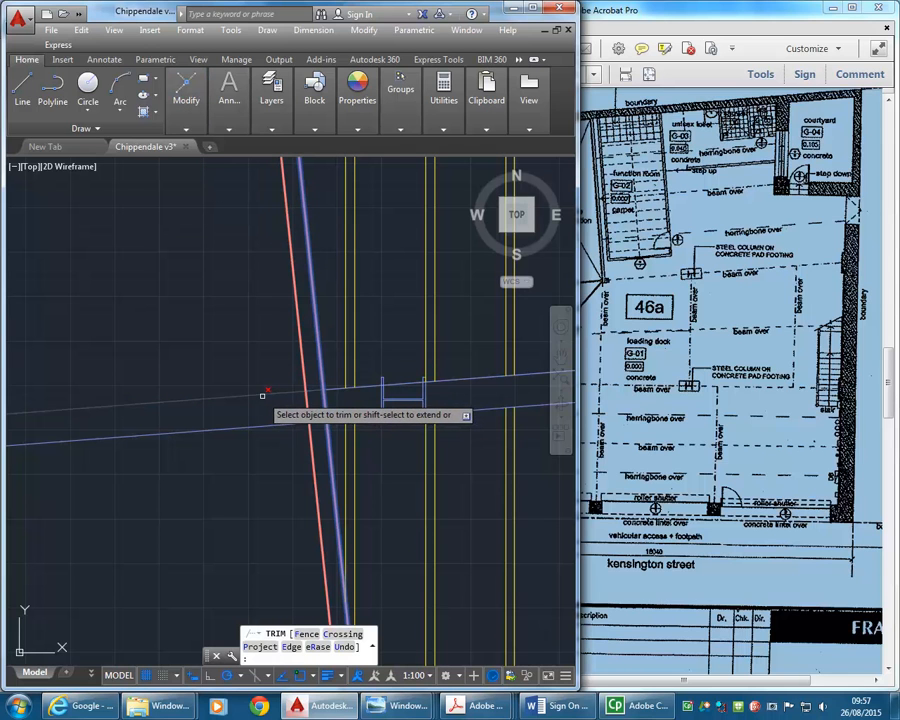
left_click(262, 395)
scroll(219, 353, "down", 8)
mouse_move(219, 353)
middle_mouse_down()
mouse_move(264, 358)
mouse_move(227, 386)
middle_mouse_up()
scroll(235, 388, "up", 2)
key("Return")
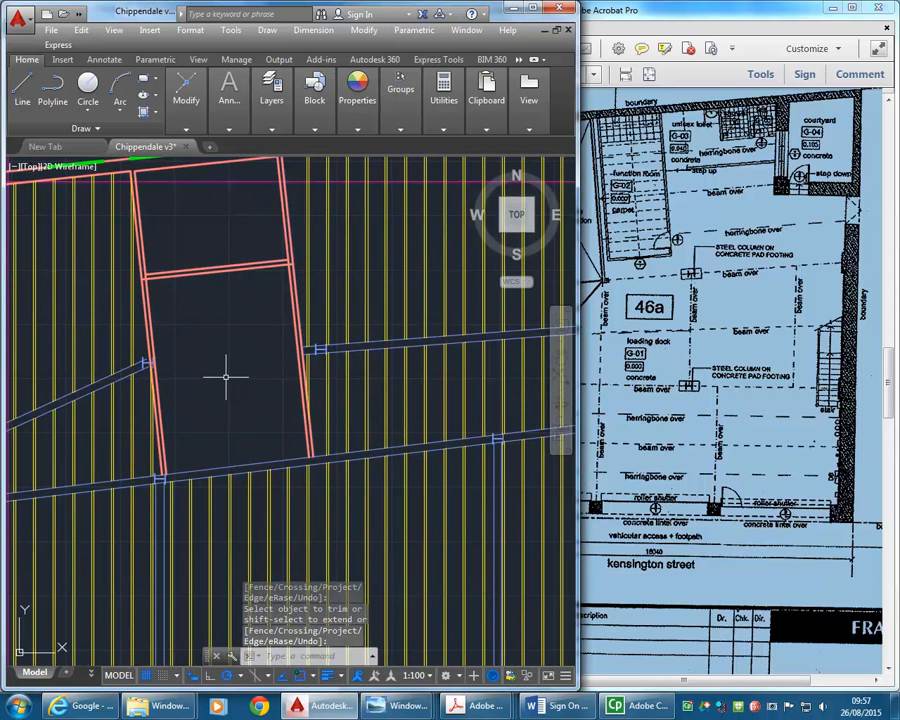
- Move the lift shaft's two cross wall lines south, from a nearest point on the east wall's inner line to that line's lower end
middle_click_drag(226, 377, 282, 362)
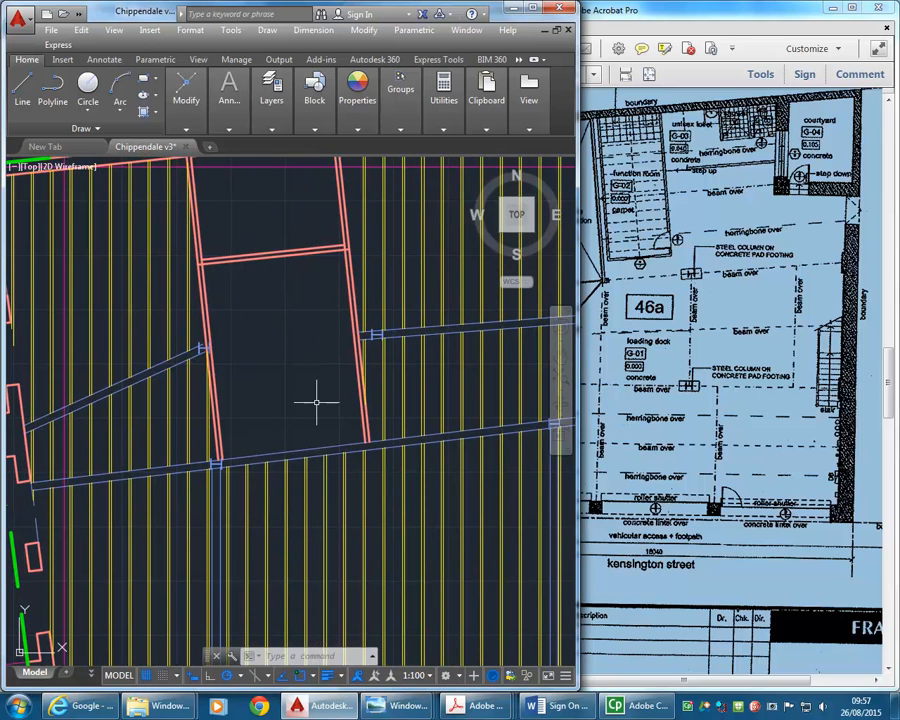
left_click(273, 222)
left_click(237, 260)
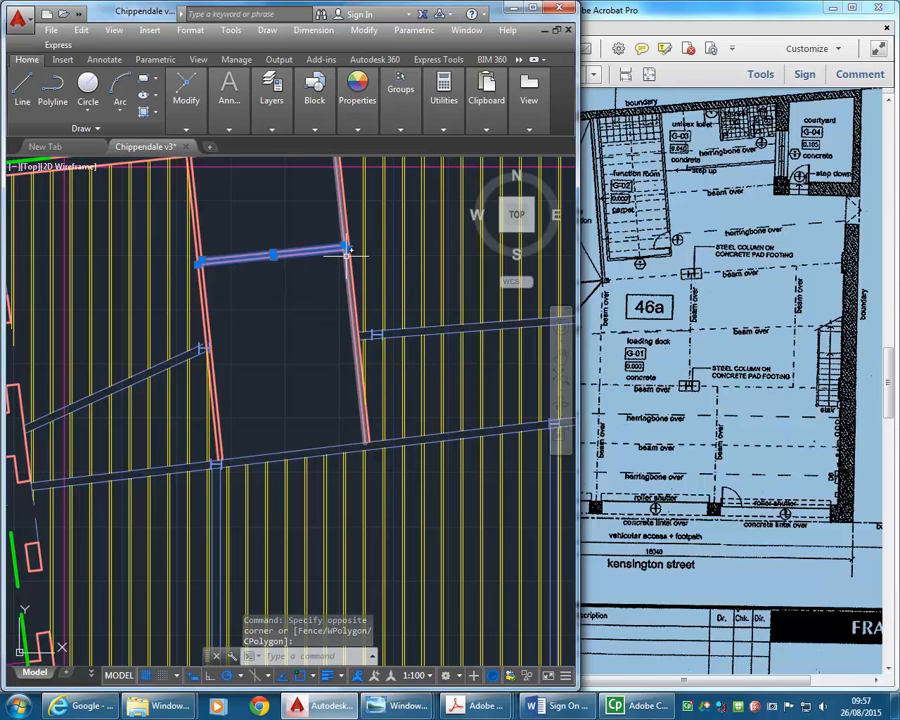
scroll(340, 225, "up", 3)
left_click(186, 100)
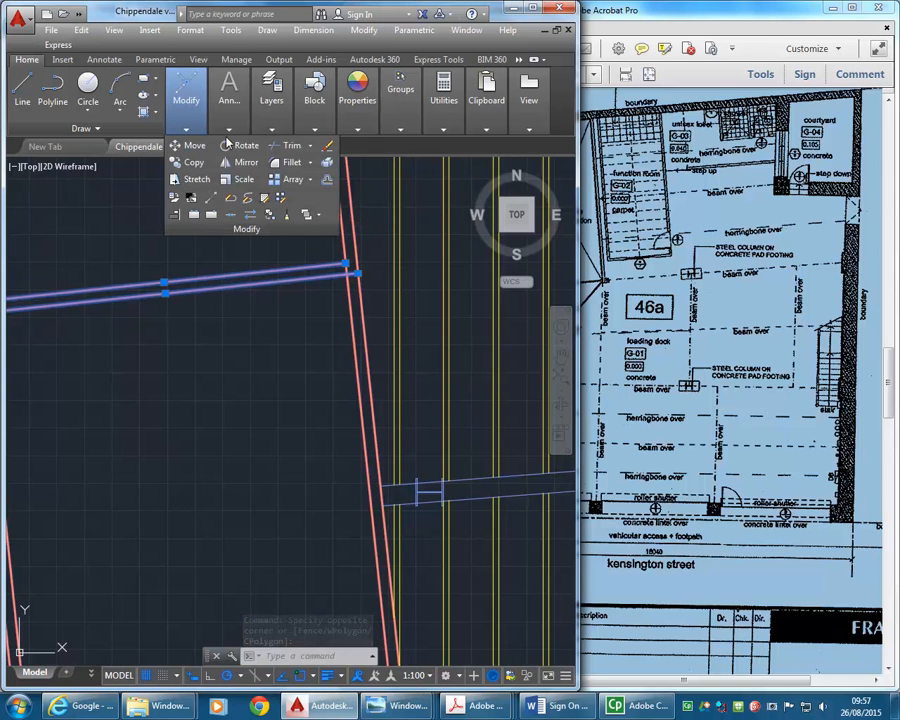
left_click(190, 146)
scroll(307, 313, "up", 3)
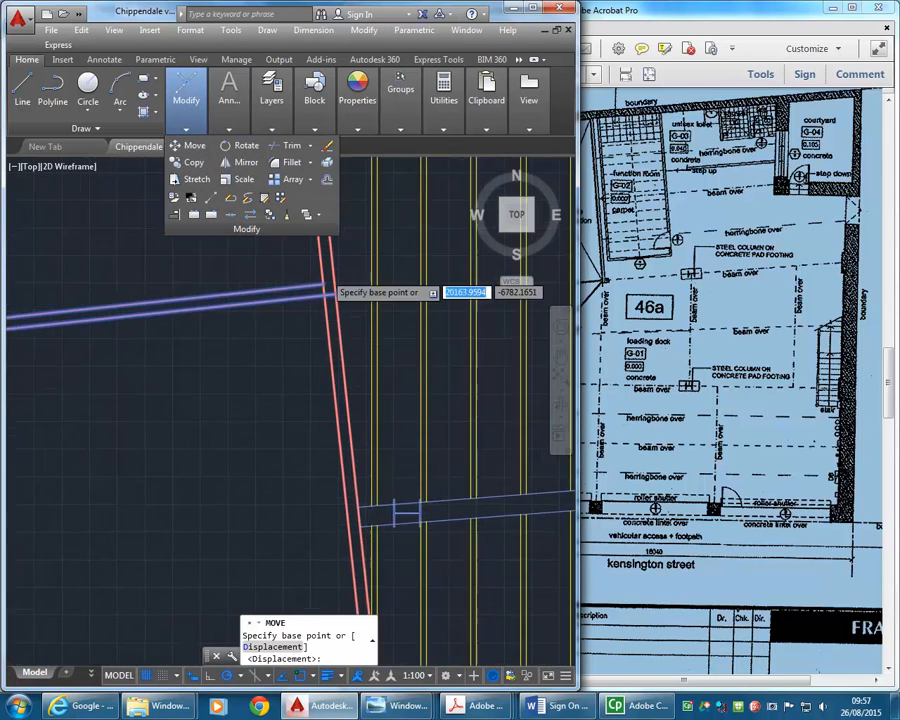
scroll(303, 340, "up", 4)
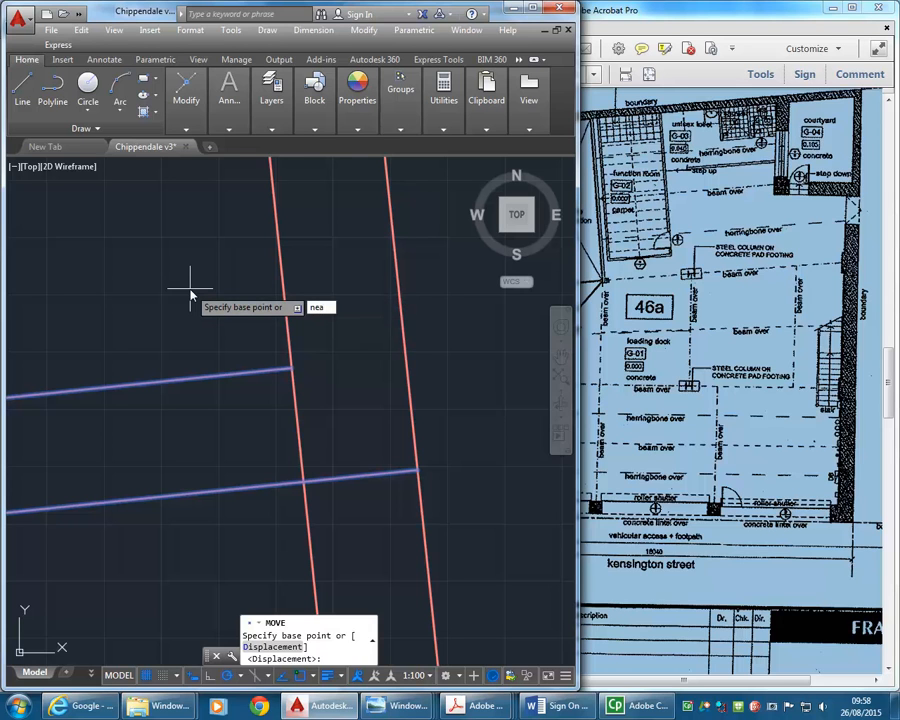
key("Return")
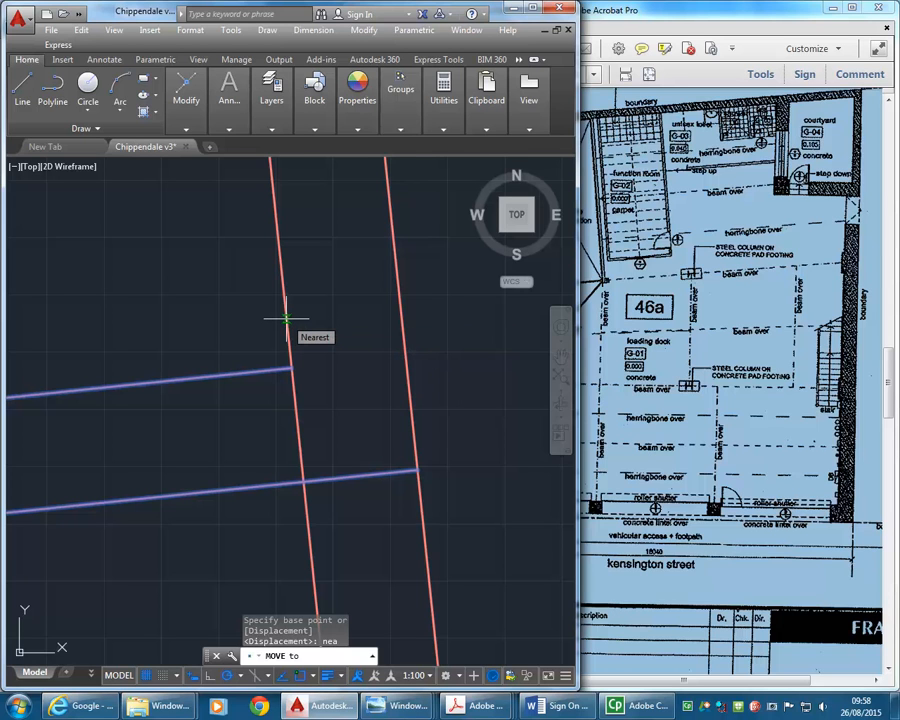
left_click(286, 319)
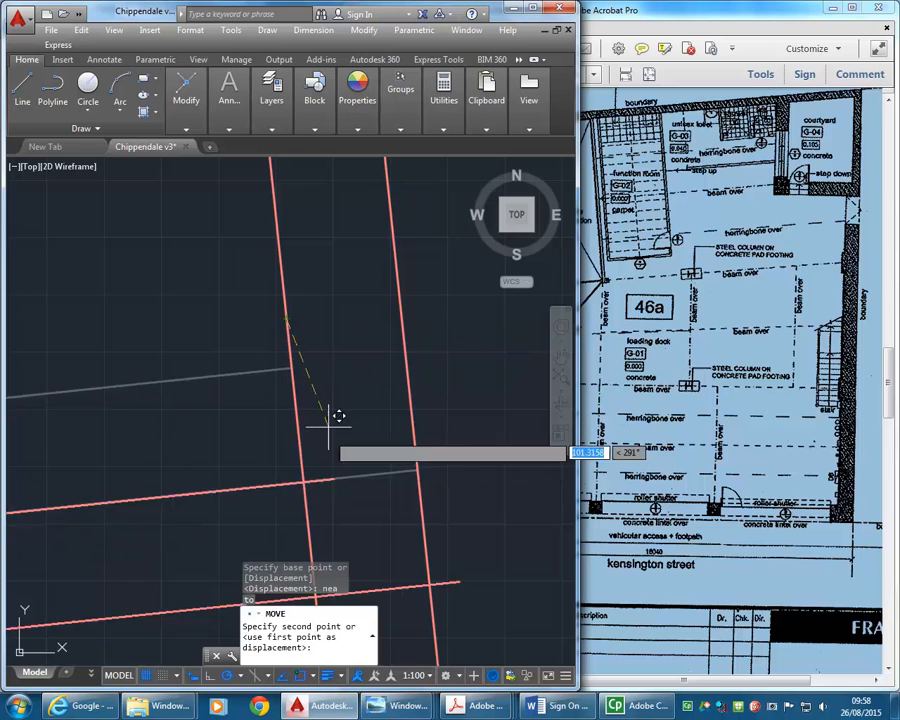
scroll(328, 427, "down", 5)
middle_click_drag(328, 427, 285, 321)
mouse_move(287, 422)
middle_mouse_down()
mouse_move(263, 352)
mouse_move(257, 271)
middle_mouse_up()
scroll(263, 352, "down", 2)
scroll(284, 418, "up", 2)
scroll(285, 410, "up", 4)
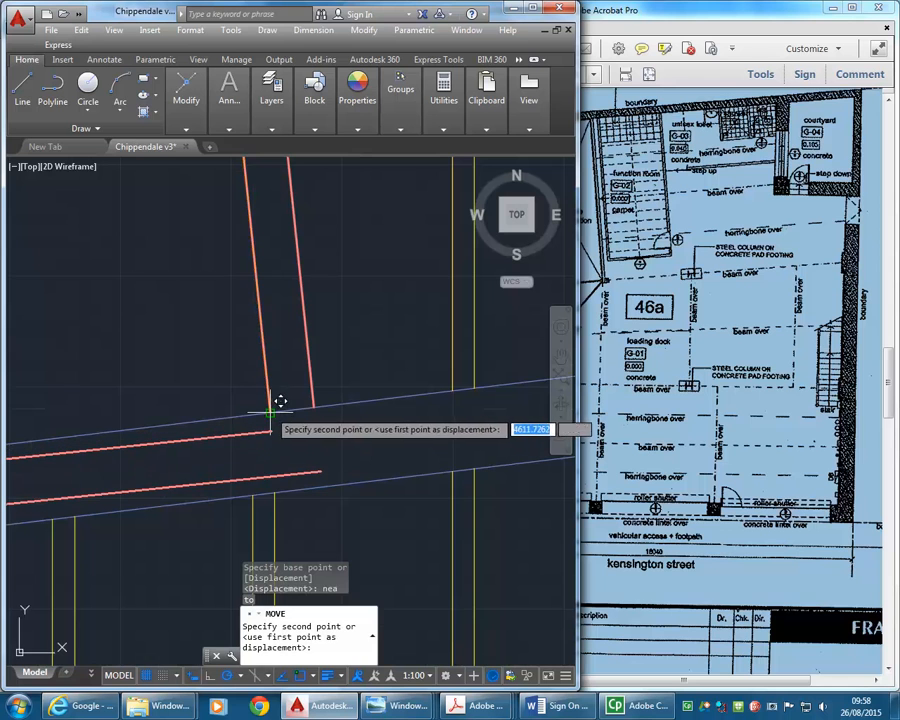
left_click(267, 411)
scroll(254, 380, "down", 3)
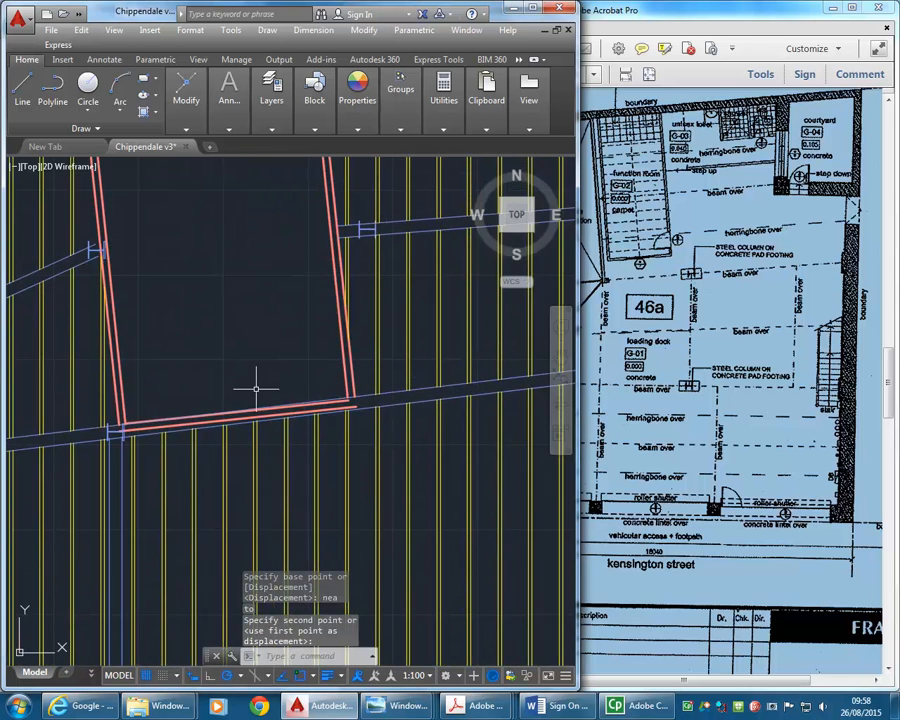
- Erase the two moved wall lines lying between the beam's edges at the shaft's south end
scroll(215, 396, "up", 4)
middle_click_drag(196, 407, 87, 443)
scroll(393, 390, "up", 4)
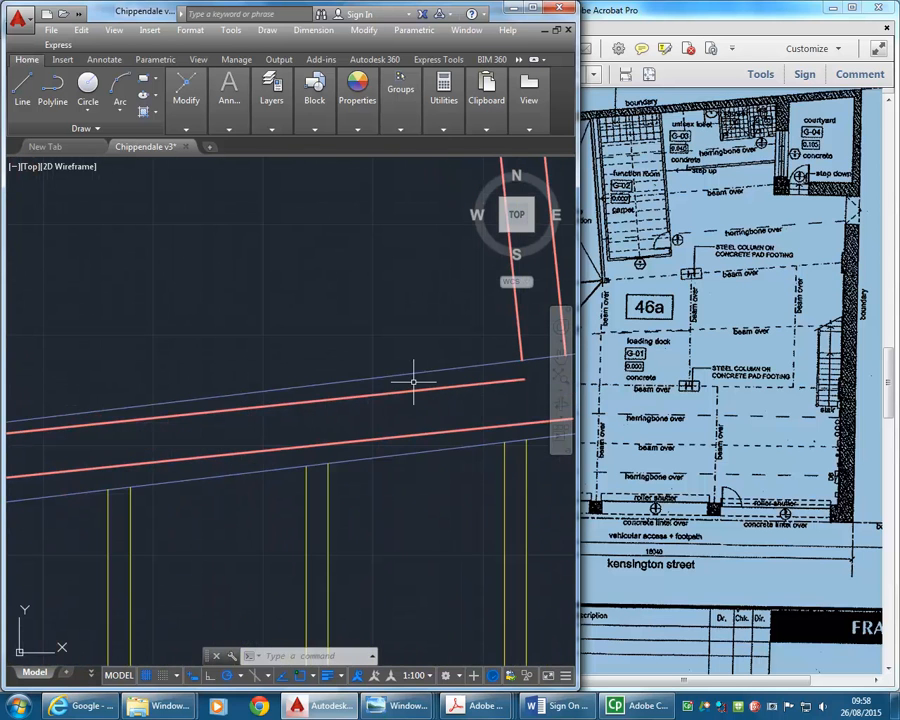
left_click(413, 383)
left_click(381, 437)
scroll(239, 321, "down", 2)
mouse_move(239, 321)
middle_mouse_down()
mouse_move(275, 375)
mouse_move(370, 414)
middle_mouse_up()
key("Delete")
- Offset both edges of the beam at the shaft's south end inward by 40
scroll(458, 413, "up", 3)
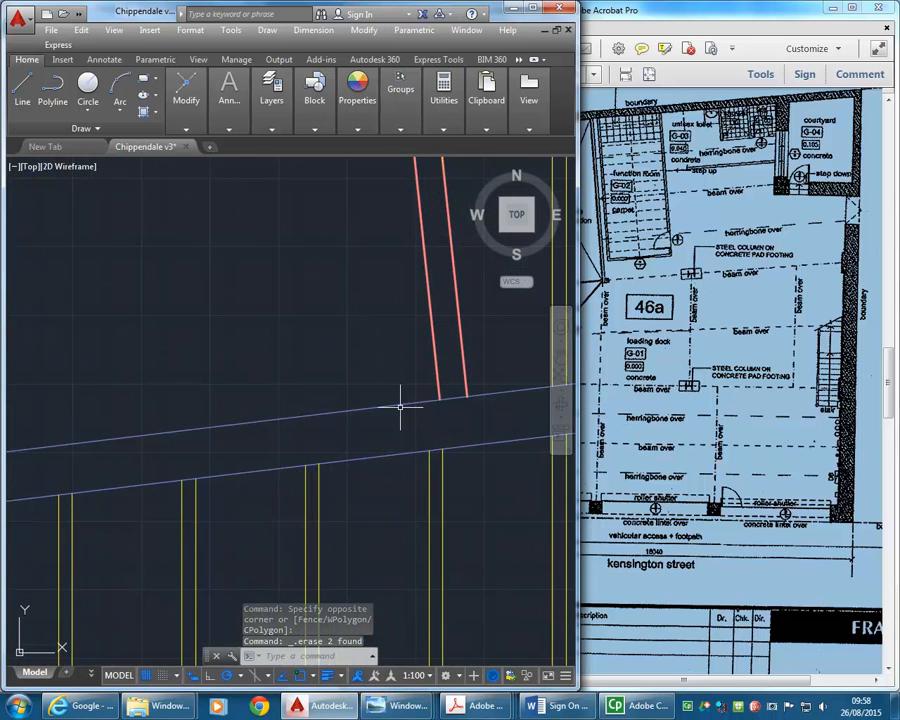
type("o")
key("Return")
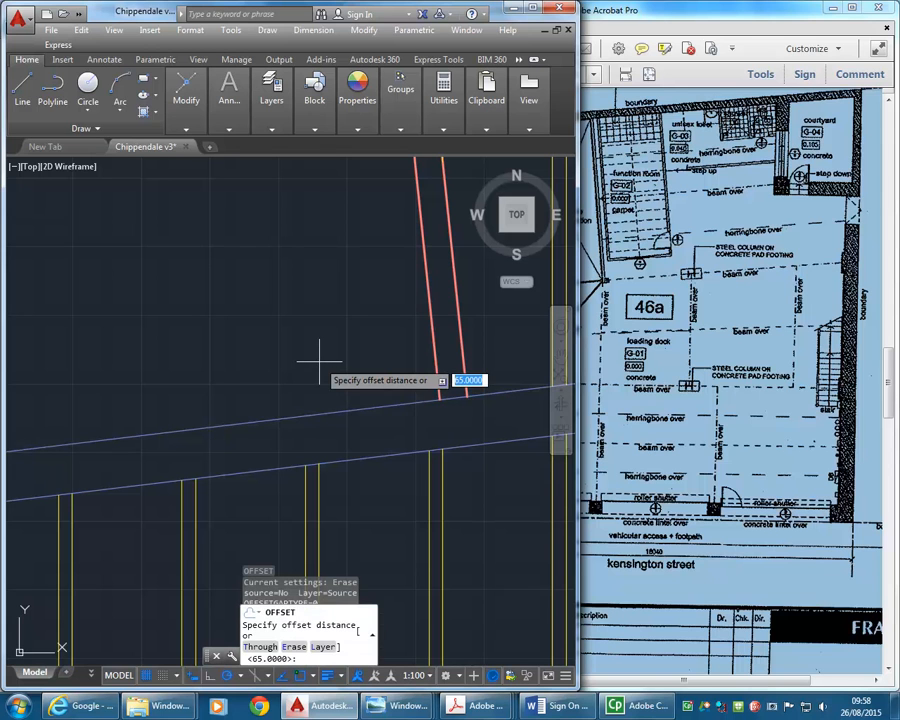
type("40")
key("Return")
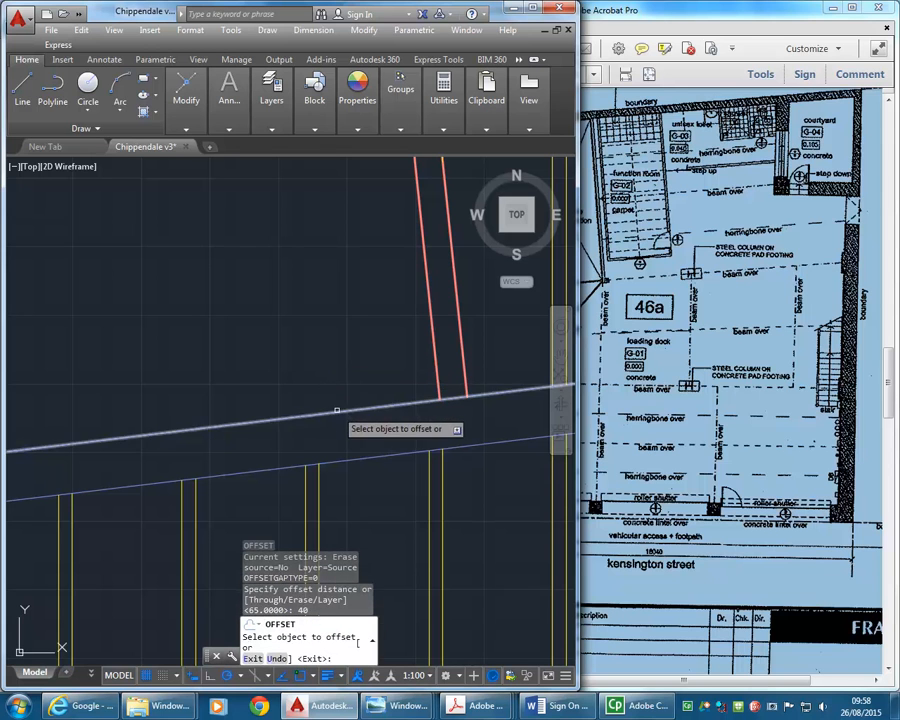
left_click(343, 413)
left_click(355, 458)
left_click(356, 458)
left_click(340, 392)
key("Return")
scroll(280, 344, "down", 6)
scroll(259, 389, "up", 4)
middle_click_drag(281, 344, 270, 389)
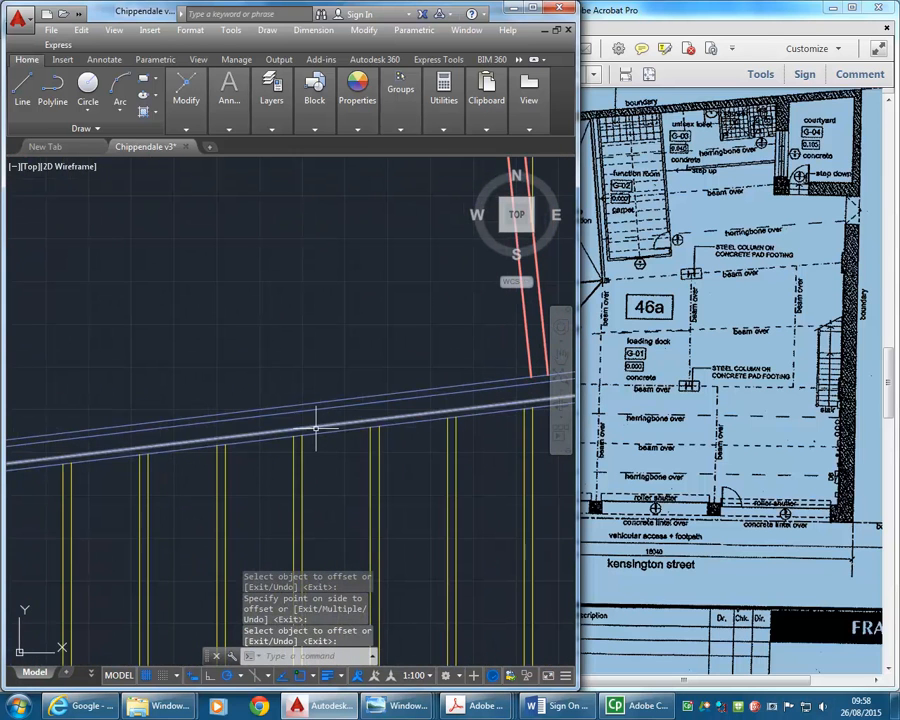
- Assign the two offset lines inside the south beam to the A-WALL layer
left_click(315, 425)
left_click(314, 408)
left_click(274, 108)
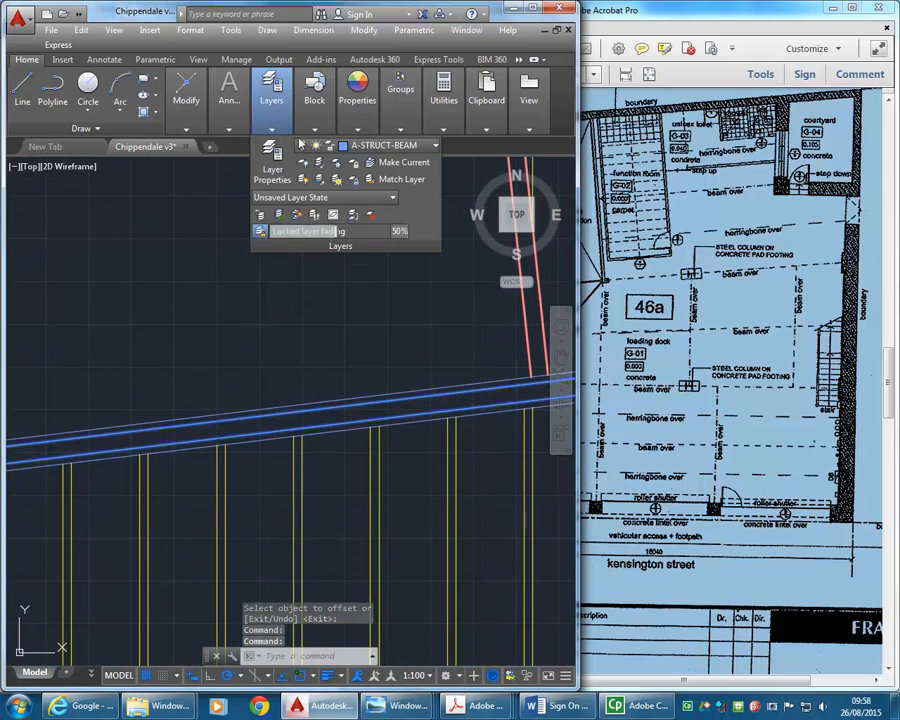
left_click(300, 145)
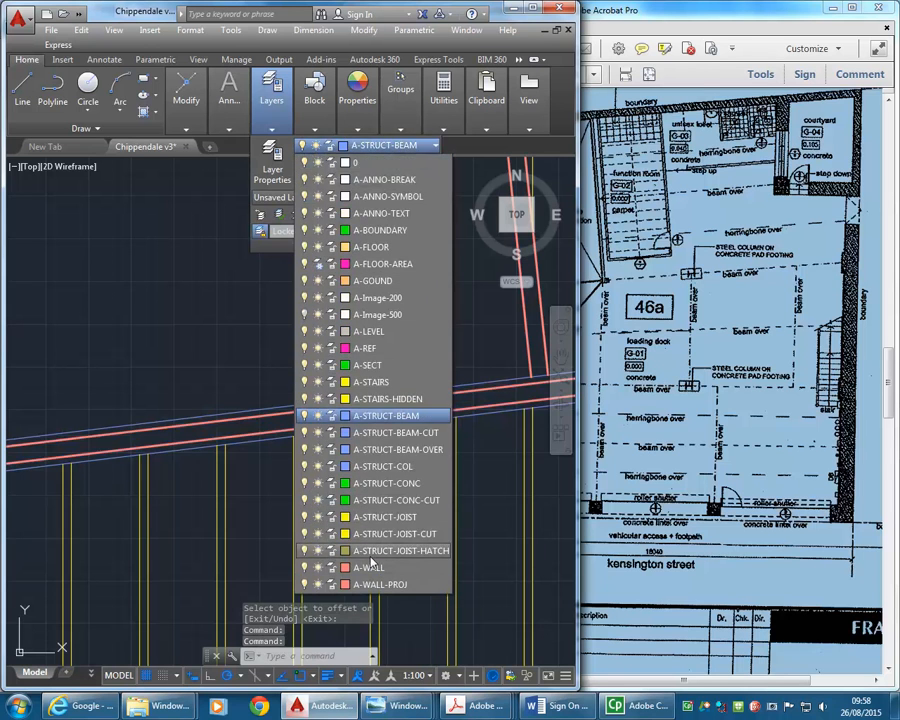
left_click(368, 567)
key("Escape")
key("Escape")
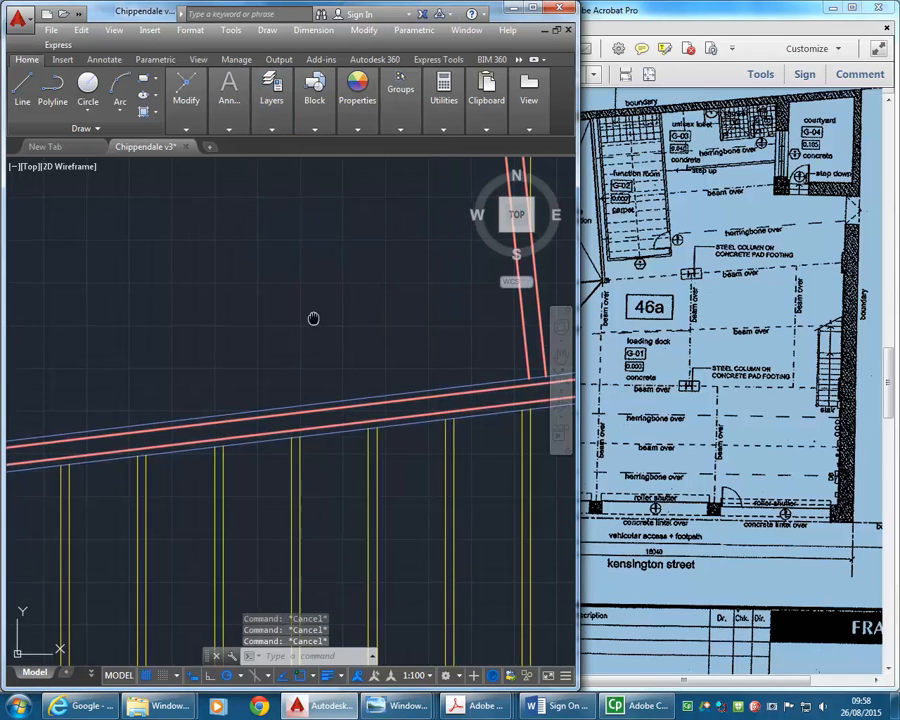
- Fillet the south wall lines with the east wall's inner and outer lines to close the shaft's southeast corner
middle_click_drag(313, 318, 270, 326)
type("f")
key("Return")
left_click(456, 404)
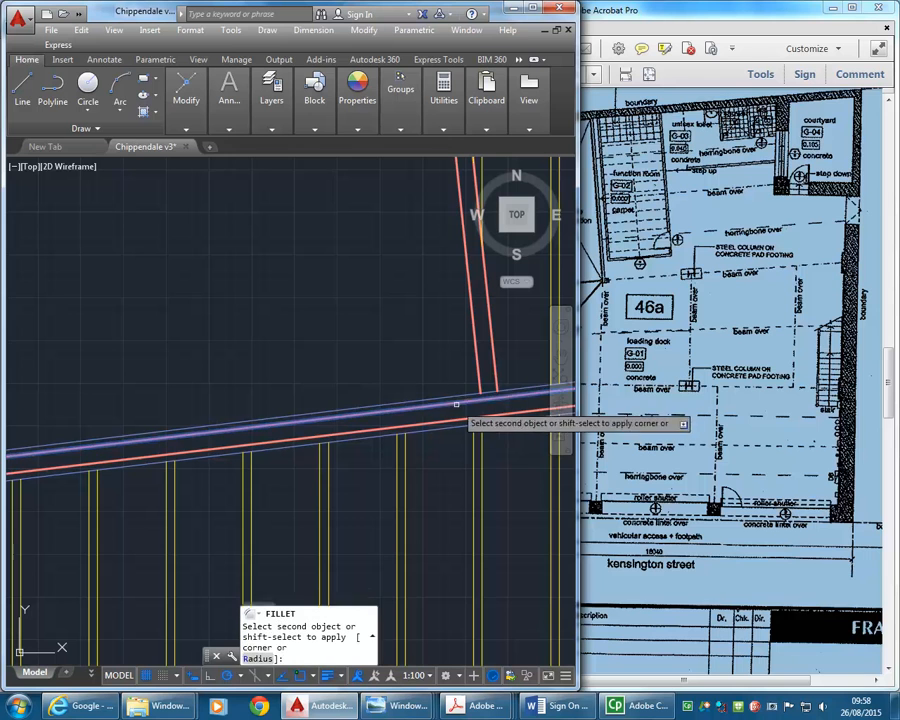
left_click(478, 393)
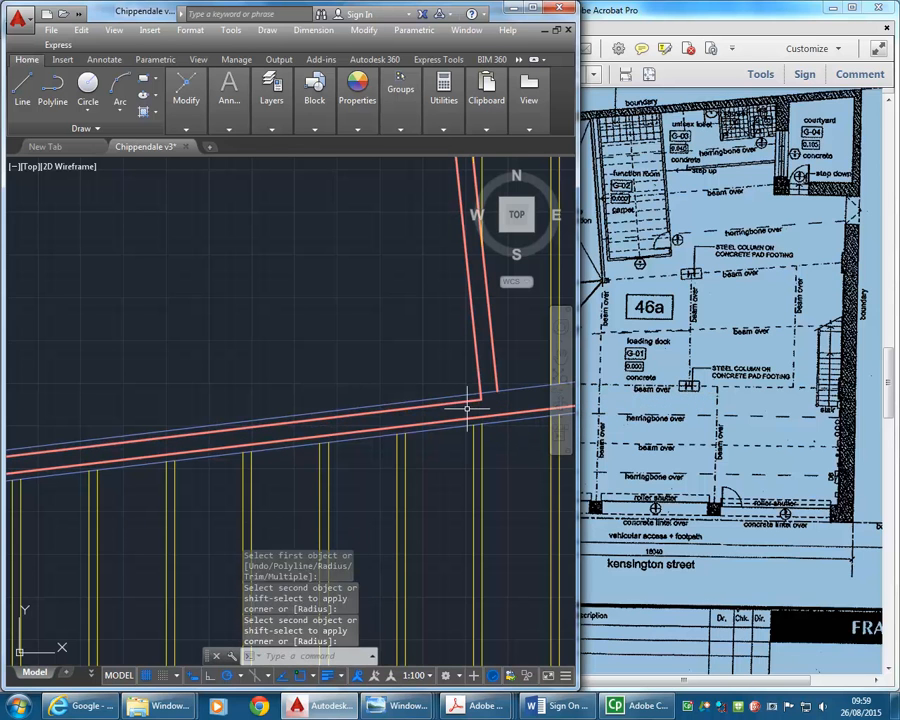
key("Return")
left_click(470, 415)
left_click(497, 368)
- Fillet the south wall lines with the west wall's inner and outer lines to close the shaft's southwest corner
scroll(178, 350, "down", 5)
scroll(257, 371, "up", 7)
key("Return")
left_click(301, 415)
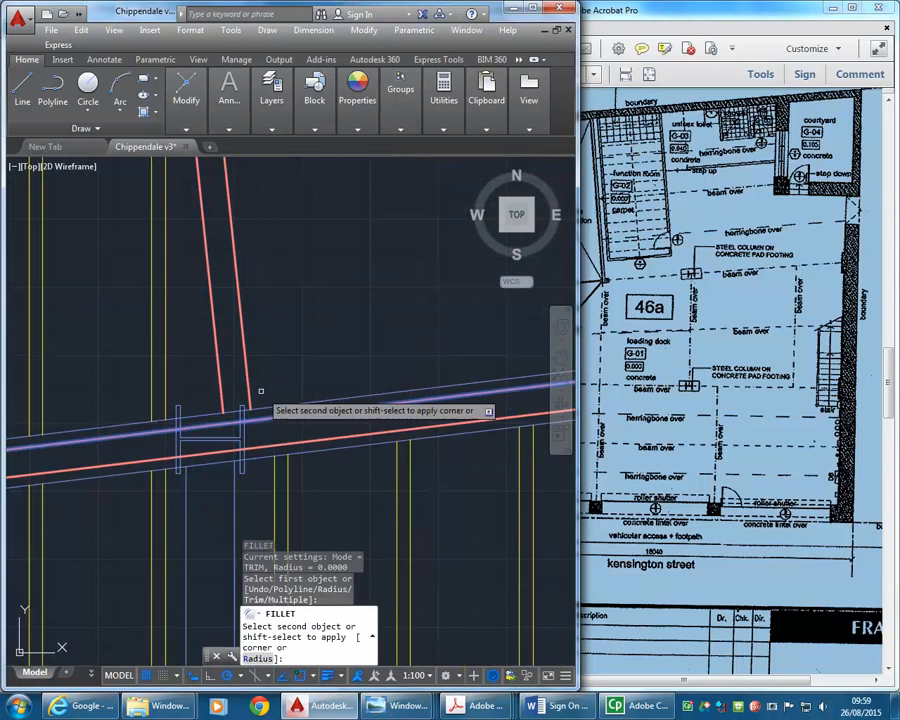
left_click(246, 392)
key("Return")
left_click(272, 448)
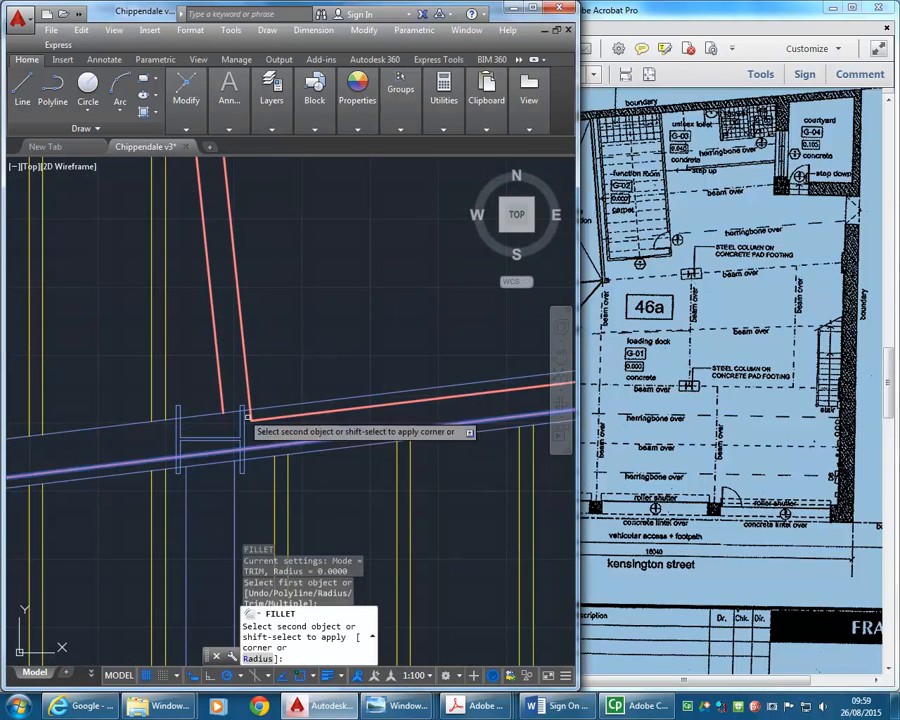
left_click(219, 385)
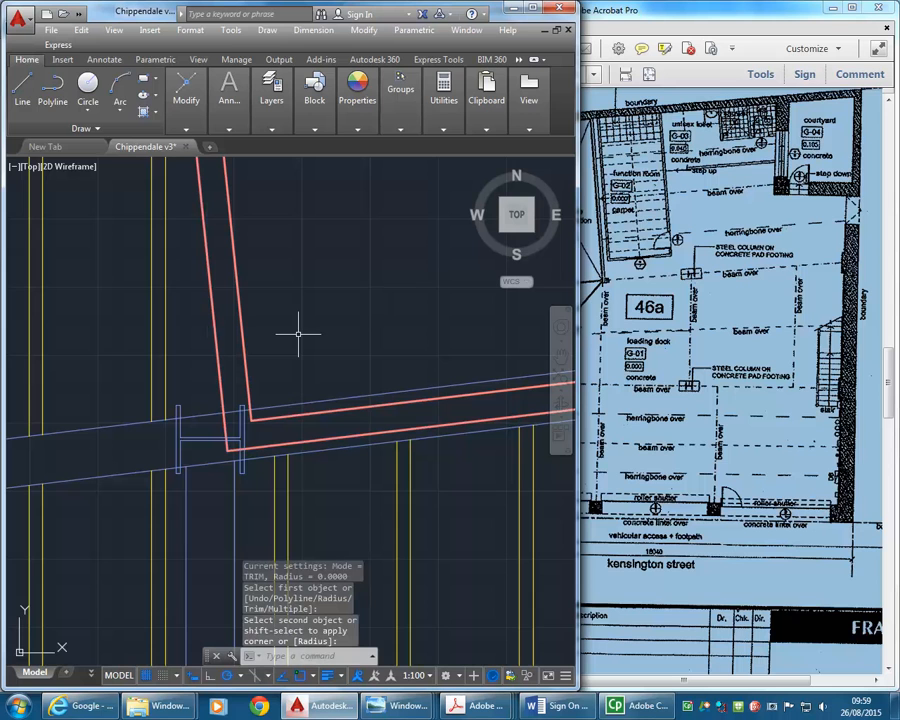
- Trim the beam's upper edge between the double lines of the west wall at the southwest corner, using the shaft walls as cutting edges
scroll(215, 438, "up", 2)
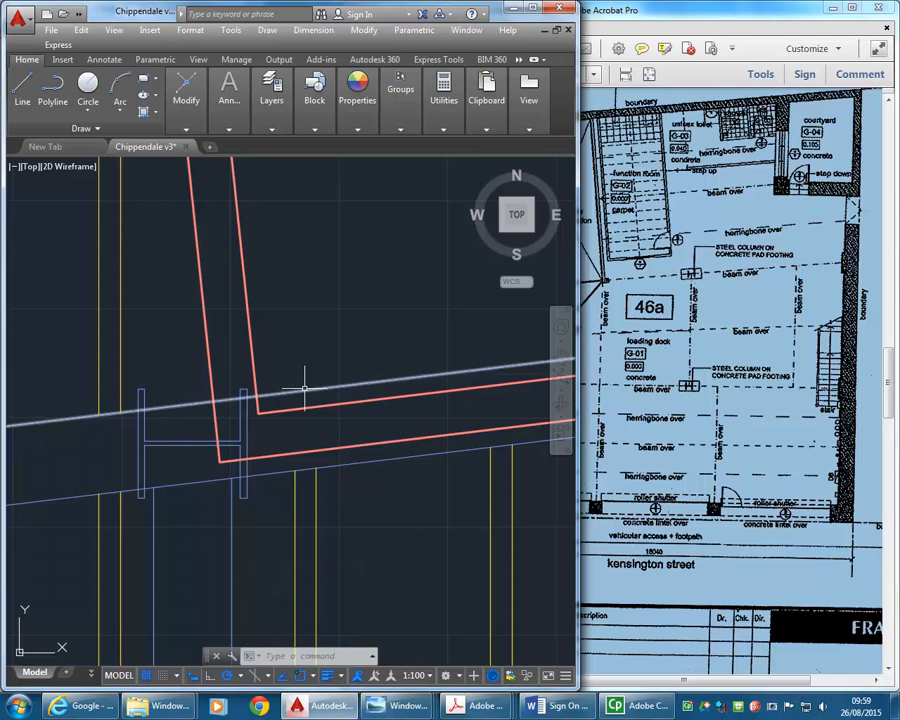
scroll(303, 296, "down", 3)
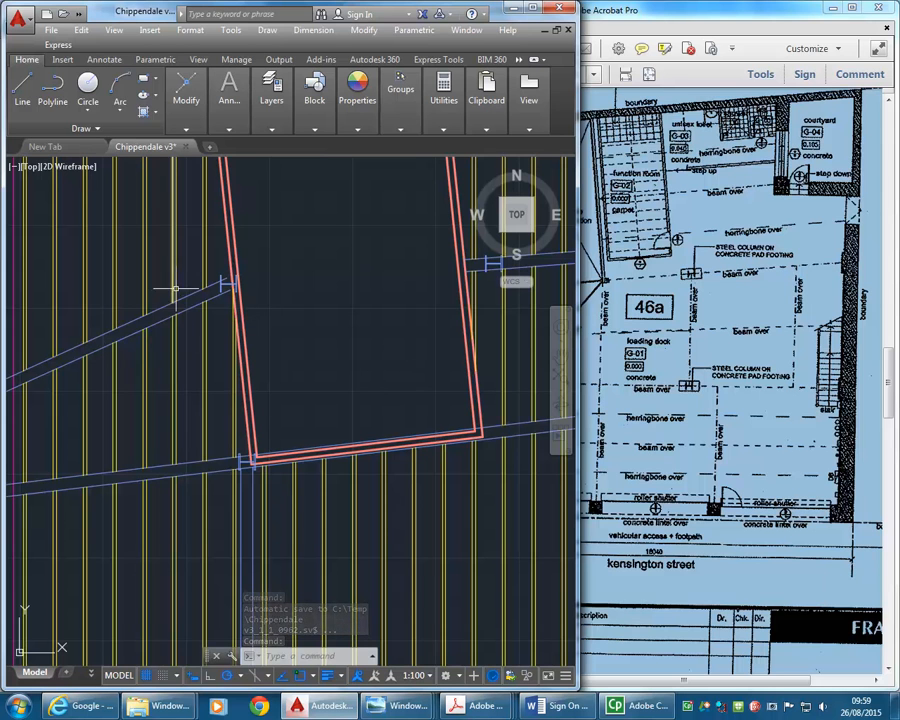
scroll(482, 414, "up", 5)
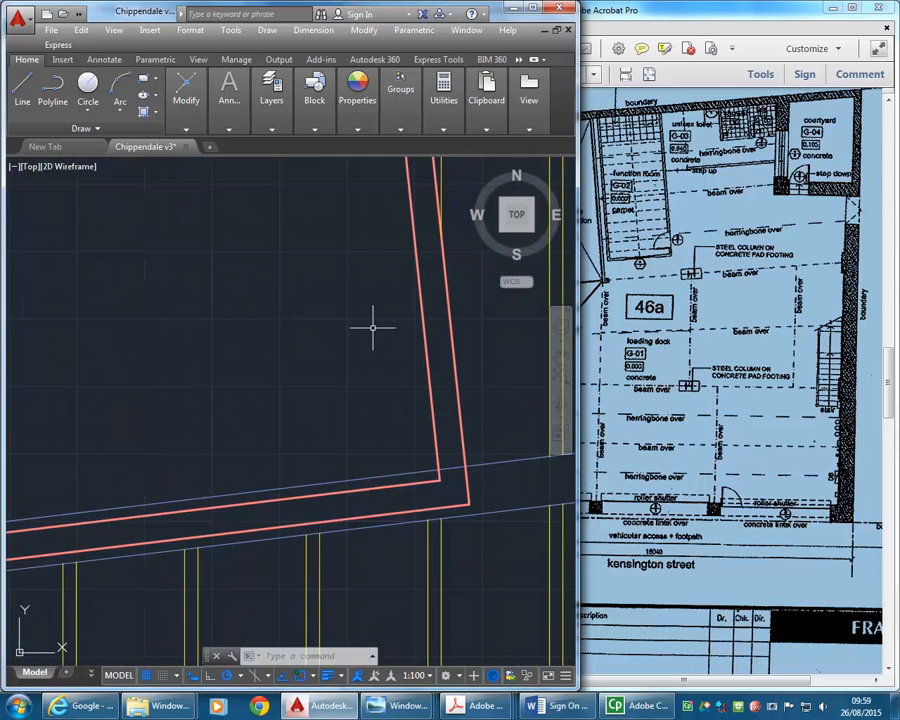
left_click(190, 131)
left_click(280, 150)
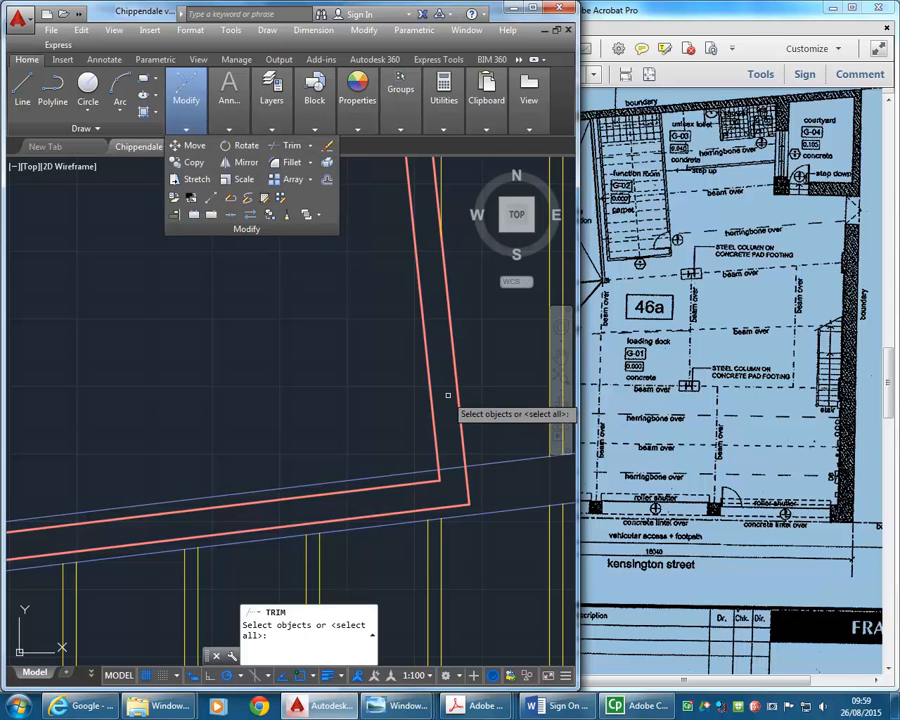
left_click(484, 400)
left_click(367, 422)
scroll(270, 430, "down", 6)
middle_click_drag(289, 432, 440, 410)
middle_click_drag(185, 440, 237, 434)
scroll(296, 433, "up", 4)
left_click(312, 422)
left_click(270, 455)
scroll(285, 455, "up", 5)
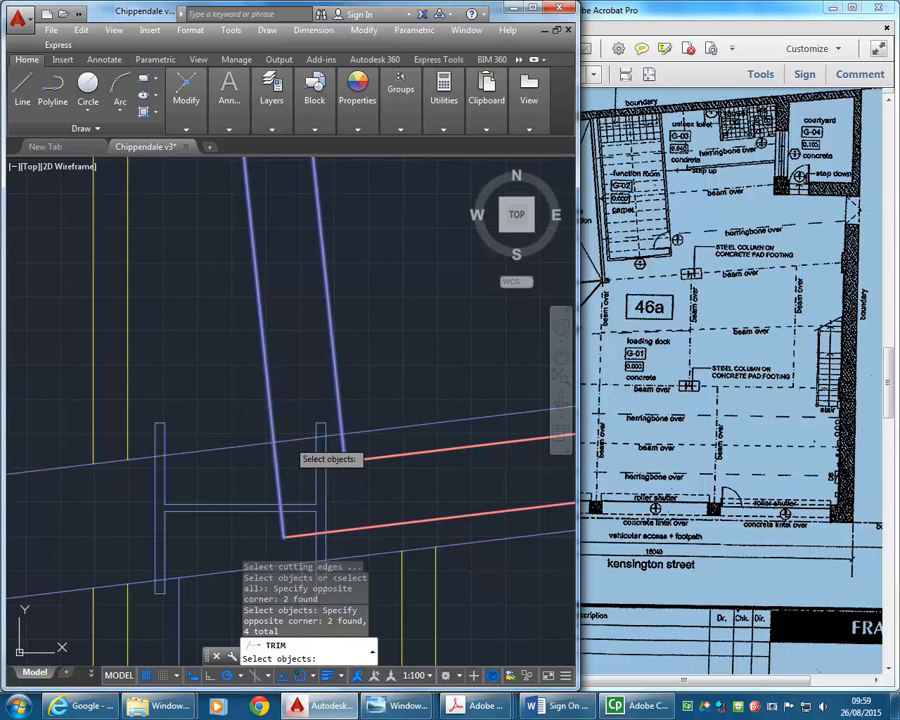
left_click(291, 446)
key("Return")
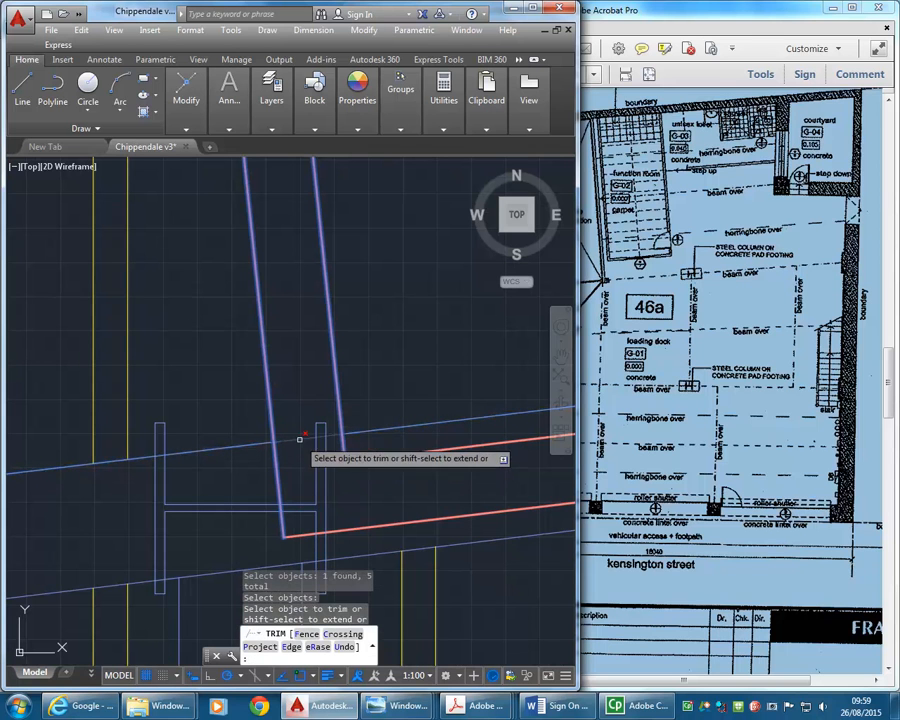
left_click(295, 436)
- Trim the beam's upper edge between the double lines of the east wall at the southeast corner
scroll(390, 465, "down", 4)
middle_click_drag(396, 450, 203, 446)
scroll(205, 434, "down", 4)
scroll(355, 422, "up", 4)
left_click(324, 434)
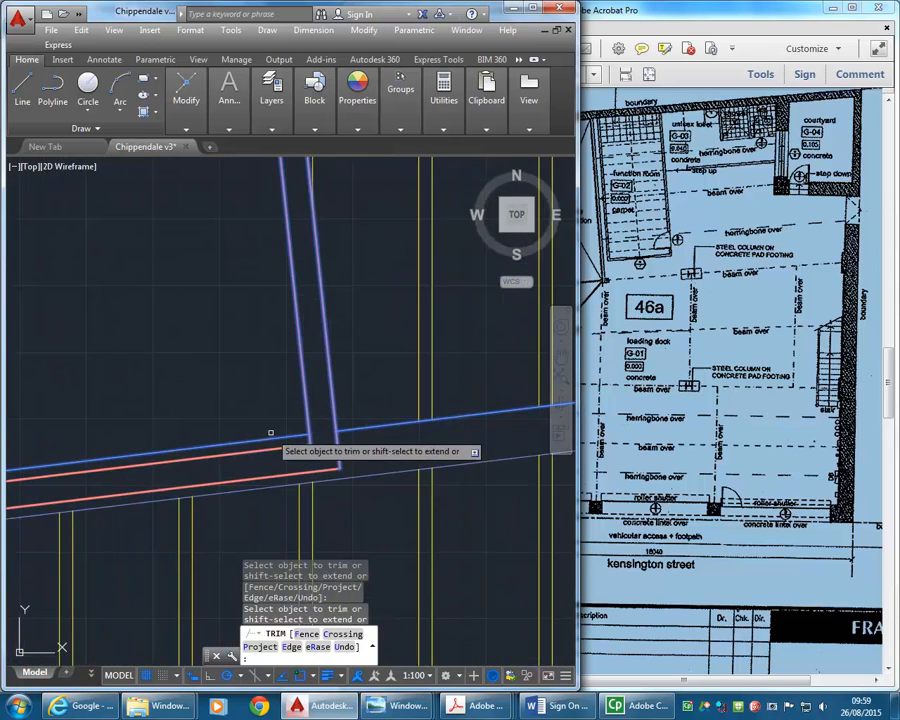
scroll(284, 433, "down", 6)
key("Return")
- Copy the shaft's two south wall lines to the floor plan without joists, using the shaft's inner northeast corner as base and matching destination point
middle_click_drag(229, 407, 270, 410)
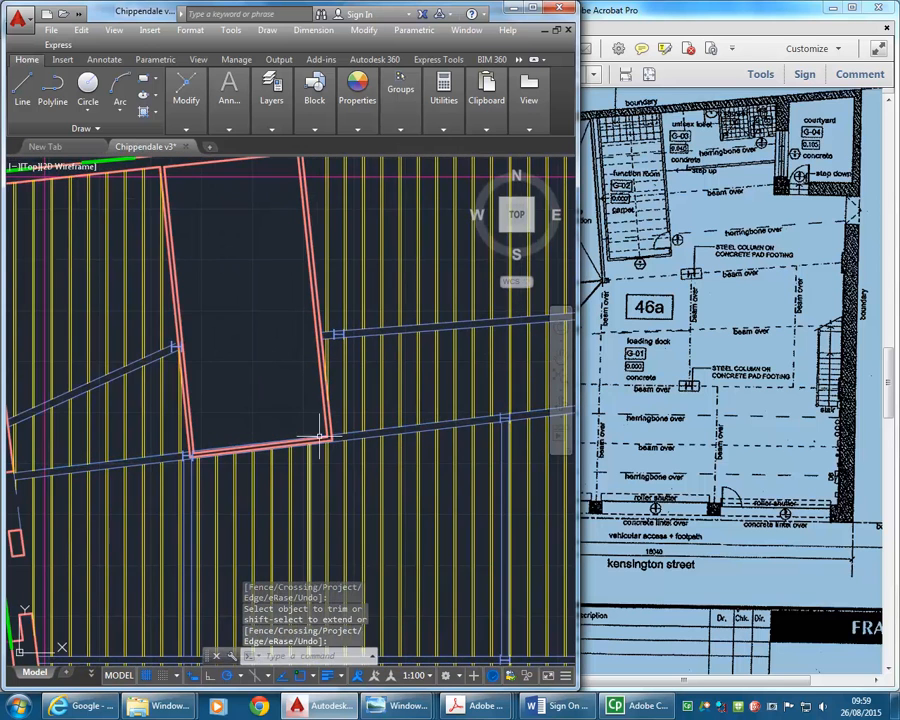
scroll(319, 436, "up", 6)
left_click(336, 460)
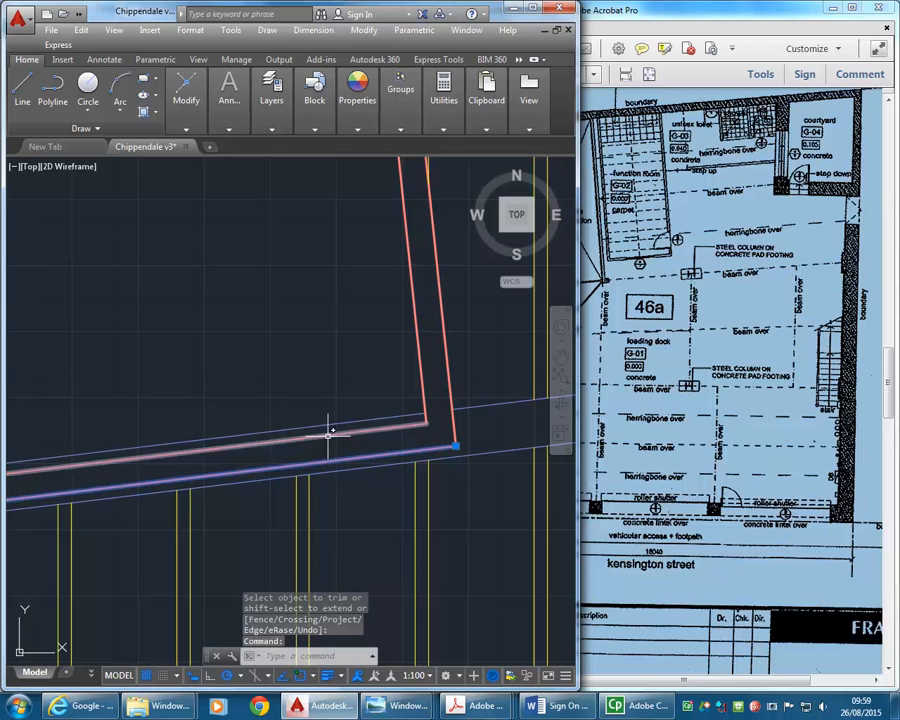
left_click(330, 432)
scroll(328, 370, "down", 3)
scroll(349, 395, "down", 2)
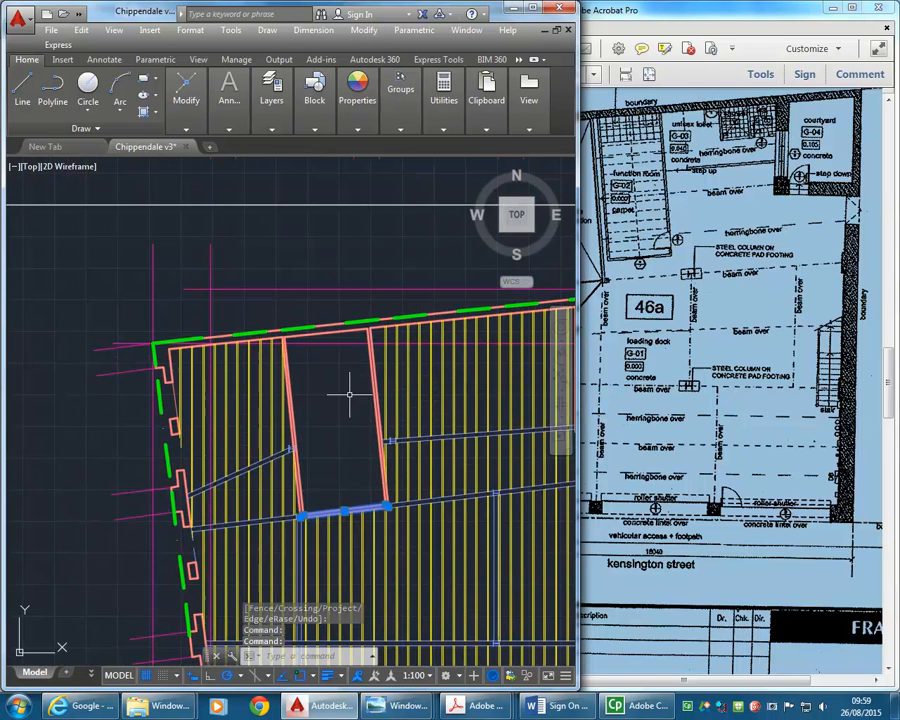
middle_click_drag(345, 380, 305, 351)
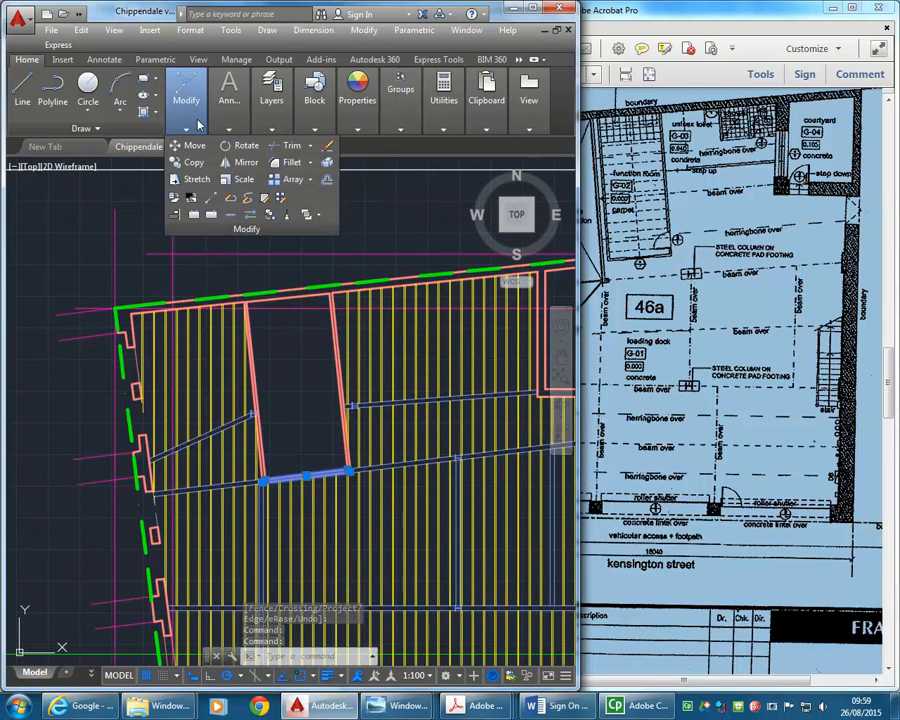
left_click(190, 162)
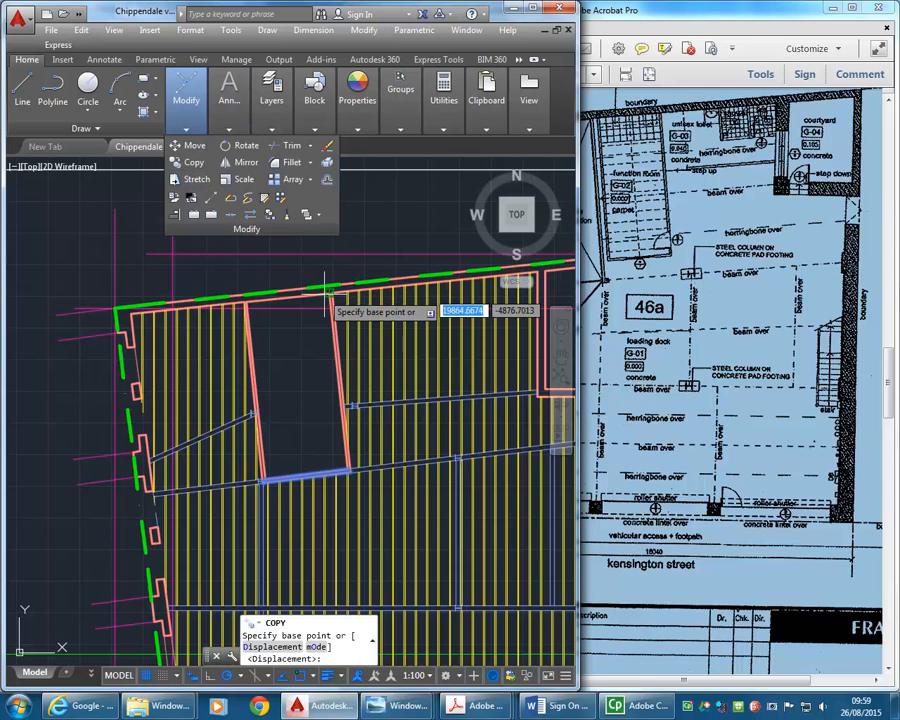
scroll(349, 290, "up", 5)
left_click(366, 287)
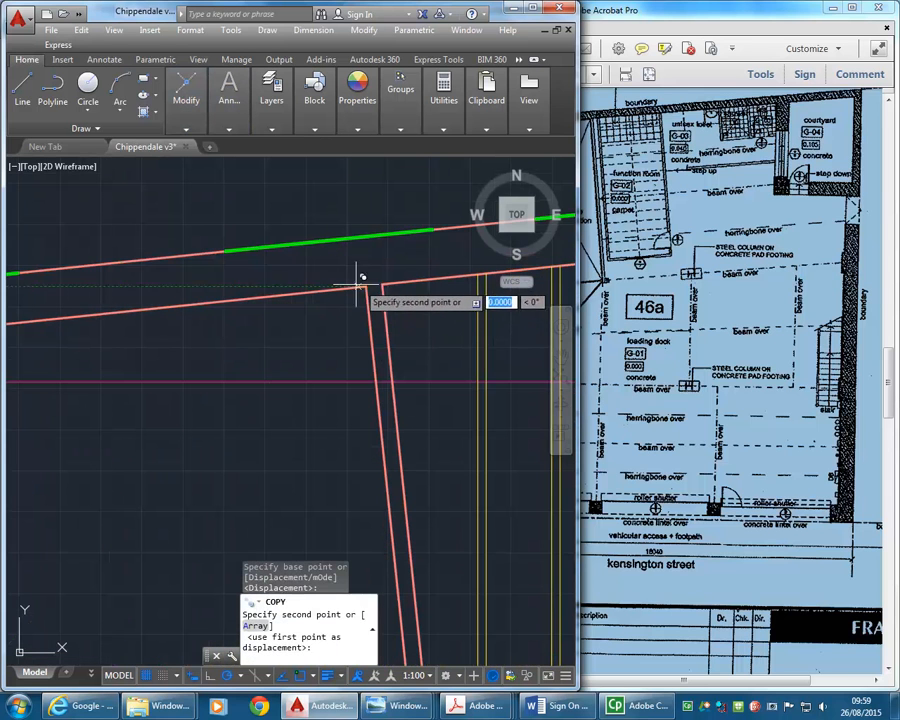
scroll(313, 343, "down", 6)
mouse_move(309, 253)
middle_mouse_down()
mouse_move(311, 425)
mouse_move(309, 370)
mouse_move(301, 507)
middle_mouse_up()
middle_click_drag(297, 311, 299, 444)
scroll(318, 450, "down", 2)
scroll(301, 287, "up", 6)
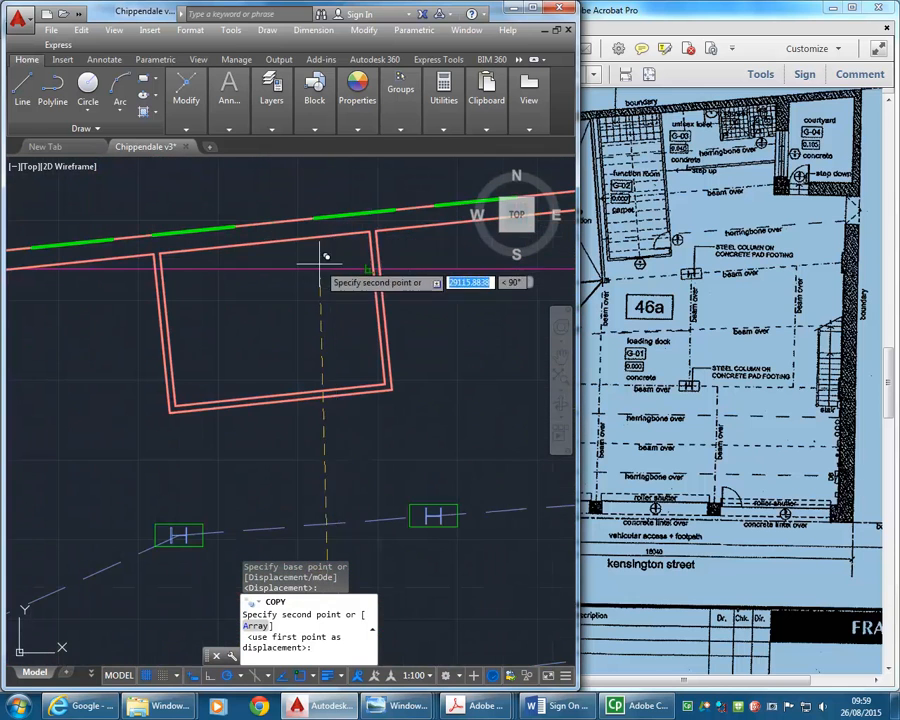
left_click(371, 225)
right_click(297, 332)
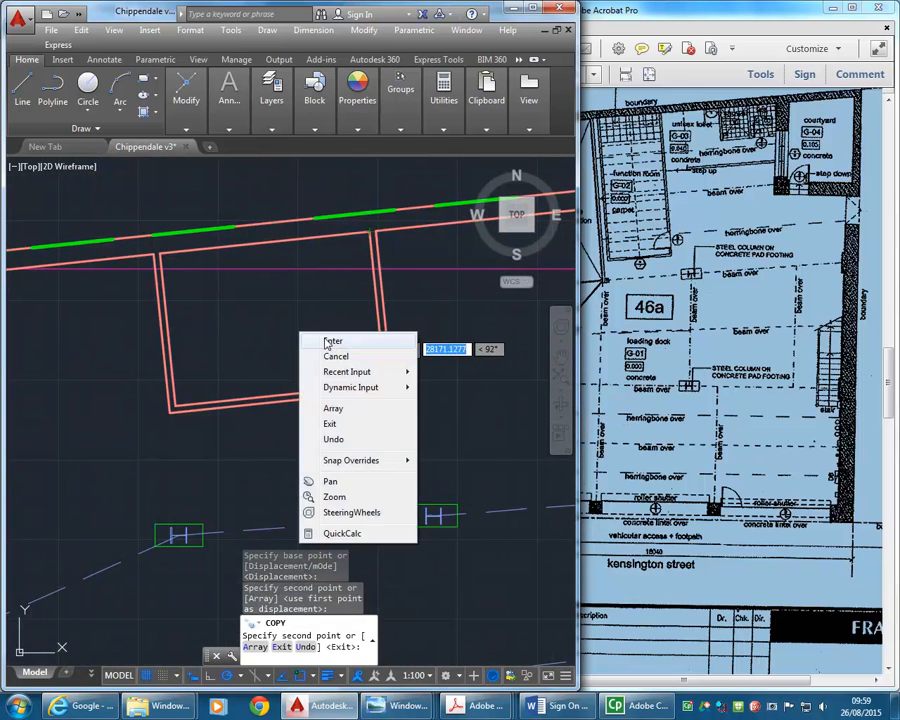
left_click(320, 342)
- Fillet the copied south wall lines with the east wall's inner and outer lines to extend the shaft to a closed southeast corner
scroll(270, 340, "down", 2)
scroll(266, 400, "up", 2)
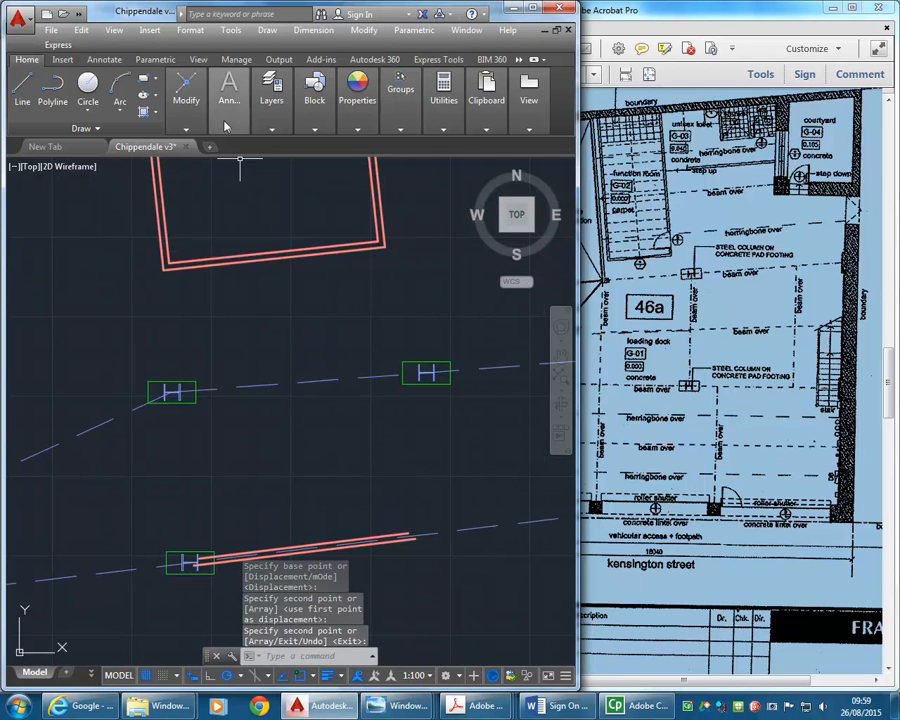
mouse_move(229, 100)
mouse_move(187, 112)
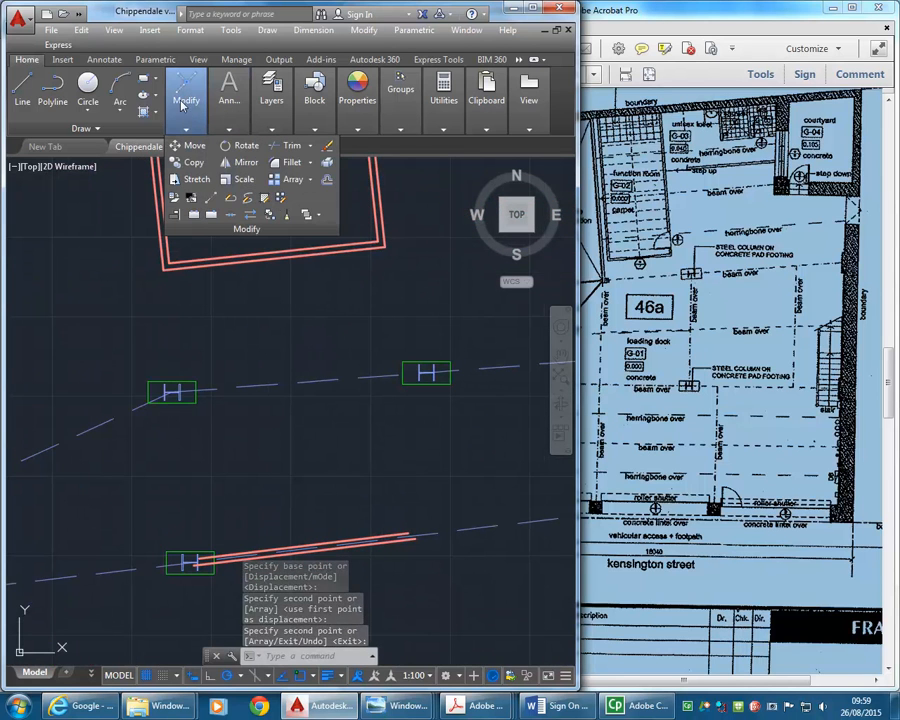
left_click(292, 128)
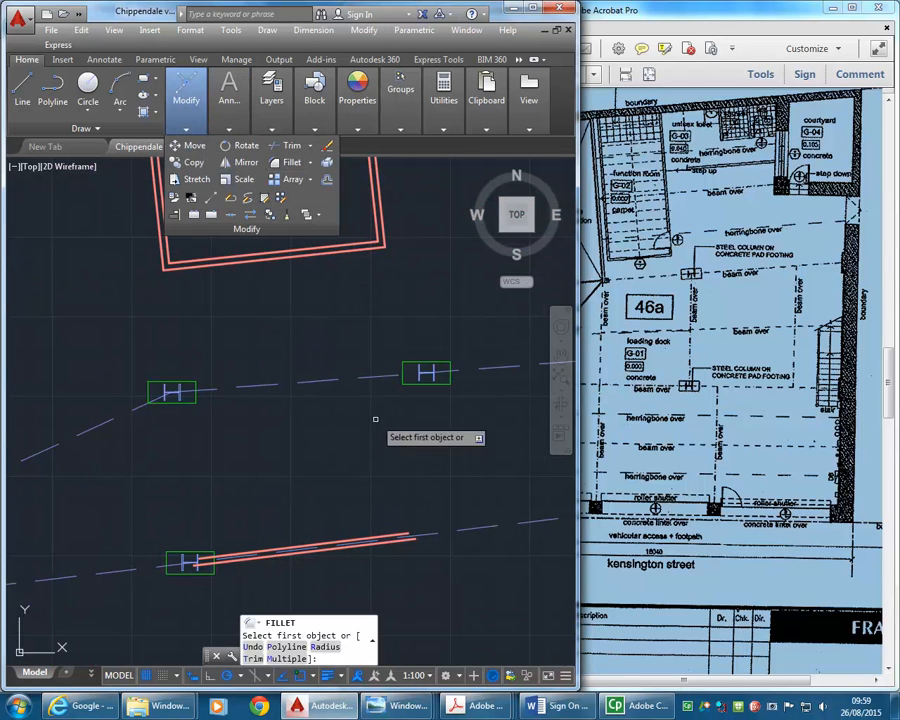
left_click(380, 539)
left_click(378, 230)
key("Return")
left_click(378, 226)
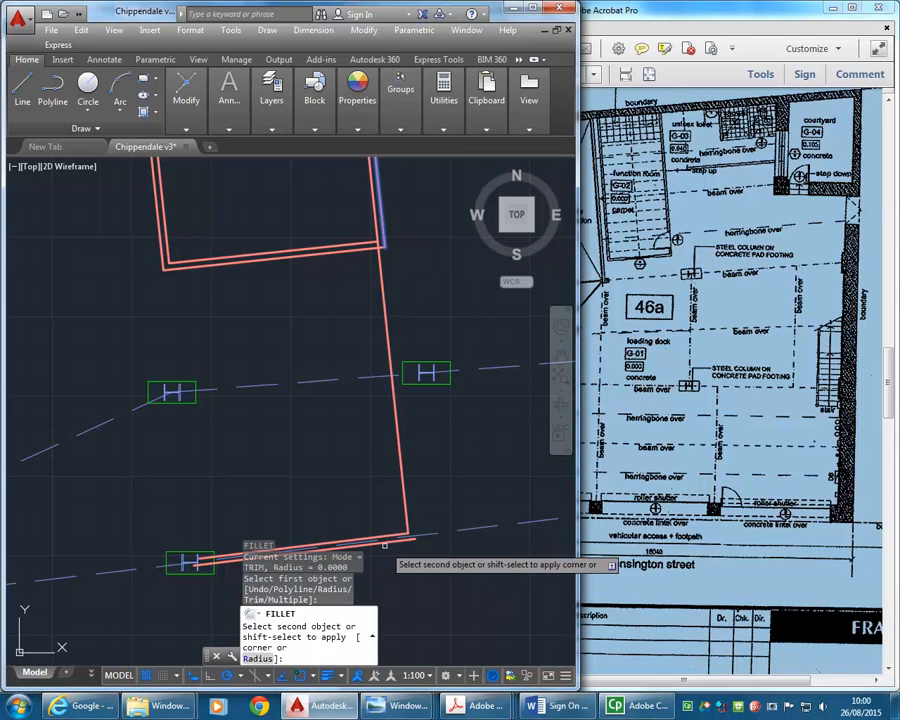
left_click(383, 543)
key("Return")
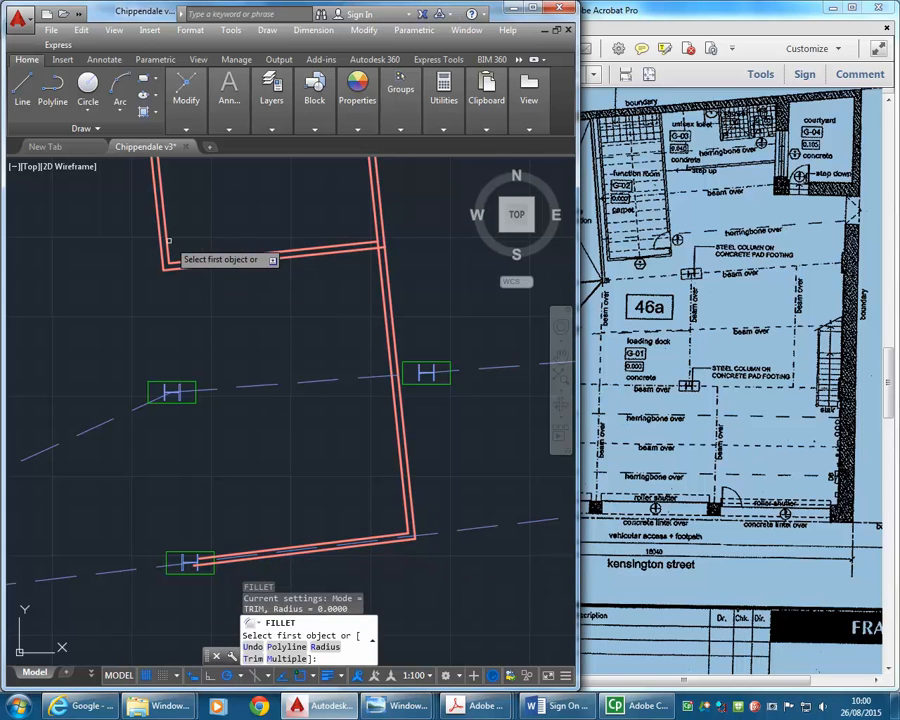
- Fillet the copied south wall lines with the west wall's inner and outer lines to close the southwest corner
left_click(166, 241)
left_click(292, 549)
key("Return")
left_click(158, 217)
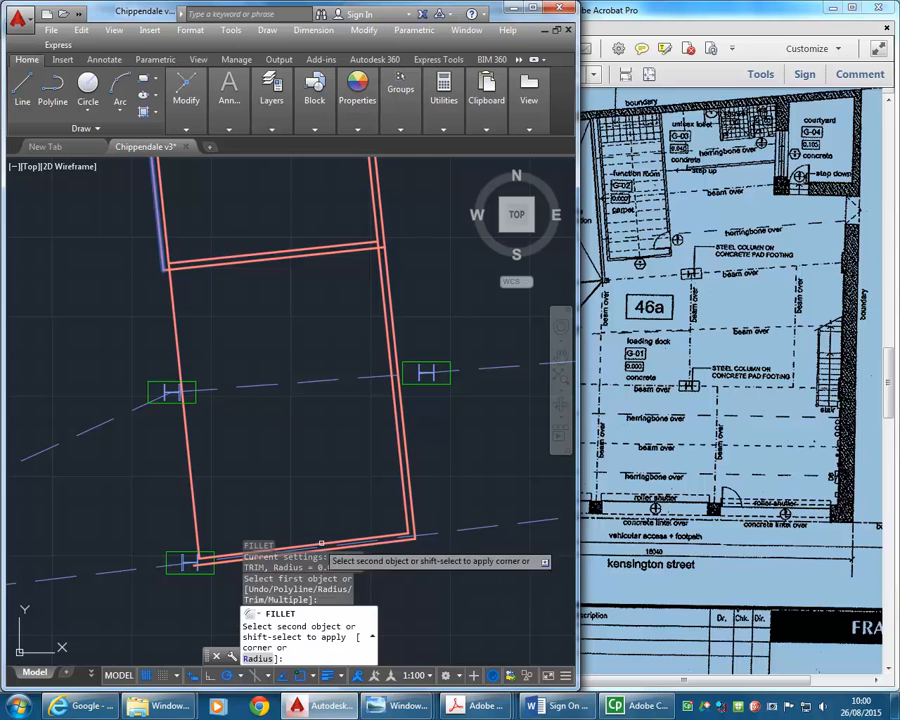
left_click(363, 546)
- Delete the shaft's old south wall lines that cross between the extended side walls
left_click(256, 221)
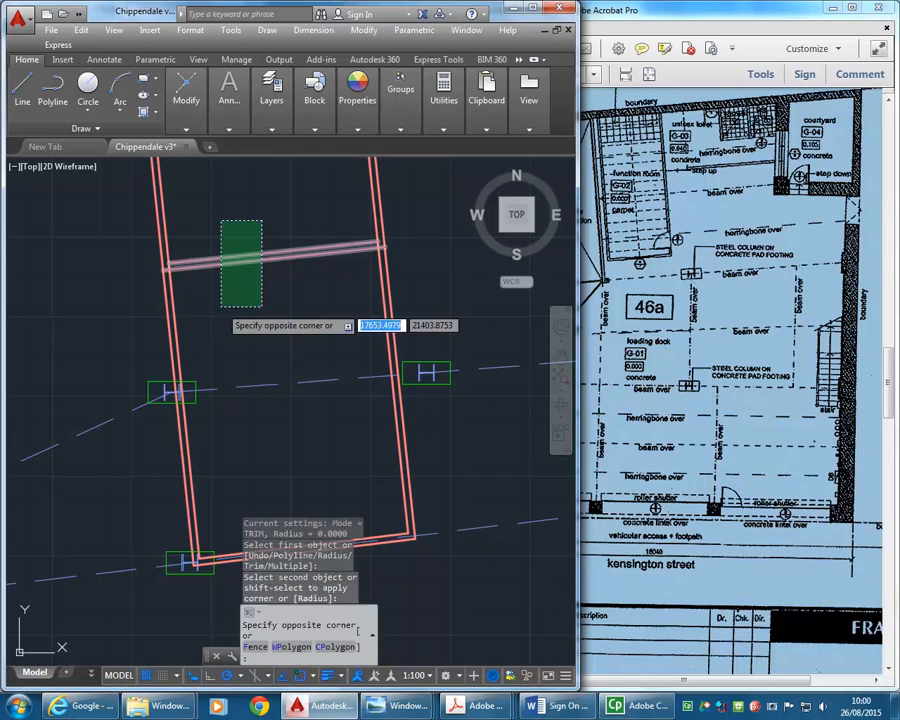
left_click(220, 305)
key("Delete")
scroll(272, 264, "down", 2)
- Trim the dashed beam line where it crosses the inside of the extended shaft
mouse_move(268, 264)
middle_mouse_down()
mouse_move(269, 297)
mouse_move(245, 337)
middle_mouse_up()
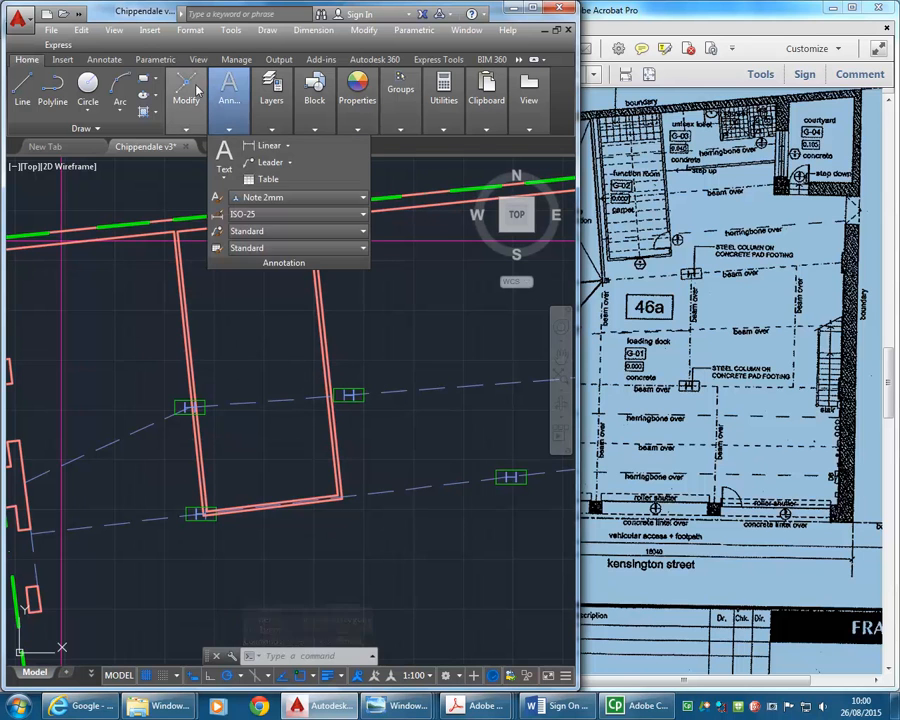
mouse_move(186, 100)
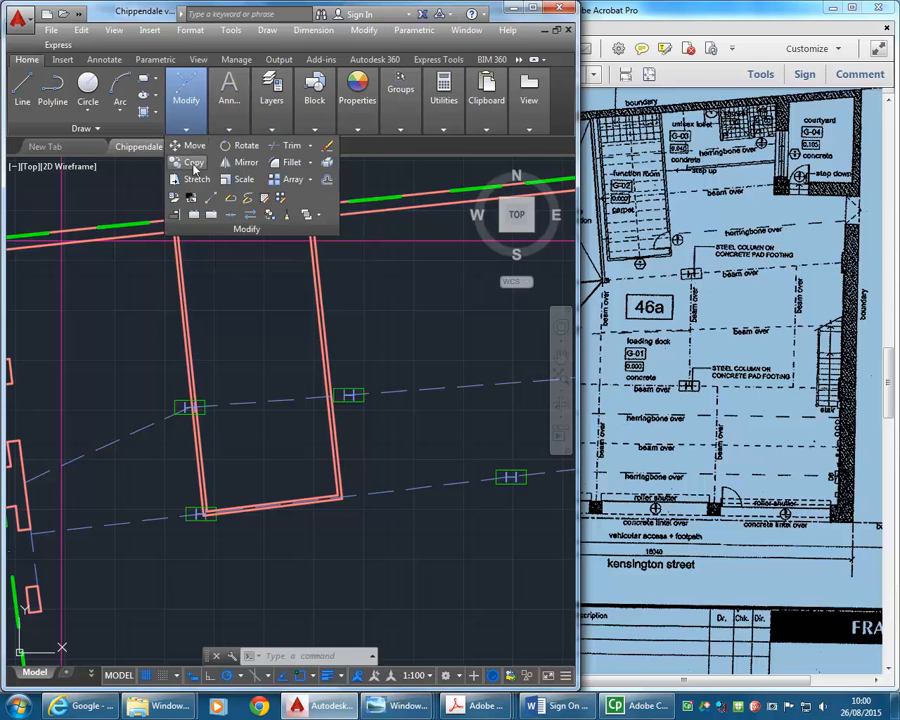
left_click(295, 148)
scroll(350, 395, "up", 5)
left_click(314, 408)
left_click(278, 448)
left_click(236, 508)
right_click(188, 413)
left_click(207, 421)
- Return to the joisted floor plan and save the drawing
scroll(201, 411, "down", 5)
middle_click_drag(201, 411, 266, 371)
middle_click_drag(266, 531, 266, 438)
scroll(249, 386, "down", 8)
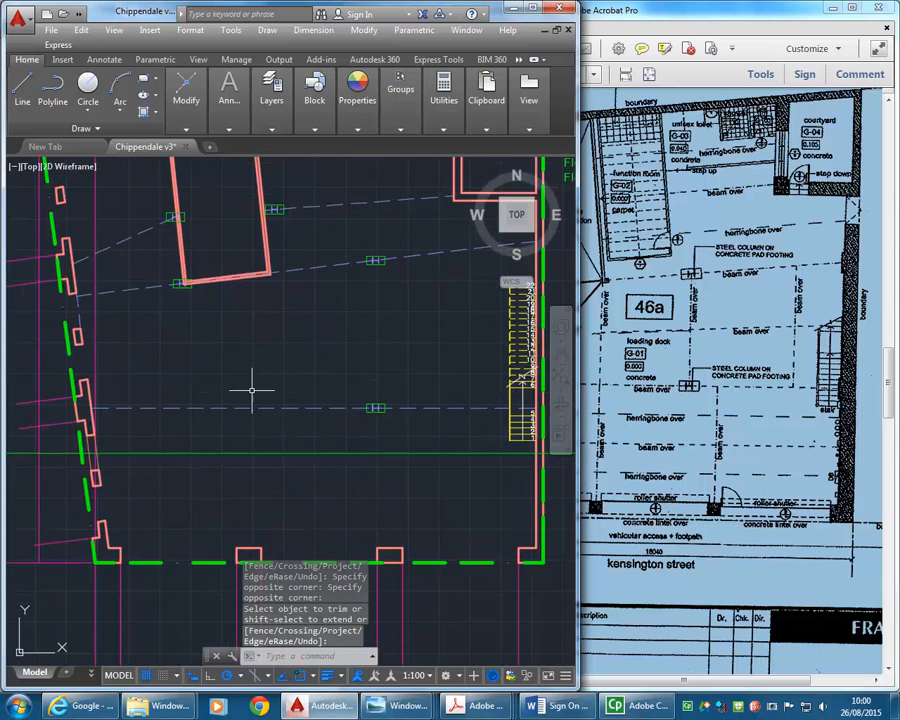
scroll(268, 438, "up", 2)
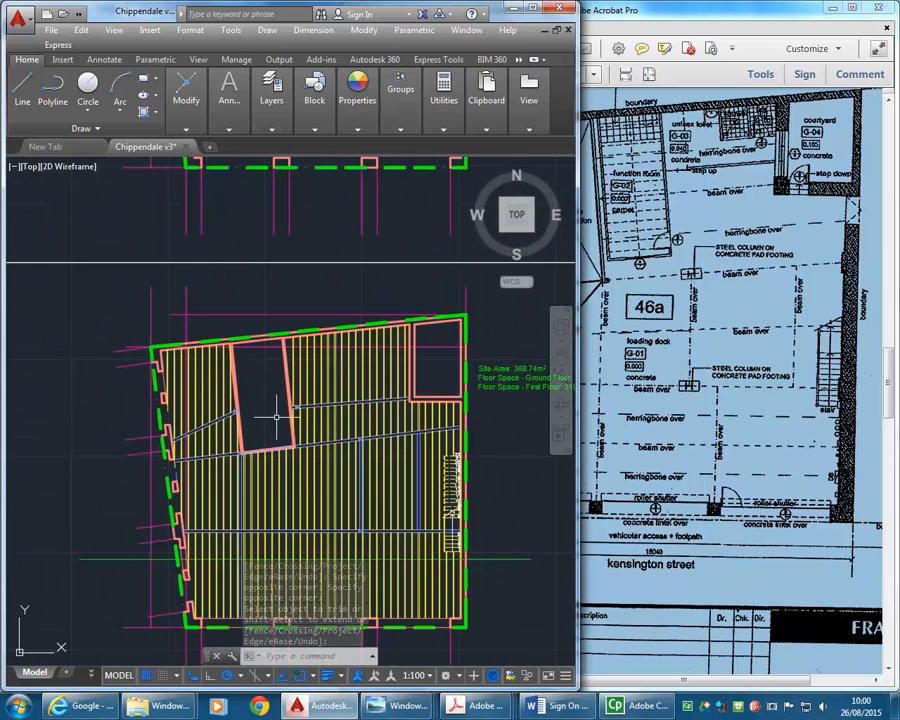
left_click(84, 33)
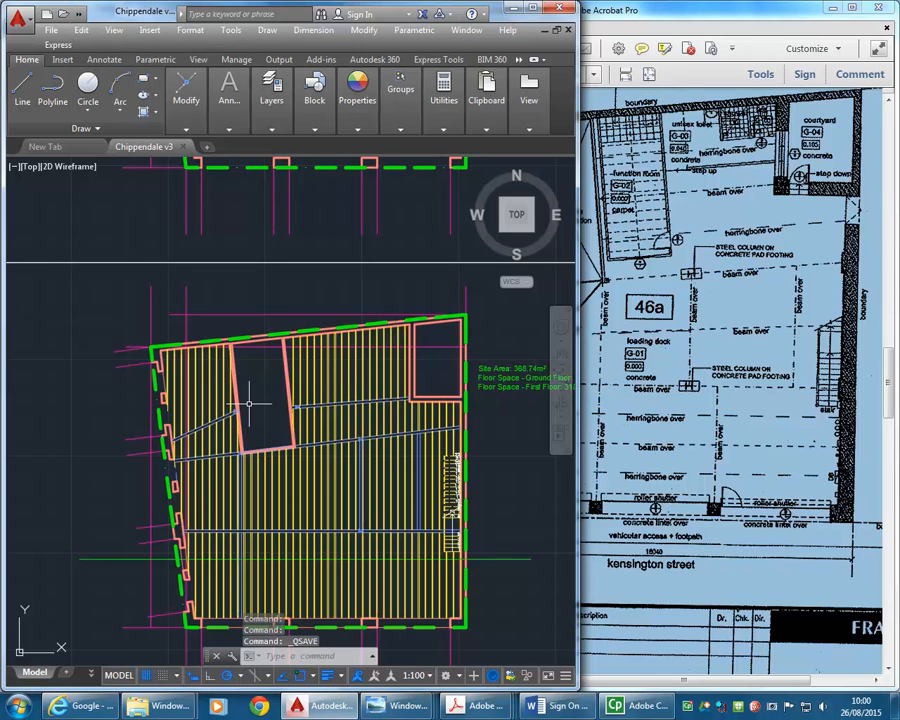
- Compare the beams between the west wall and the lift shaft with those on the PDF ground floor plan
left_click(688, 424)
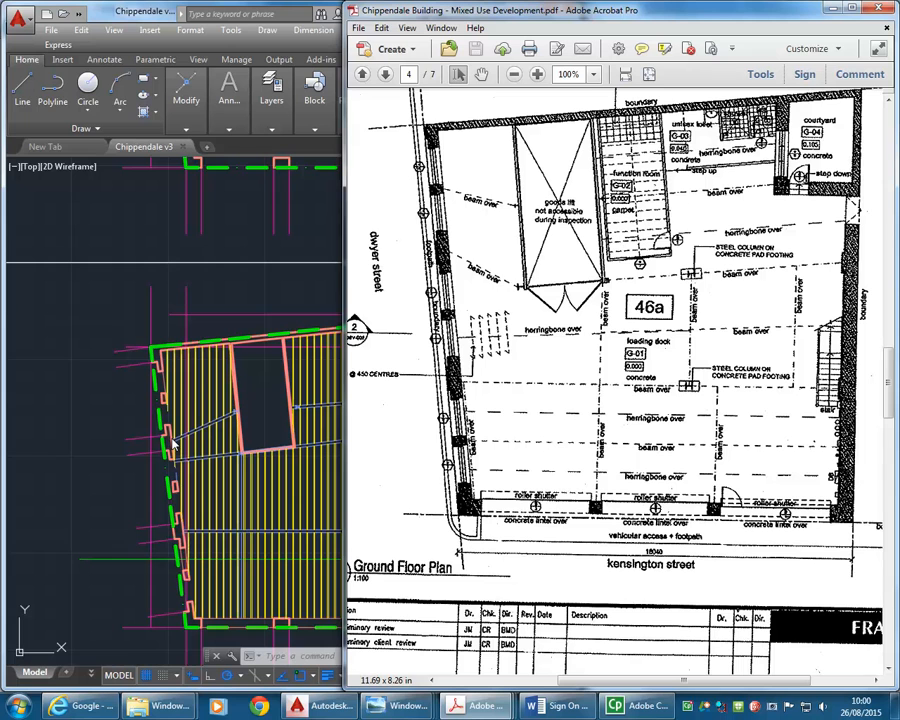
left_click(176, 472)
scroll(172, 465, "up", 5)
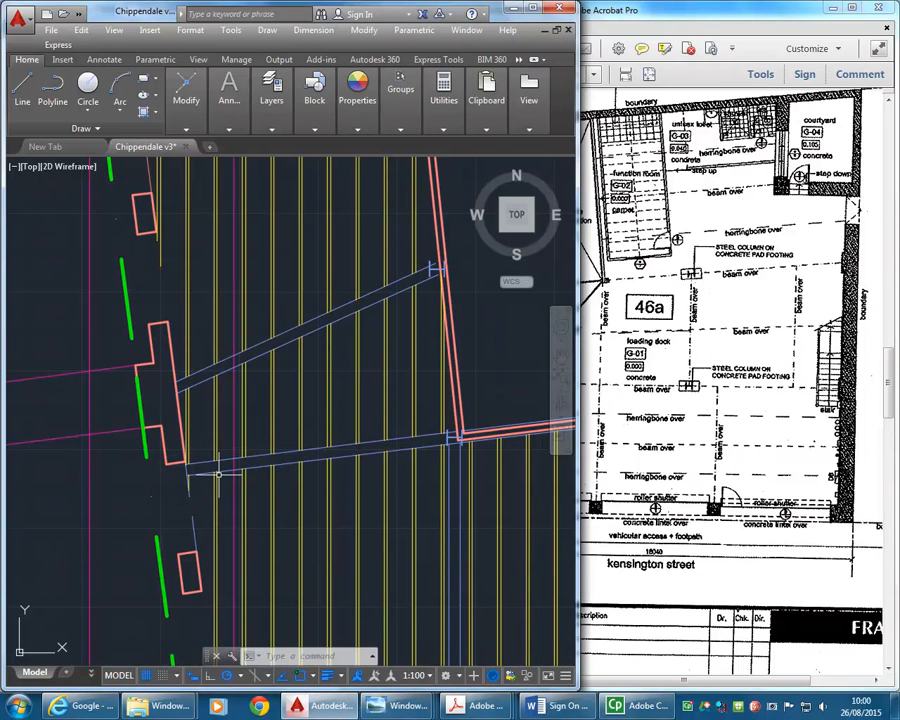
left_click(756, 280)
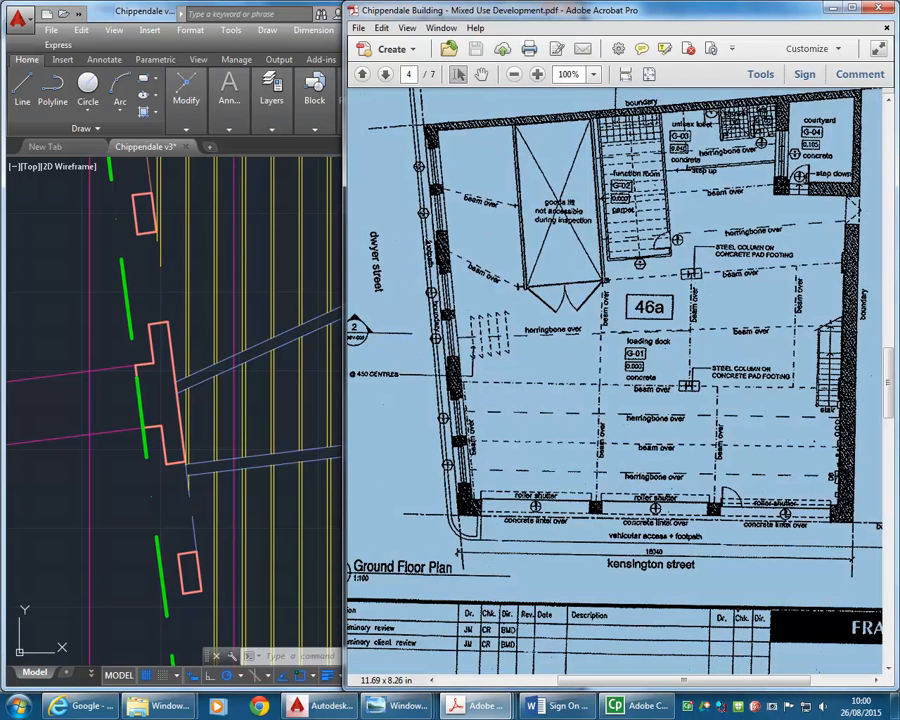
left_click(316, 257)
middle_click_drag(297, 263, 287, 366)
scroll(287, 408, "down", 2)
scroll(290, 430, "up", 2)
mouse_move(301, 444)
middle_mouse_down()
mouse_move(303, 460)
mouse_move(291, 466)
middle_mouse_up()
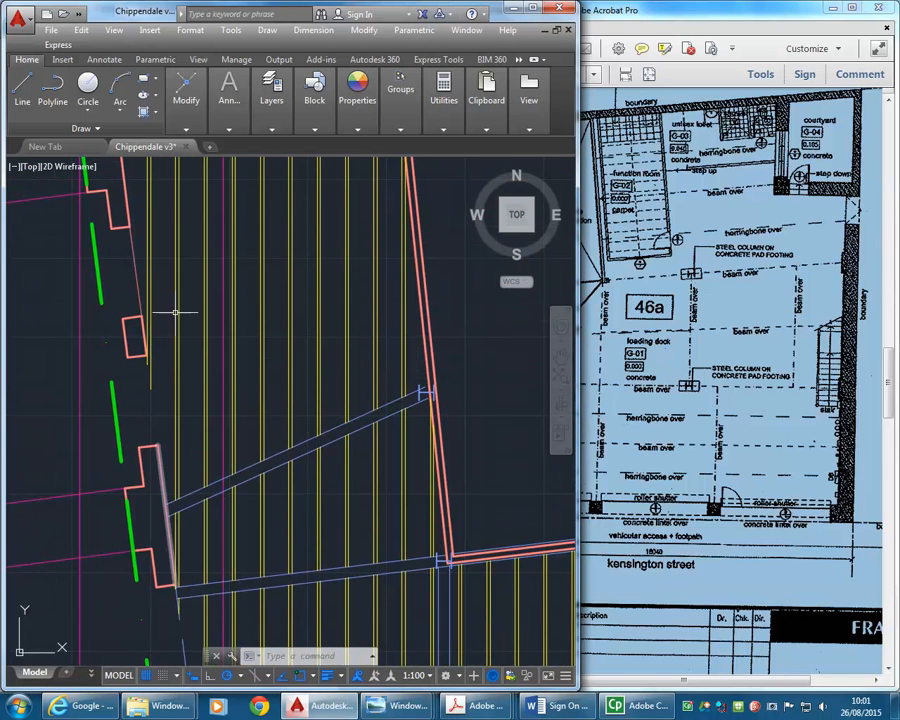
- Stretch the west end of the diagonal beam's upper edge line north to the inner face of the small wall pier
mouse_move(199, 103)
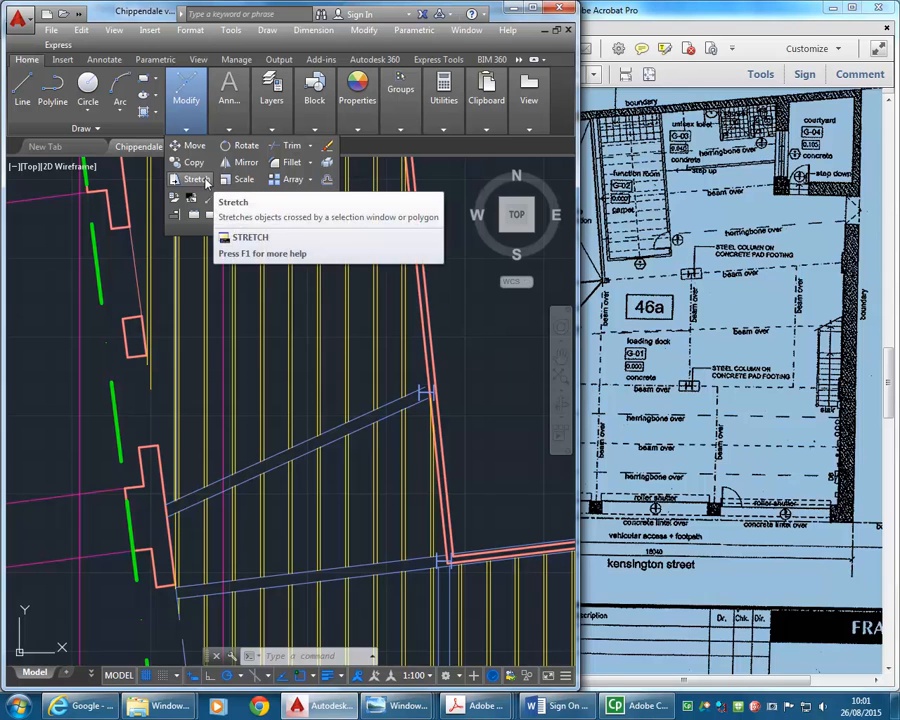
left_click(199, 181)
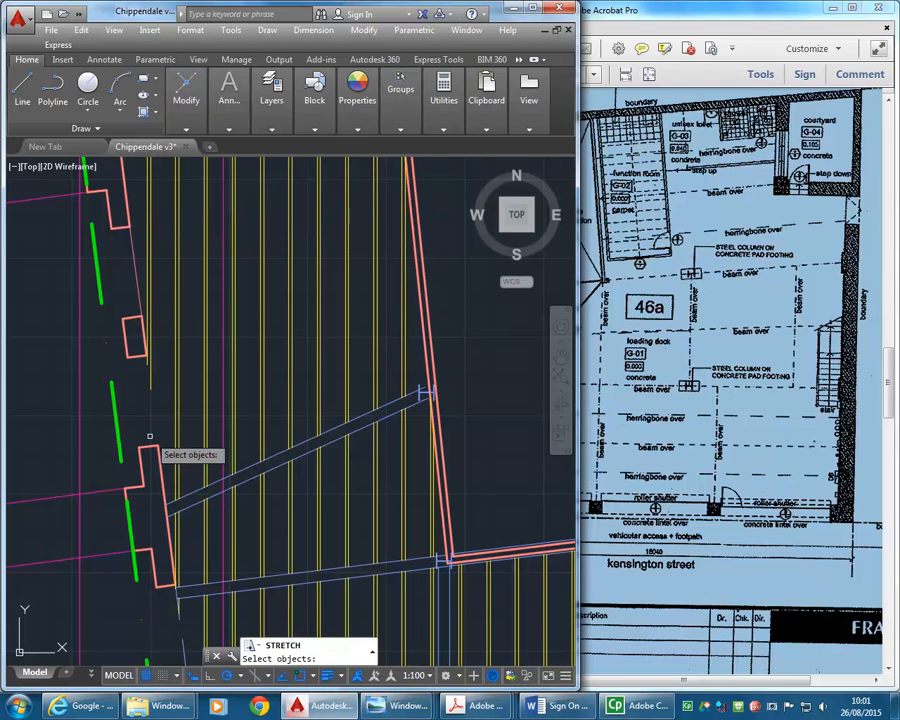
left_click(171, 489)
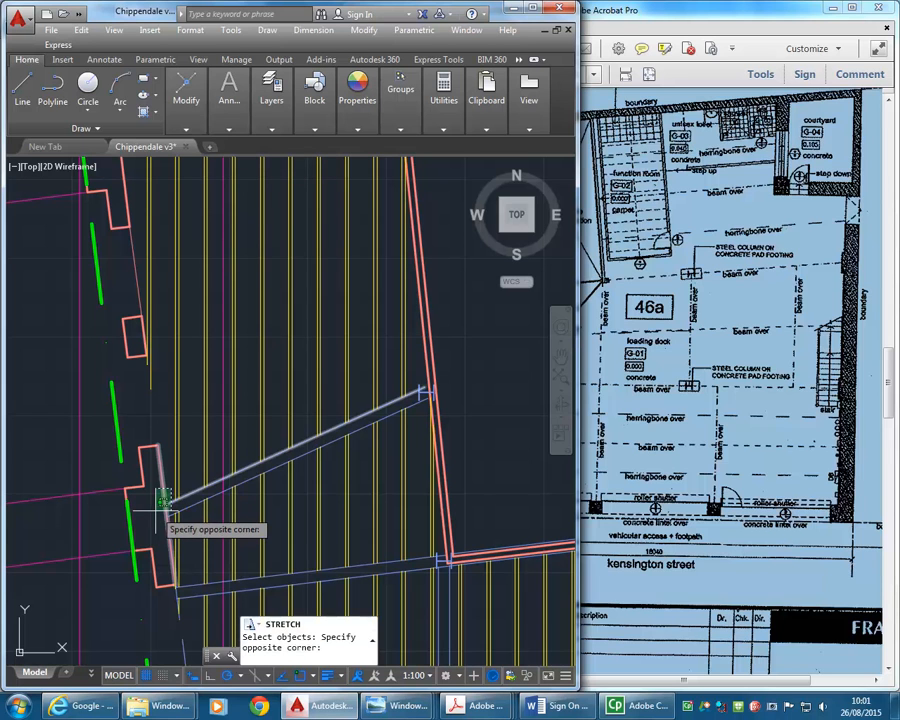
left_click(157, 509)
key("Return")
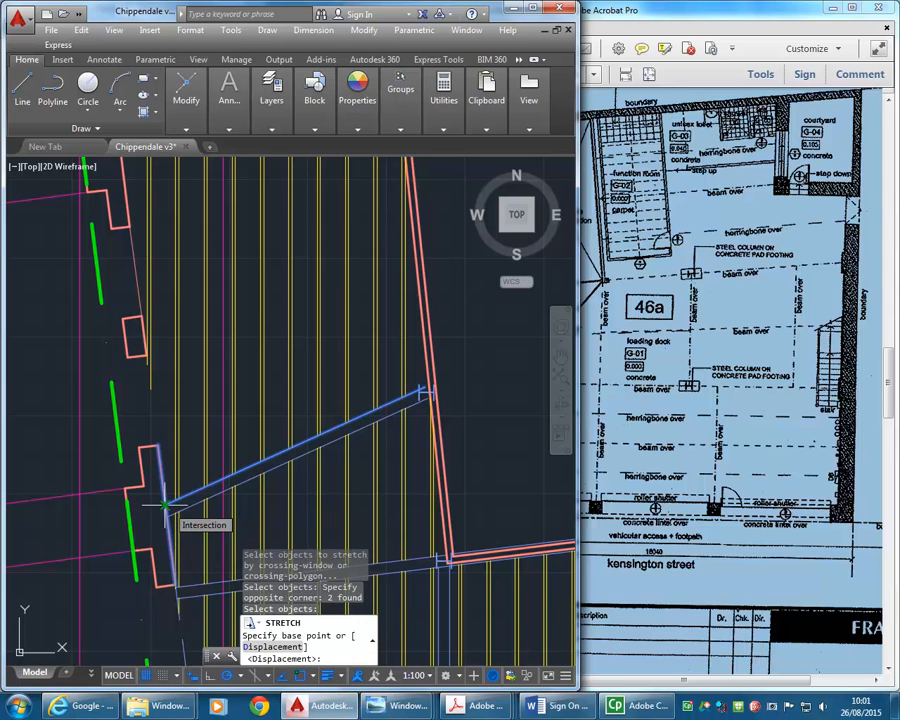
left_click(164, 505)
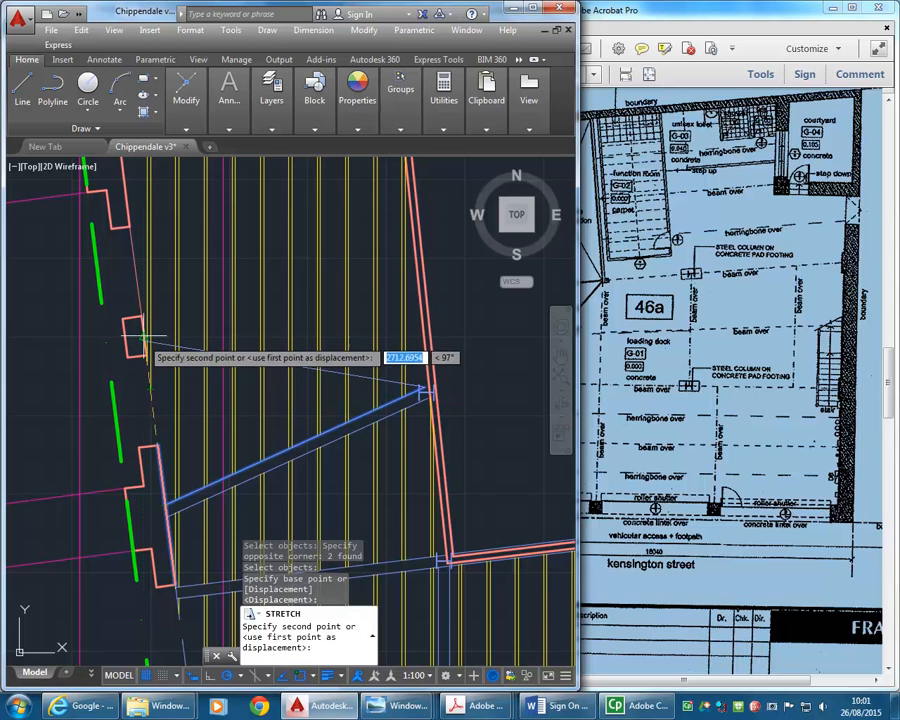
scroll(140, 350, "down", 3)
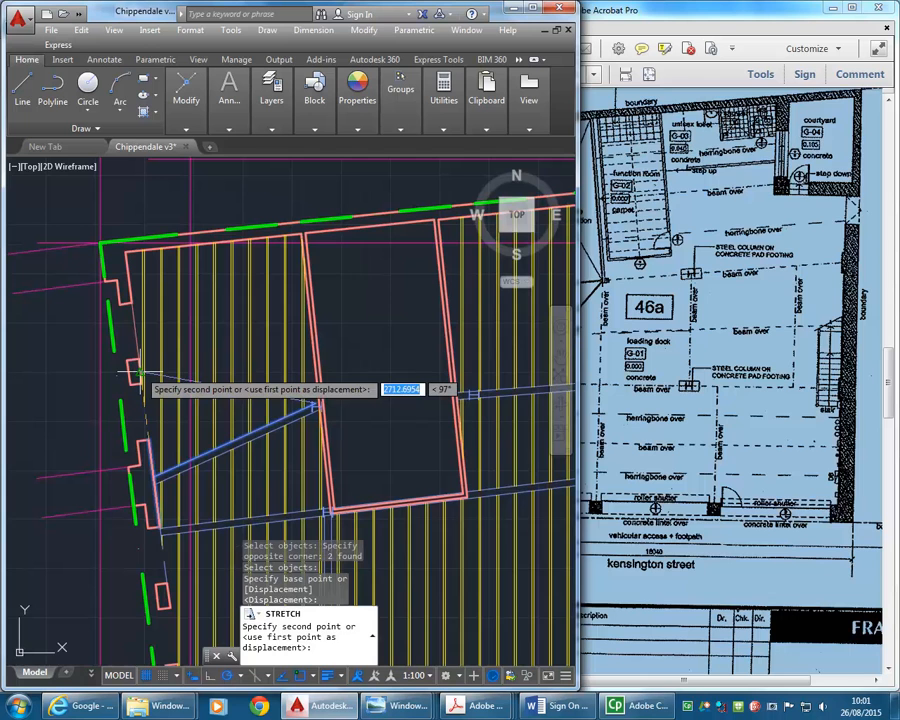
left_click(140, 372)
- Offset the repositioned diagonal beam's upper edge line 180 mm to the south and delete its old lower edge line
left_click(684, 360)
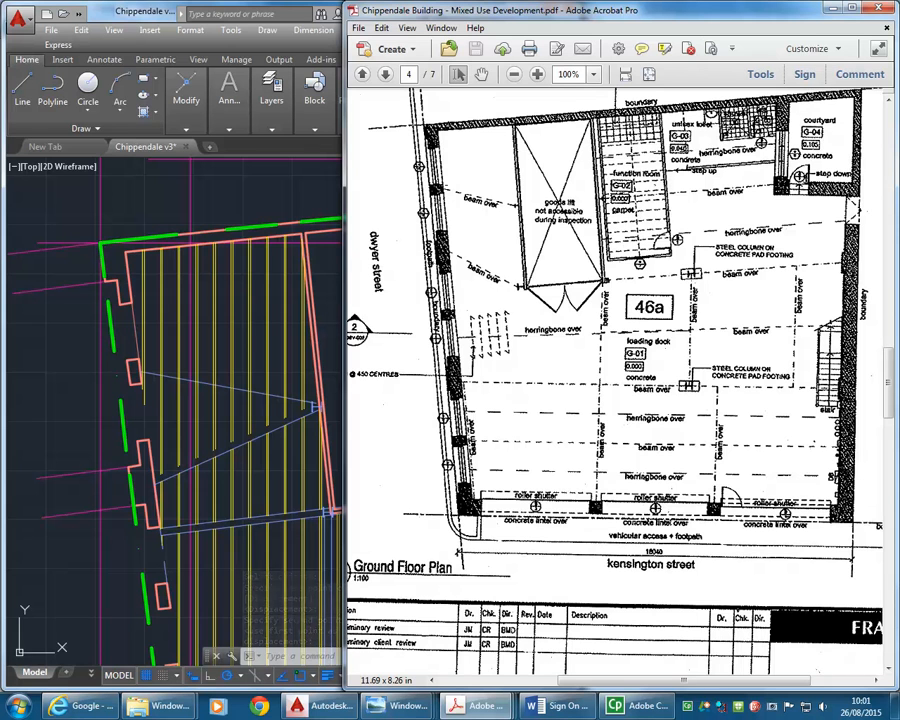
left_click(177, 403)
scroll(193, 430, "up", 3)
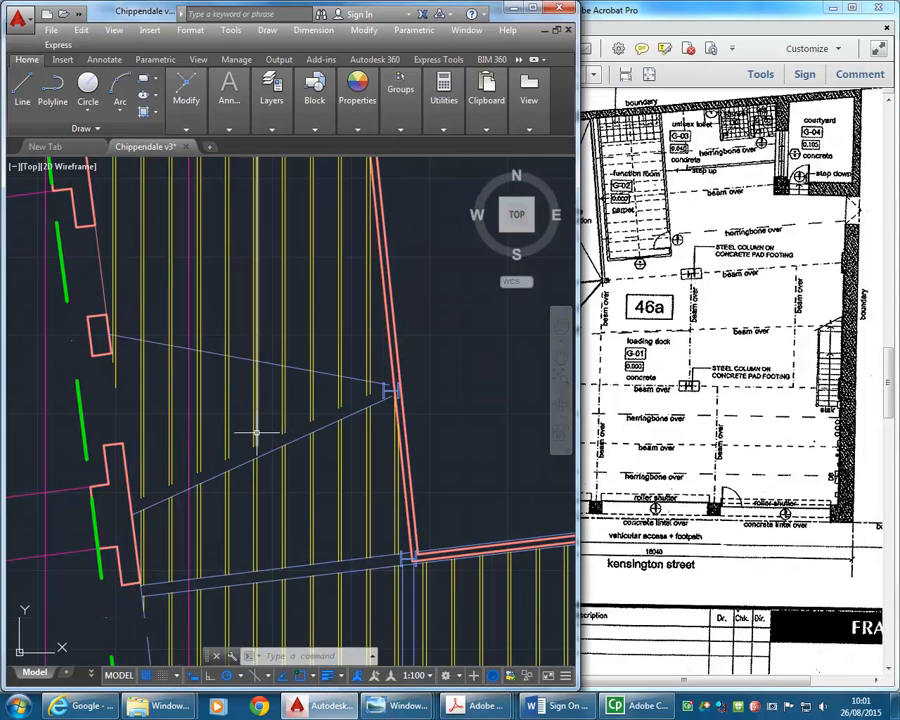
left_click(180, 112)
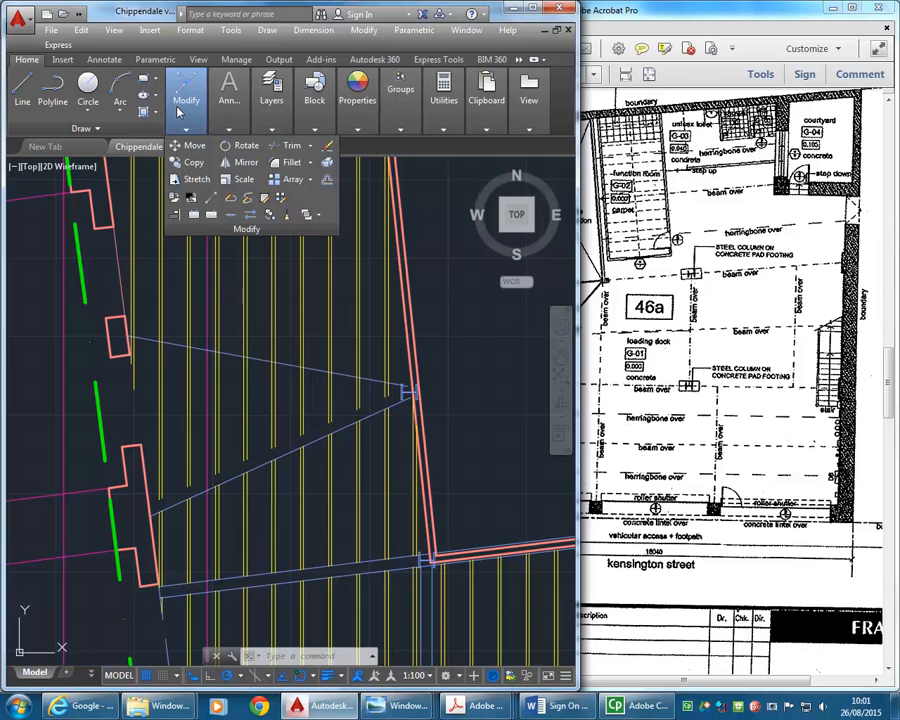
left_click(329, 183)
type("1")
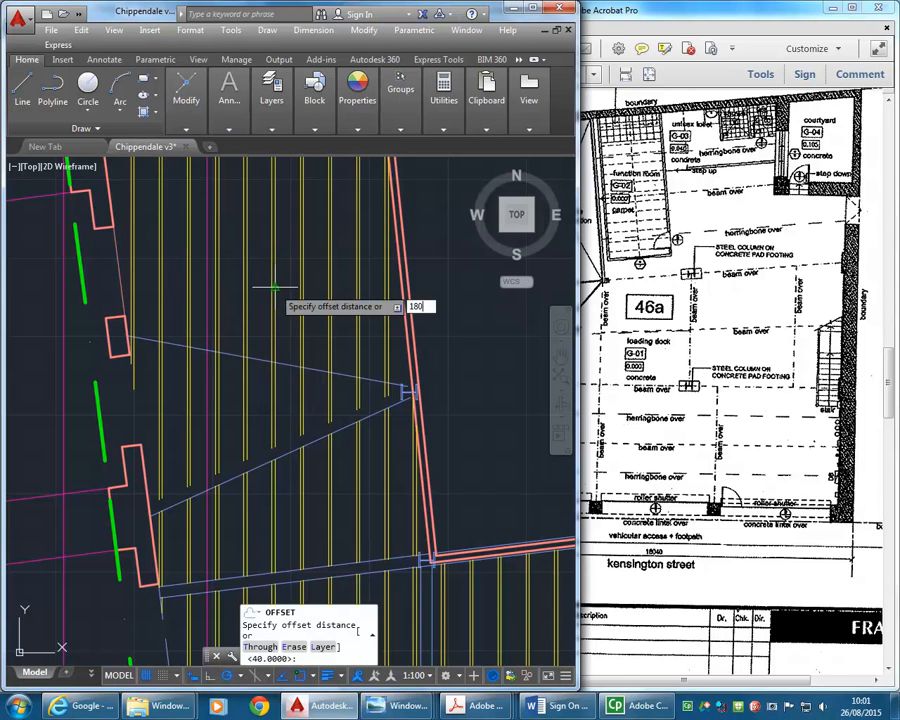
type("80")
key("Return")
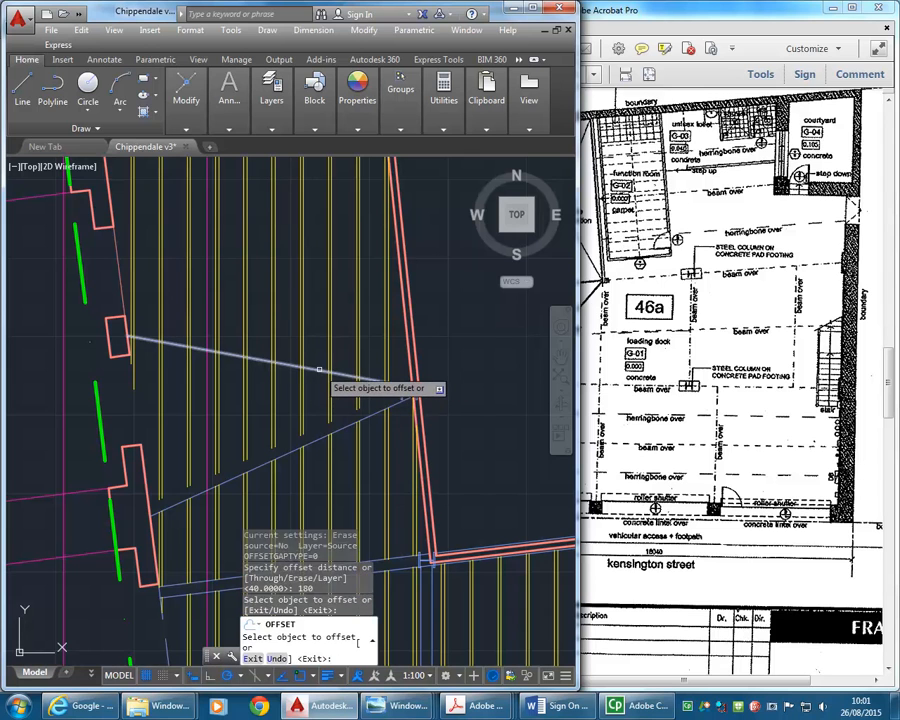
left_click(320, 370)
left_click(312, 402)
key("Return")
left_click(319, 441)
key("Delete")
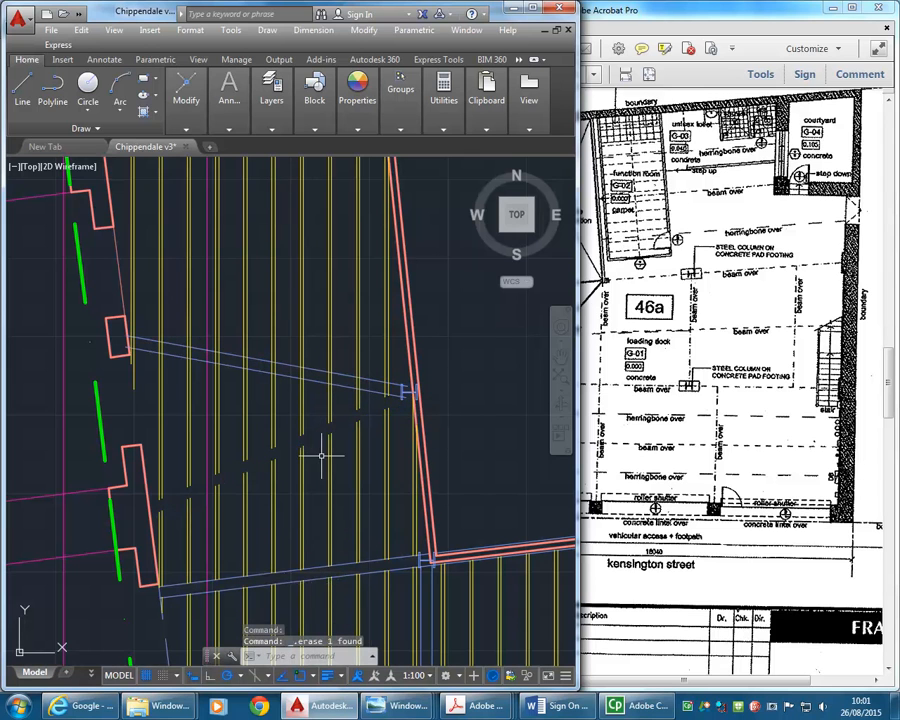
- Trim the joist lines running south from the diagonal beam's upper edge, using that edge as the cutting line
left_click(185, 105)
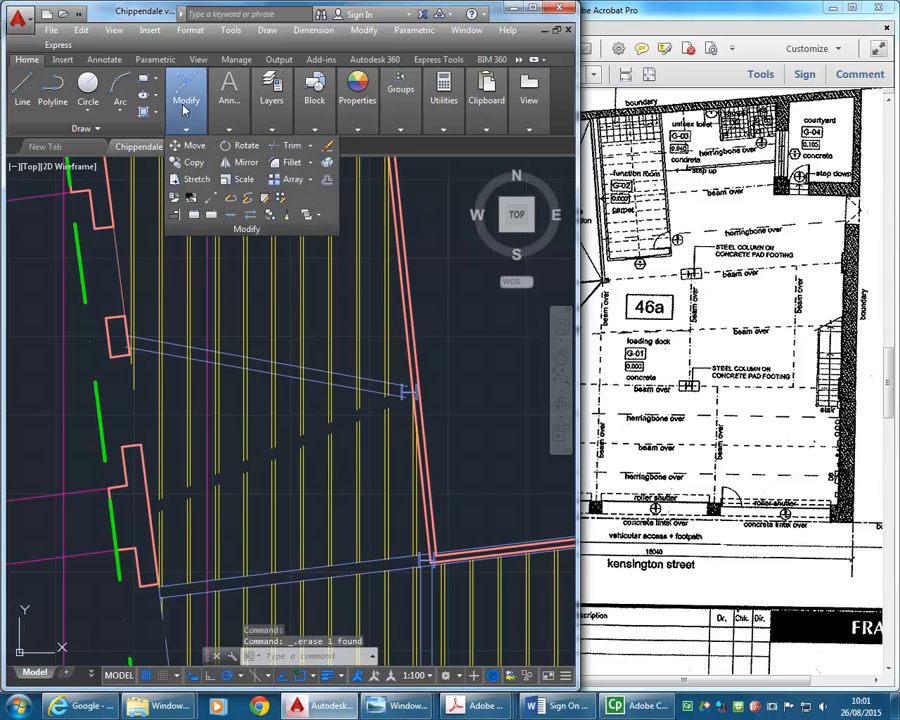
left_click(289, 146)
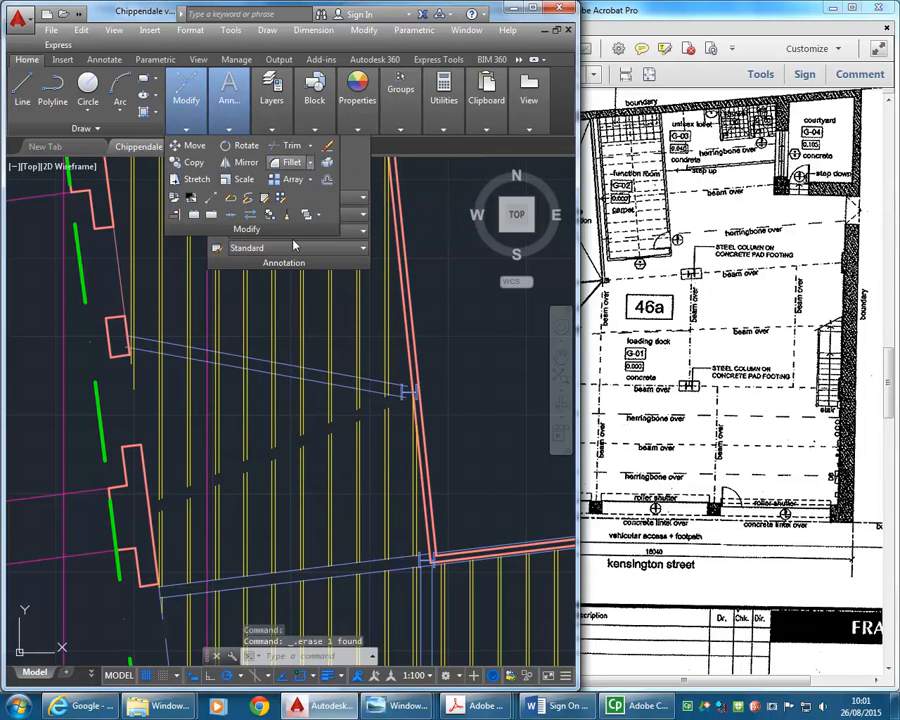
left_click(284, 367)
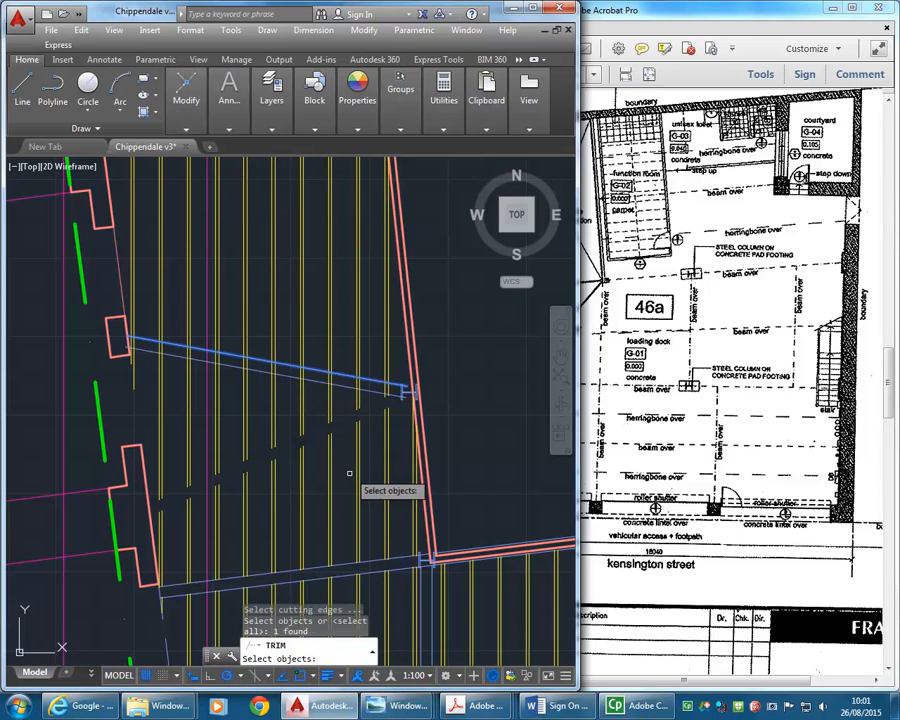
key("Return")
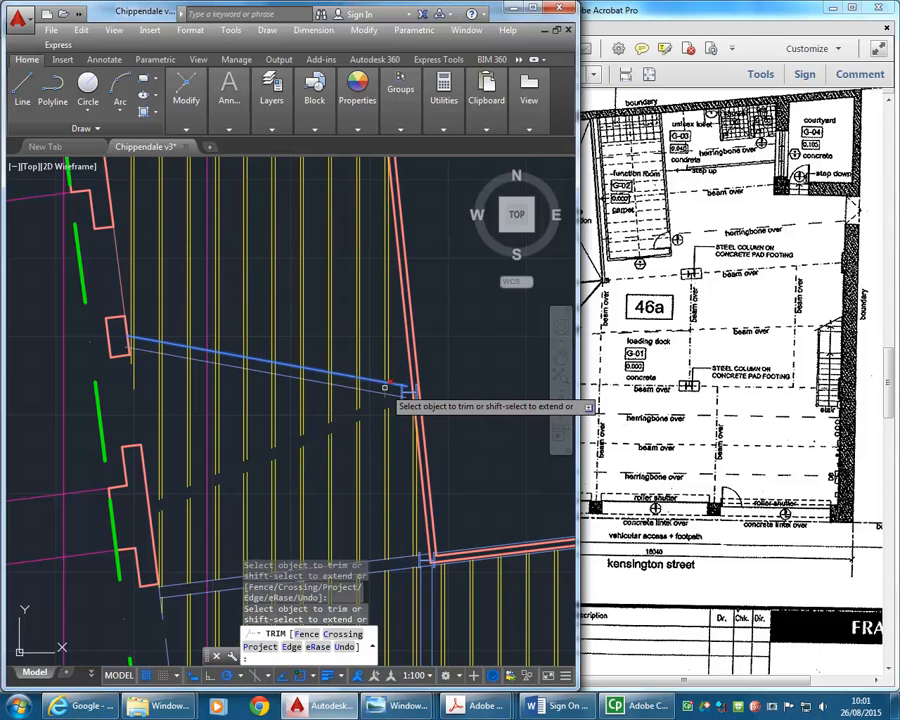
left_click(366, 401)
left_click(215, 400)
left_click(193, 389)
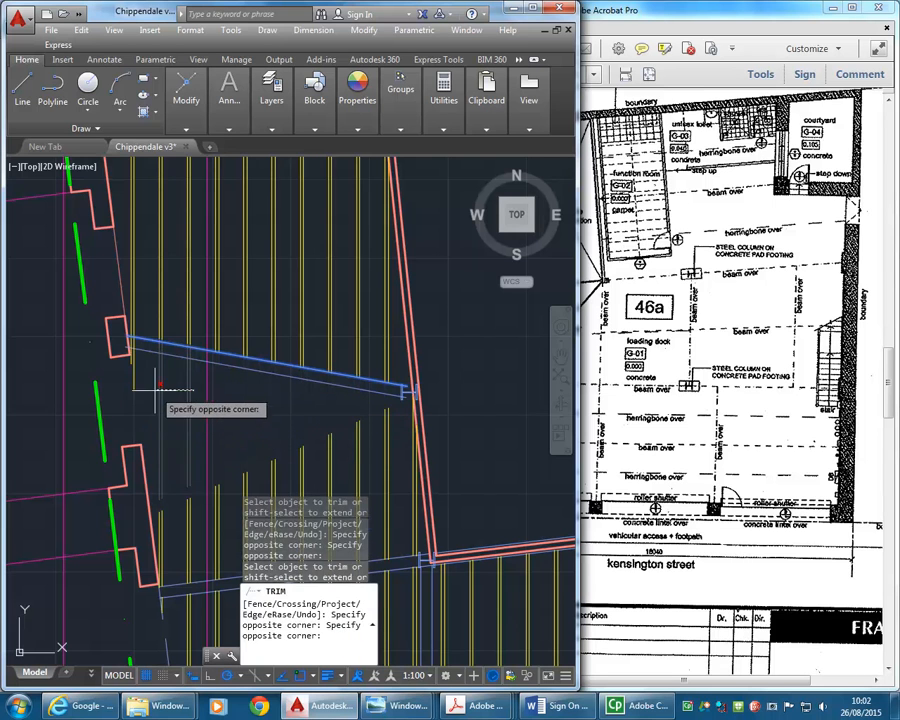
left_click(156, 390)
scroll(110, 338, "up", 4)
left_click(179, 350)
left_click(161, 338)
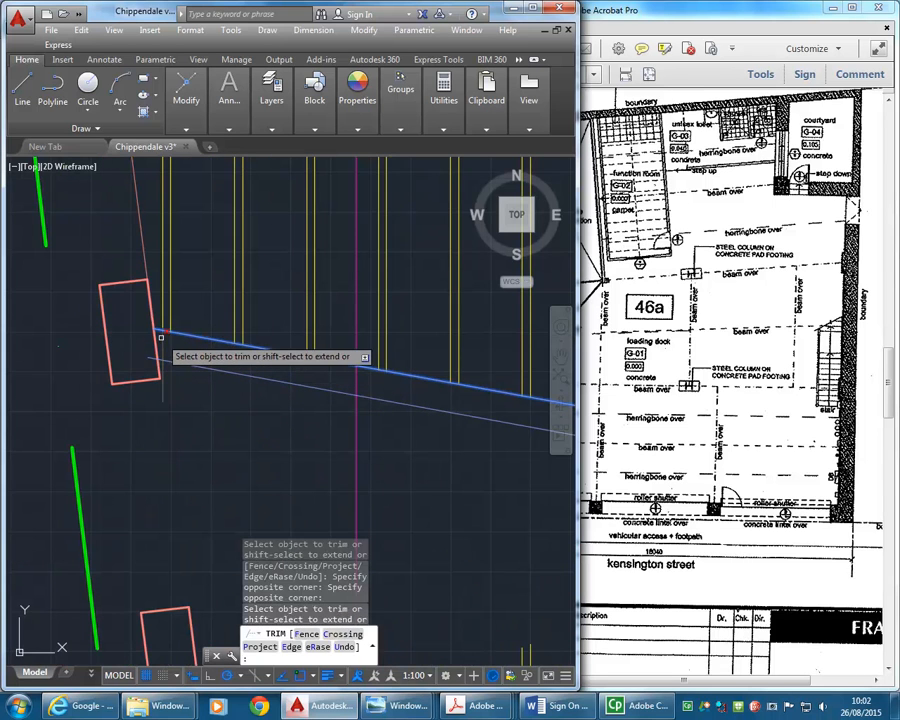
scroll(241, 422, "down", 5)
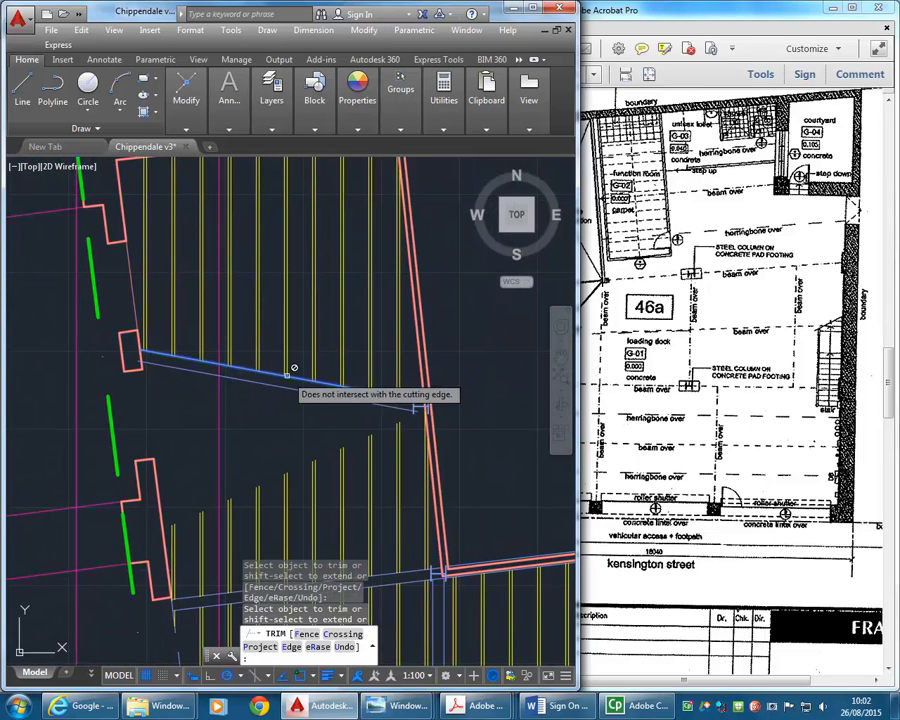
key("Return")
- Extend the joists south of the diagonal beam north to its new lower edge line
mouse_move(229, 95)
mouse_move(199, 106)
left_click(312, 147)
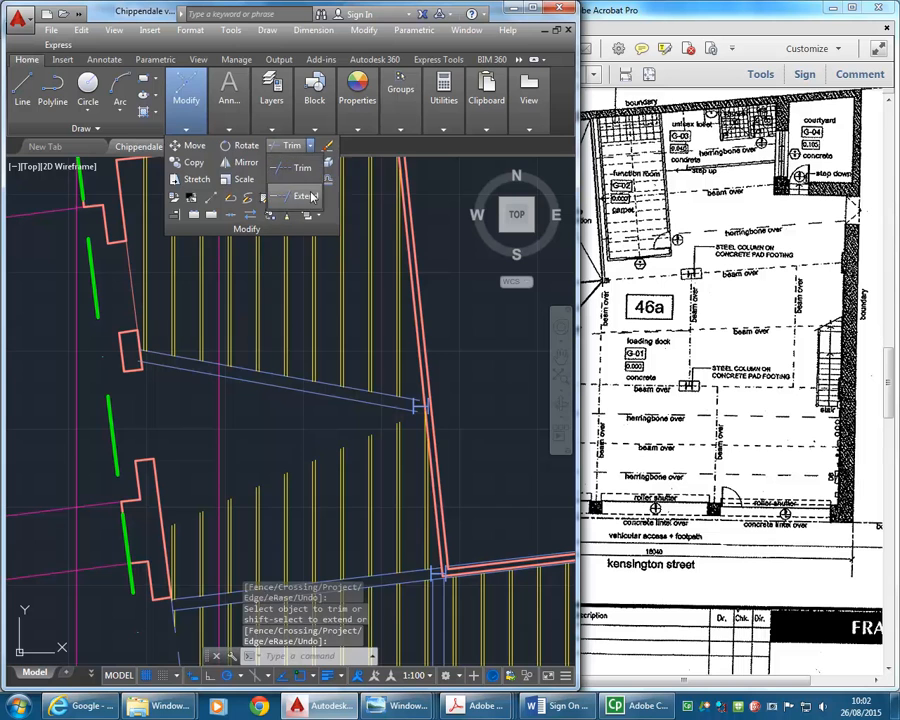
left_click(292, 172)
left_click(300, 388)
key("Return")
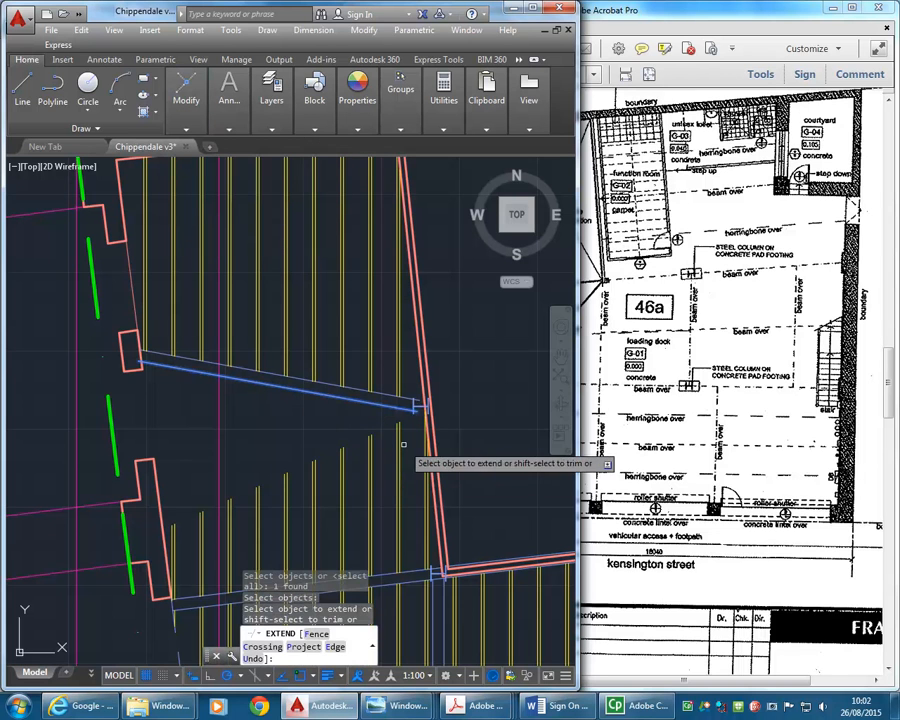
left_click(424, 444)
left_click(245, 498)
left_click(238, 506)
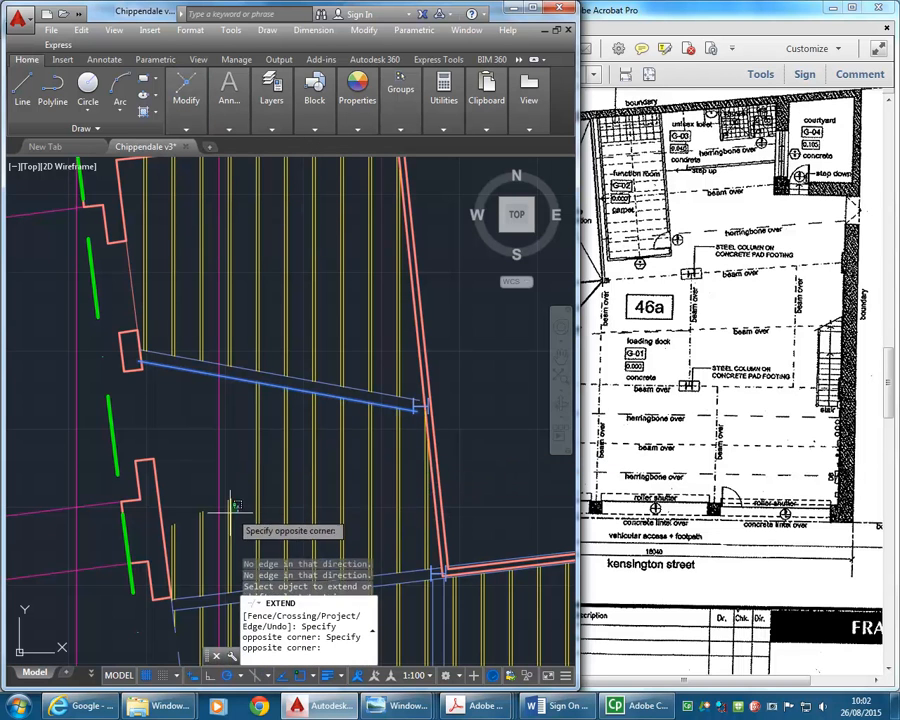
left_click(223, 513)
left_click(208, 514)
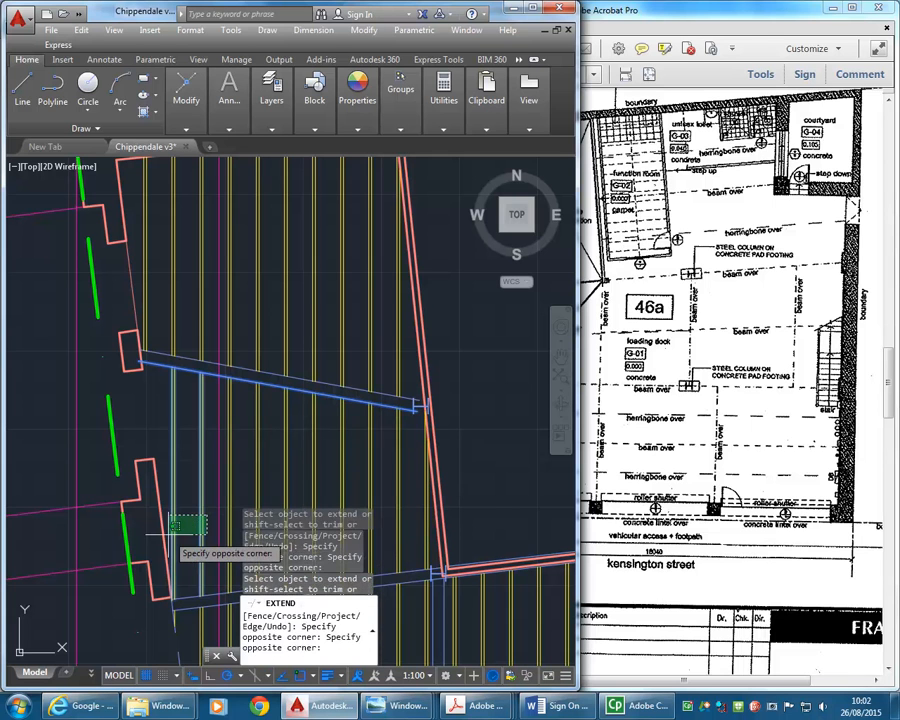
left_click(182, 520)
right_click(230, 410)
left_click(248, 416)
middle_click_drag(248, 416, 244, 406)
middle_click_drag(295, 360, 268, 278)
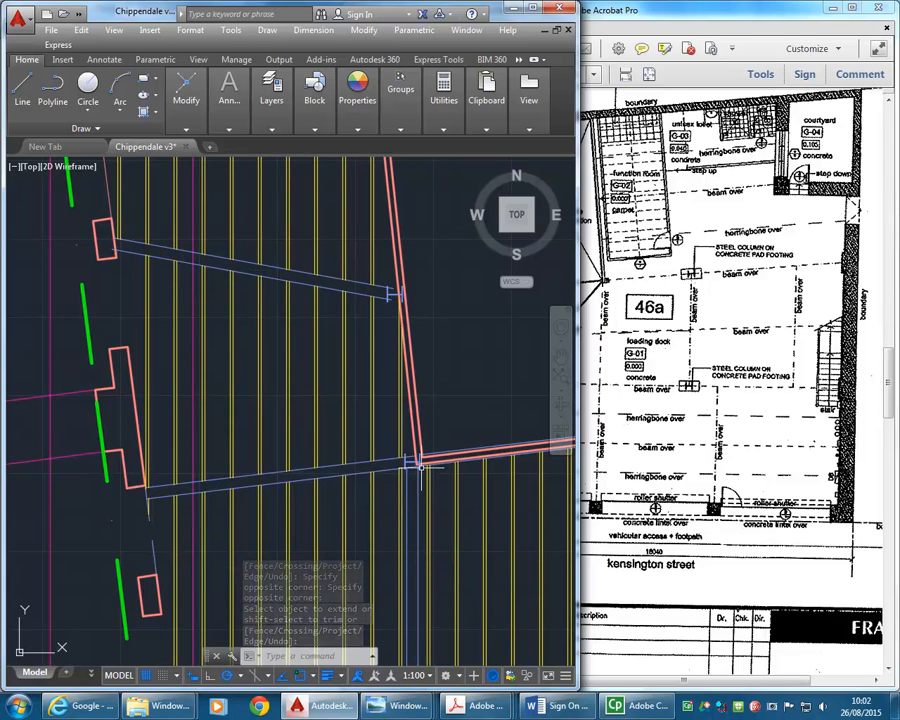
- Shorten the lower edge line of the next beam south so its west end stops at the steel column by the lift shaft corner
scroll(410, 470, "up", 4)
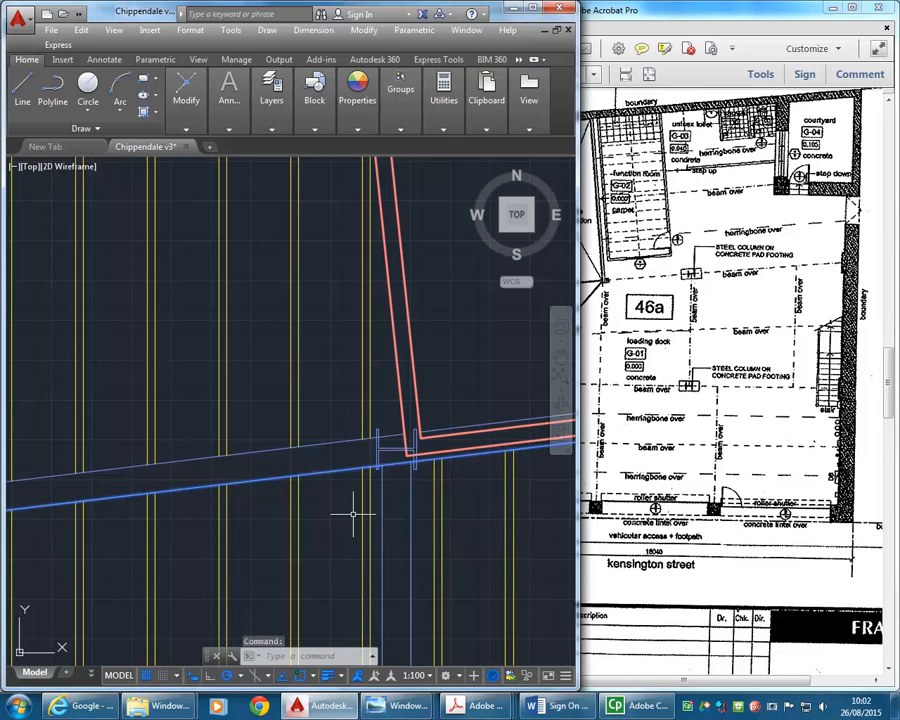
scroll(352, 513, "down", 3)
scroll(292, 488, "up", 3)
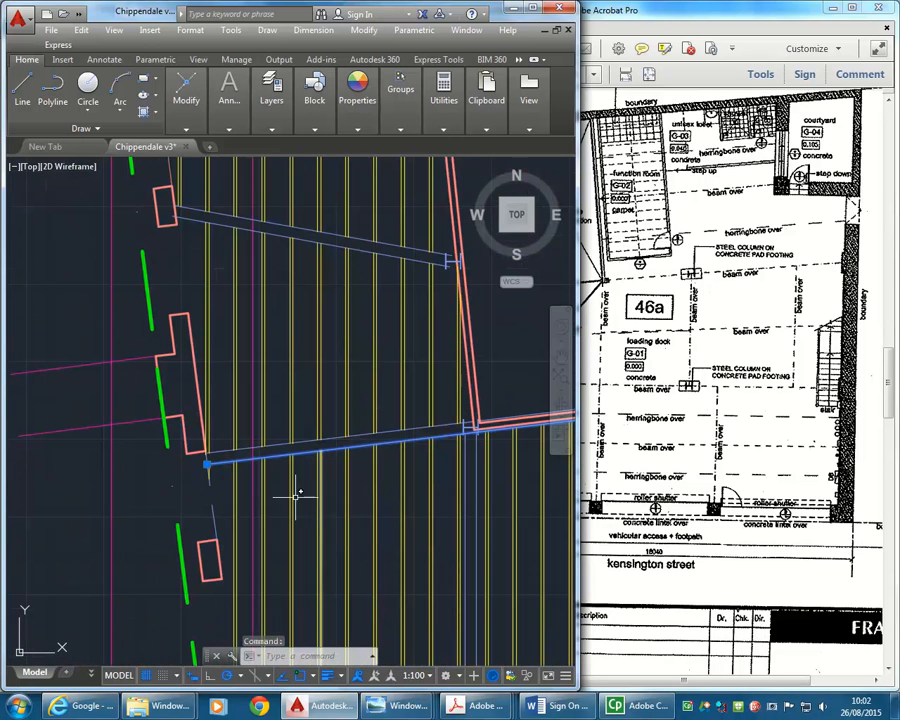
left_click(207, 463)
scroll(545, 422, "up", 3)
scroll(375, 432, "up", 2)
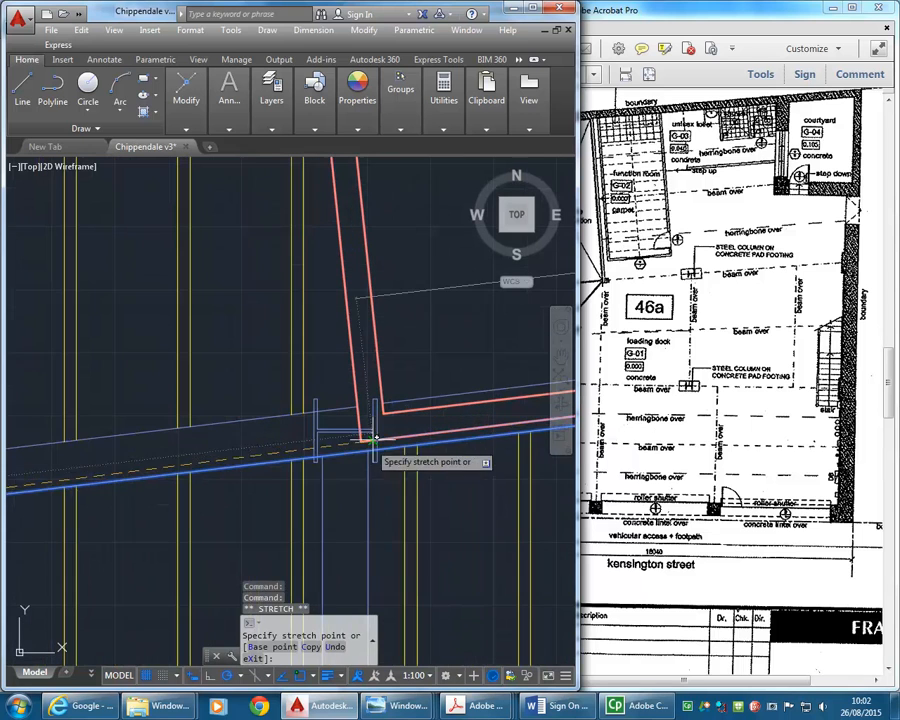
scroll(316, 455, "down", 3)
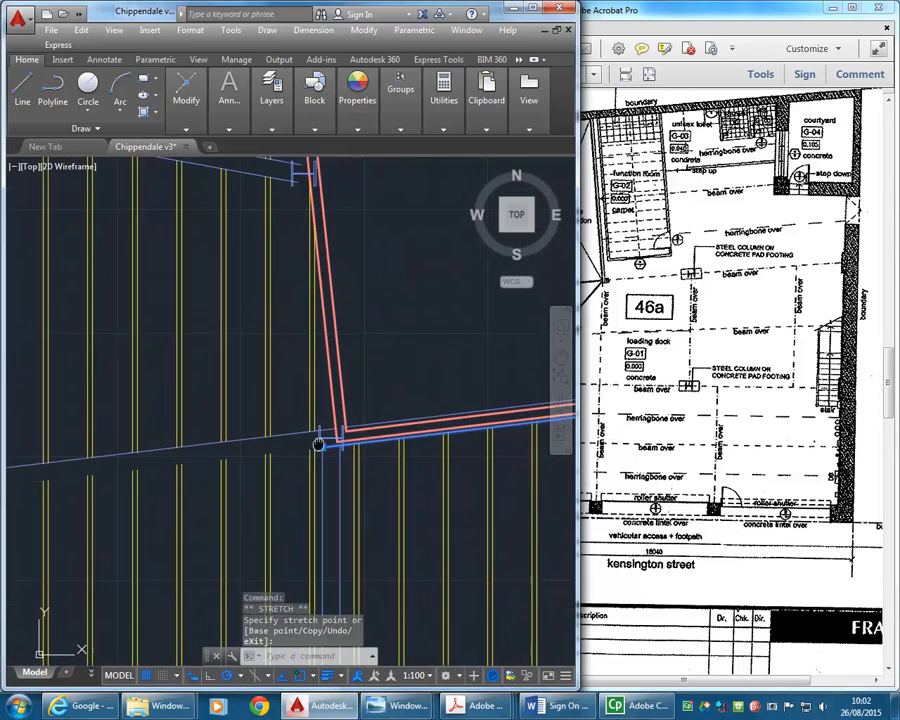
key("Escape")
key("Escape")
- Stretch the west end of that beam's upper edge line north to the midpoint of the large wall pier's inner face
left_click(312, 432)
scroll(370, 466, "down", 2)
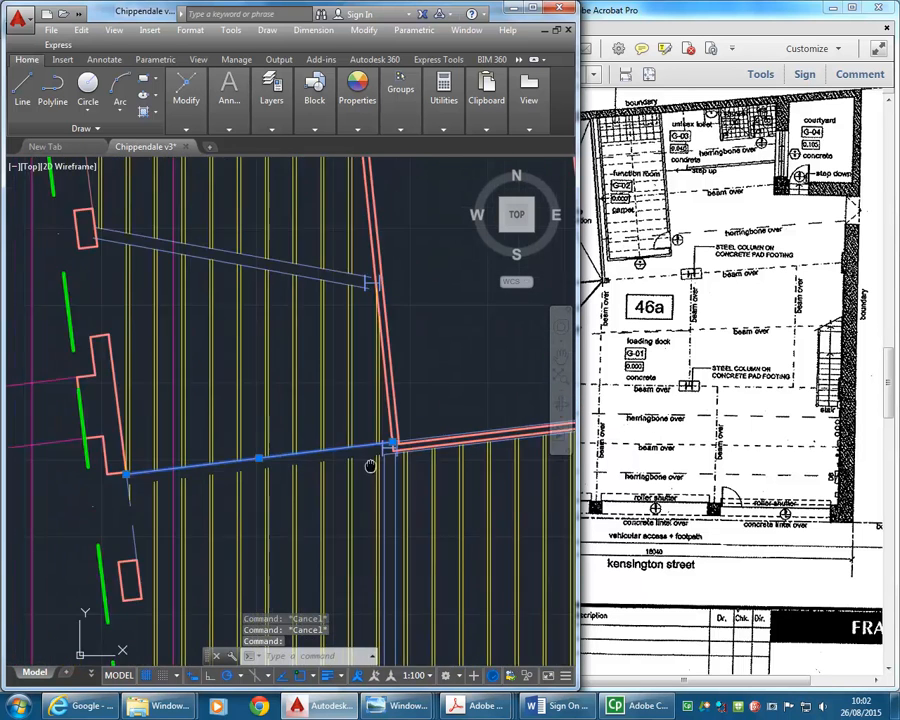
left_click(606, 342)
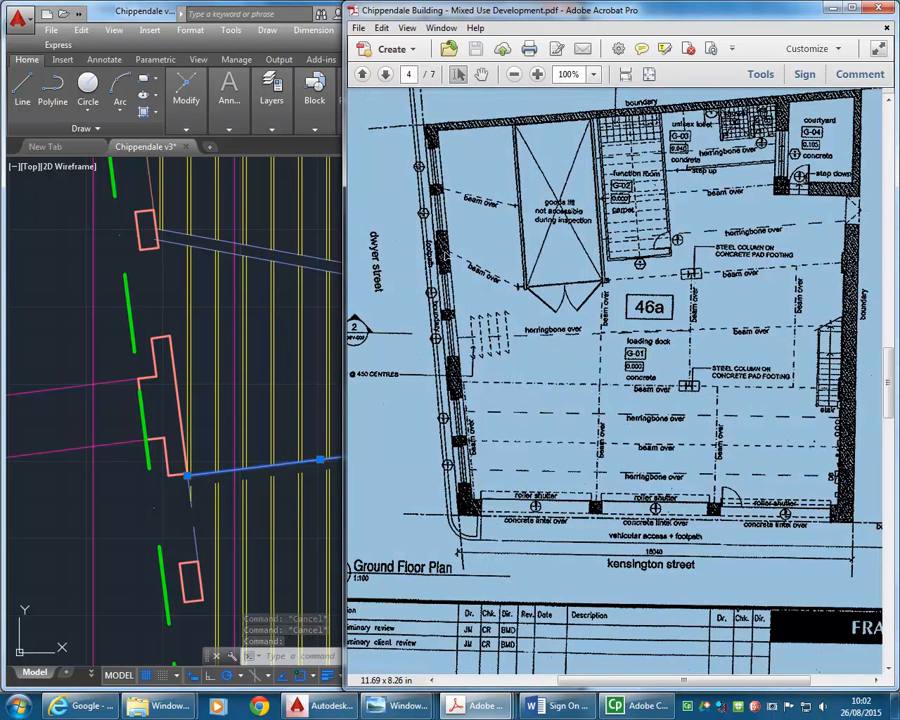
left_click(188, 476)
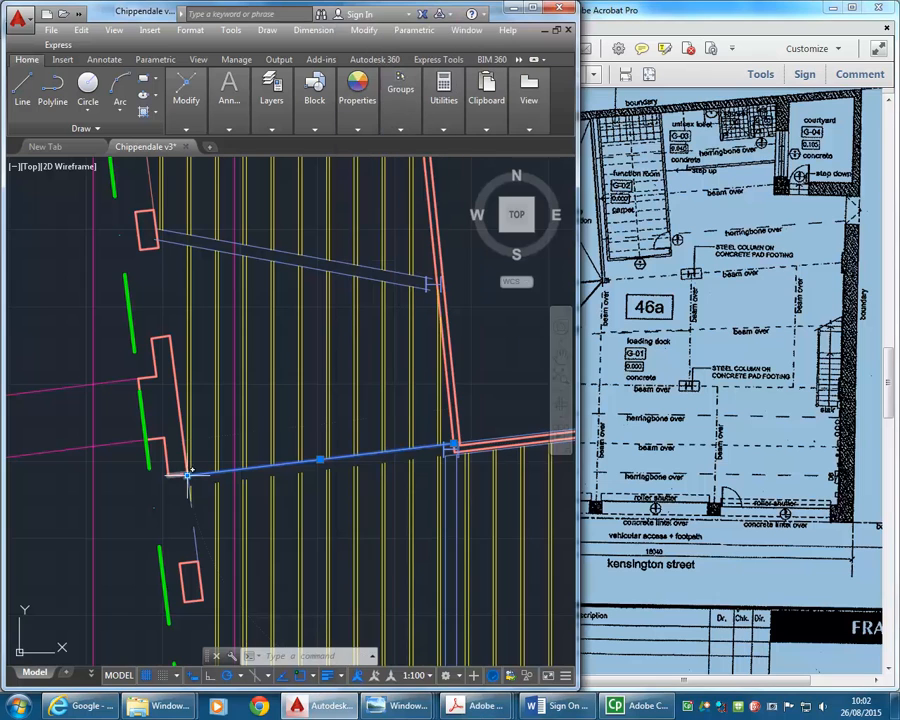
left_click(186, 474)
scroll(304, 434, "down", 2)
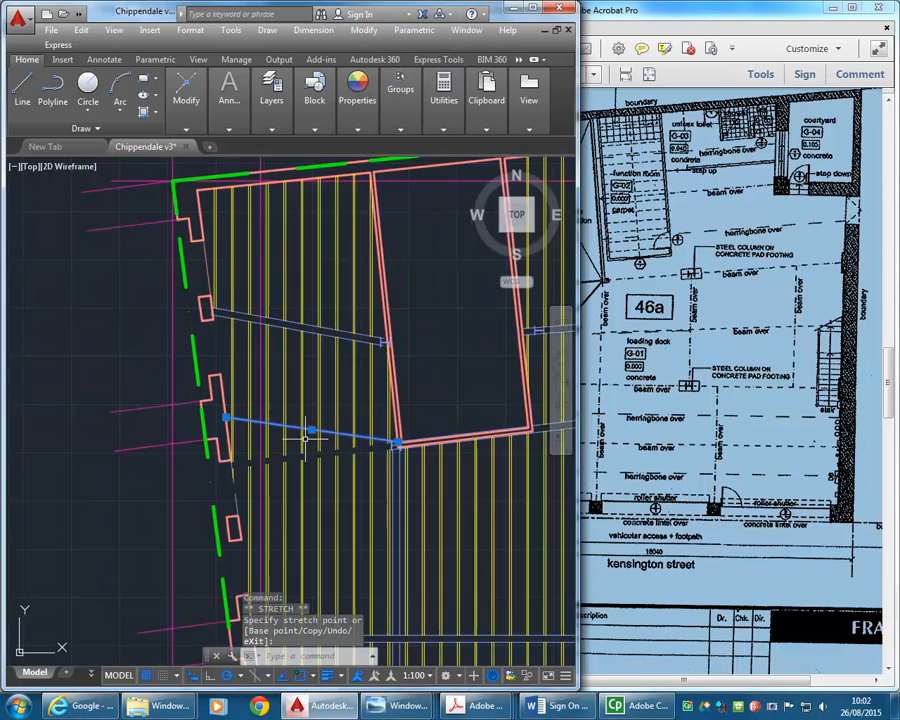
middle_click_drag(304, 433, 291, 438)
key("Escape")
key("Escape")
- Move the west end of the southern beam line farther north along the pier's inner face with a nearest snap, following the PDF
left_click(683, 331)
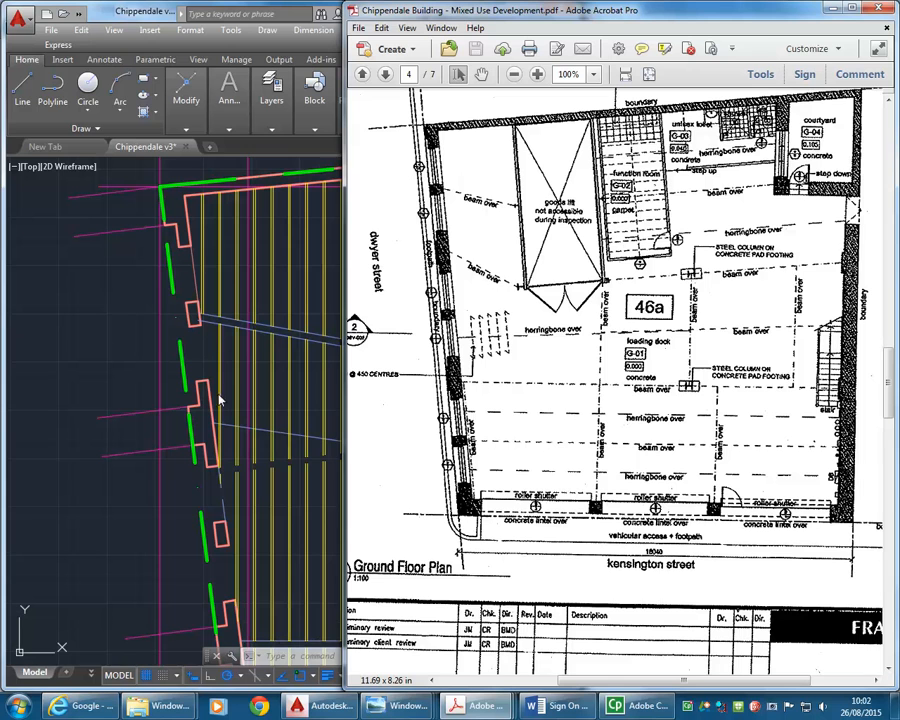
left_click(283, 437)
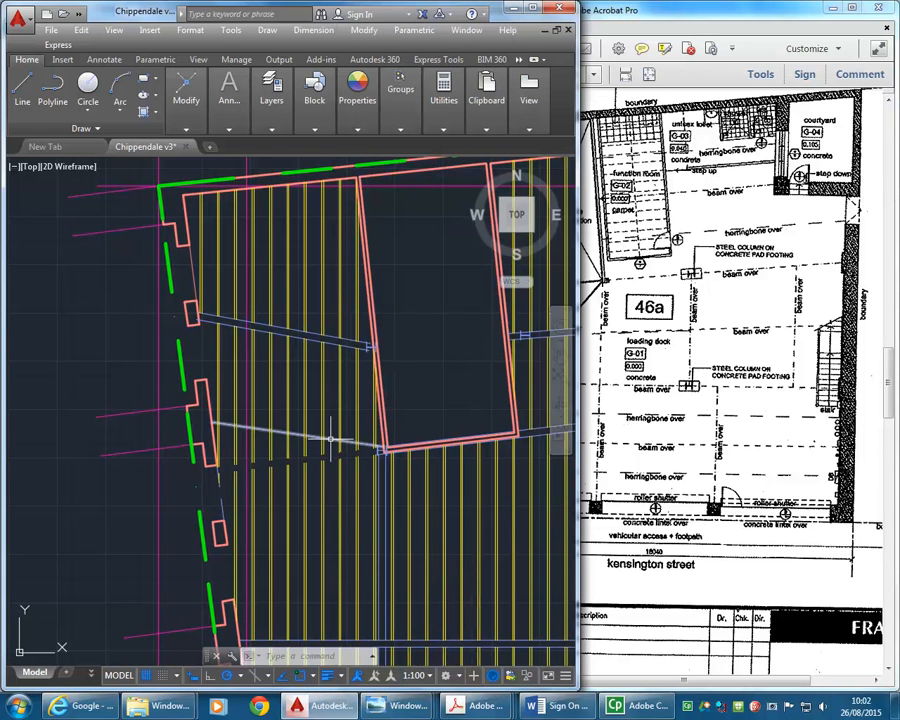
left_click(618, 280)
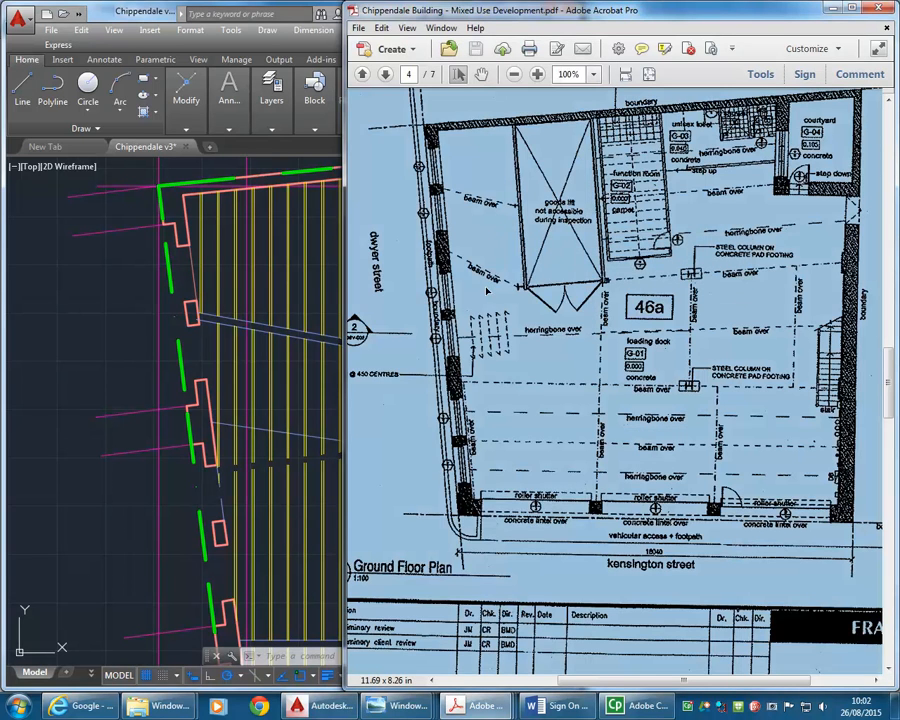
left_click(248, 421)
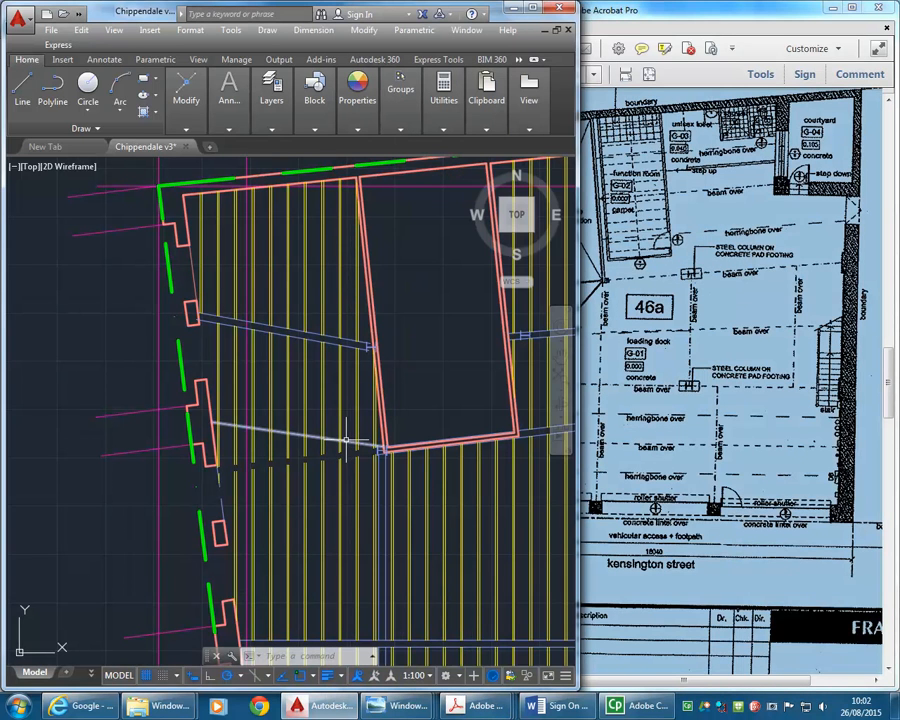
left_click(225, 424)
scroll(187, 415, "up", 4)
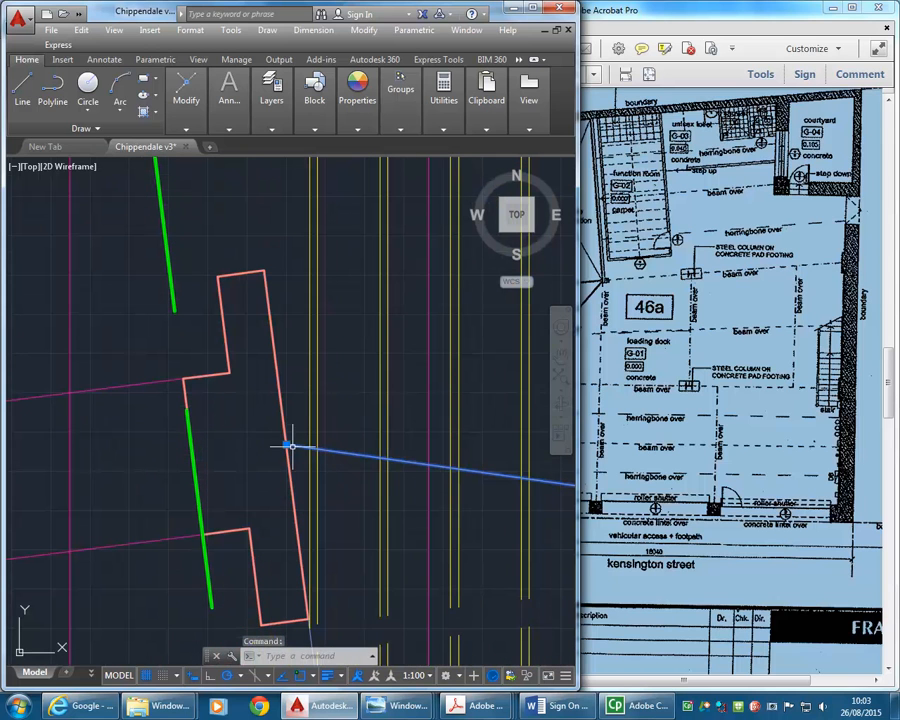
left_click(289, 445)
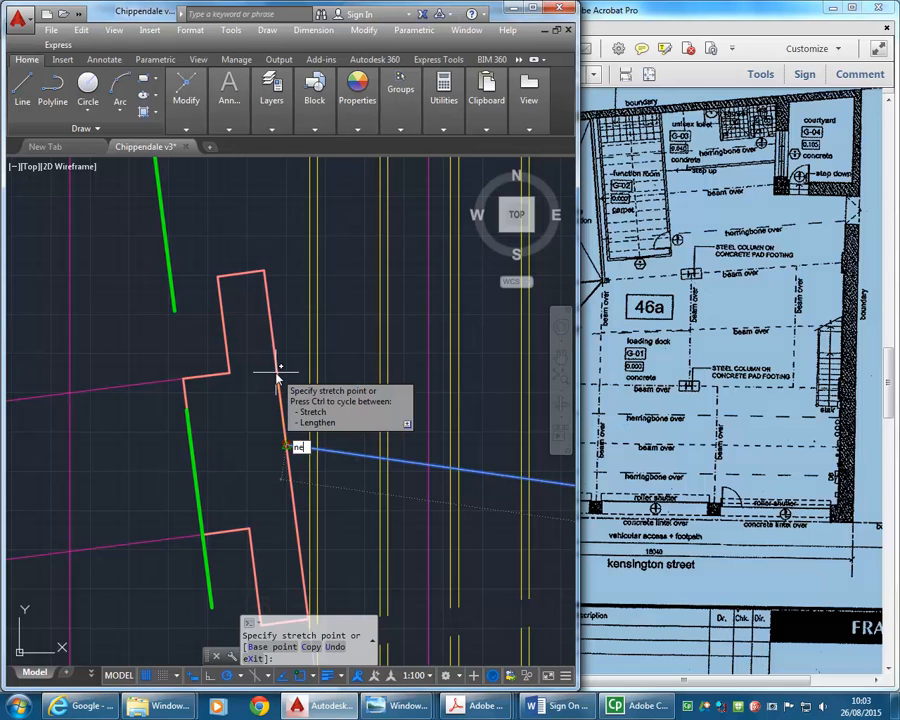
type("nea")
key("Return")
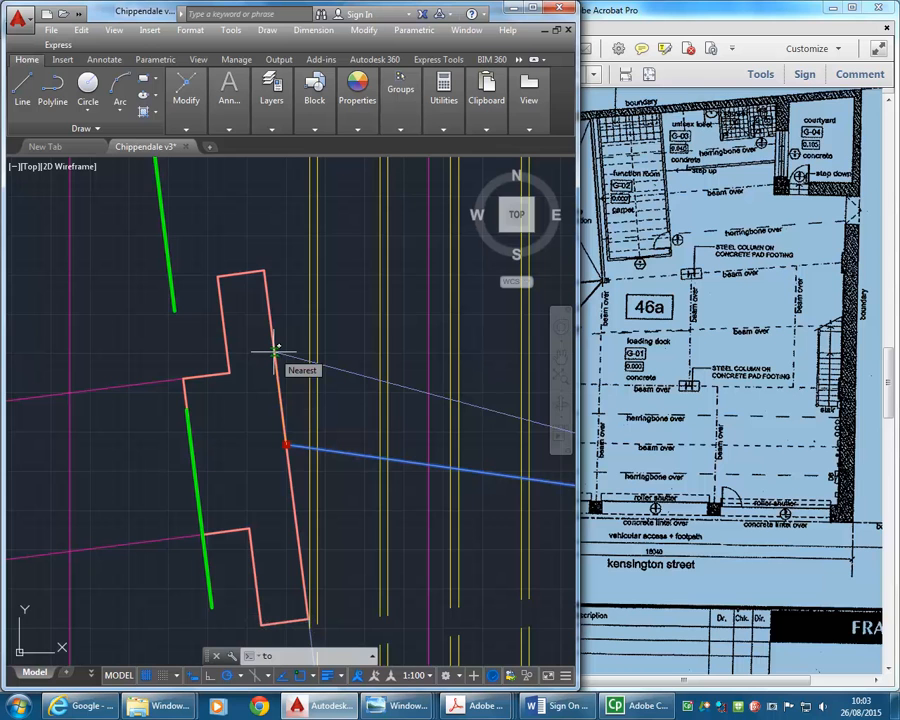
left_click(275, 350)
scroll(290, 426, "down", 5)
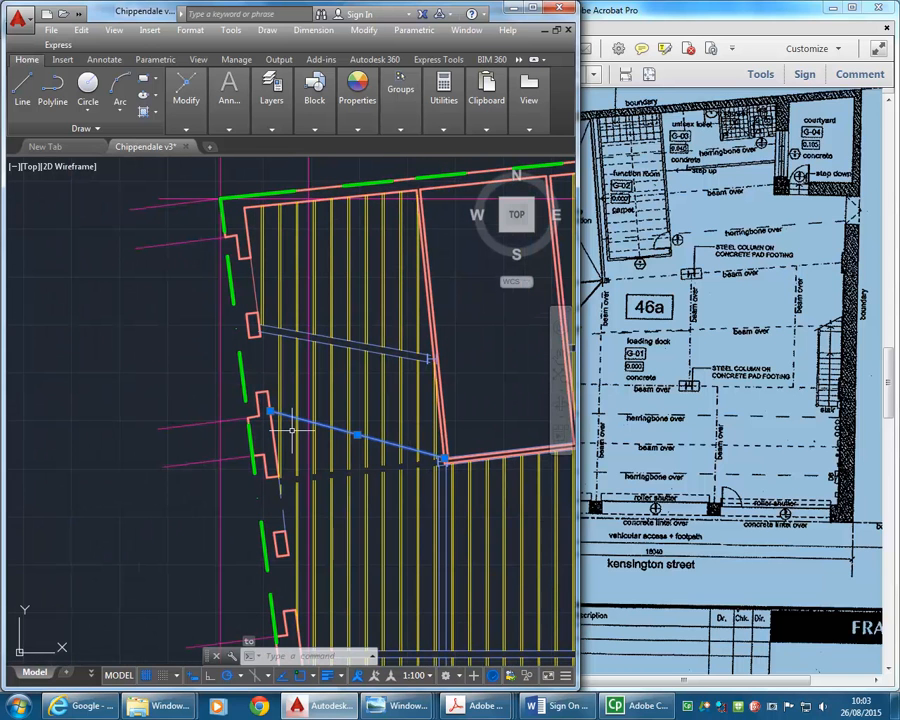
key("Escape")
key("Escape")
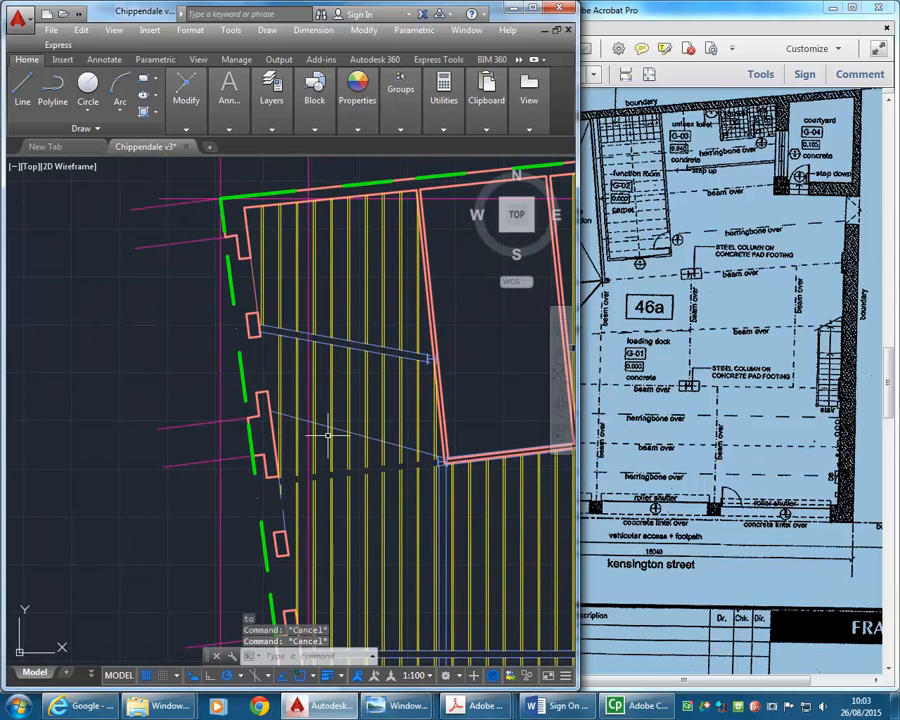
- Offset the diagonal line running from the large wall pier to the lift shaft corner 180 mm south as the beam's lower edge
scroll(370, 450, "up", 4)
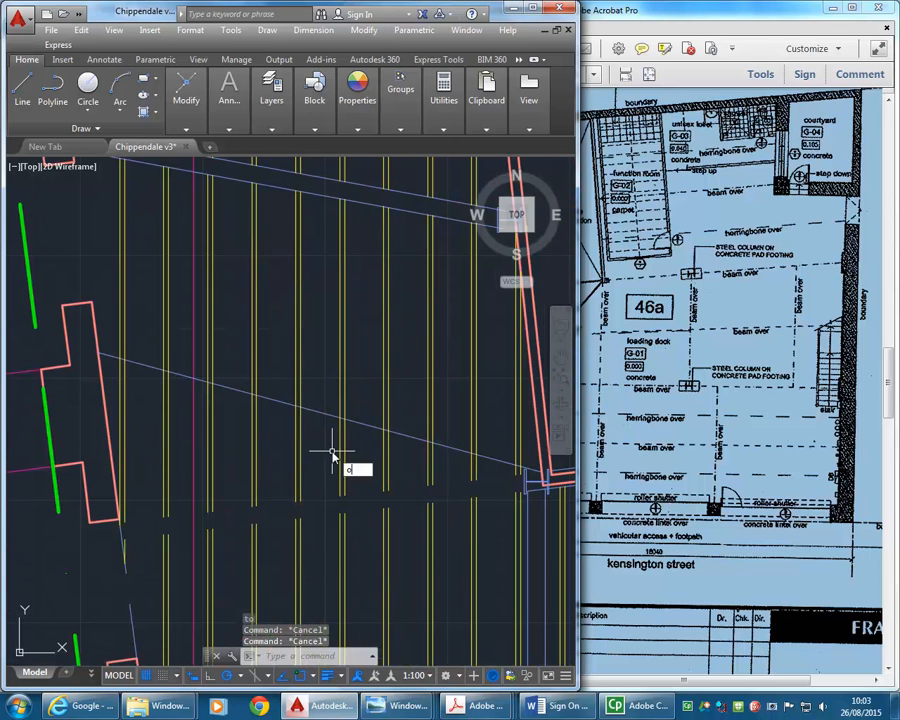
key("Return")
key("Return")
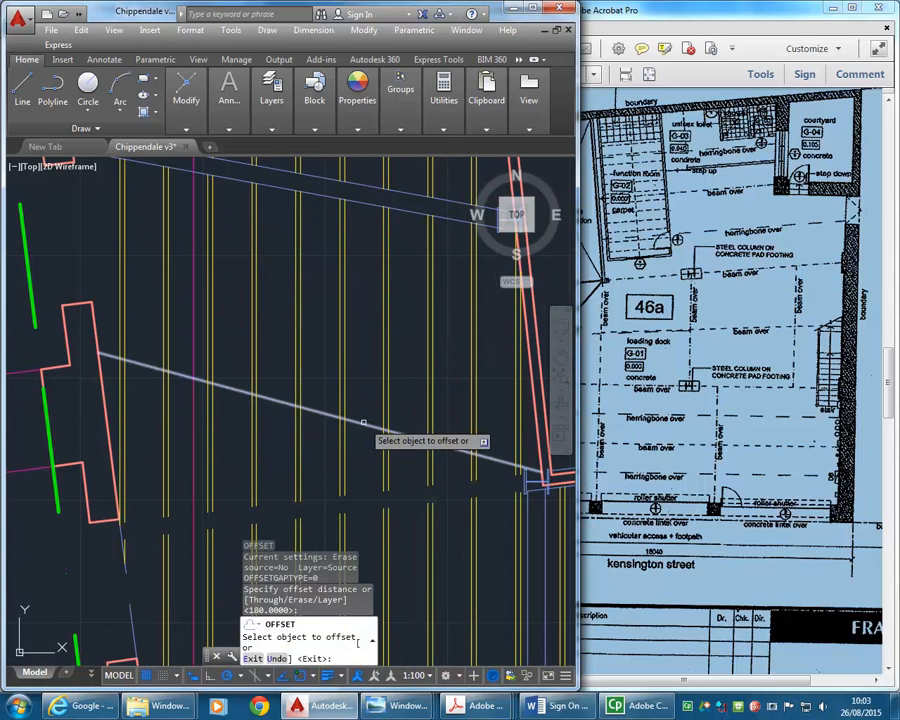
left_click(363, 423)
left_click(356, 476)
middle_click_drag(330, 474, 300, 472)
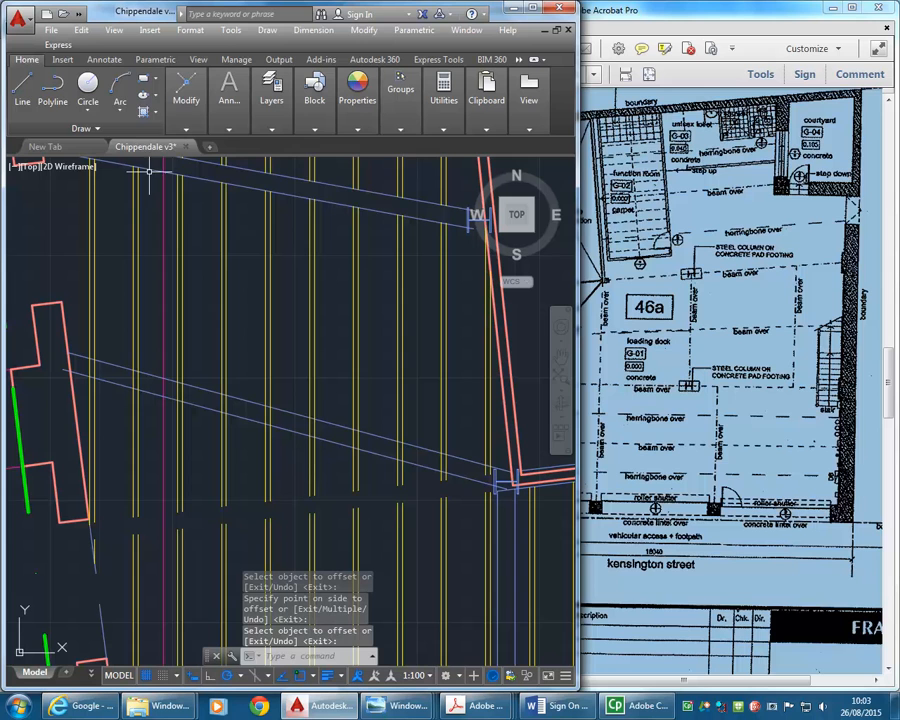
- Trim the joists crossing the new double-line beam back to its upper edge line, from the lift shaft corner to the wall pier
mouse_move(176, 110)
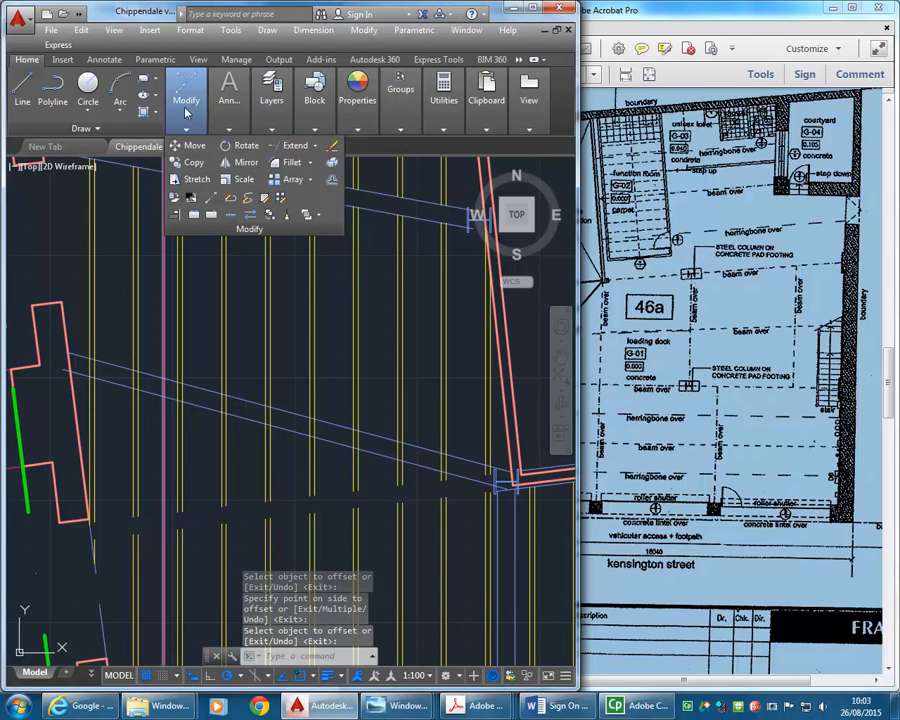
left_click(316, 150)
left_click(298, 178)
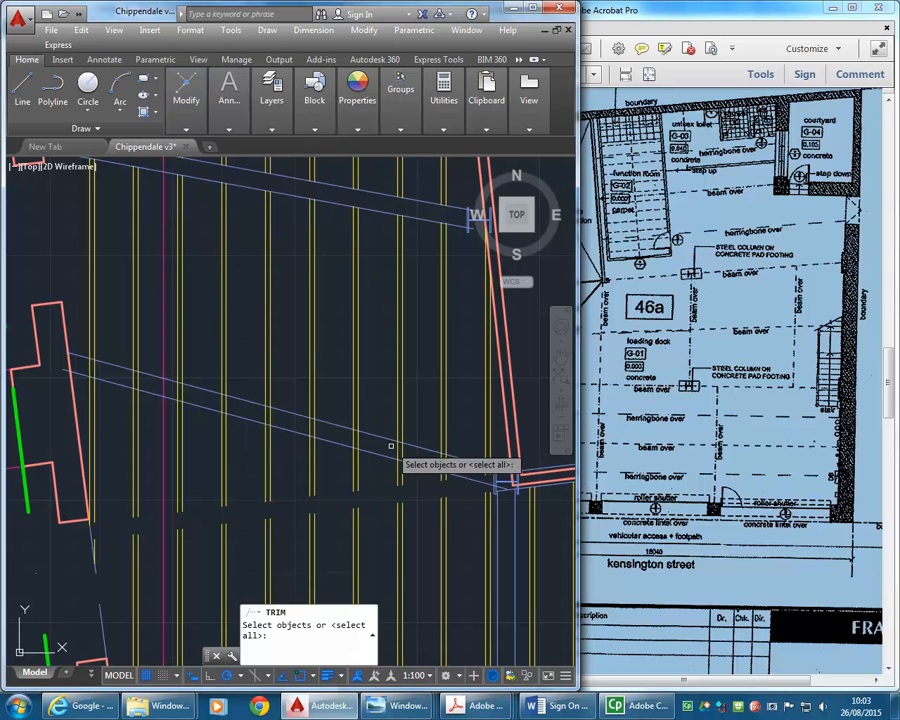
left_click(393, 448)
key("Return")
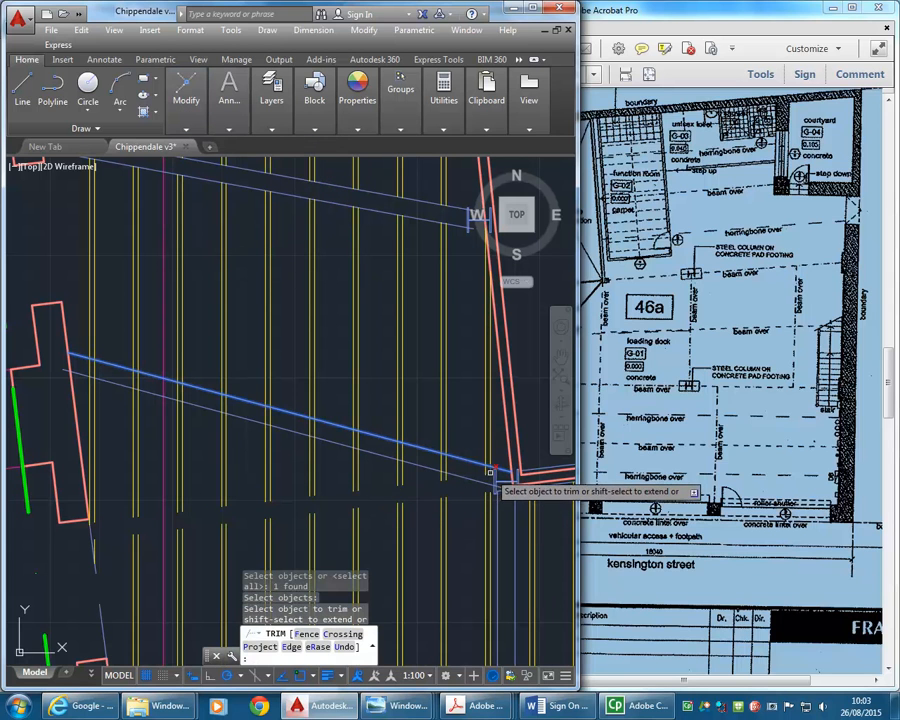
left_click(490, 472)
left_click(456, 469)
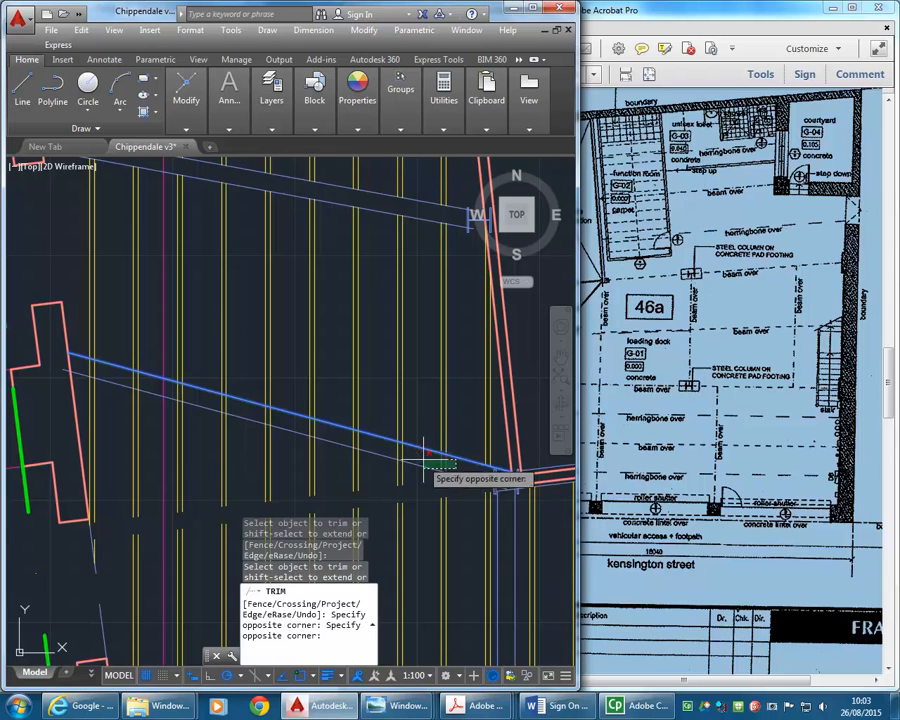
left_click(175, 455)
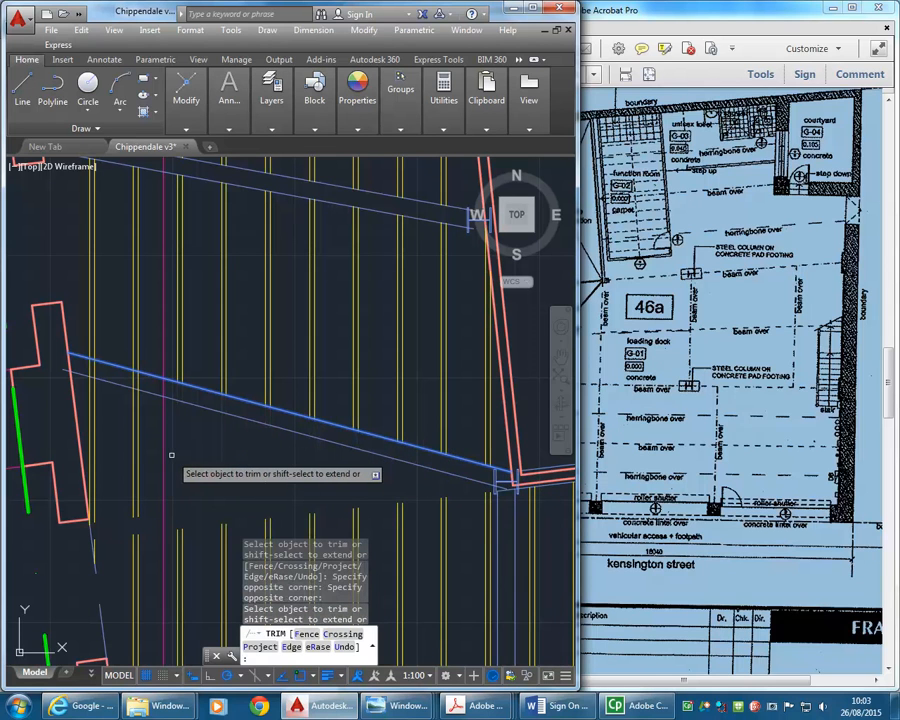
left_click(154, 440)
left_click(86, 423)
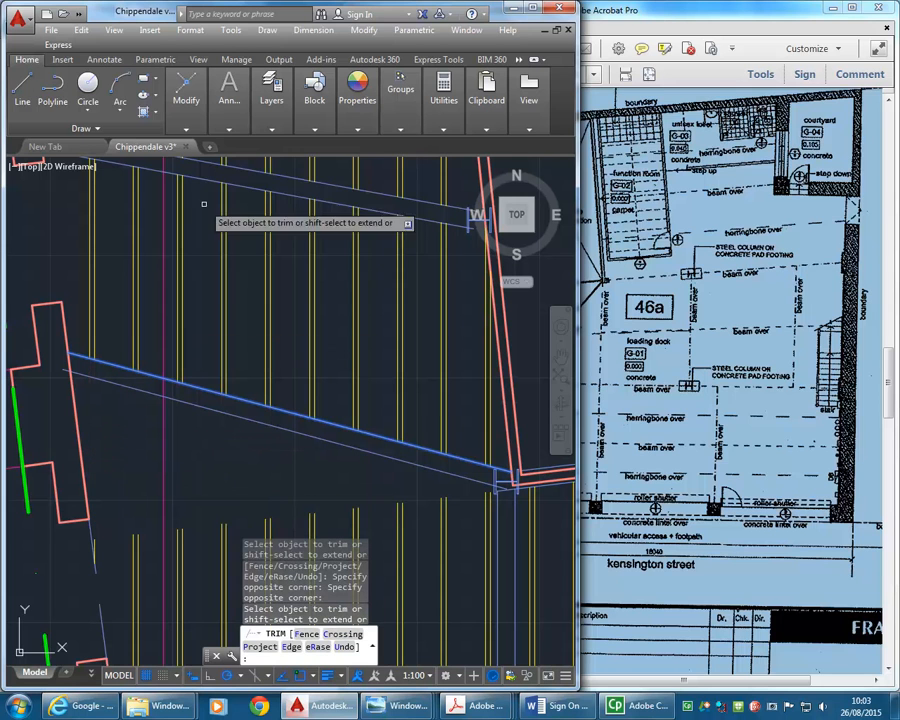
- Extend the joists south of the beam north to its new lower edge line
left_click(186, 98)
left_click(309, 146)
left_click(301, 196)
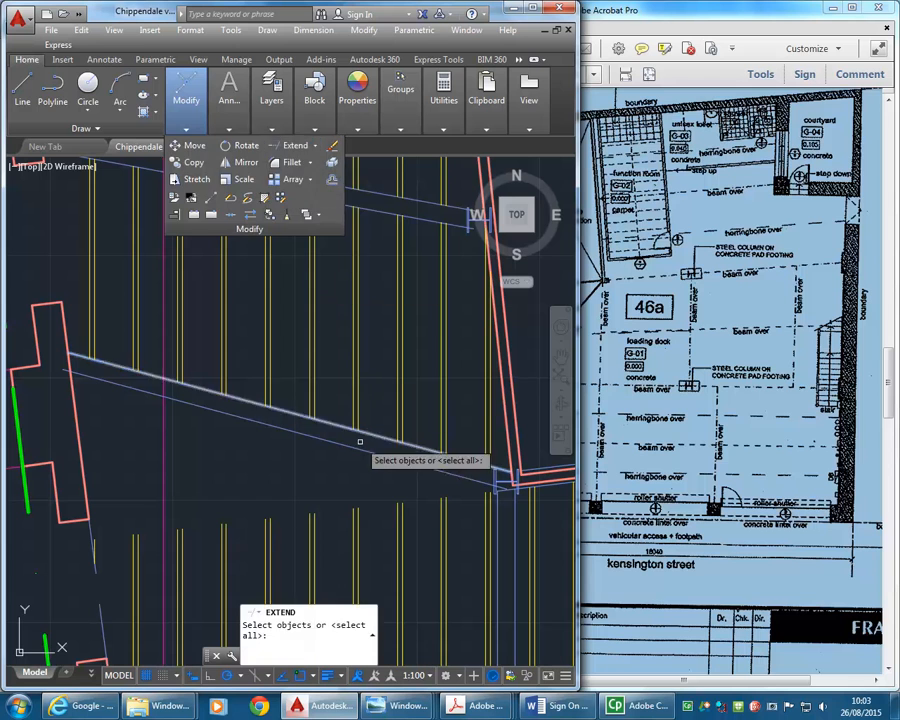
left_click(360, 441)
key("Return")
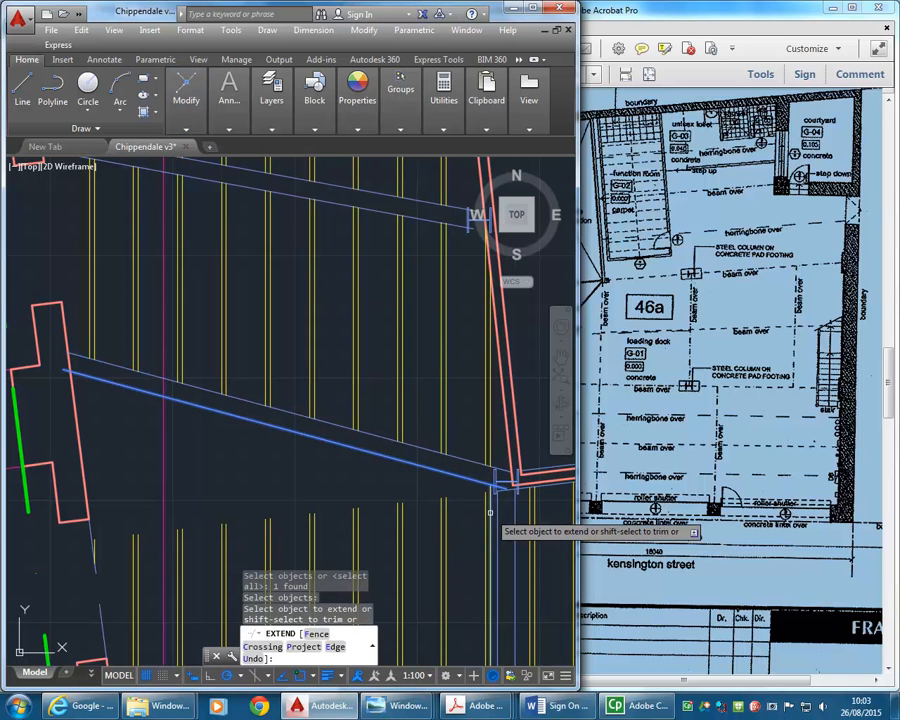
left_click(472, 505)
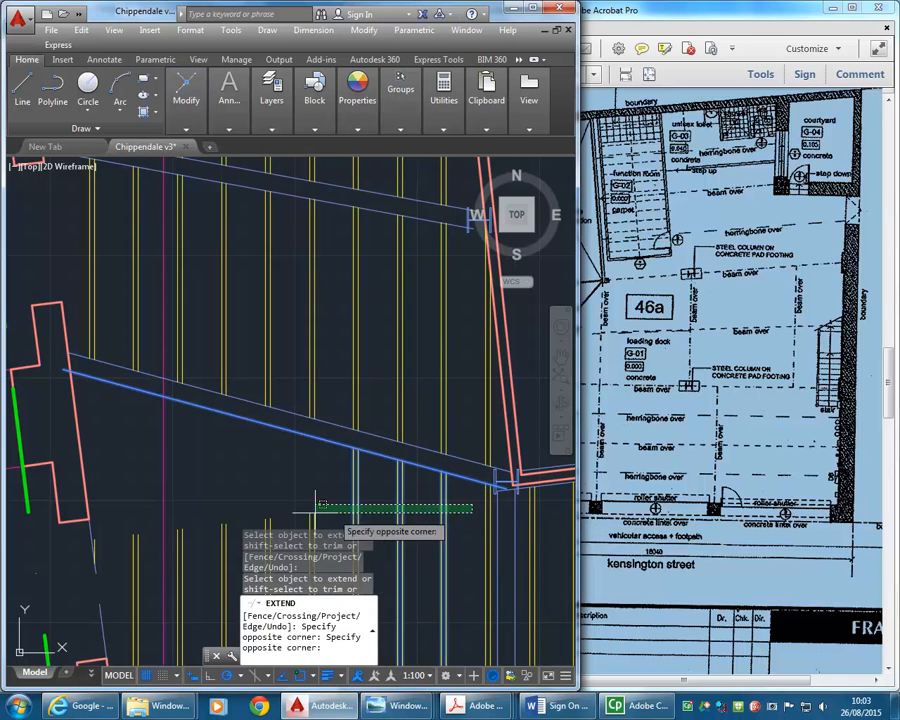
left_click(216, 521)
middle_click_drag(198, 540, 235, 500)
left_click(234, 488)
left_click(202, 505)
left_click(181, 493)
left_click(155, 506)
left_click(132, 502)
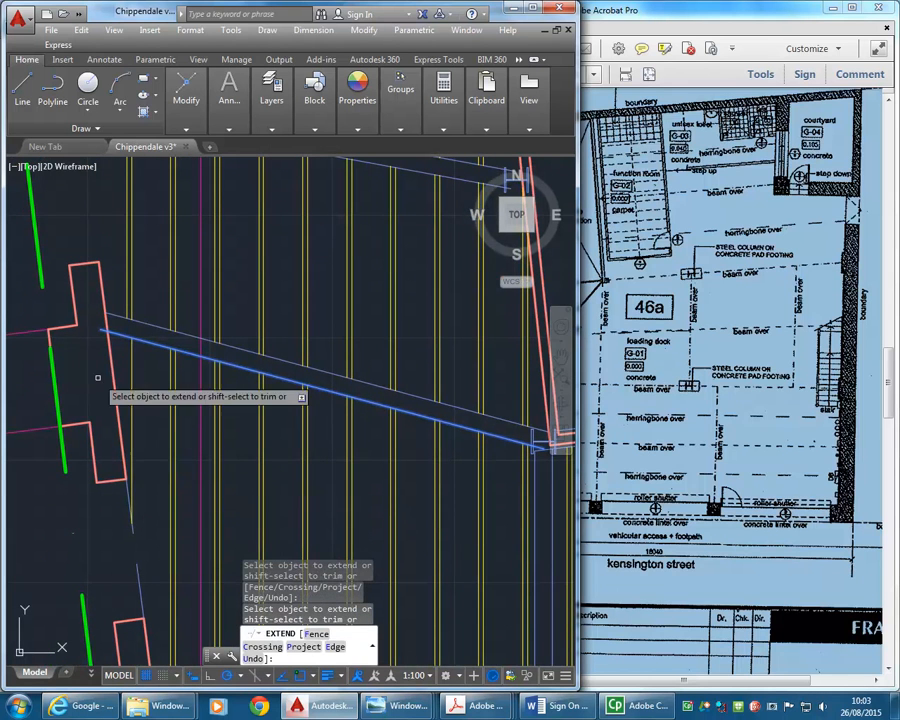
scroll(115, 340, "up", 5)
key("Return")
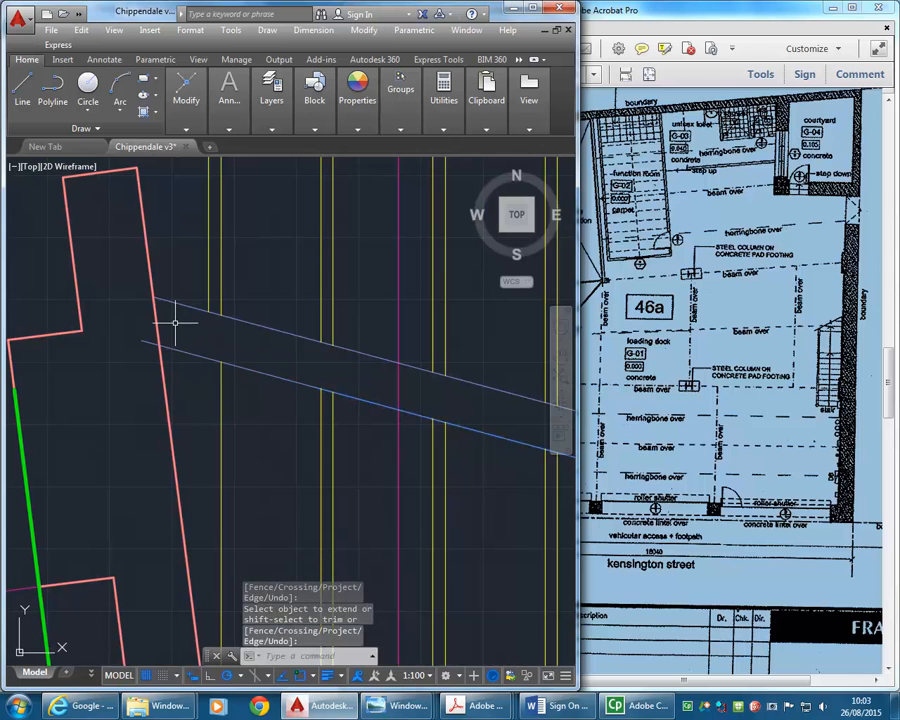
- Offset the single joist line beside the large wall pier, south of the beam, 50 mm west to complete the joist
type("o")
key("Return")
type("50")
key("Return")
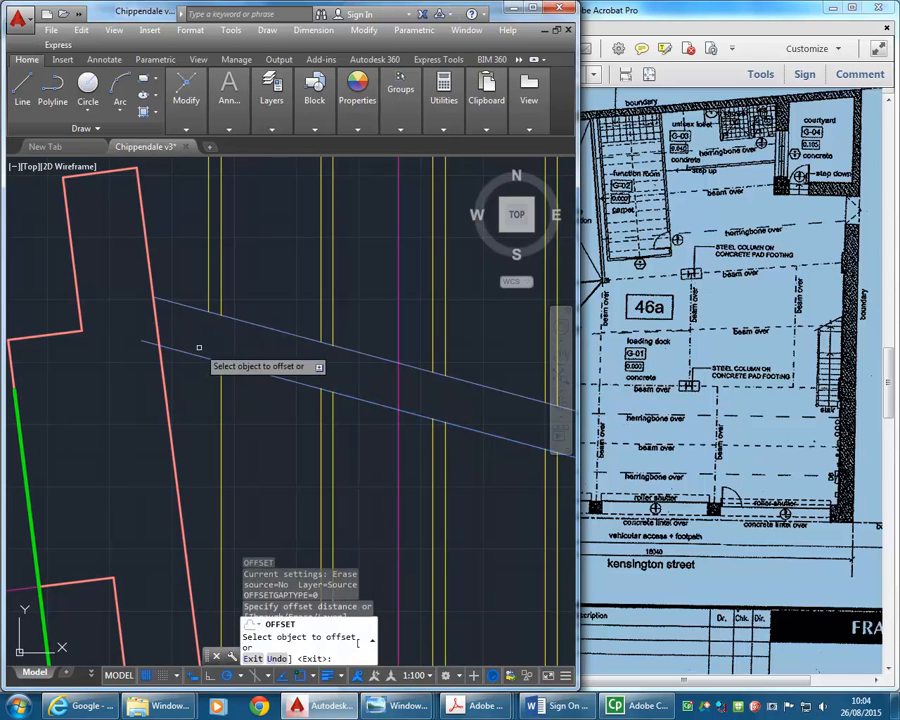
left_click(214, 372)
left_click(231, 392)
scroll(205, 400, "down", 3)
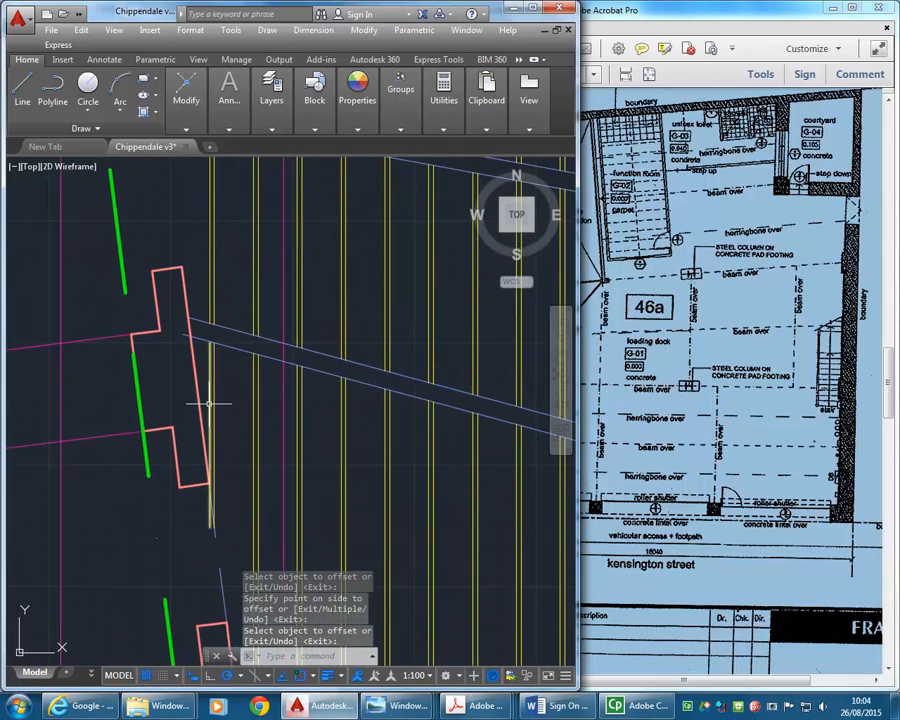
- Stretch the new joist line's south end up to the thin slanted line below the pier, and its north end to the beam's lower edge
scroll(208, 470, "up", 3)
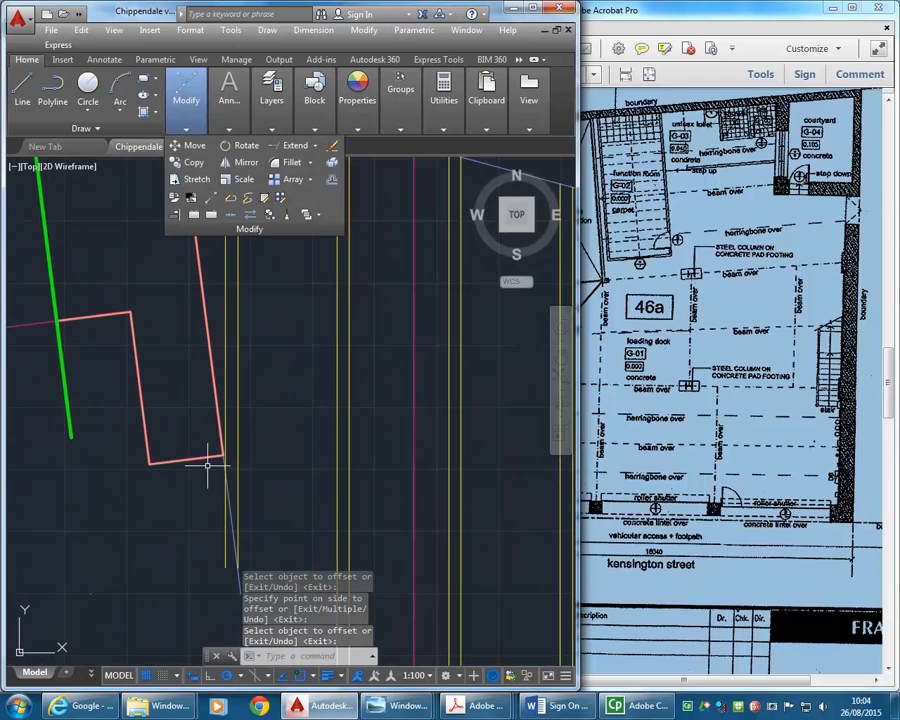
left_click(226, 535)
key("Return")
left_click(225, 567)
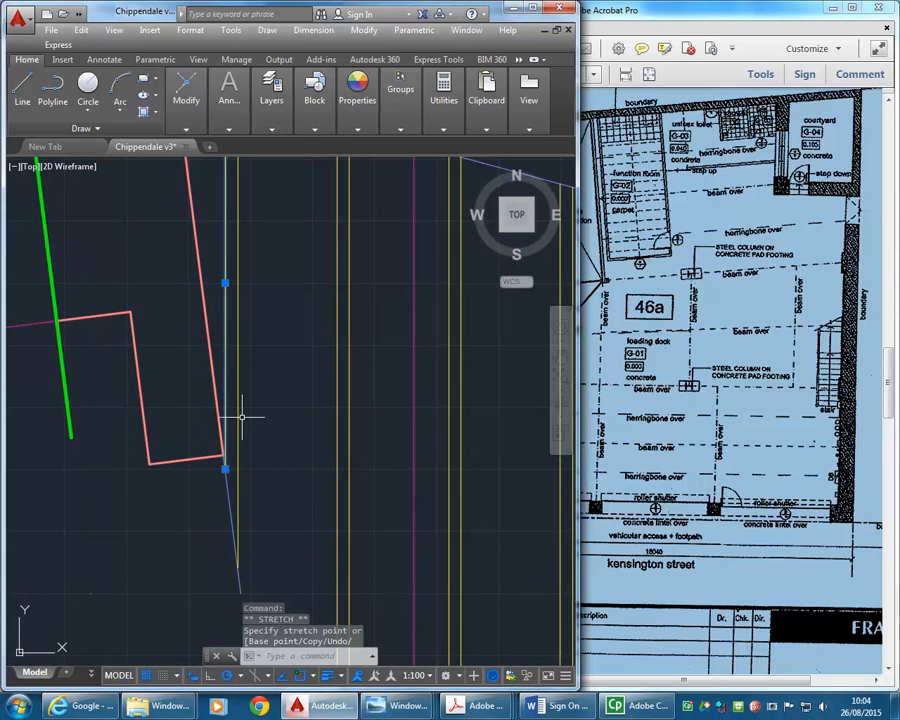
middle_click_drag(240, 414, 245, 500)
middle_click_drag(201, 211, 199, 277)
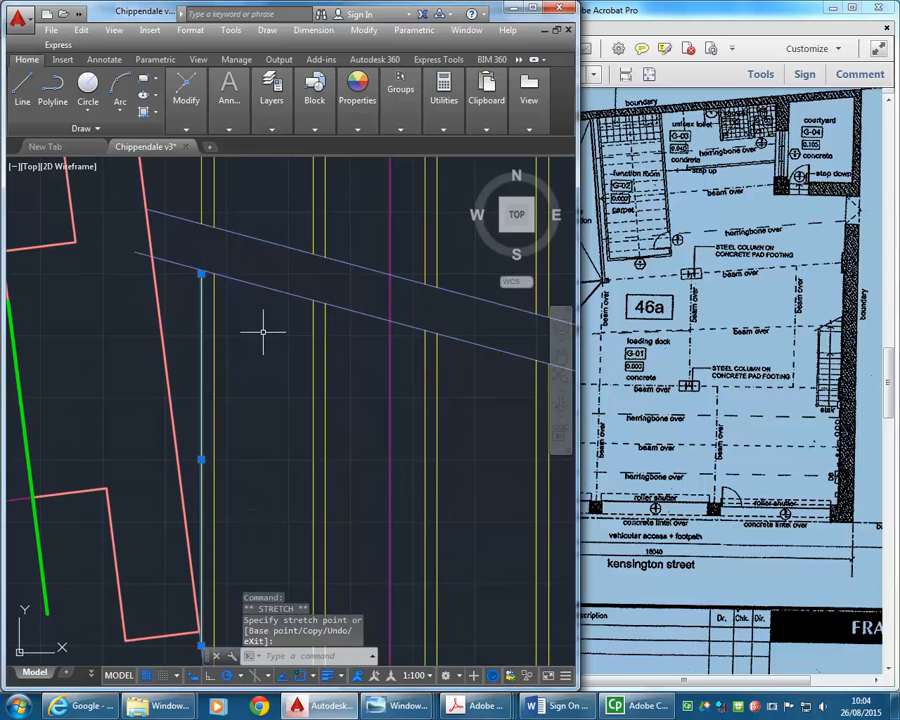
key("Escape")
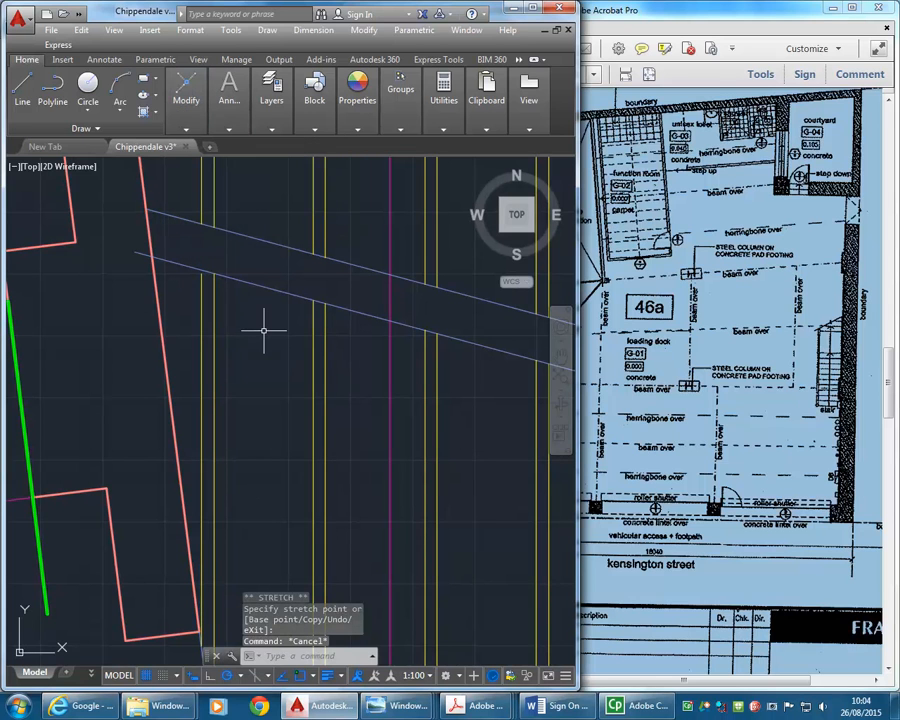
- Extend the north end of the new joist line to meet the beam's lower edge line
type("ex")
key("Return")
key("Return")
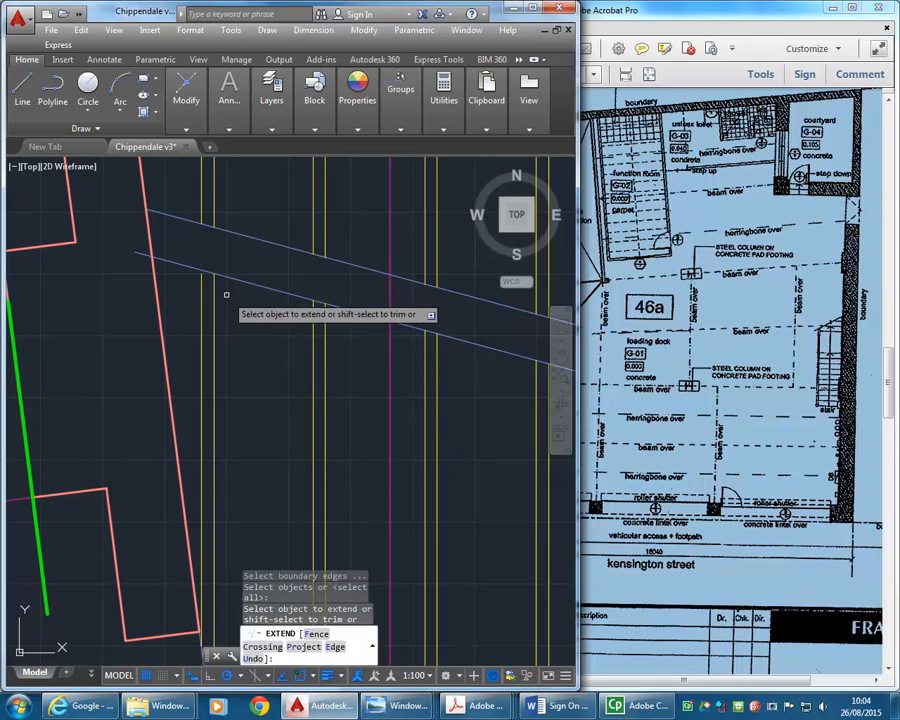
left_click(201, 283)
key("Return")
scroll(253, 357, "down", 4)
scroll(253, 357, "down", 5)
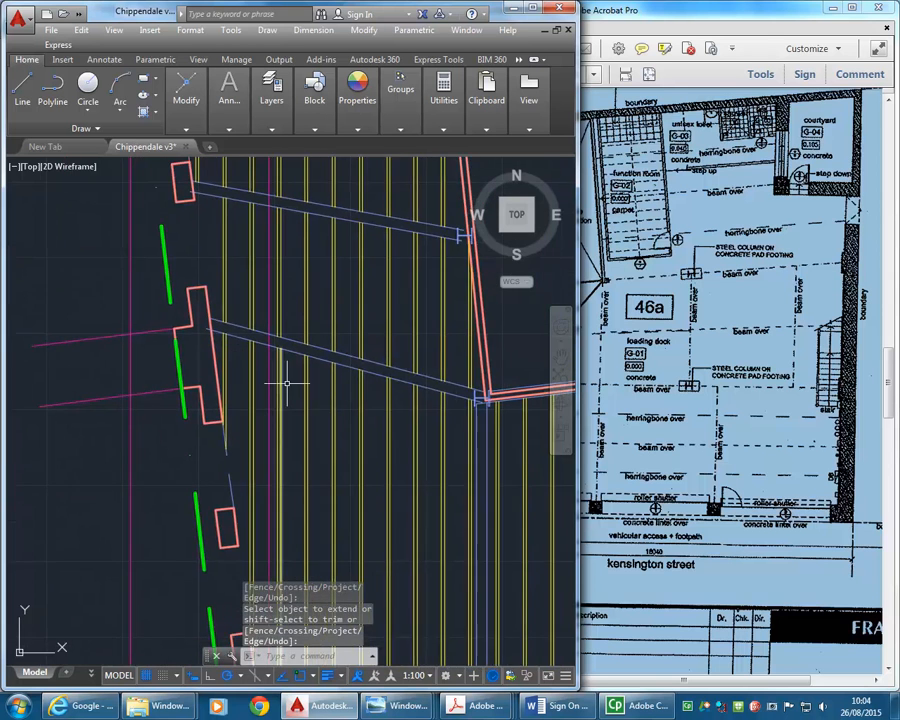
scroll(221, 342, "down", 5)
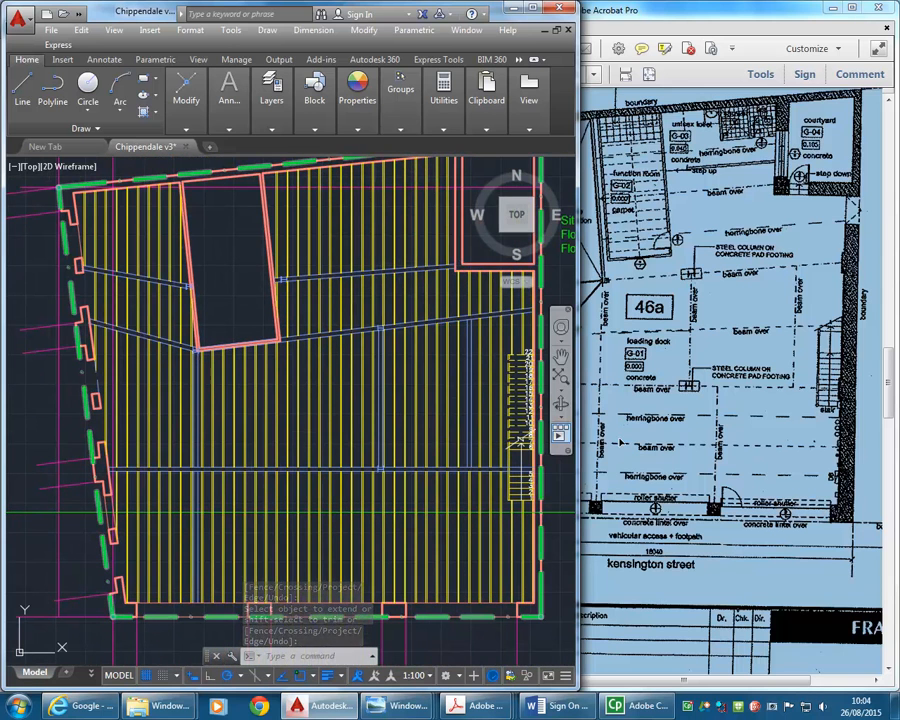
left_click(690, 20)
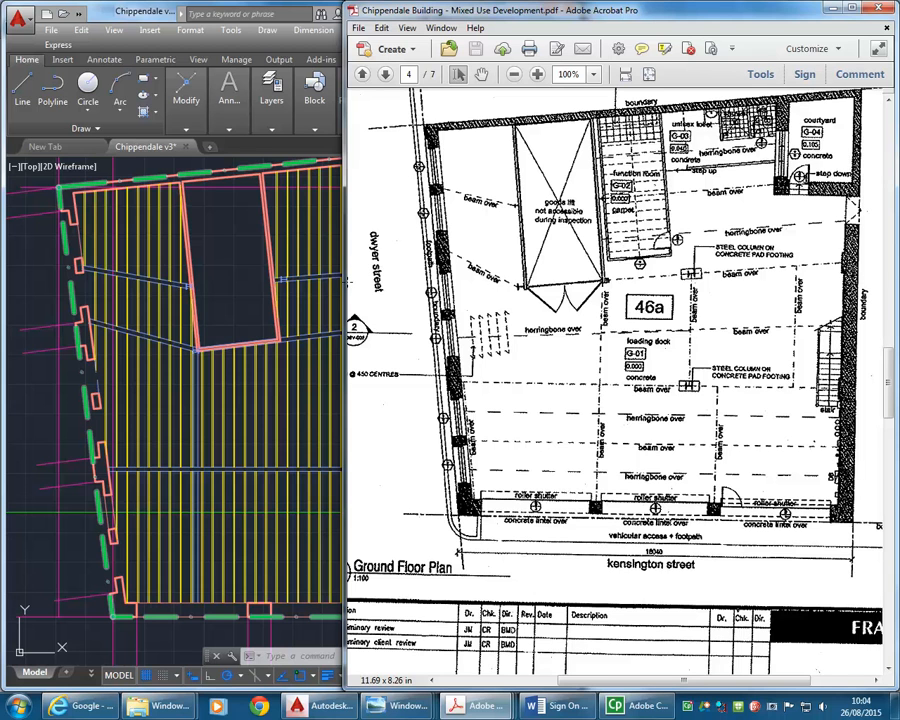
left_click(222, 296)
type("x")
key("Return")
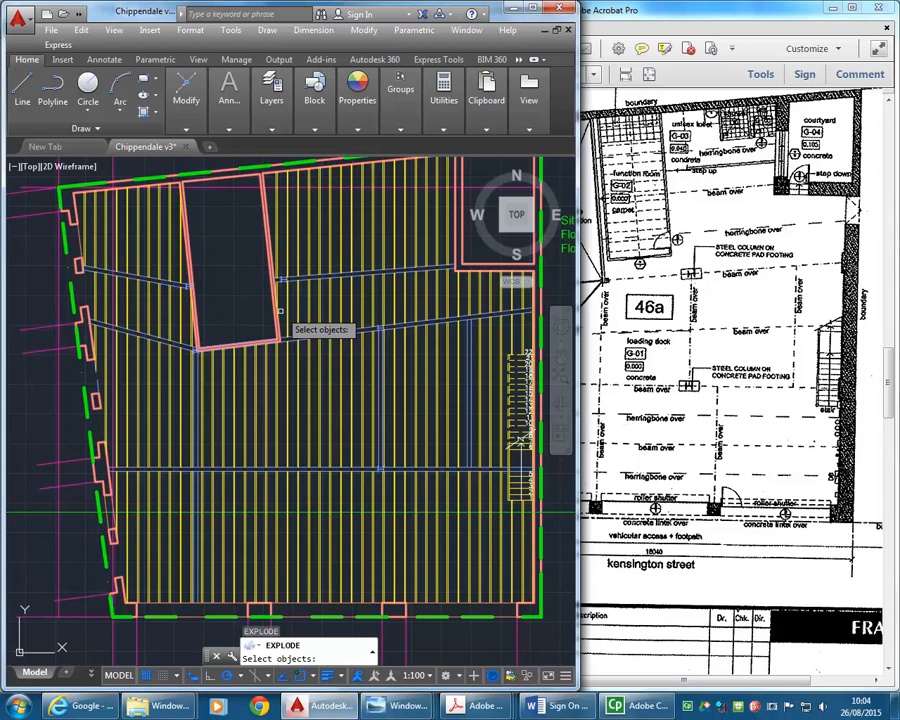
key("Escape")
key("Escape")
left_click(201, 110)
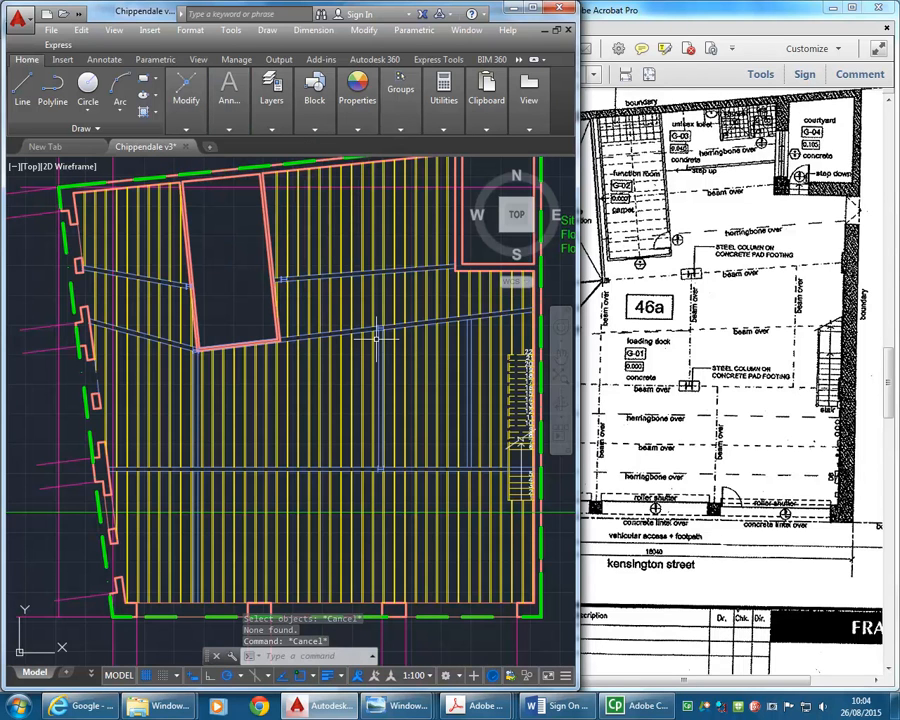
type("R")
key("Return")
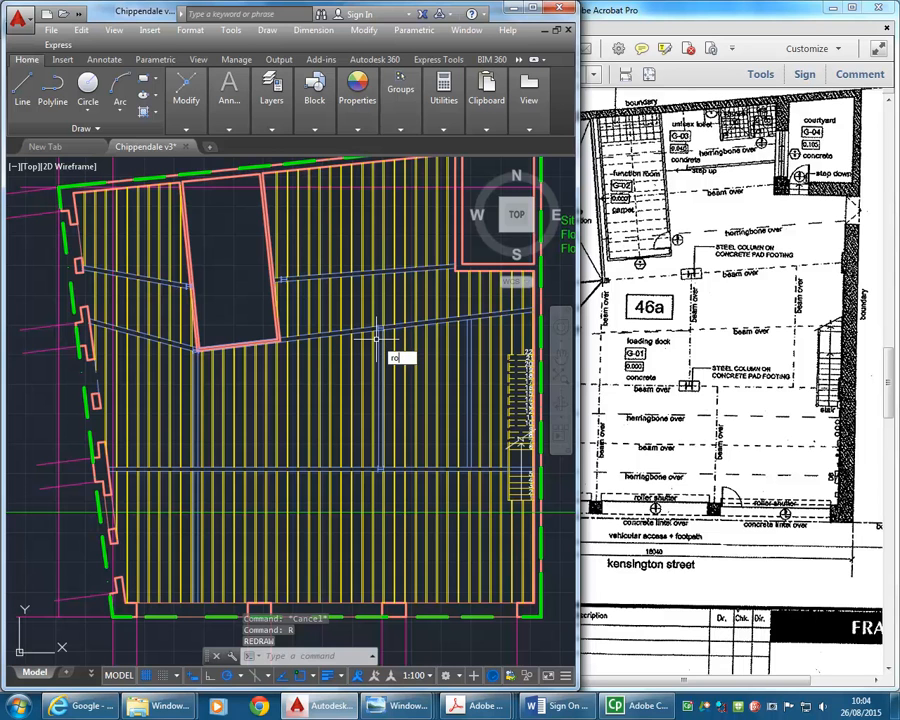
key("Return")
key("Escape")
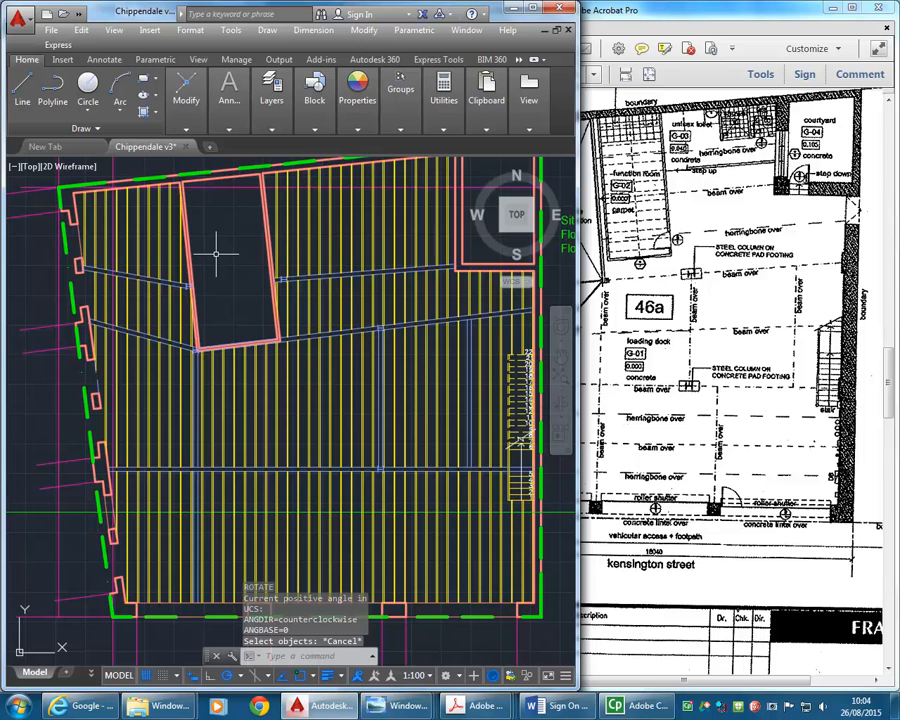
left_click(668, 17)
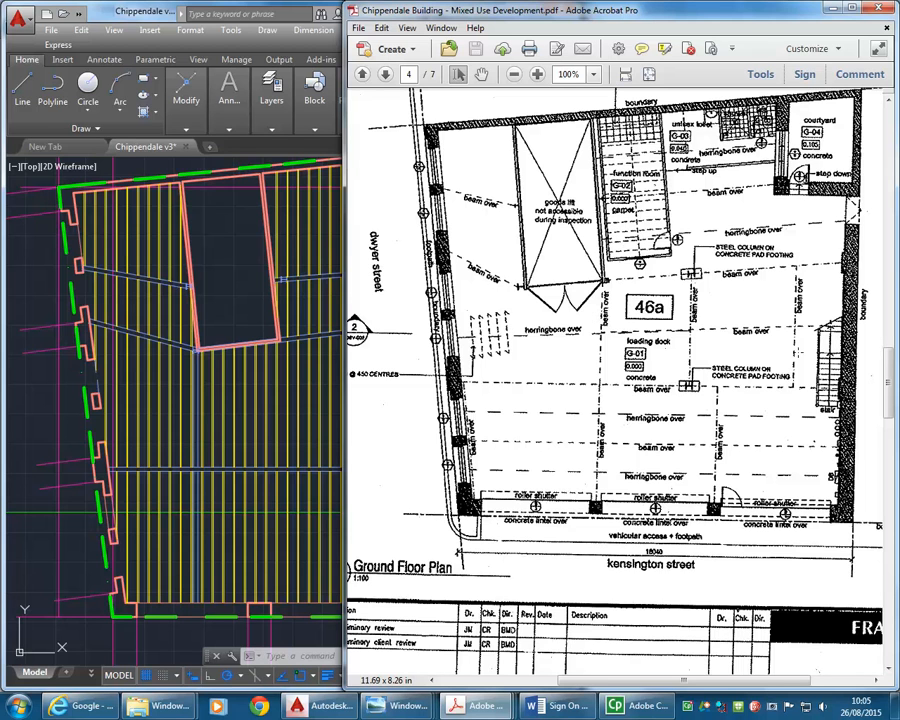
left_click(249, 281)
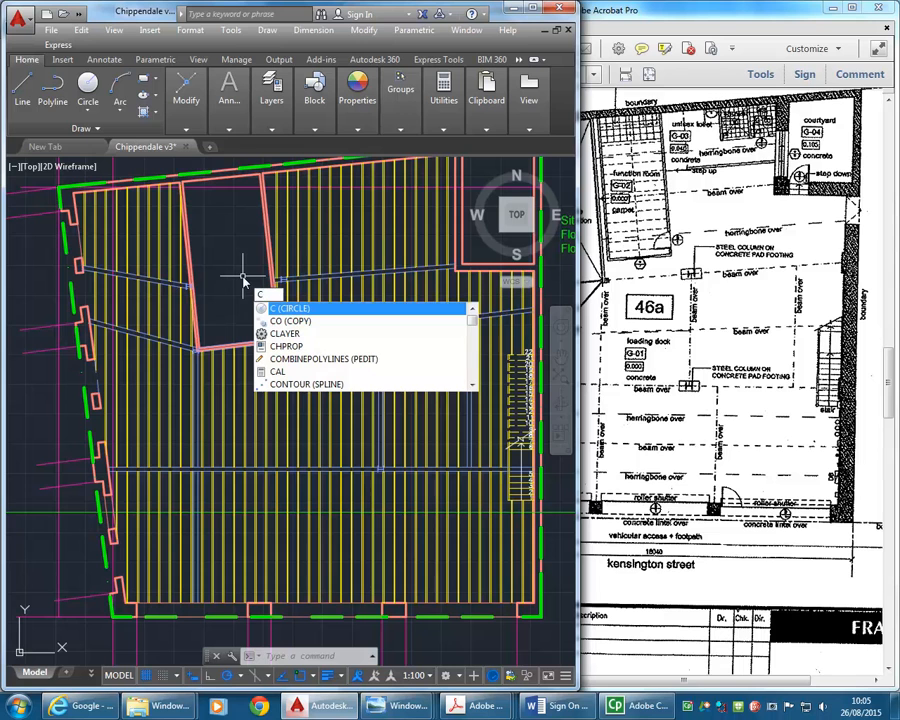
key("Down")
key("Down")
key("Down")
key("Up")
key("Up")
key("Up")
key("Escape")
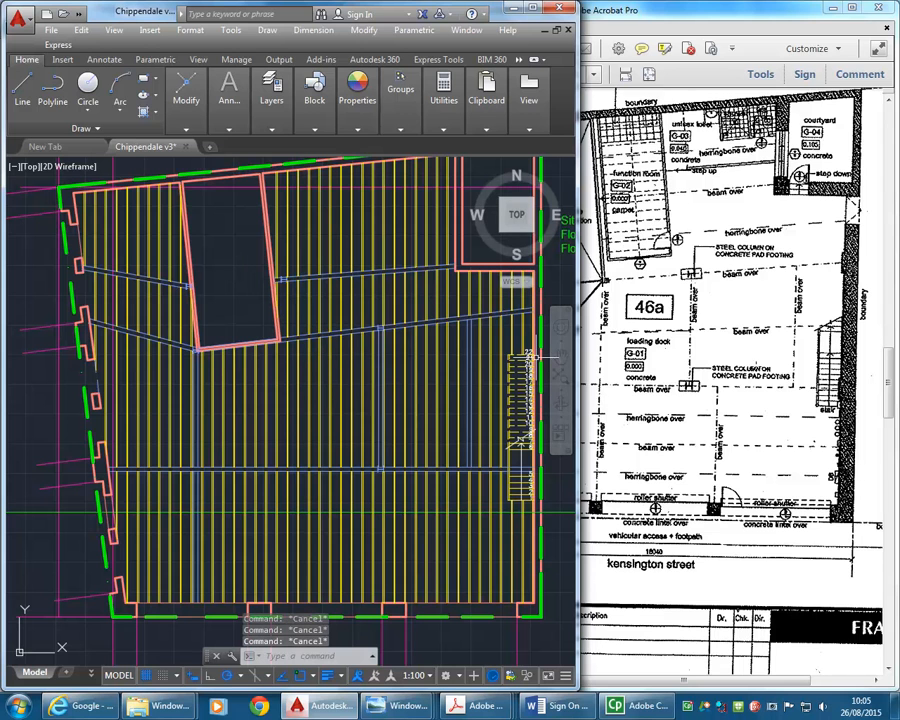
- Check the PDF plan, then move the two north-south beam lines from the lift shaft's southwest corner to its southeast corner
key("alt+Tab")
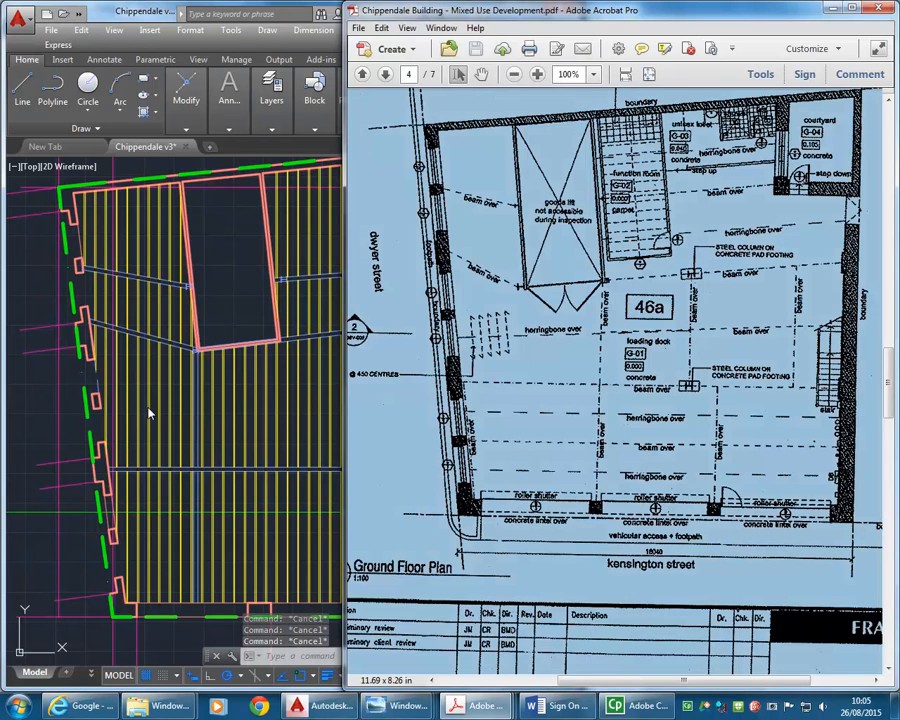
key("alt+Tab")
scroll(216, 346, "up", 4)
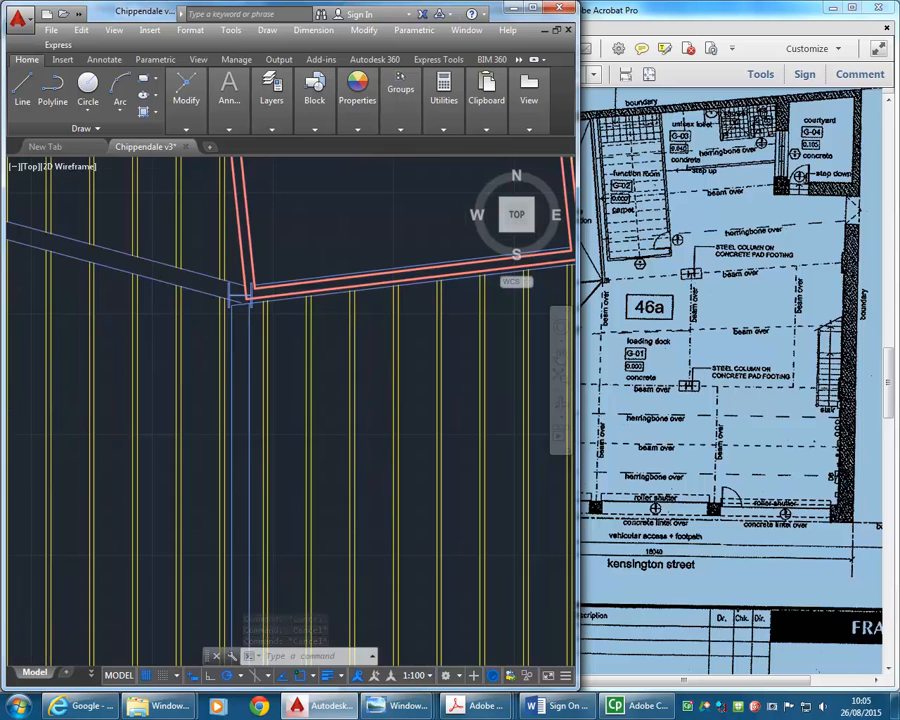
scroll(245, 300, "up", 5)
left_click(275, 296)
left_click(220, 324)
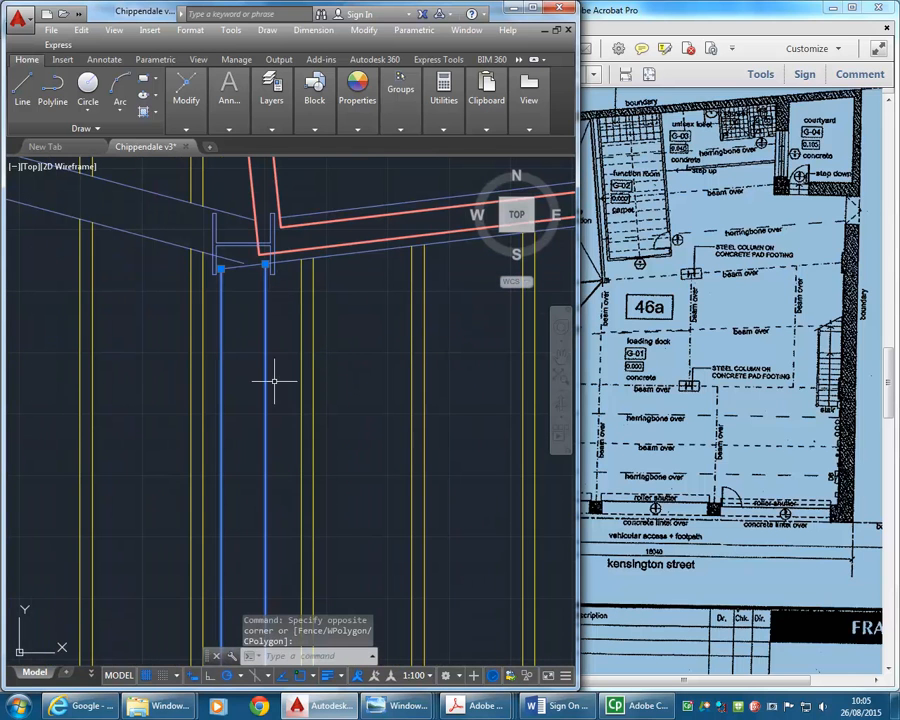
left_click(190, 90)
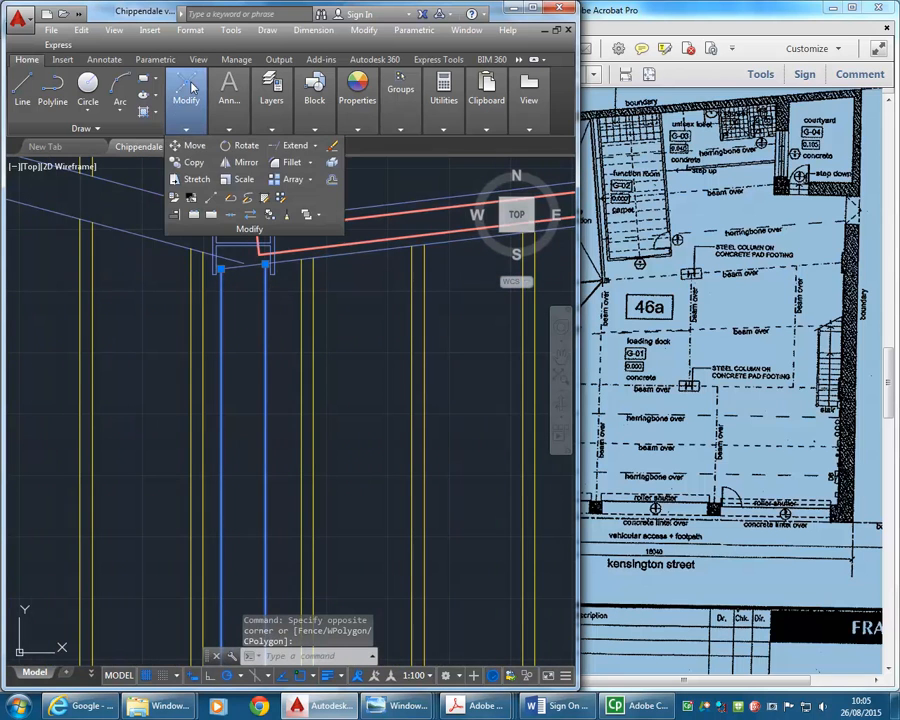
left_click(190, 145)
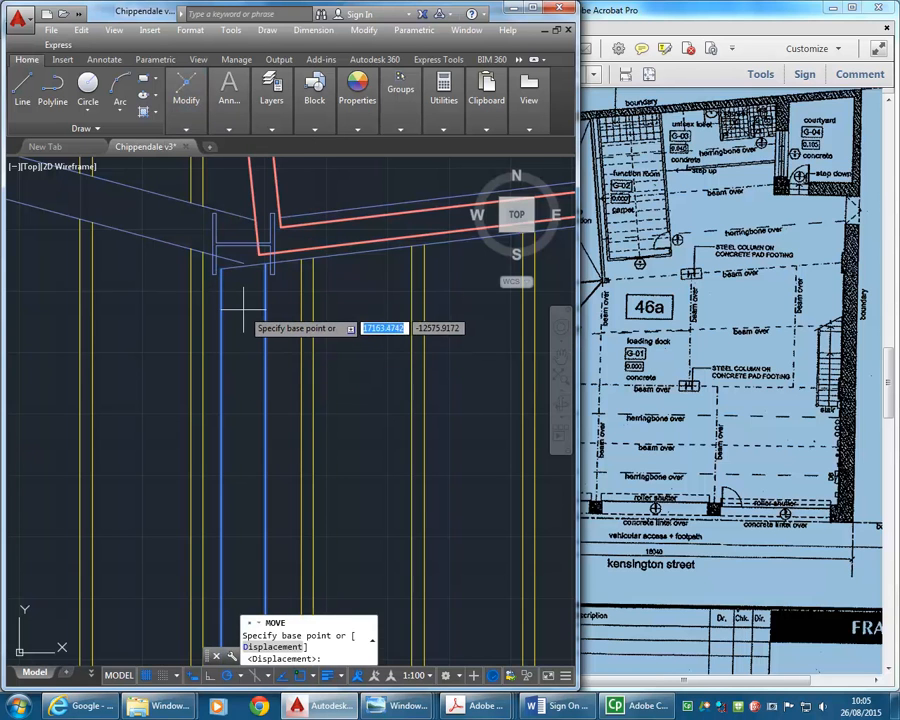
left_click(243, 309)
scroll(372, 288, "down", 6)
middle_click_drag(513, 247, 331, 331)
scroll(354, 323, "up", 2)
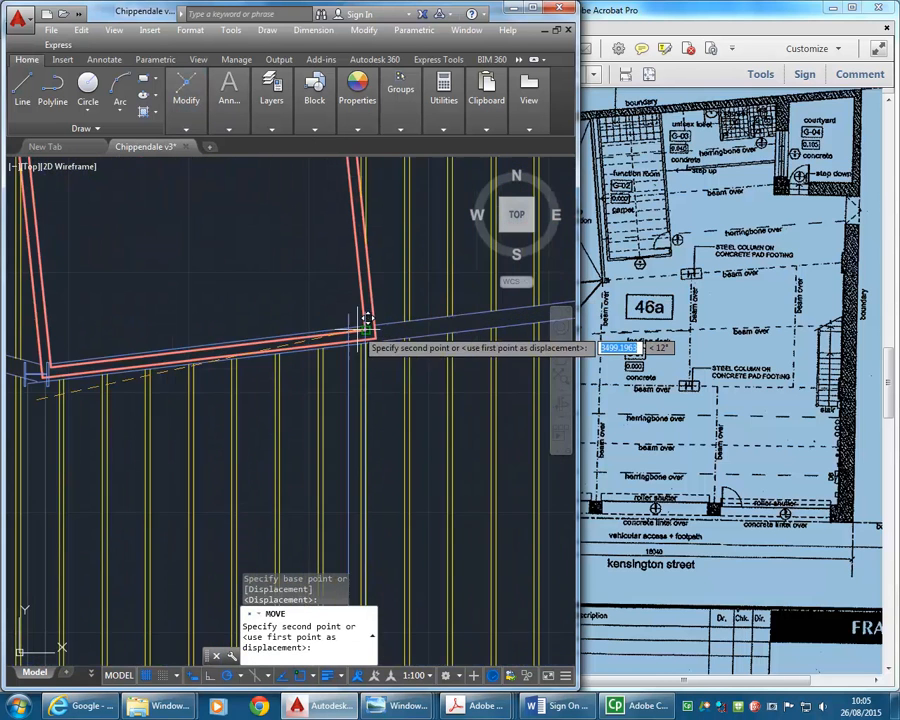
scroll(368, 320, "up", 3)
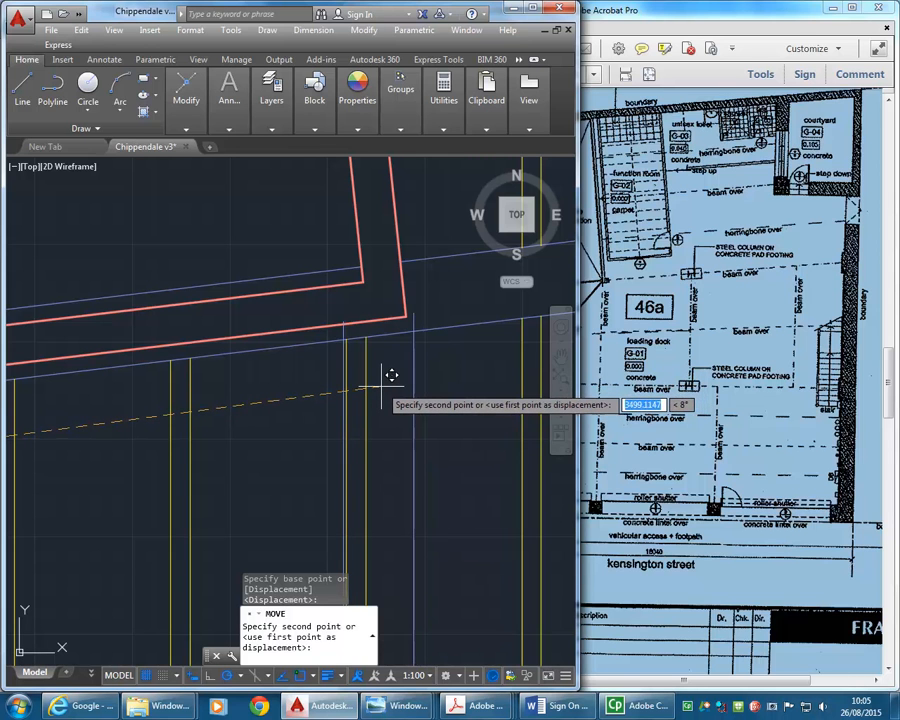
left_click(381, 386)
- Delete the joist overlapping the moved beam, between the lift shaft's southeast corner and the east-west beam
scroll(381, 386, "down", 5)
middle_click_drag(381, 387, 368, 362)
scroll(368, 362, "up", 5)
left_click(361, 340)
left_click(340, 348)
left_click(334, 346)
key("Delete")
scroll(337, 352, "down", 3)
- Delete the joist south of the east-west beam that stands in line with the moved beam
middle_click_drag(337, 352, 332, 305)
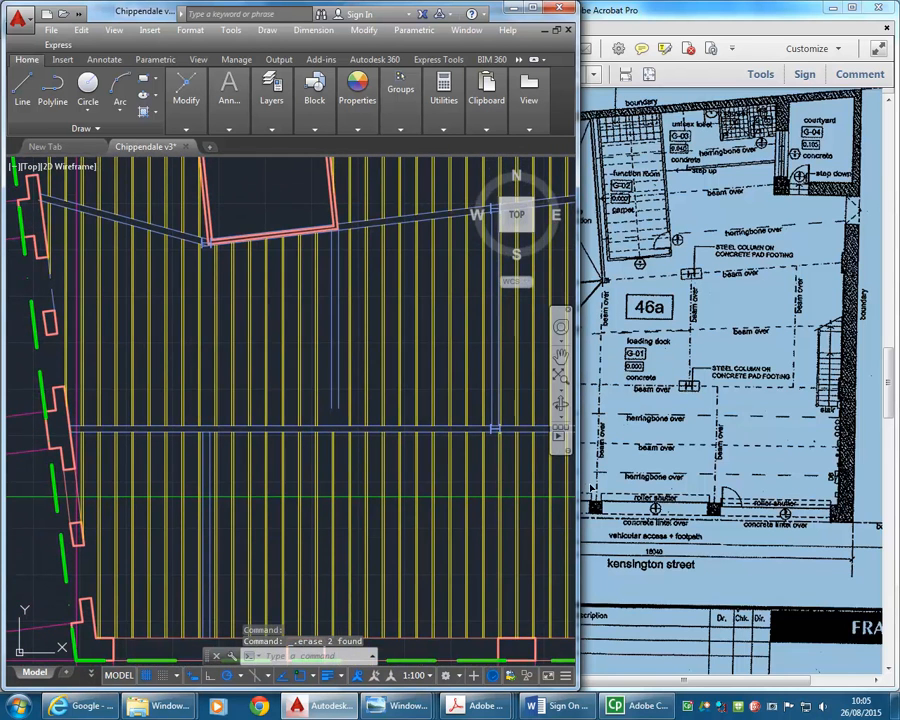
middle_click_drag(301, 462, 297, 368)
left_click(337, 364)
left_click(322, 367)
key("Delete")
- Extend both lines of the moved beam south to the inner line of the front wall
mouse_move(213, 100)
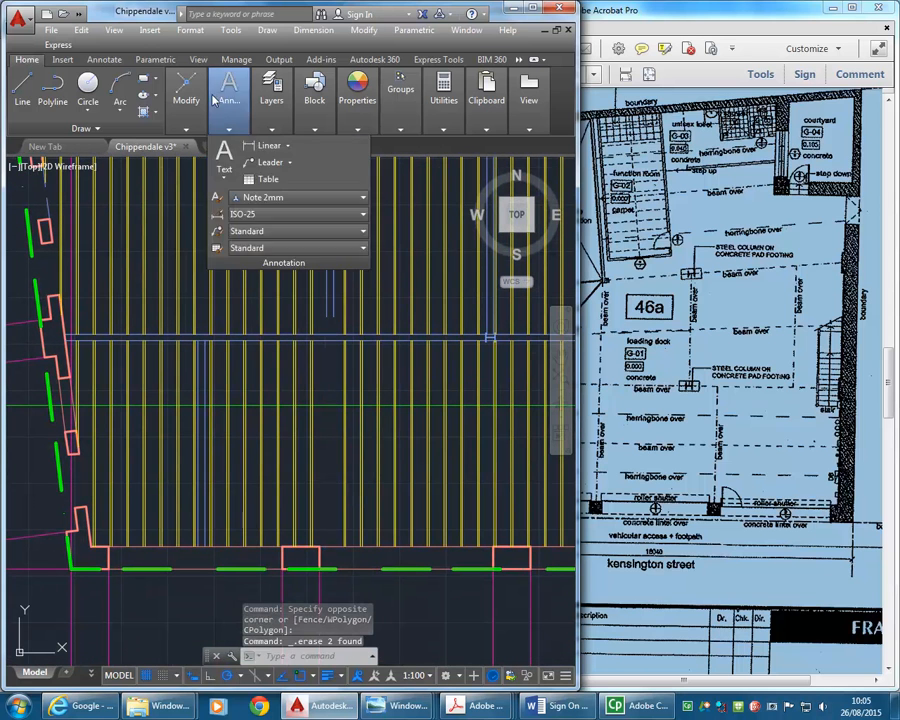
left_click(295, 145)
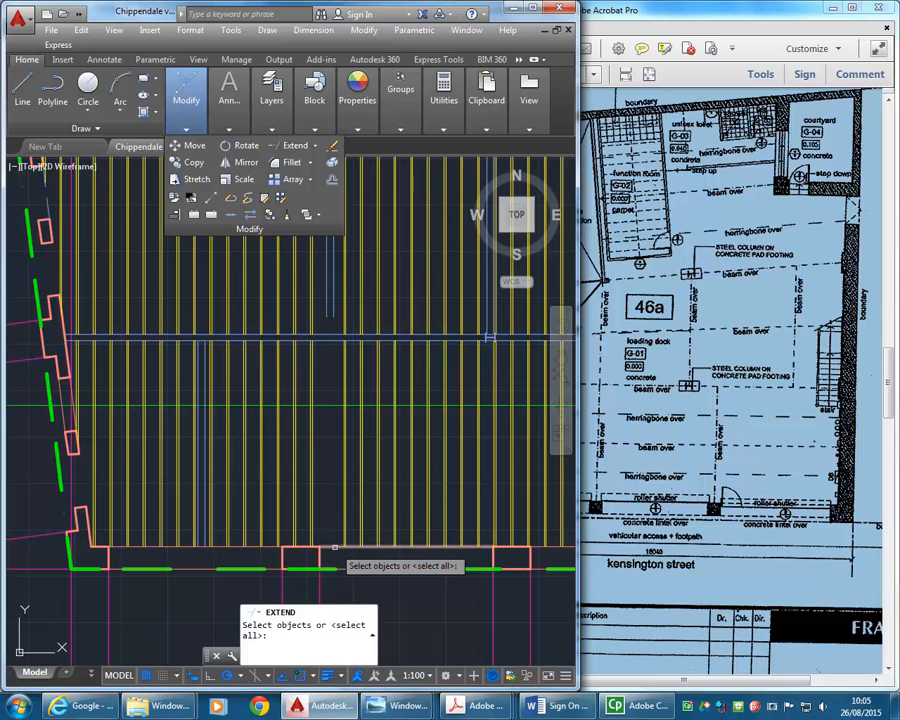
key("Return")
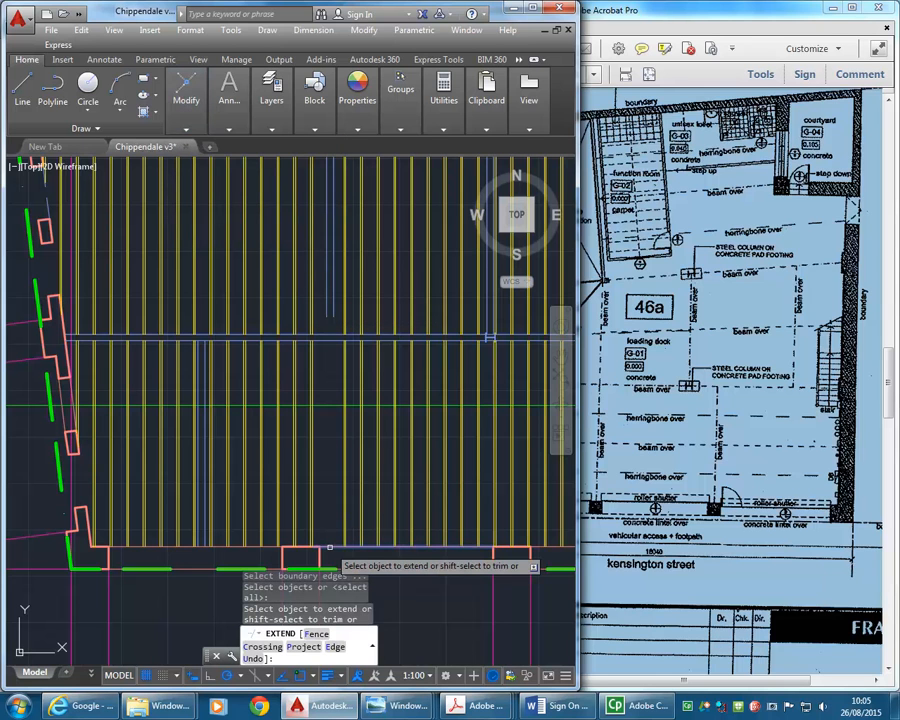
right_click(330, 337)
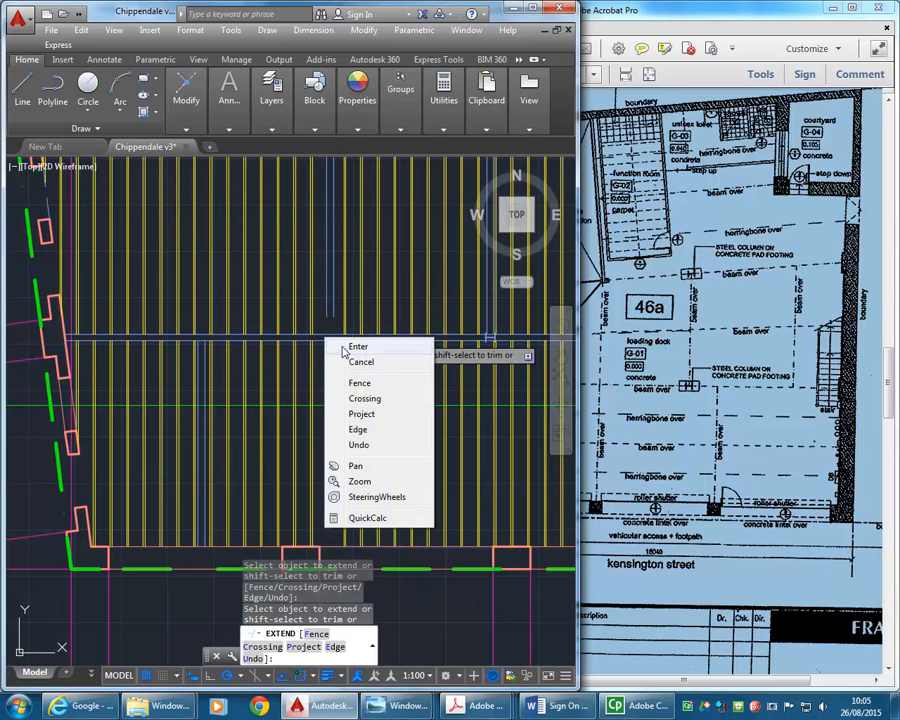
left_click(343, 348)
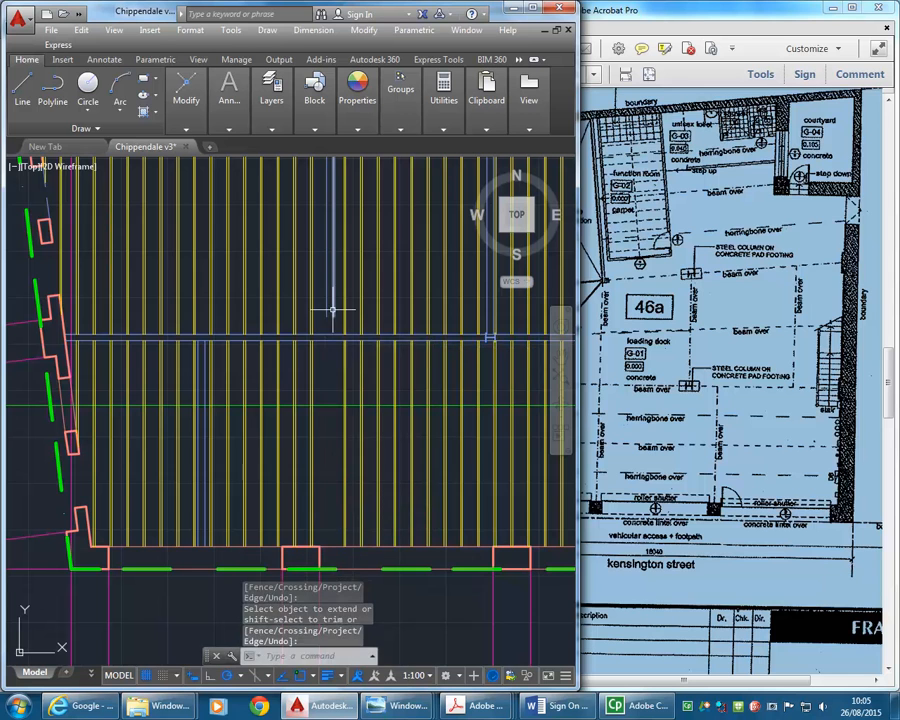
key("Return")
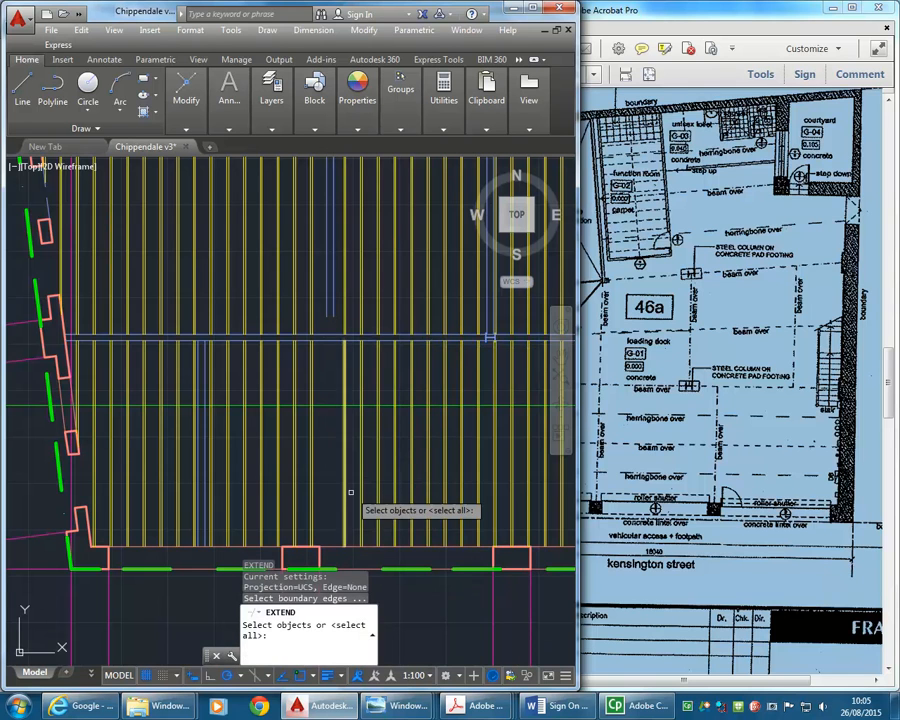
left_click(330, 548)
key("Return")
left_click(328, 308)
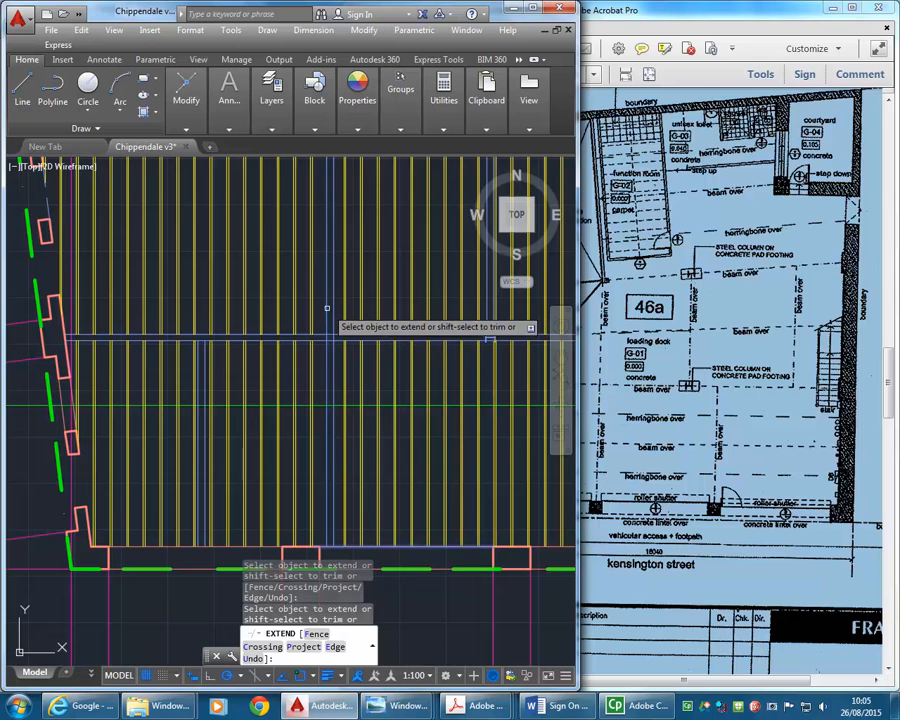
key("Return")
- Trim the extended beam lines where they cross the east-west beam
scroll(262, 438, "down", 2)
scroll(290, 334, "up", 2)
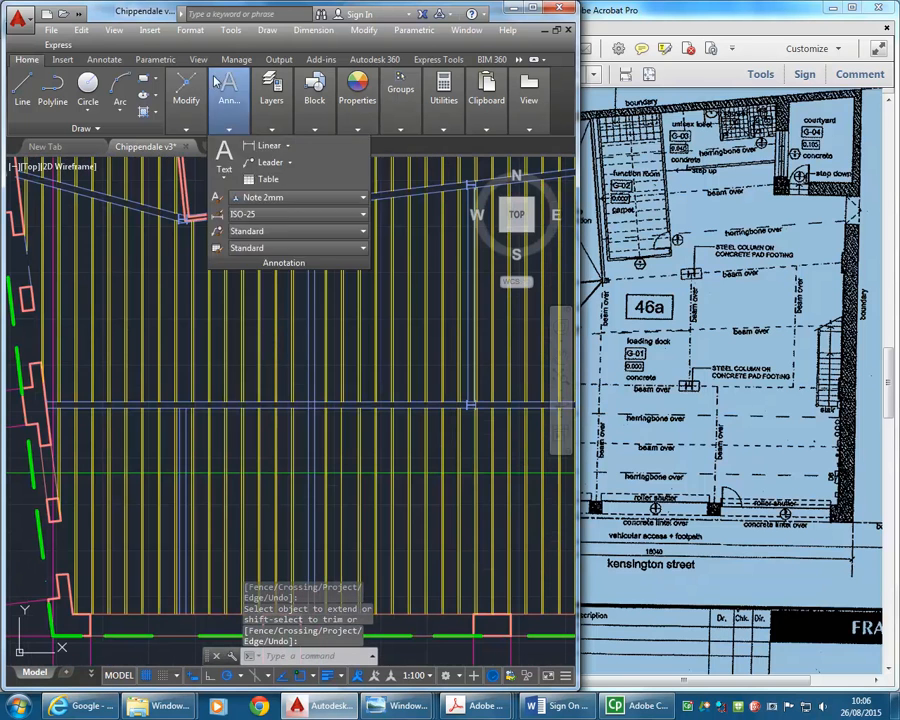
mouse_move(186, 100)
left_click(315, 146)
left_click(300, 178)
scroll(274, 376, "up", 5)
key("Return")
left_click(297, 389)
left_click(237, 393)
key("Return")
scroll(320, 312, "down", 6)
- Check the beam layout in the PDF, then select both lines of the north-south beam between the two steel columns
left_click(655, 365)
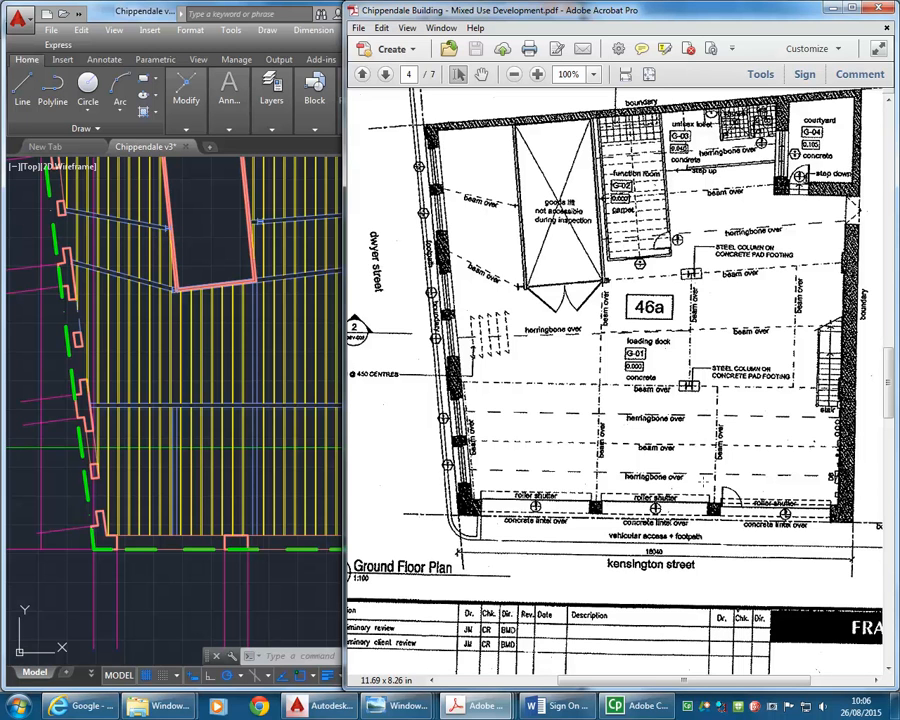
left_click(225, 267)
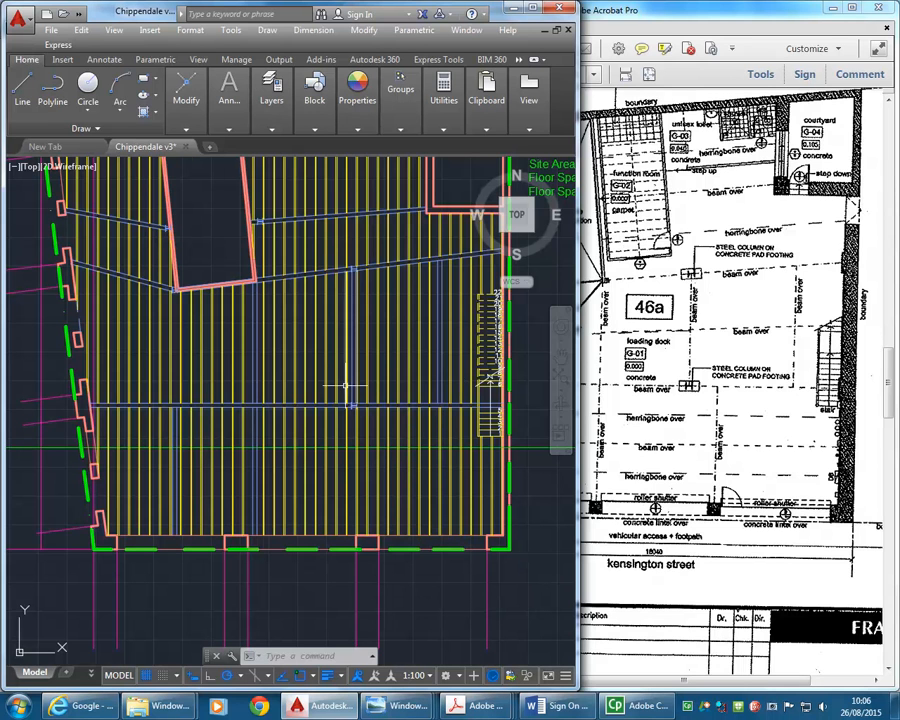
scroll(351, 382, "up", 5)
scroll(393, 422, "up", 3)
left_click(393, 457)
left_click(347, 465)
scroll(326, 362, "down", 3)
middle_click_drag(326, 362, 318, 421)
scroll(318, 421, "down", 2)
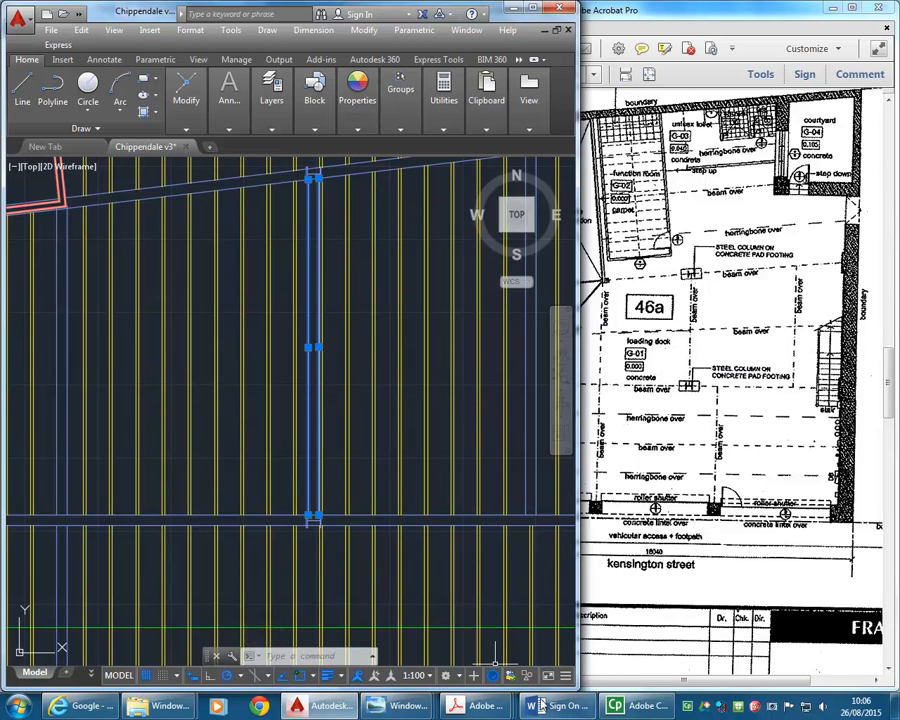
- Browse the site photos in Windows Photo Viewer and zoom in on Pics 031.jpg to examine the overhead beams near the steel column and stairs
mouse_move(408, 705)
left_click(550, 620)
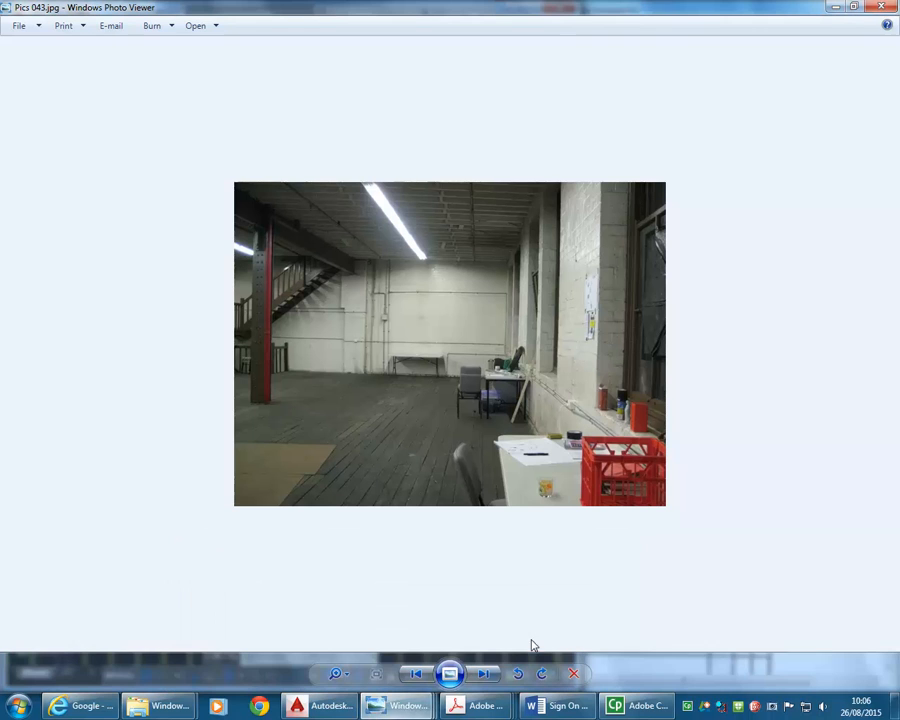
left_click(484, 675)
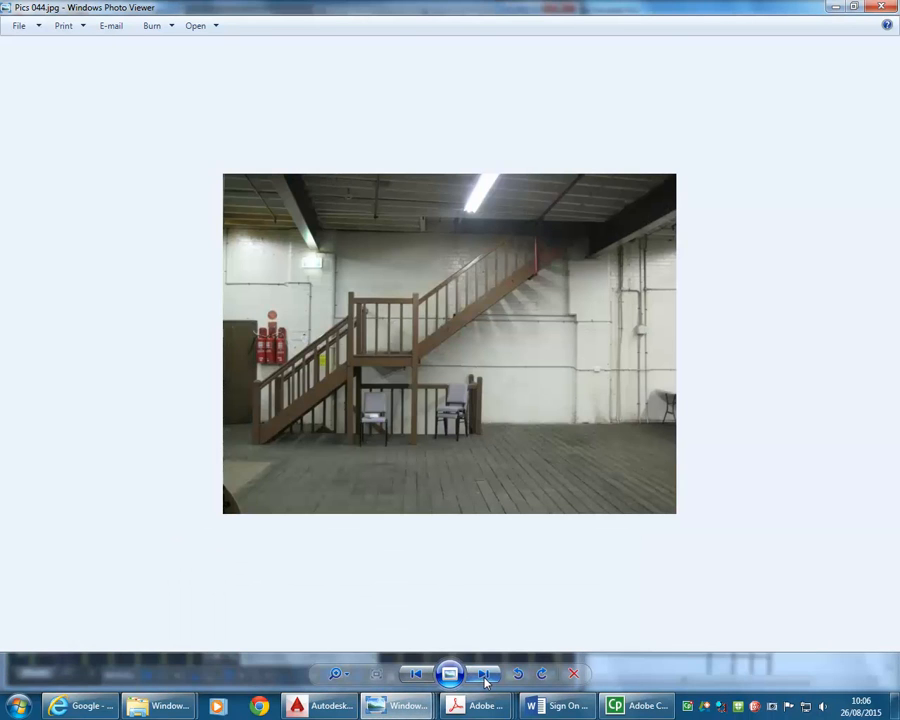
left_click(484, 675)
left_click(484, 675)
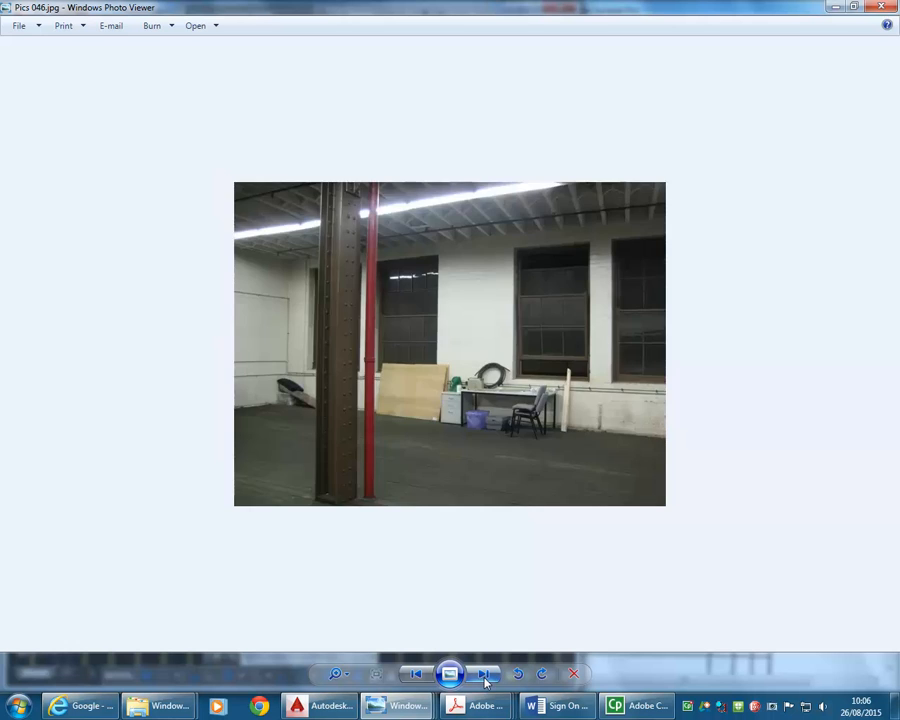
left_click(484, 675)
left_click(484, 675)
left_click(417, 675)
left_click(417, 675)
left_click(417, 675)
left_click(417, 675)
left_click(417, 675)
left_click(417, 675)
left_click(417, 675)
left_click(417, 675)
left_click(417, 675)
left_click(417, 675)
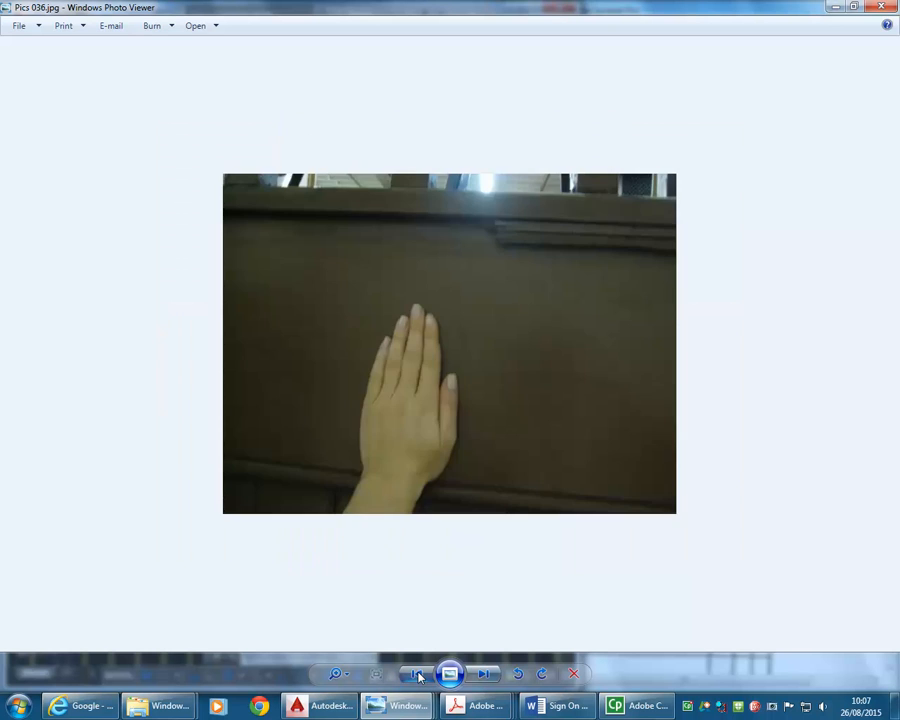
left_click(417, 675)
left_click(417, 675)
left_click(417, 675)
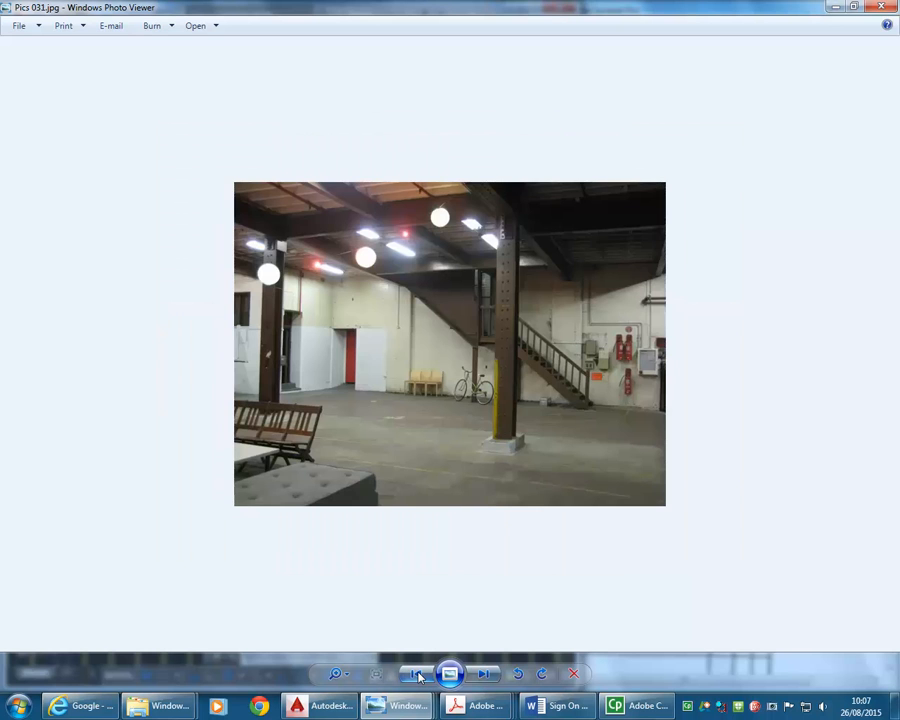
scroll(488, 273, "up", 3)
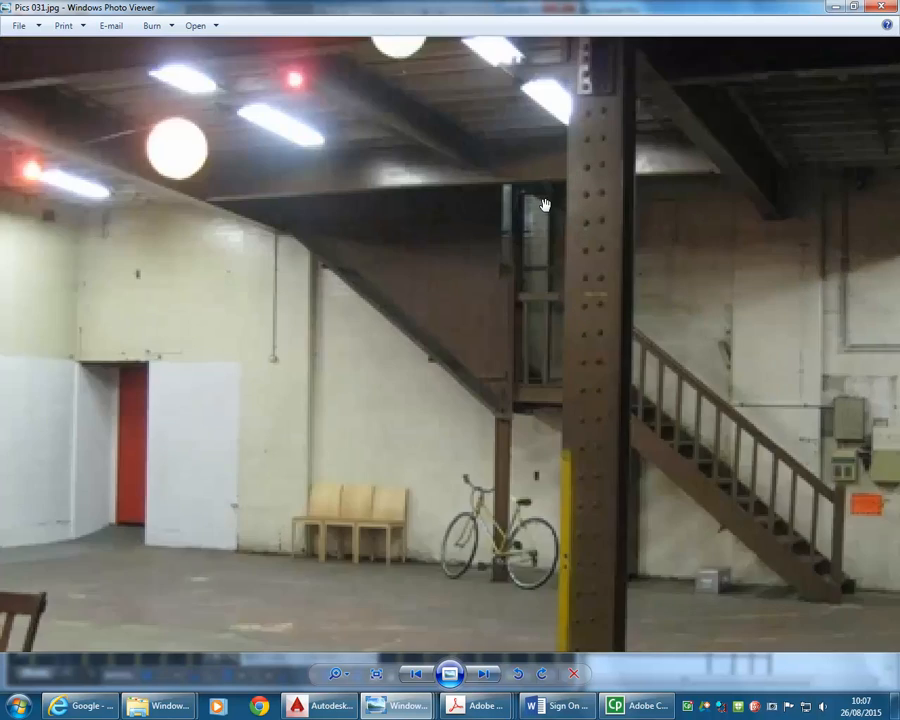
scroll(545, 205, "up", 2)
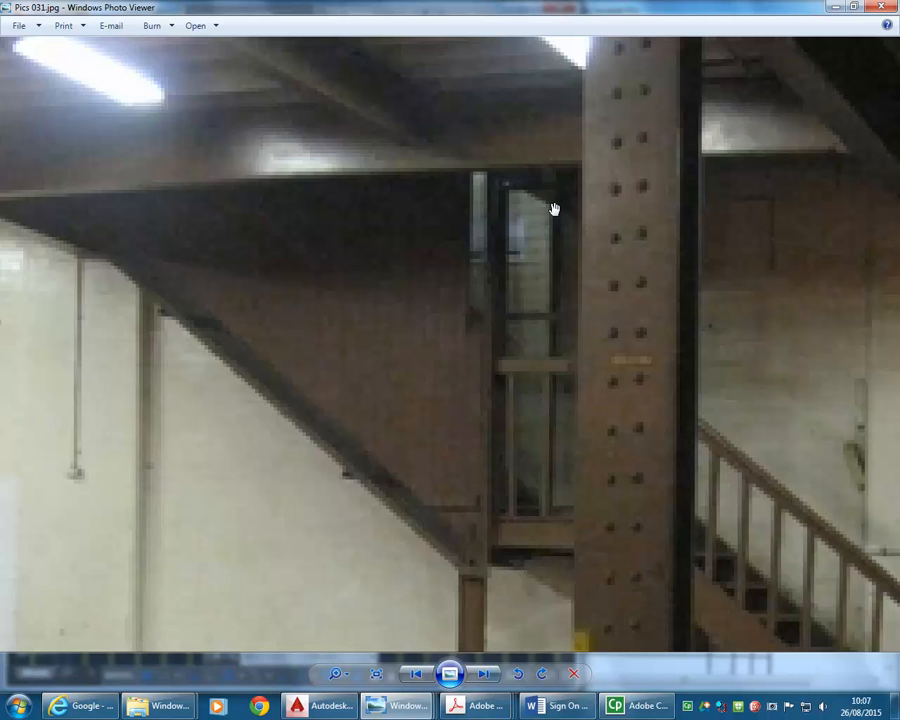
scroll(443, 147, "down", 3)
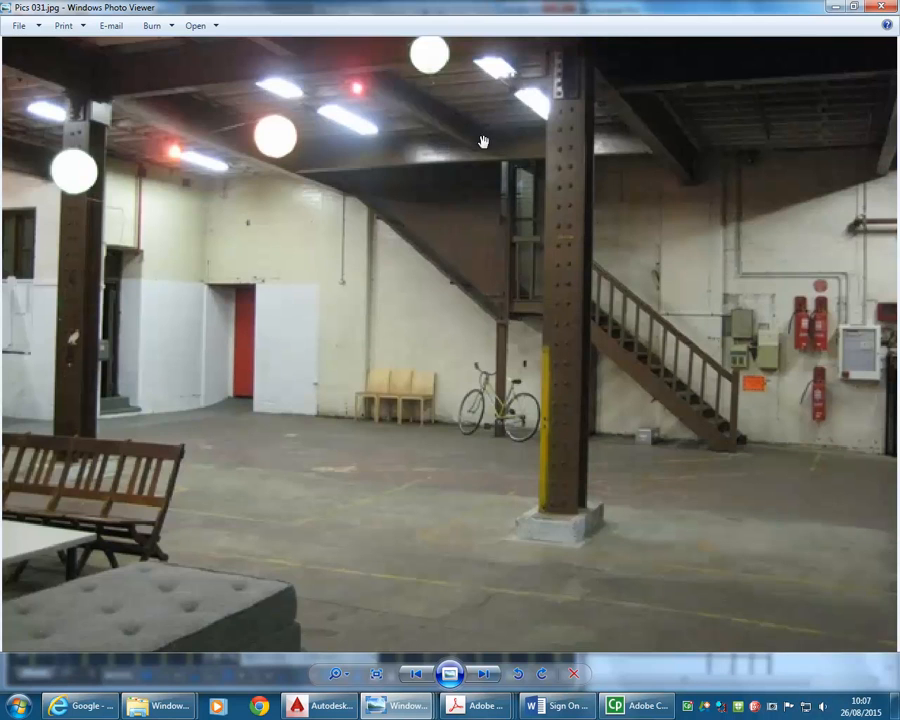
left_click(835, 8)
- Copy the selected beam lines south so they run from the east-west beam to the middle of the front wall pier
scroll(302, 361, "down", 2)
scroll(297, 372, "up", 2)
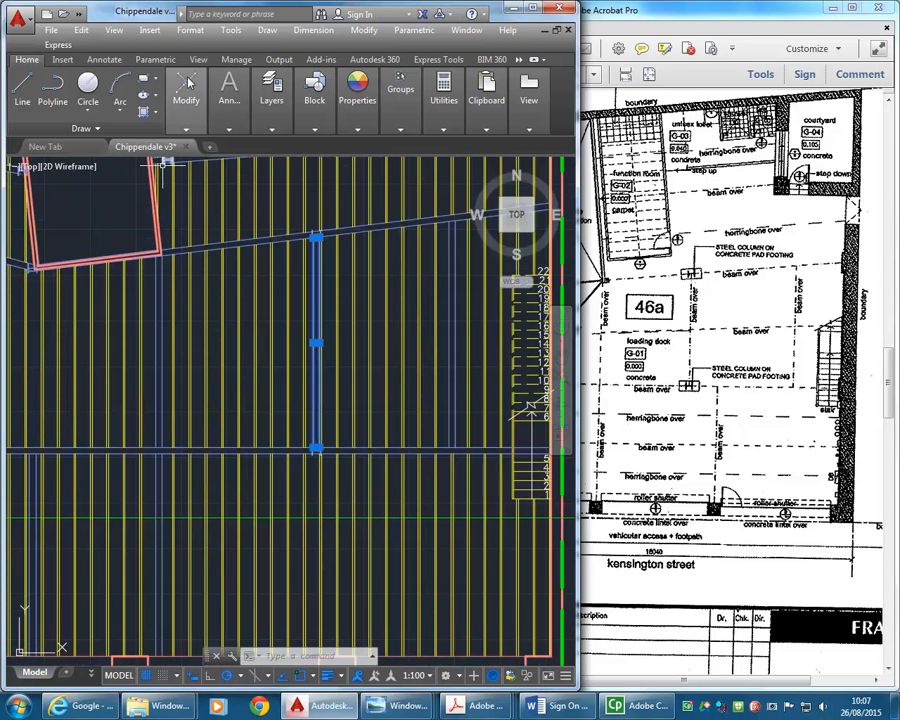
left_click(188, 105)
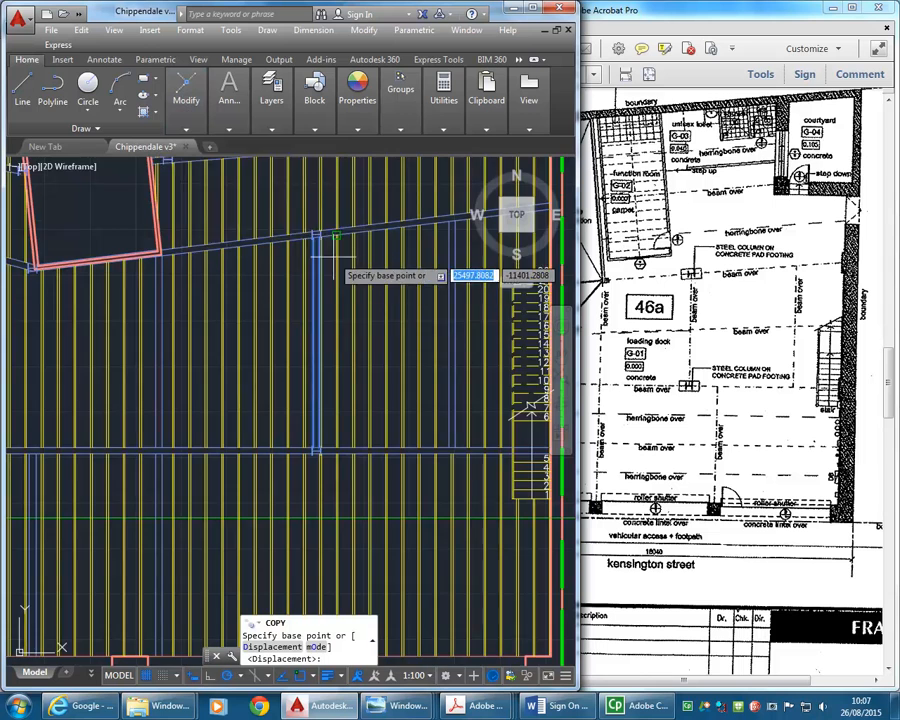
scroll(325, 236, "up", 5)
left_click(293, 243)
scroll(340, 388, "down", 3)
mouse_move(340, 388)
middle_mouse_down()
mouse_move(315, 315)
mouse_move(318, 250)
middle_mouse_up()
scroll(337, 298, "down", 2)
mouse_move(341, 295)
middle_mouse_down()
mouse_move(339, 221)
mouse_move(343, 286)
mouse_move(318, 175)
middle_mouse_up()
scroll(330, 296, "up", 2)
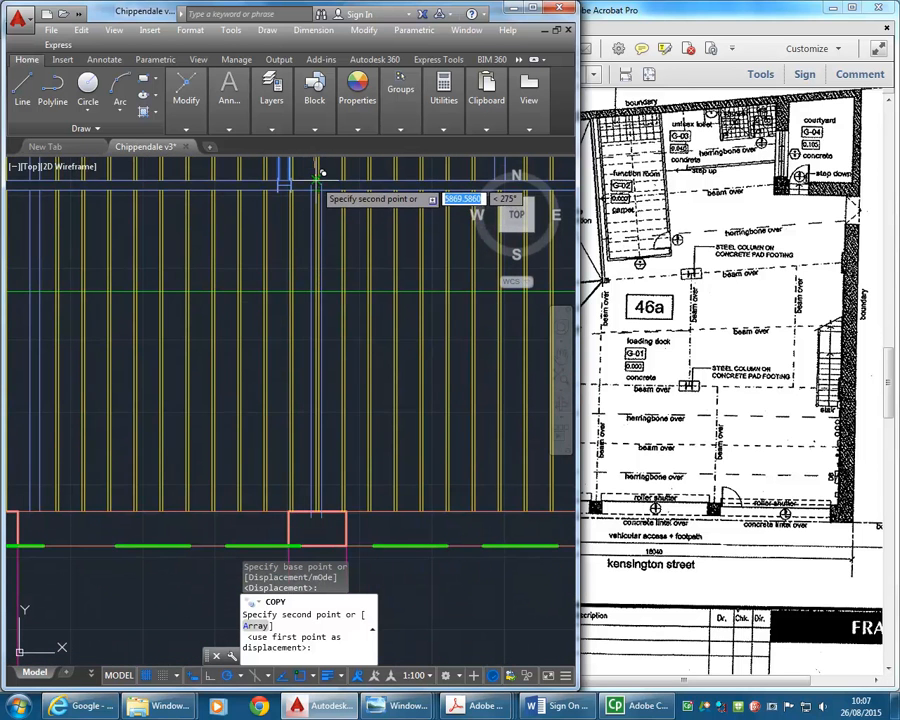
scroll(314, 178, "up", 3)
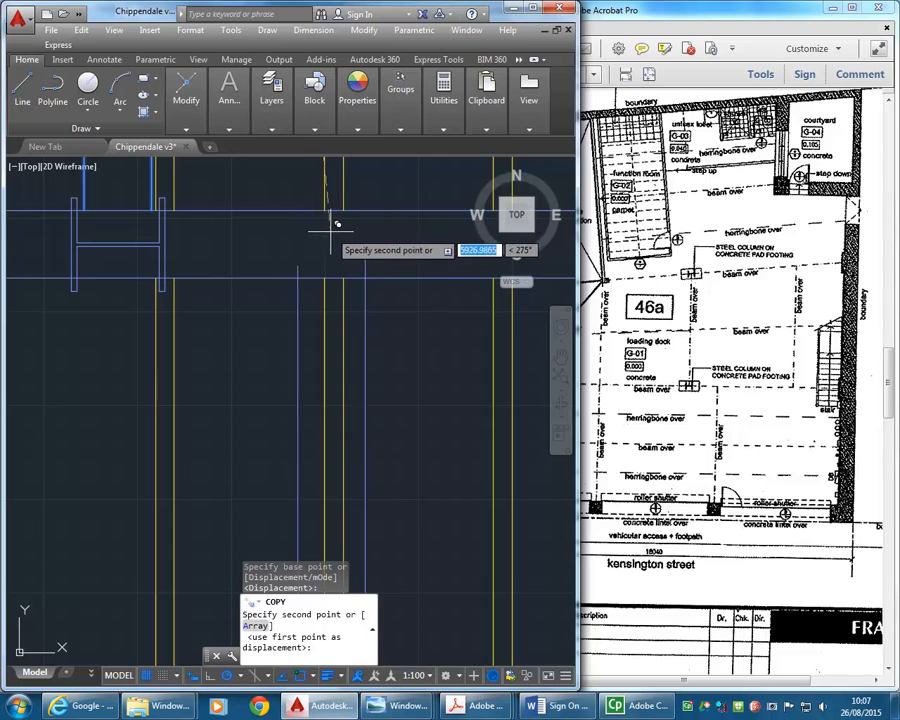
left_click(333, 229)
- Finish the copy and delete the joist between the two copied beam lines
right_click(320, 295)
left_click(346, 303)
left_click(354, 311)
left_click(322, 320)
key("Return")
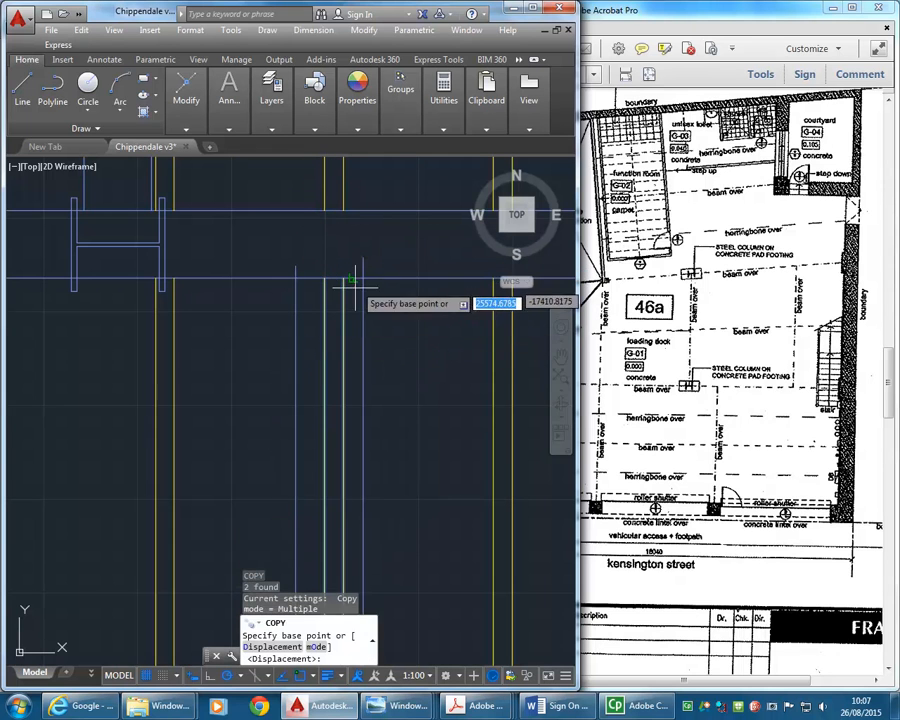
key("Escape")
left_click(358, 302)
left_click(306, 332)
key("Delete")
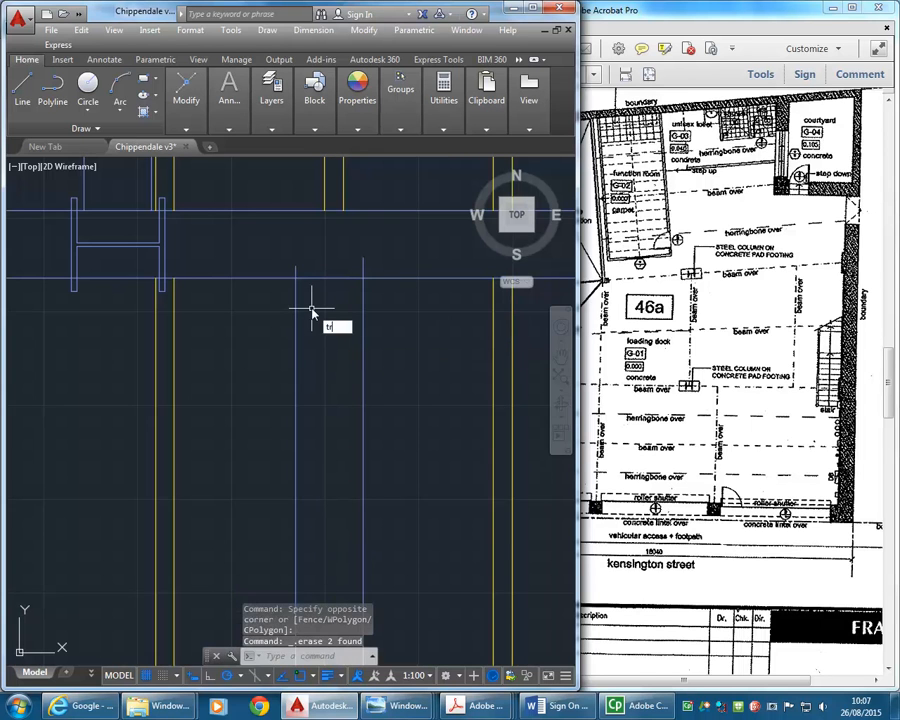
- Trim the north ends of the copied beam lines at the east-west beam's lower edge
type("tr")
key("Return")
key("Return")
left_click(370, 278)
left_click(267, 270)
key("Return")
- Trim the south ends of the copied beam lines at the front wall pier's inner edge
scroll(270, 272, "down", 6)
mouse_move(274, 285)
middle_mouse_down()
mouse_move(287, 281)
mouse_move(291, 165)
middle_mouse_up()
scroll(293, 237, "down", 5)
scroll(286, 377, "up", 4)
middle_click_drag(299, 346, 313, 363)
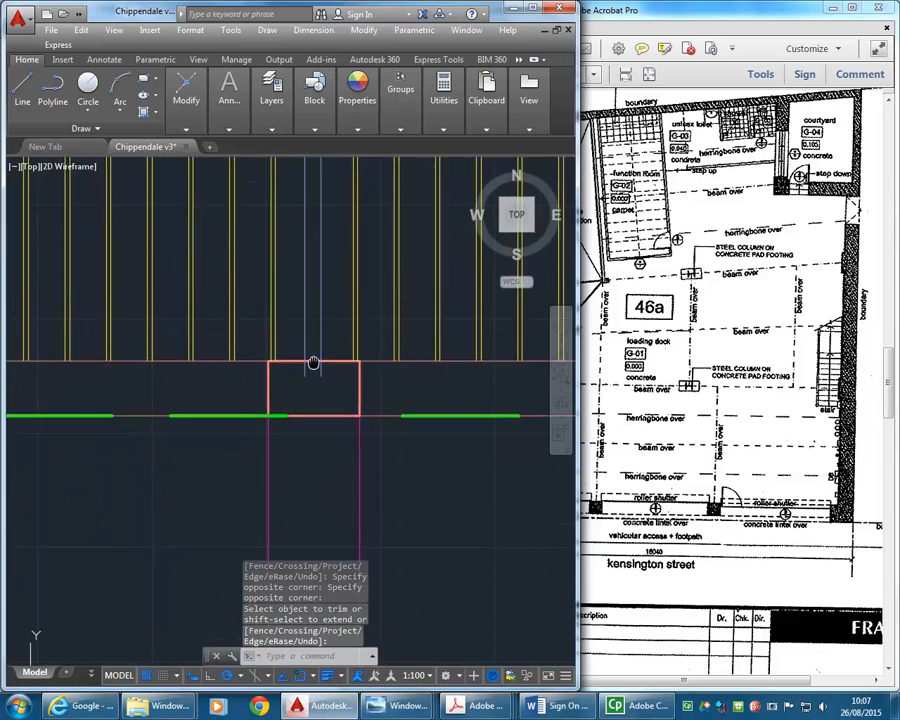
scroll(313, 360, "up", 2)
type("tr")
key("Return")
key("Return")
key("Return")
scroll(294, 405, "down", 6)
middle_click_drag(294, 410, 273, 472)
middle_click_drag(275, 366, 247, 437)
middle_click_drag(287, 359, 267, 404)
mouse_move(193, 336)
middle_mouse_down()
mouse_move(165, 444)
mouse_move(220, 464)
middle_mouse_up()
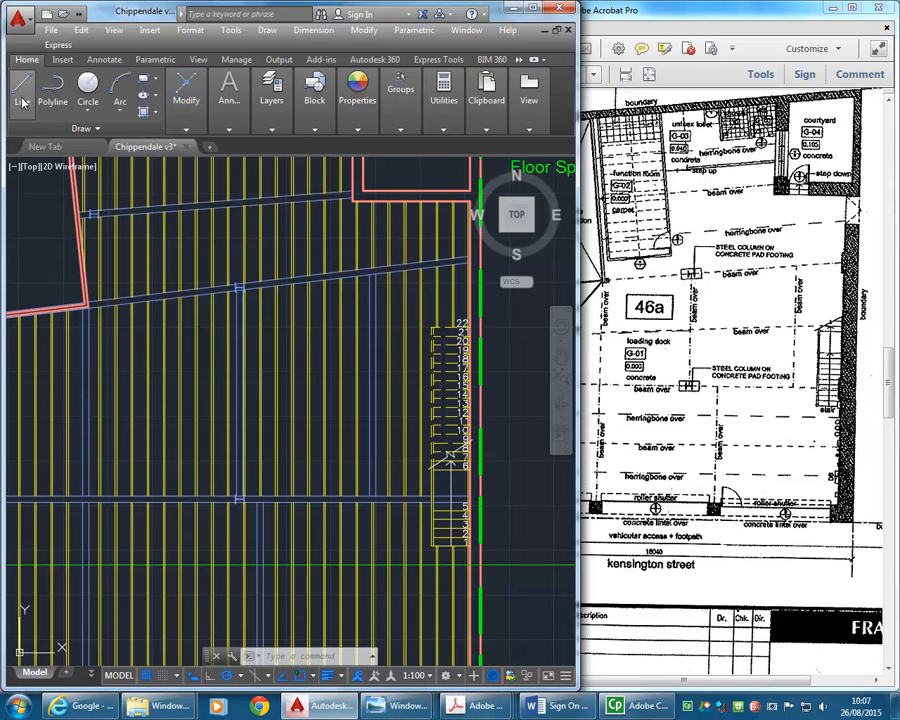
- On layer A-STRUCT-BEAM, draw a line across the loading dock between the midpoints of the west and east north-south beams
mouse_move(314, 100)
mouse_move(271, 100)
left_click(390, 146)
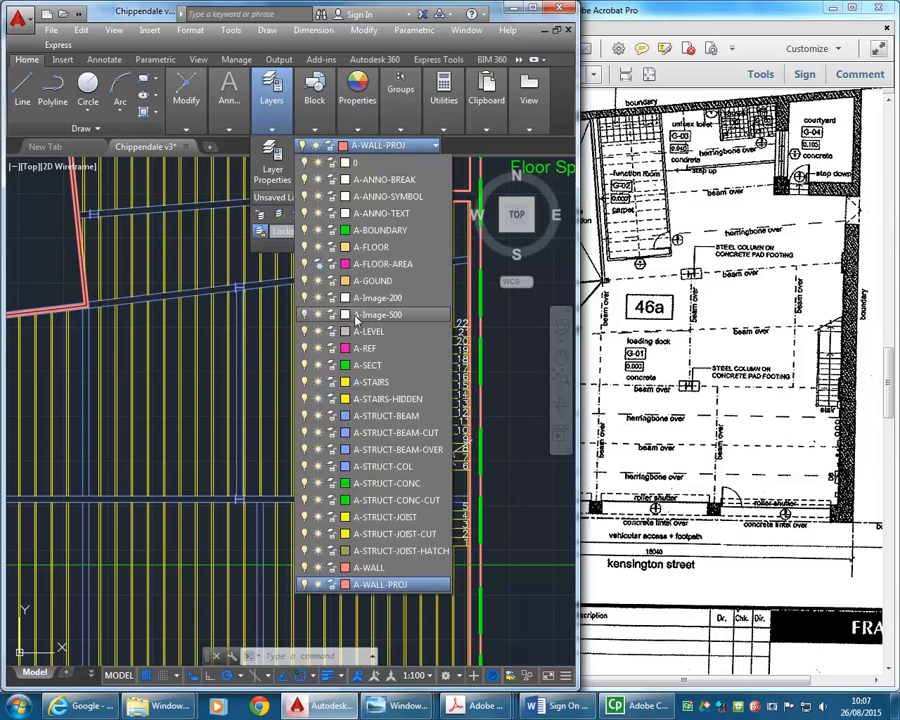
left_click(368, 416)
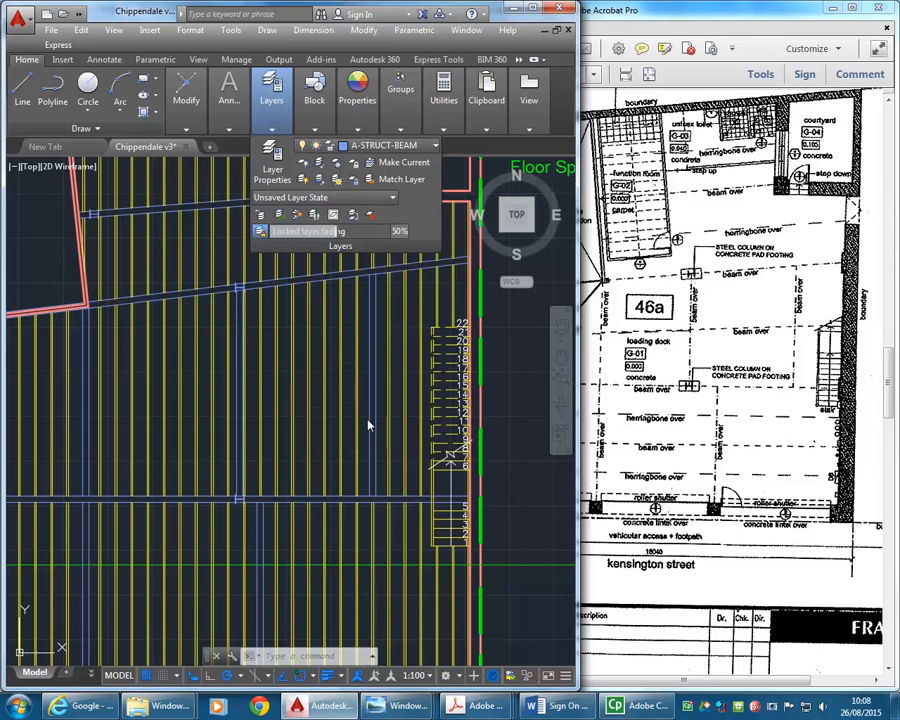
left_click(22, 88)
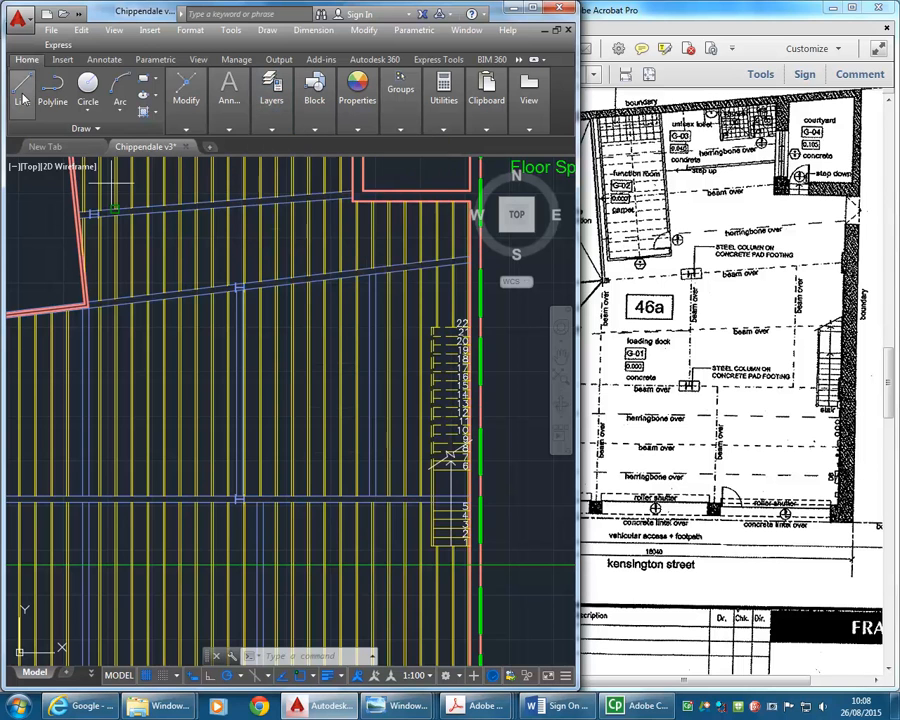
left_click(88, 403)
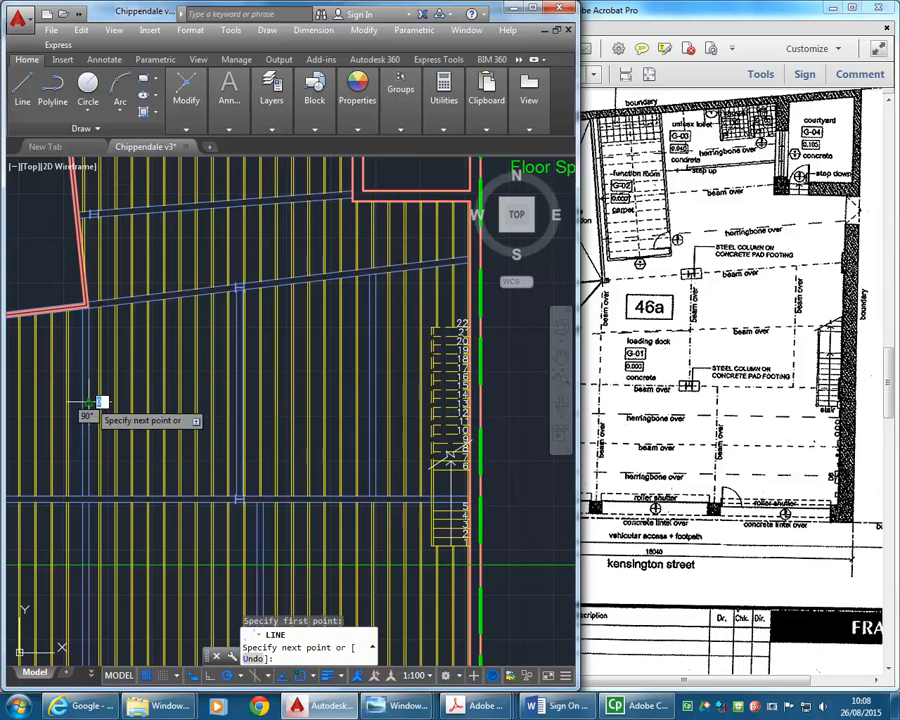
left_click(368, 388)
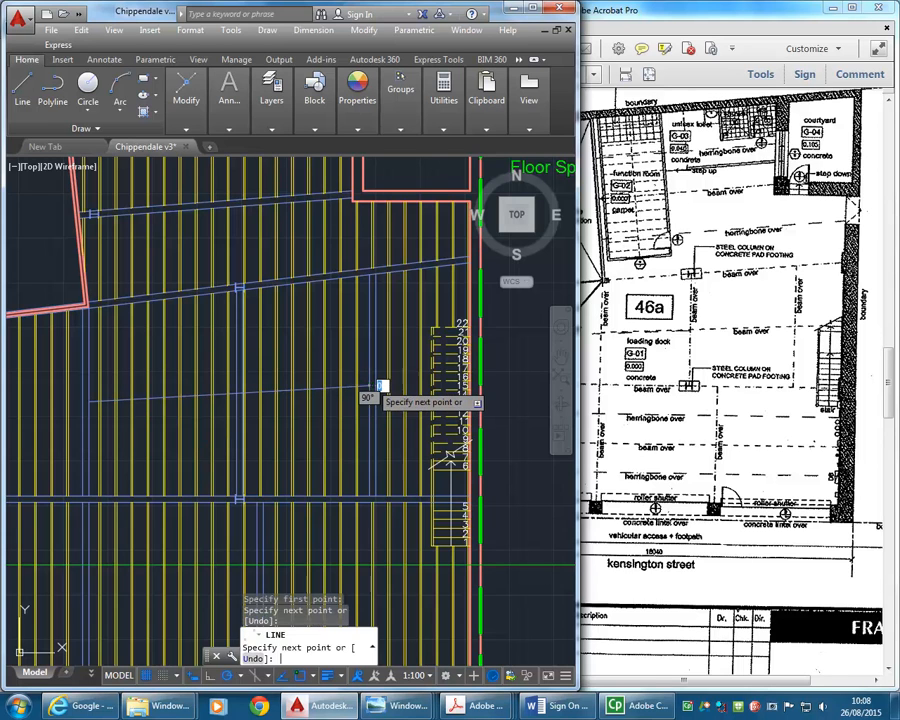
key("Return")
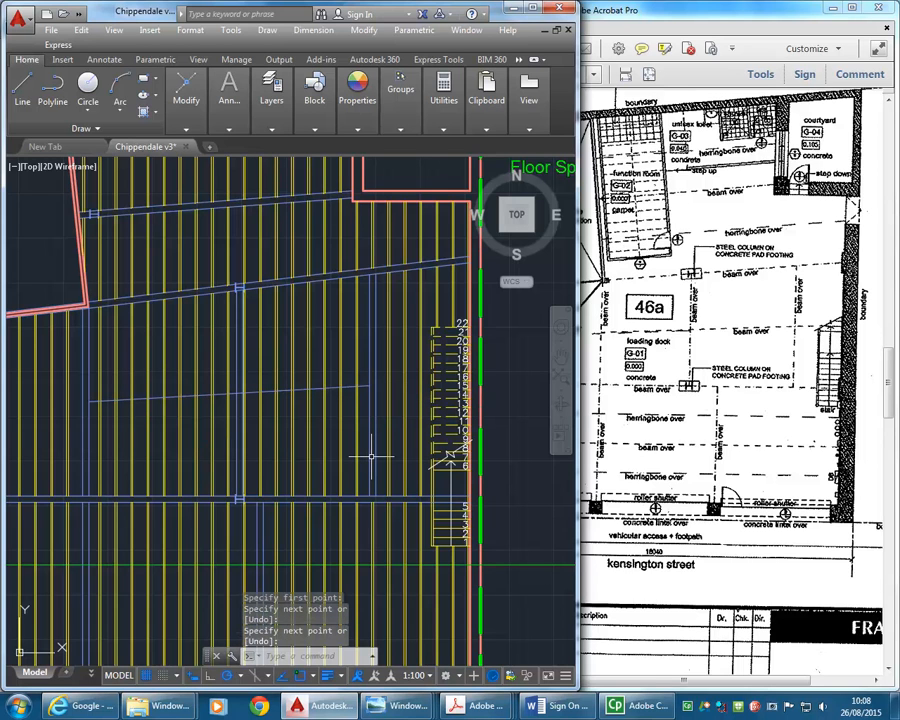
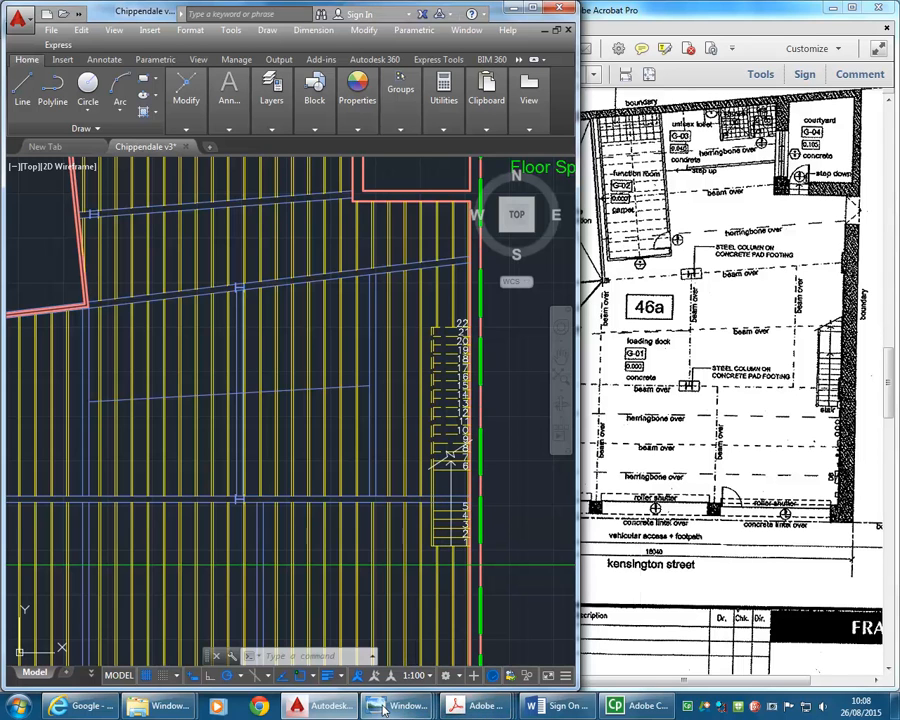
- Check the beams in the site photo Pics 031.jpg and extend the new loading dock beam line to the east wall's inner face
left_click(427, 710)
mouse_move(527, 634)
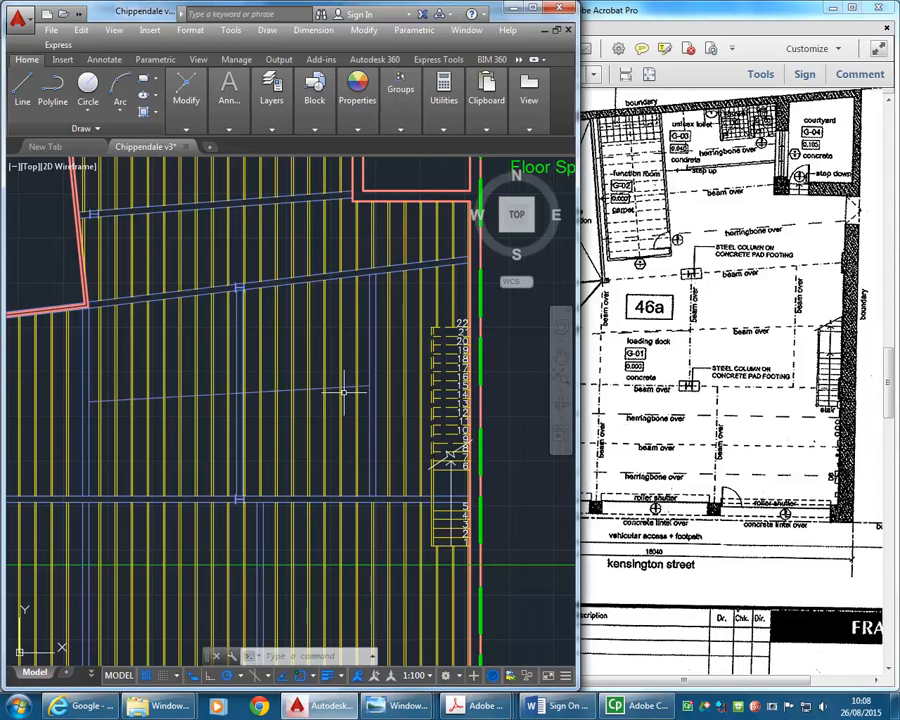
left_click(229, 95)
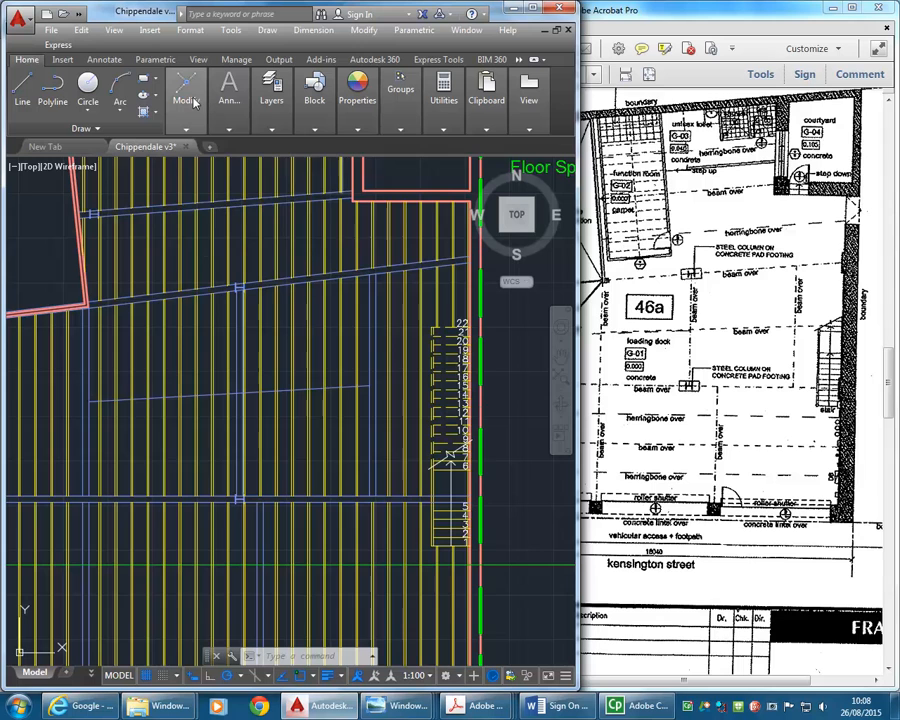
mouse_move(195, 102)
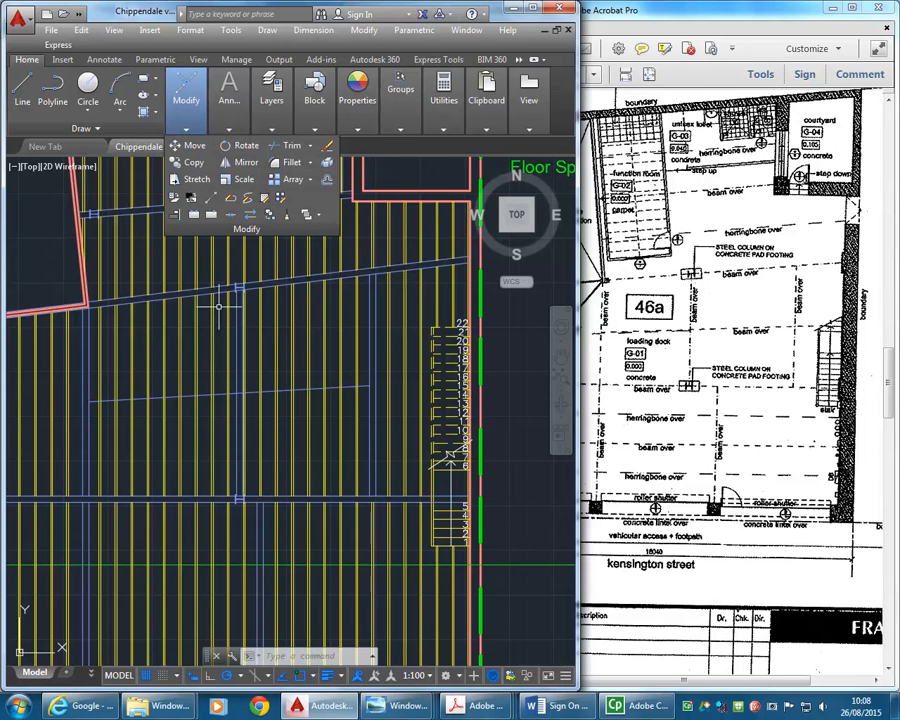
mouse_move(405, 705)
mouse_move(576, 640)
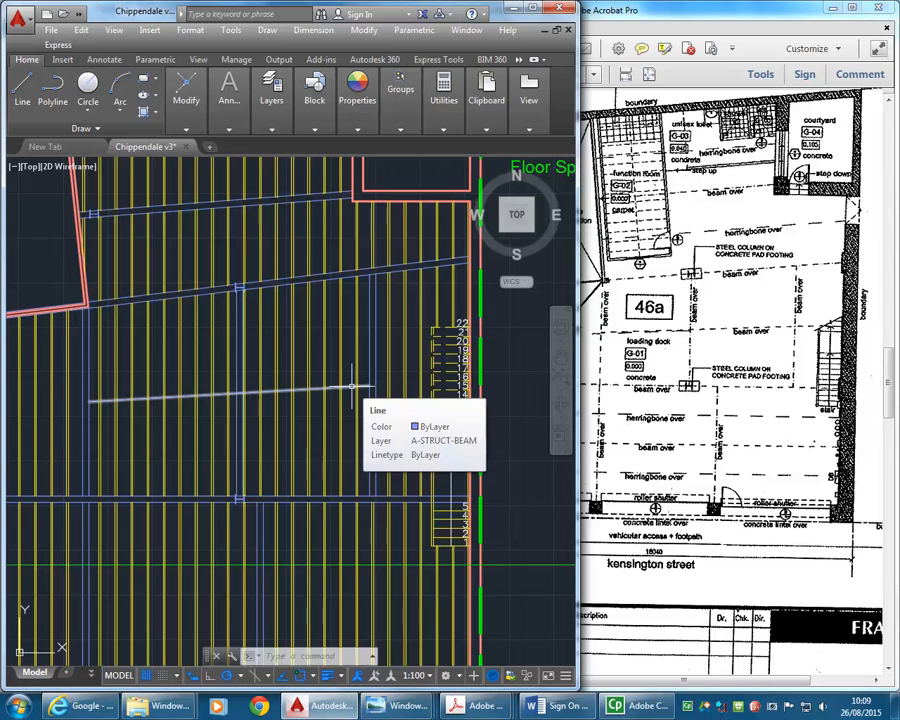
left_click(186, 95)
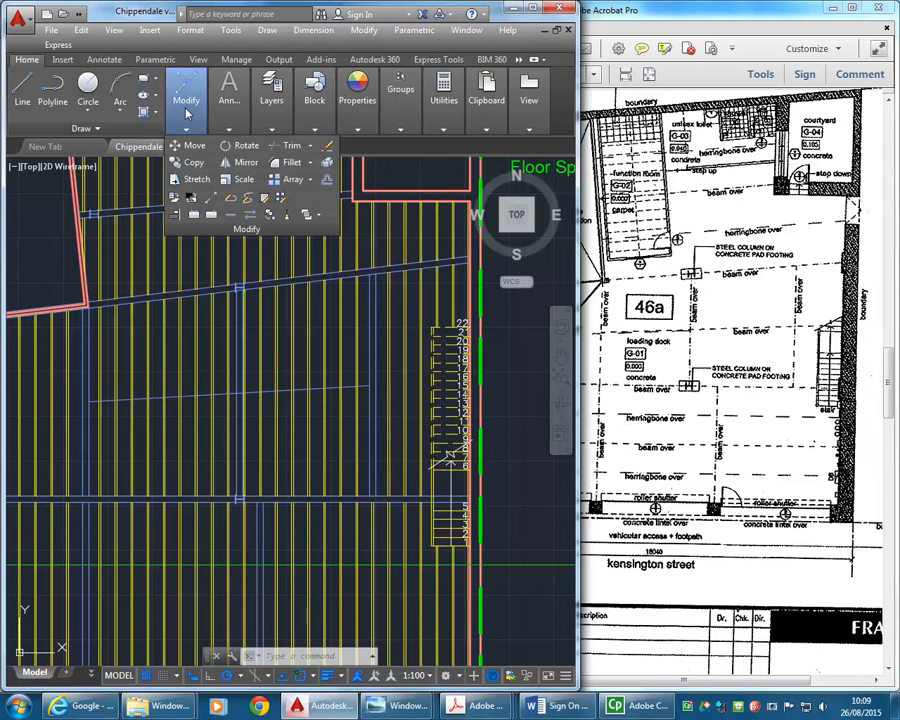
left_click(312, 148)
left_click(292, 188)
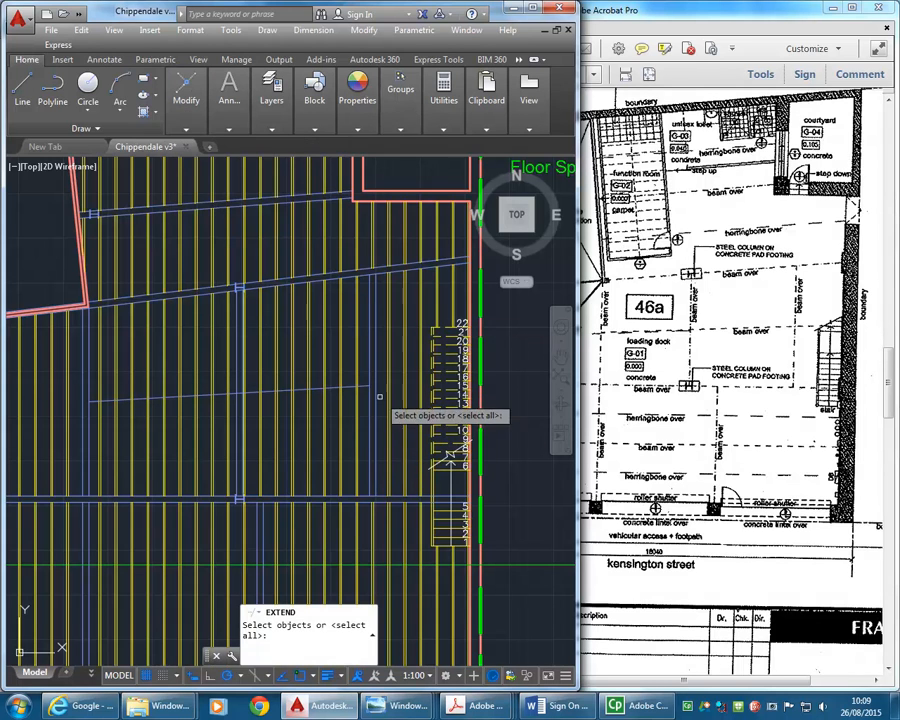
left_click(470, 320)
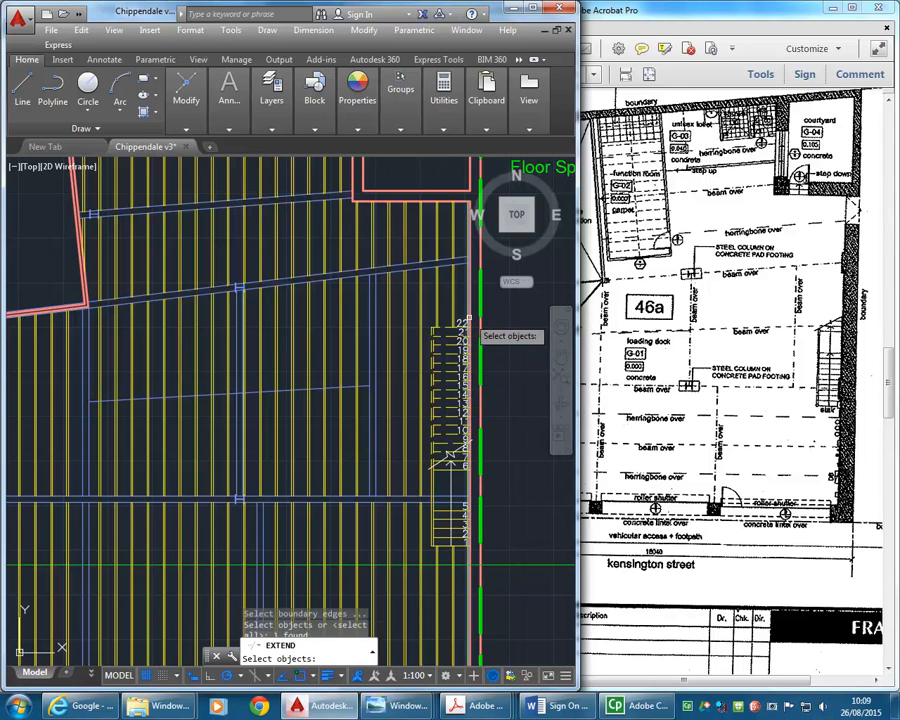
key("Return")
type("o")
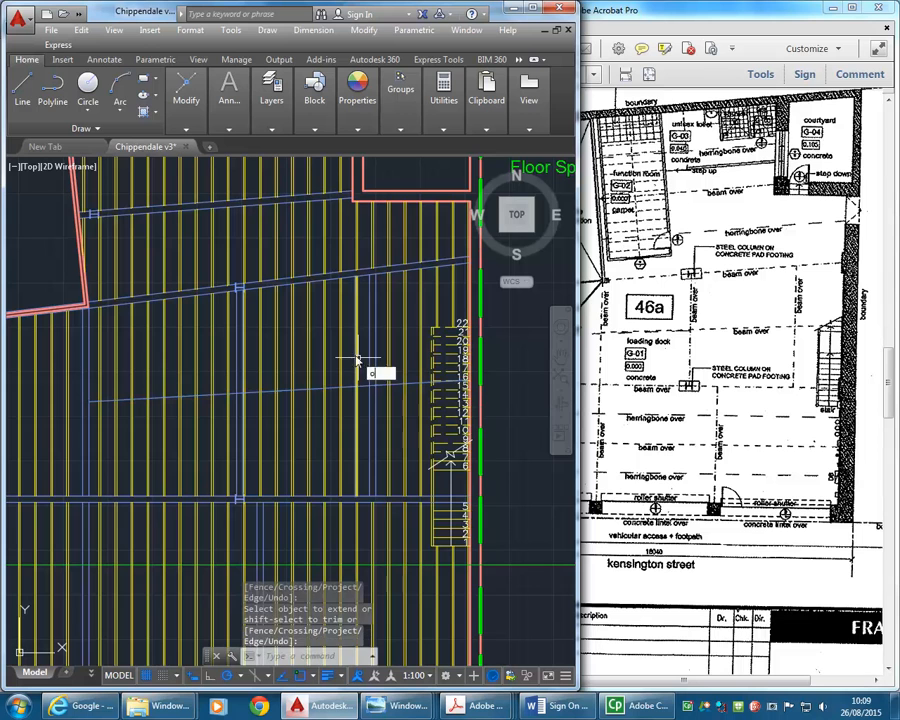
key("Return")
type("90")
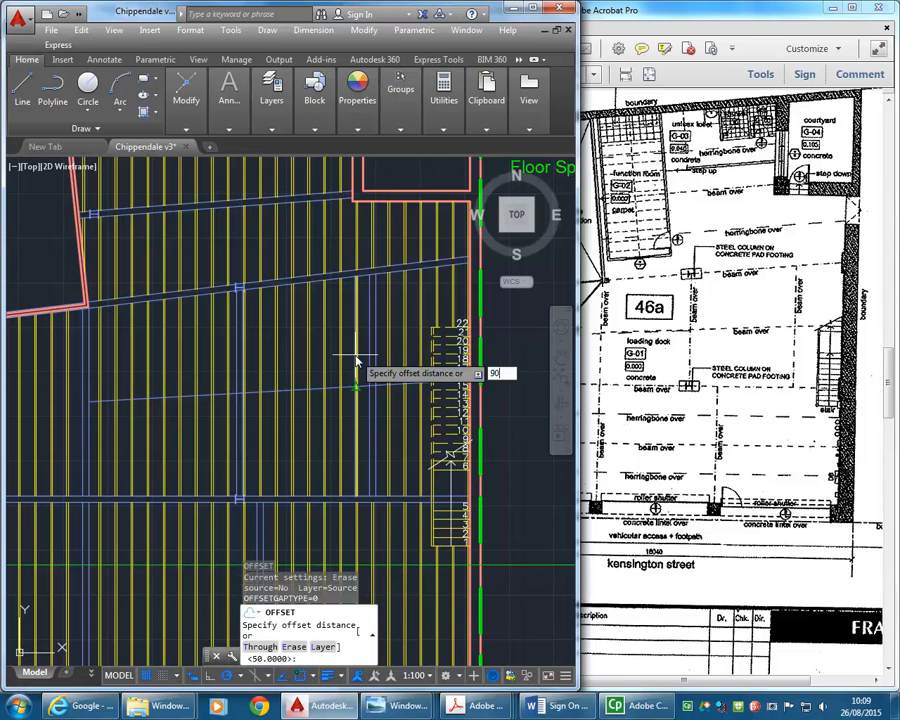
key("Escape")
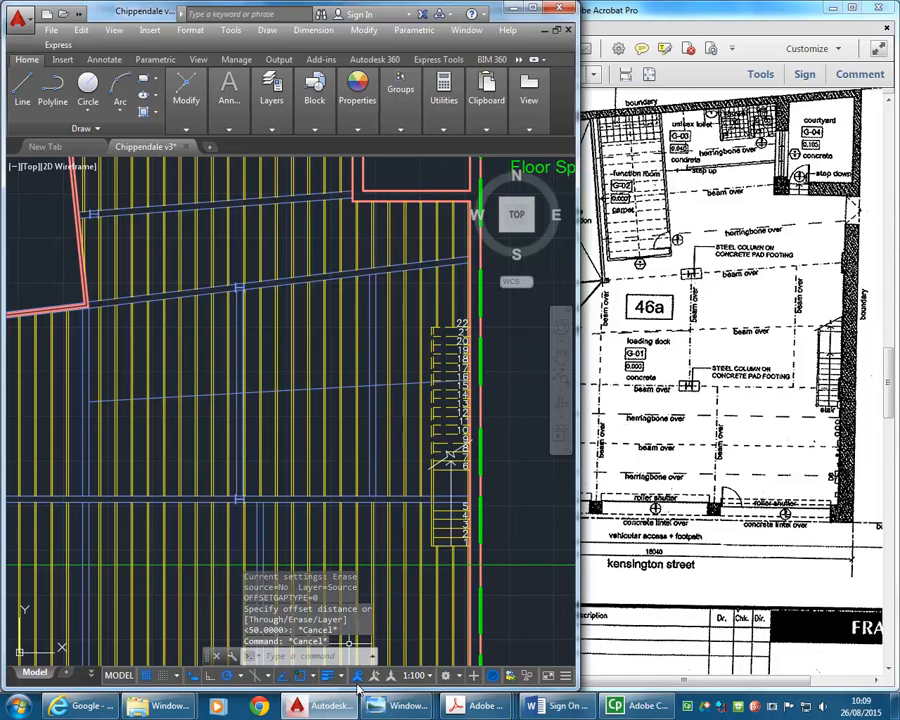
- Offset the new loading dock beam line by 90 to both sides and delete the original centre line
mouse_move(540, 610)
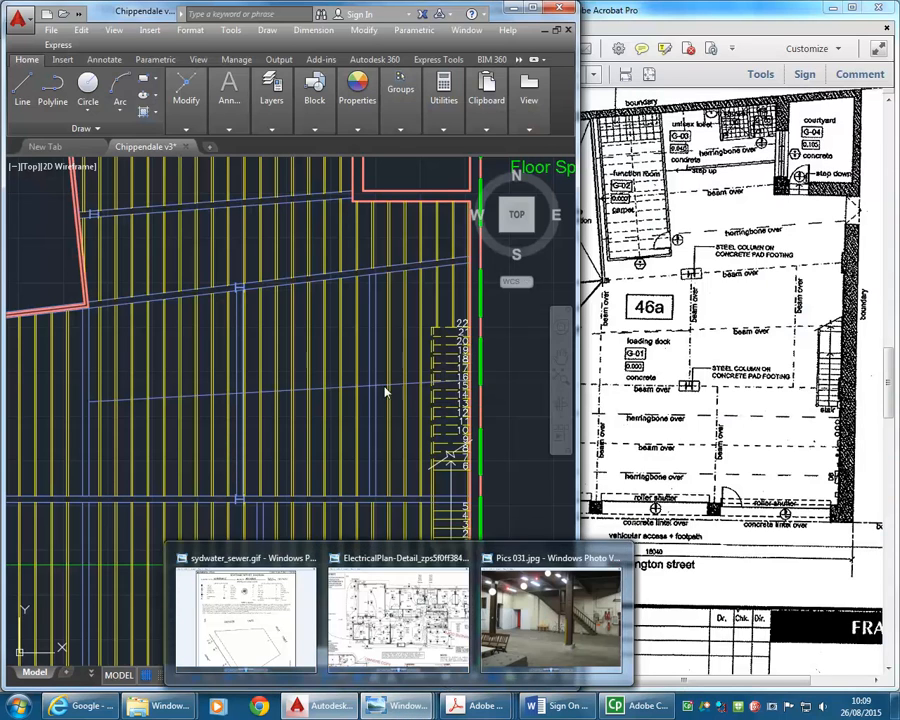
type("o")
key("Return")
type("90")
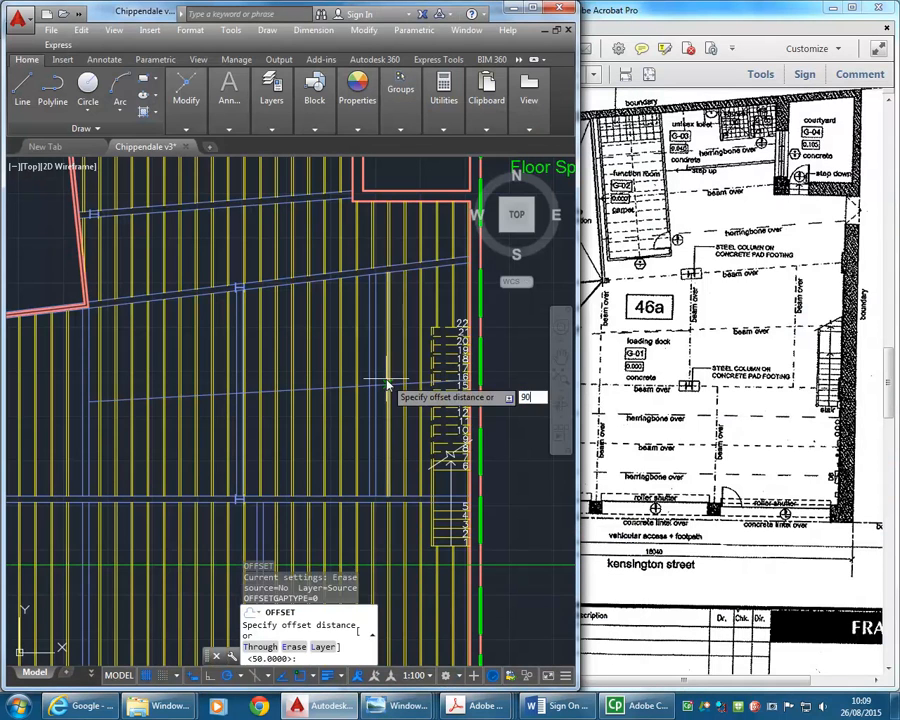
key("Return")
left_click(398, 384)
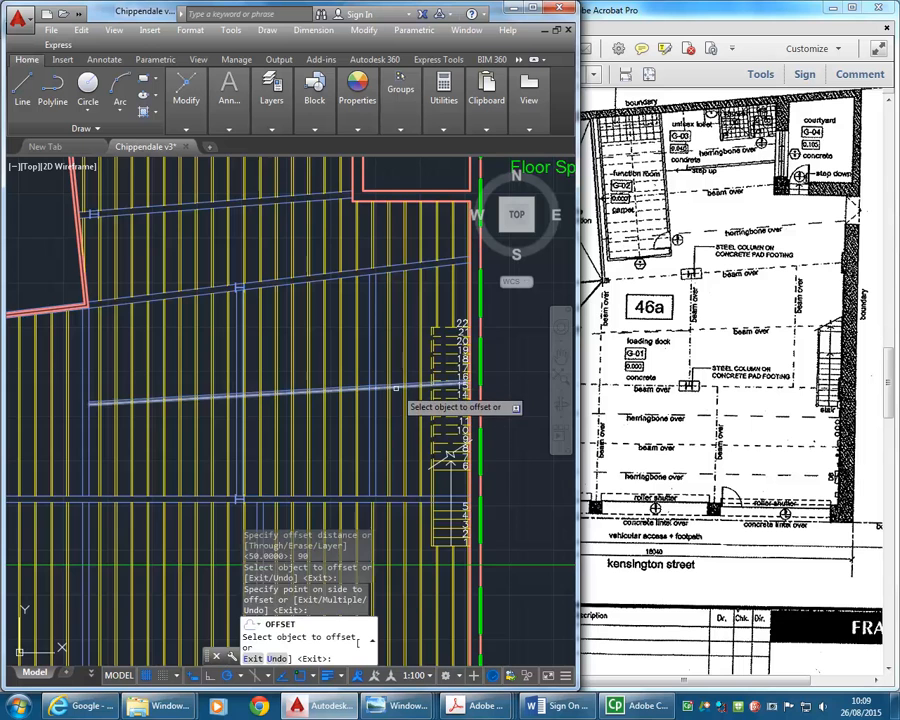
left_click(250, 386)
scroll(315, 389, "up", 6)
left_click(325, 406)
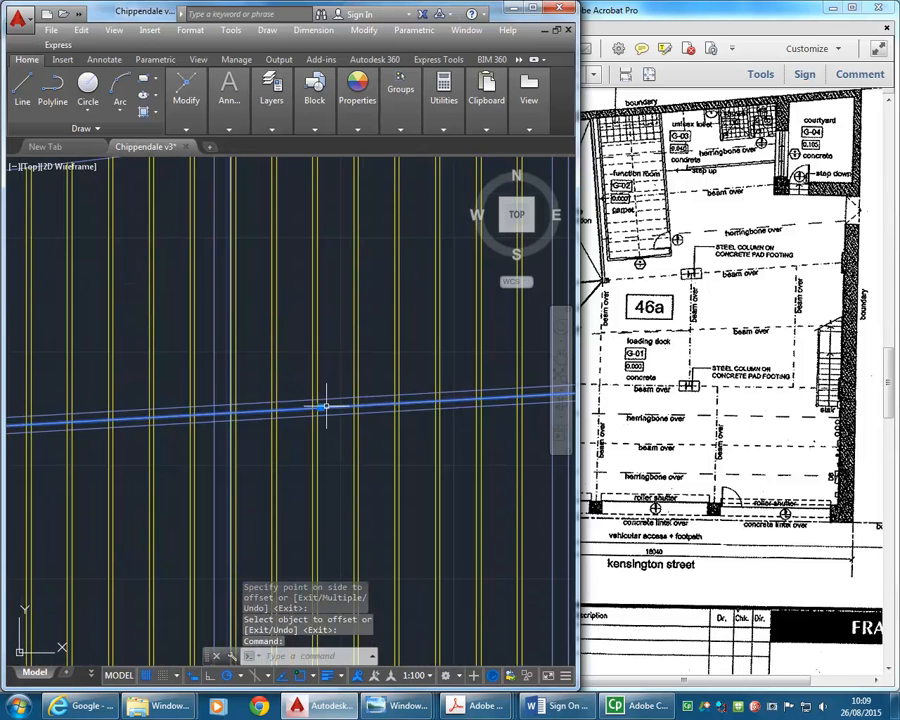
key("Delete")
- Trim the new east-west beam's two lines where they cross the middle and east north-south beams
scroll(318, 402, "down", 8)
middle_click_drag(217, 403, 244, 401)
scroll(244, 401, "up", 3)
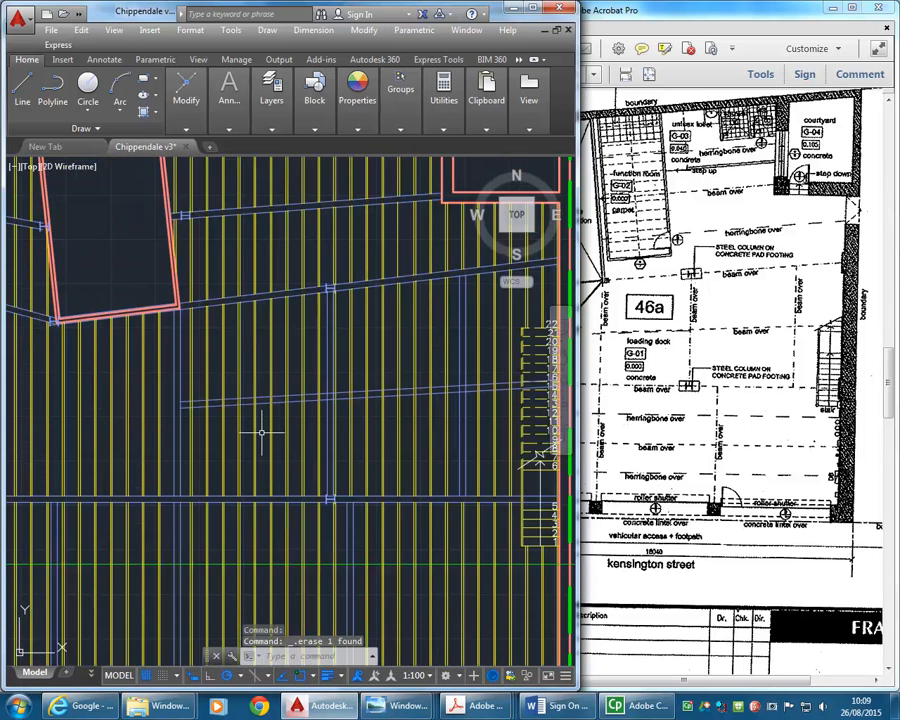
scroll(261, 428, "up", 2)
scroll(275, 428, "down", 3)
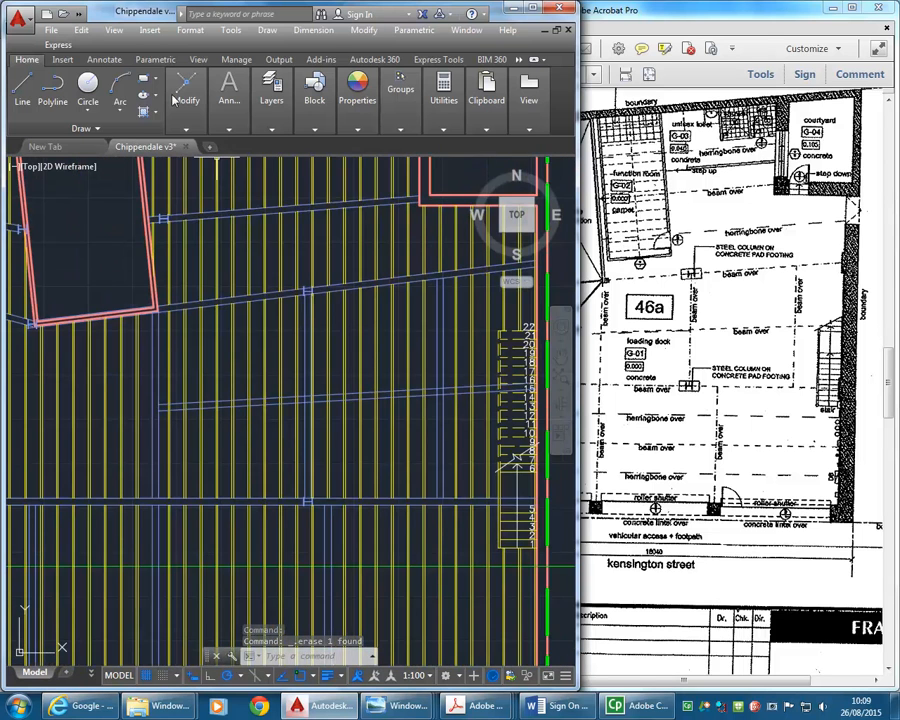
mouse_move(229, 100)
mouse_move(185, 105)
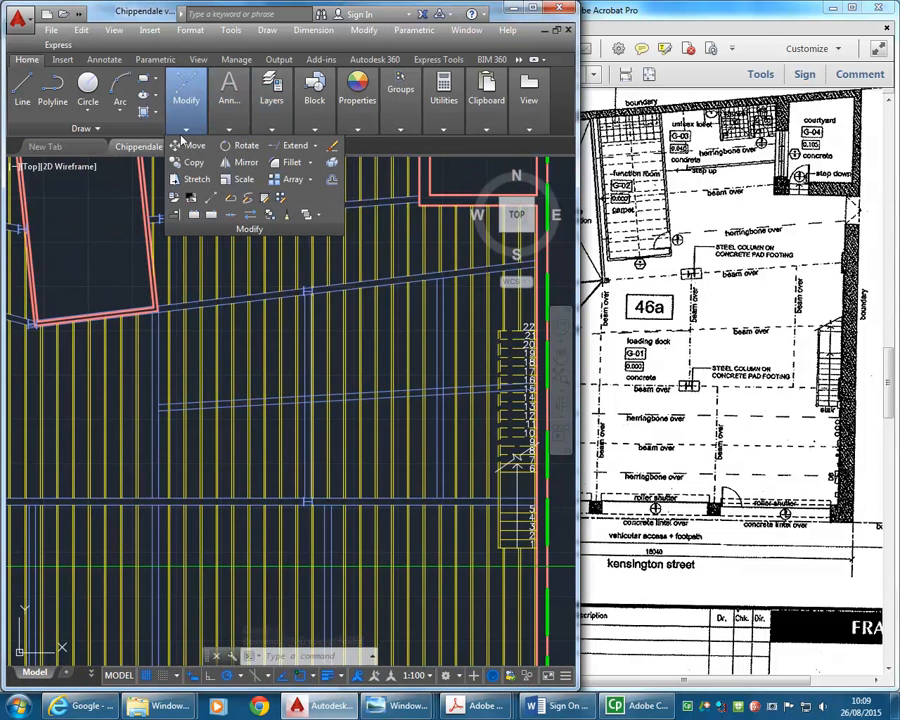
left_click(317, 149)
left_click(306, 169)
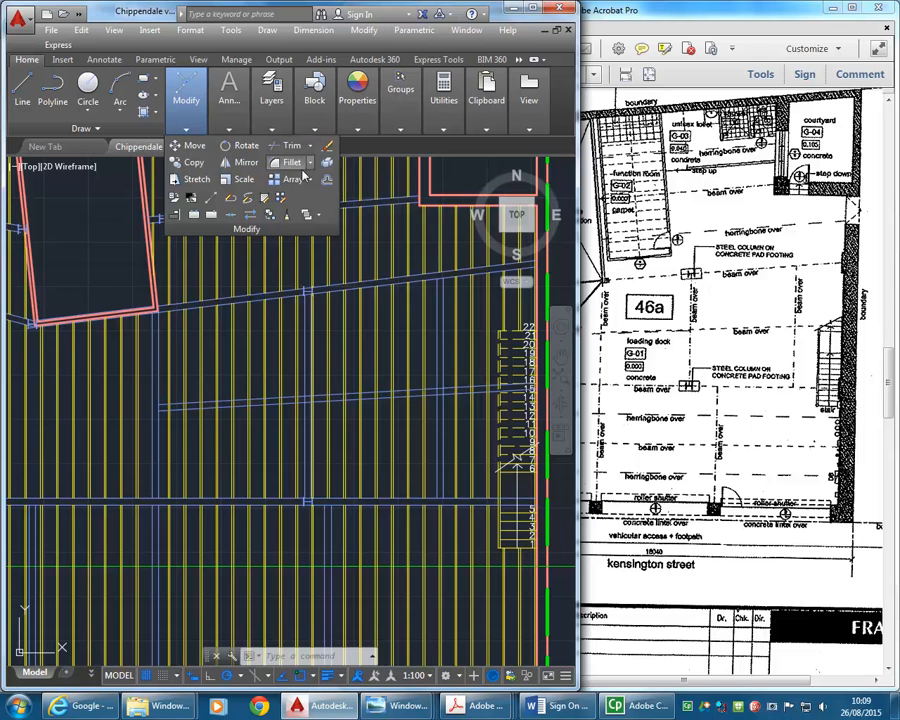
scroll(255, 360, "up", 2)
scroll(340, 416, "up", 2)
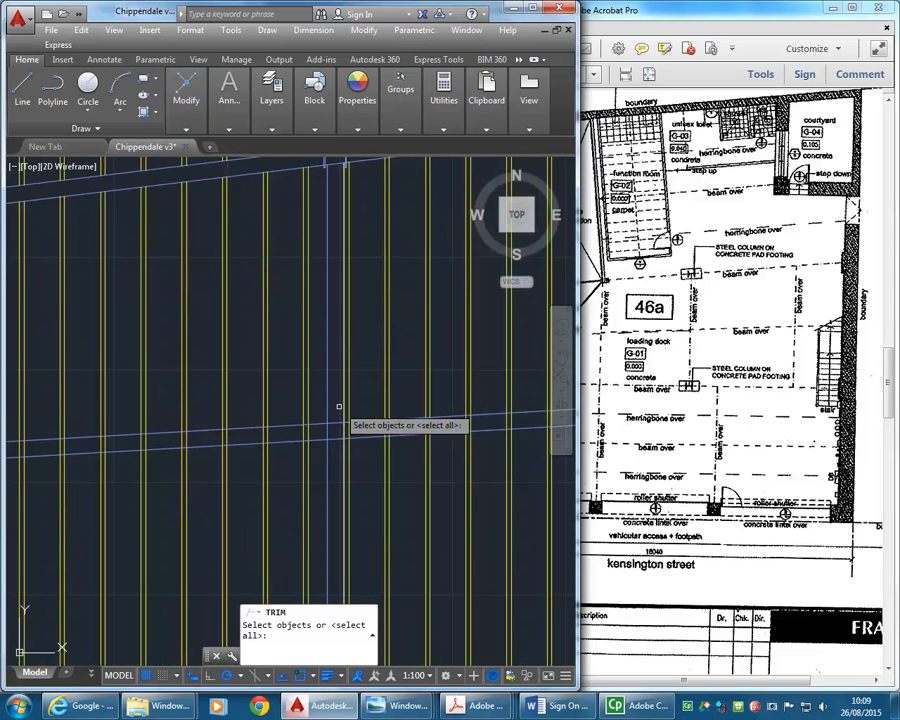
left_click(326, 406)
left_click(340, 405)
scroll(361, 392, "down", 2)
scroll(361, 392, "up", 6)
left_click(490, 371)
left_click(446, 391)
scroll(446, 391, "down", 3)
scroll(329, 421, "down", 1)
scroll(312, 411, "up", 3)
scroll(285, 421, "up", 2)
key("Return")
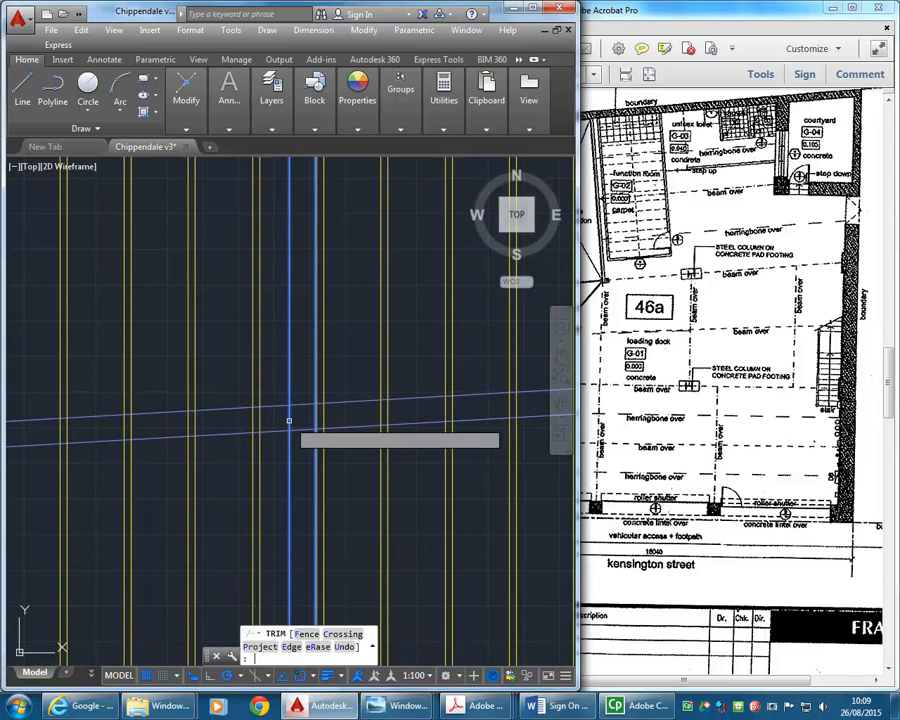
left_click(301, 406)
scroll(330, 420, "down", 4)
scroll(350, 370, "up", 3)
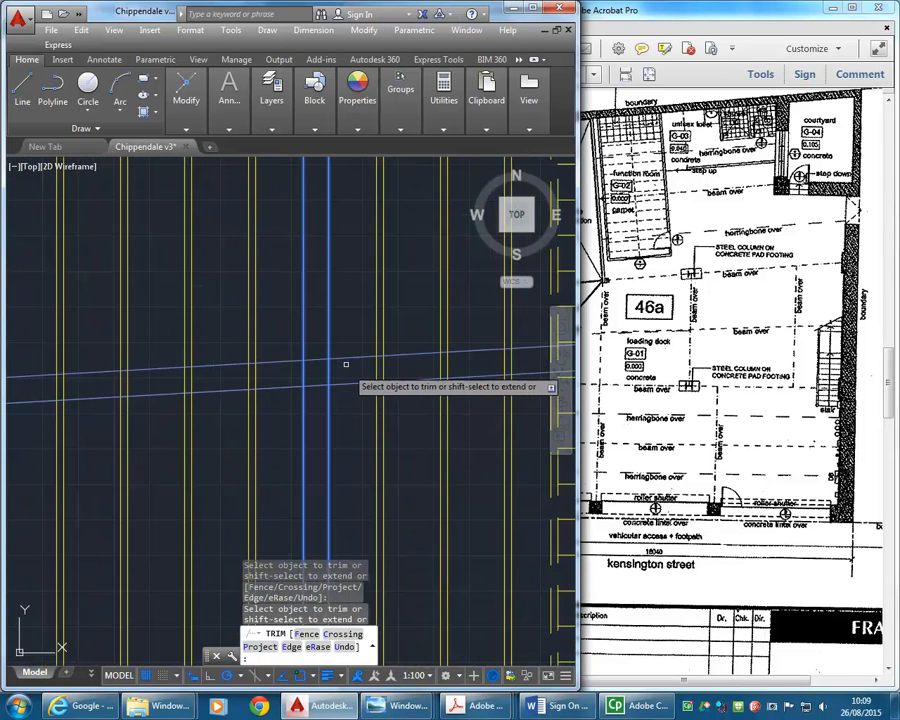
scroll(304, 373, "down", 4)
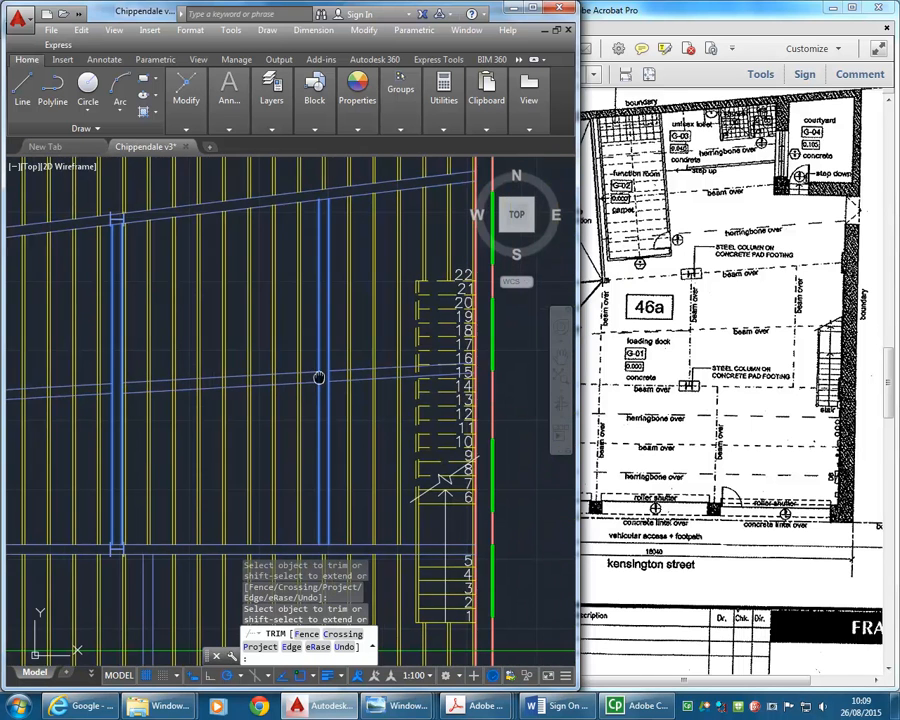
key("Return")
- Using the new beam's lines as cutting edges, trim the joists inside it between the west and middle north-south beams
key("Return")
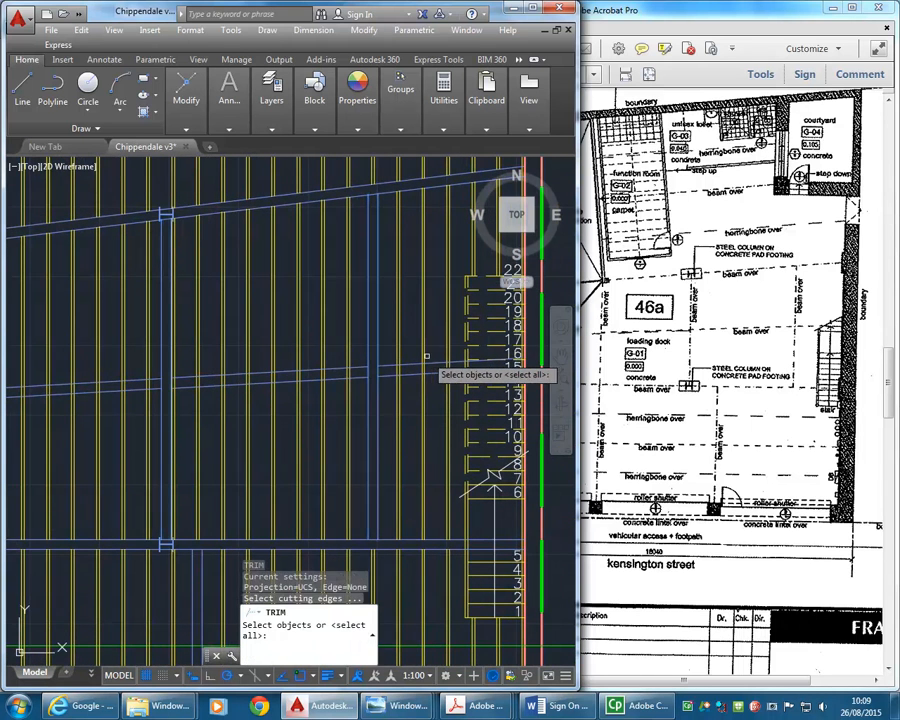
left_click(400, 388)
middle_click_drag(303, 382, 365, 383)
left_click(374, 361)
left_click(362, 392)
middle_click_drag(160, 381, 290, 377)
left_click(311, 370)
left_click(251, 408)
key("Return")
middle_click_drag(166, 376, 278, 378)
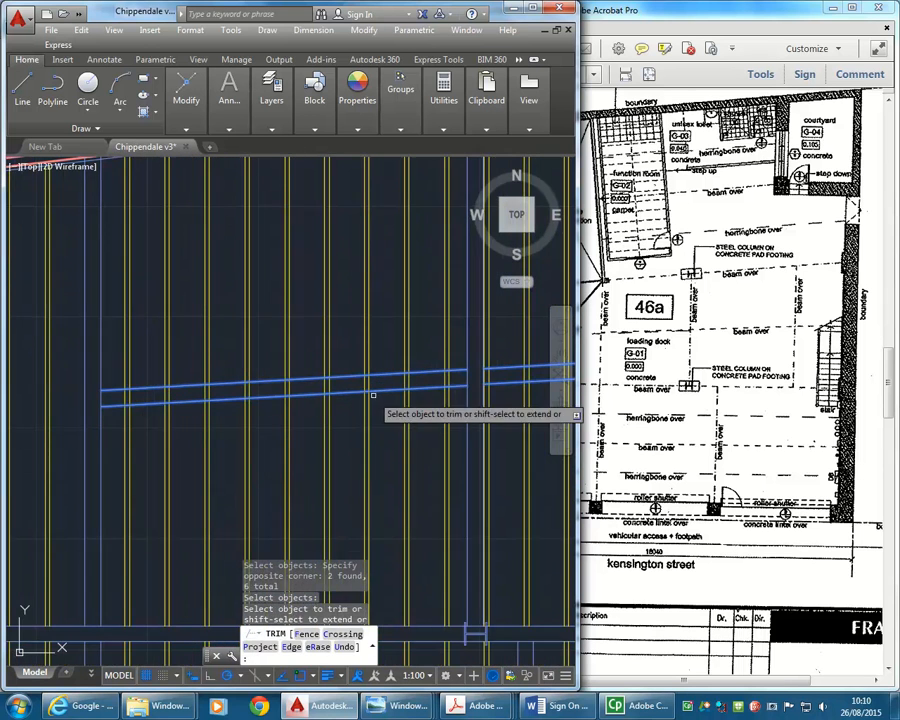
left_click(450, 377)
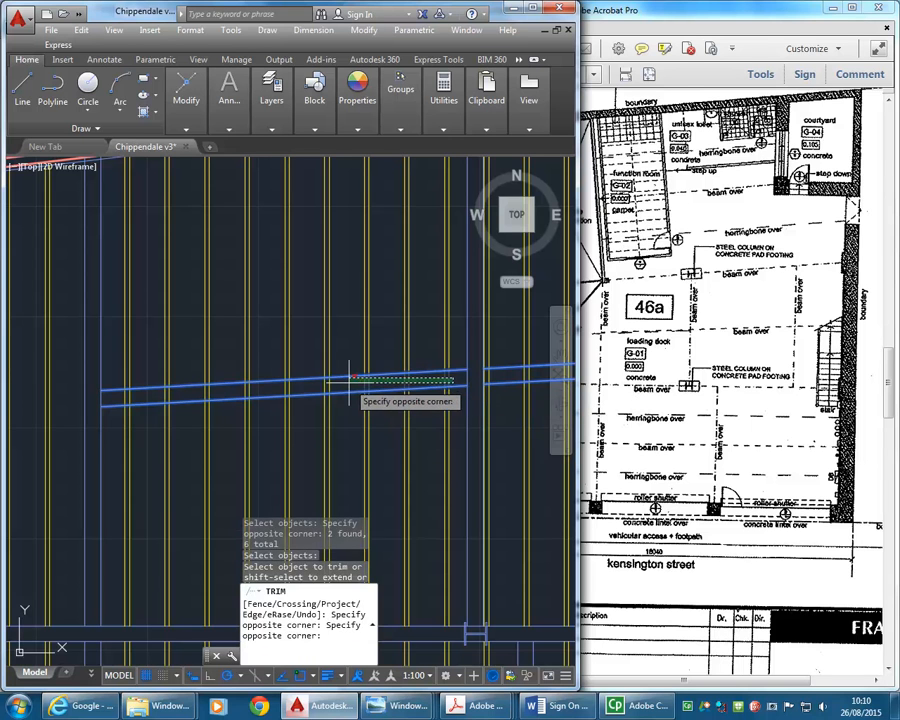
left_click(349, 378)
left_click(322, 377)
left_click(237, 386)
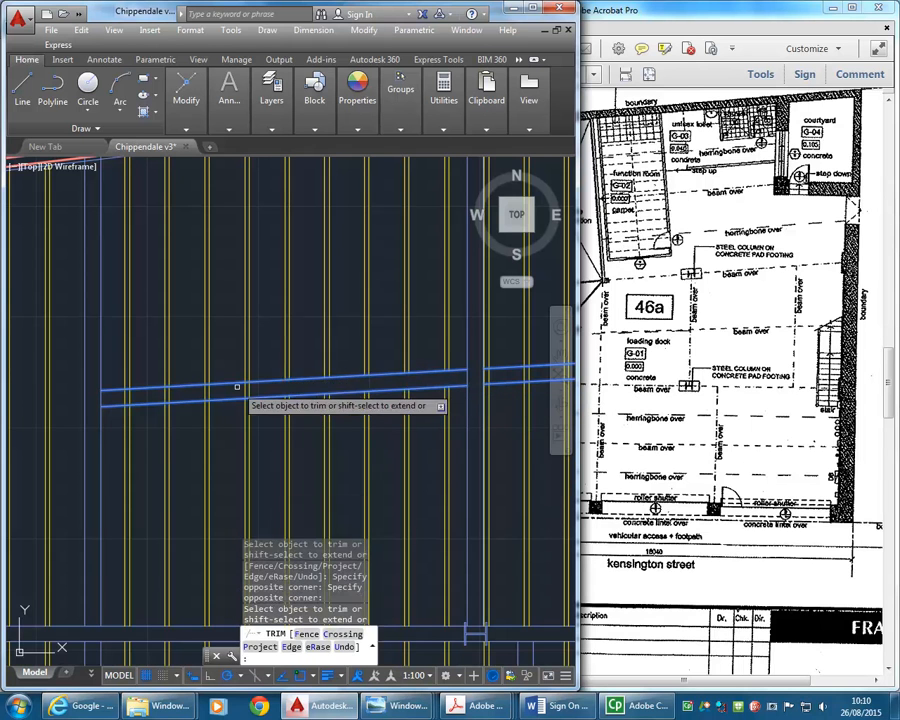
middle_click_drag(237, 386, 292, 382)
left_click(408, 371)
left_click(290, 375)
left_click(281, 377)
left_click(179, 384)
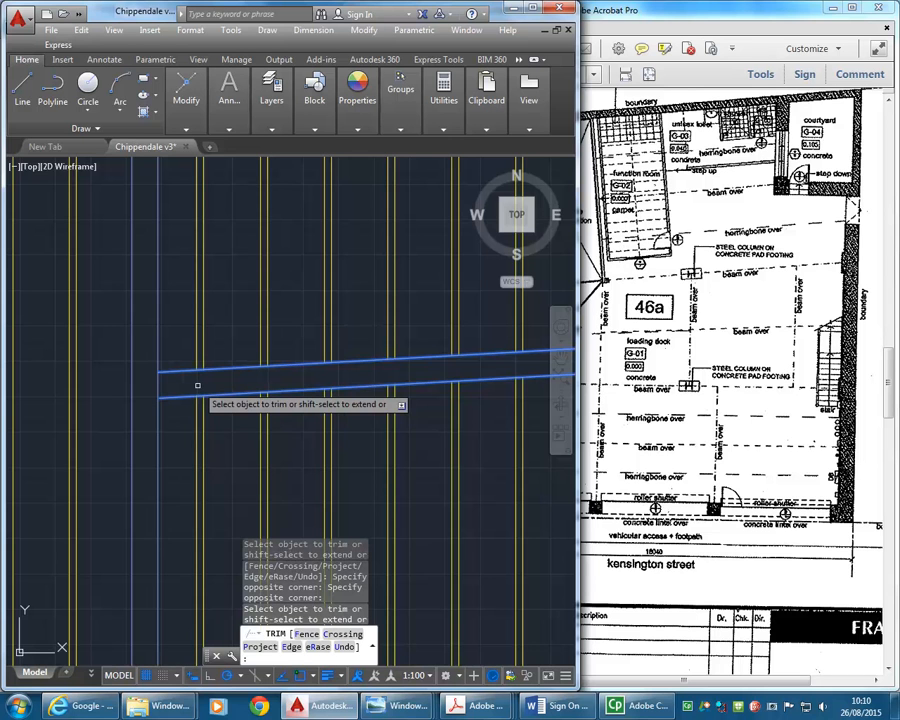
mouse_move(263, 408)
middle_mouse_down()
mouse_move(144, 411)
mouse_move(200, 399)
mouse_move(277, 420)
mouse_move(263, 421)
middle_mouse_up()
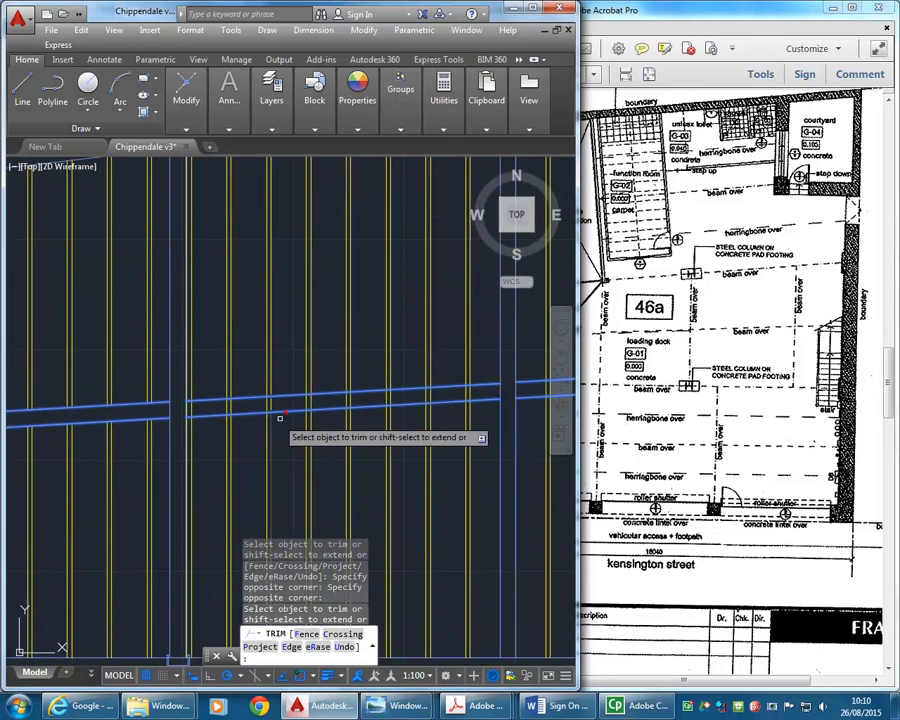
- Trim the joists inside the new beam between the middle and east north-south beams
left_click(477, 395)
left_click(366, 393)
left_click(358, 397)
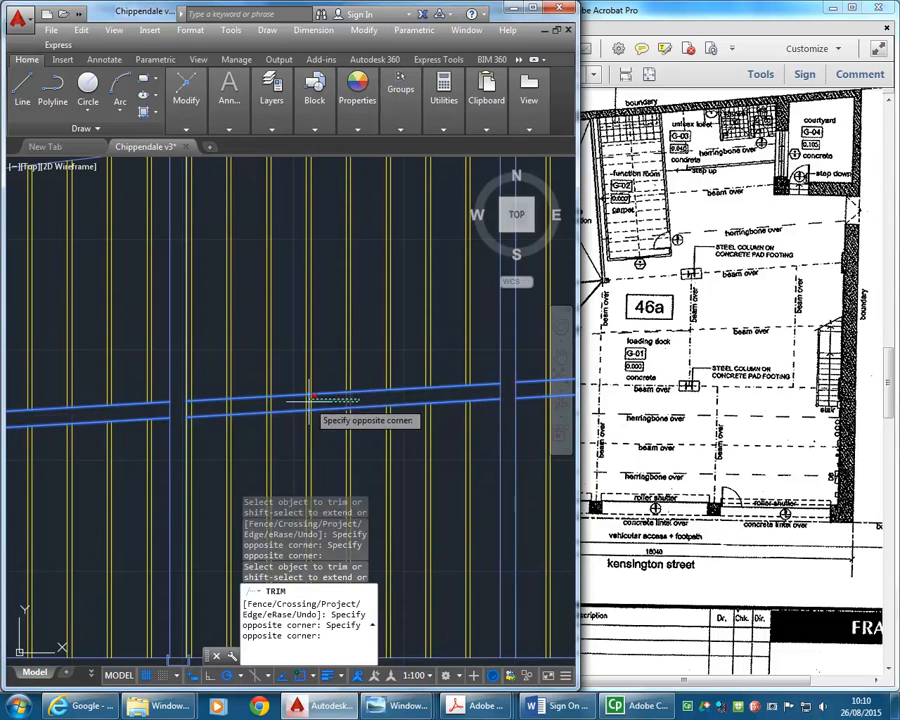
left_click(289, 397)
scroll(286, 400, "up", 2)
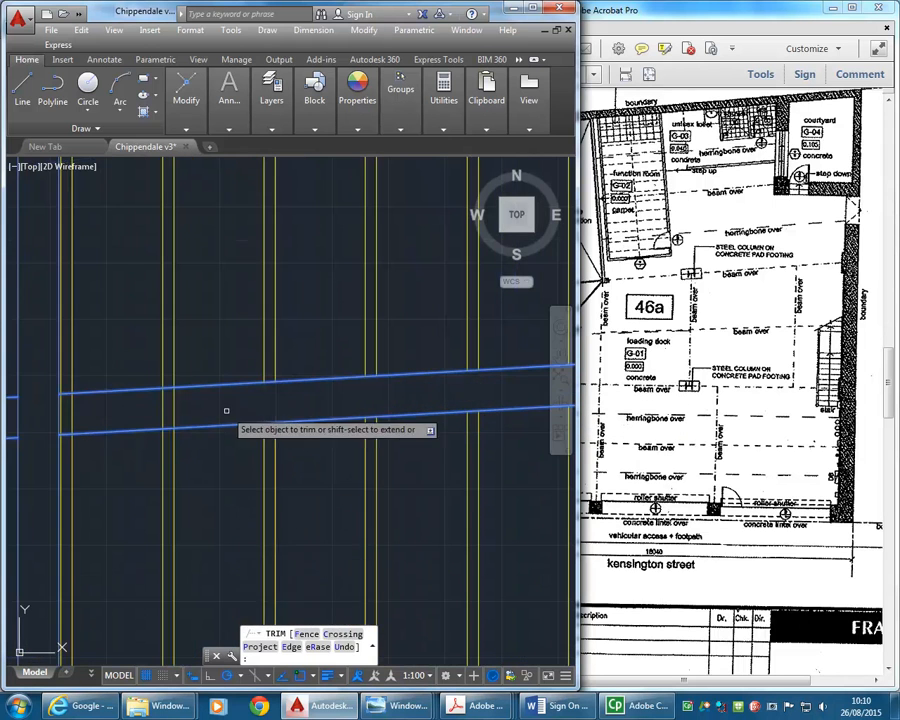
left_click(258, 405)
left_click(162, 413)
scroll(236, 411, "up", 2)
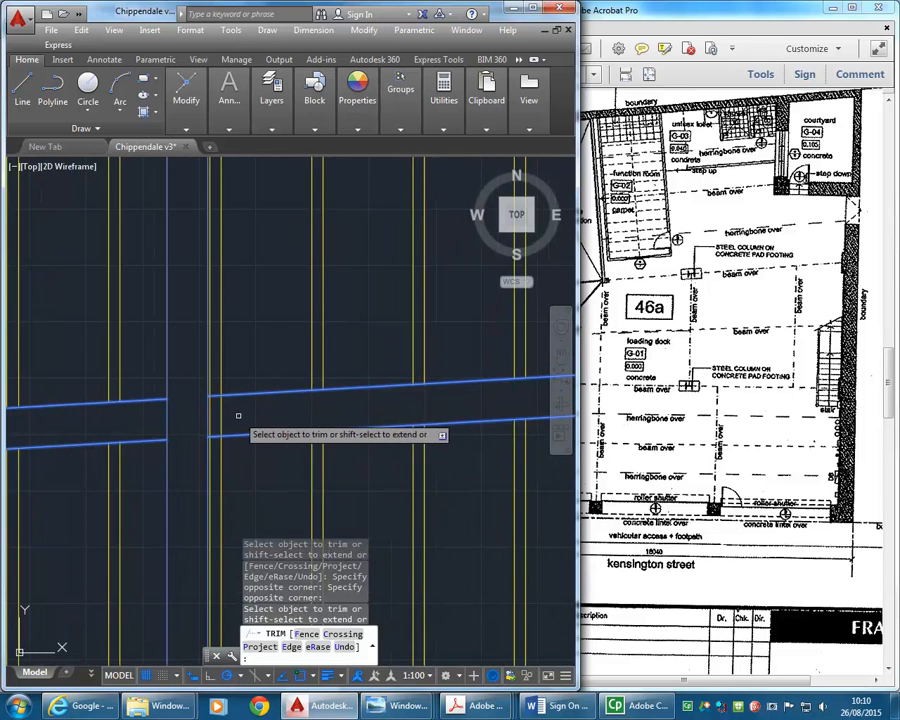
left_click(217, 408)
left_click(161, 418)
- Trim the joists inside the new beam between the east north-south beam and the stair
scroll(217, 408, "down", 3)
middle_click_drag(217, 408, 164, 405)
scroll(278, 424, "down", 1)
scroll(197, 402, "down", 4)
mouse_move(278, 424)
middle_mouse_down()
mouse_move(197, 402)
mouse_move(143, 404)
middle_mouse_up()
scroll(234, 400, "up", 4)
middle_click_drag(236, 402, 199, 409)
scroll(264, 387, "up", 2)
mouse_move(265, 387)
middle_mouse_down()
mouse_move(239, 390)
mouse_move(199, 428)
mouse_move(217, 428)
middle_mouse_up()
key("Return")
scroll(191, 402, "down", 2)
- Compare the beam layout near the stair with the site photo Pics 031.jpg
mouse_move(375, 705)
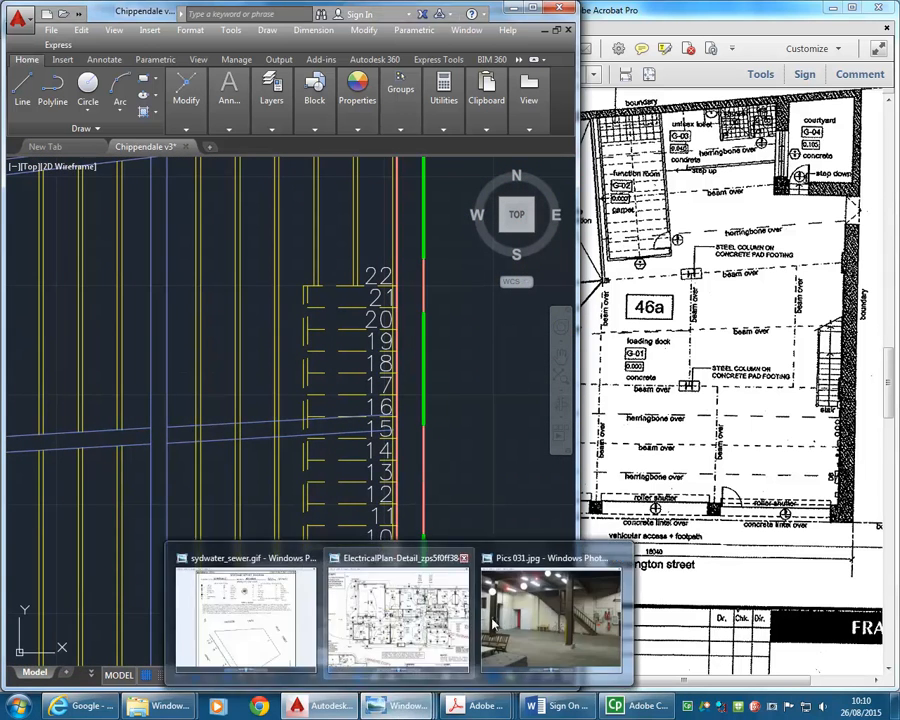
mouse_move(518, 625)
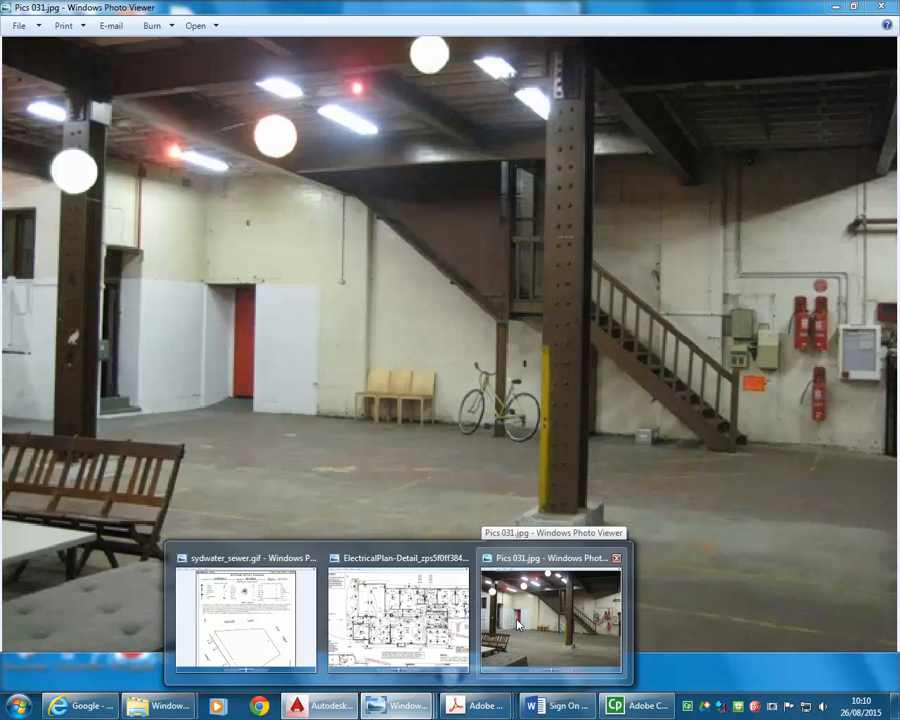
scroll(307, 386, "down", 2)
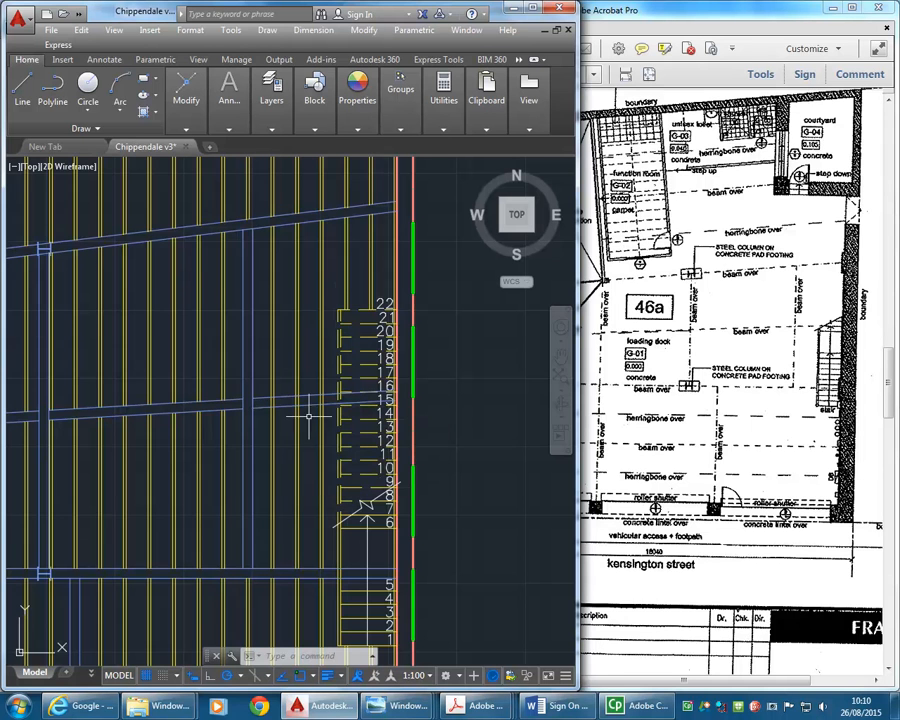
scroll(309, 416, "down", 2)
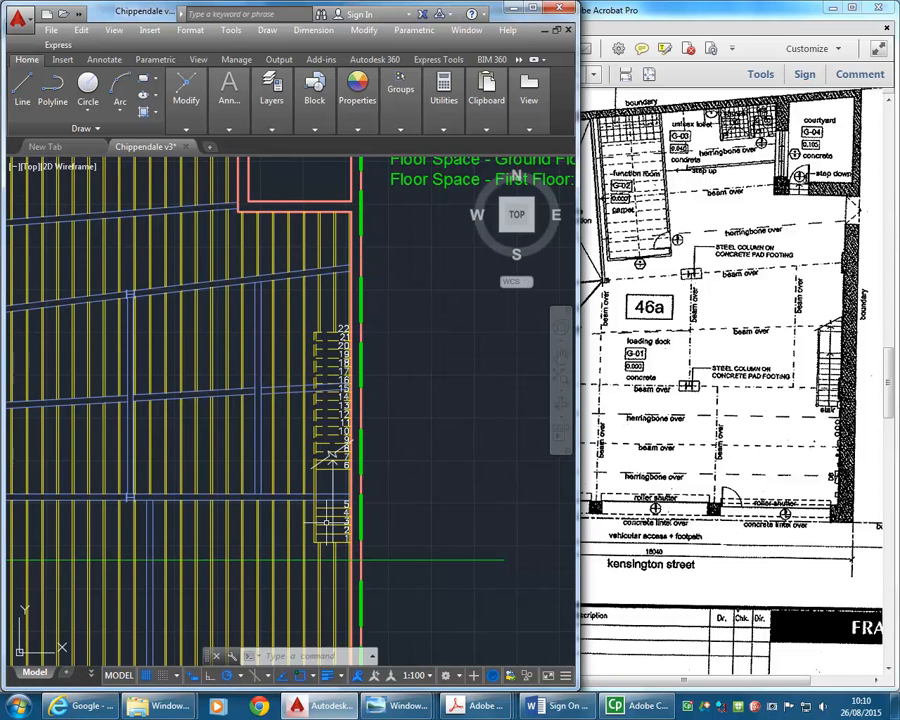
left_click(309, 316)
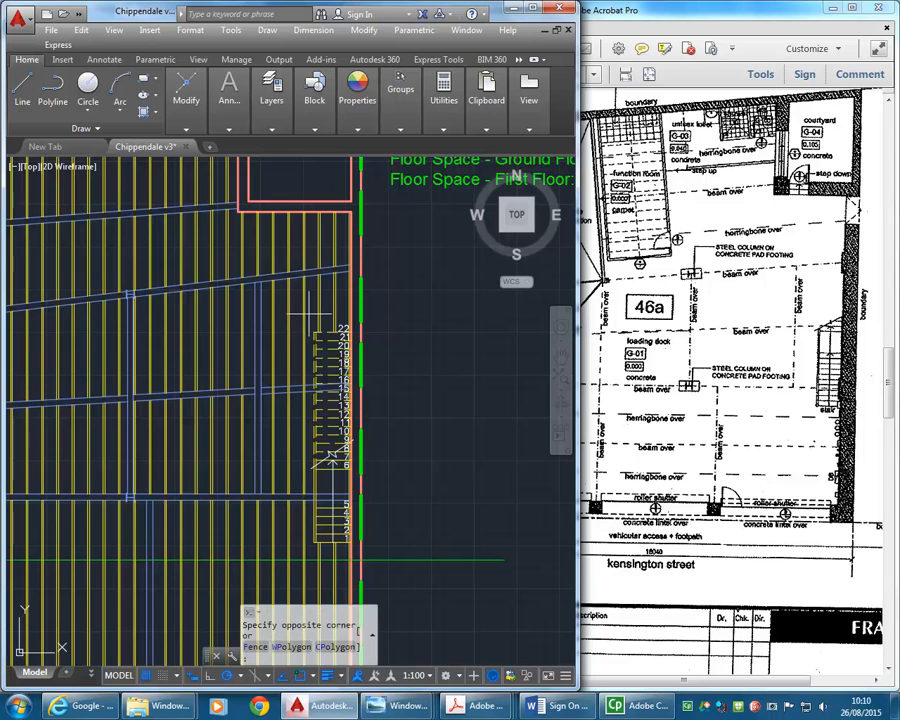
left_click(387, 540)
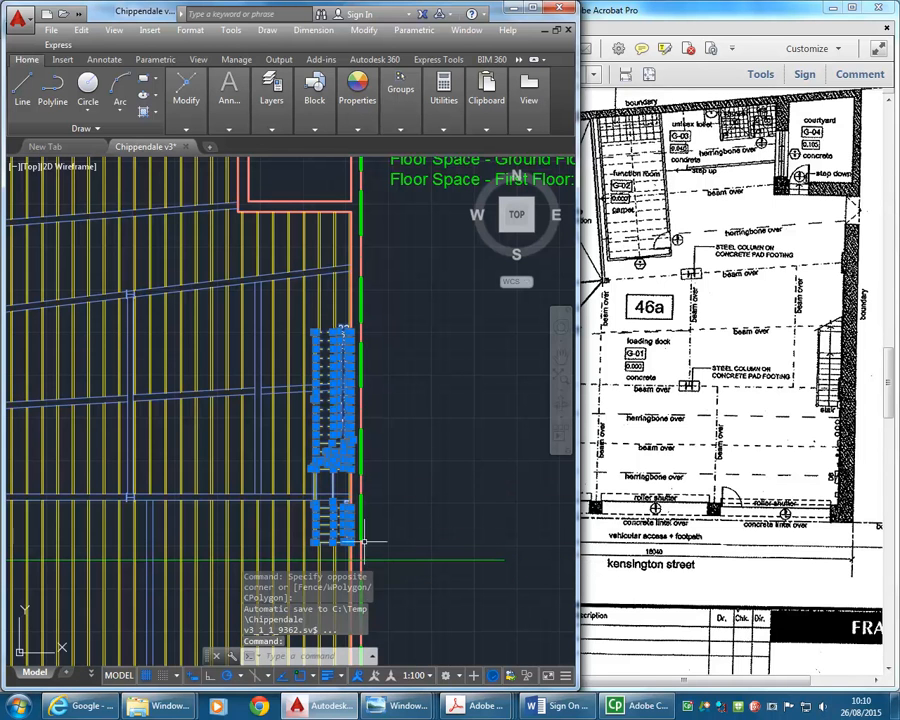
key("Escape")
key("Escape")
- Examine the stair, its landing and the beams above it in site photos Pics 031.jpg and Pics 032.jpg
mouse_move(406, 707)
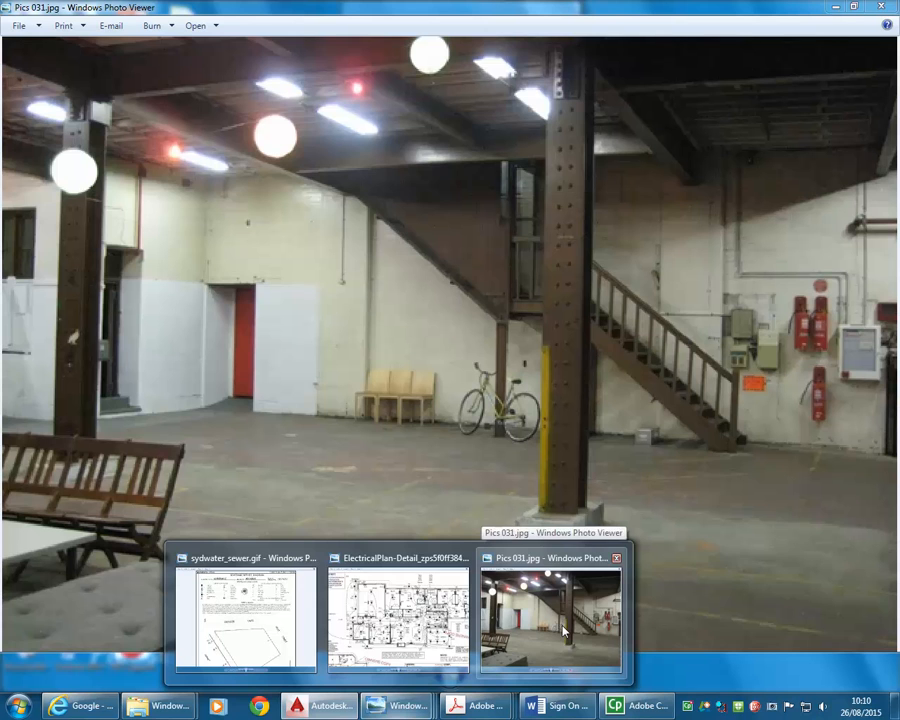
left_click(563, 630)
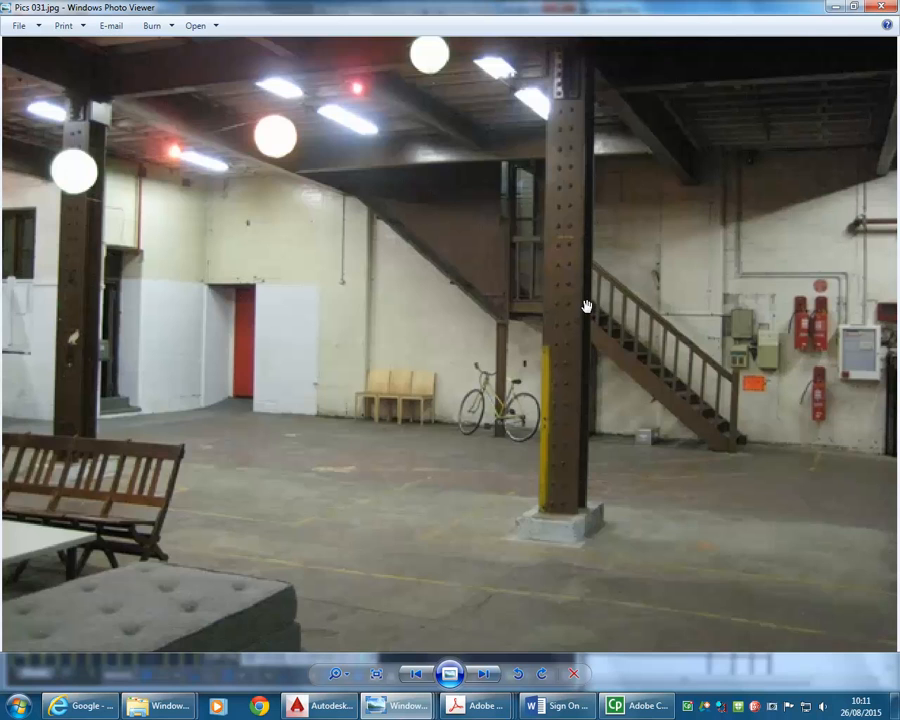
left_click(483, 674)
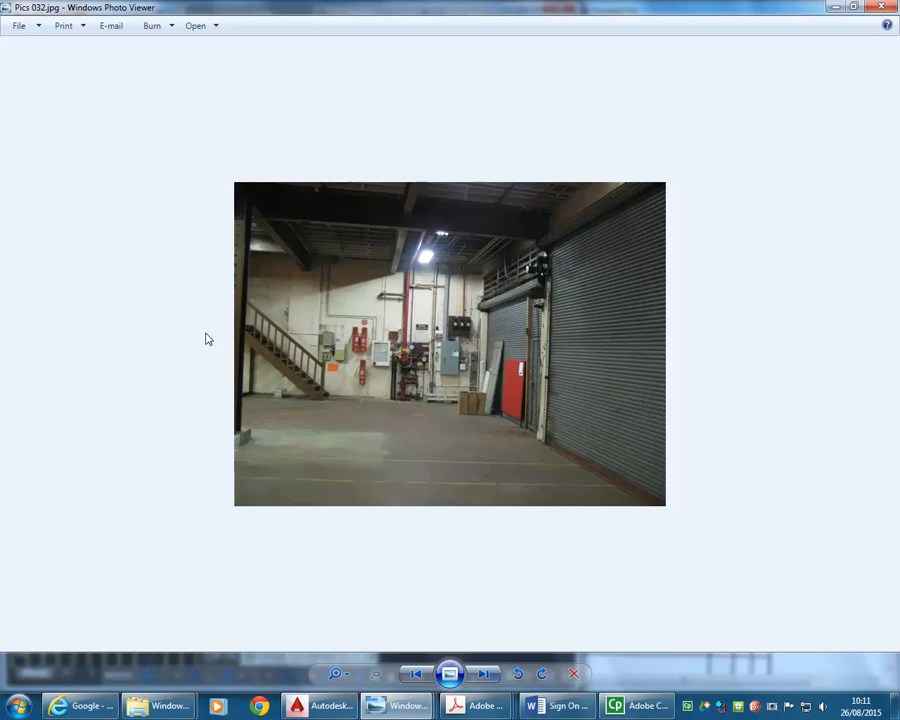
scroll(206, 339, "up", 4)
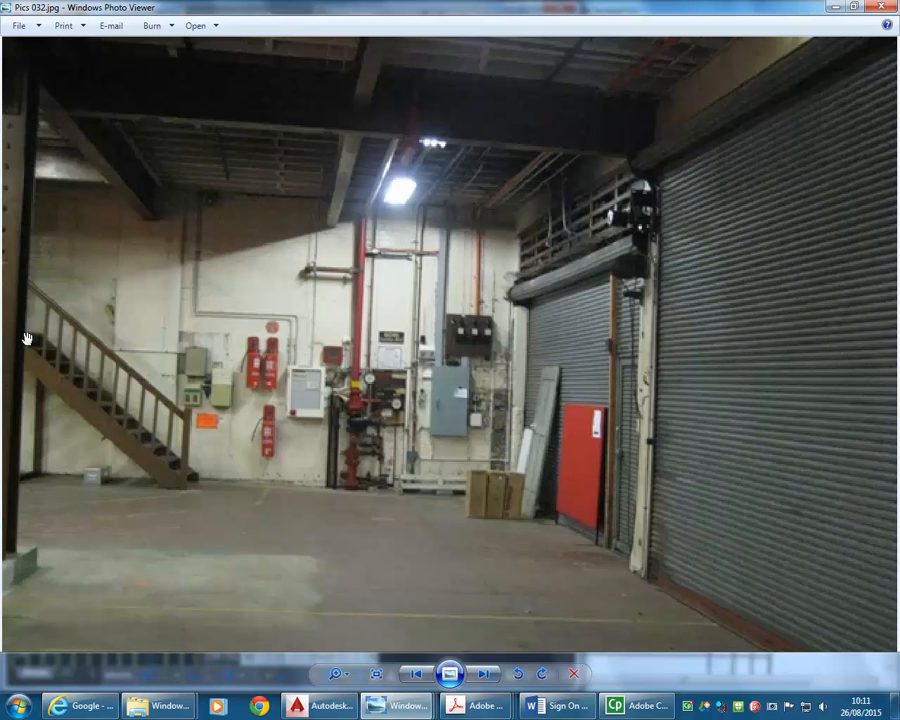
- Browse the other site photos for a clearer view of the stair and examine its flights and landing in Pics 021.jpg
left_click(486, 677)
left_click(482, 676)
left_click(482, 676)
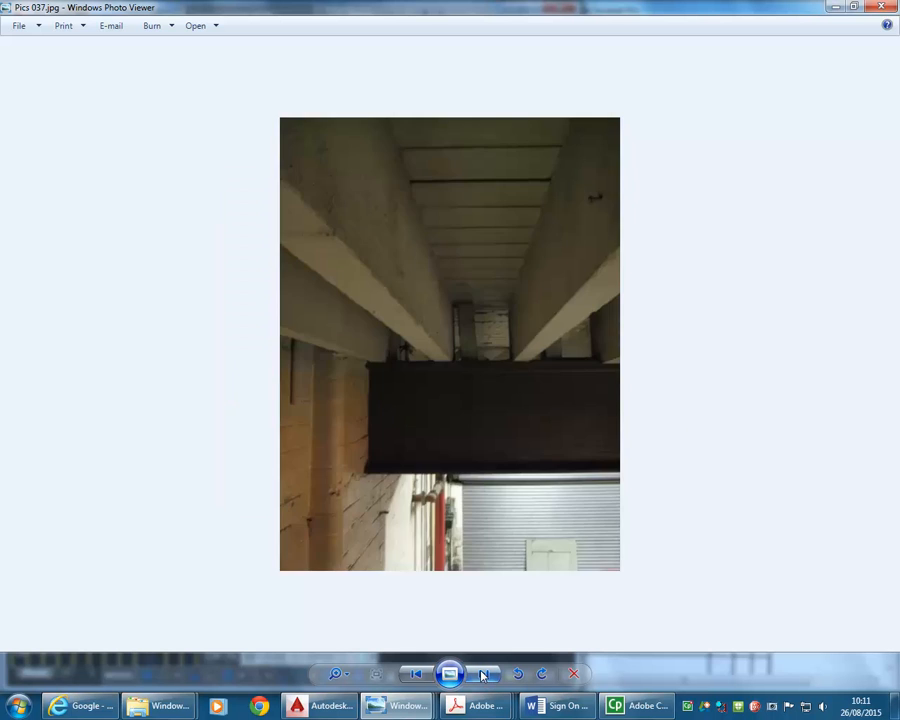
left_click(482, 676)
left_click(482, 676)
left_click(482, 676)
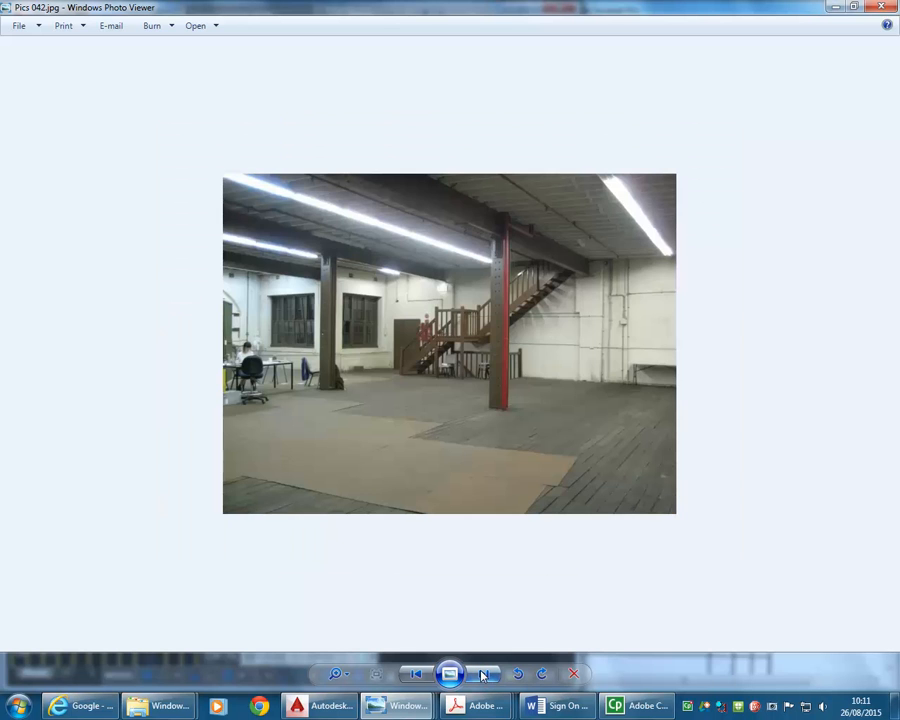
left_click(413, 676)
left_click(413, 676)
left_click(413, 676)
left_click(413, 676)
left_click(413, 676)
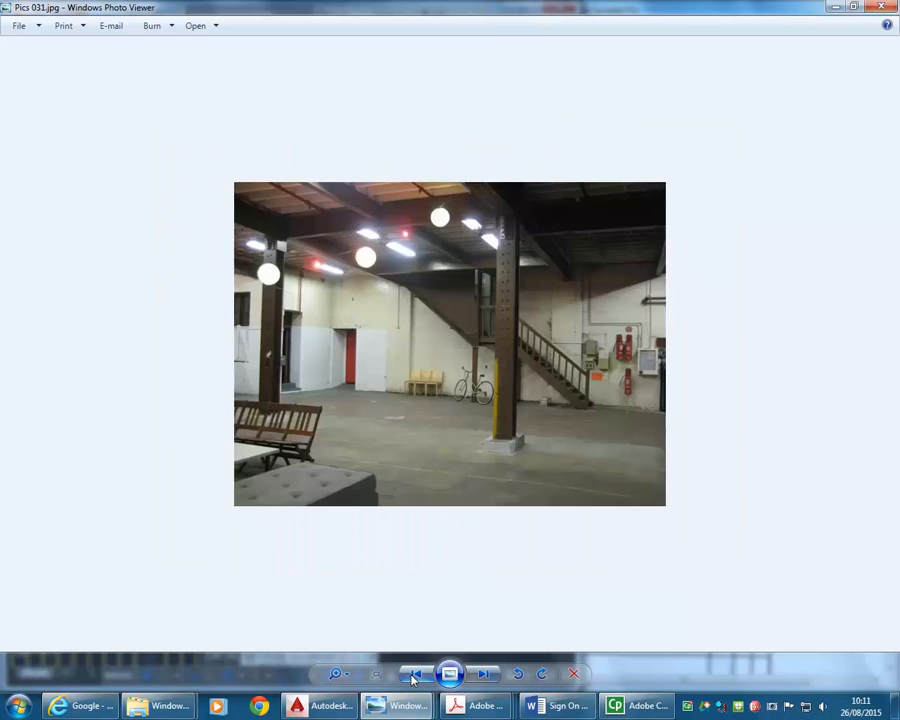
left_click(413, 676)
left_click(413, 676)
left_click(413, 676)
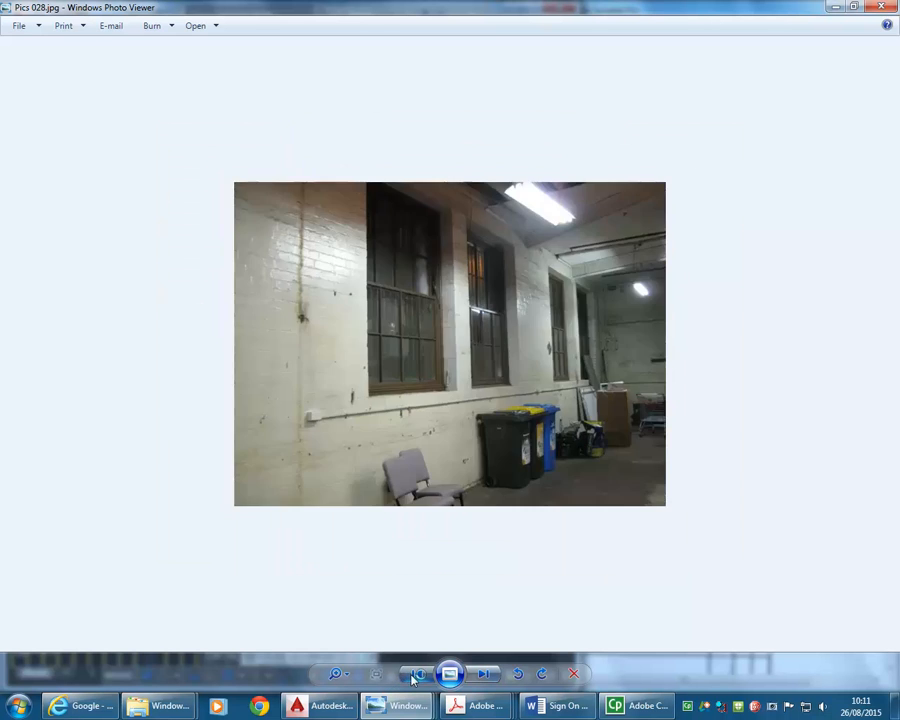
left_click(413, 676)
left_click(413, 676)
left_click(413, 676)
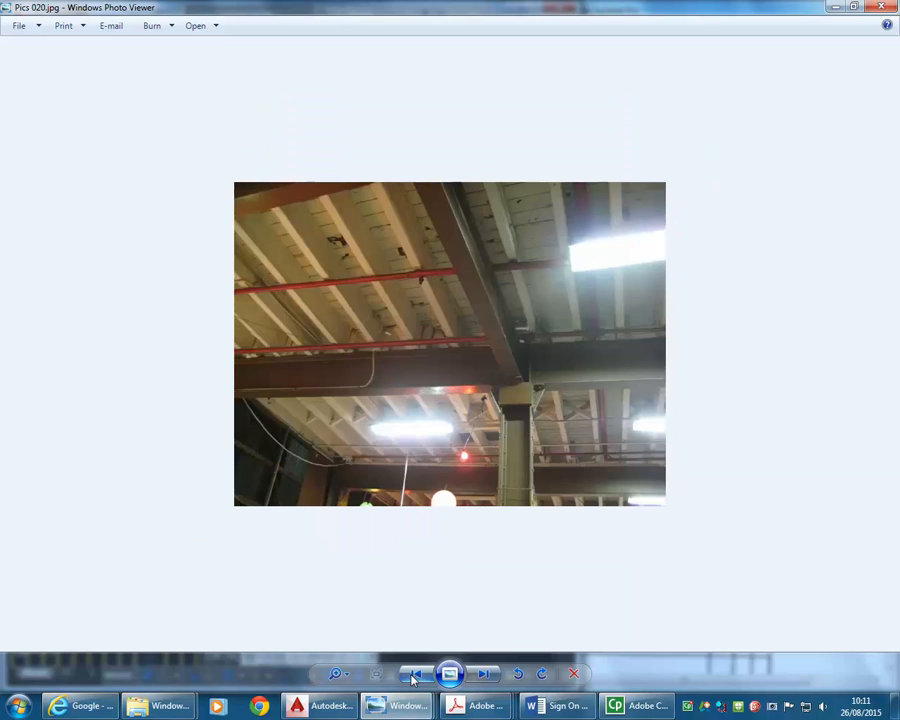
left_click(492, 675)
scroll(582, 373, "up", 3)
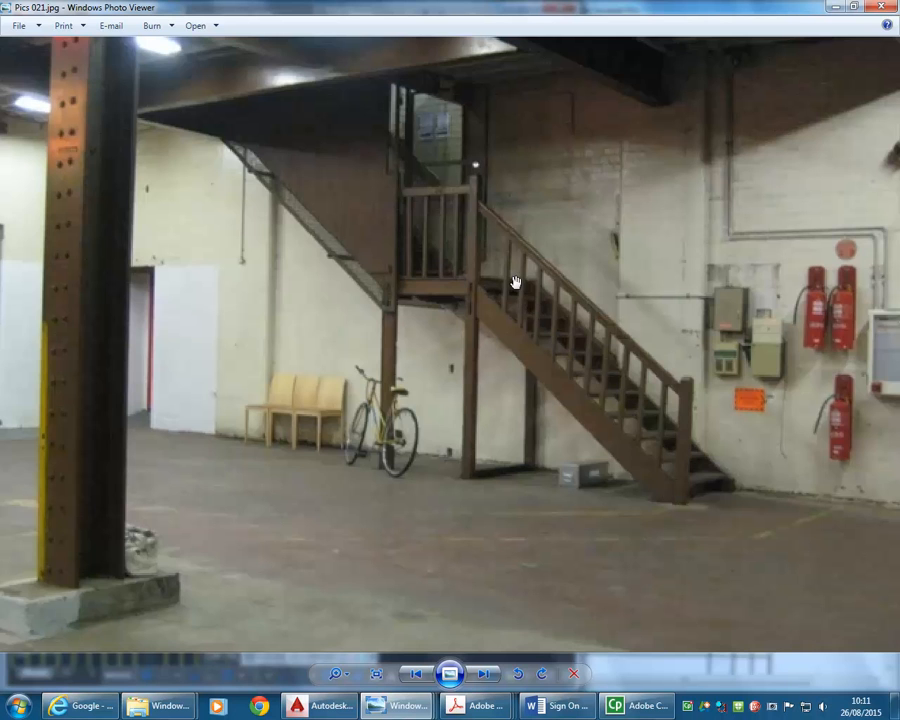
left_click(836, 9)
- Examine the drawn stair's treads and the landing between treads 5 and 6 where the beam crosses it
scroll(380, 455, "up", 2)
scroll(380, 455, "up", 1)
scroll(299, 494, "up", 1)
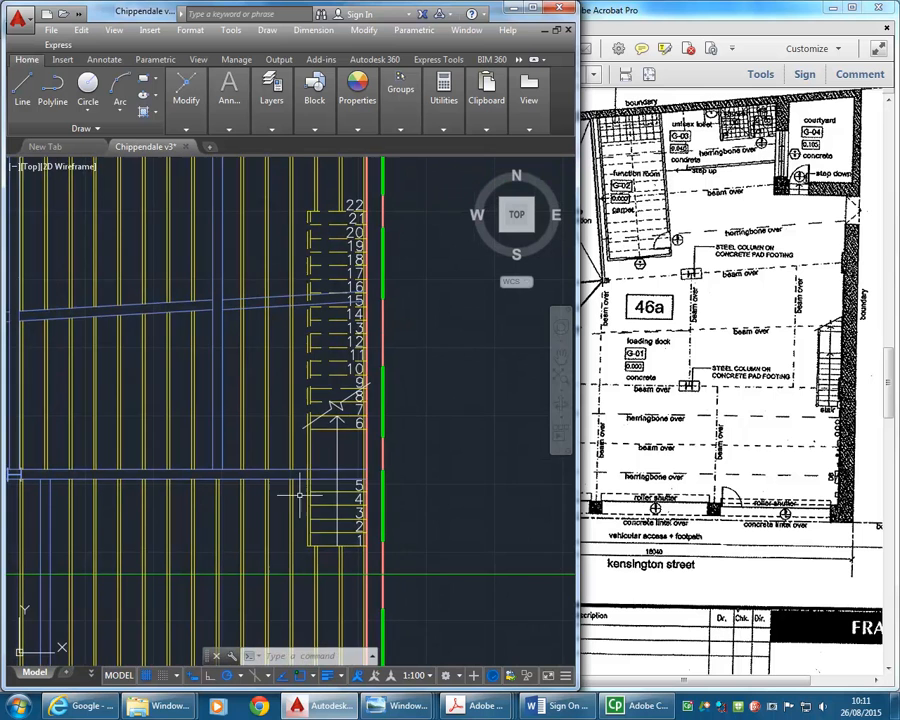
scroll(310, 478, "up", 1)
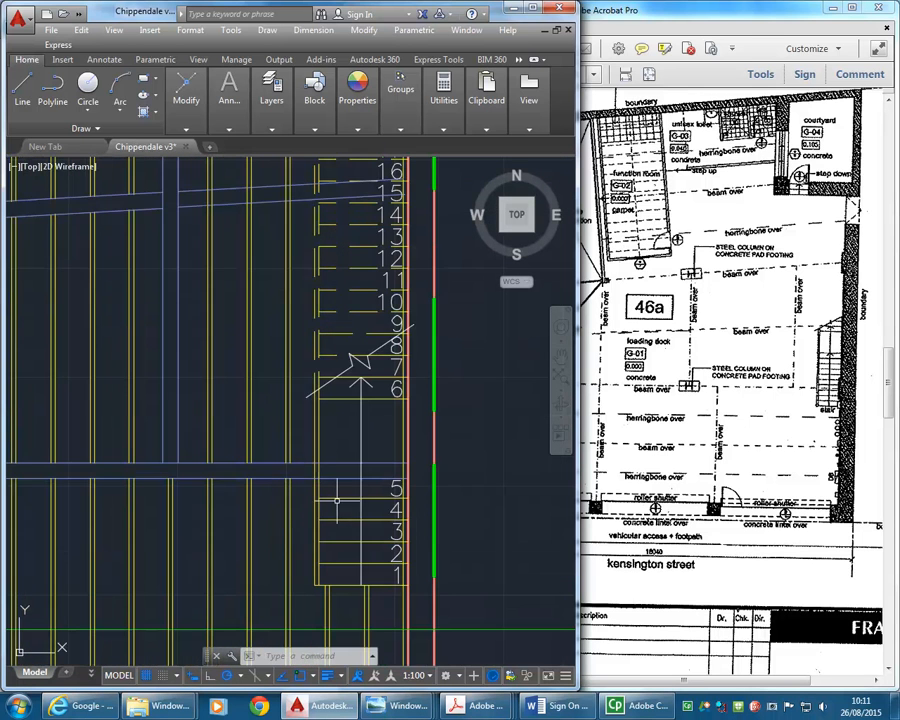
scroll(327, 480, "up", 1)
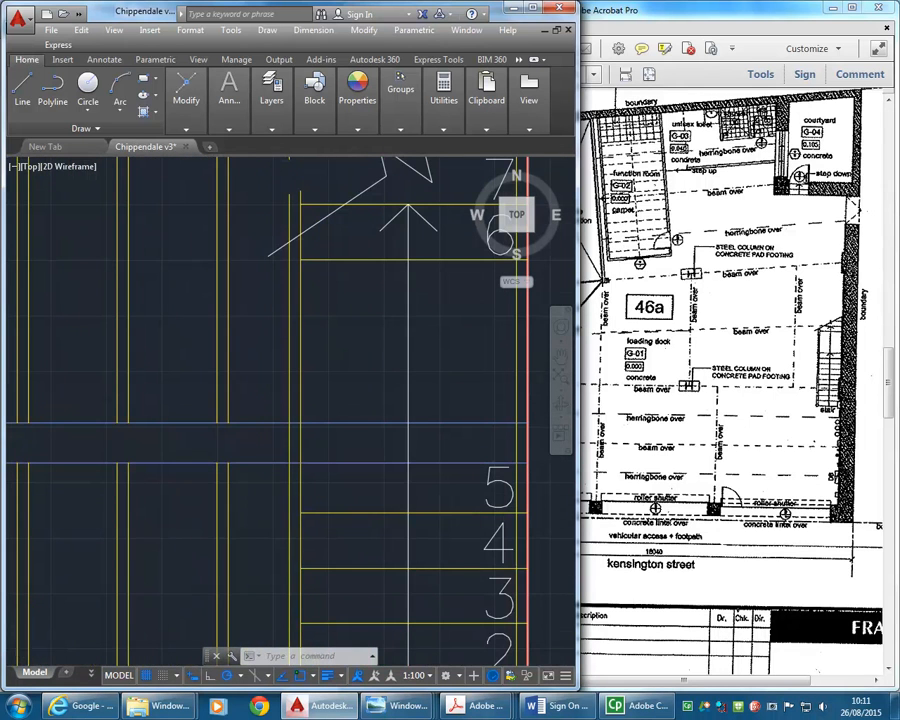
scroll(412, 465, "down", 5)
mouse_move(412, 476)
middle_mouse_down()
mouse_move(440, 476)
mouse_move(356, 489)
middle_mouse_up()
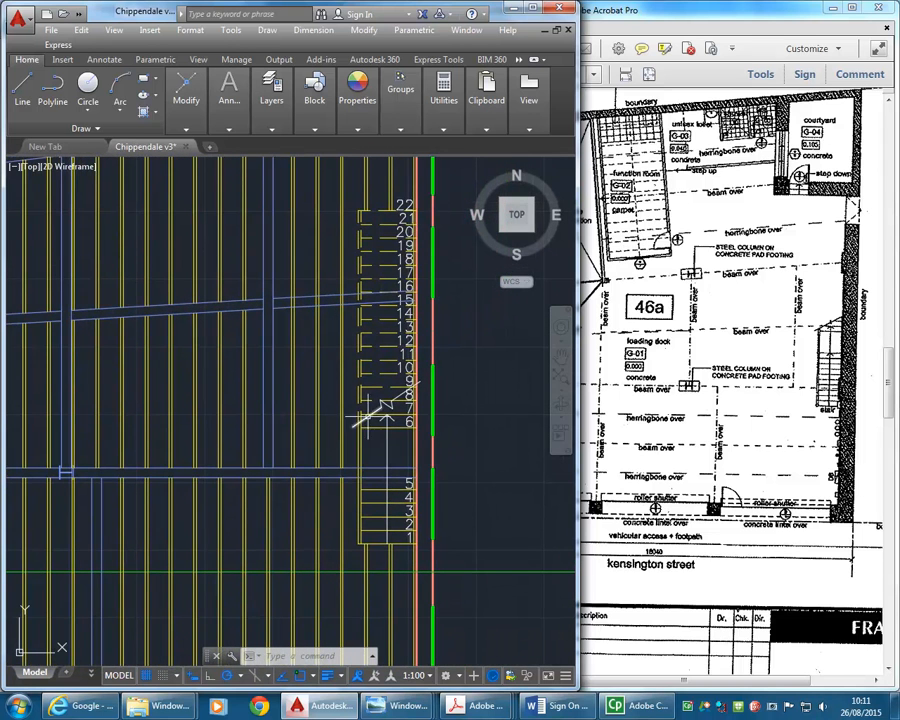
scroll(382, 446, "up", 2)
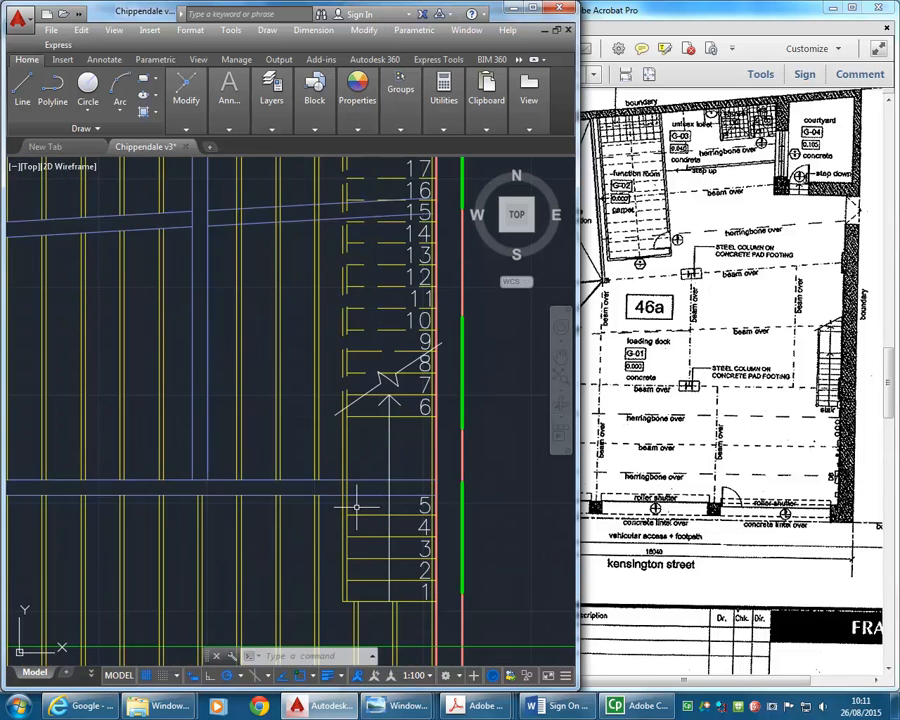
scroll(281, 440, "down", 2)
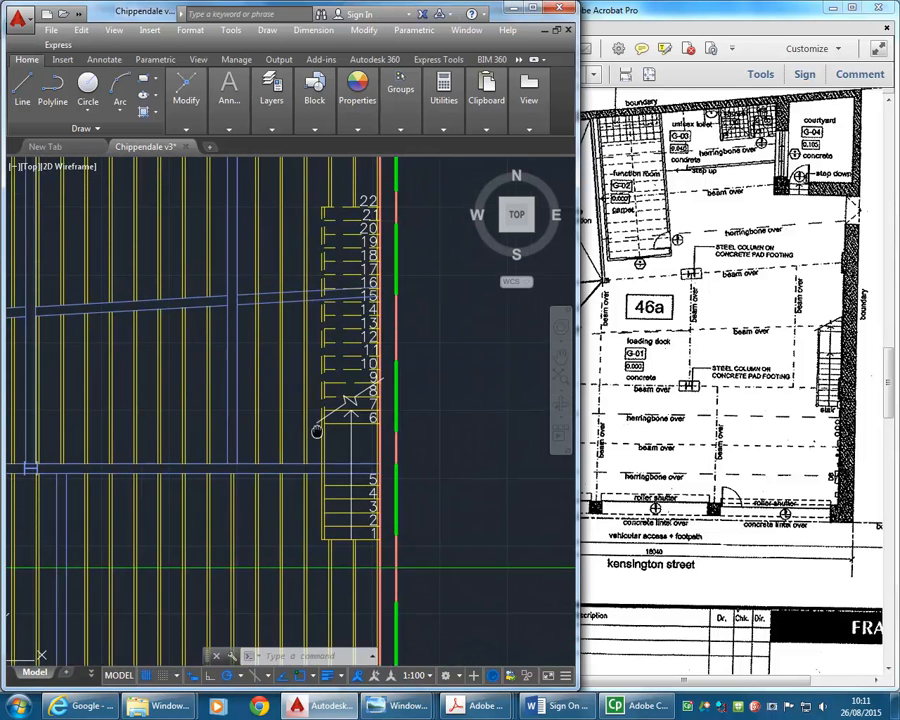
- Move the whole stair horizontally east into the empty area outside the boundary wall
left_click(313, 183)
left_click(418, 540)
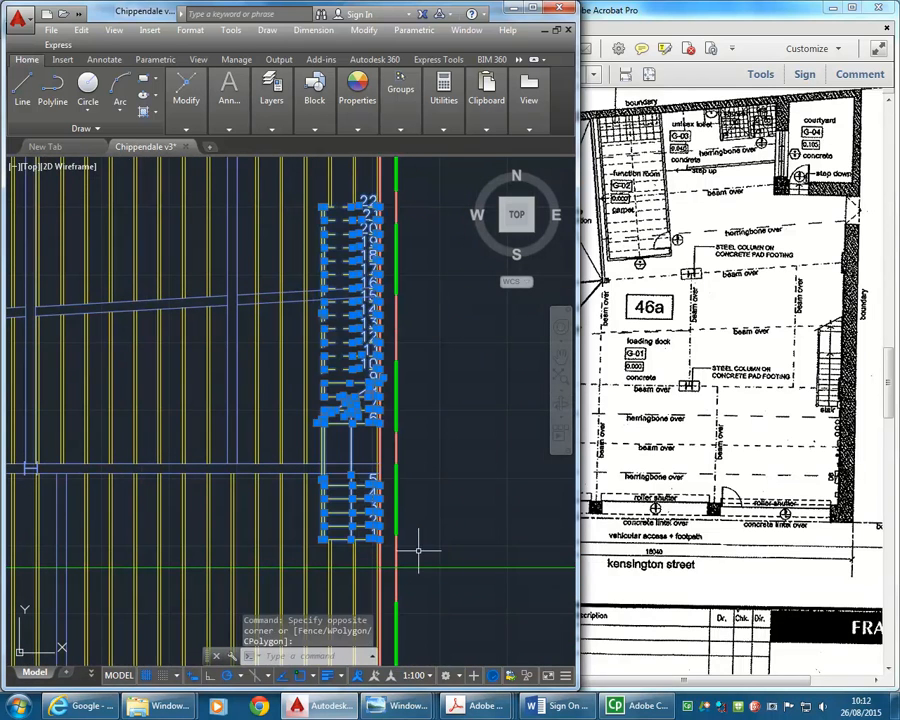
left_click(185, 127)
left_click(190, 146)
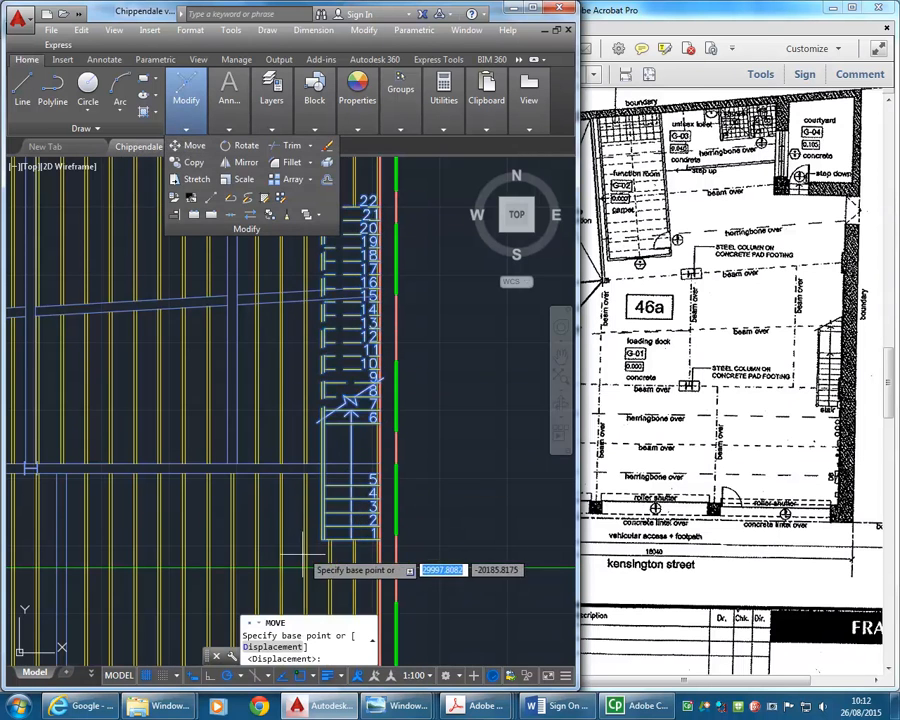
left_click(305, 545)
left_click(435, 541)
mouse_move(442, 470)
middle_mouse_down()
mouse_move(326, 456)
mouse_move(306, 470)
mouse_move(257, 431)
middle_mouse_up()
scroll(257, 431, "up", 2)
scroll(245, 426, "down", 2)
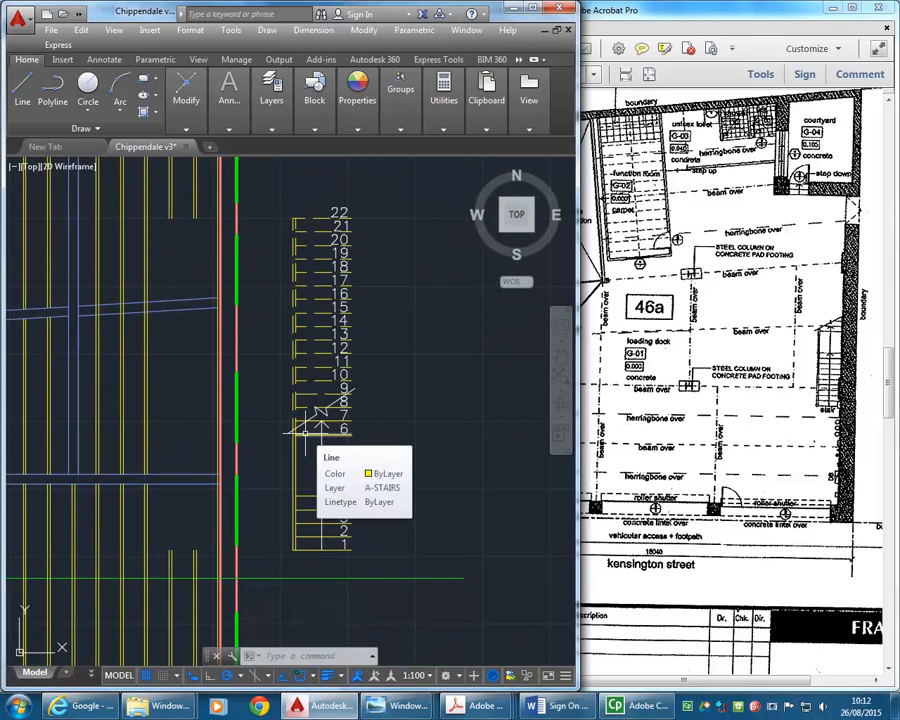
- Move treads 6 to 22 with the break line and arrowhead down, placing tread line 6 a 250 offset above tread line 5
left_click(275, 190)
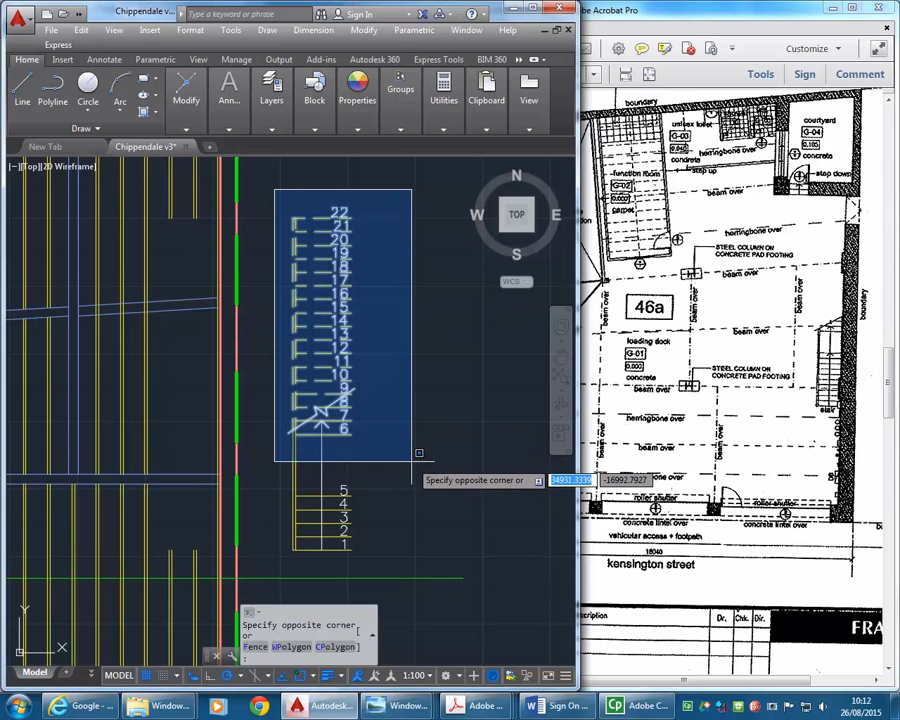
left_click(419, 453)
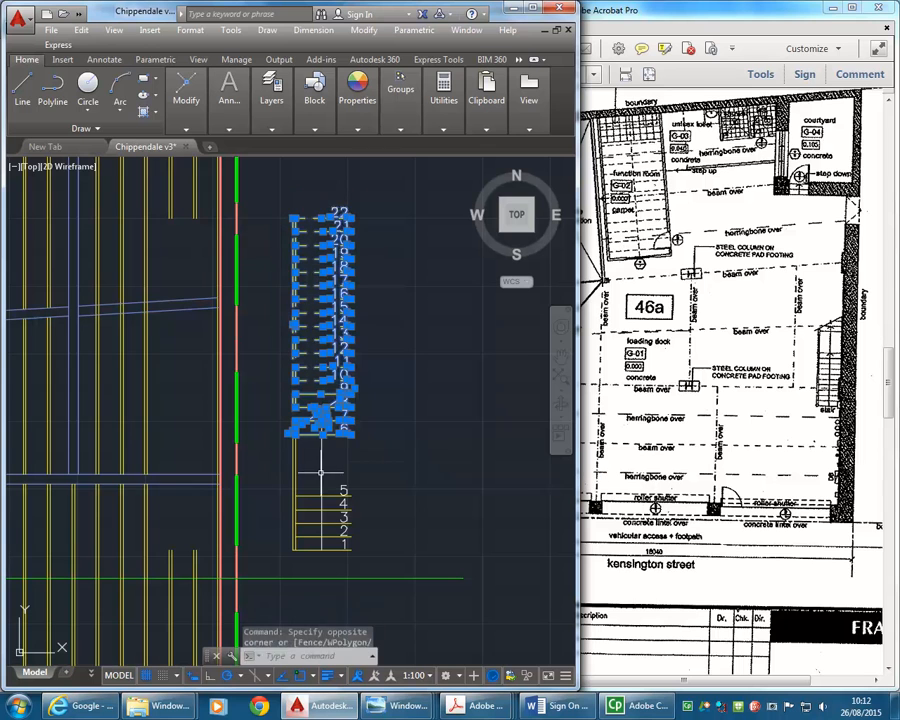
mouse_move(179, 103)
left_click(184, 147)
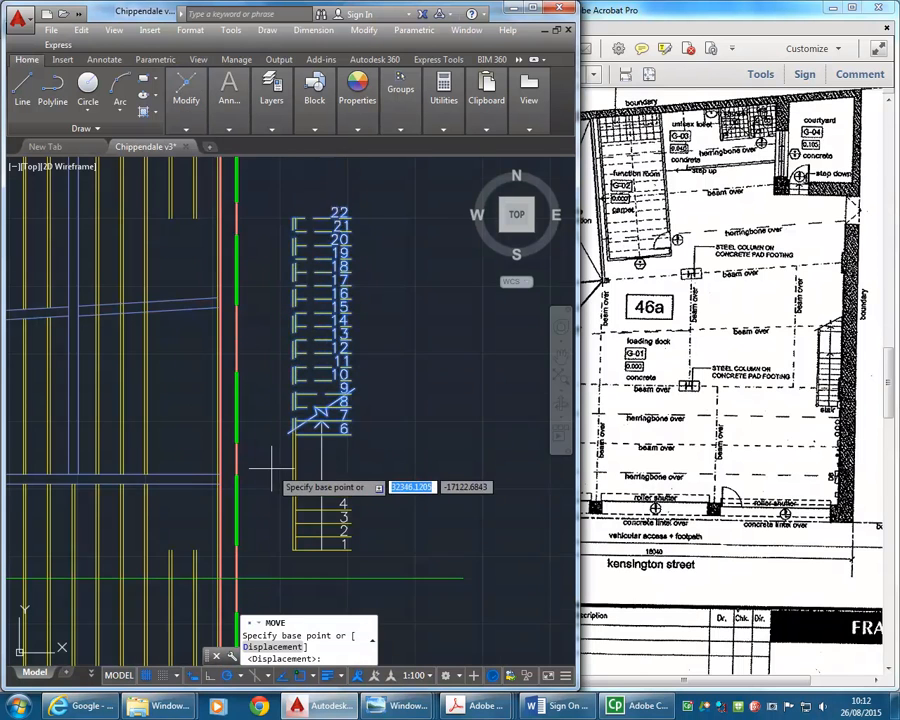
scroll(290, 440, "up", 5)
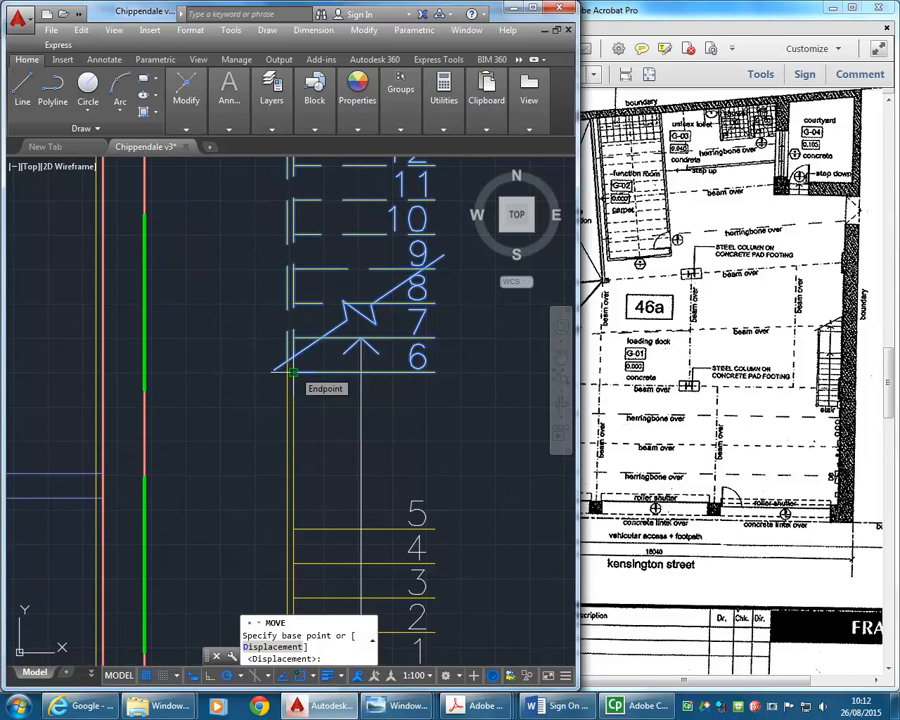
left_click(290, 372)
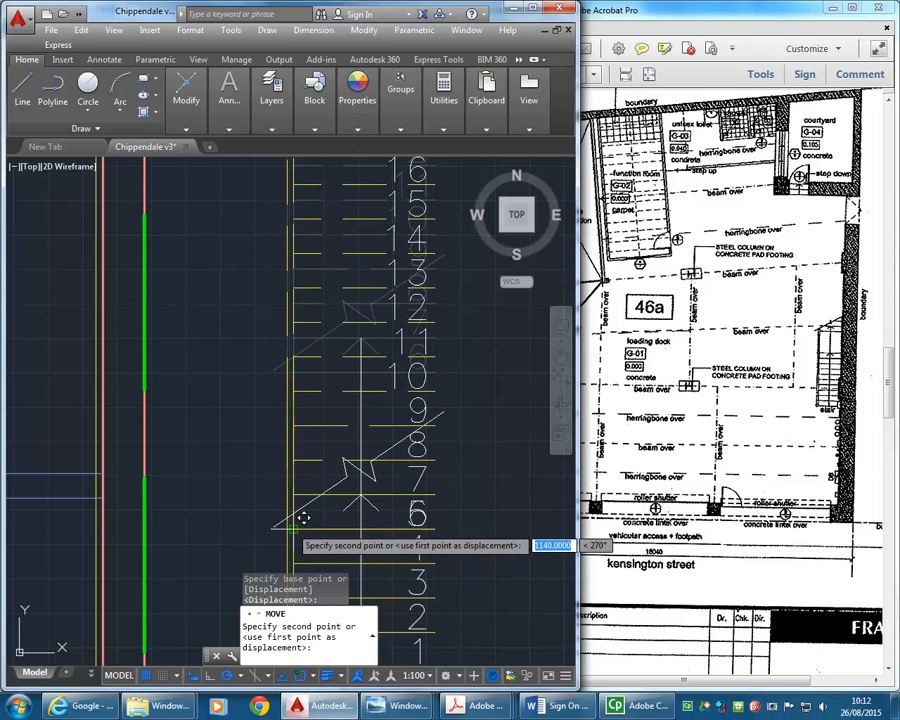
scroll(285, 470, "up", 4)
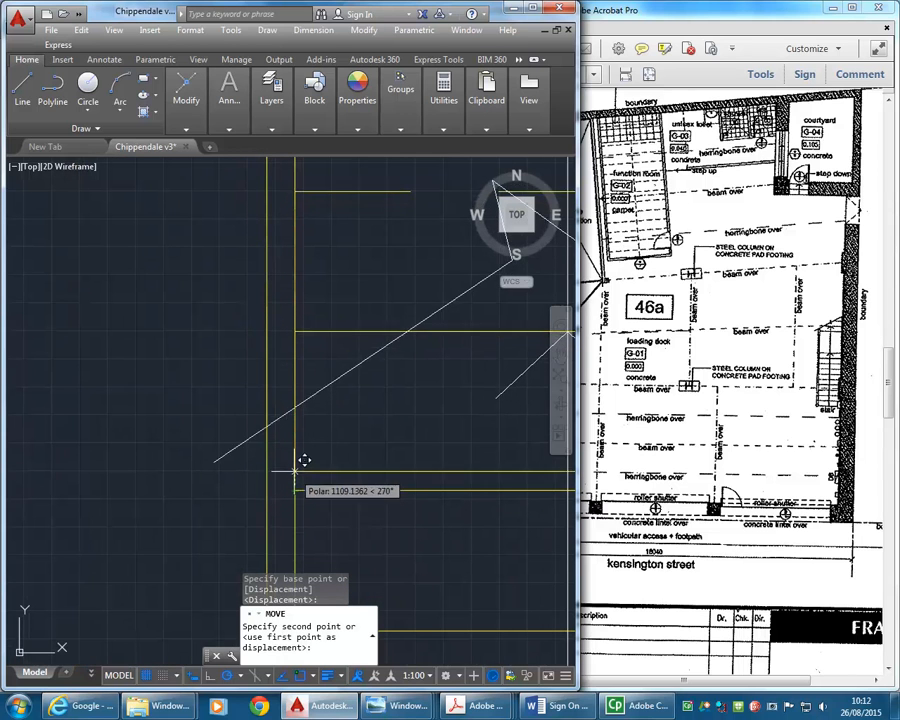
type("250")
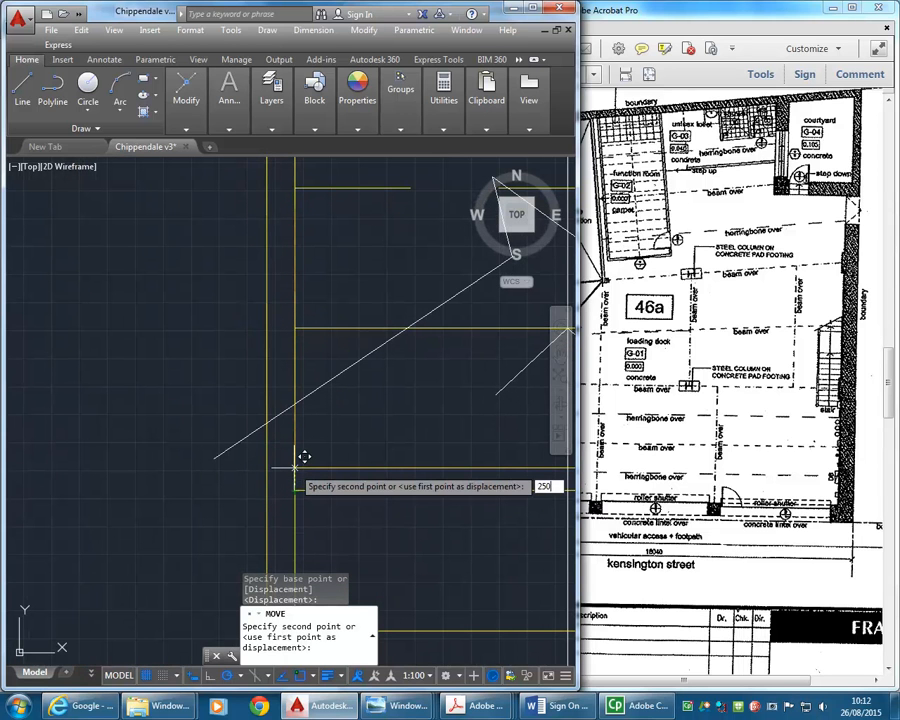
key("Return")
scroll(334, 345, "down", 5)
mouse_move(330, 358)
middle_mouse_down()
mouse_move(309, 442)
mouse_move(286, 442)
middle_mouse_up()
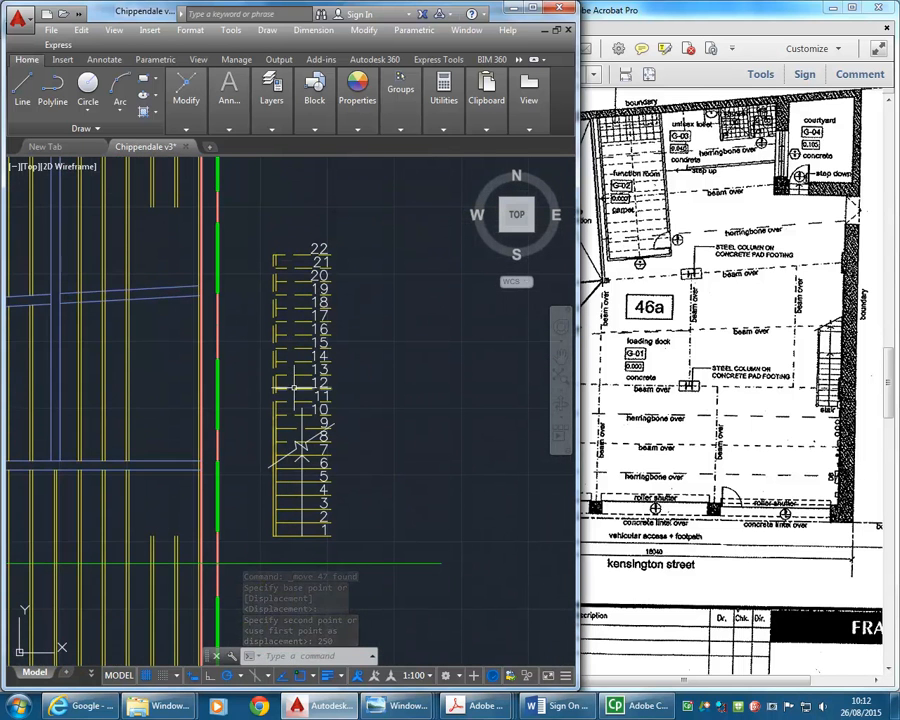
- Move treads 12 to 22 with their numbers straight up by 750 to open a landing gap above tread 11
left_click(261, 227)
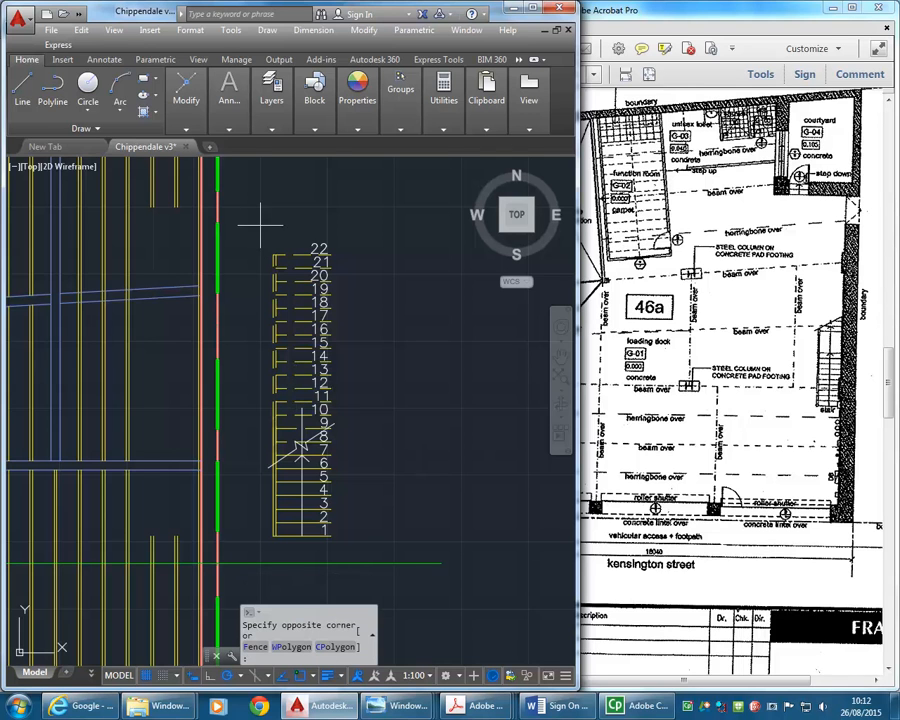
left_click(362, 392)
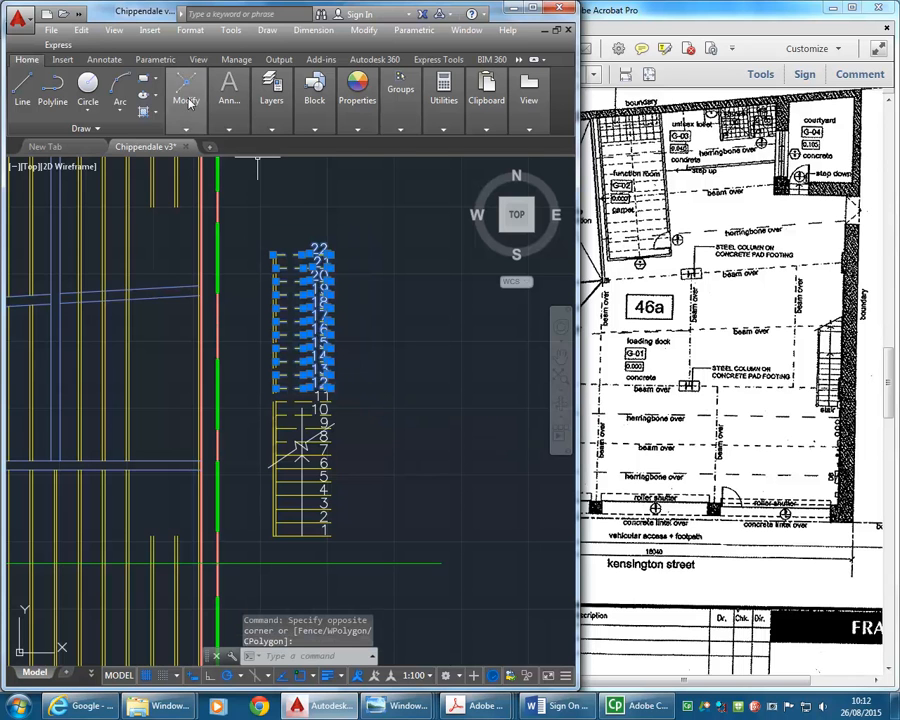
left_click(186, 128)
left_click(193, 147)
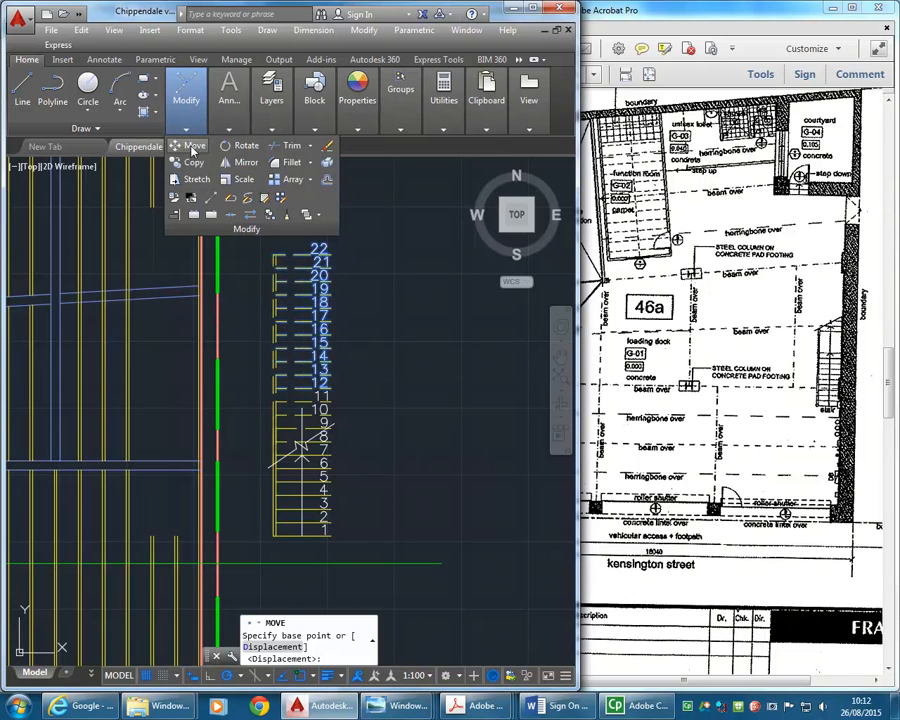
left_click(399, 470)
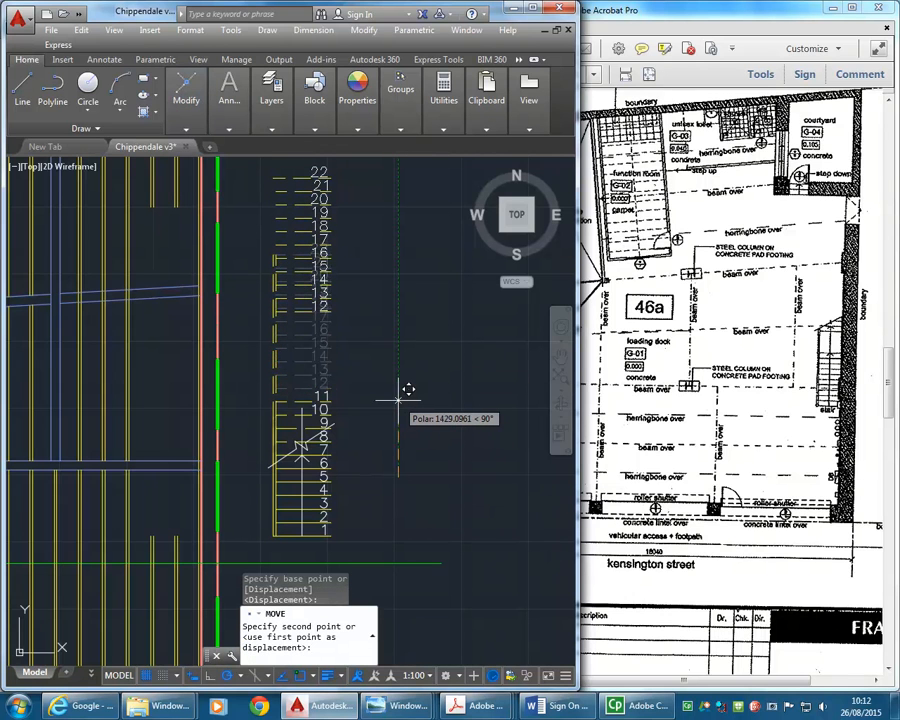
type("7")
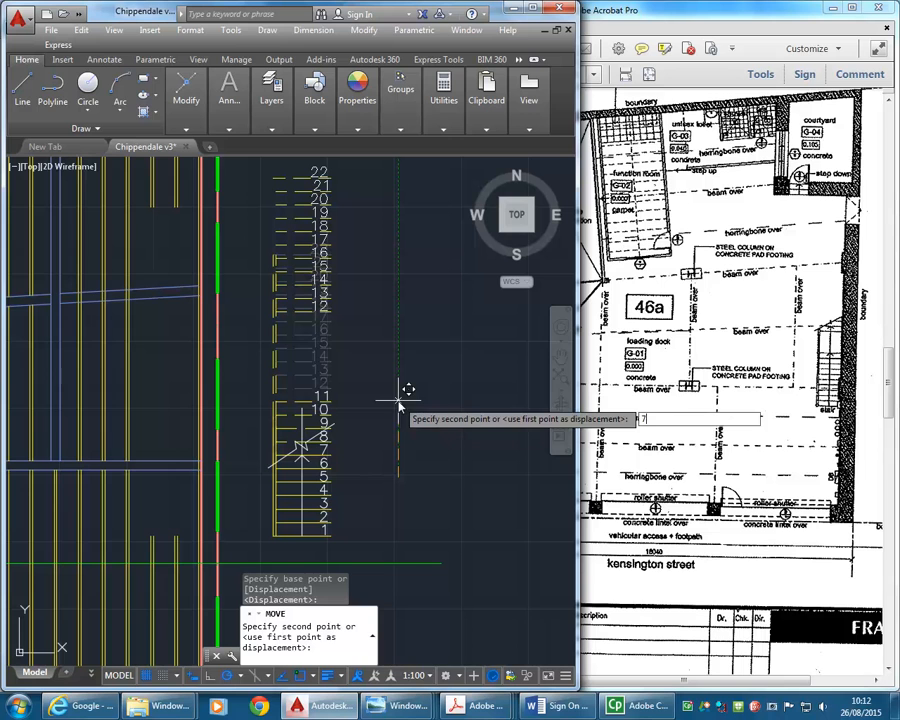
type("50")
key("Return")
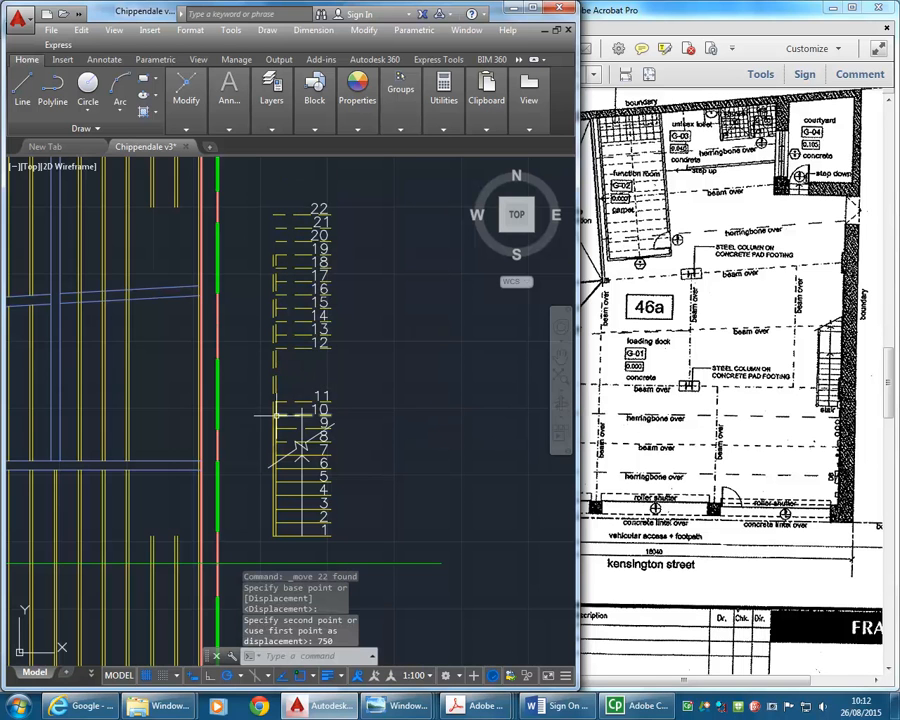
middle_click_drag(261, 340, 267, 360)
scroll(275, 258, "up", 4)
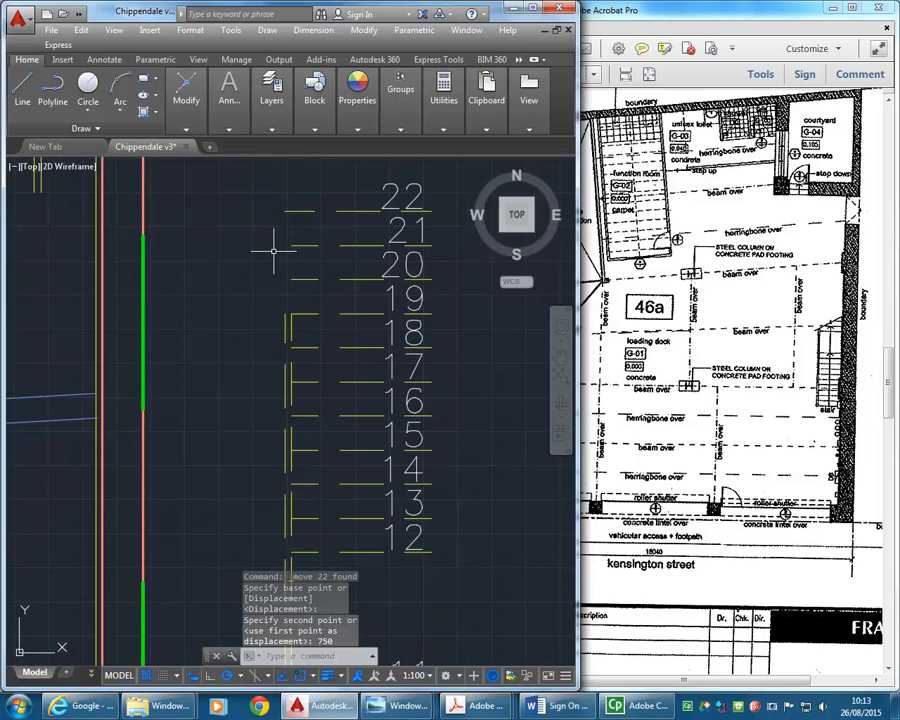
scroll(299, 345, "up", 4)
scroll(224, 377, "down", 3)
left_click(226, 362)
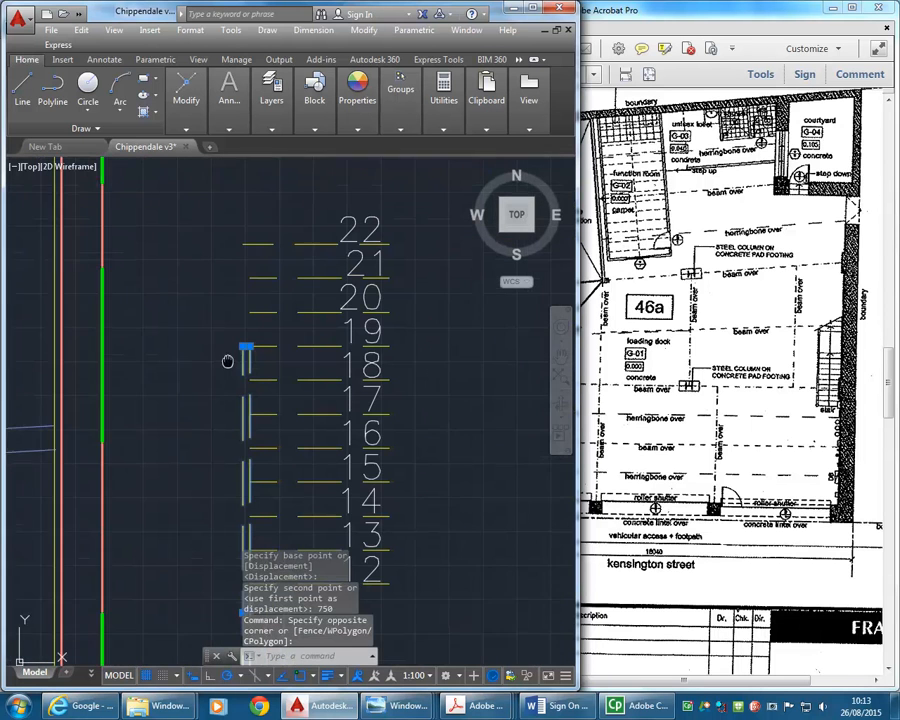
key("Escape")
key("Escape")
- Stretch the upper ends of the two stringer lines up by 750 to meet tread line 22, leaving tread line 19 out of the selection
scroll(249, 352, "up", 2)
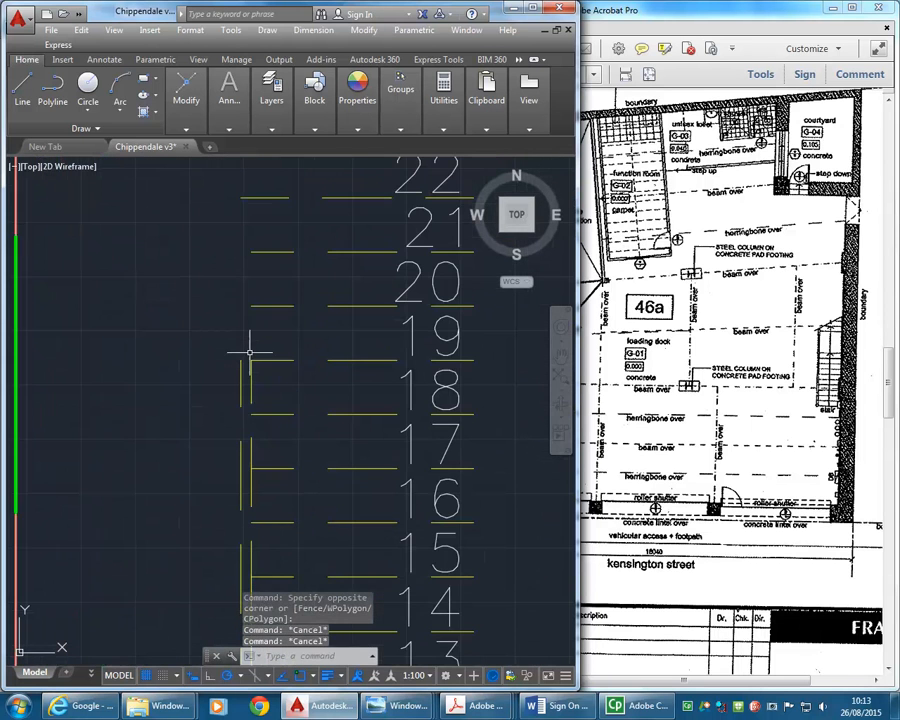
left_click(184, 108)
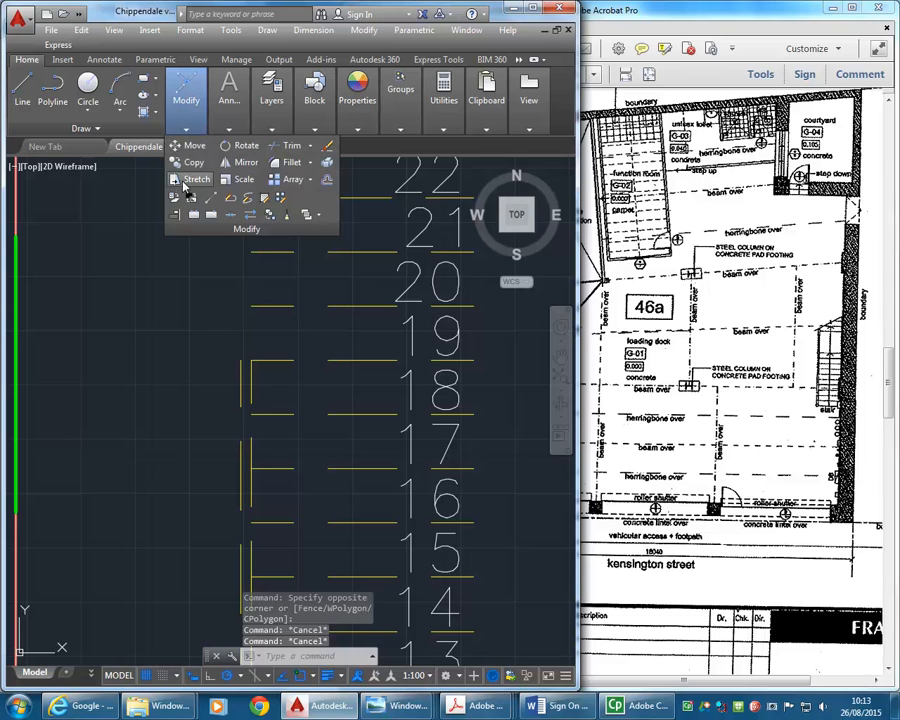
left_click(184, 180)
left_click(258, 352)
left_click(213, 377)
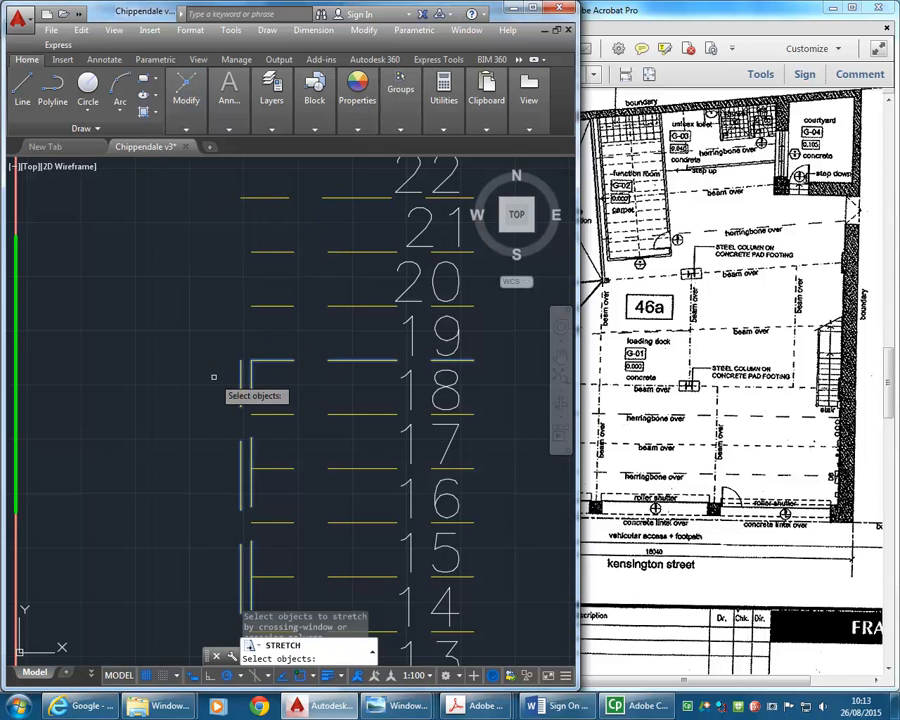
left_click(268, 361, "shift")
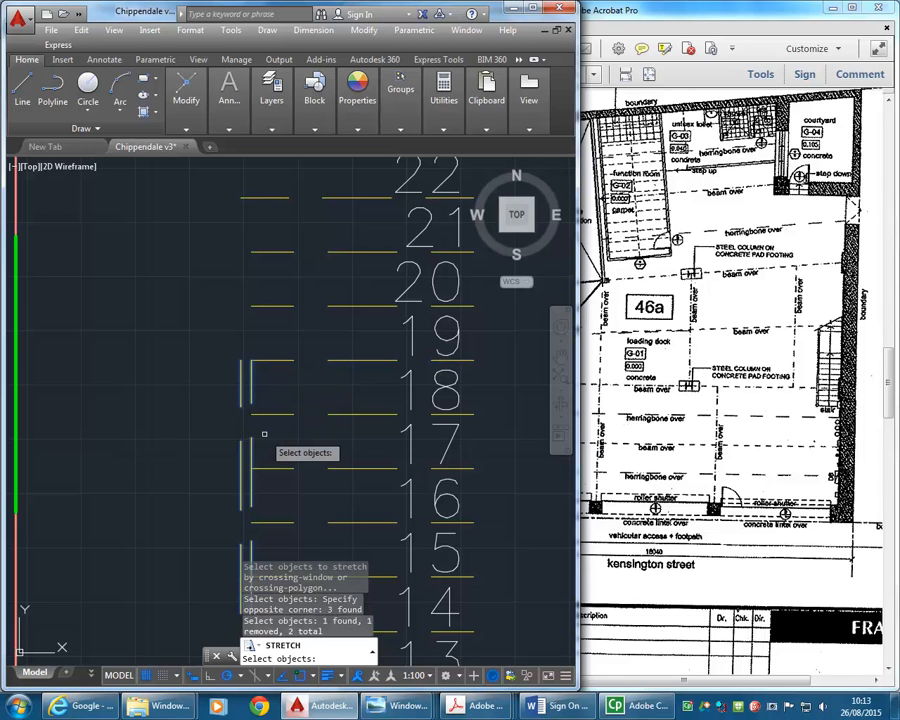
key("Return")
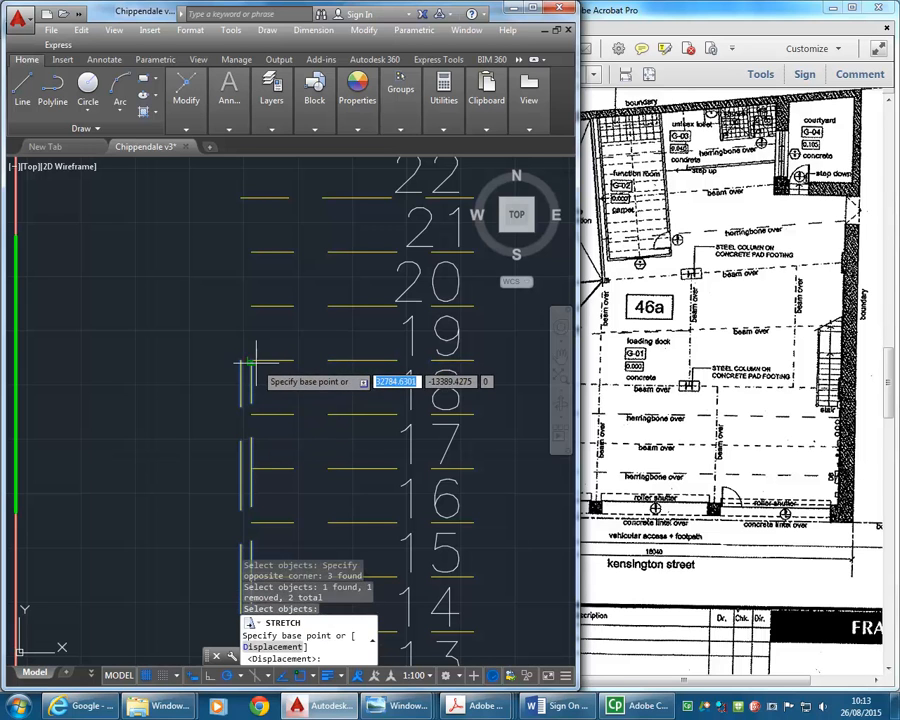
left_click(247, 365)
scroll(238, 368, "down", 3)
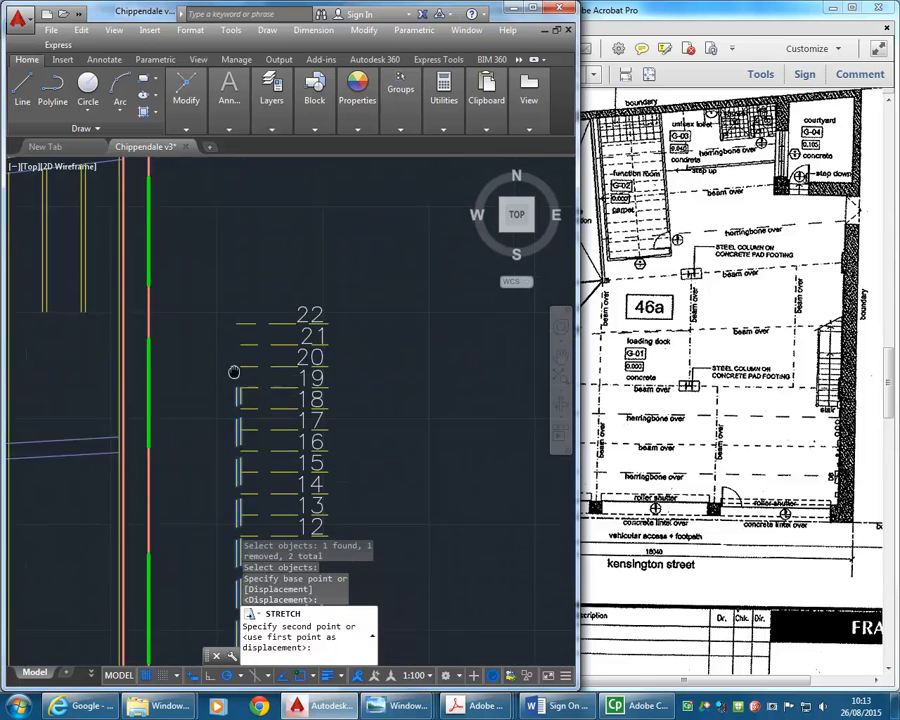
scroll(236, 362, "up", 4)
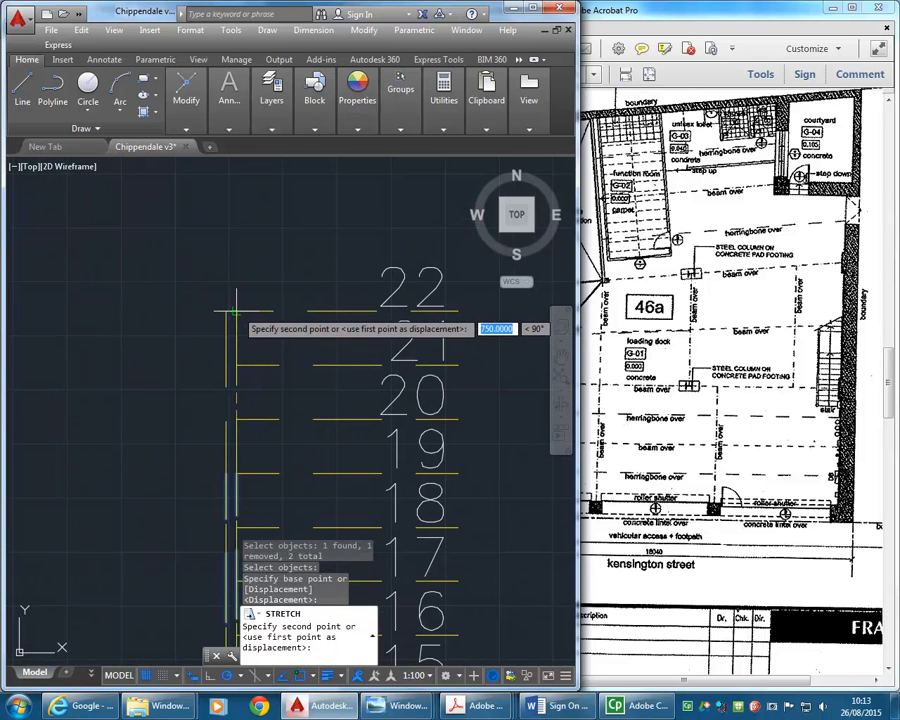
left_click(236, 312)
- Move the whole break line, zigzag and both diagonal legs, straight up by about 2405 so it crosses treads 13 to 15
scroll(201, 316, "down", 4)
scroll(191, 382, "down", 2)
scroll(201, 383, "up", 2)
scroll(201, 383, "down", 2)
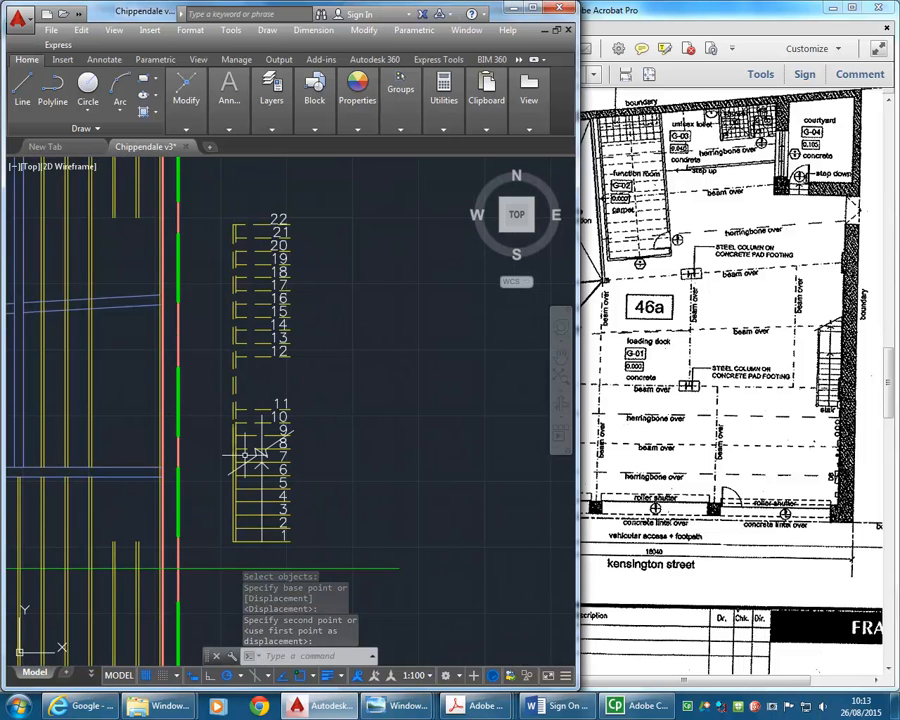
scroll(212, 492, "up", 2)
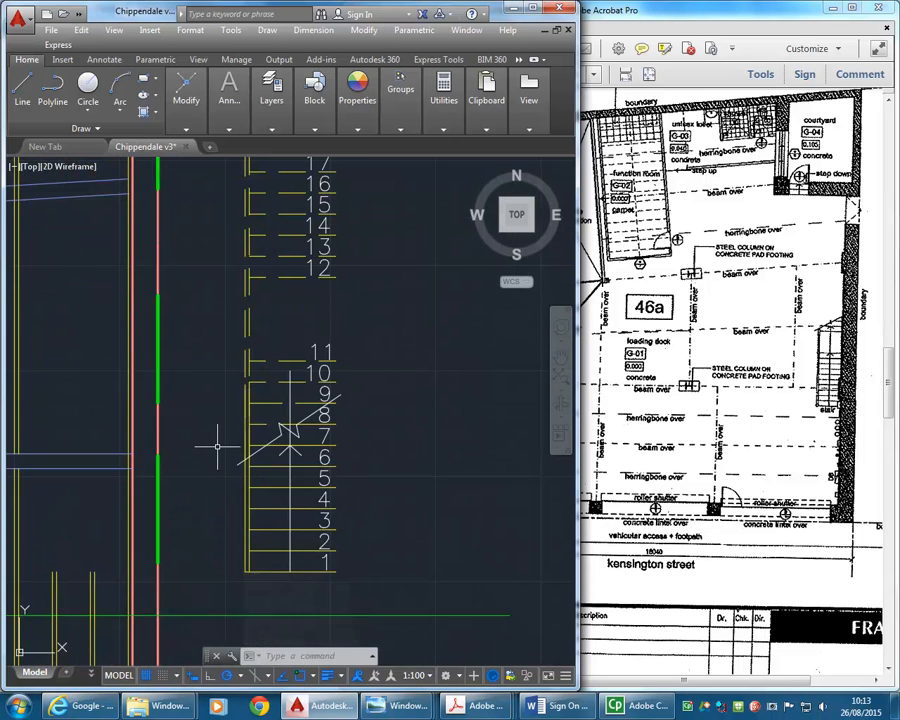
middle_click_drag(217, 447, 214, 472)
scroll(248, 497, "up", 2)
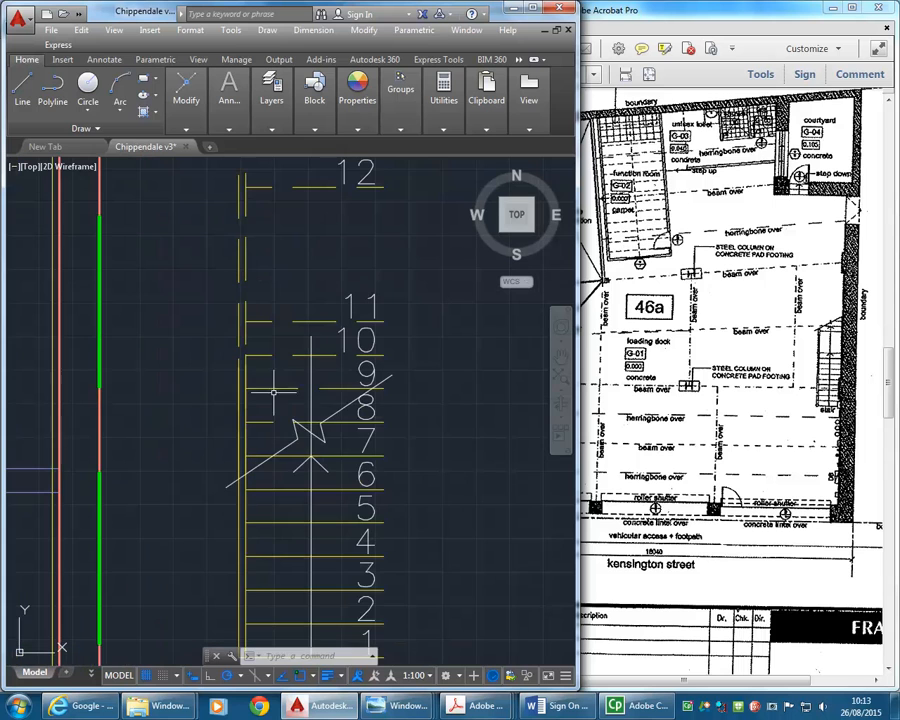
left_click(274, 374)
left_click(339, 460)
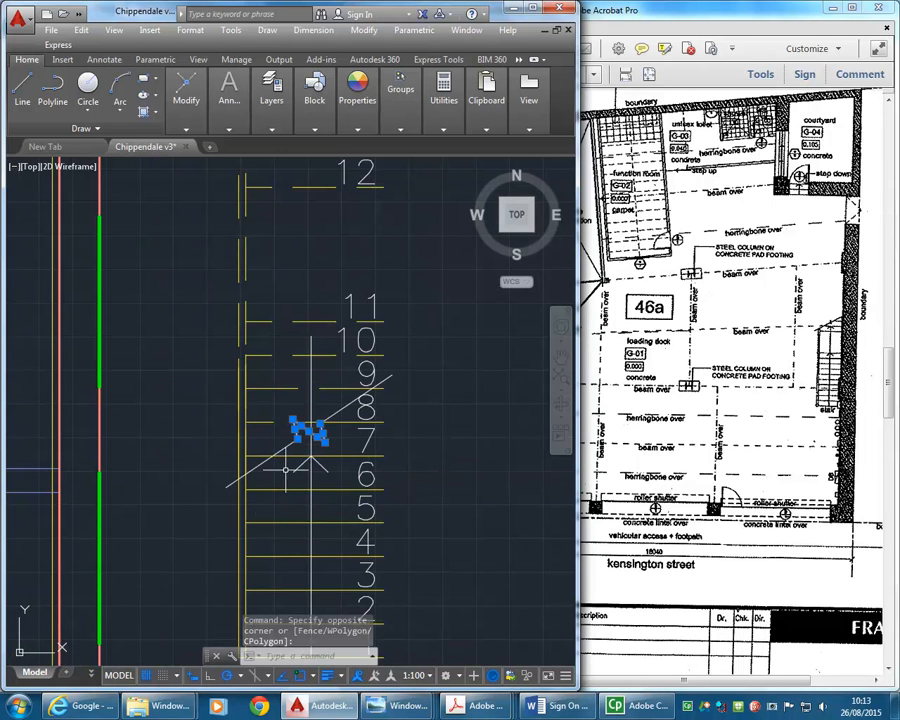
left_click(288, 444)
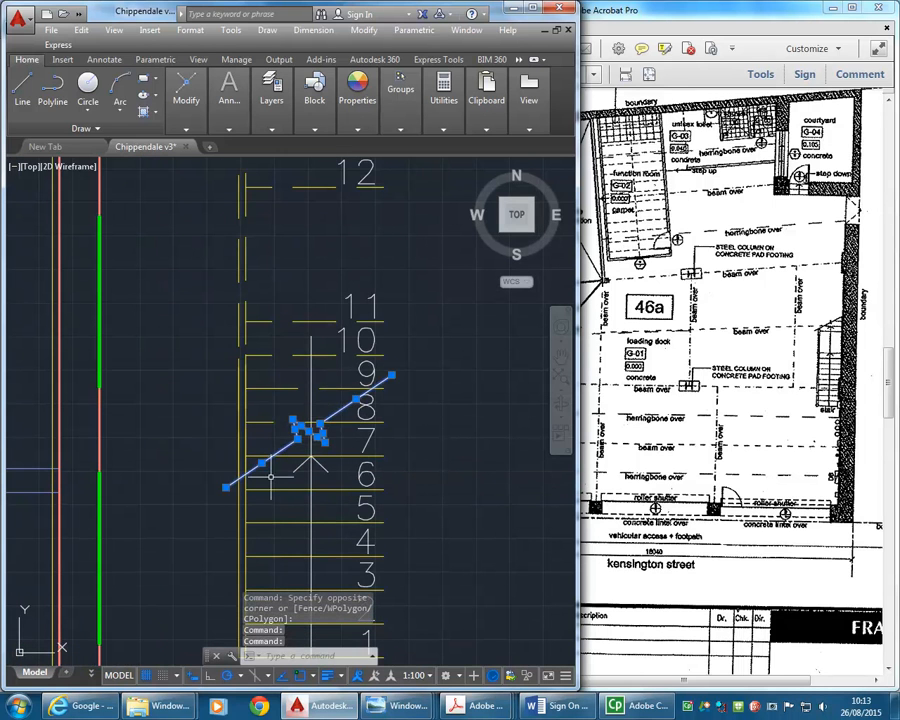
scroll(274, 438, "up", 2)
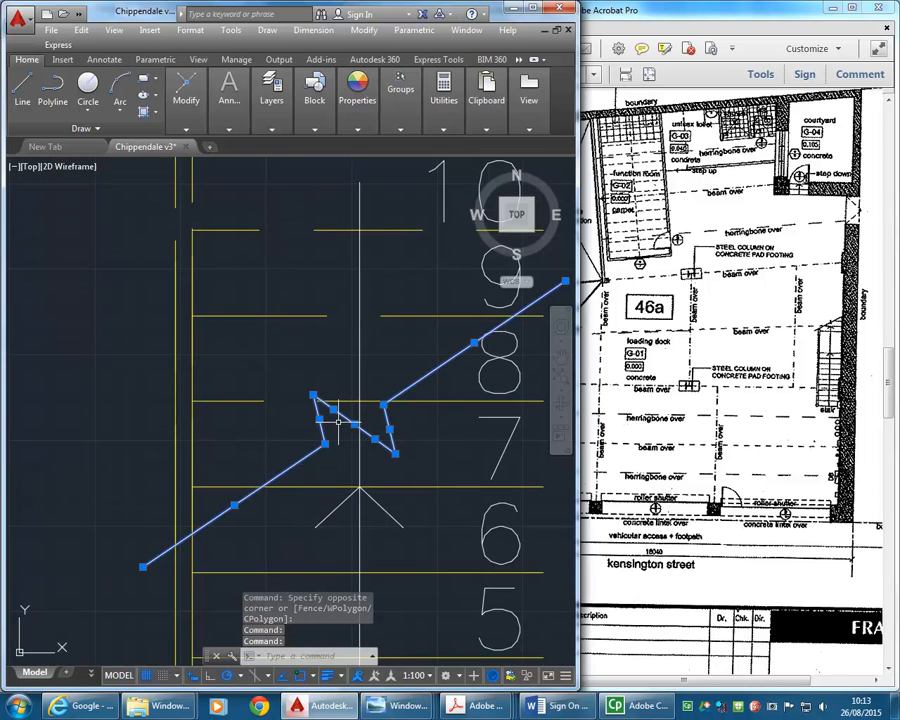
left_click(189, 104)
left_click(192, 147)
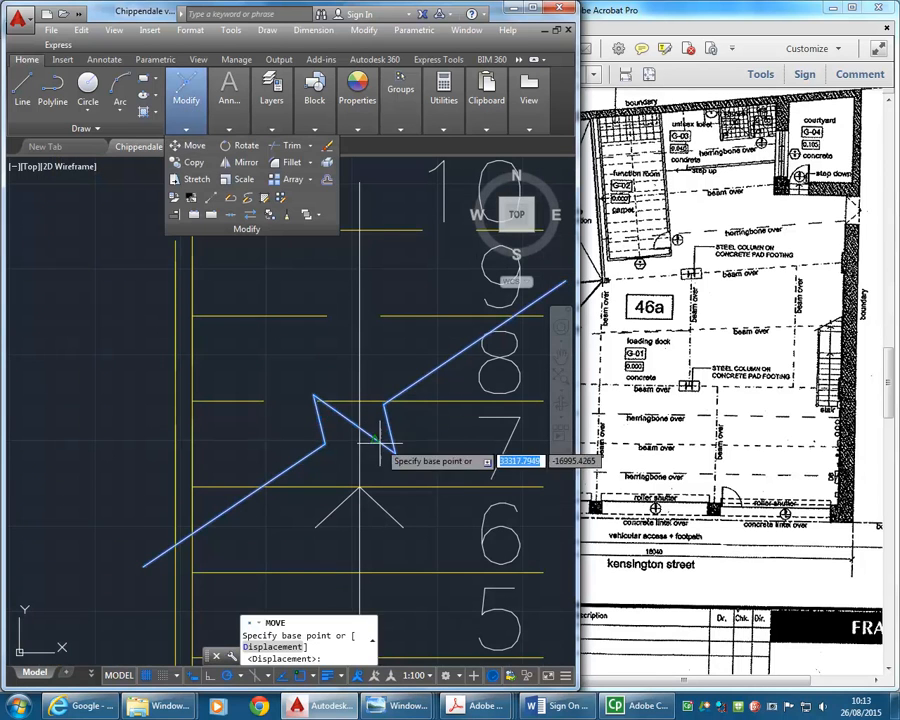
left_click(360, 427)
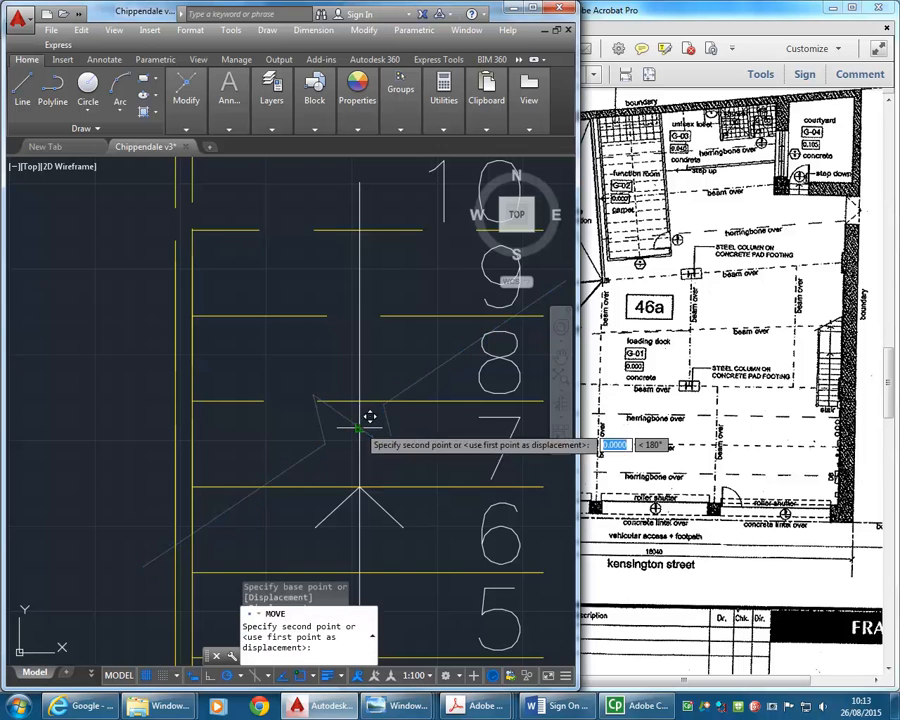
scroll(356, 420, "down", 4)
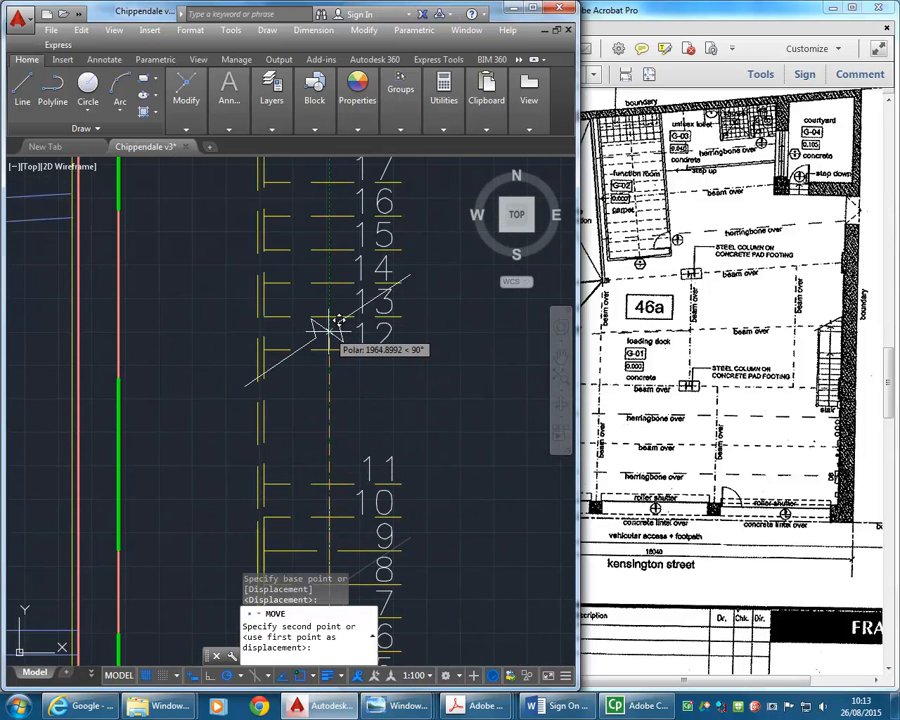
left_click(340, 262)
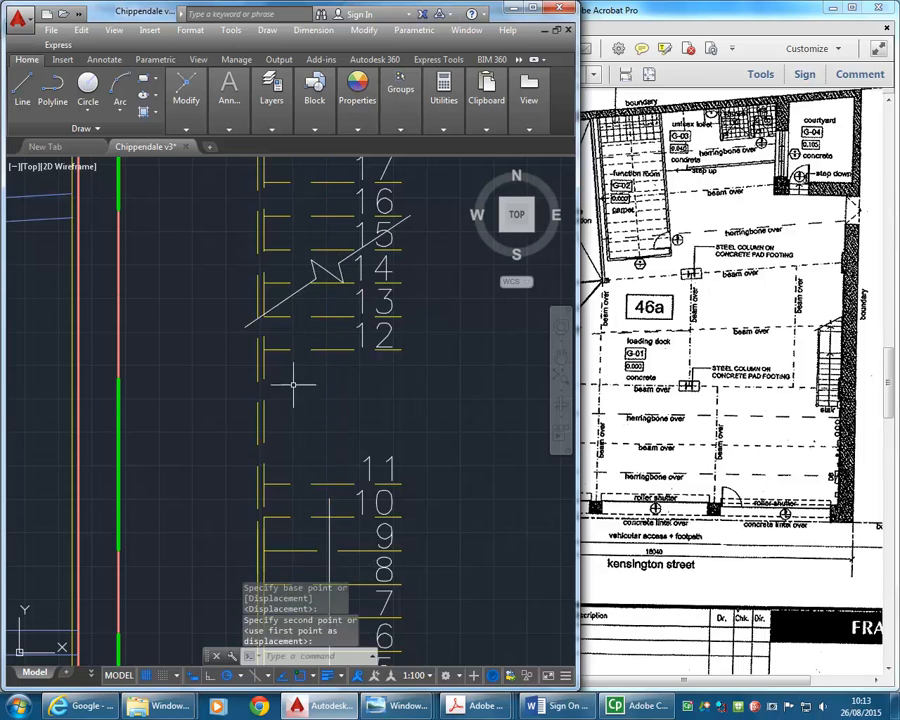
- Move the stair arrowhead up from tread line 7 to just below the break line, between tread lines 13 and 14
scroll(297, 375, "down", 2)
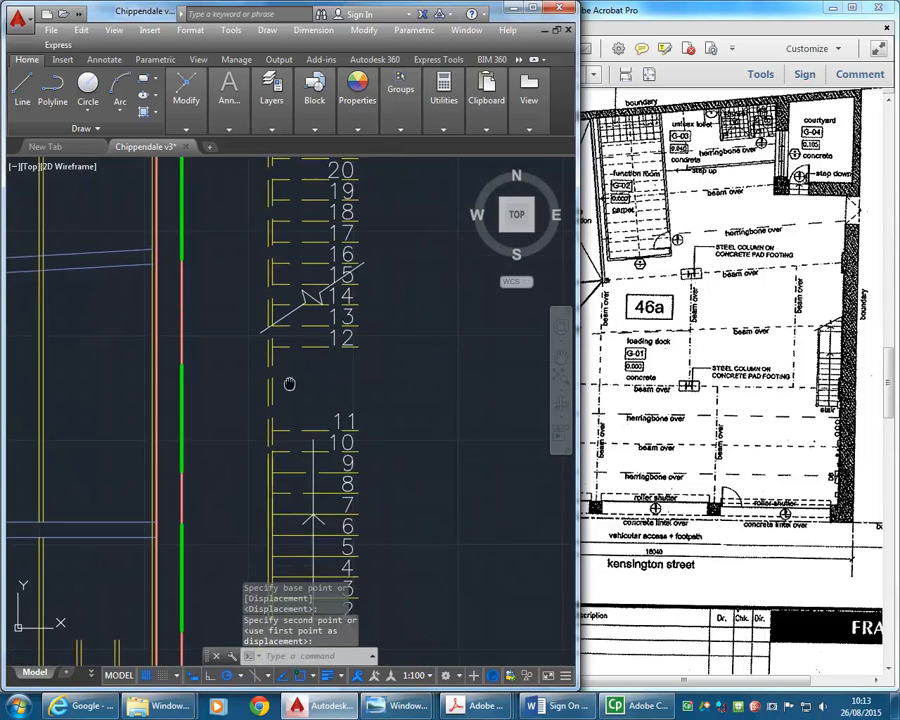
key("Return")
left_click(296, 508)
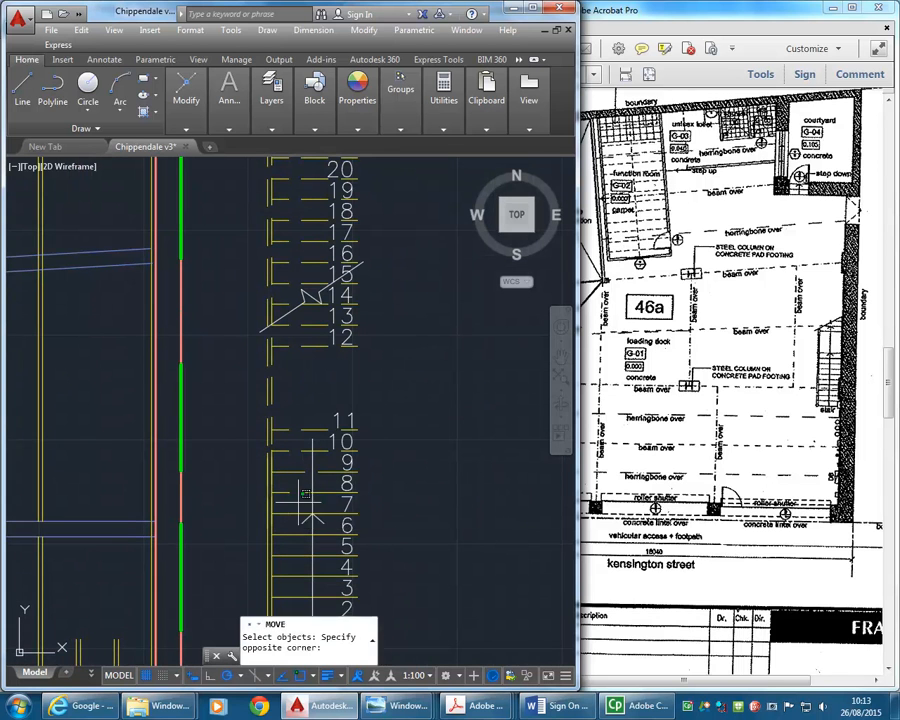
left_click(322, 534)
key("Return")
scroll(313, 515, "up", 4)
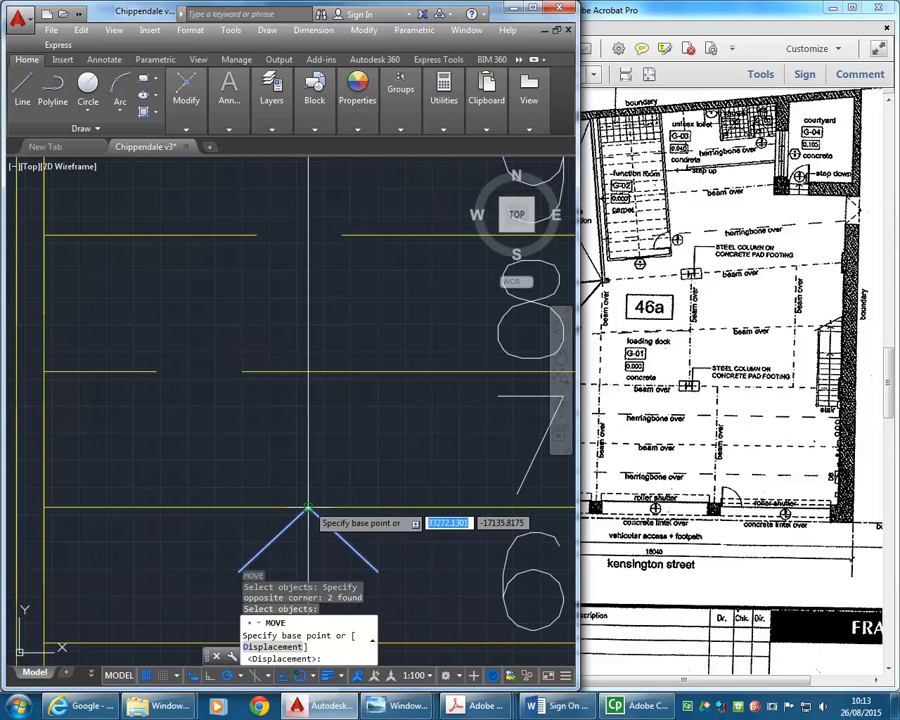
left_click(308, 506)
scroll(312, 371, "down", 4)
middle_click_drag(312, 371, 298, 557)
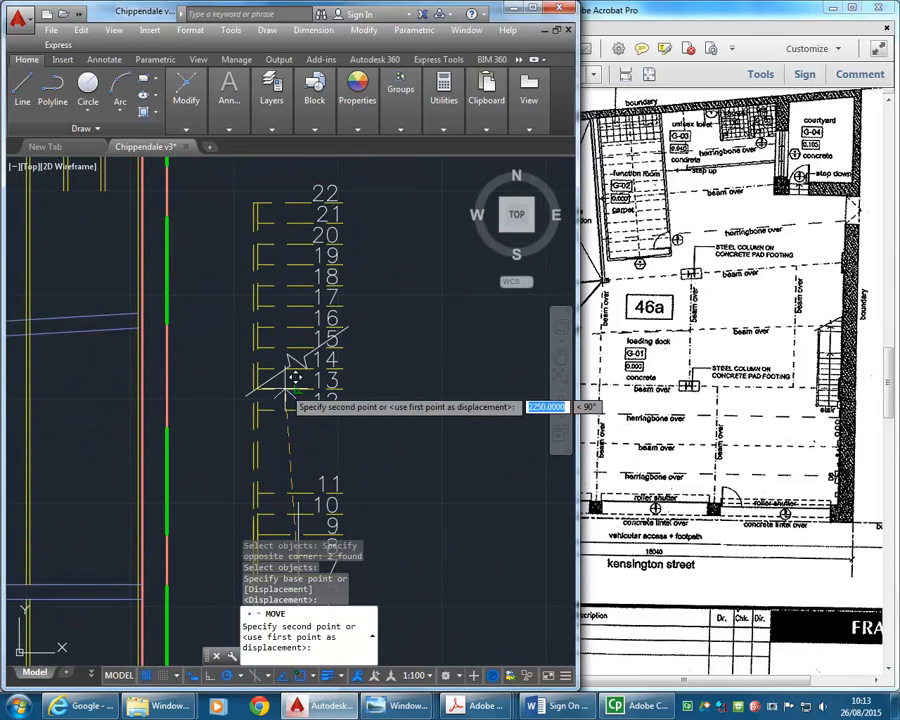
scroll(321, 352, "up", 6)
left_click(331, 352)
- Stretch the upper end of the stair's direction line up to the tip of the arrowhead
scroll(331, 449, "down", 4)
middle_click_drag(331, 451, 313, 380)
key("Escape")
key("Escape")
scroll(313, 428, "down", 2)
middle_click_drag(313, 428, 320, 375)
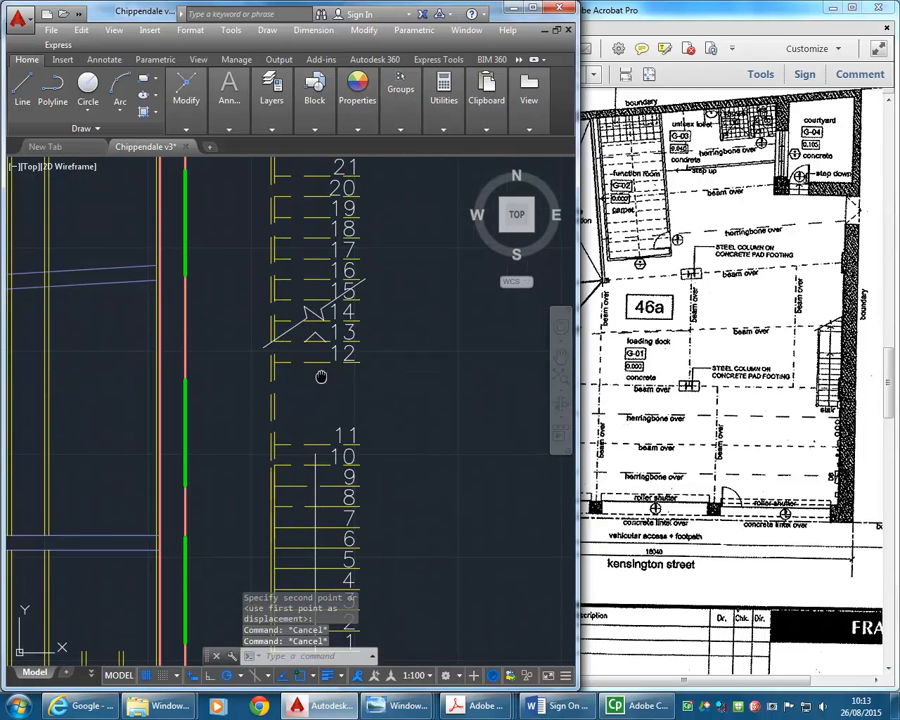
left_click(313, 455)
left_click(313, 454)
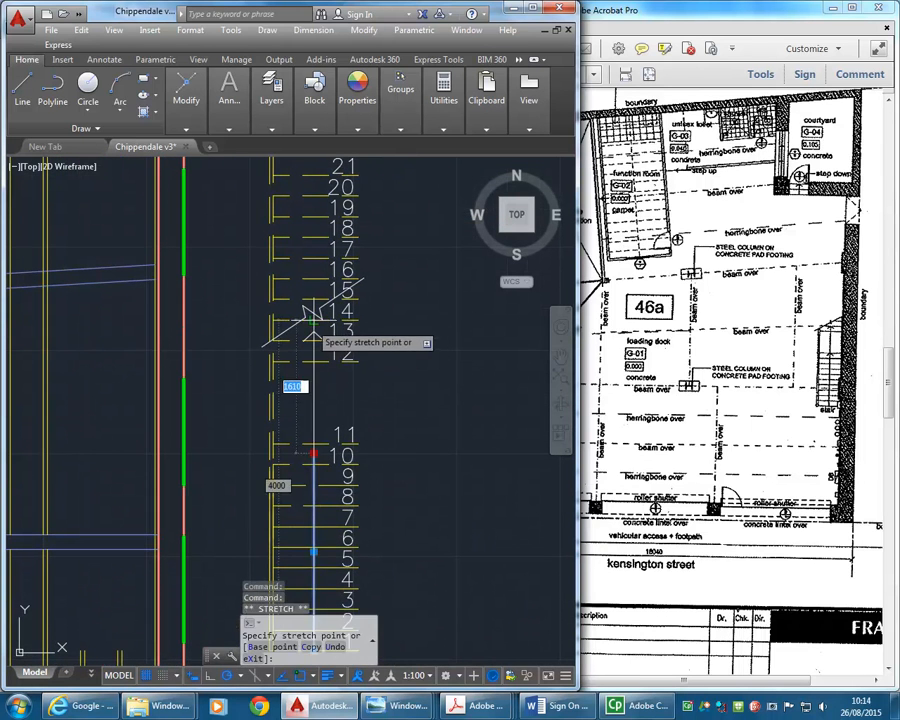
key("Escape")
key("Escape")
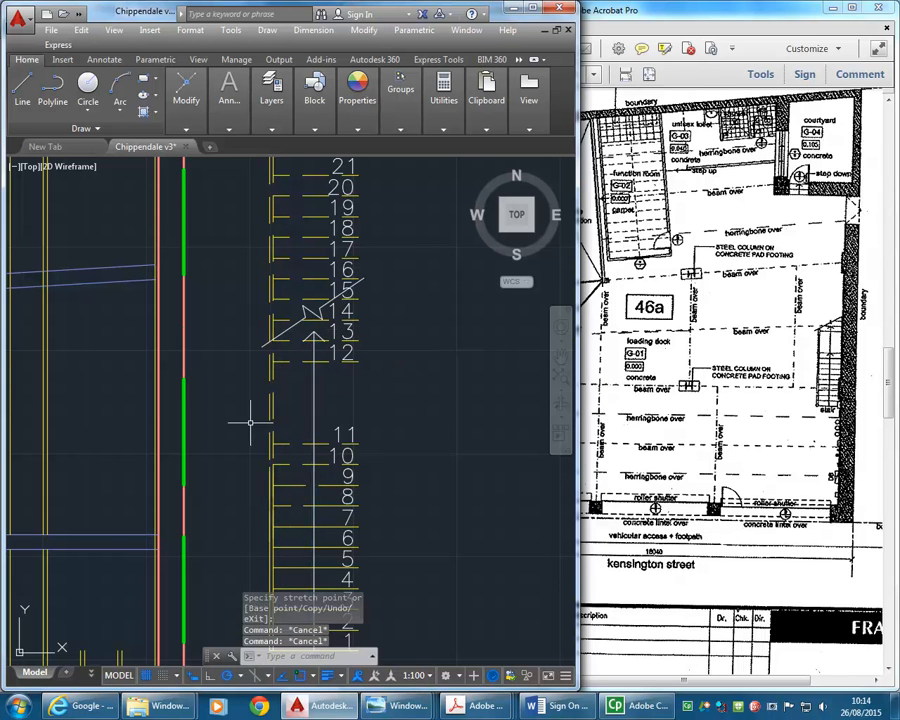
- Erase the dashed piece of tread line 8 and stretch the remaining solid piece across to the inner stringer line
left_click(242, 422)
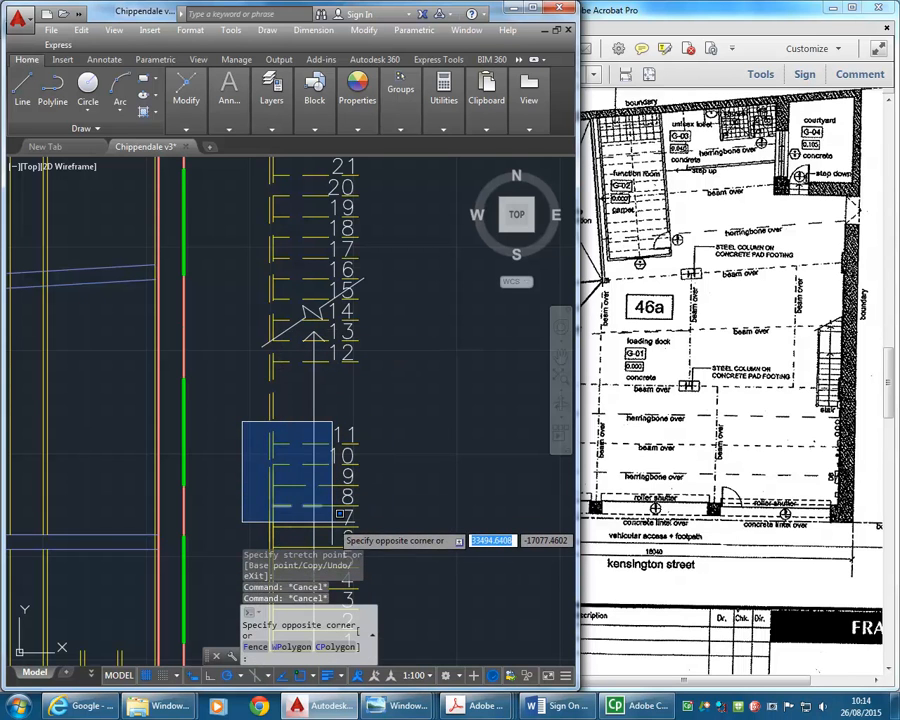
left_click(339, 514)
key("Delete")
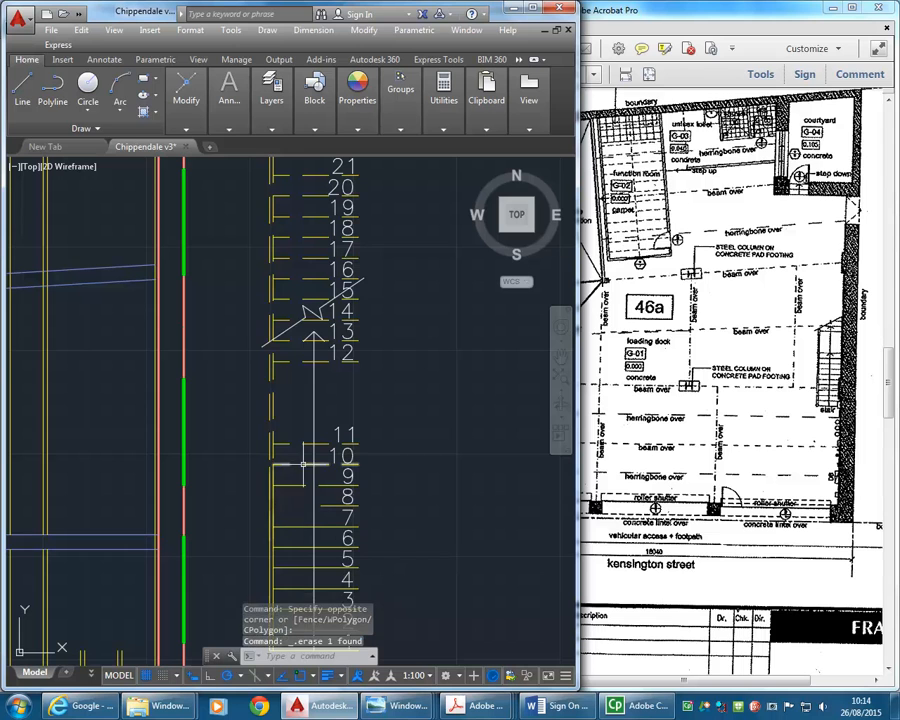
left_click(329, 506)
left_click(319, 506)
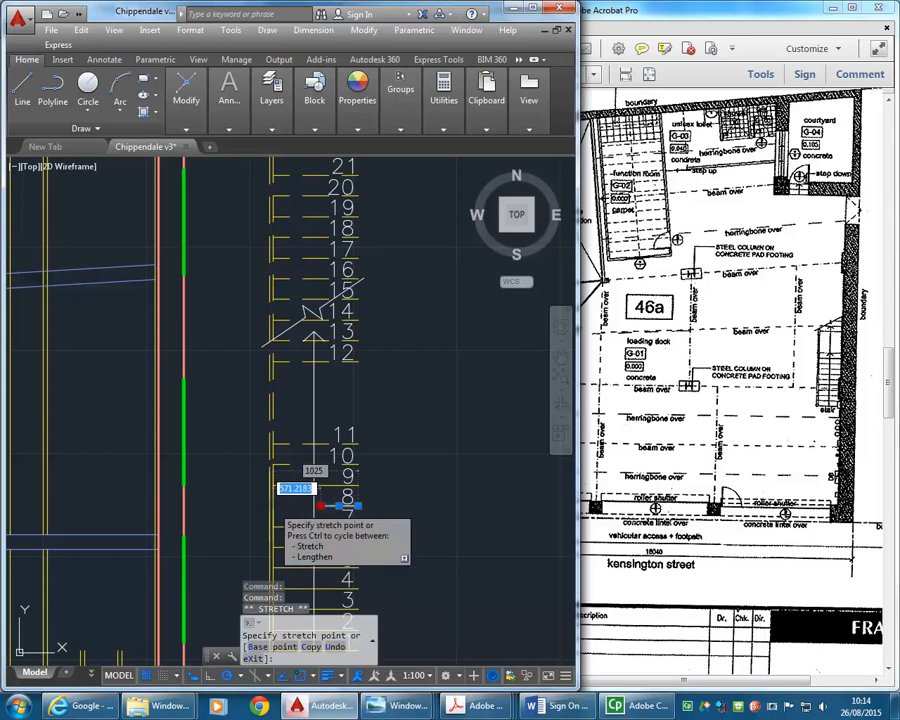
left_click(273, 506)
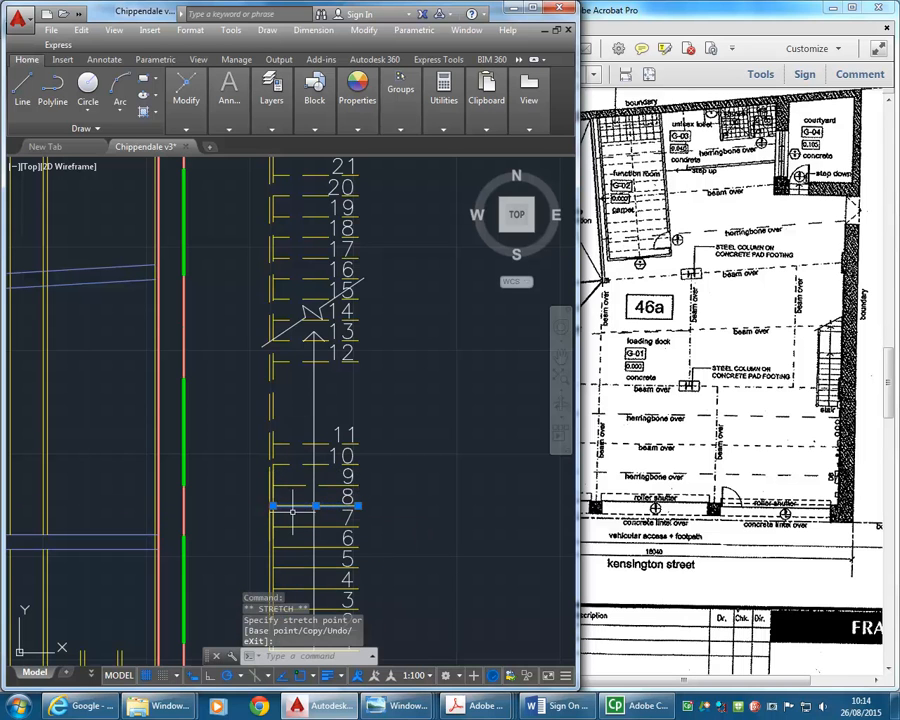
mouse_move(268, 101)
key("Escape")
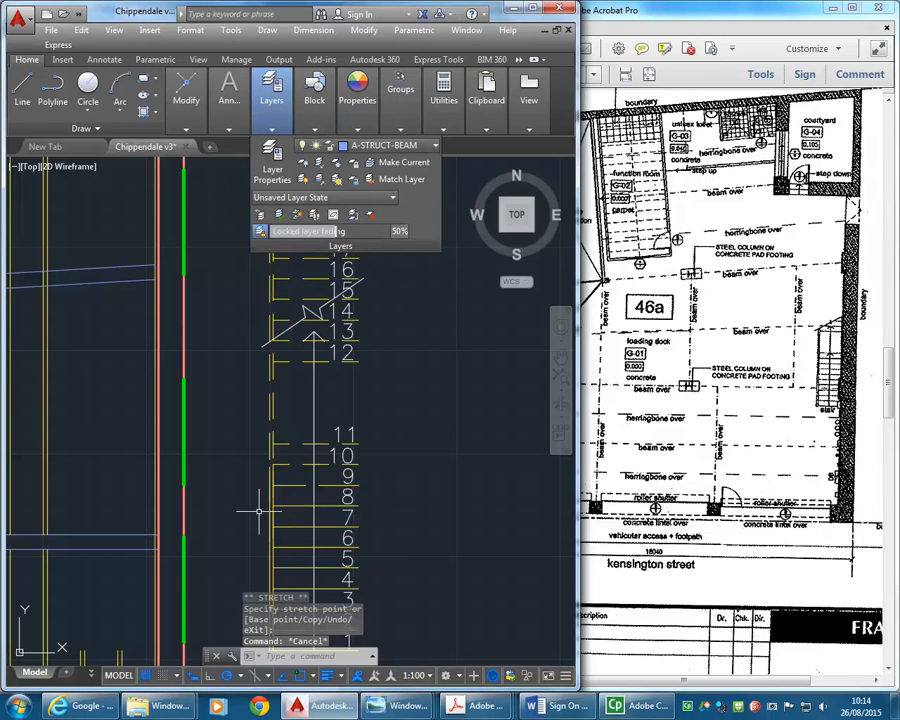
key("Escape")
- Change tread lines 9, 10 and 11 to the A-STAIRS layer
left_click(310, 432)
left_click(278, 494)
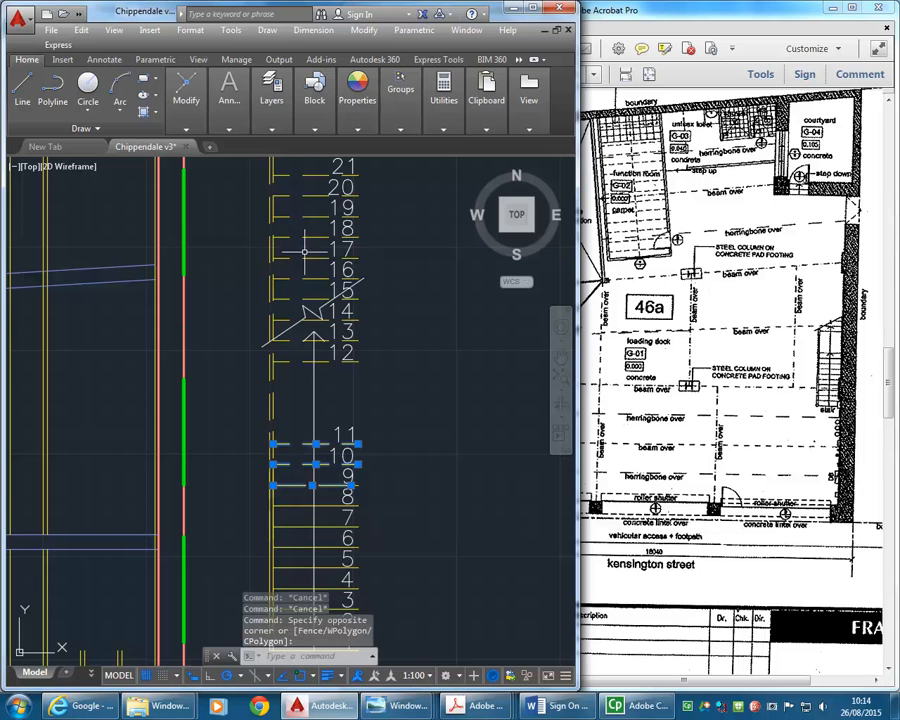
mouse_move(271, 100)
left_click(385, 145)
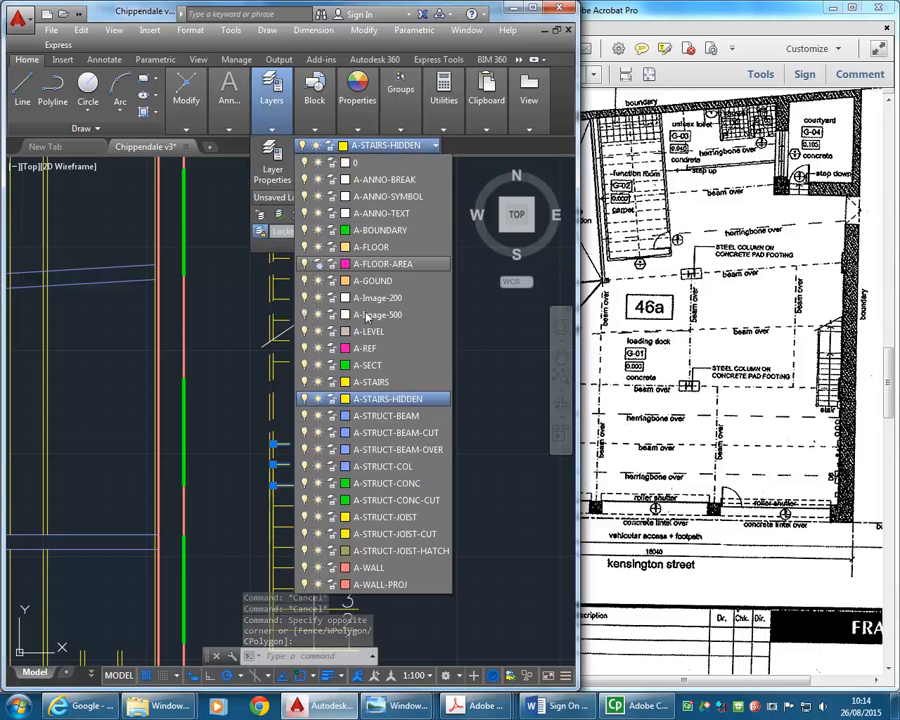
left_click(372, 382)
key("Escape")
key("Escape")
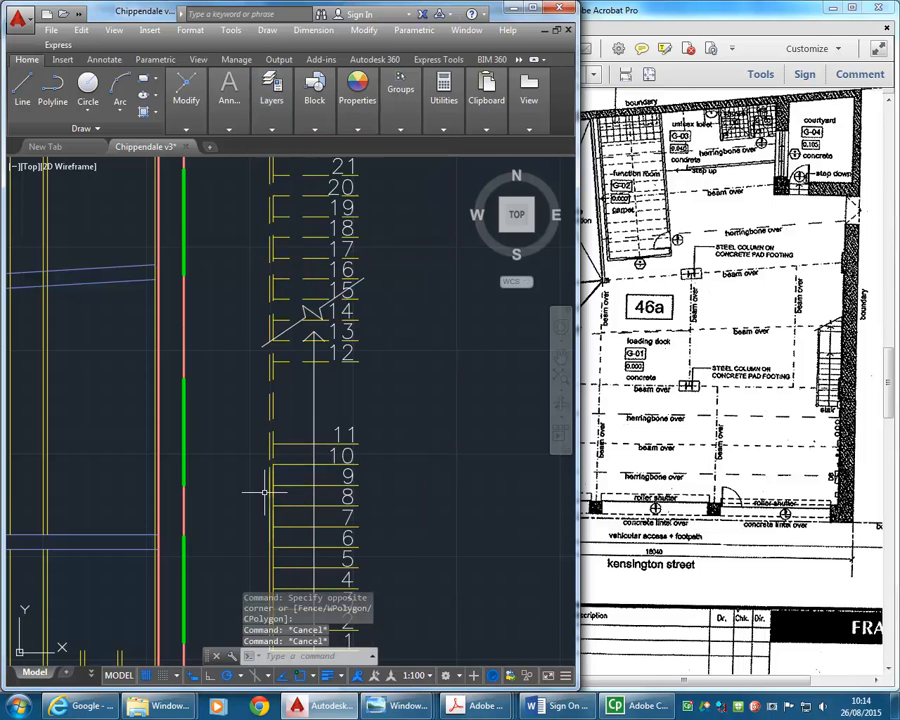
scroll(265, 492, "up", 3)
left_click(292, 392)
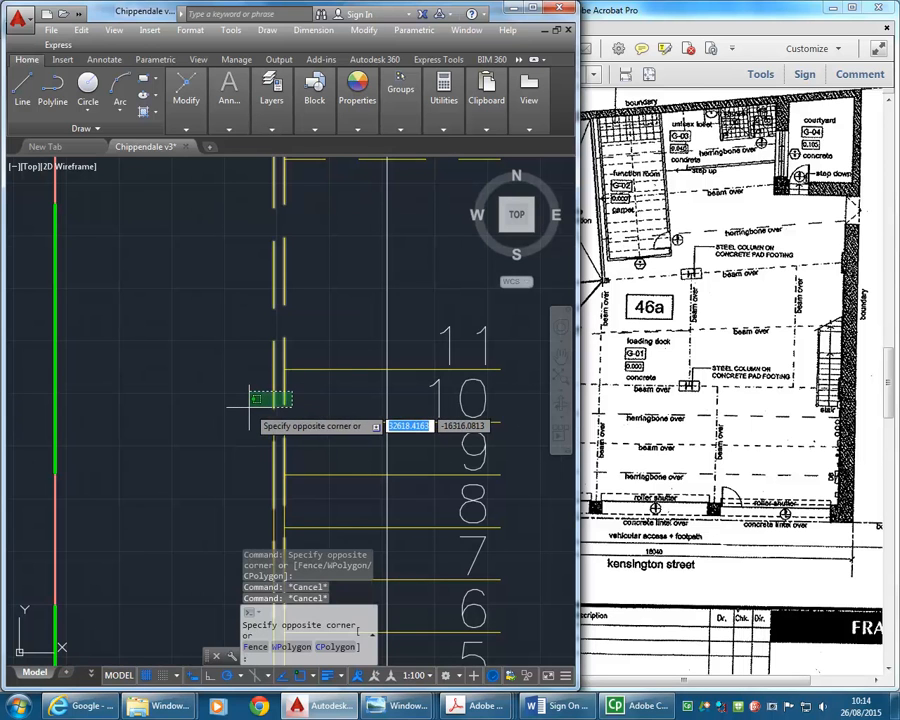
left_click(248, 402)
scroll(243, 410, "down", 5)
scroll(261, 421, "up", 4)
scroll(358, 392, "up", 4)
mouse_move(183, 92)
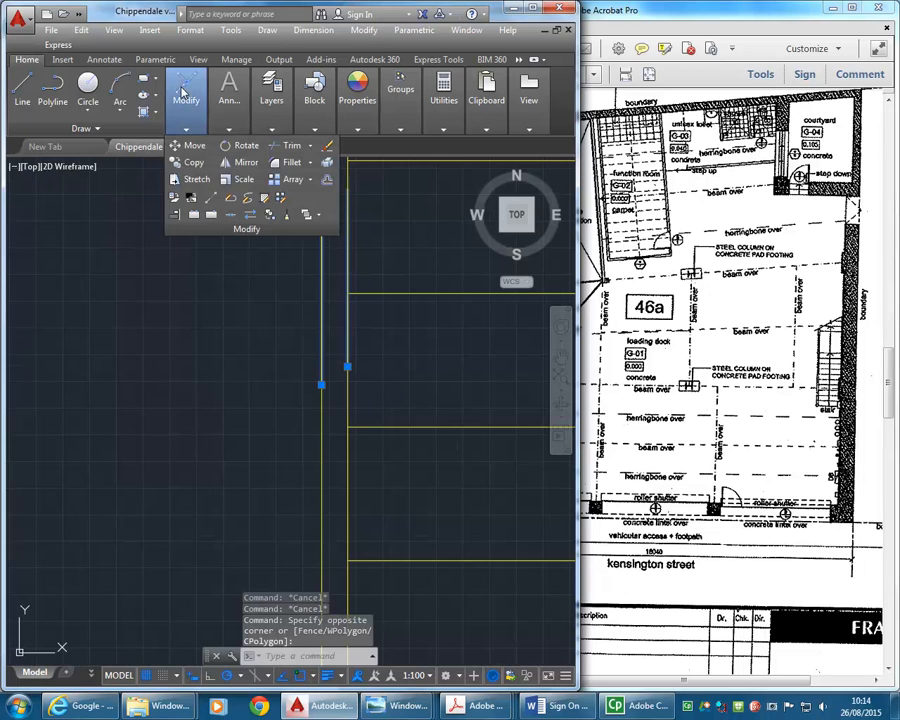
key("Escape")
key("Escape")
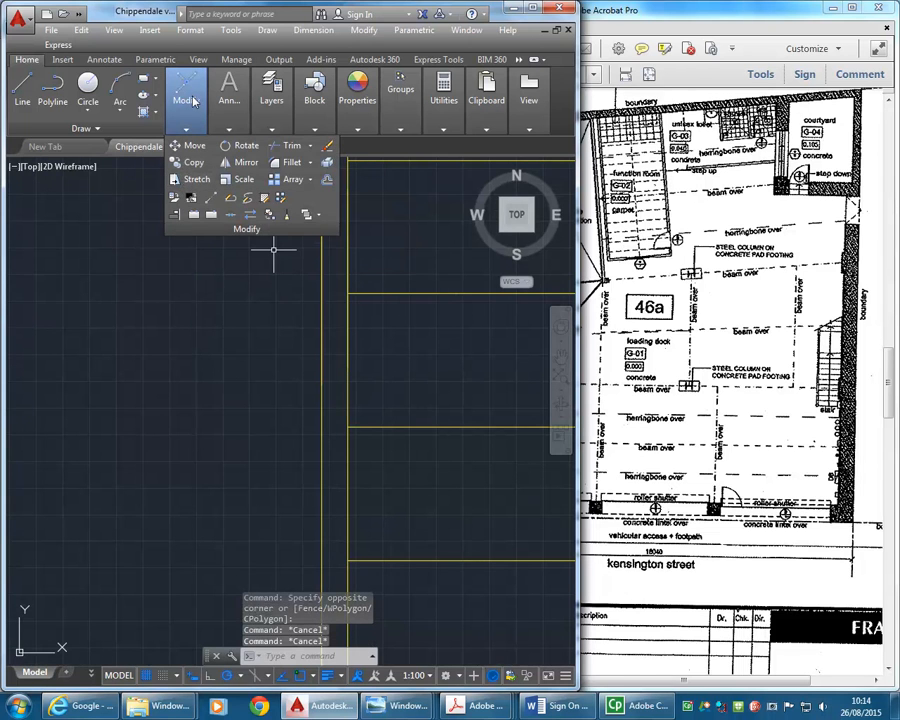
- Stretch the lower ends of the two dashed stringer lines up to where the break line crosses the outer stringer
left_click(196, 179)
left_click(382, 337)
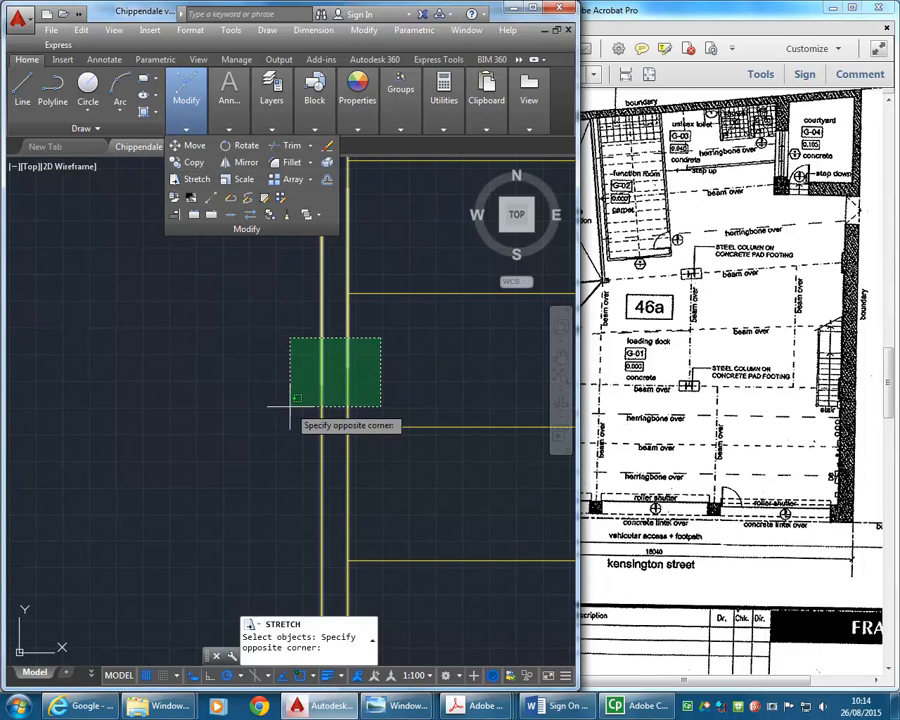
left_click(293, 393)
key("Return")
left_click(316, 383)
scroll(305, 295, "down", 5)
scroll(298, 285, "up", 1)
scroll(300, 283, "up", 5)
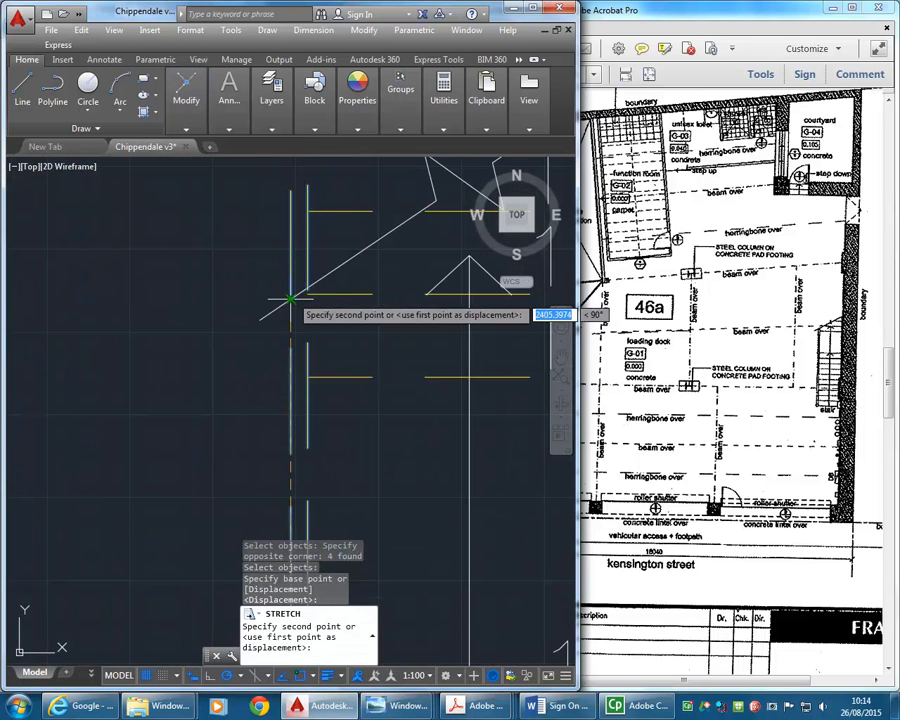
left_click(291, 299)
scroll(270, 296, "down", 5)
scroll(266, 400, "up", 3)
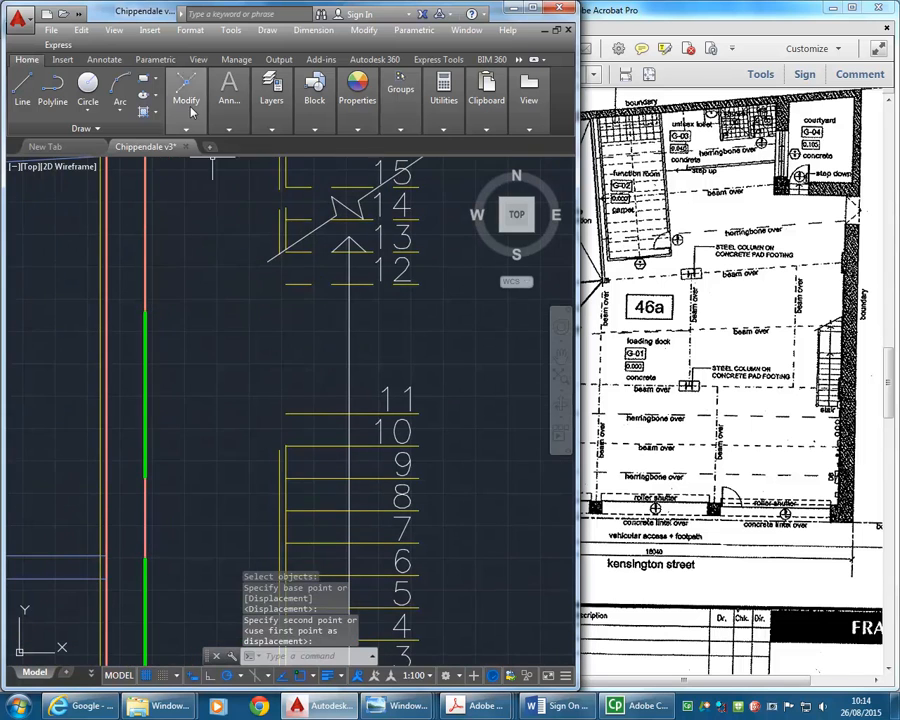
- Extend the two solid stringer lines up to the break line
mouse_move(186, 105)
left_click(311, 147)
left_click(314, 194)
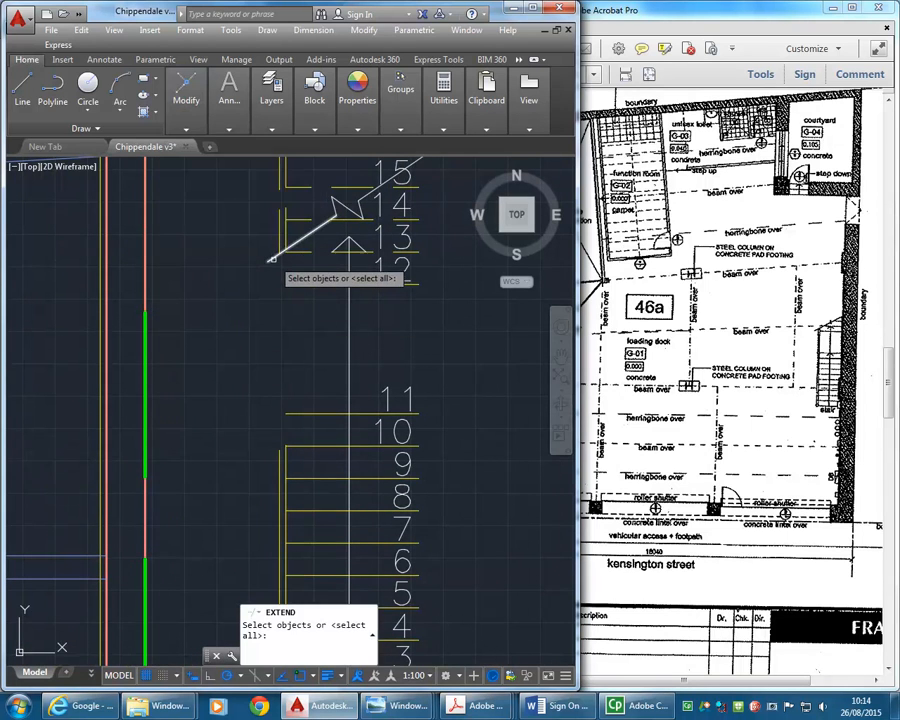
left_click(275, 254)
key("Return")
left_click(287, 448)
right_click(251, 373)
left_click(264, 379)
scroll(258, 382, "down", 4)
scroll(252, 388, "up", 4)
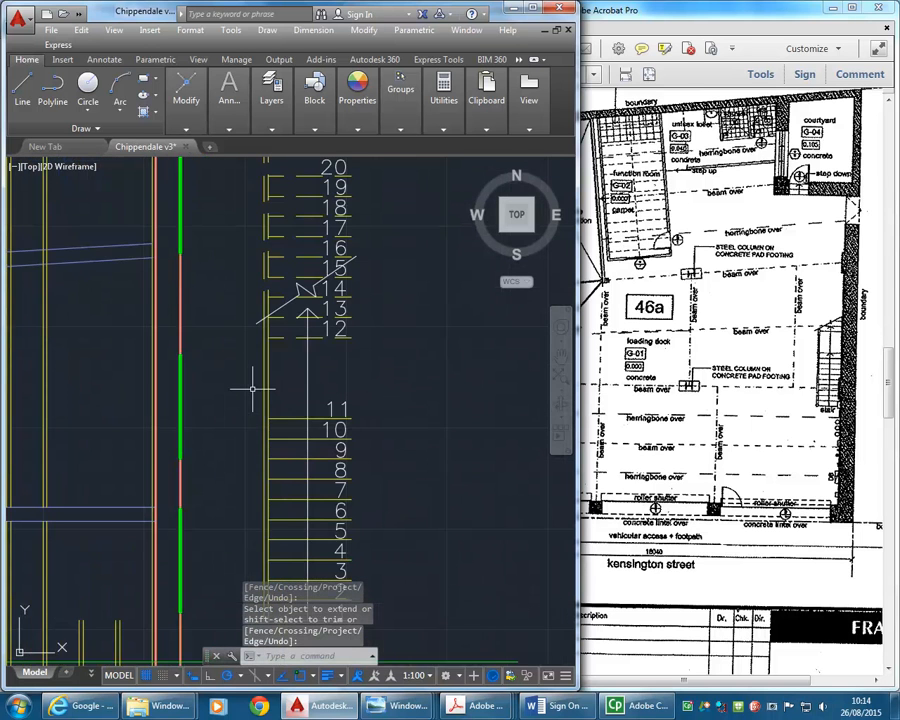
- Change tread lines 12 and 13 to the A-STAIRS layer
scroll(288, 370, "up", 2)
left_click(300, 362)
left_click(262, 452)
left_click(271, 128)
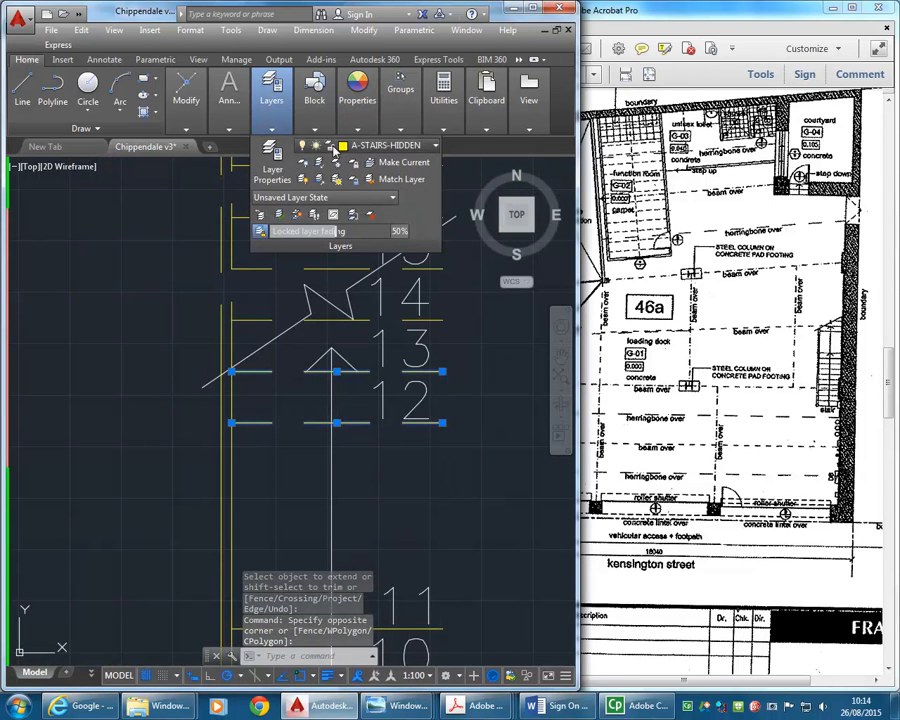
left_click(390, 146)
left_click(371, 385)
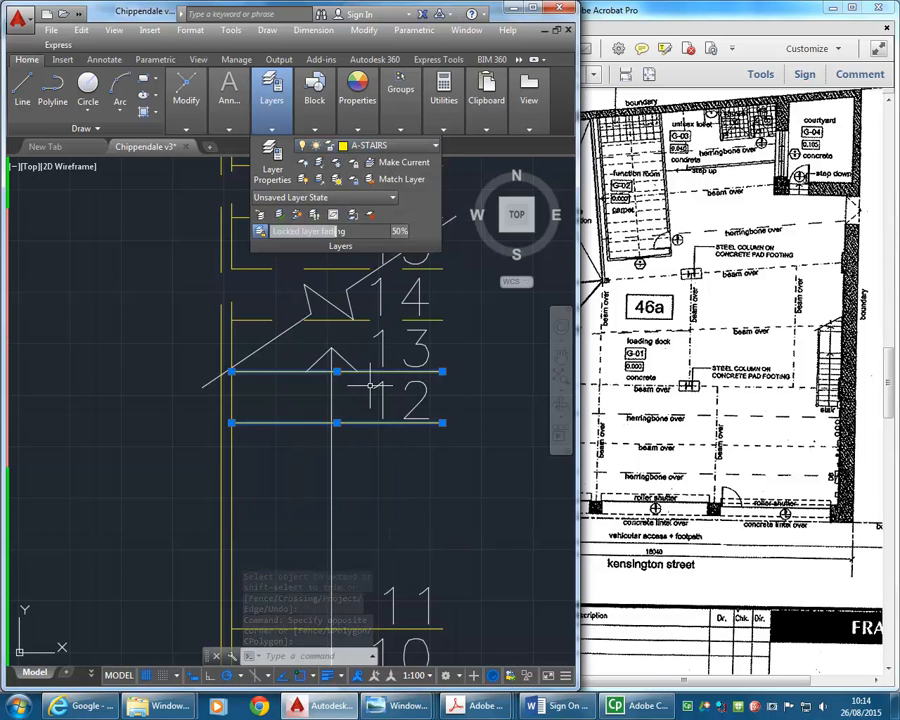
key("Escape")
key("Escape")
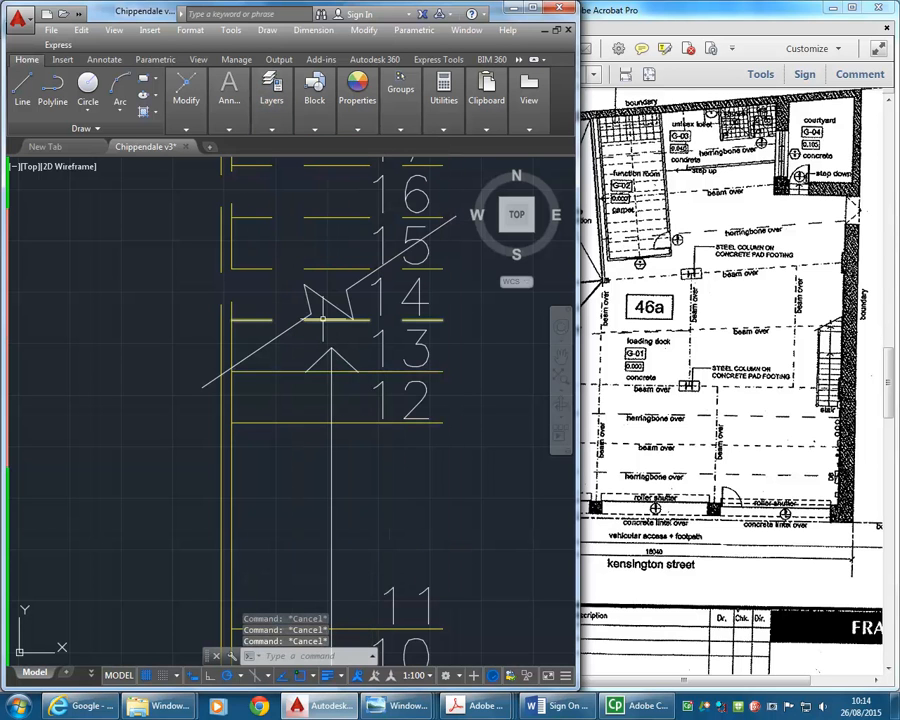
- Try to shorten tread line 14 to end at the break line and undo the change
left_click(441, 320)
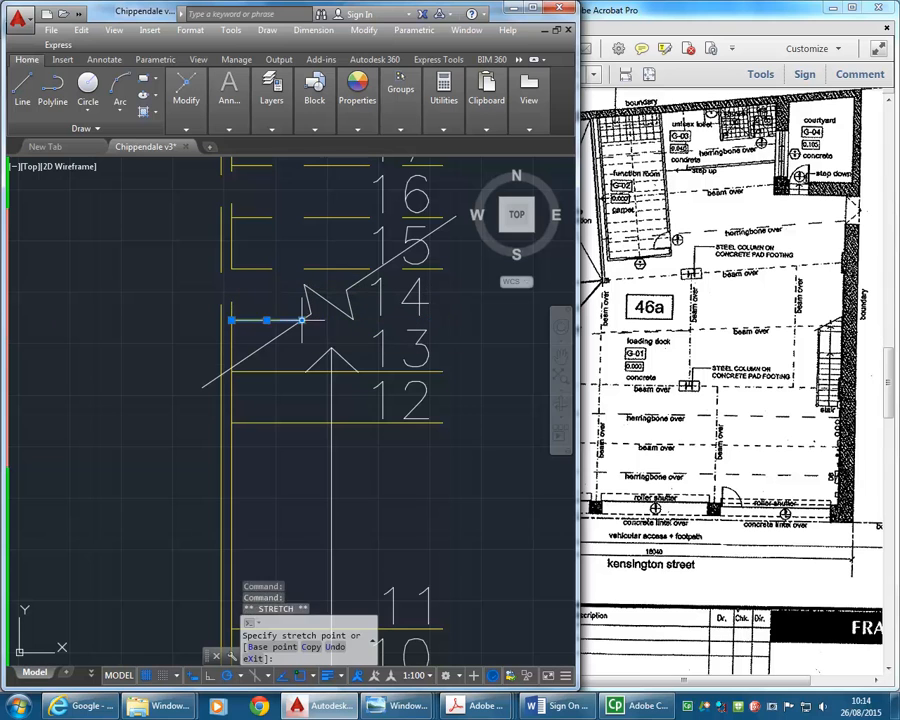
left_click(304, 318)
key("Escape")
key("Escape")
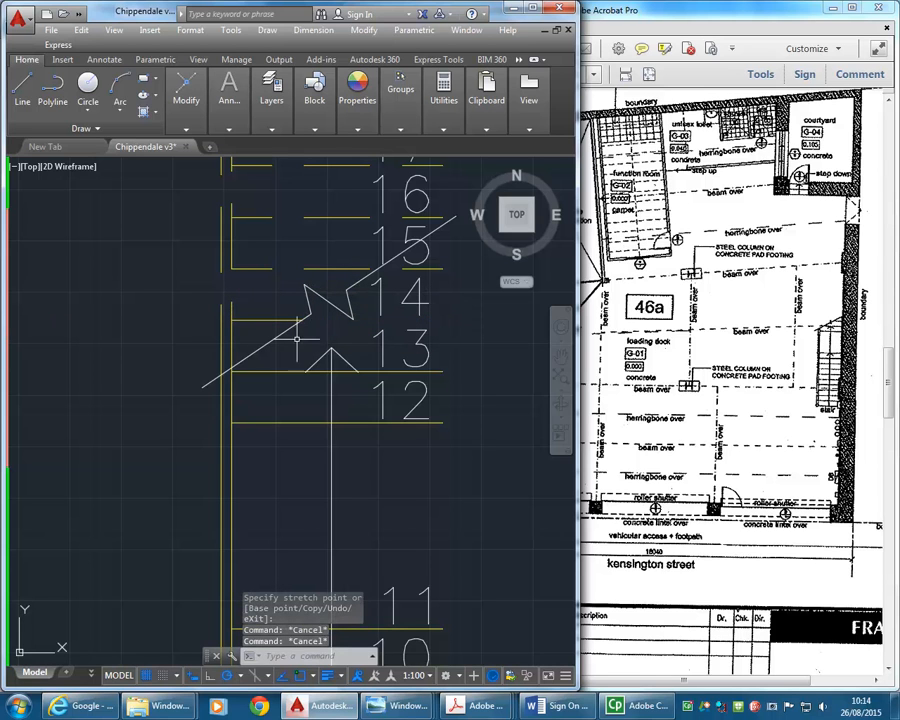
left_click(81, 14)
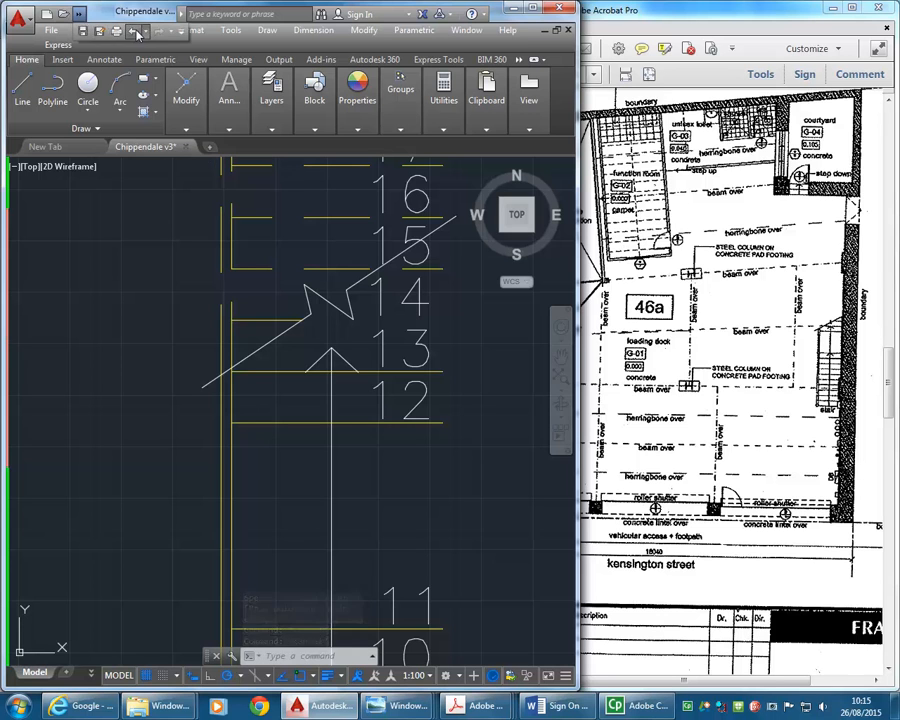
left_click(137, 33)
- Change tread line 14 to the A-STAIRS layer
left_click(270, 100)
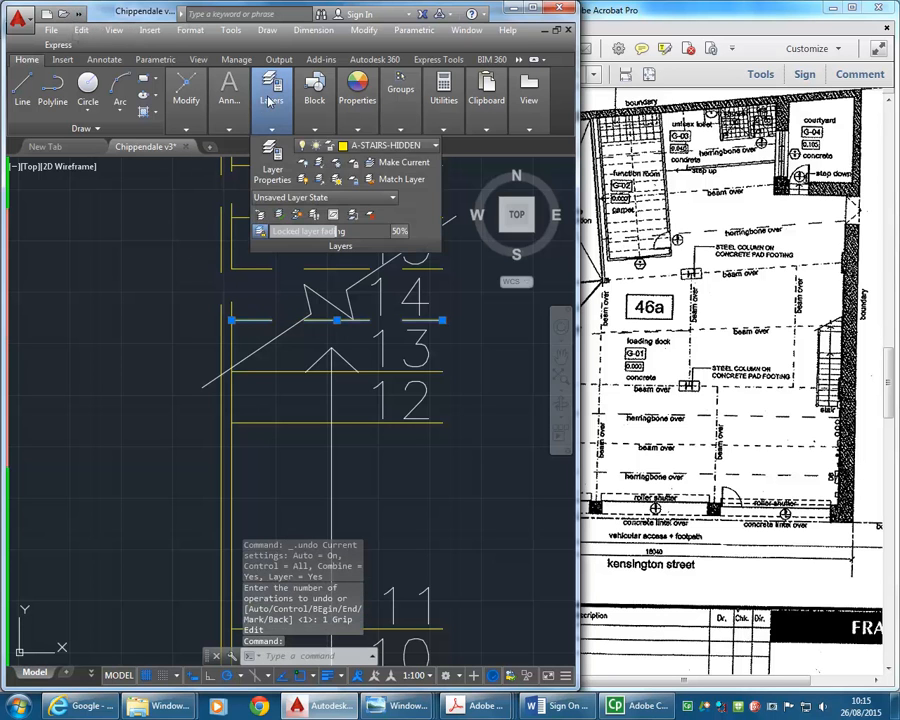
left_click(385, 145)
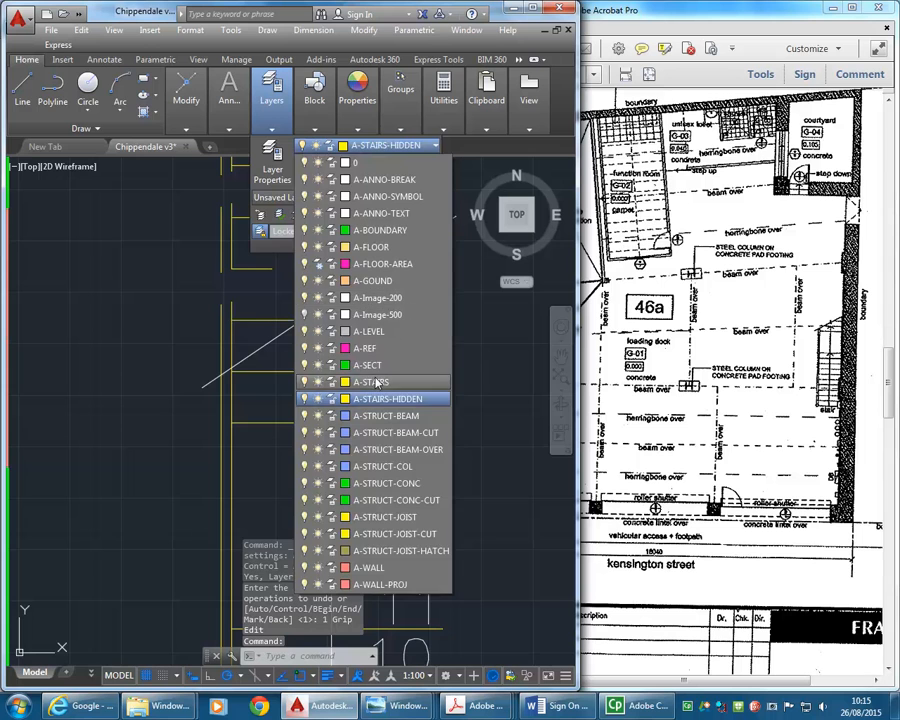
left_click(372, 382)
key("Escape")
key("Escape")
- Move the whole stair with its tread numbers horizontally into the plan so the tread ends meet the wall's inner face
scroll(265, 342, "down", 4)
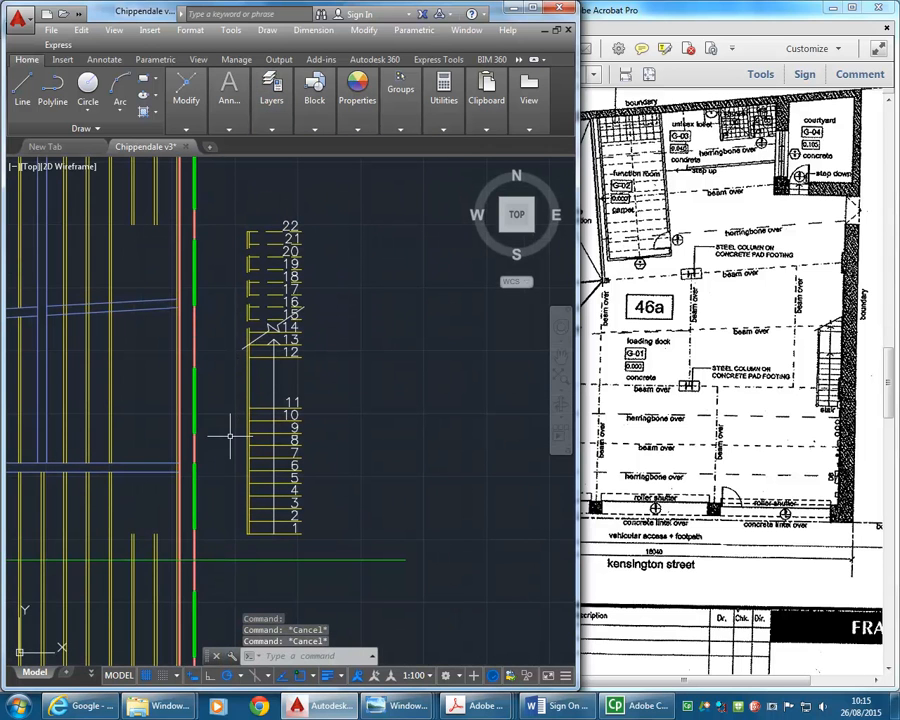
left_click(224, 200)
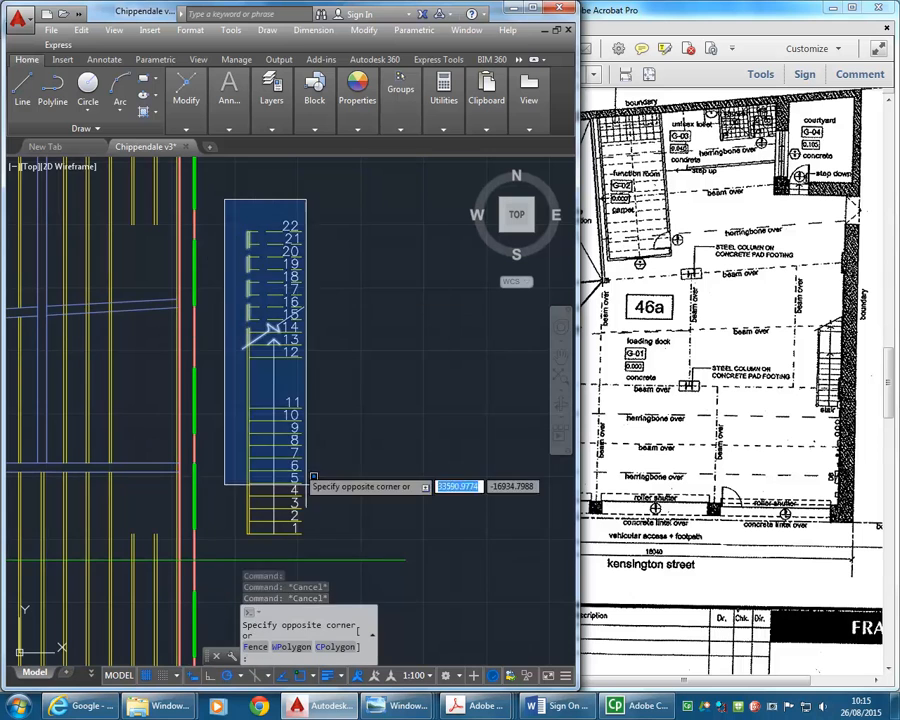
left_click(346, 538)
mouse_move(183, 122)
left_click(186, 145)
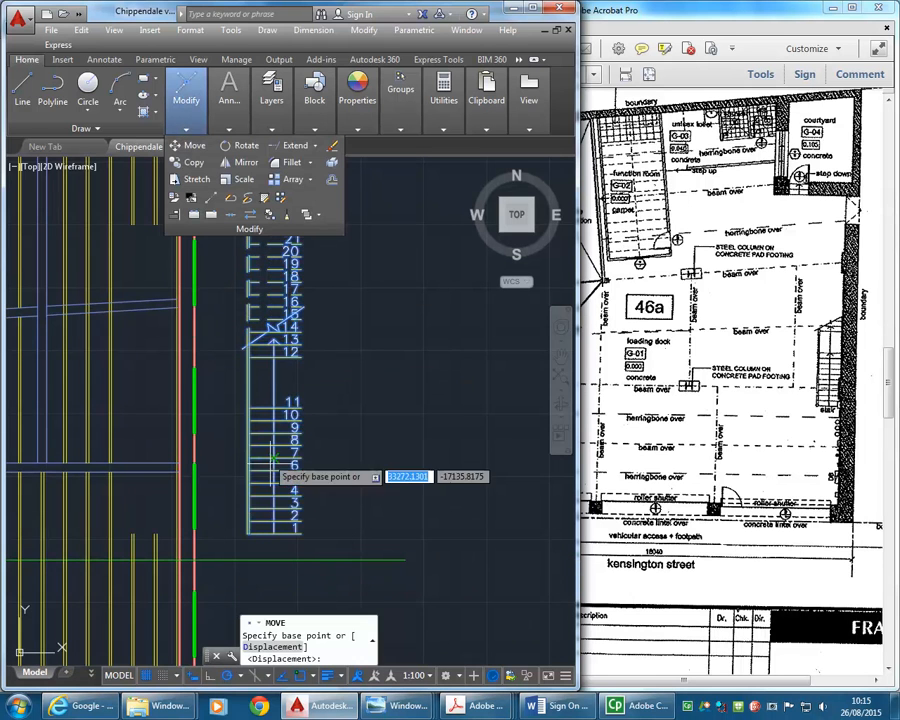
left_click(311, 397)
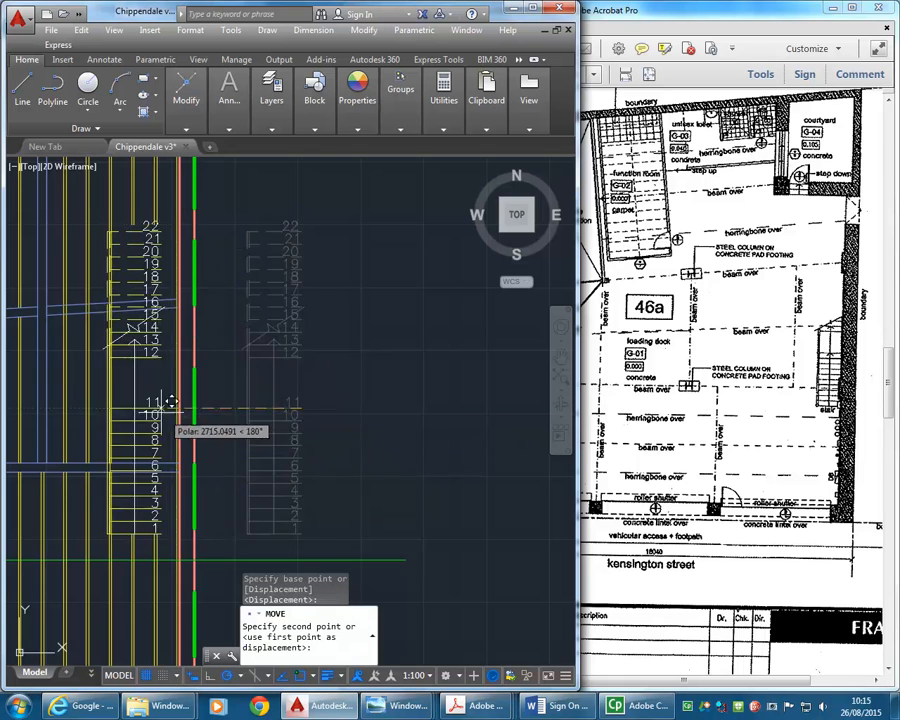
scroll(179, 392, "up", 5)
left_click(212, 386)
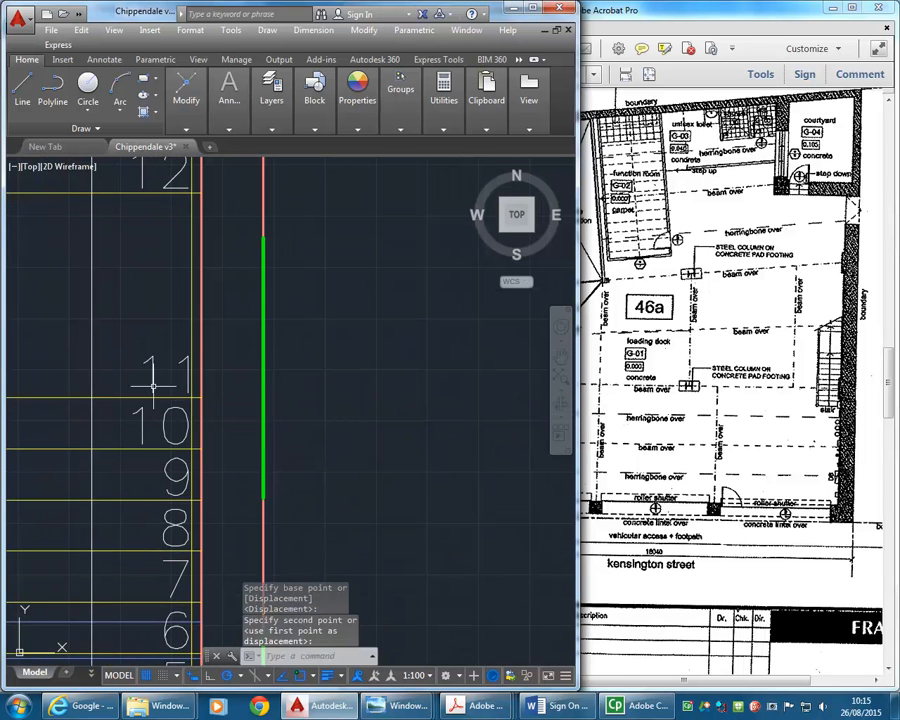
- Move the whole stair about 1200 mm straight up along the wall, placing tread line 1 just below the horizontal beam
scroll(262, 398, "down", 4)
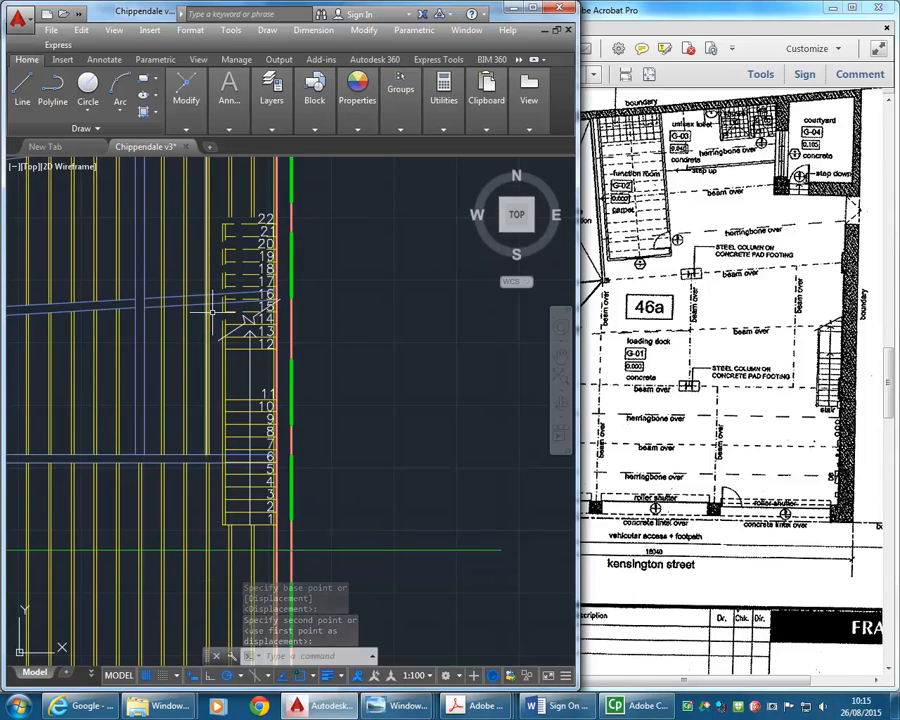
left_click(214, 201)
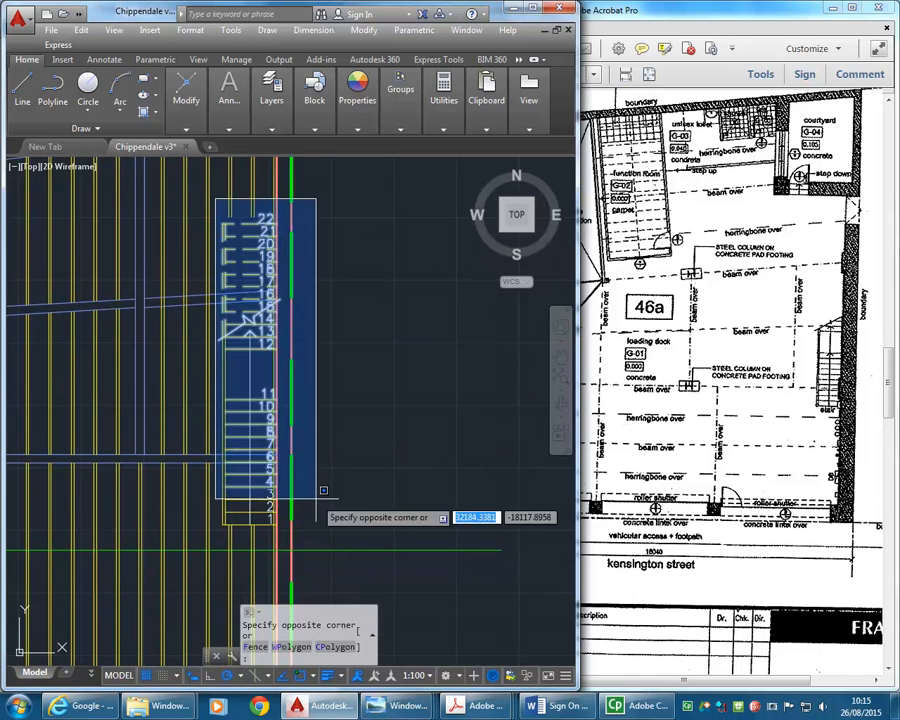
left_click(325, 535)
mouse_move(187, 88)
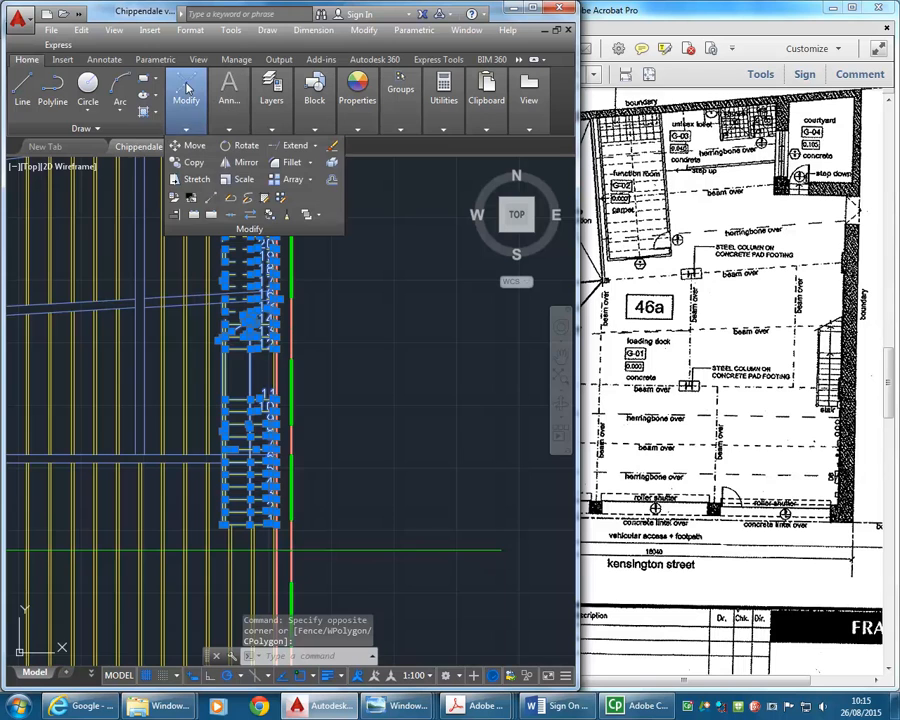
left_click(190, 145)
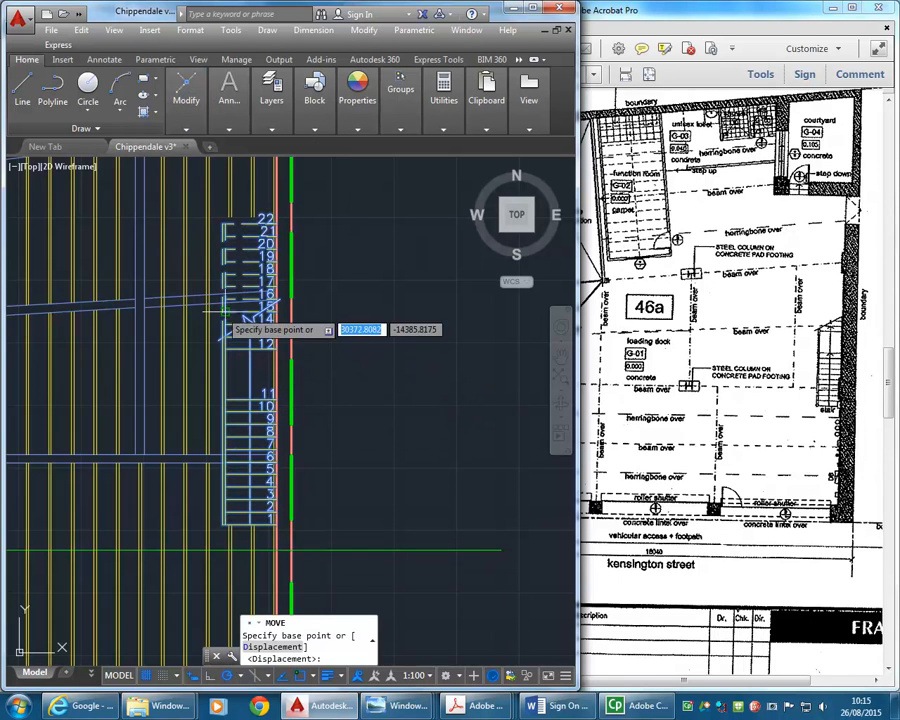
left_click(316, 349)
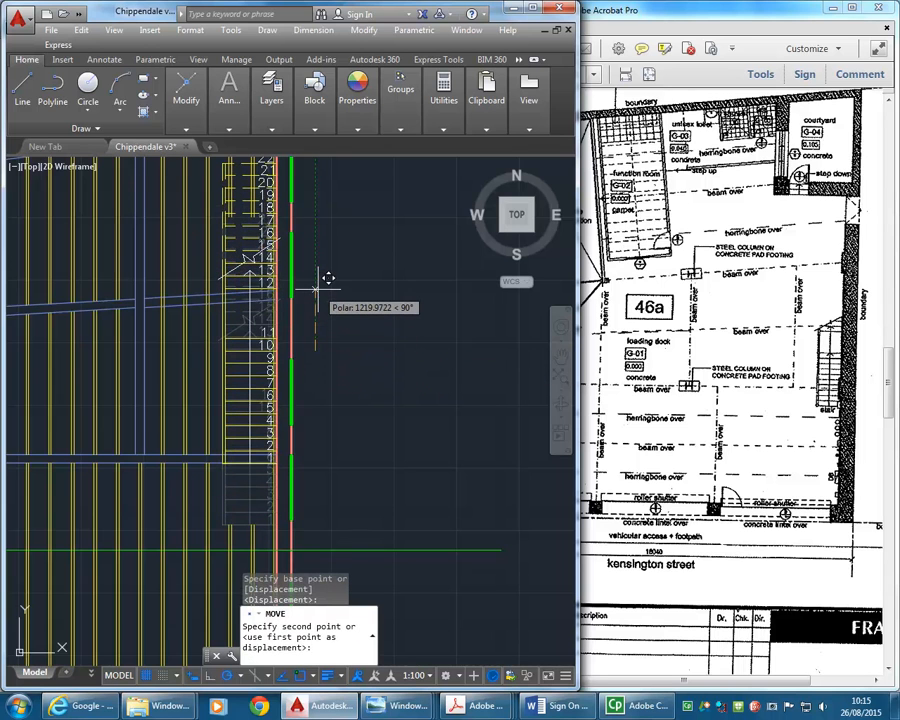
left_click(319, 299)
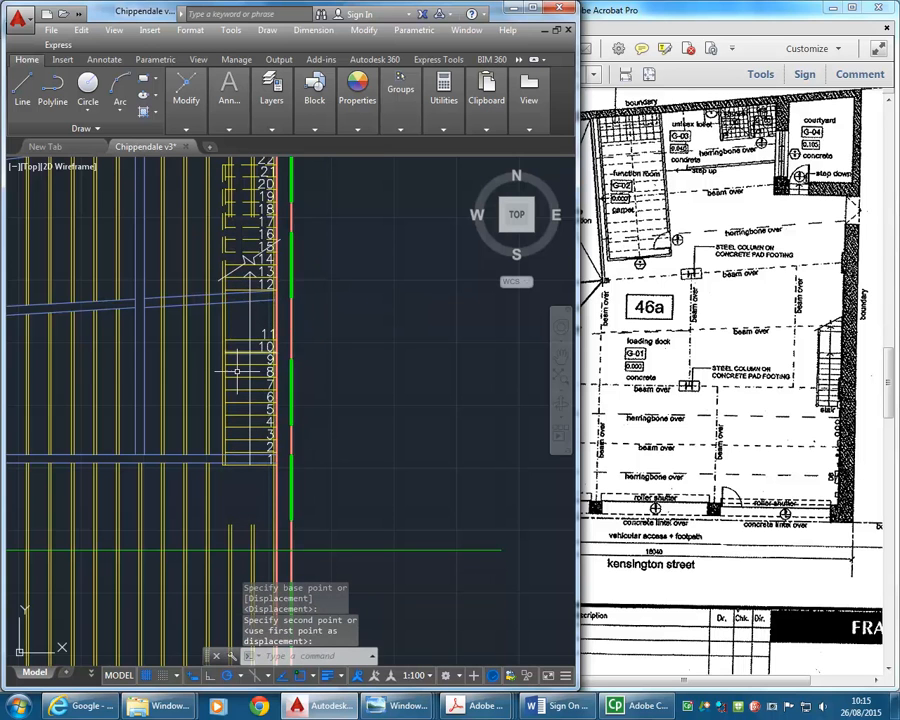
- Extend the interrupted joist lines below the stair up to tread line 1
middle_click_drag(237, 371, 254, 400)
scroll(258, 521, "up", 4)
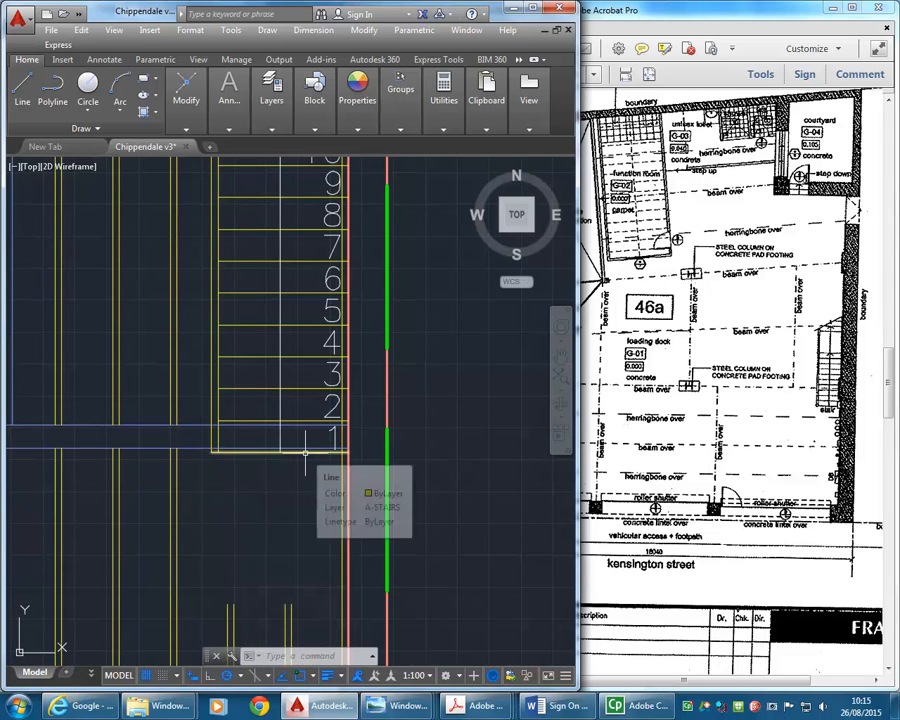
left_click(181, 102)
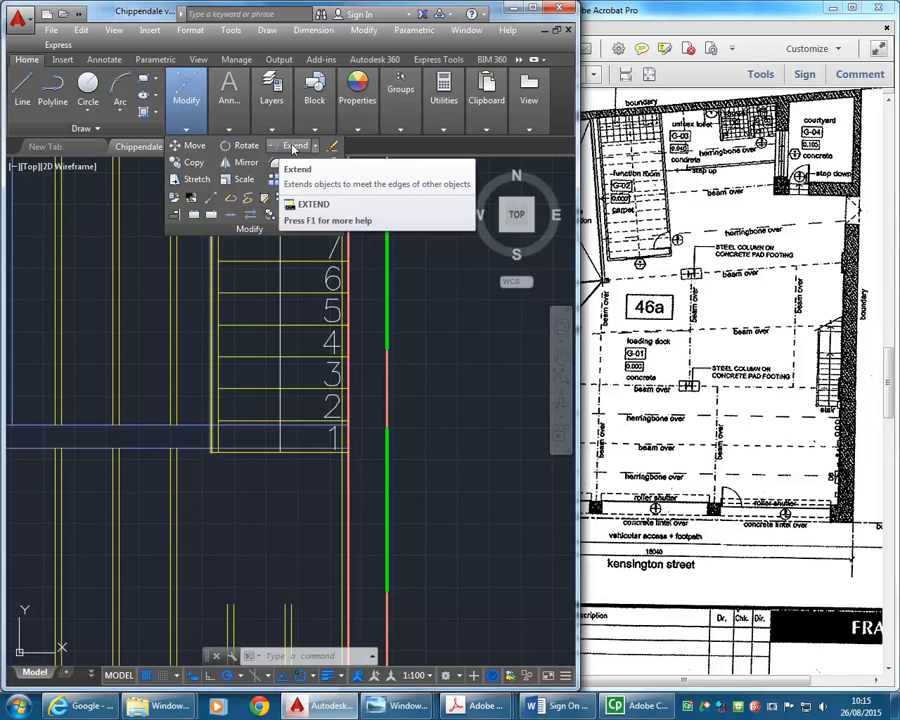
left_click(293, 148)
key("Return")
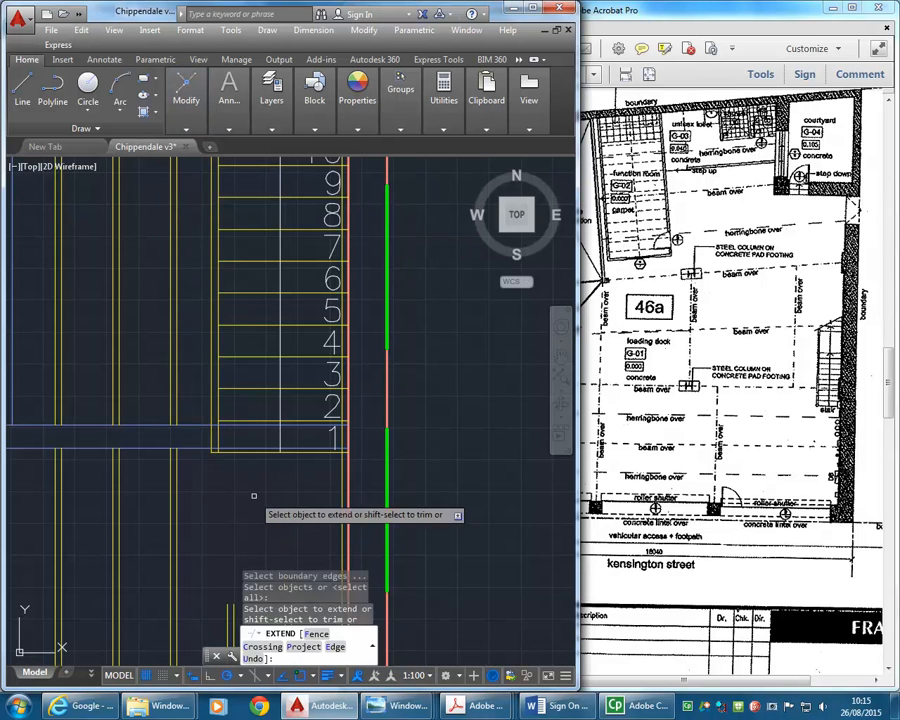
middle_click_drag(253, 495, 223, 388)
left_click(252, 484)
left_click(189, 502)
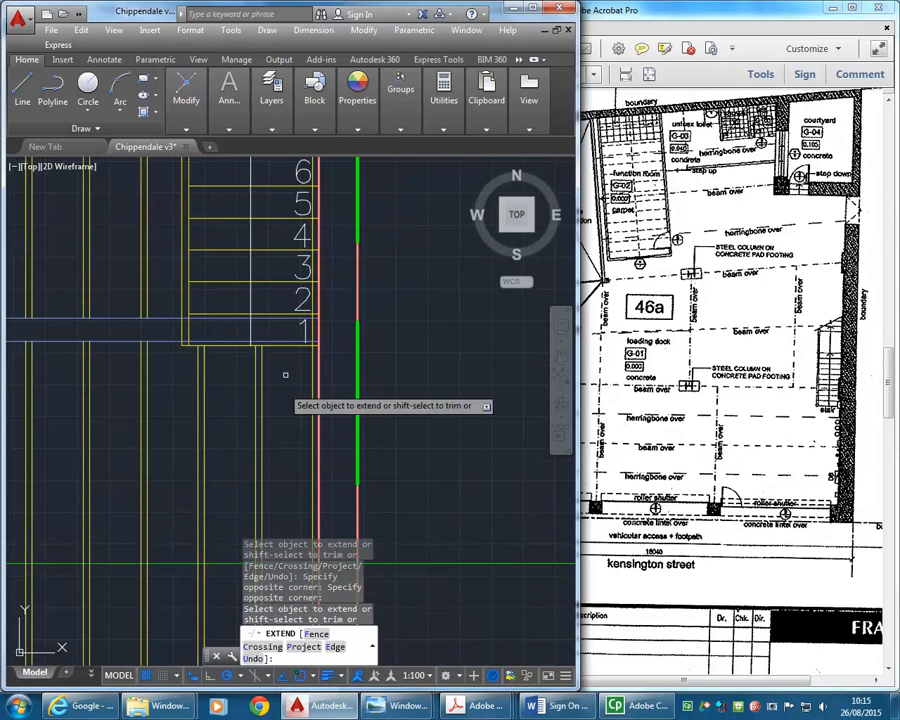
scroll(280, 392, "down", 1)
scroll(248, 305, "down", 3)
scroll(240, 298, "up", 5)
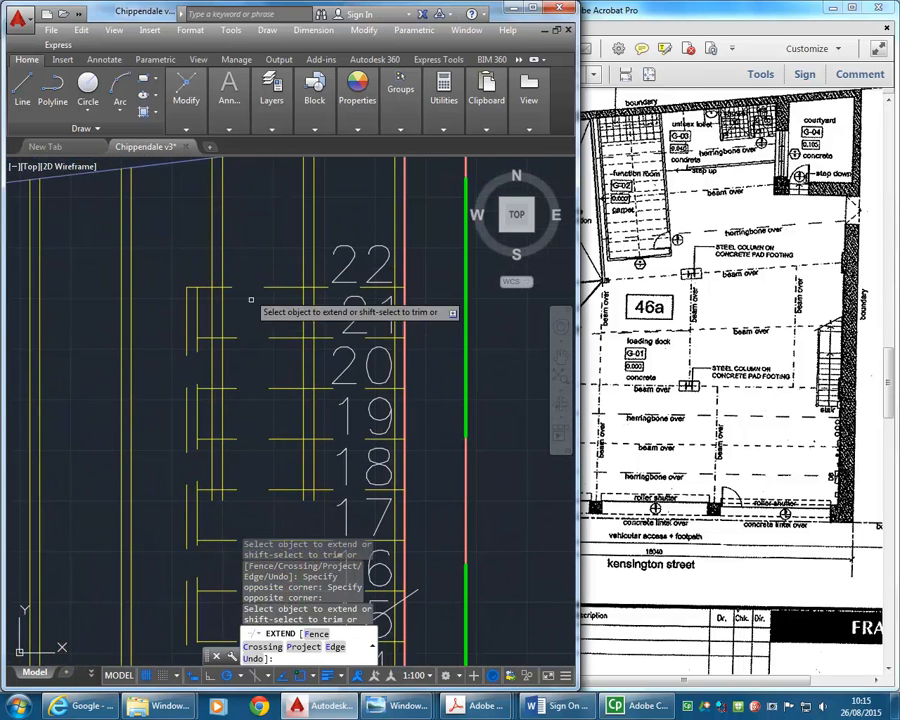
key("Return")
- Trim the joist line crossing tread 1, using the stair's top tread line and tread line 1 as cutting edges
mouse_move(229, 108)
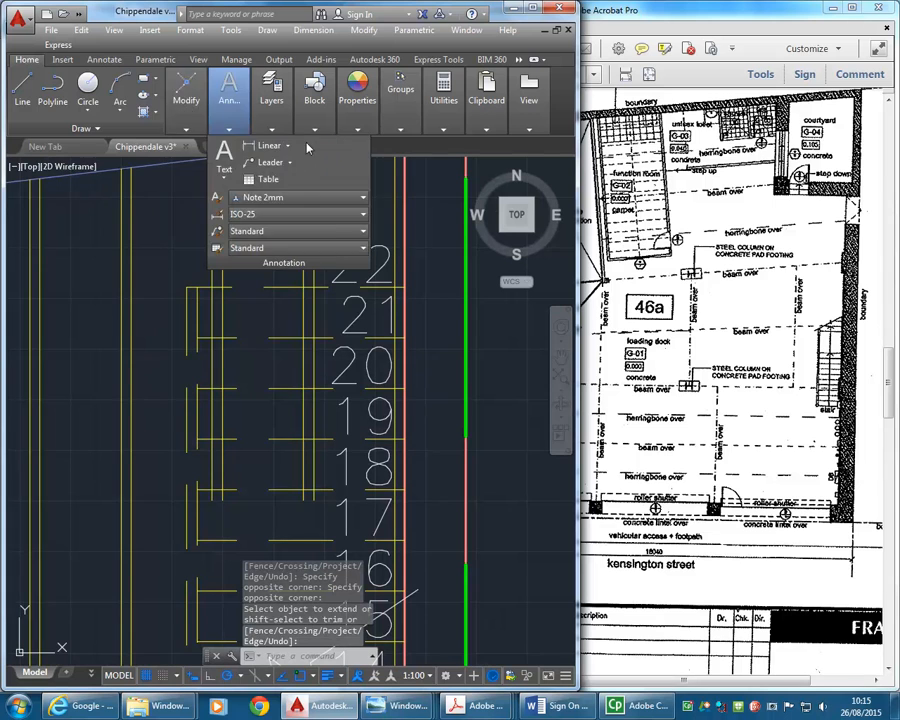
mouse_move(186, 105)
left_click(315, 147)
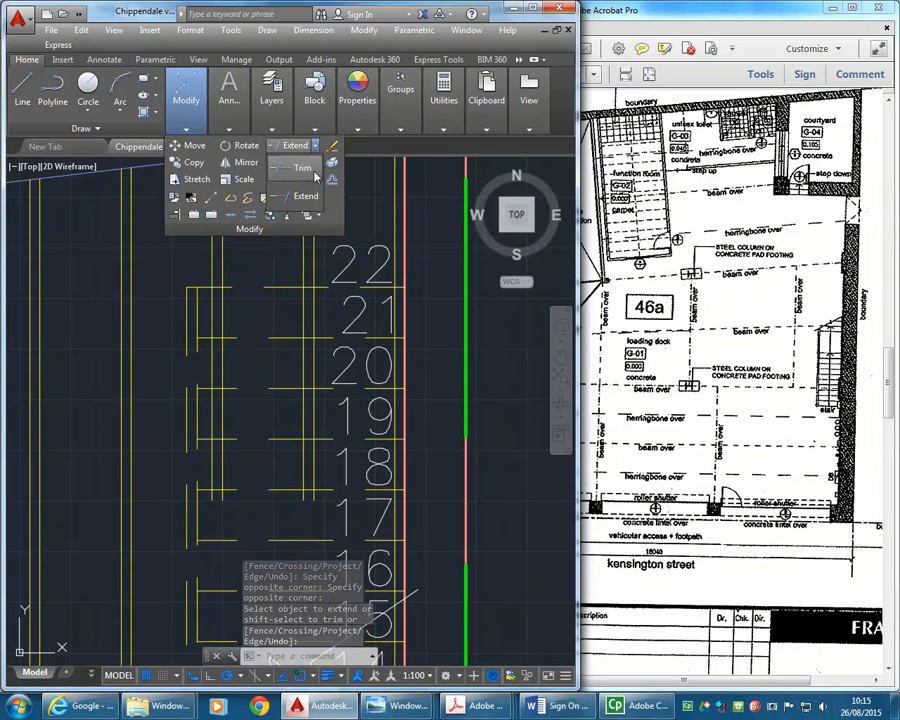
left_click(296, 170)
left_click(281, 298)
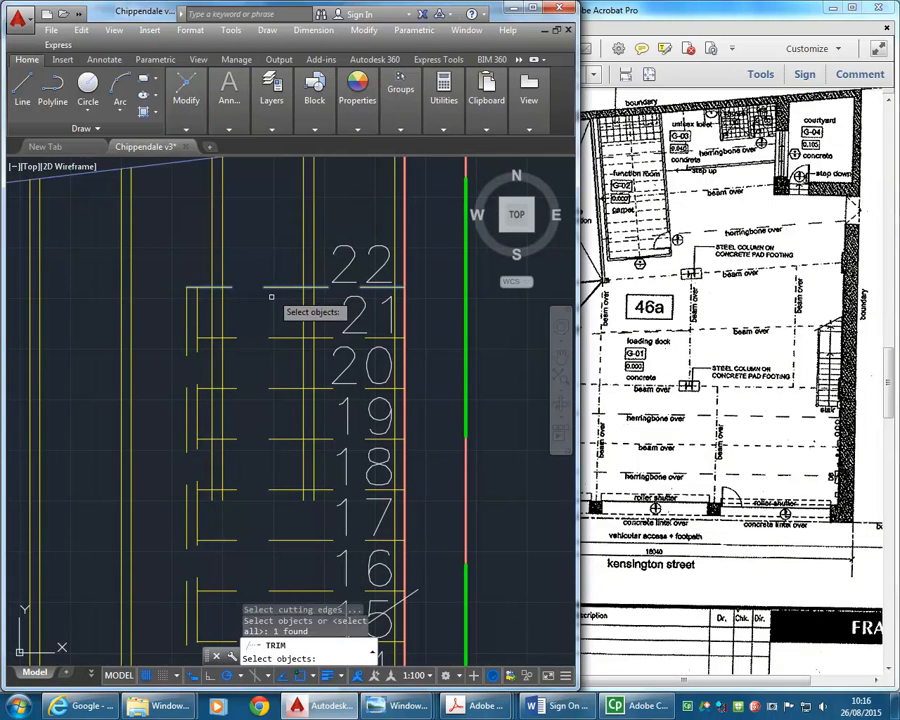
scroll(276, 292, "down", 5)
scroll(280, 384, "up", 4)
scroll(280, 470, "up", 4)
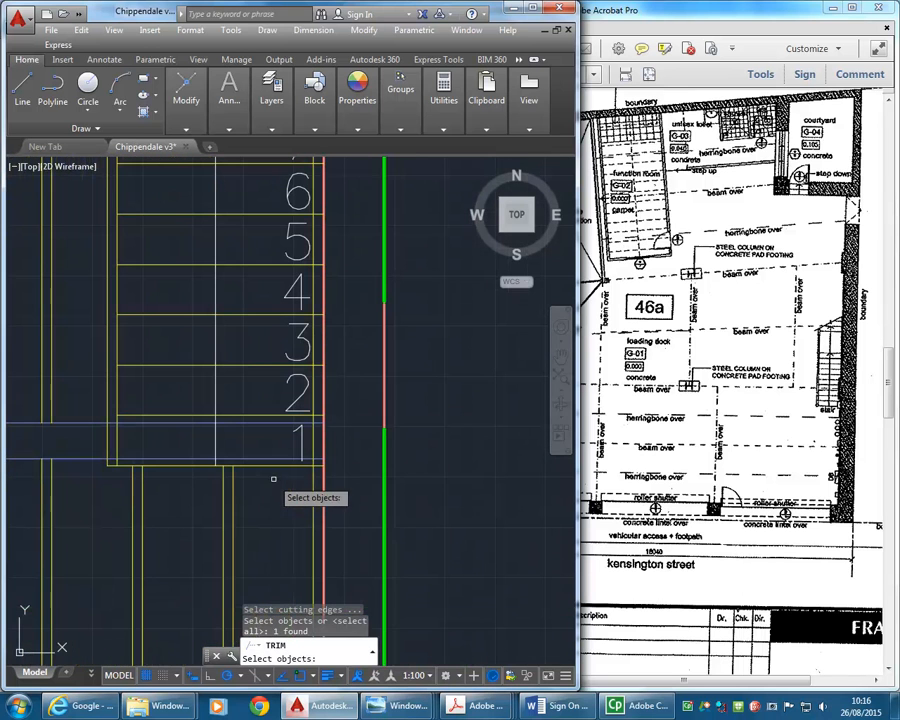
left_click(282, 464)
key("Return")
left_click(308, 436)
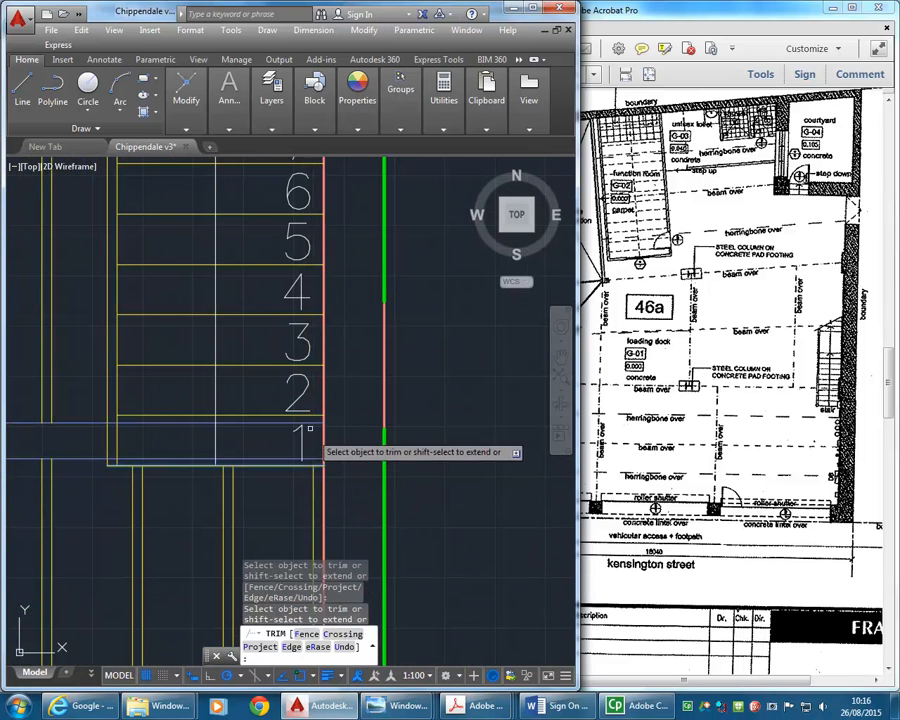
- Trim away the remaining joist lines that run inside the stair below its top tread line
scroll(250, 325, "down", 5)
scroll(262, 328, "up", 6)
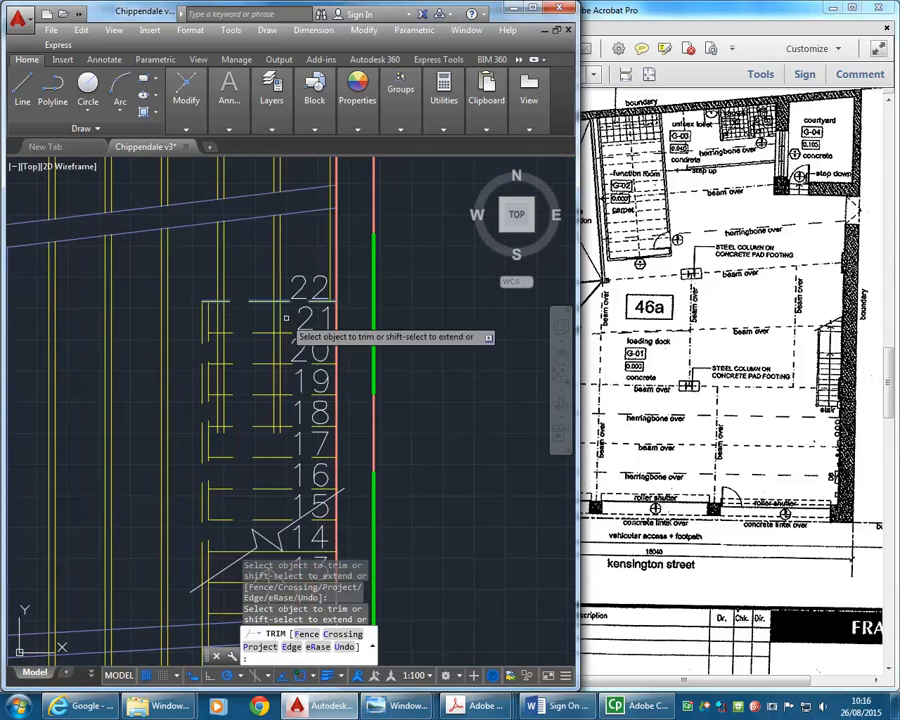
left_click(291, 320)
left_click(213, 321)
scroll(202, 308, "down", 5)
key("Return")
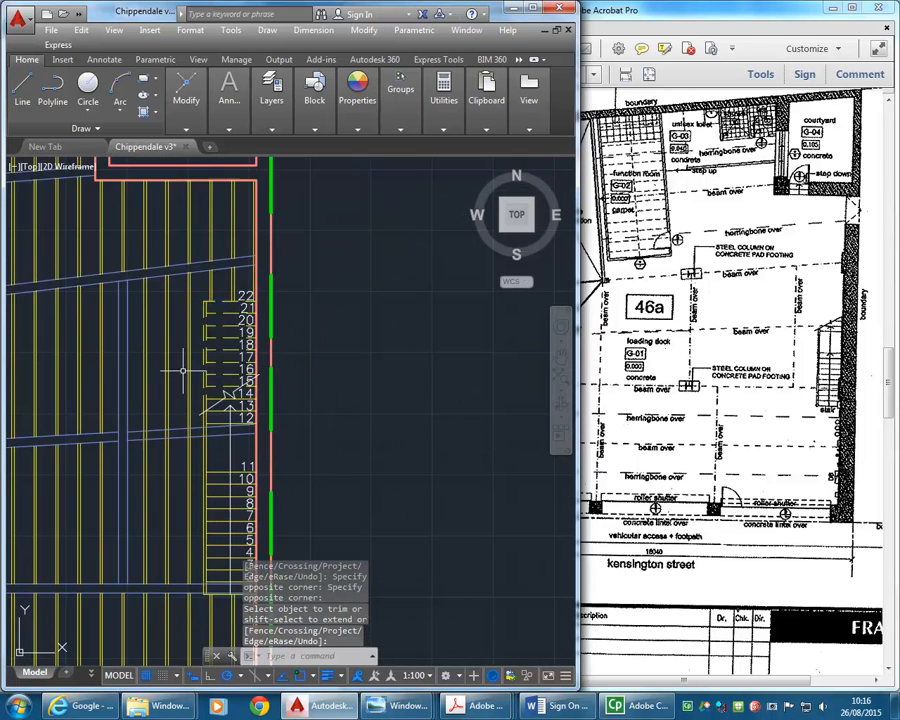
- Examine the whole floor plan with its beams, joists and stair alongside the Ground Floor Plan in the reference PDF
middle_click_drag(183, 368, 241, 301)
middle_click_drag(187, 378, 328, 331)
scroll(243, 311, "down", 2)
scroll(262, 329, "down", 2)
middle_click_drag(175, 307, 235, 329)
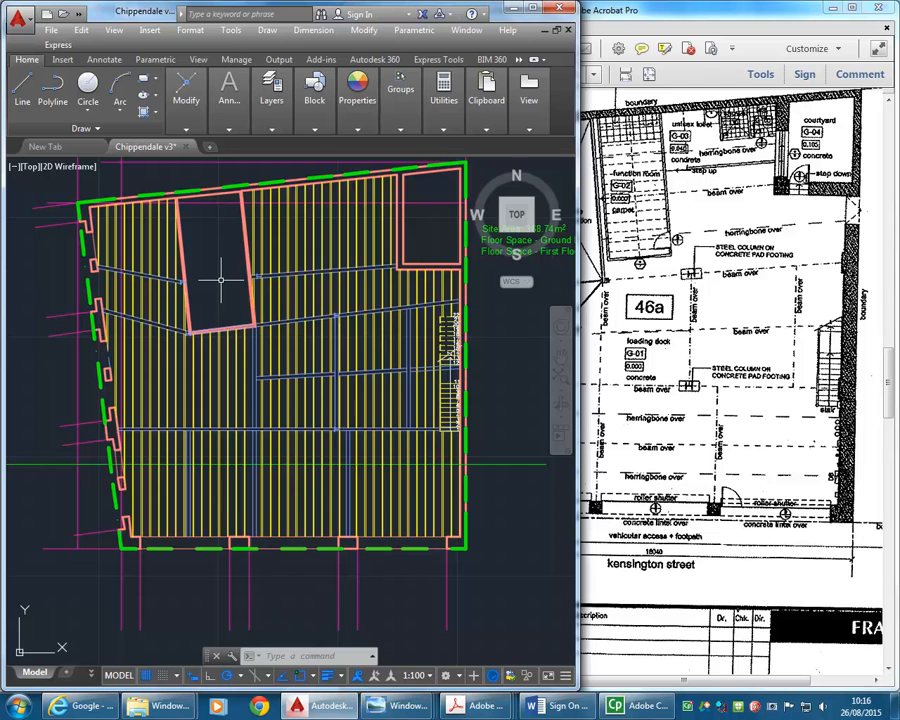
left_click(674, 583)
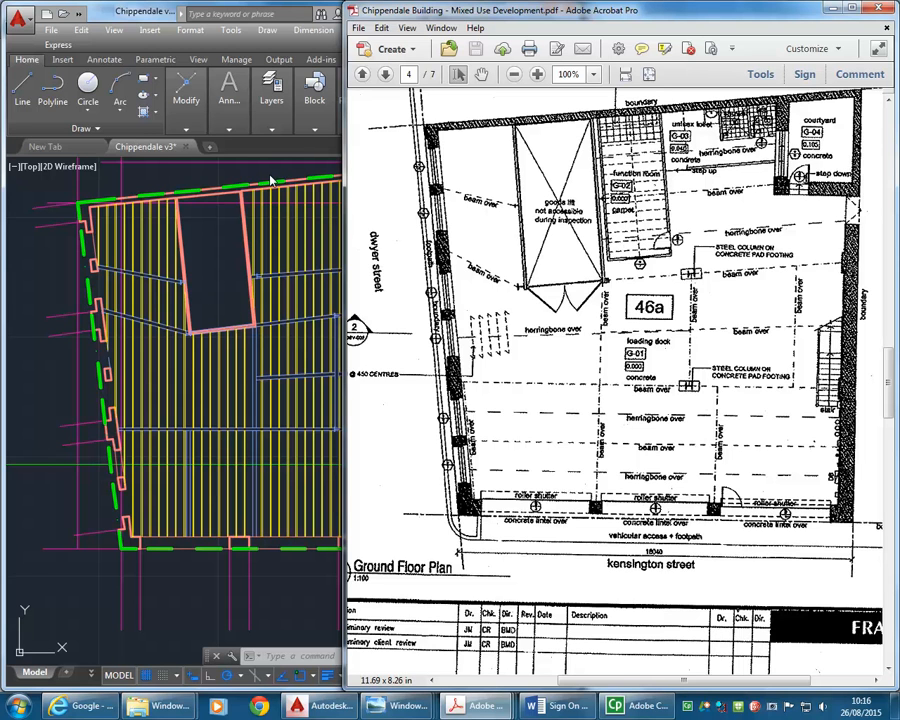
left_click(225, 313)
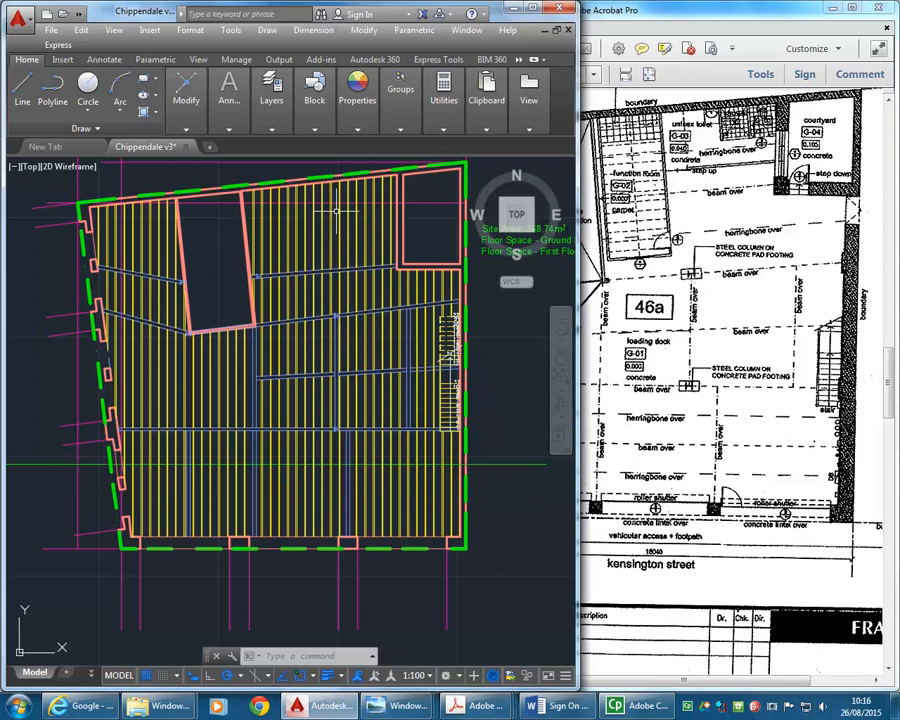
middle_click_drag(188, 275, 196, 306)
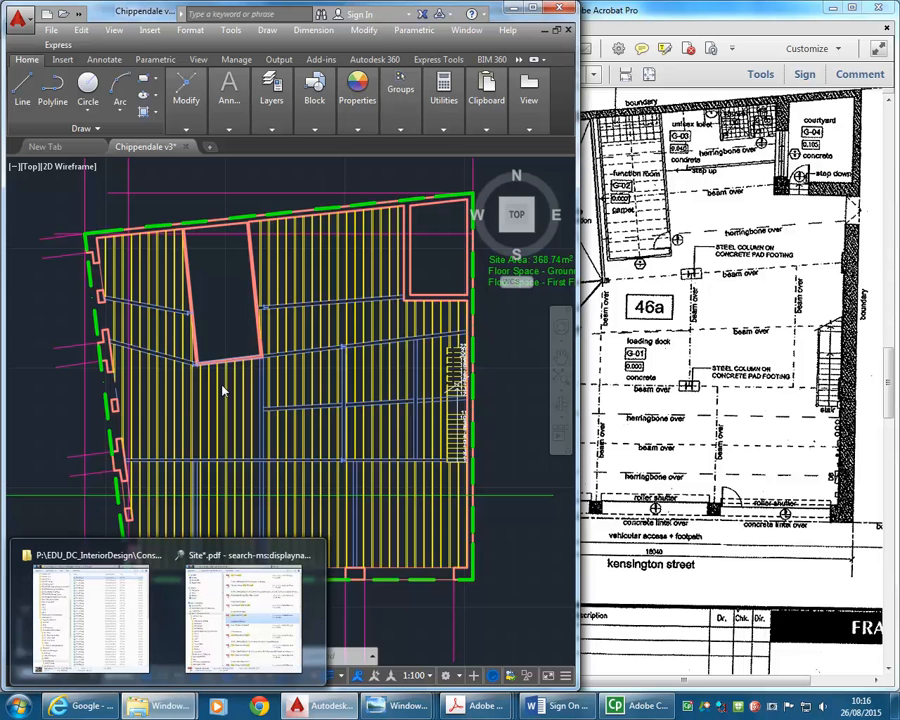
- Switch to the file explorer and look through the Resources (AD Design) folder, locating the Electrical Diagrams folder
left_click(124, 630)
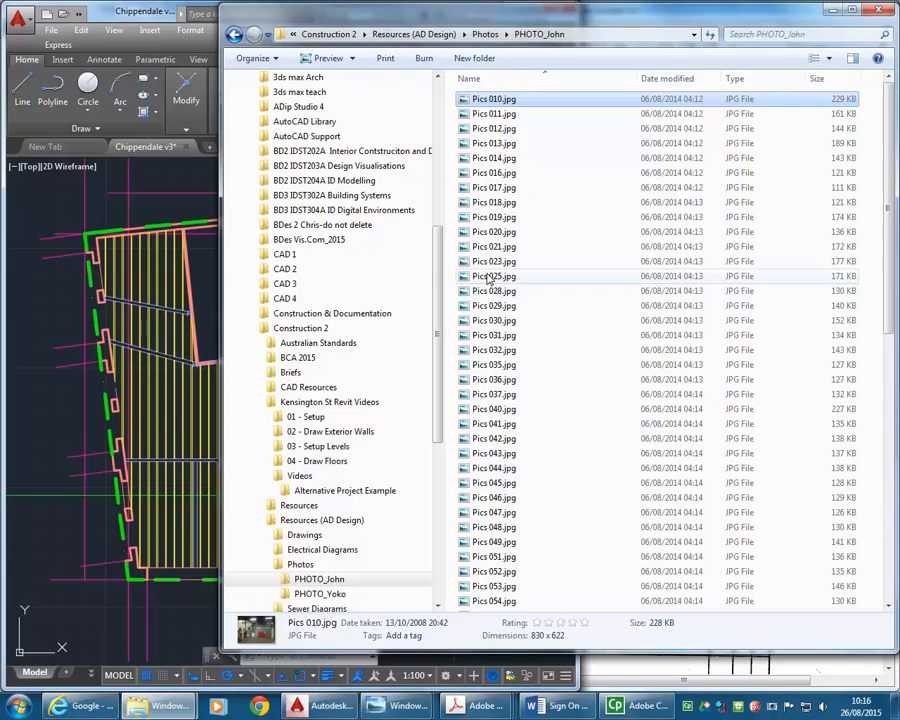
left_click(413, 34)
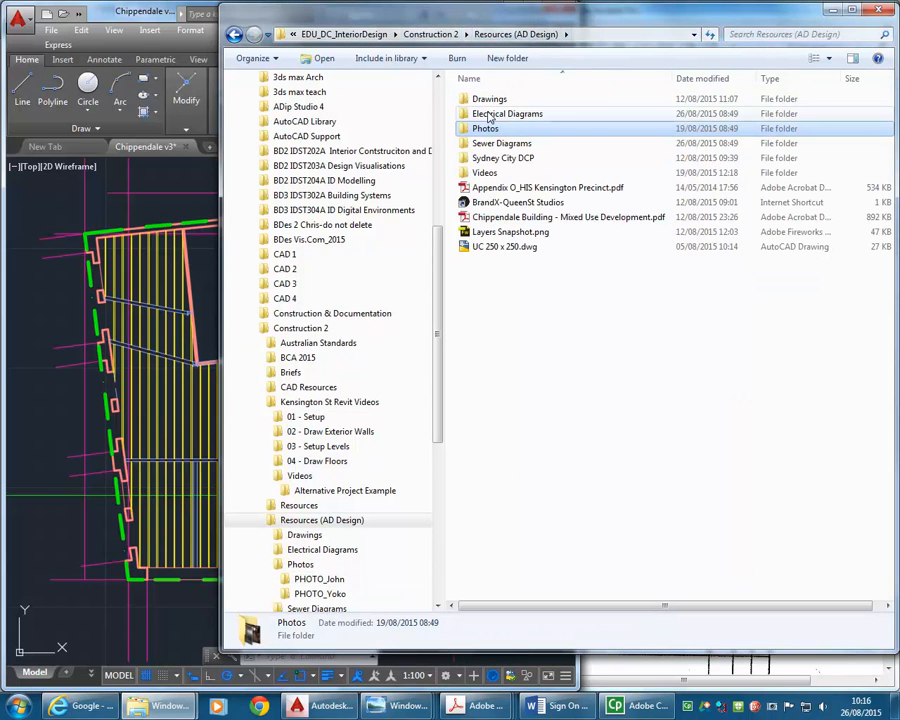
left_click(490, 115)
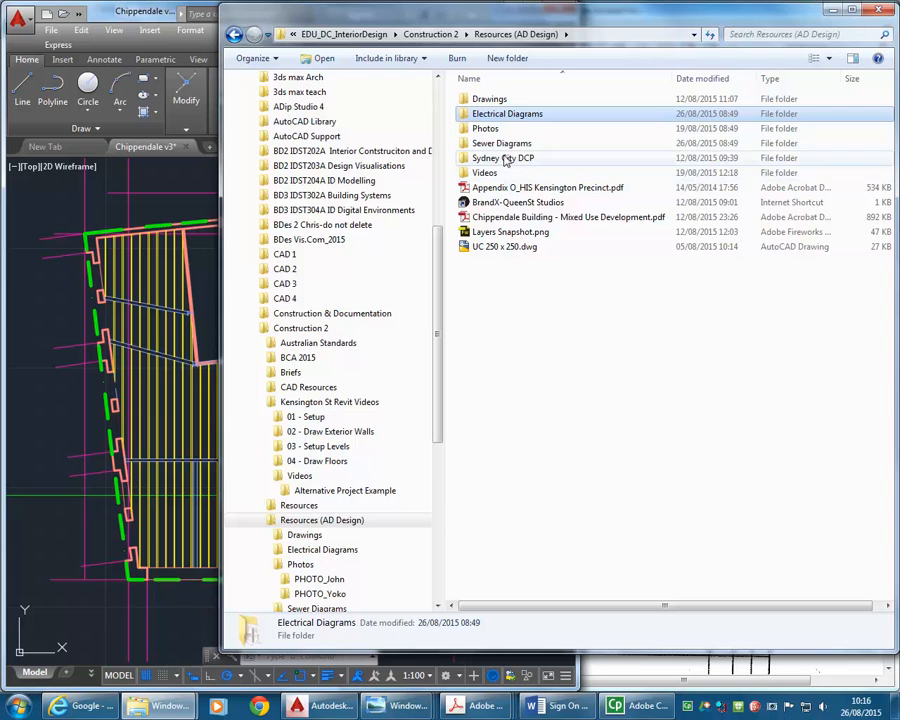
left_click(595, 325)
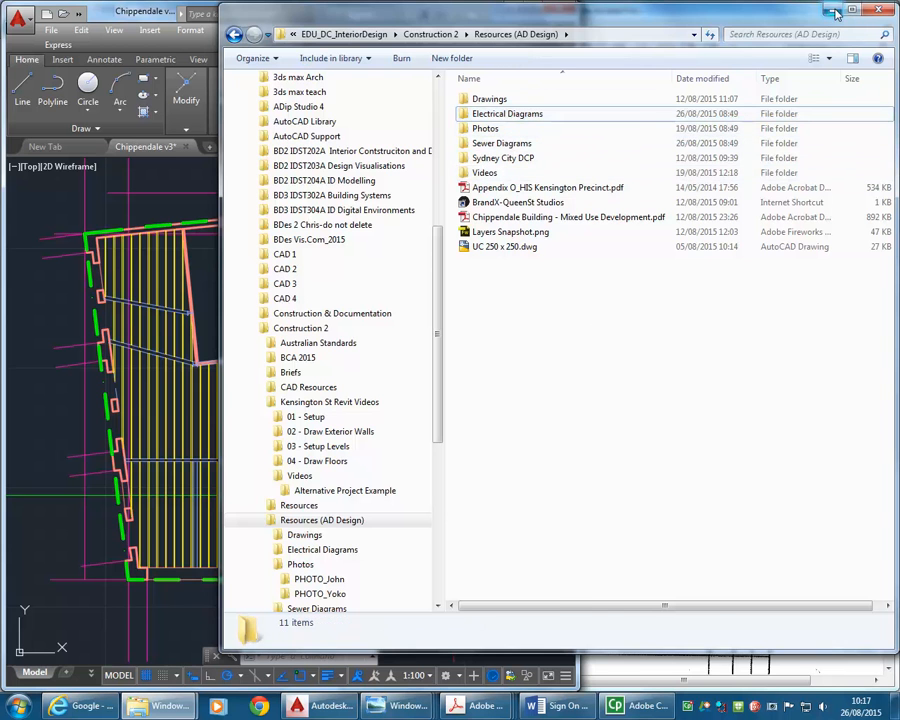